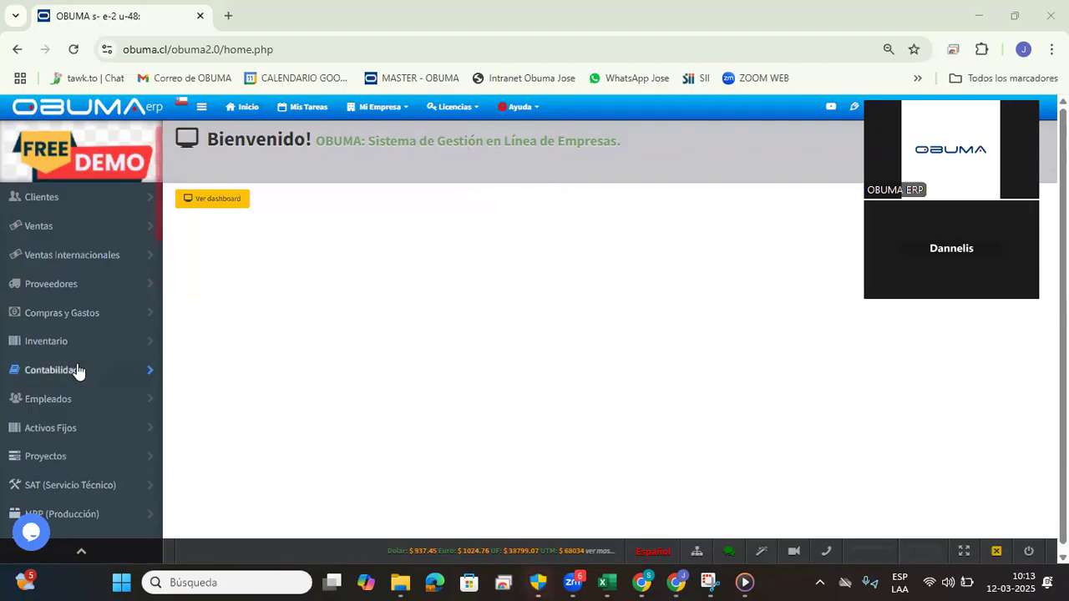
Step: Open the PCGA chart of accounts (Plan de Cuentas PCGA) in the accounting configuration
click(378, 107)
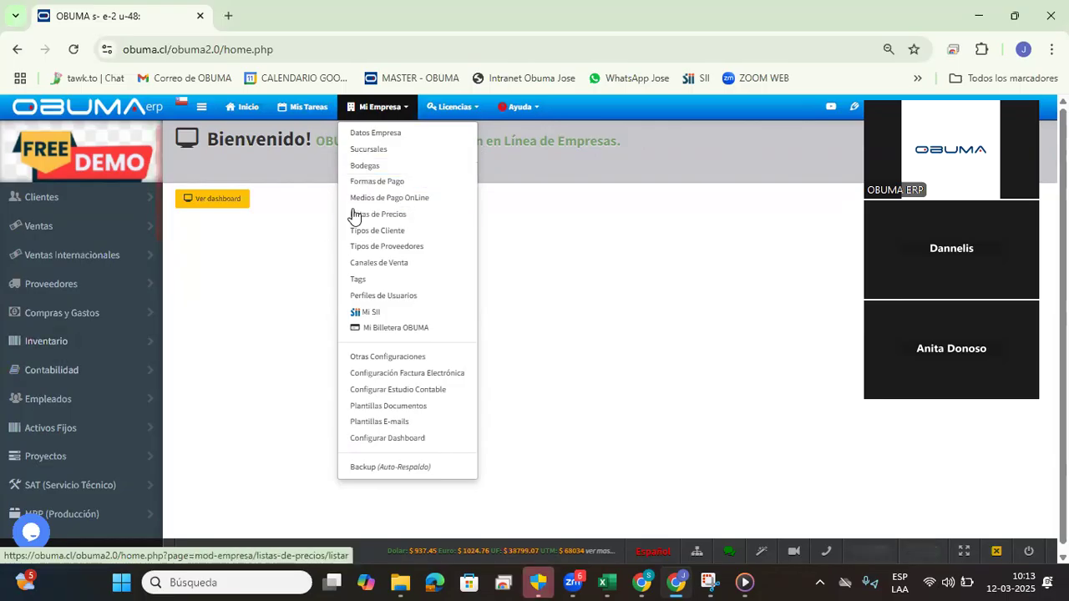
click(52, 370)
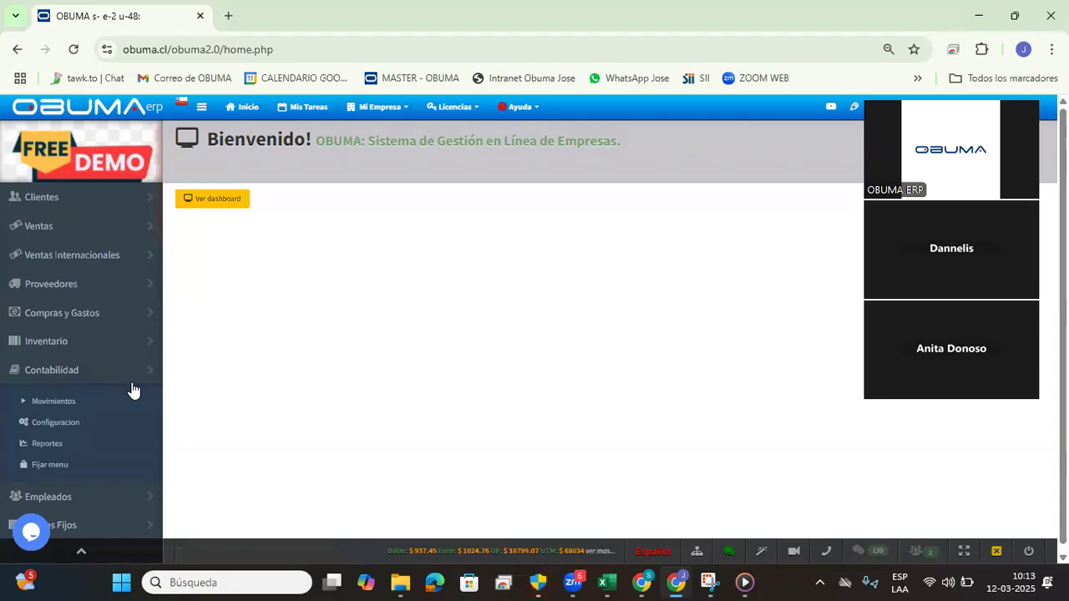
click(93, 420)
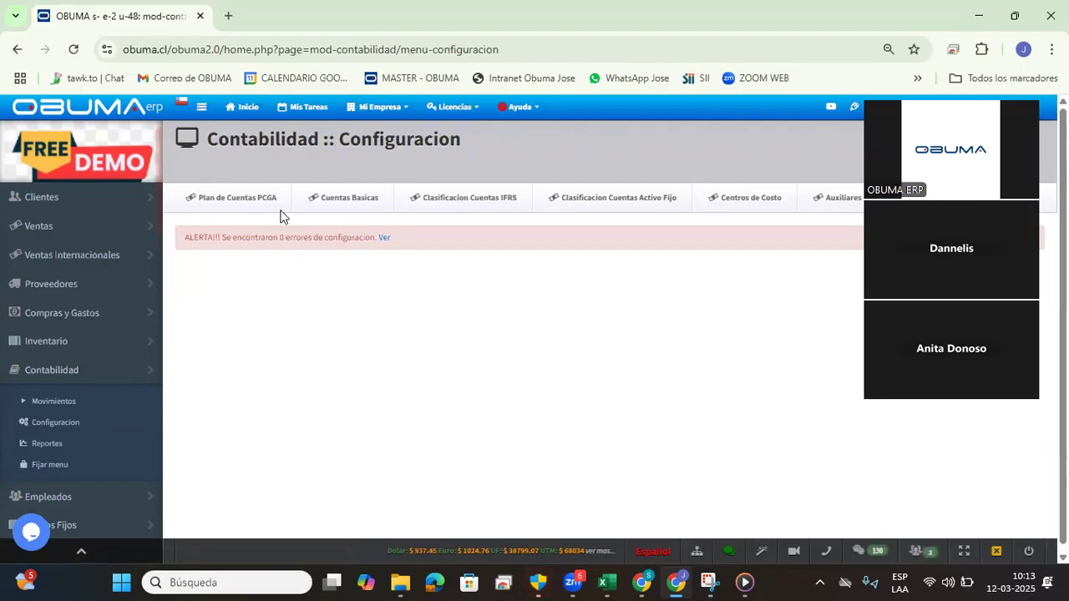
click(237, 206)
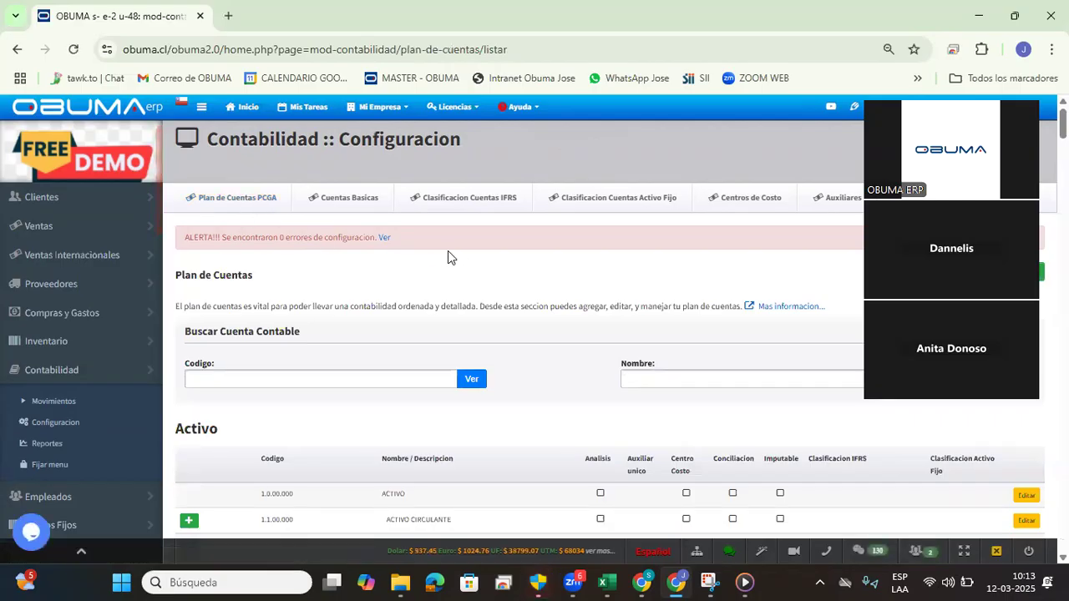
Step: Examine the asset accounts in the chart of accounts, from CAJA CHICA and the bank accounts down to IMPUESTOS POR RECUPERAR
scroll(484, 305, down, 1)
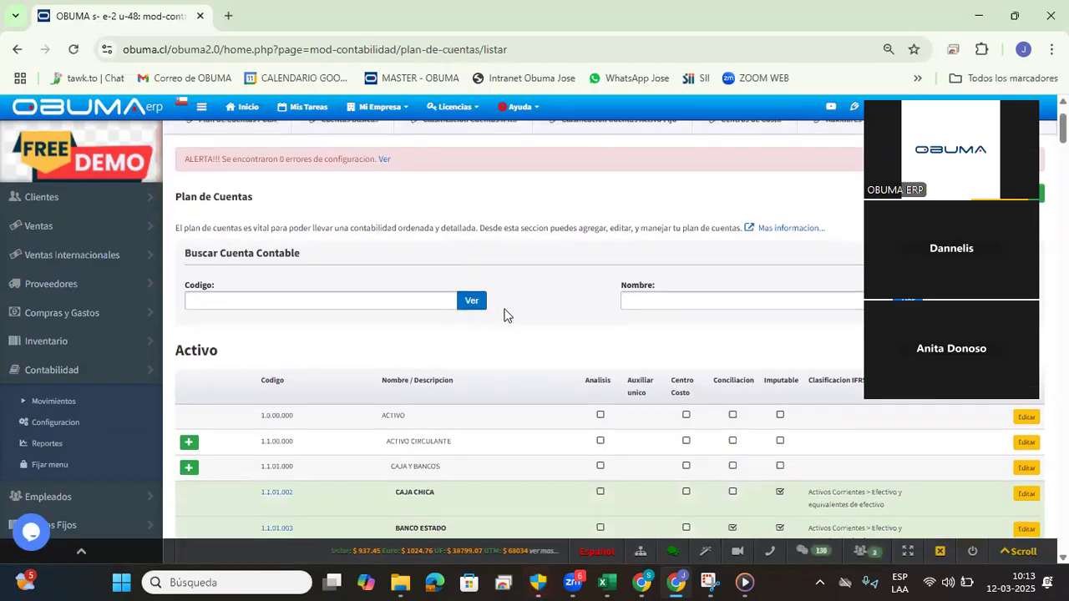
scroll(491, 335, down, 1)
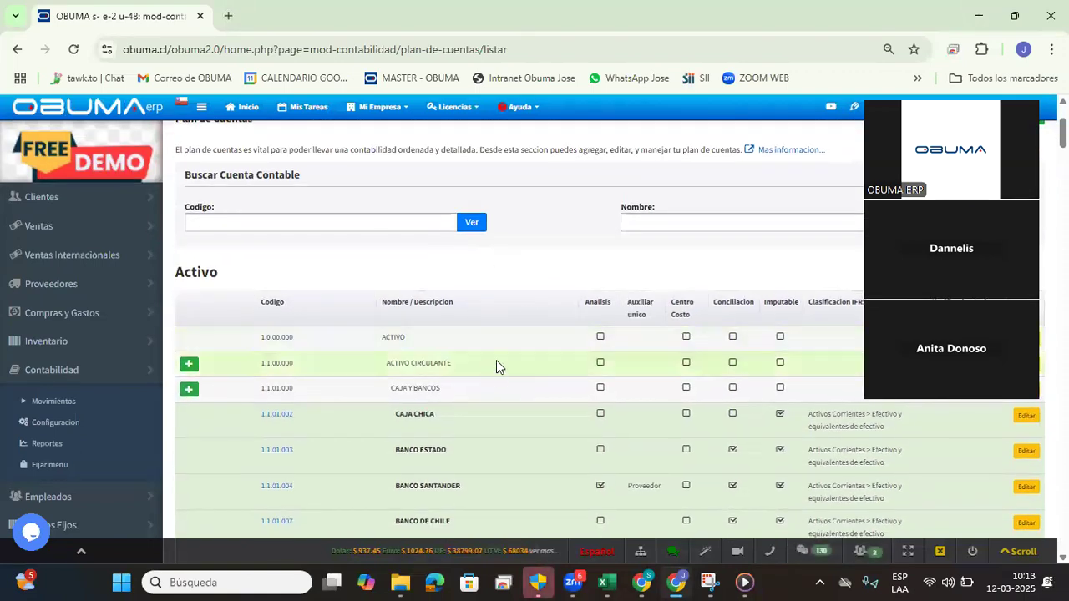
scroll(501, 372, down, 1)
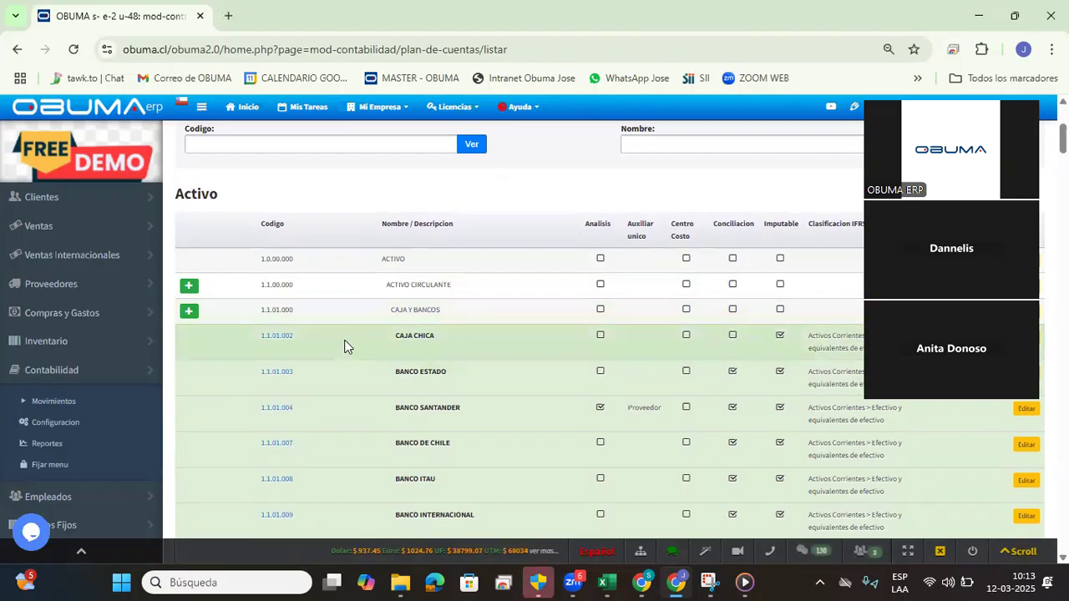
drag(354, 345, 468, 355)
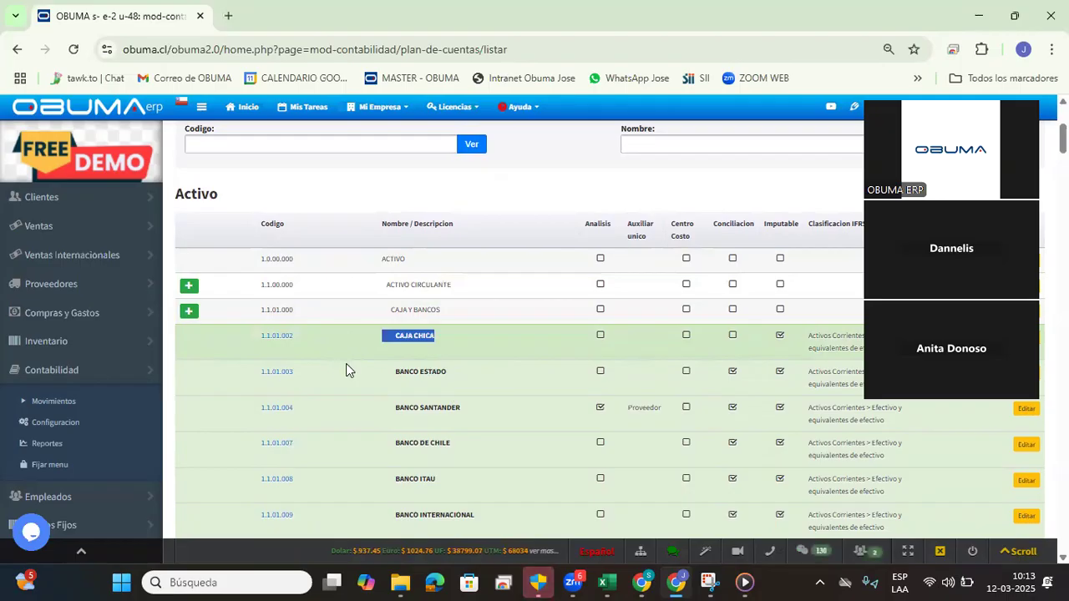
drag(346, 363, 462, 384)
drag(377, 410, 498, 417)
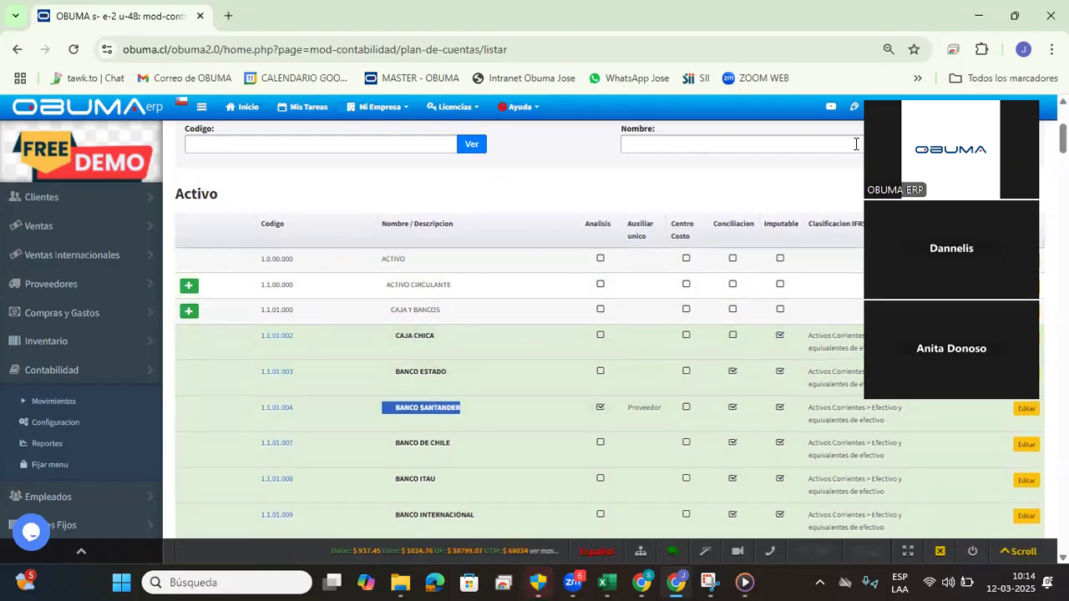
drag(986, 105, 124, 5)
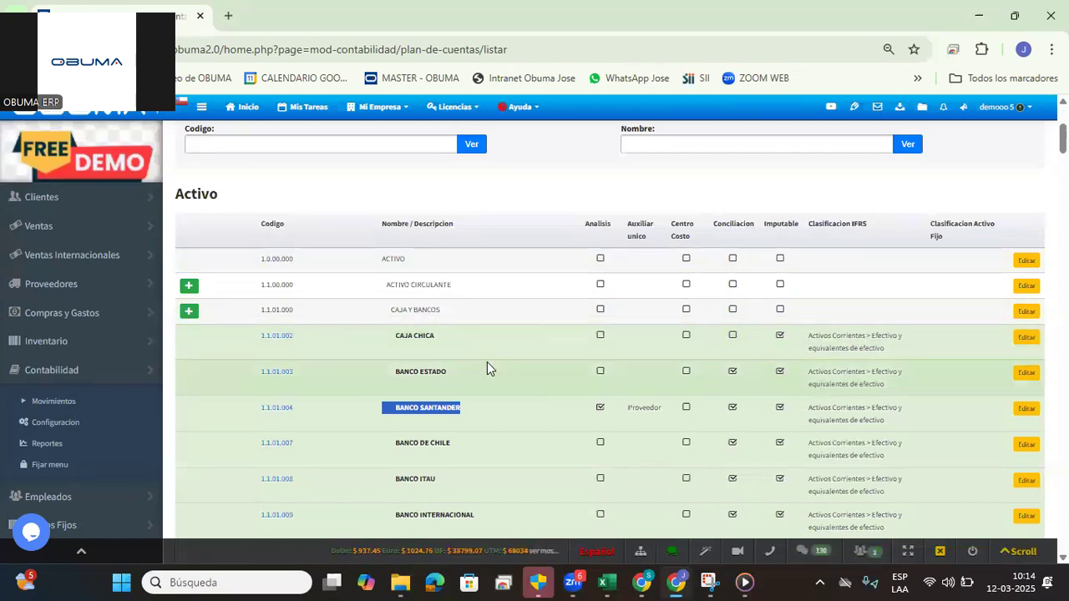
scroll(489, 369, down, 4)
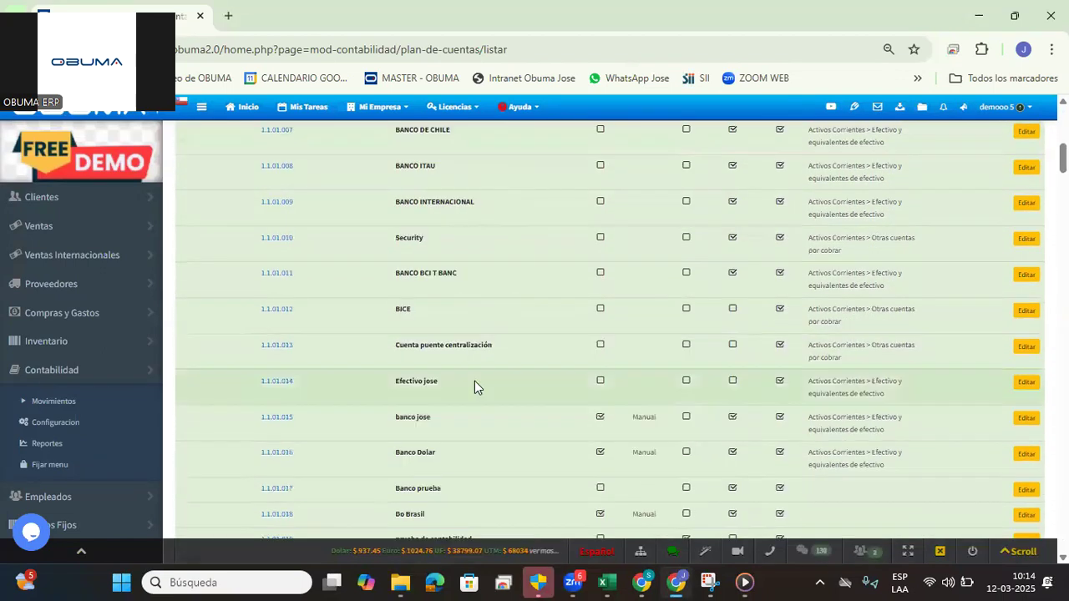
scroll(480, 376, down, 3)
scroll(535, 334, down, 1)
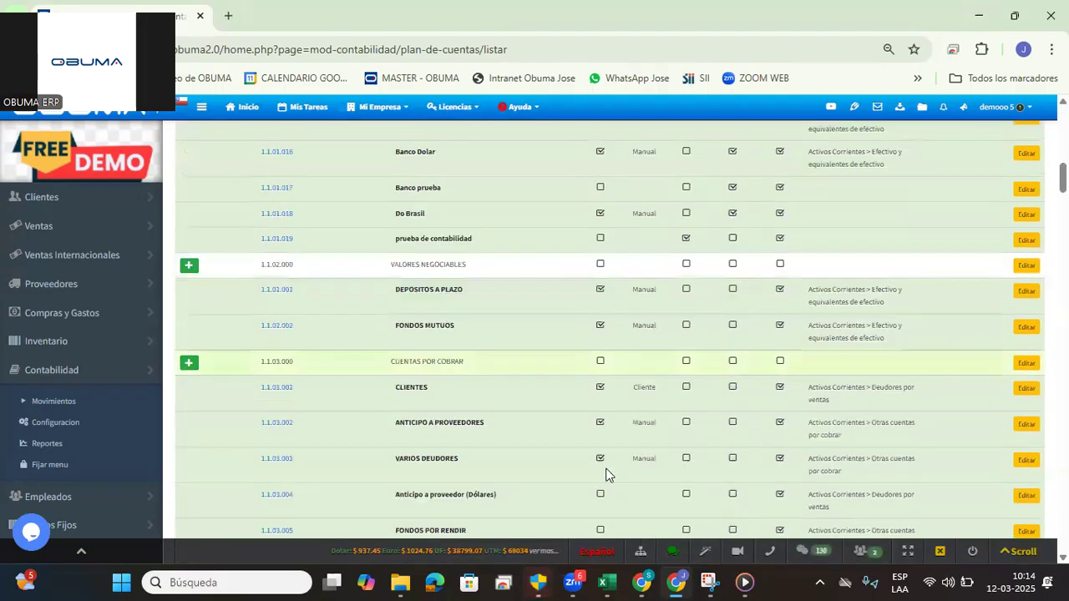
scroll(607, 474, down, 4)
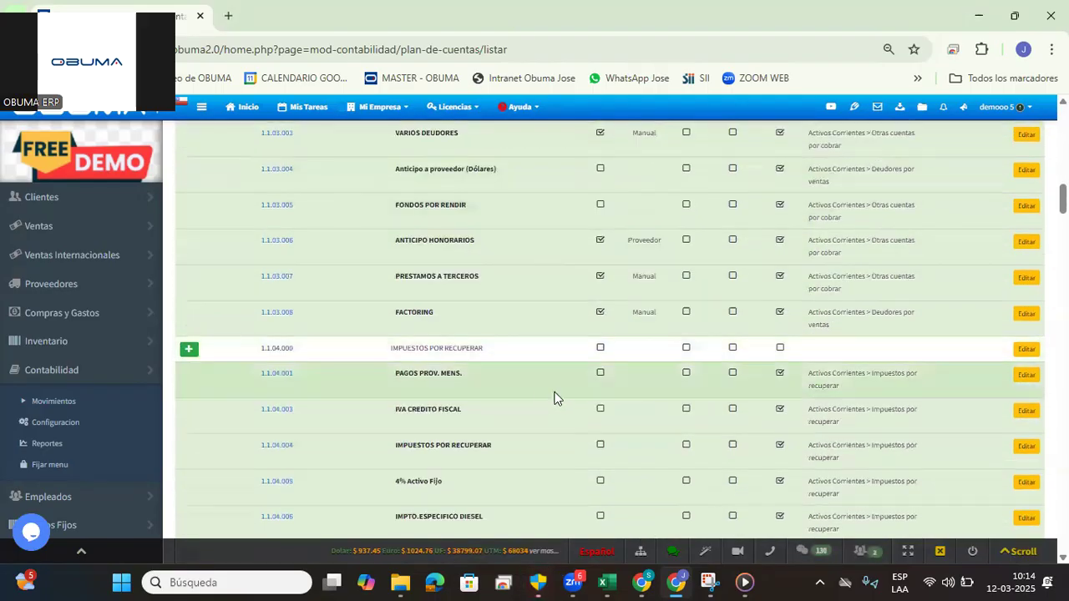
scroll(532, 372, up, 4)
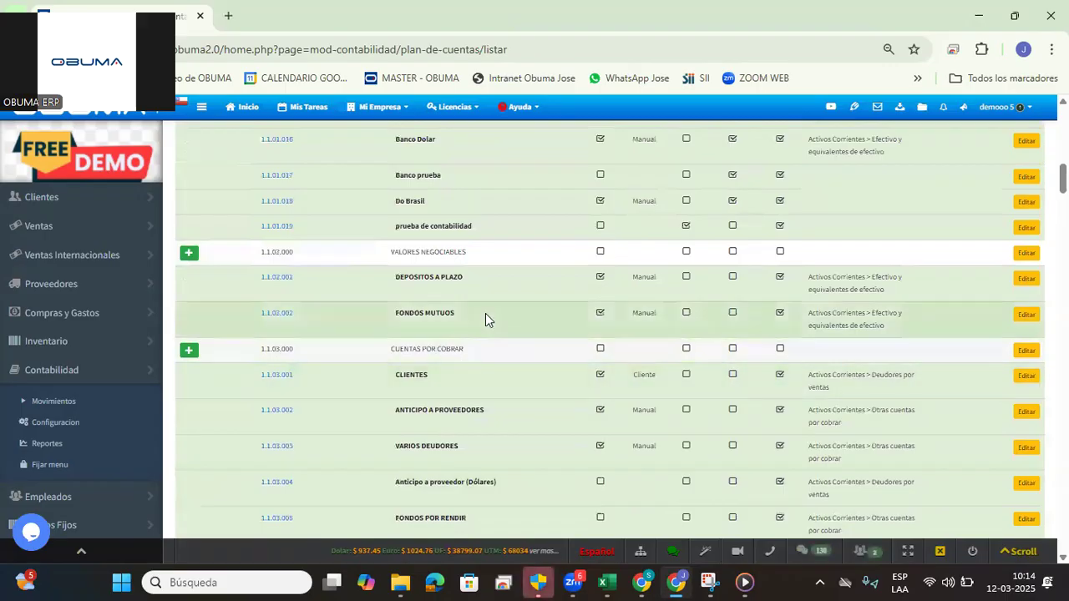
scroll(487, 317, up, 8)
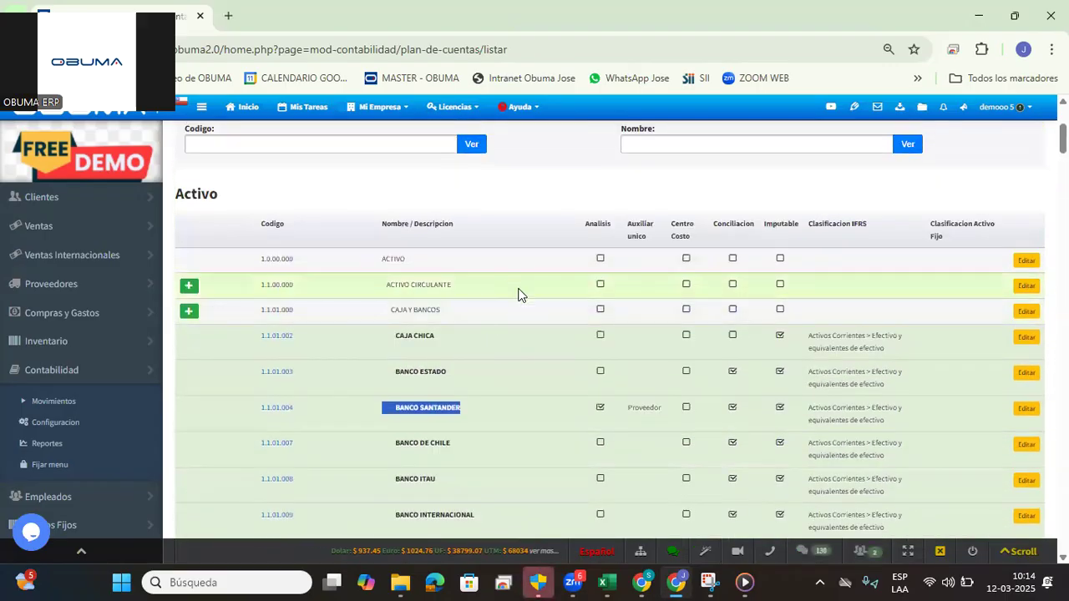
Step: Compare the code levels of ACTIVO CIRCULANTE, CAJA Y BANCOS and the CAJA CHICA and BANCO ESTADO accounts beneath them
click(518, 294)
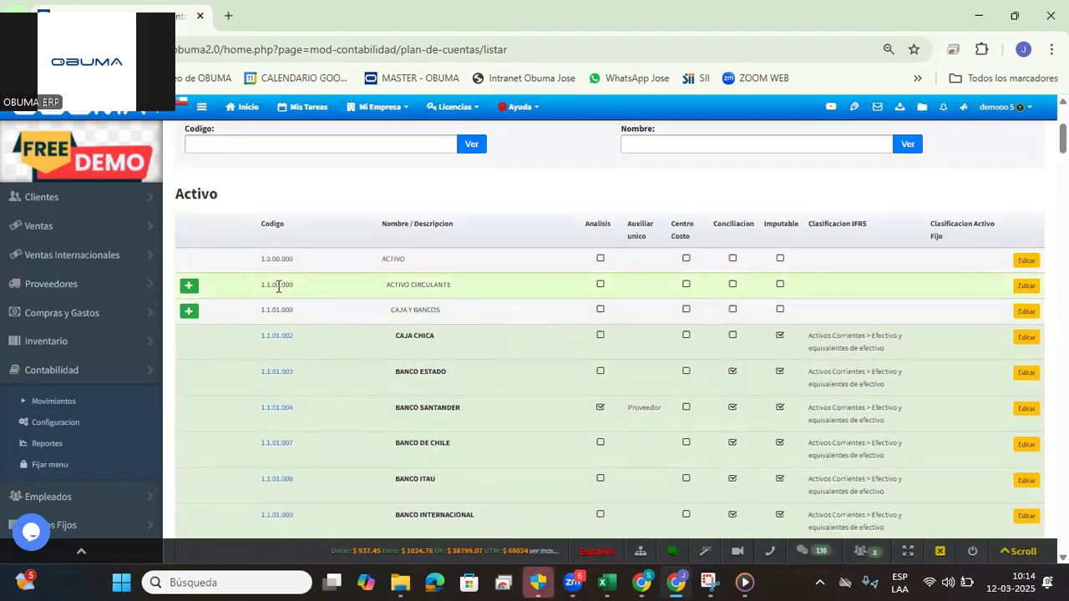
drag(280, 286, 297, 288)
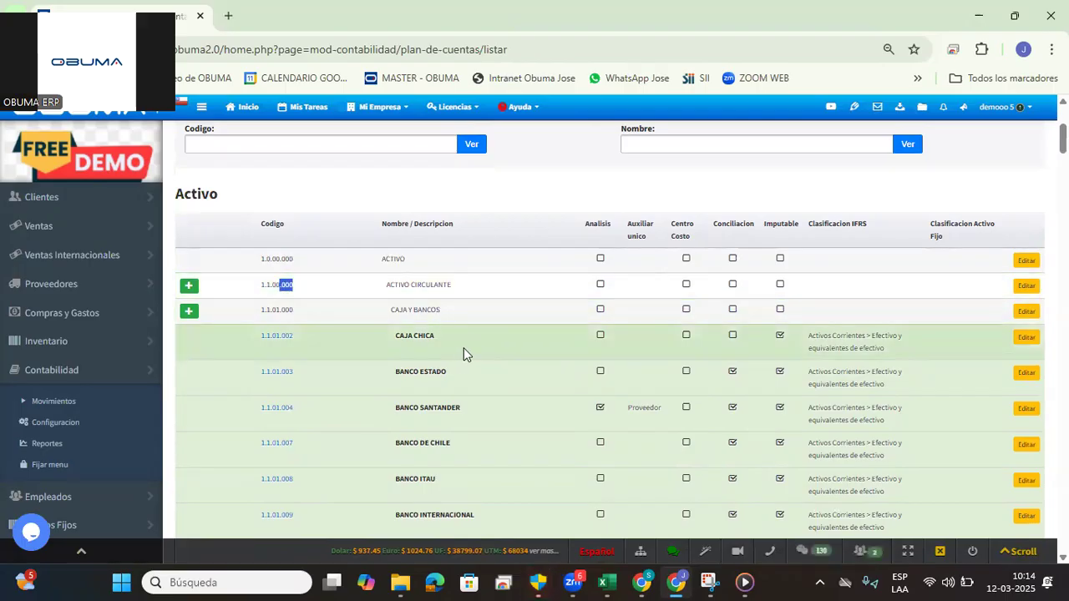
double_click(282, 310)
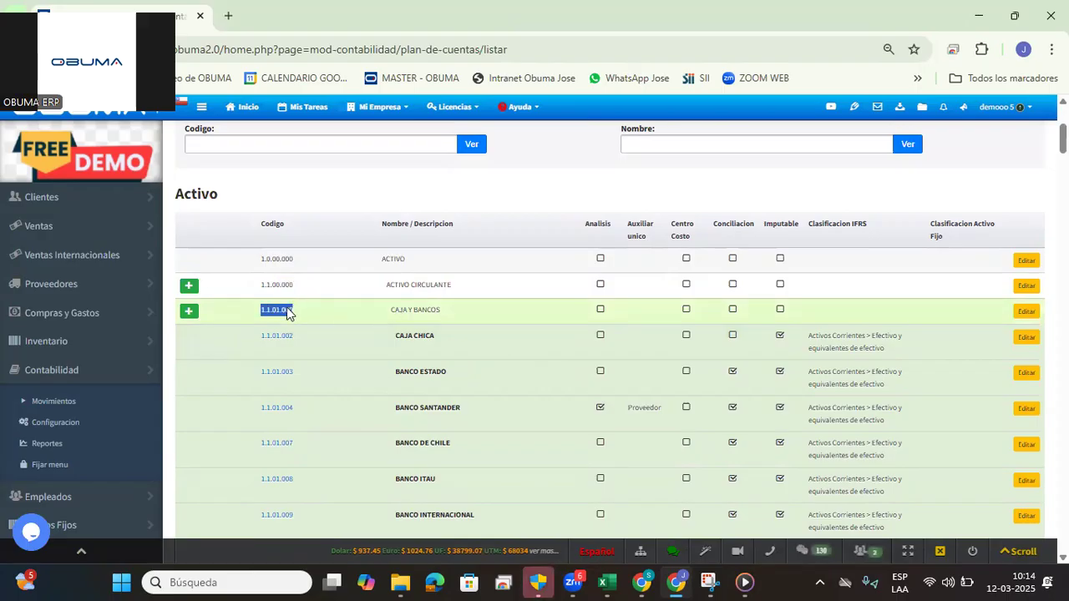
drag(294, 337, 281, 340)
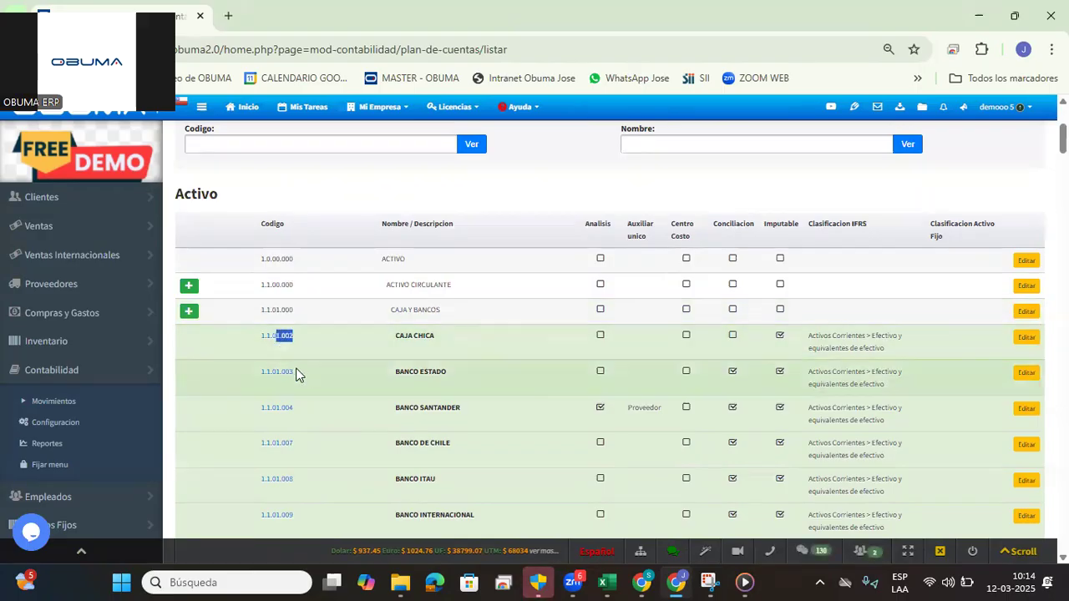
double_click(278, 371)
click(334, 341)
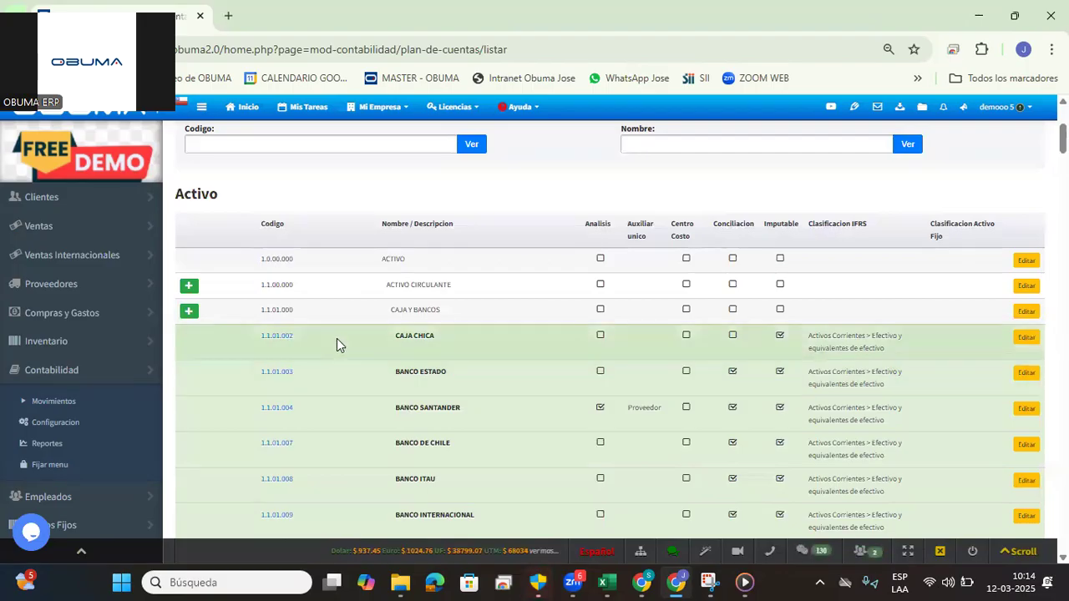
double_click(274, 310)
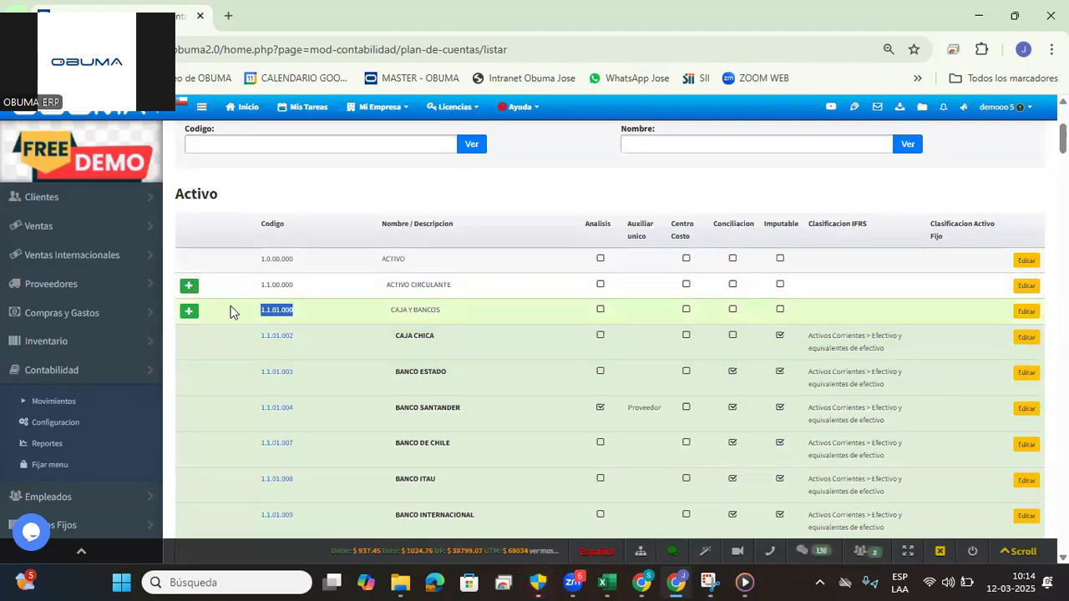
Step: Open the new account form under CAJA Y BANCOS, review its code, name, Analisis, Centro Costo and Conciliacion fields, and close it without saving
click(188, 312)
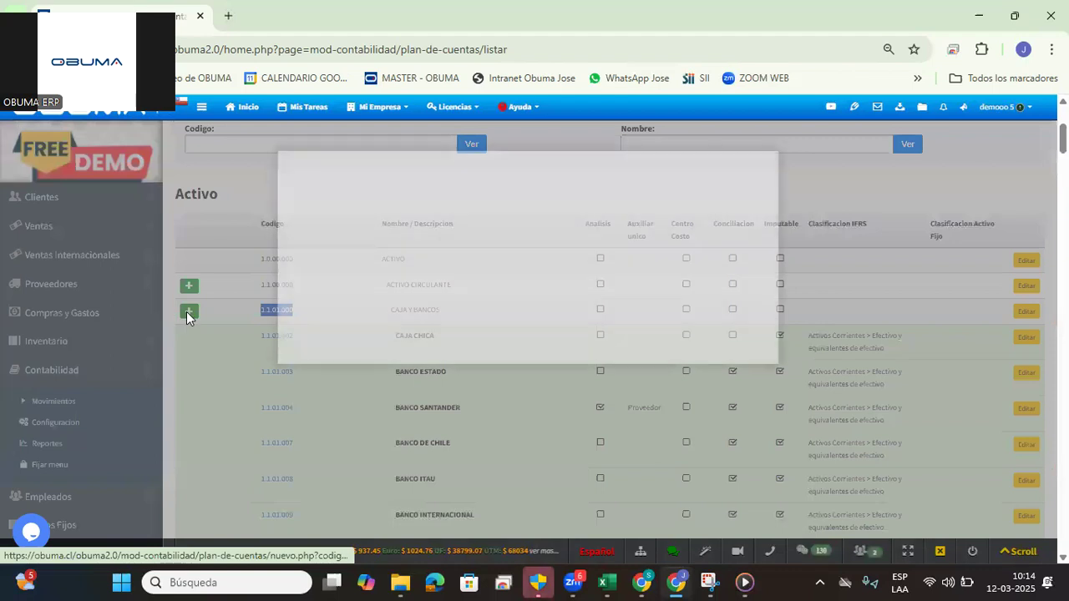
double_click(327, 206)
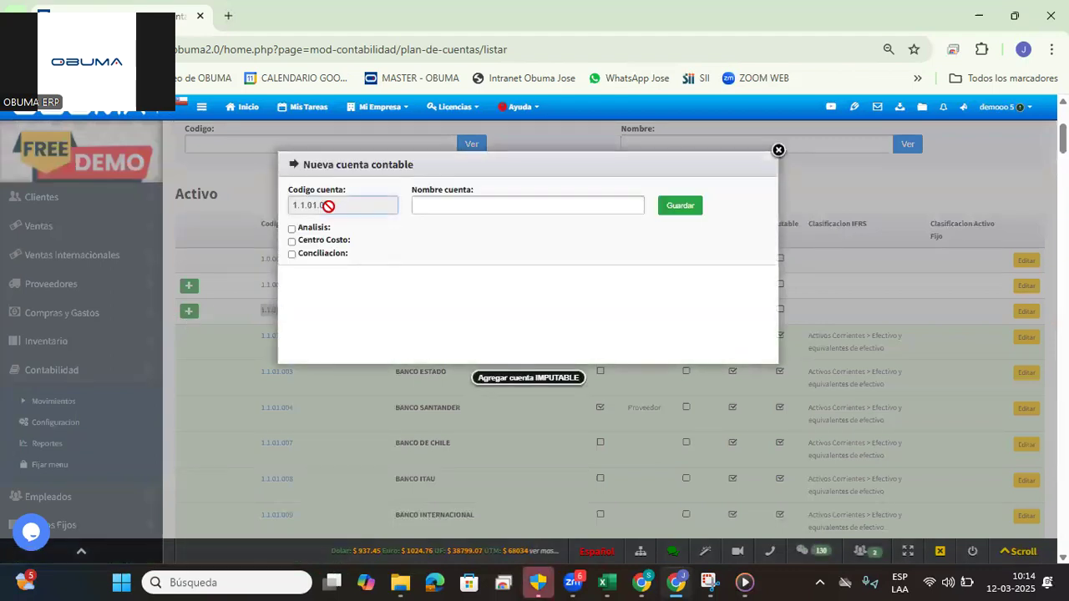
click(451, 205)
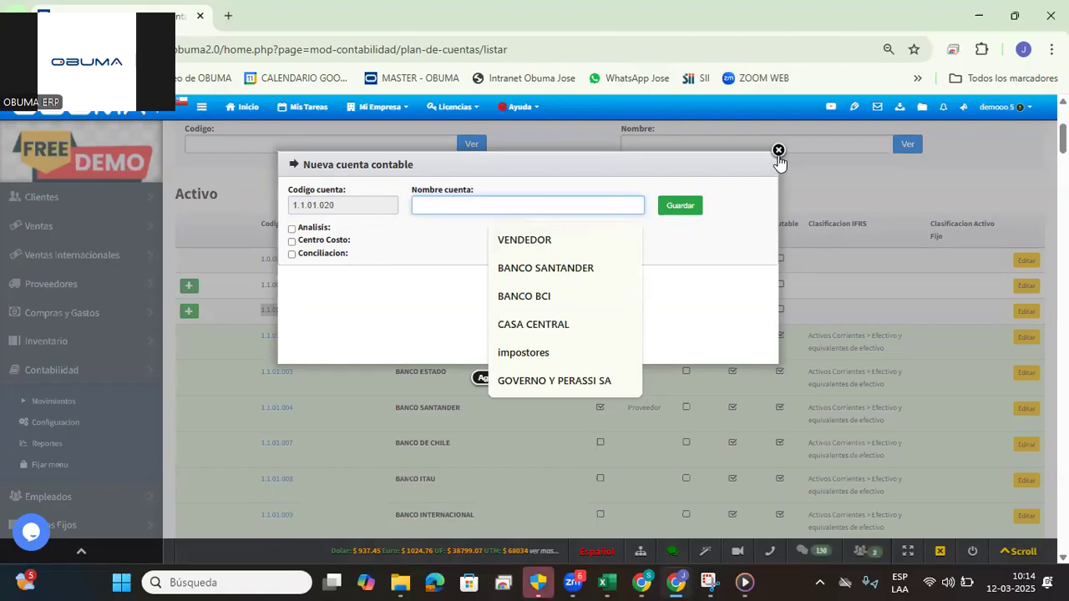
triple_click(325, 225)
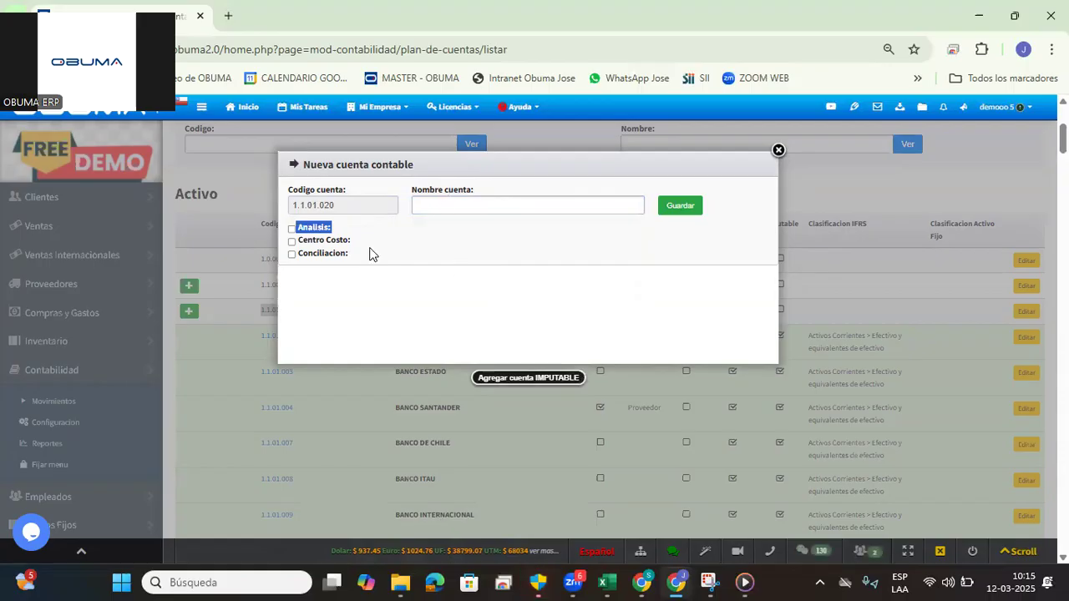
triple_click(318, 240)
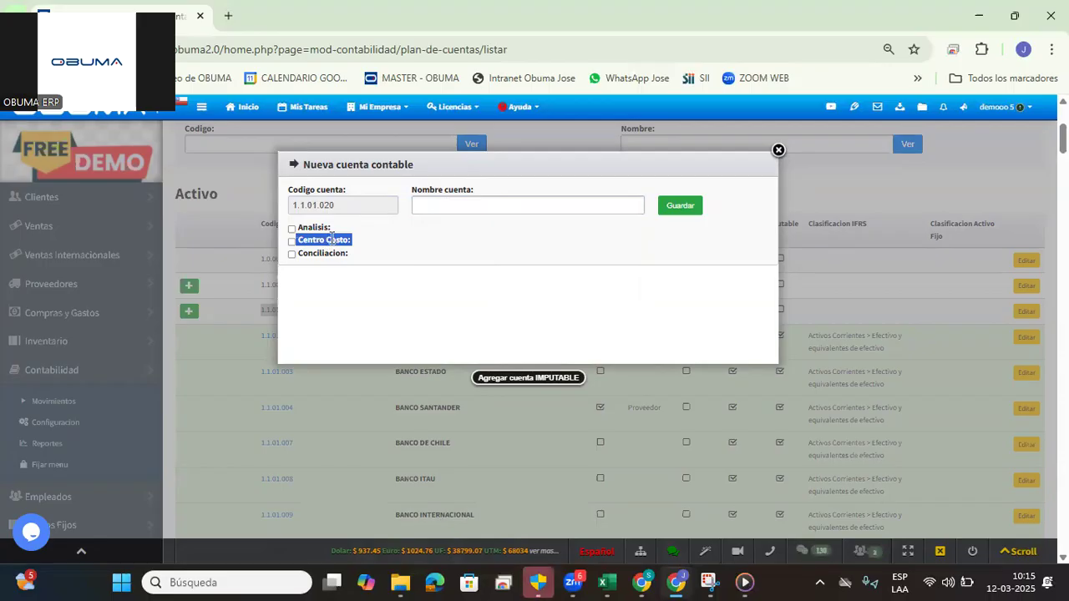
click(332, 238)
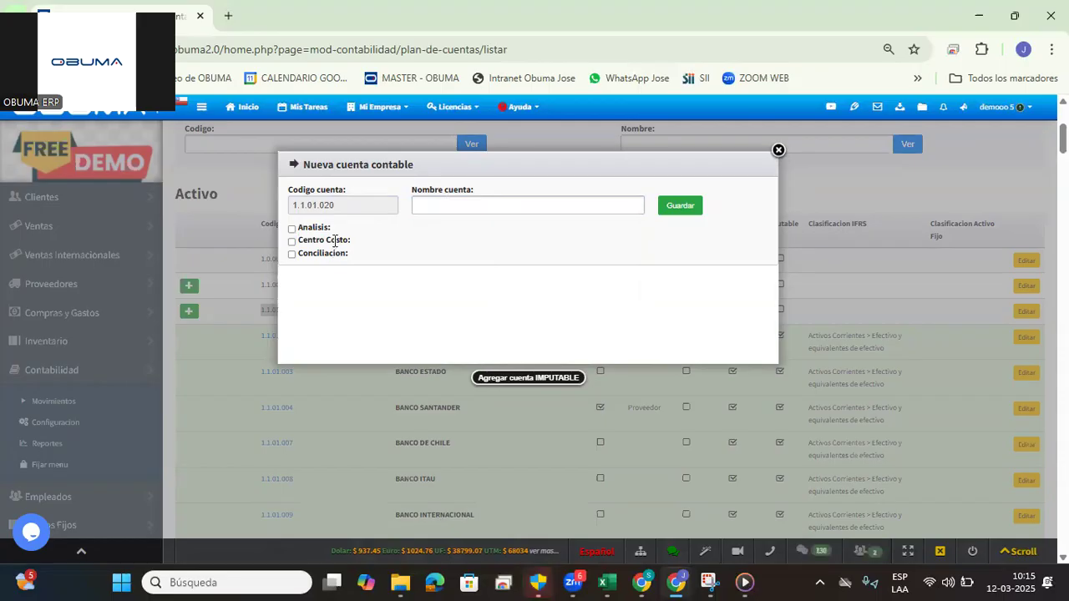
triple_click(335, 239)
drag(297, 254, 361, 253)
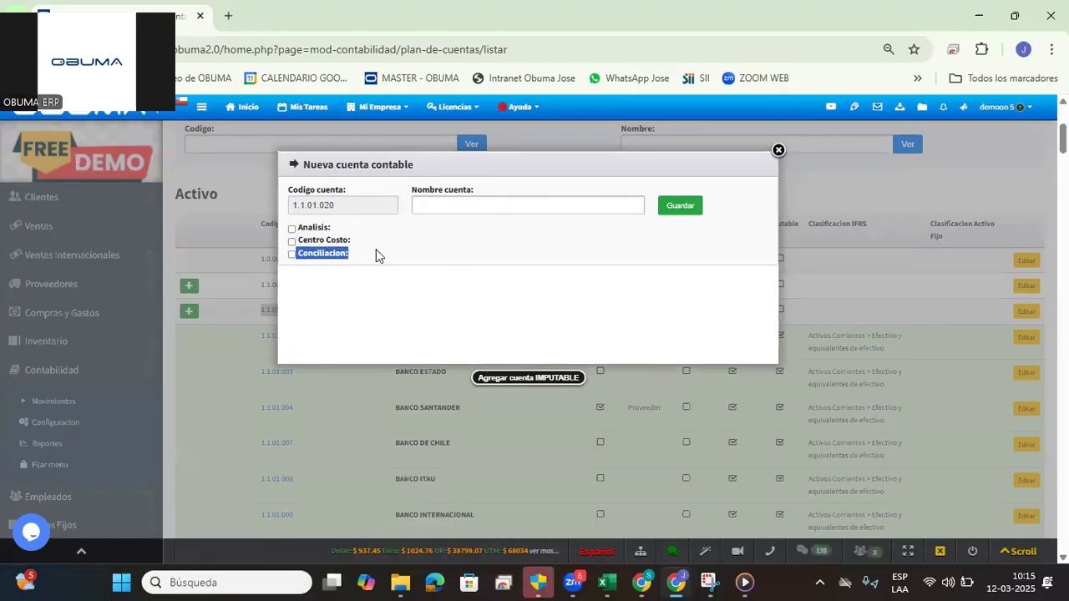
click(779, 154)
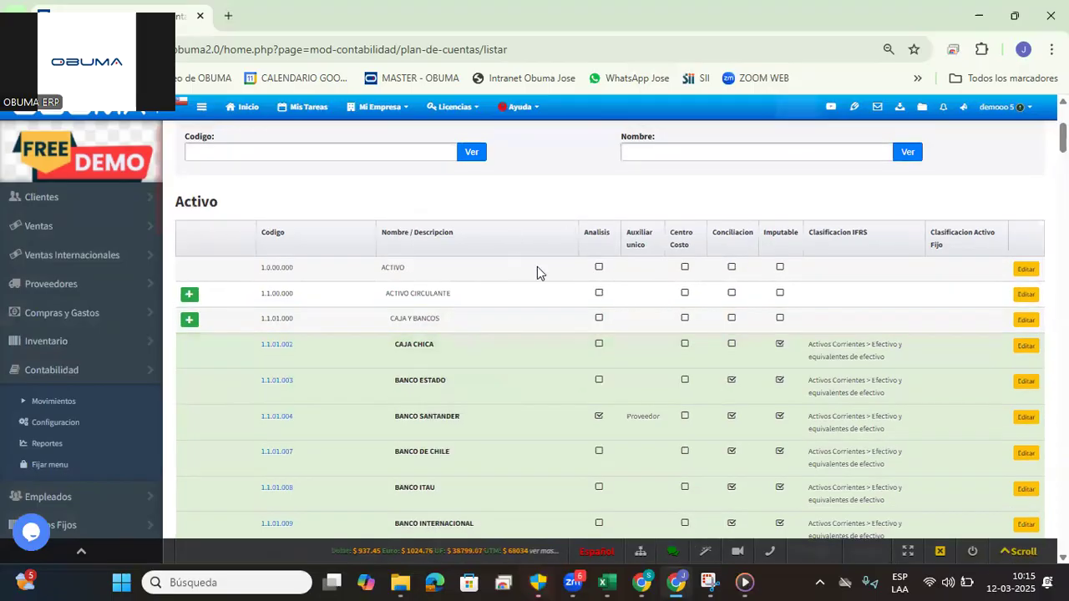
Step: Export the chart of accounts in the format meant for importing (Exportar para Importacion)
scroll(548, 278, up, 3)
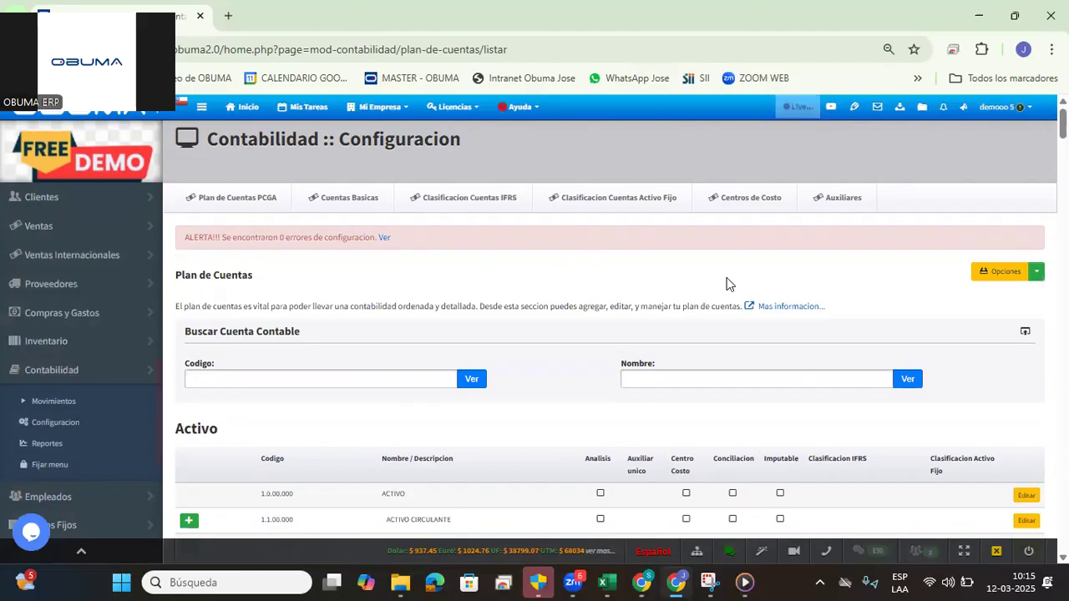
click(1037, 276)
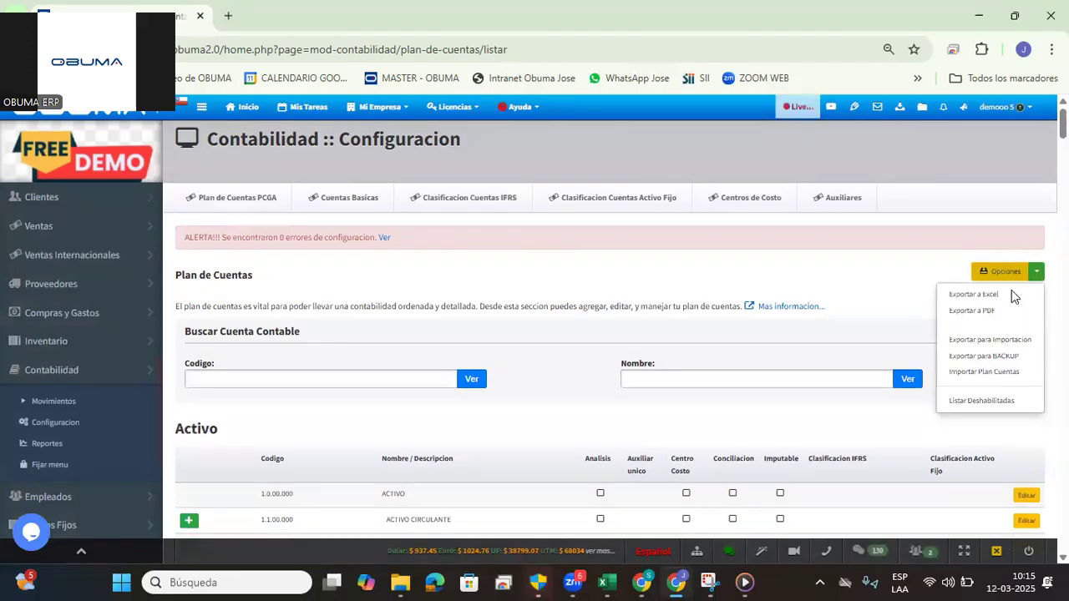
click(1014, 342)
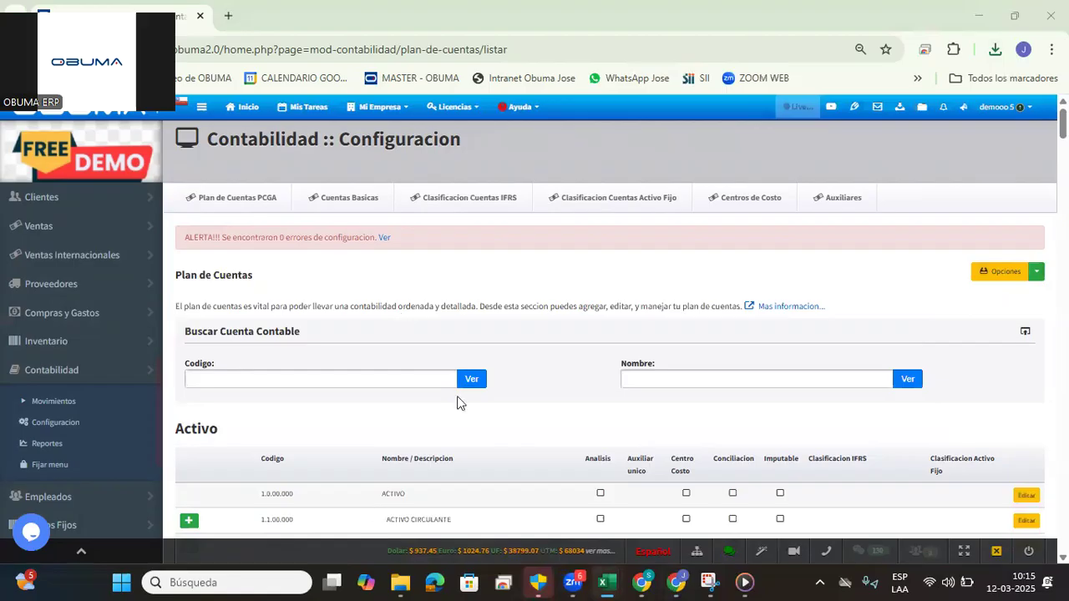
Step: Switch to Excel, open the exported PlanDeCuentas (2).xls file and select the range C2:K18
click(612, 582)
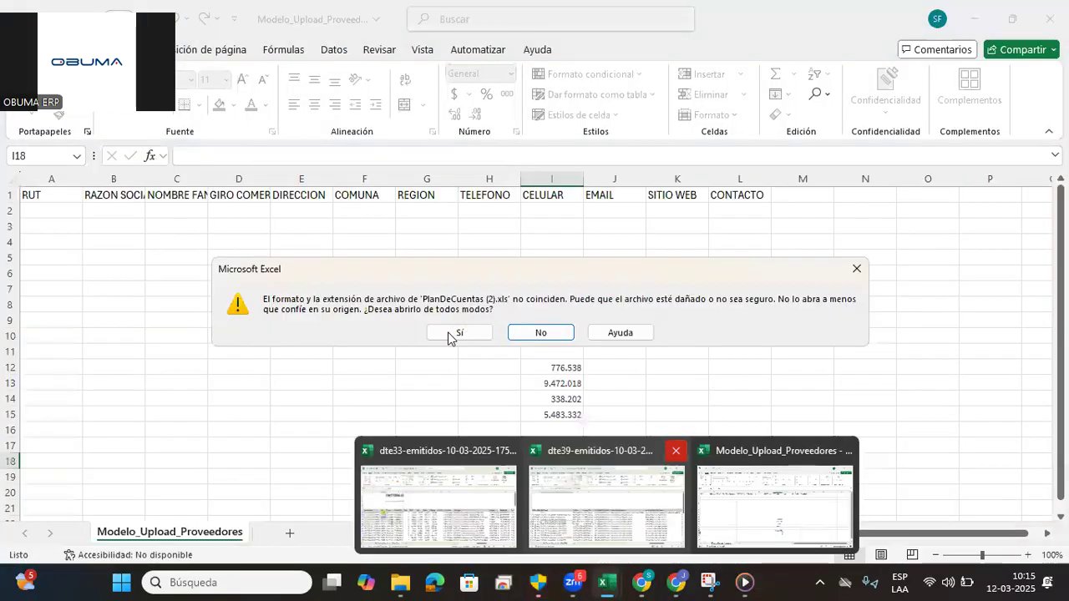
click(451, 334)
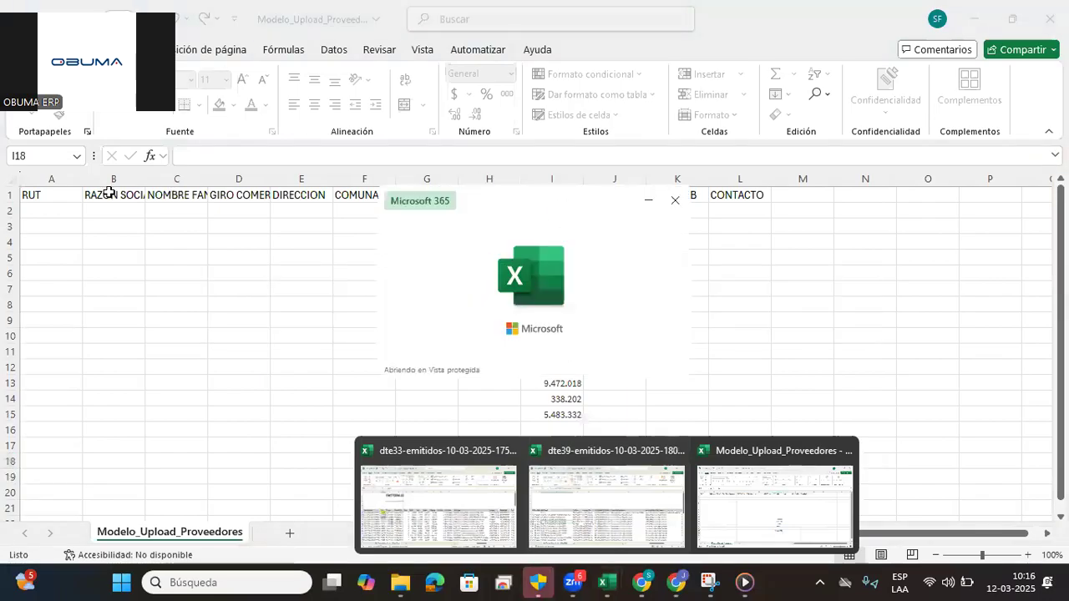
drag(372, 157, 1002, 404)
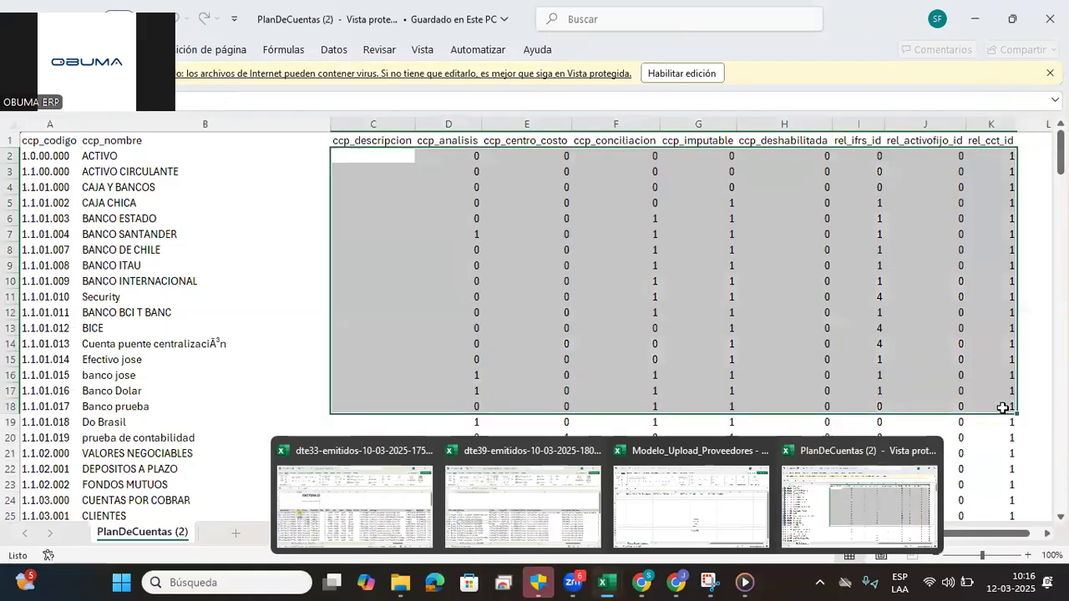
Step: Select the range C2:K7 in the exported PlanDeCuentas (2) sheet, close the file and return to the OBUMA chart of accounts
click(368, 218)
drag(371, 157, 1000, 232)
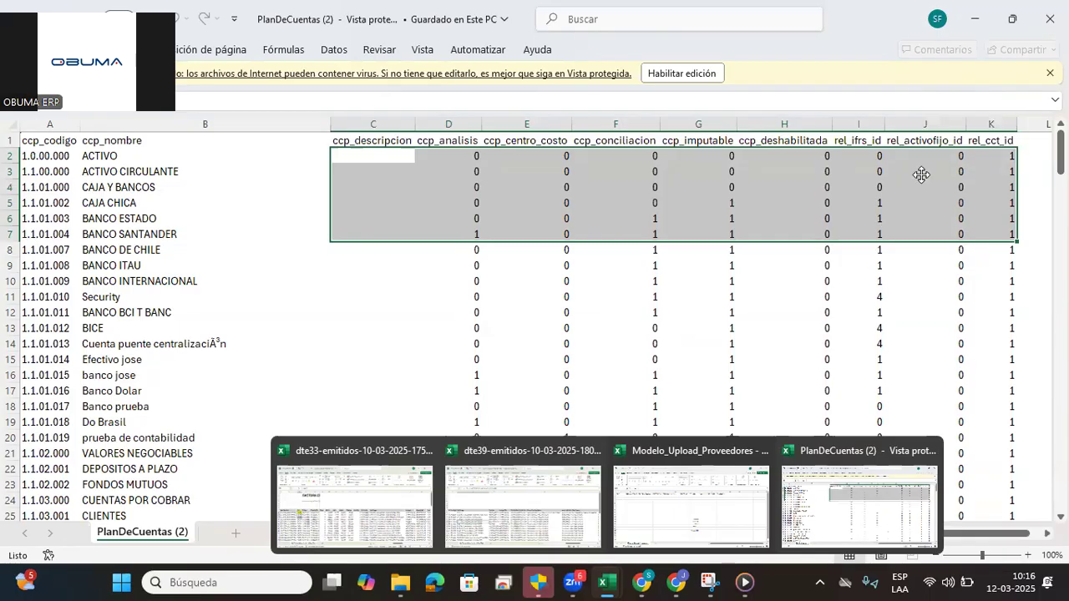
click(806, 109)
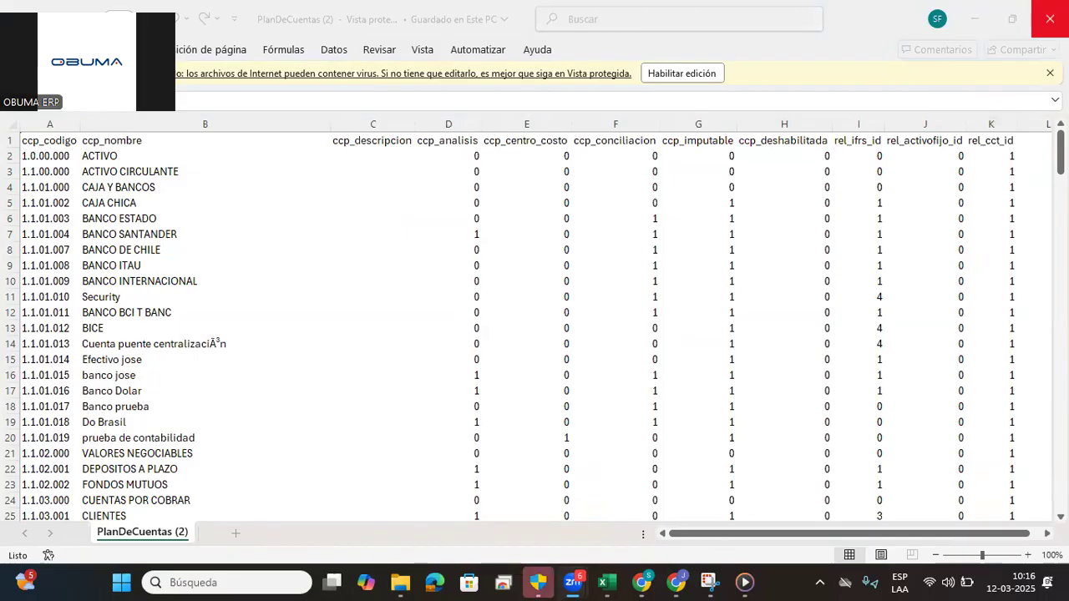
click(1050, 19)
click(977, 22)
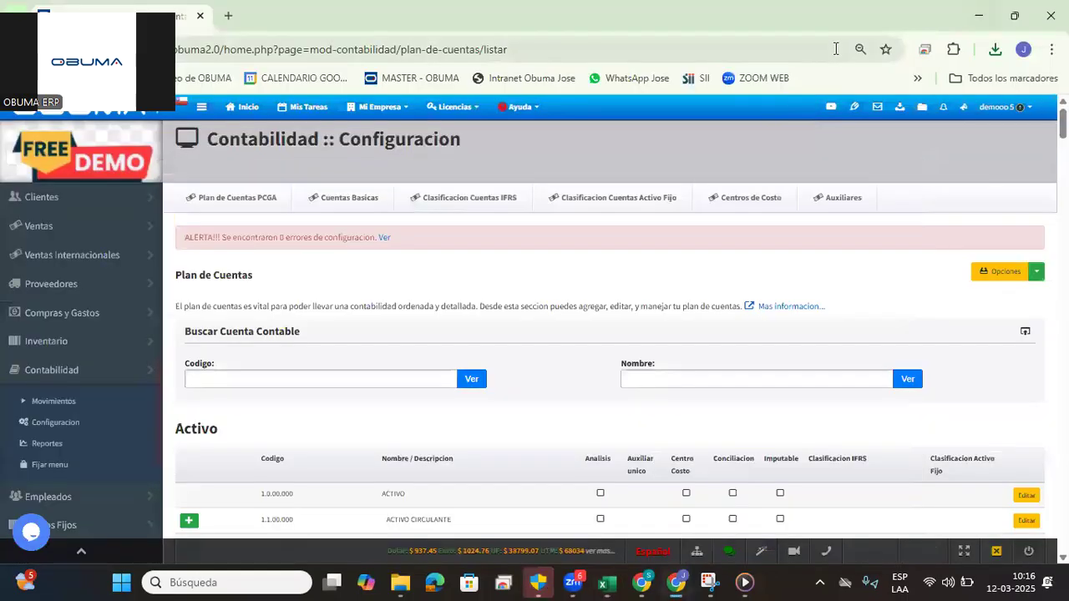
Step: Examine the Clasificacion IFRS and Clasificacion Activo Fijo columns in the Activo section of the chart of accounts
scroll(317, 424, down, 2)
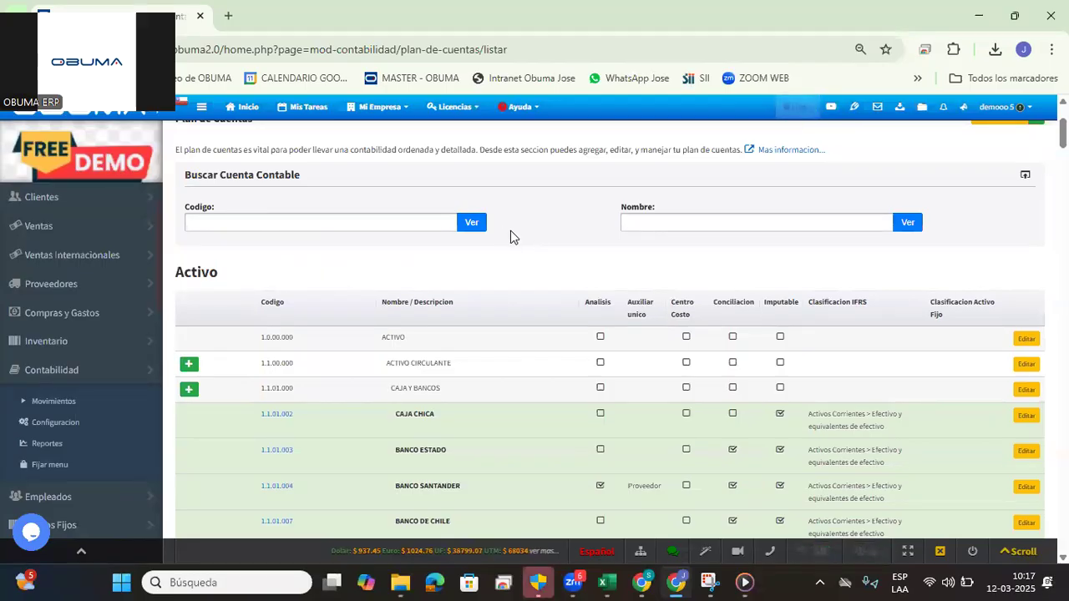
scroll(546, 255, down, 2)
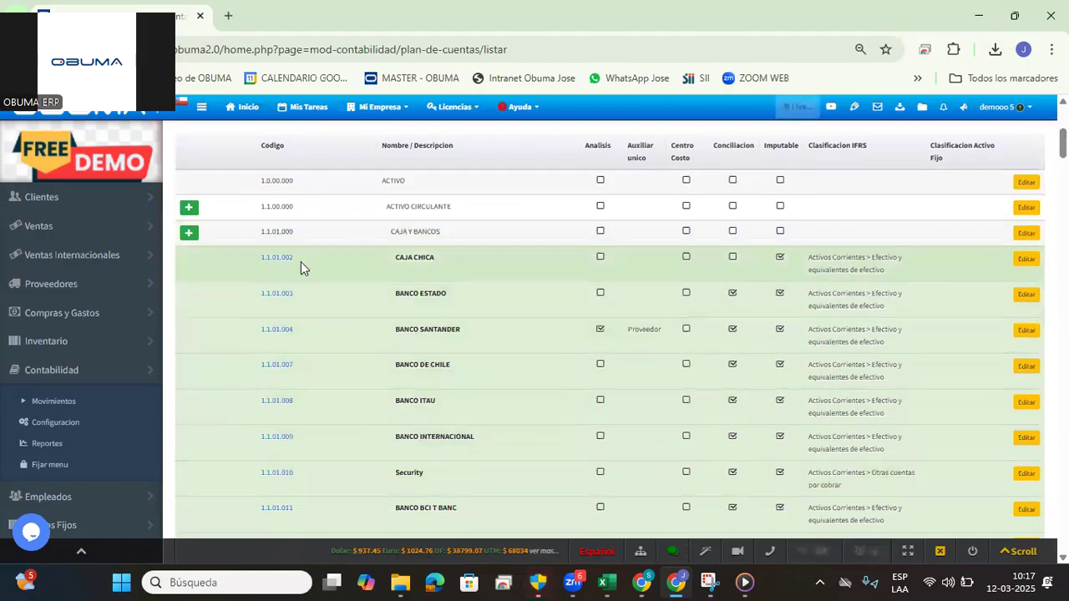
scroll(767, 219, up, 1)
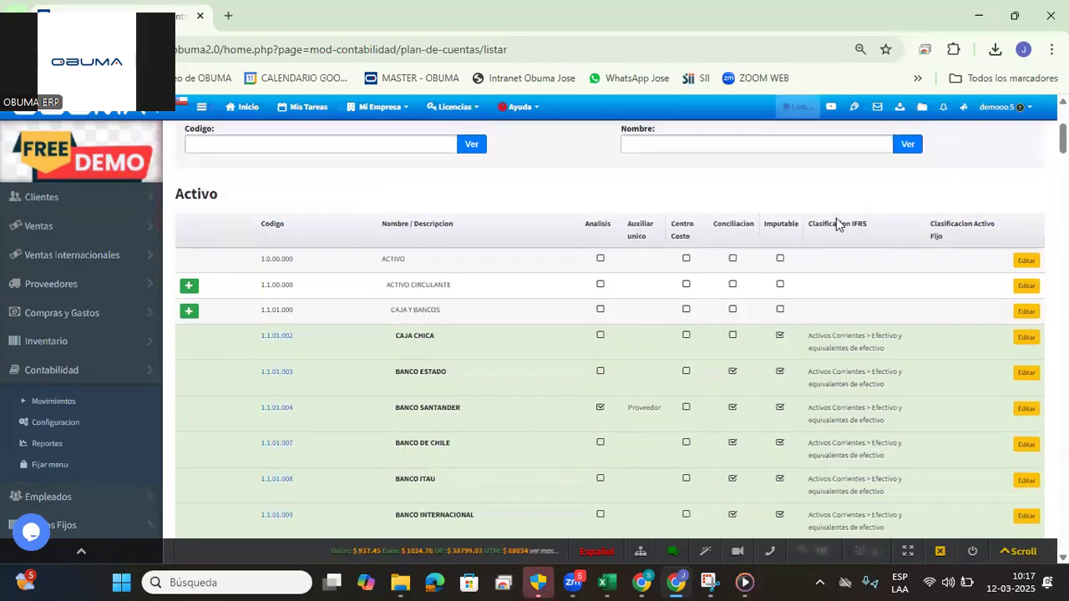
double_click(844, 224)
drag(844, 224, 869, 243)
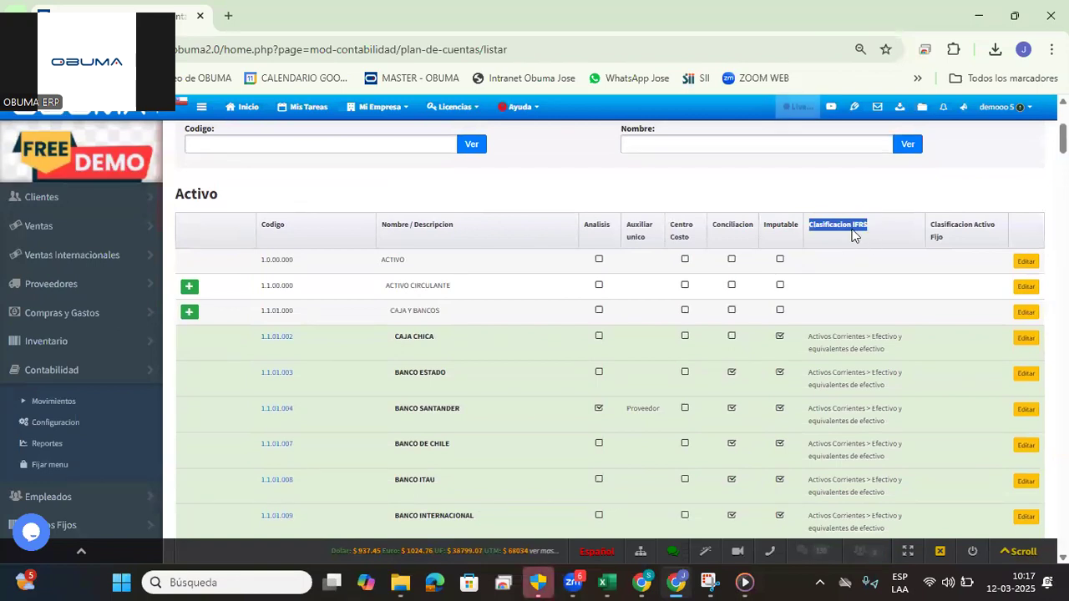
mouse_move(930, 224)
mouse_down()
mouse_move(999, 225)
mouse_move(944, 238)
mouse_up()
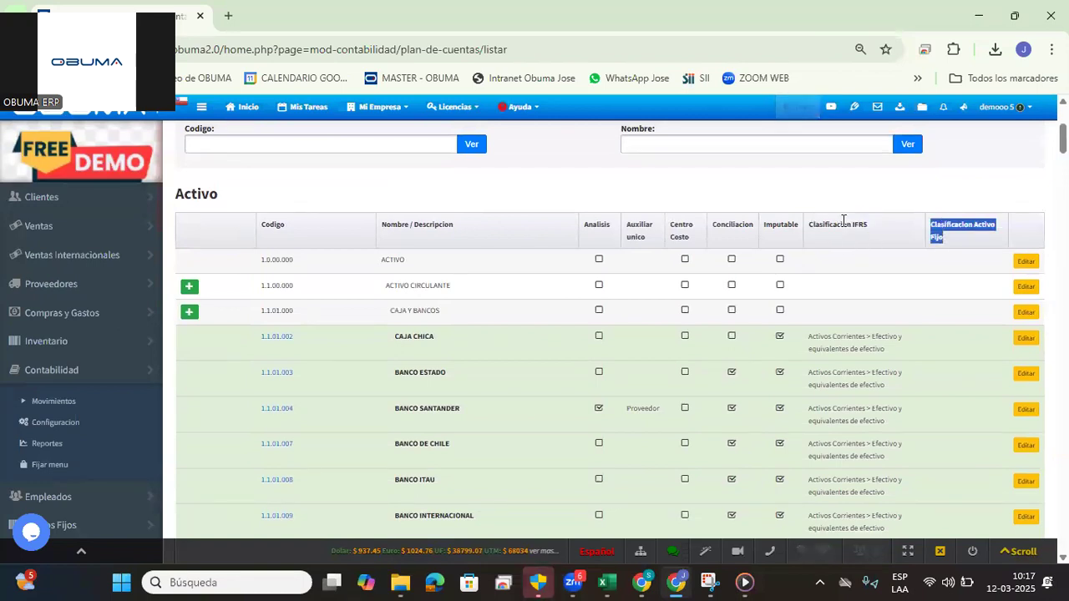
Step: Review the IFRS classification assigned to CAJA CHICA, BANCO ESTADO, BANCO SANTANDER and BANCO DE CHILE
scroll(836, 238, down, 1)
triple_click(832, 257)
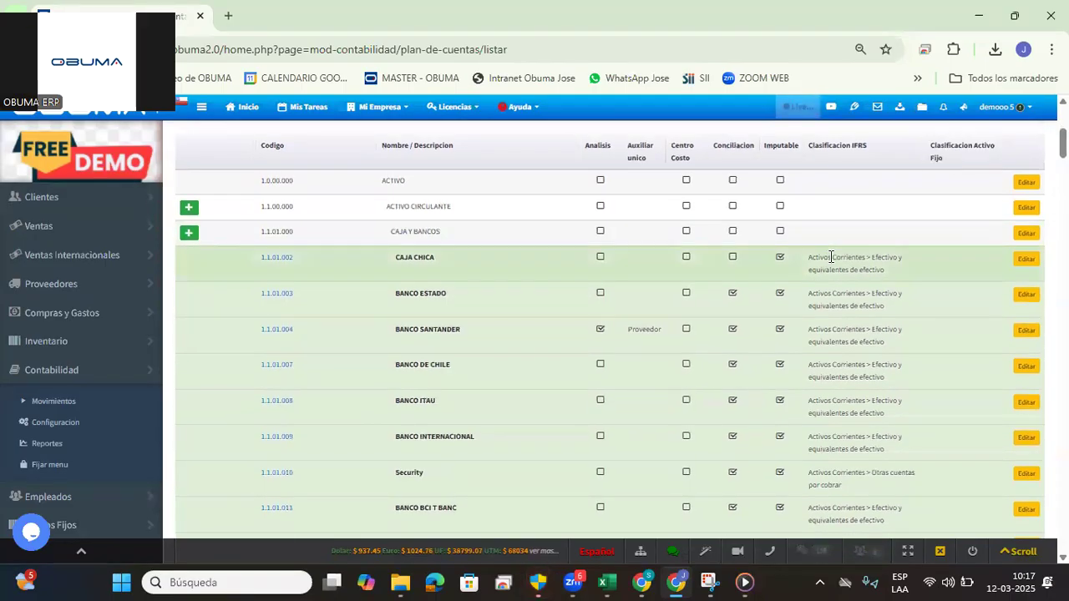
triple_click(833, 298)
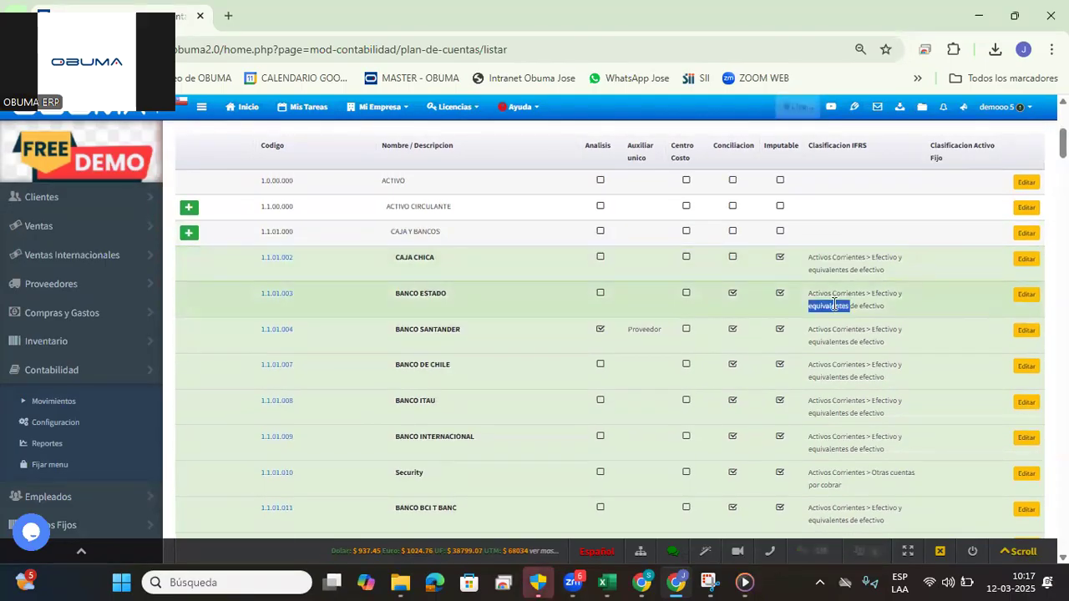
triple_click(844, 331)
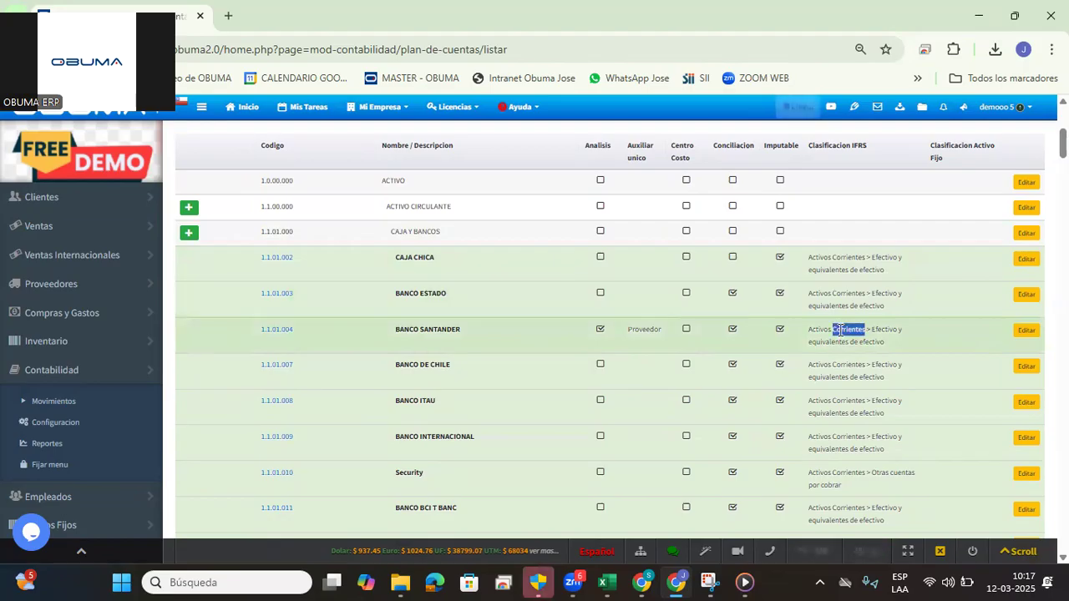
triple_click(848, 363)
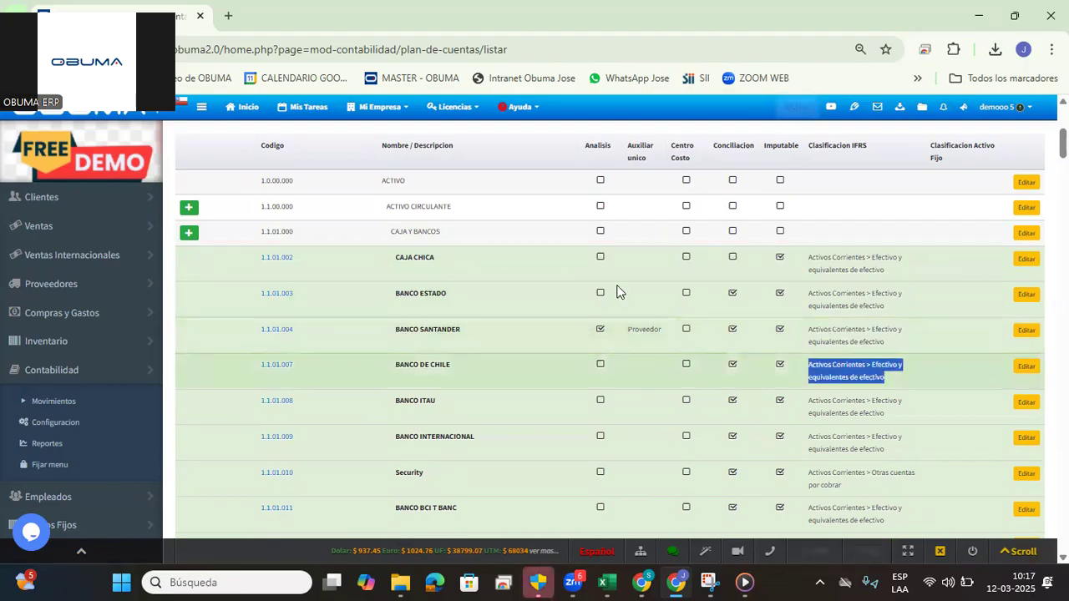
scroll(450, 216, up, 4)
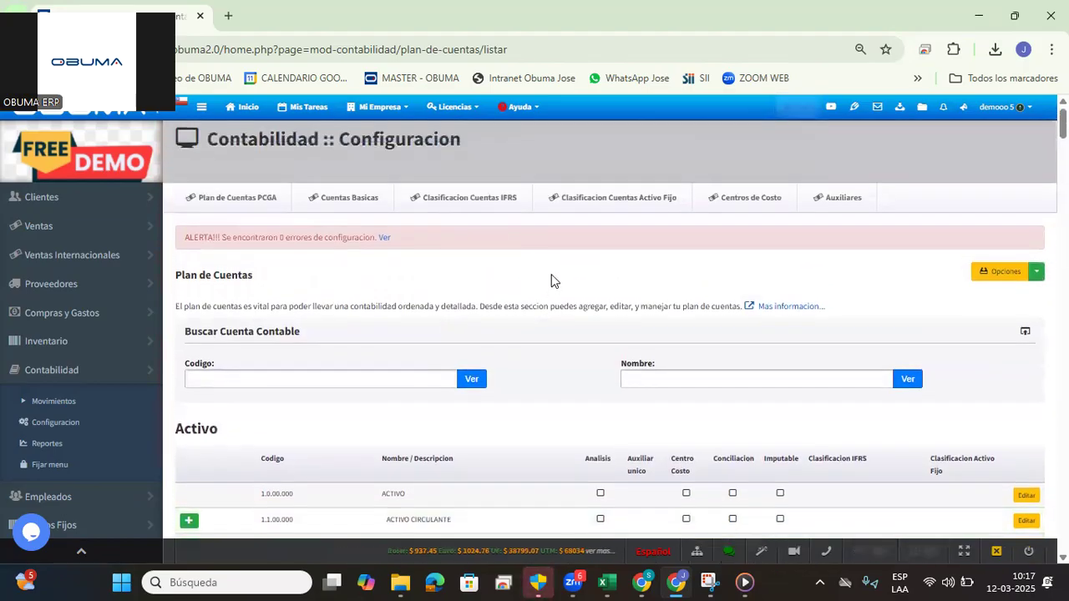
scroll(572, 276, down, 2)
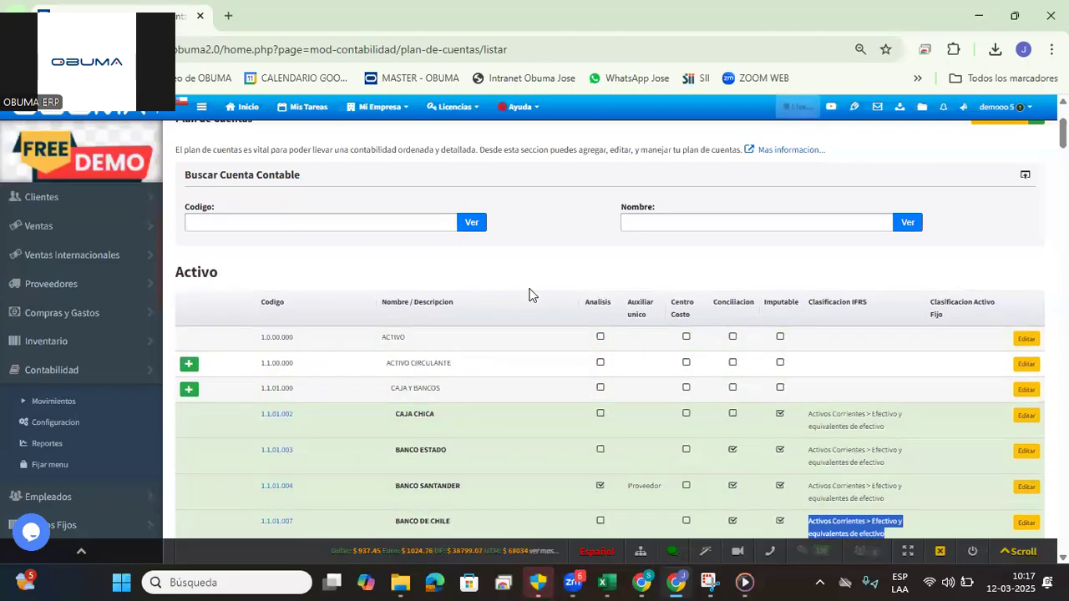
scroll(443, 176, up, 2)
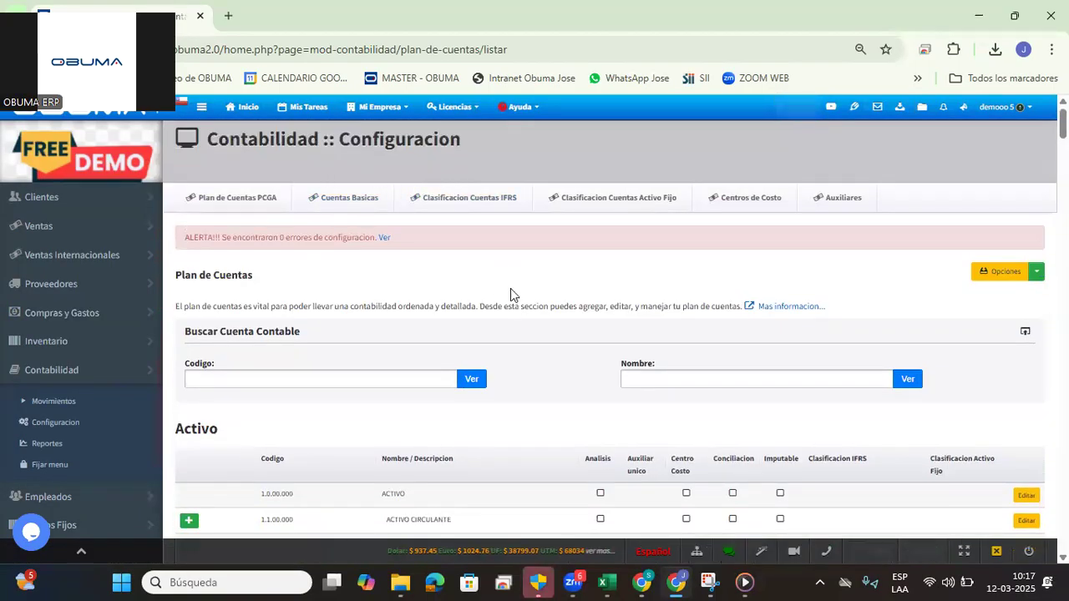
Step: Open the basic account assignment (Cuentas Basicas) and review the Clientes / Ventas concepts, including Cuentas por Cobrar, Cuenta Ventas and IVA Debito Fiscal
click(343, 208)
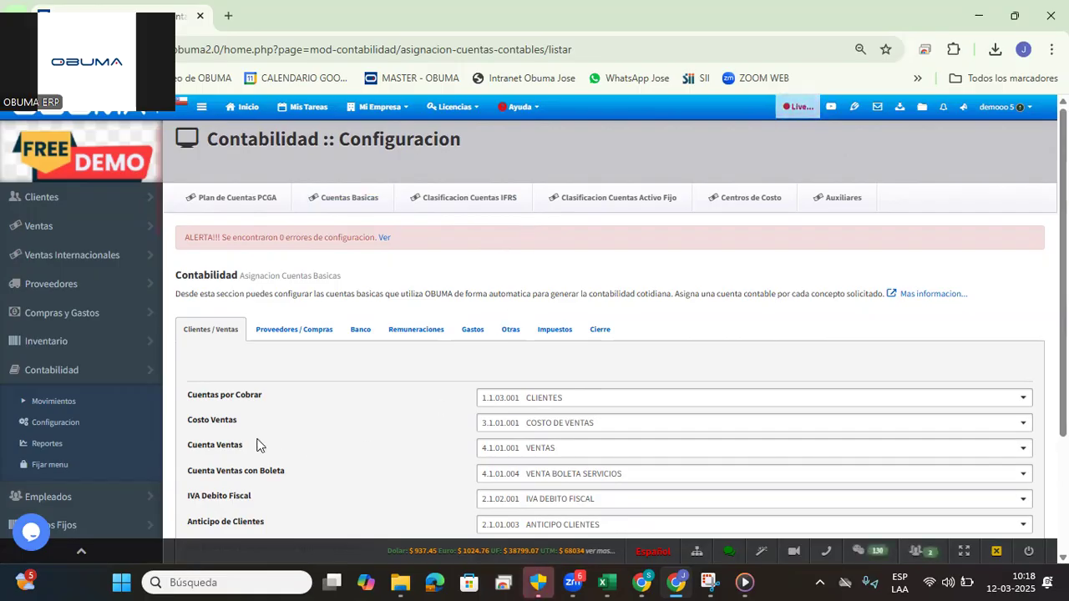
triple_click(230, 390)
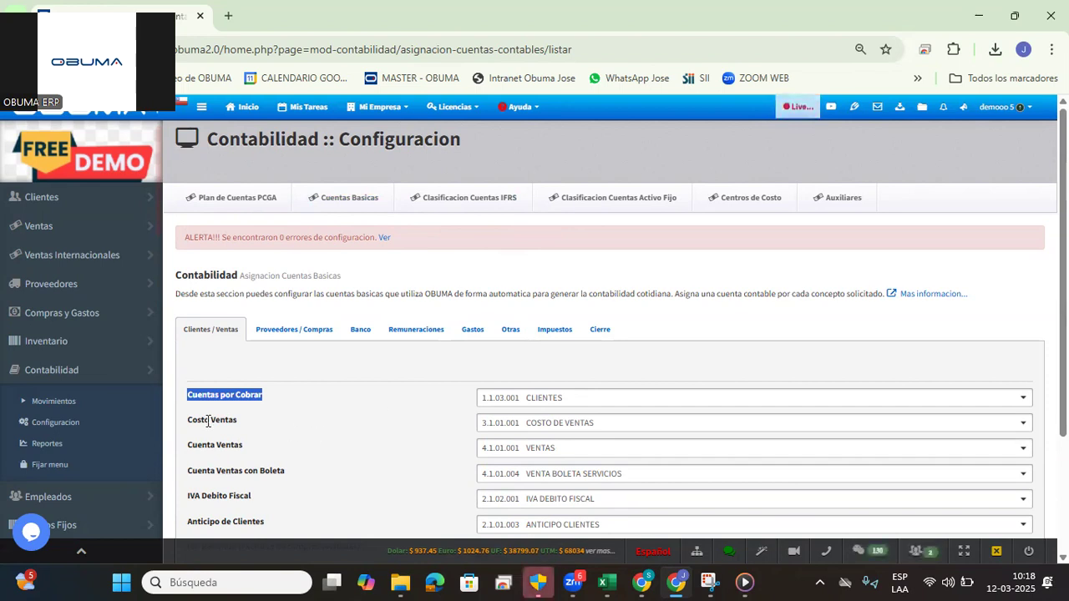
triple_click(219, 445)
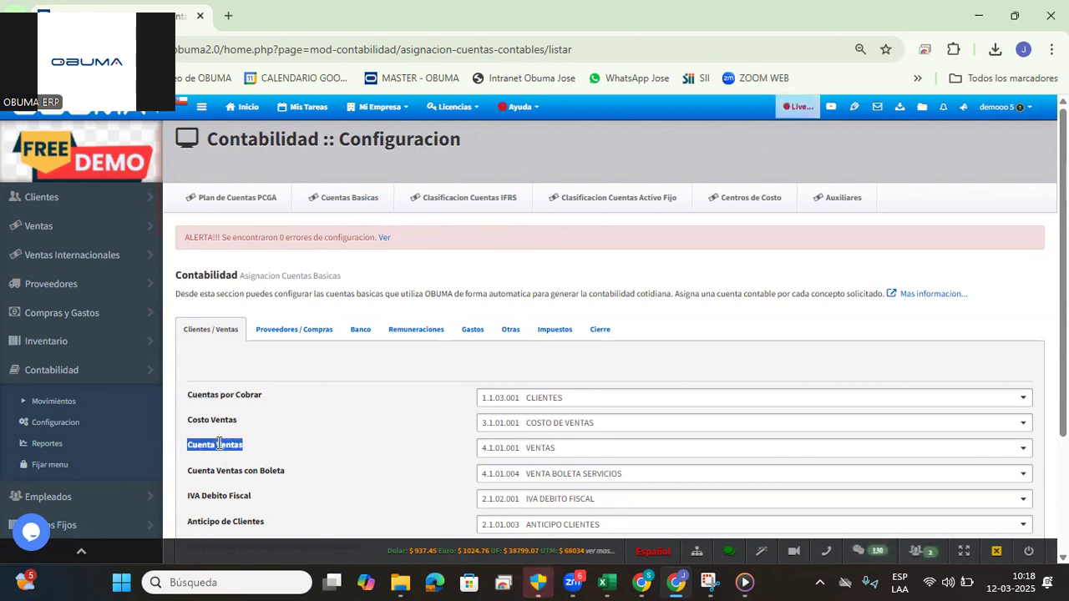
scroll(298, 447, down, 1)
triple_click(205, 419)
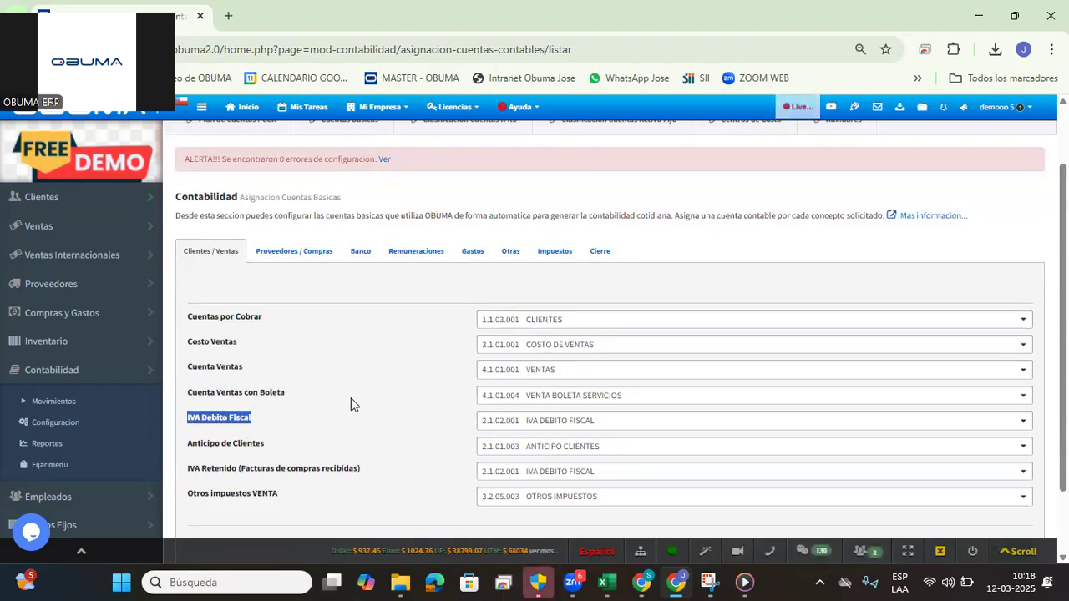
click(332, 362)
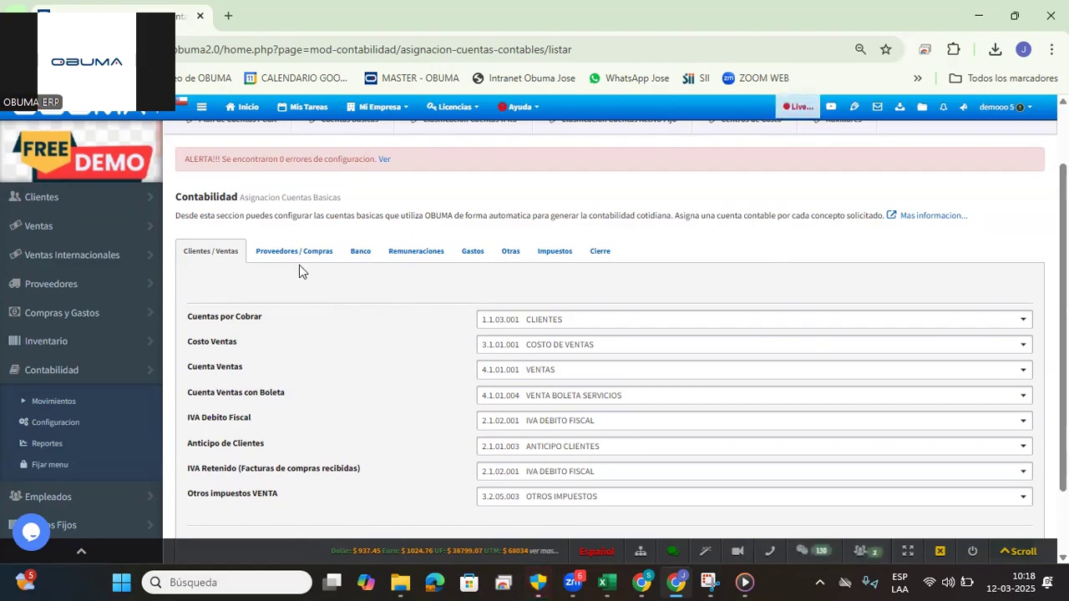
drag(184, 316, 663, 543)
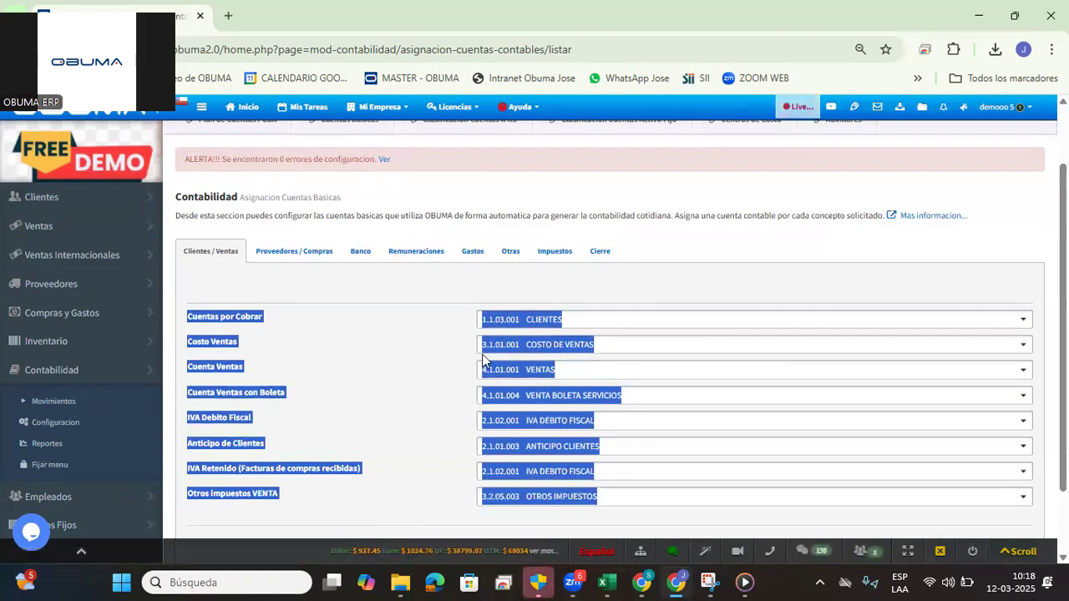
click(355, 282)
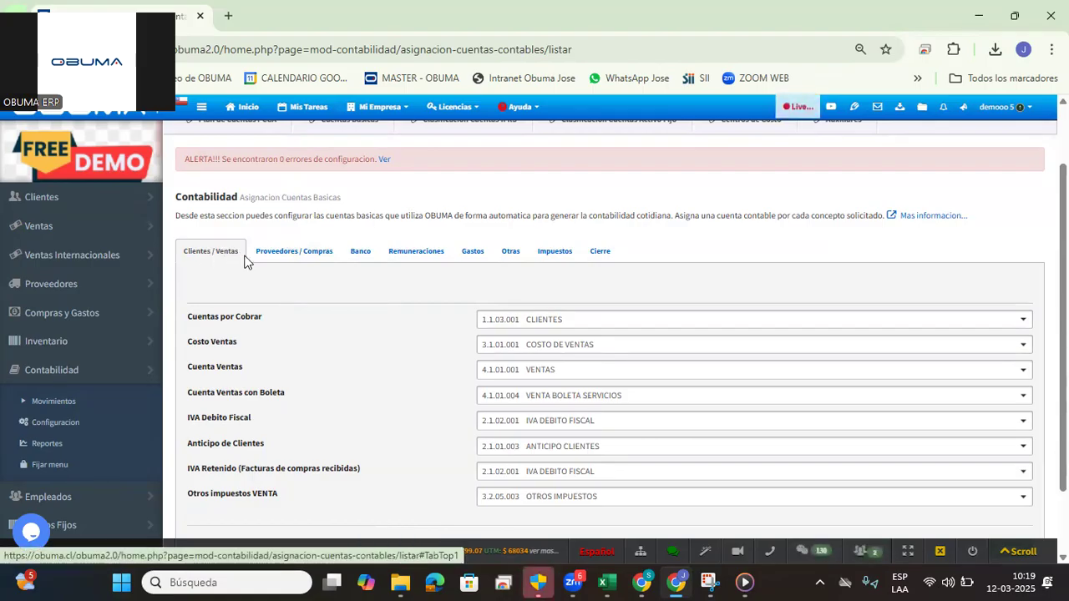
Step: Review the basic accounts assigned to the Proveedores / Compras concepts
click(281, 259)
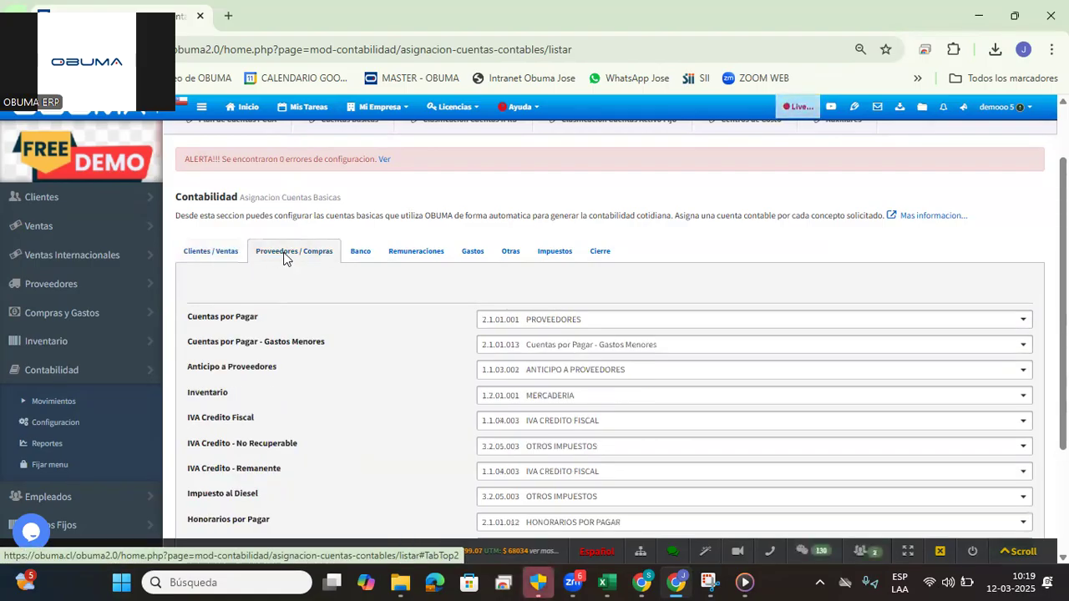
scroll(441, 351, down, 3)
scroll(419, 335, up, 2)
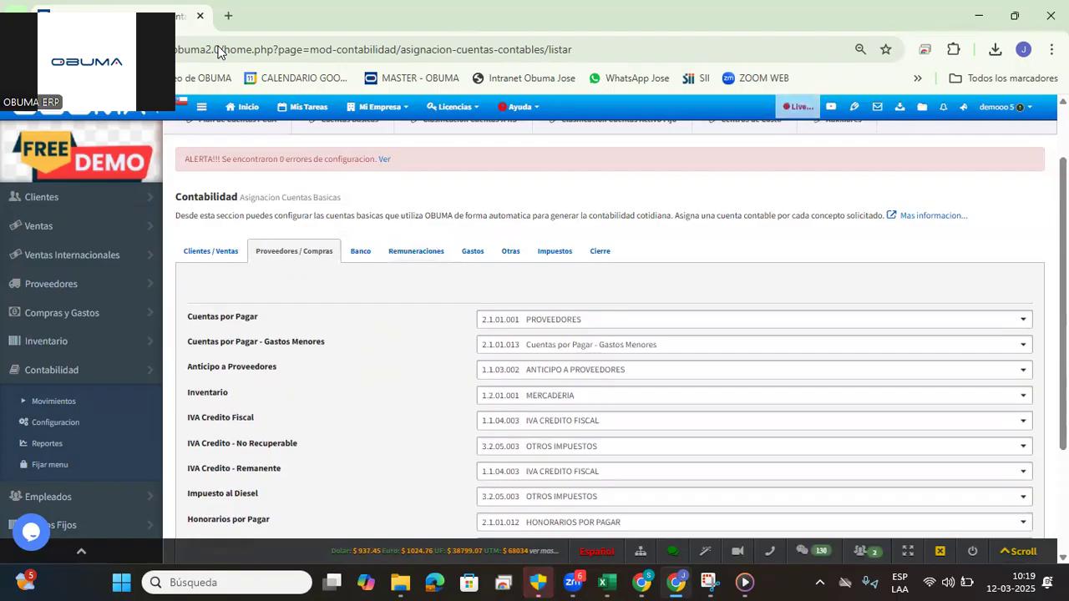
Step: Review the Banco basic accounts, covering the Caja Chica assignment and the list of classified bank accounts
click(361, 253)
scroll(377, 306, down, 1)
triple_click(262, 380)
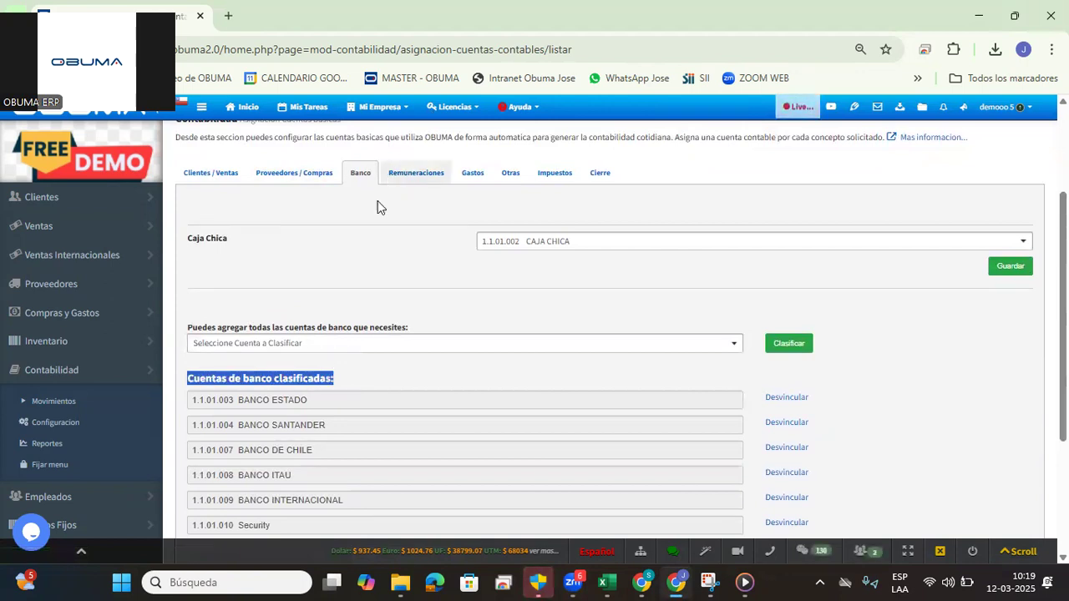
click(353, 247)
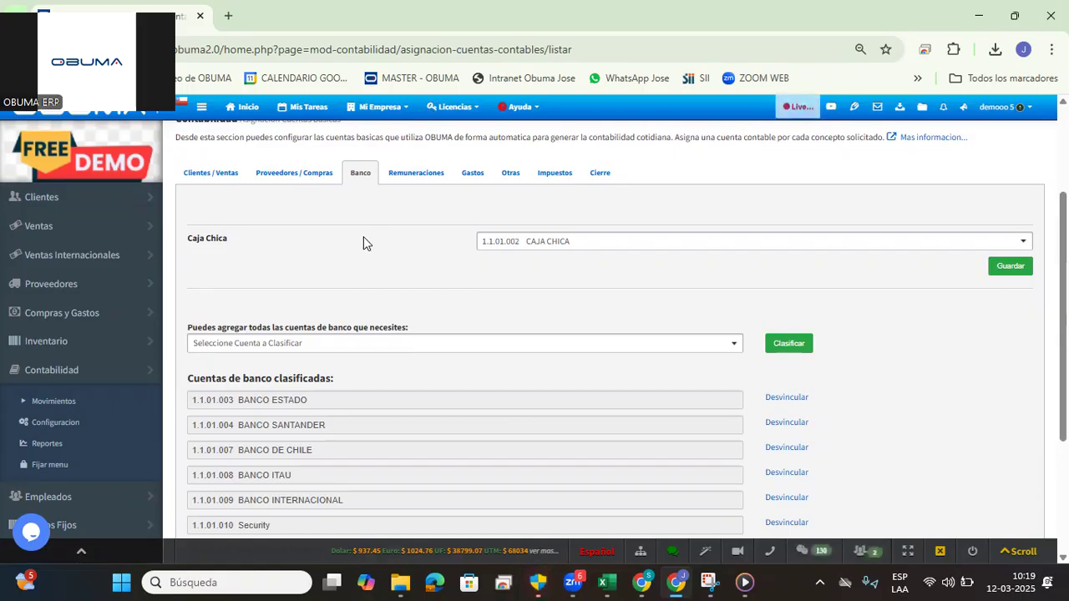
triple_click(292, 378)
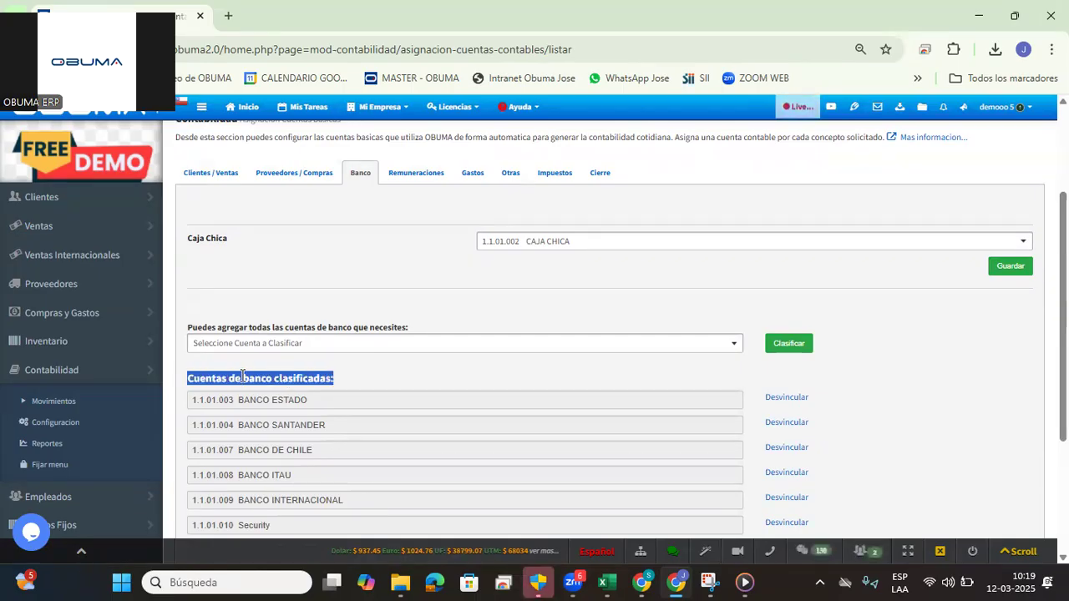
scroll(307, 367, down, 3)
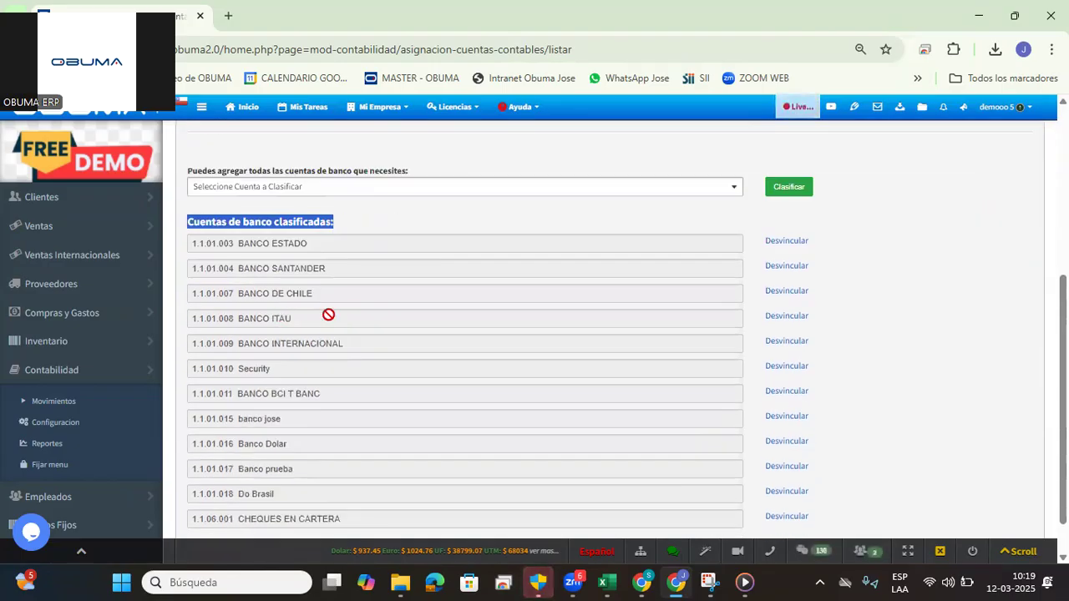
scroll(329, 406, up, 5)
scroll(386, 361, down, 2)
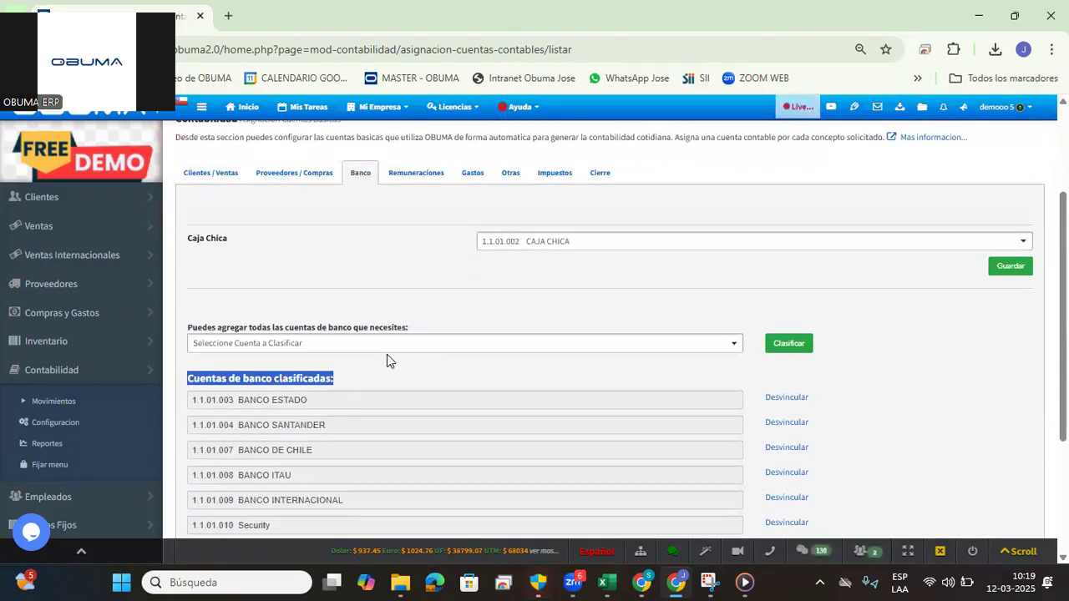
Step: Review the accounts assigned to the Remuneraciones concepts, from Remuneraciones and Gratificacion down to Cargas Familiares
click(406, 178)
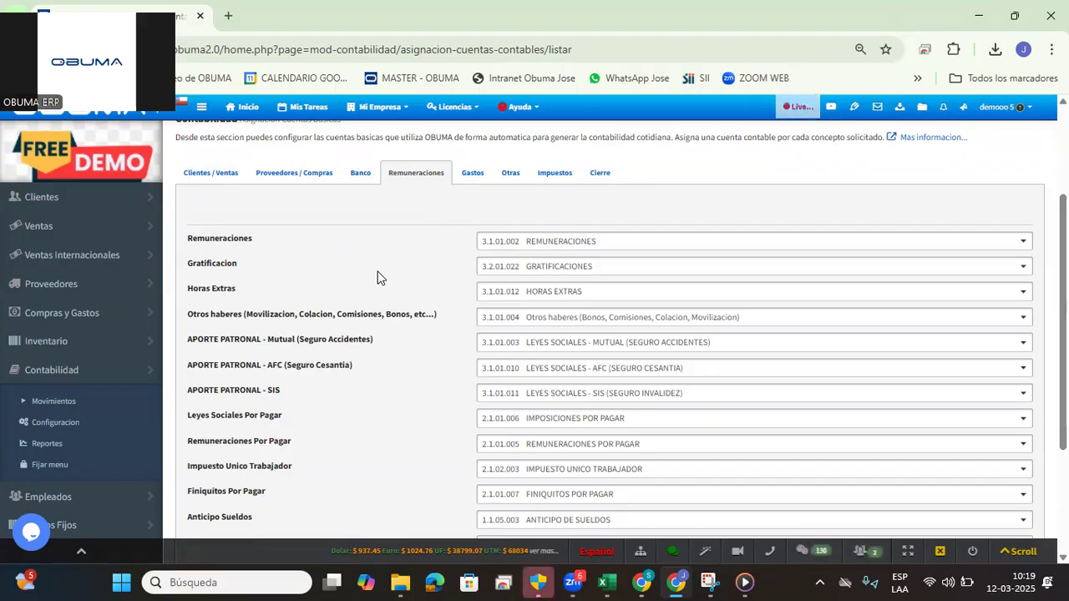
double_click(222, 240)
click(217, 277)
double_click(218, 264)
click(419, 222)
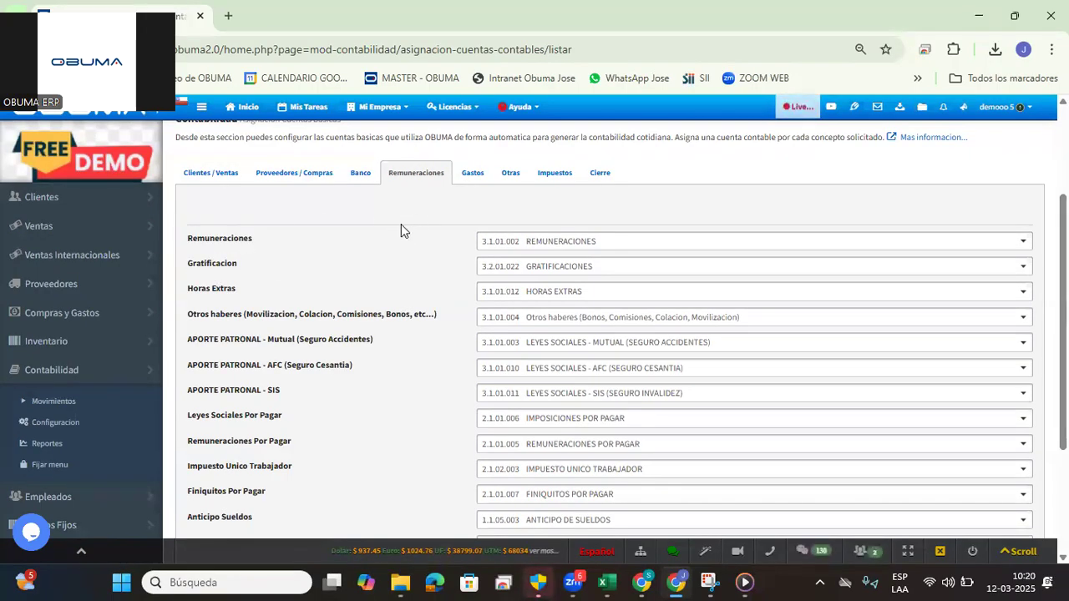
scroll(401, 223, down, 3)
scroll(401, 224, up, 4)
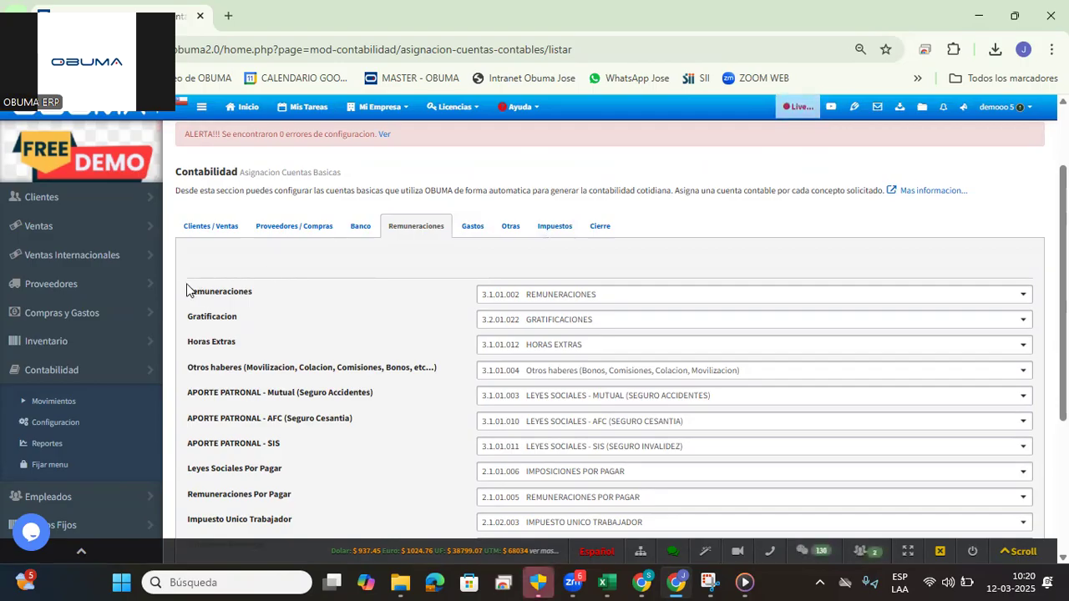
drag(184, 293, 518, 537)
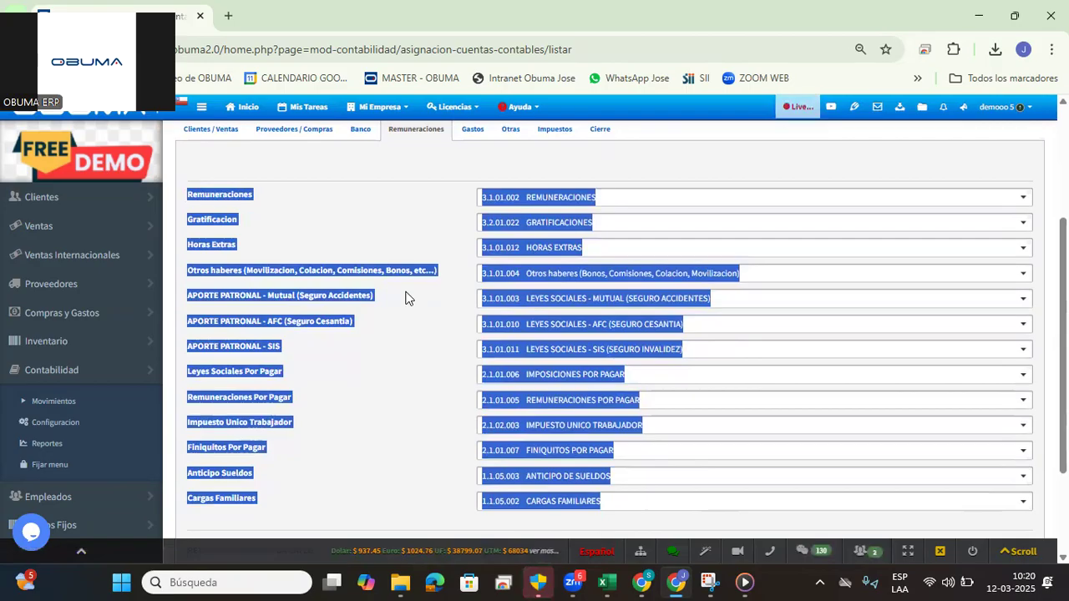
scroll(407, 295, up, 3)
click(487, 253)
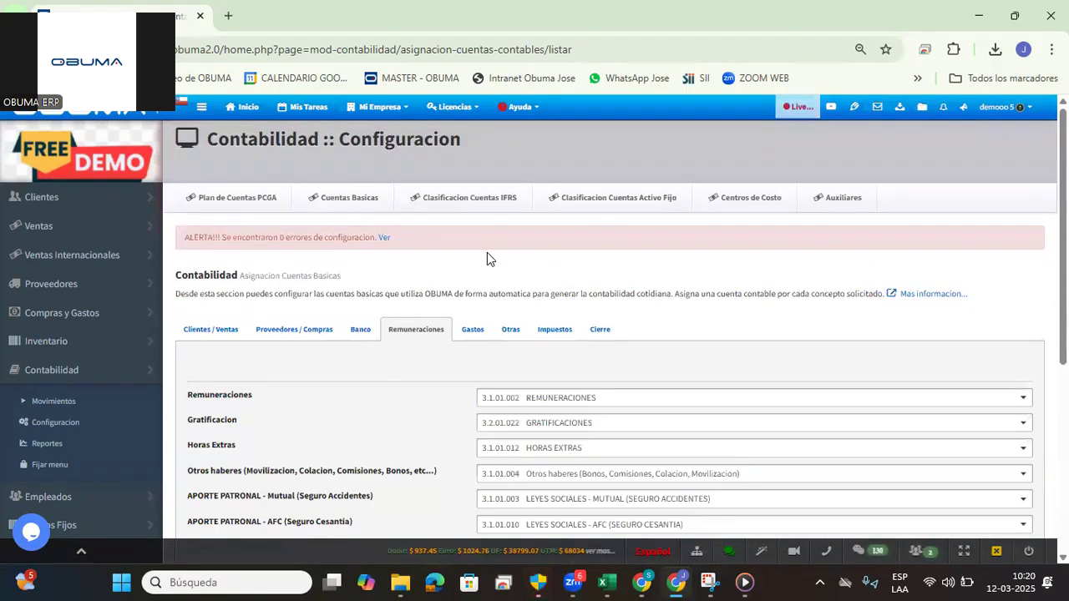
Step: Open the Gastos basic accounts and examine the list of accounts not yet classified as expenses
click(472, 329)
scroll(595, 310, down, 2)
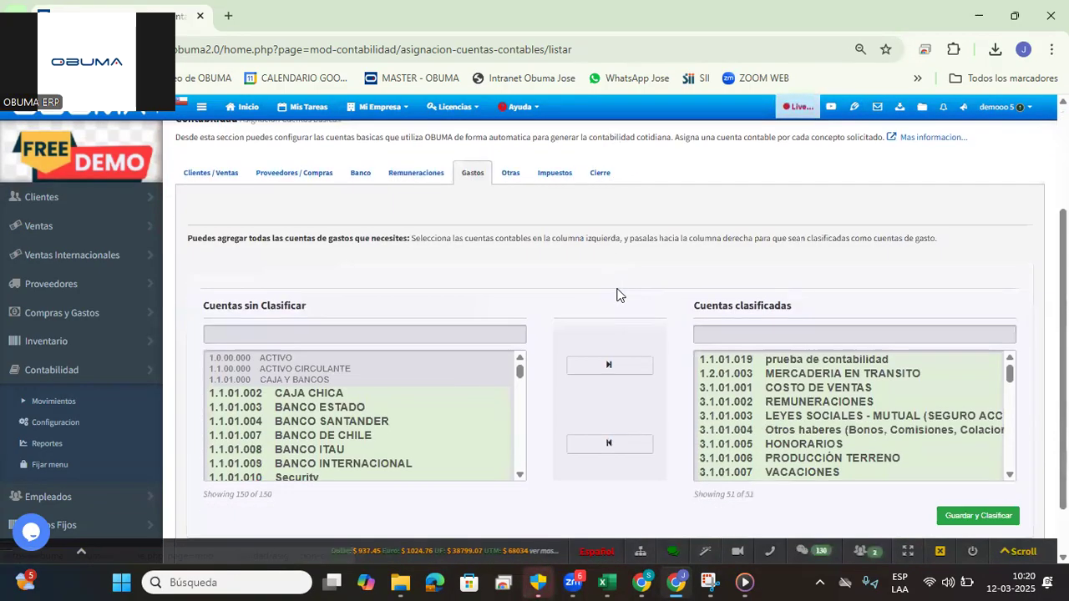
scroll(367, 382, down, 6)
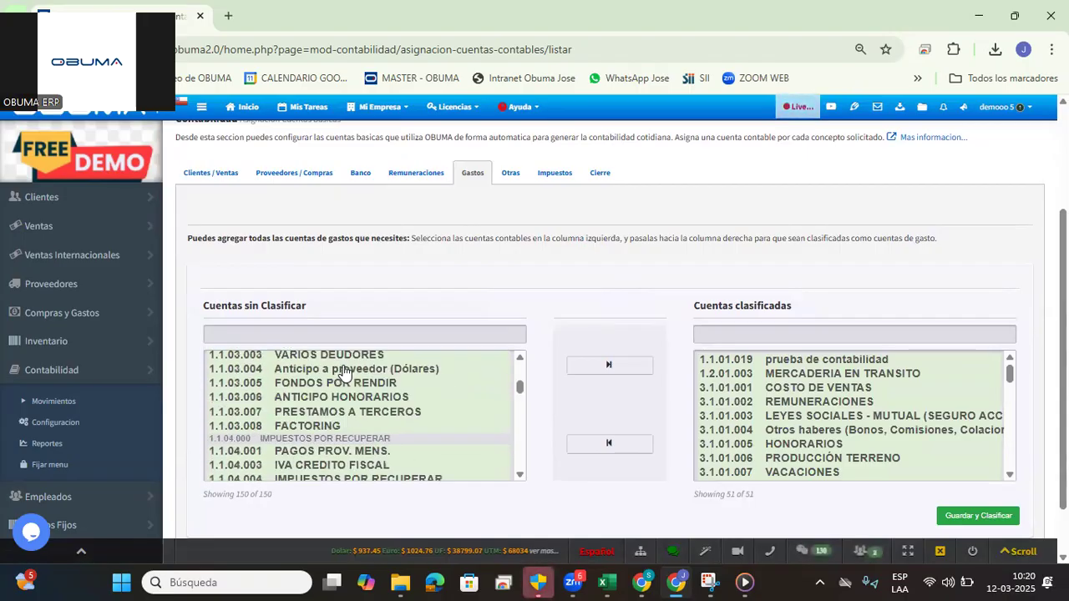
scroll(343, 373, down, 15)
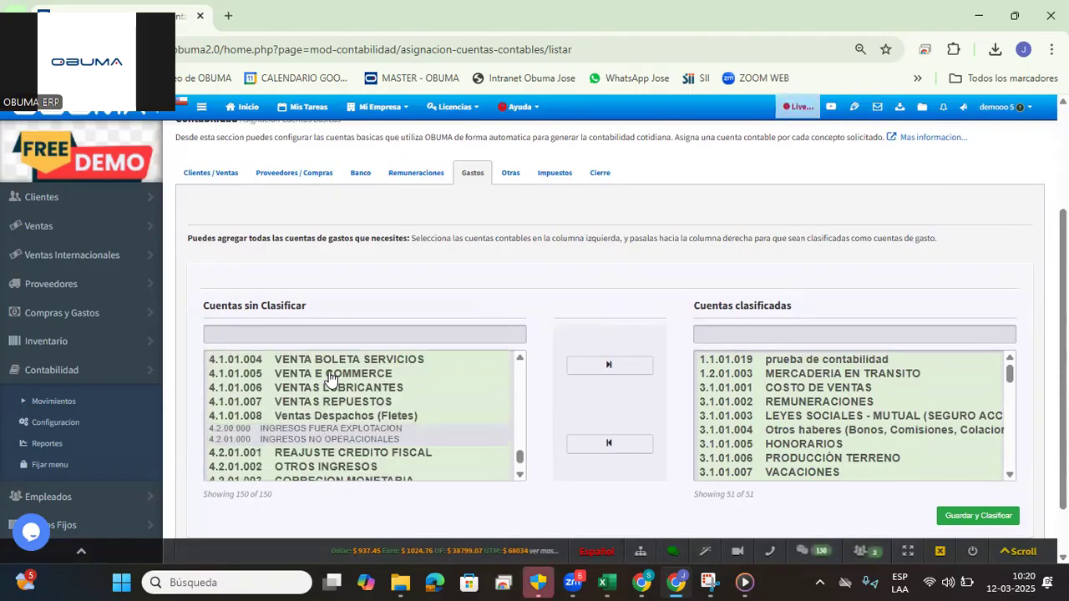
scroll(335, 381, up, 12)
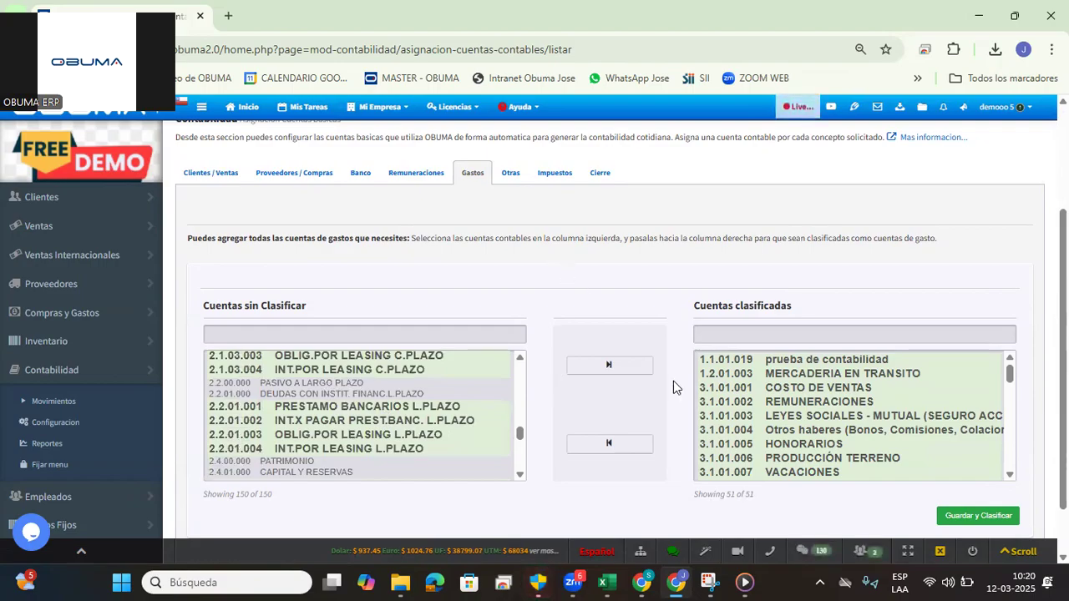
Step: Remove prueba de contabilidad (1.1.01.019) and MERCADERIA EN TRANSITO (1.2.01.003) from the classified expense accounts
click(779, 364)
shift+click(779, 375)
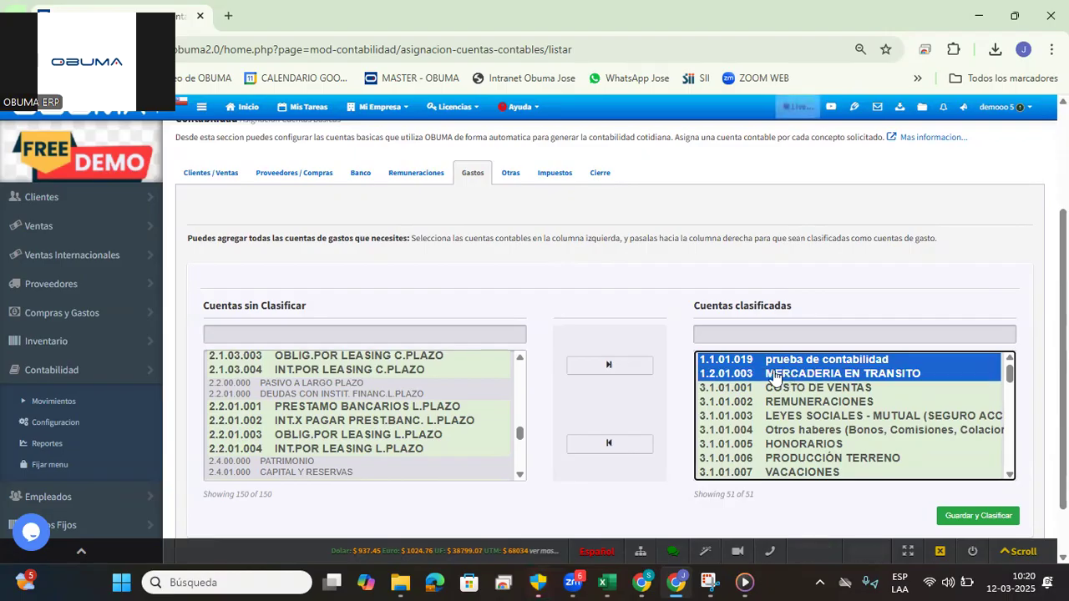
click(610, 448)
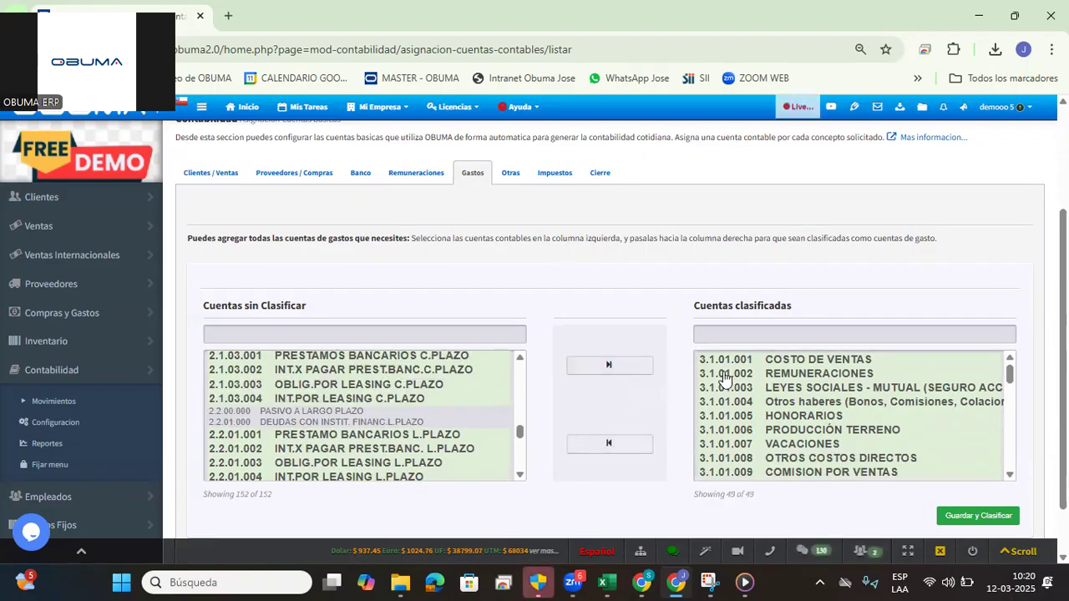
Step: Move ARRIENDO, GASTOS BANCARIOS, GASTOS DE IMPRENTA and GASTOS ASESORIAS LEGALES from the classified expense accounts back to the unclassified ones
scroll(730, 375, down, 1)
scroll(729, 375, down, 8)
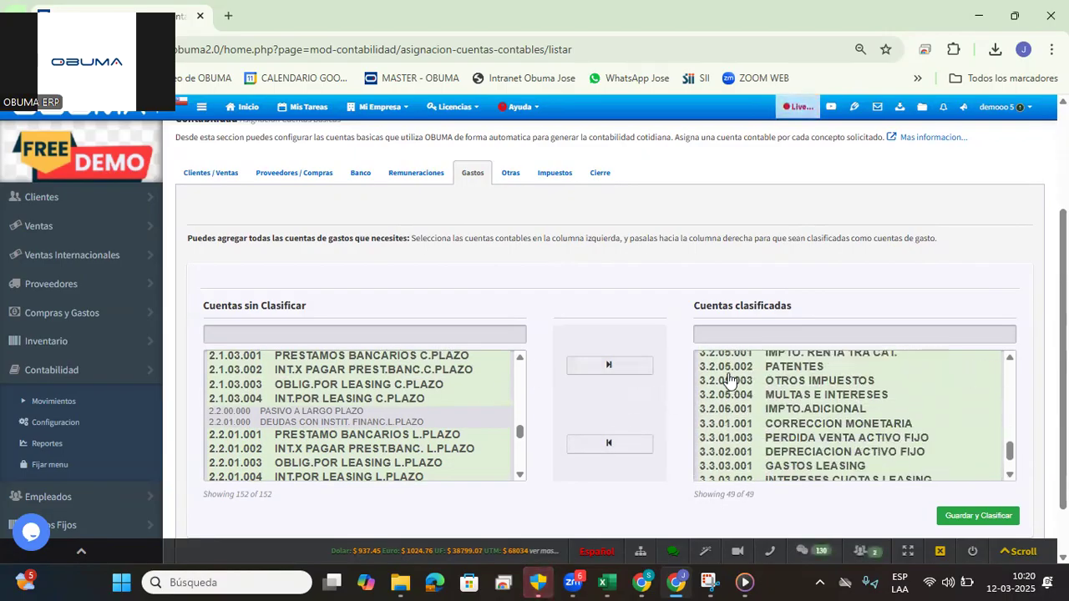
click(778, 375)
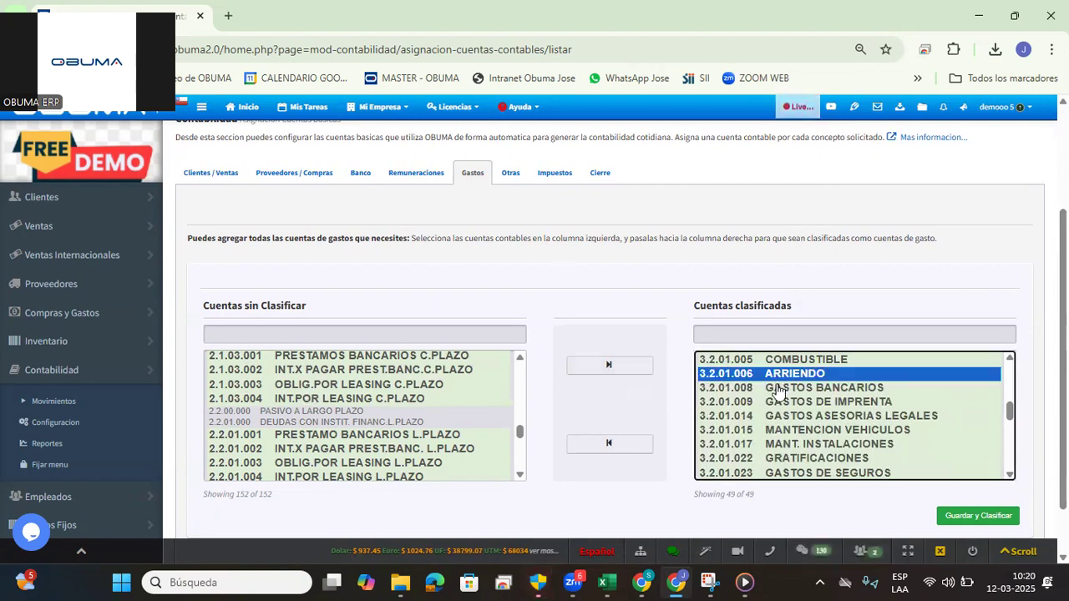
shift+click(782, 390)
shift+click(783, 415)
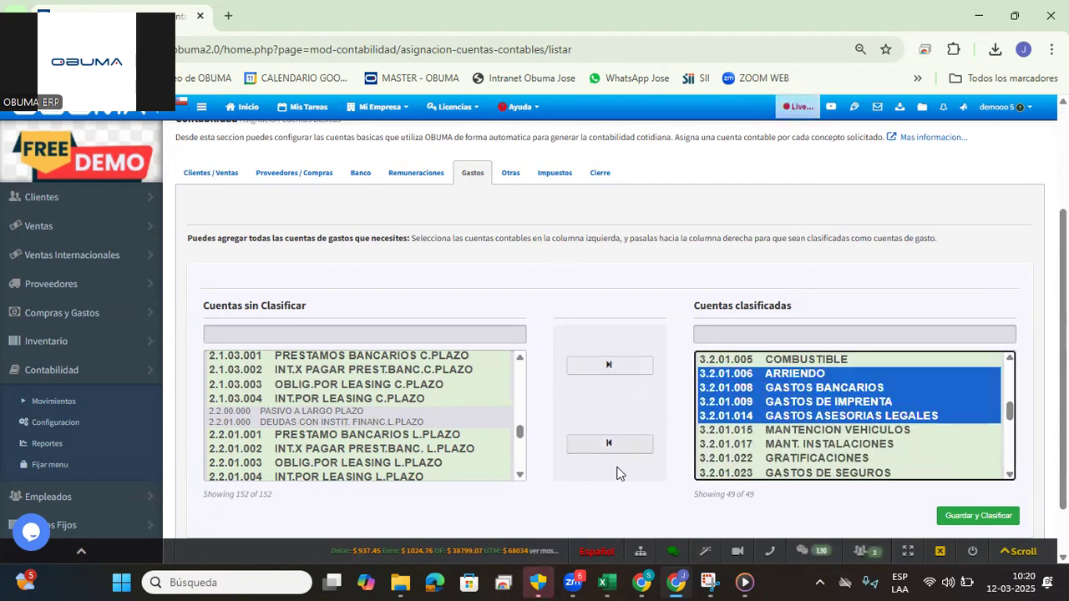
click(610, 444)
Step: Classify prueba (3.1.01.016), ARRIENDO, GASTOS BANCARIOS, GASTOS DE IMPRENTA, GASTOS ASESORIAS LEGALES and prueba 1 (3.2.02.001) as expense accounts
scroll(370, 391, down, 5)
scroll(370, 391, down, 3)
scroll(370, 391, up, 6)
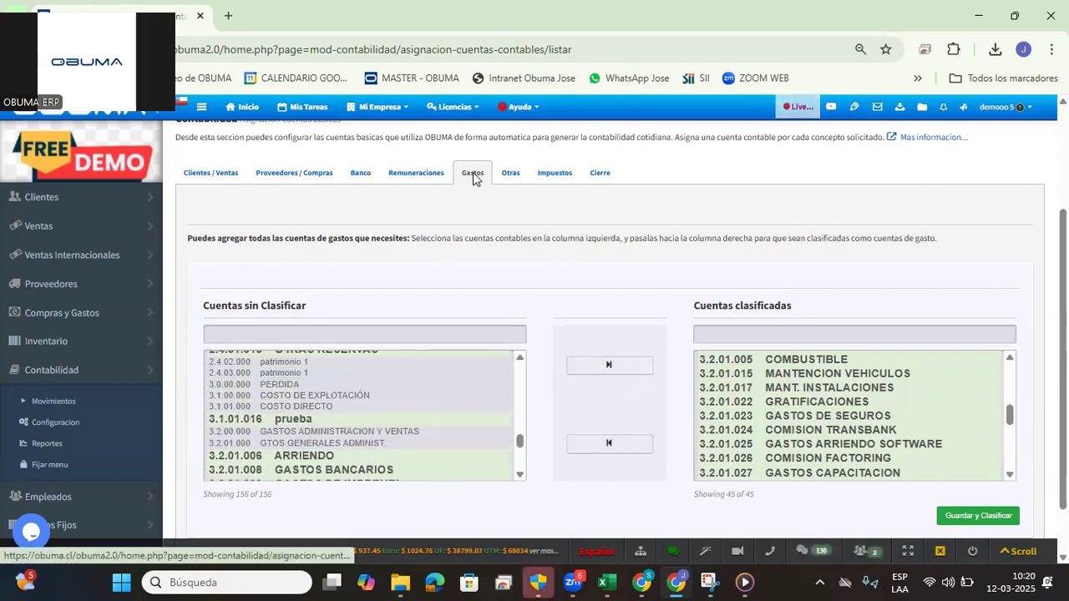
scroll(258, 441, down, 2)
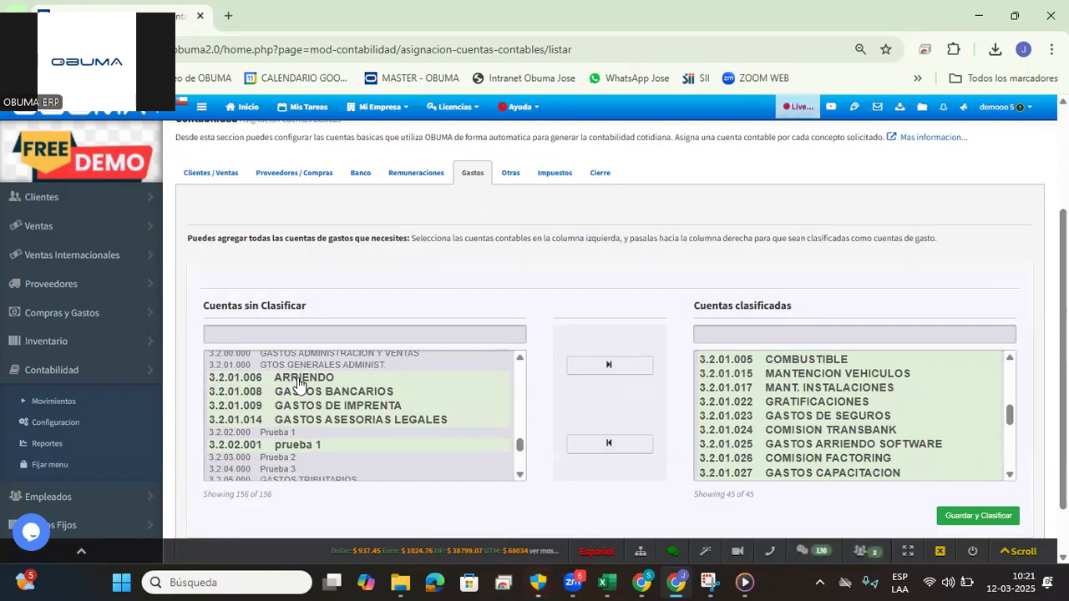
scroll(354, 386, up, 2)
click(300, 424)
scroll(302, 424, up, 2)
scroll(348, 412, down, 2)
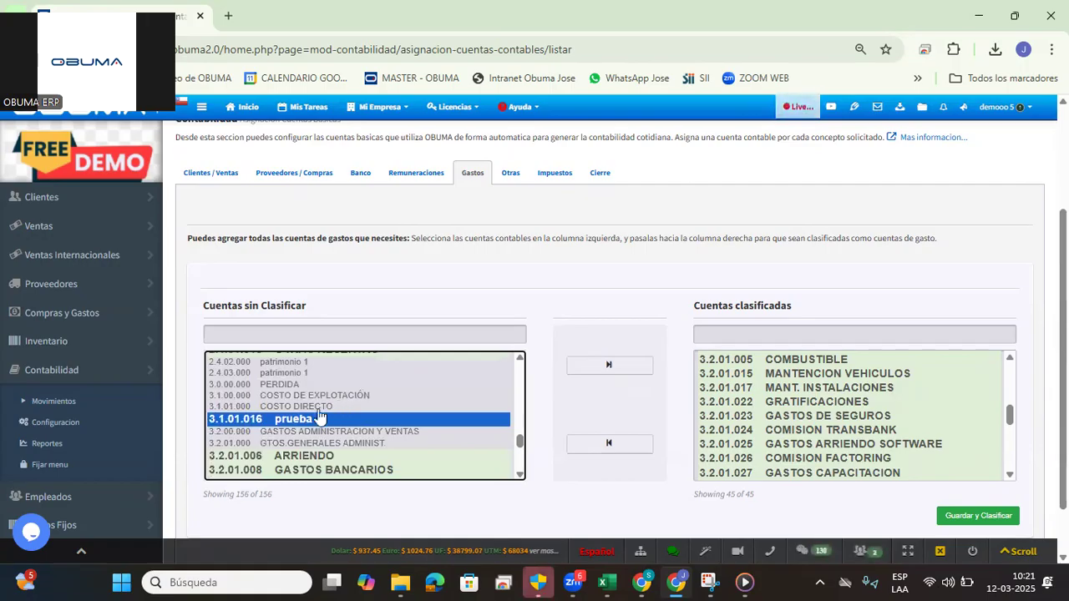
scroll(329, 443, down, 2)
click(282, 379)
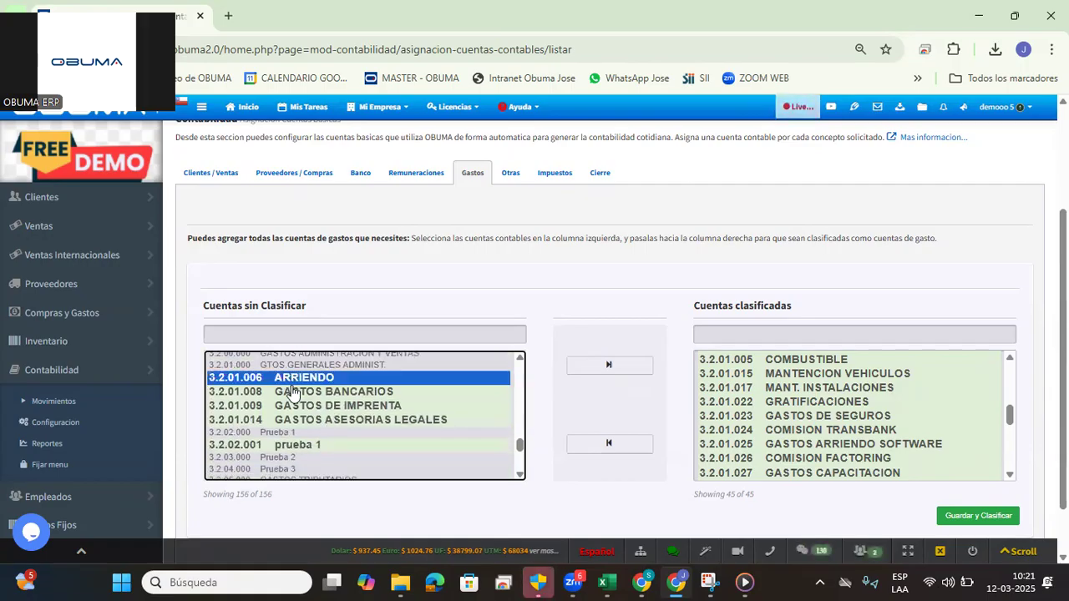
ctrl+click(292, 392)
ctrl+click(303, 407)
ctrl+click(309, 421)
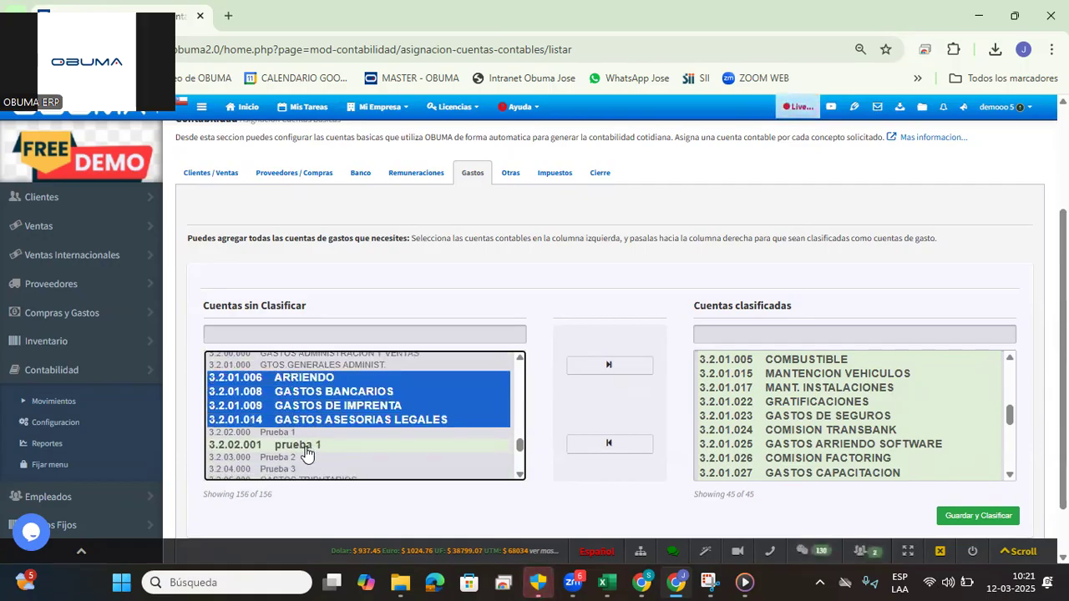
ctrl+click(307, 445)
scroll(391, 388, down, 5)
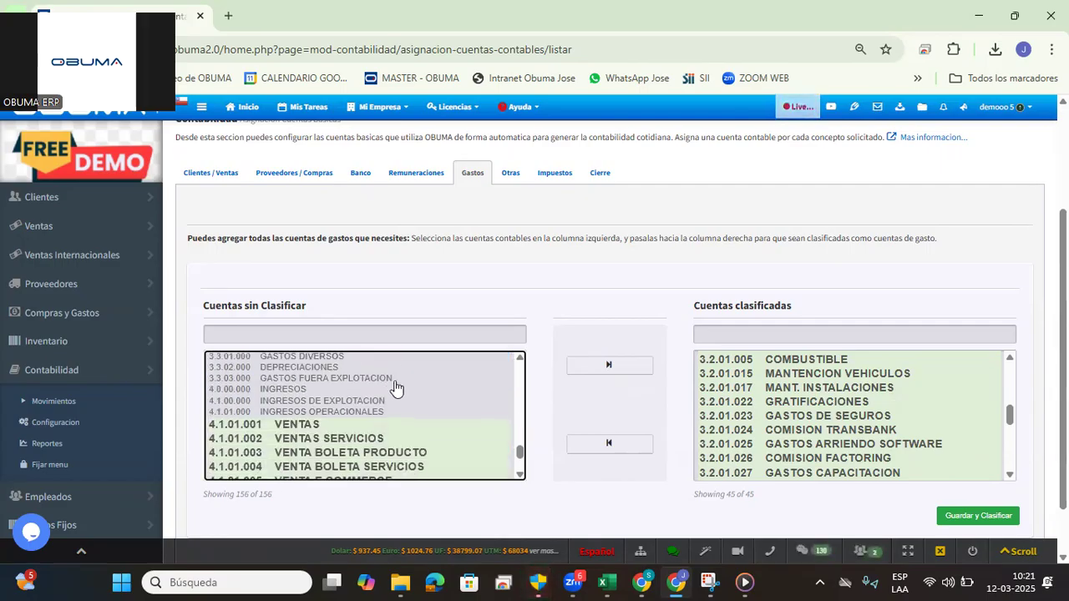
scroll(406, 396, up, 5)
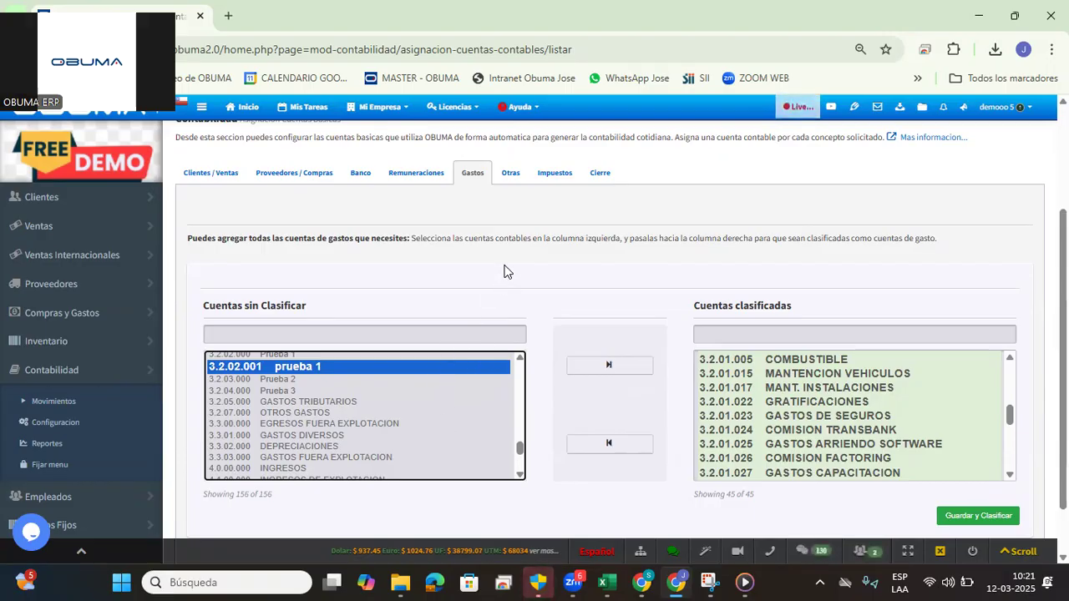
click(616, 370)
Step: Check the list of classified expense accounts and save the classification
scroll(818, 418, up, 5)
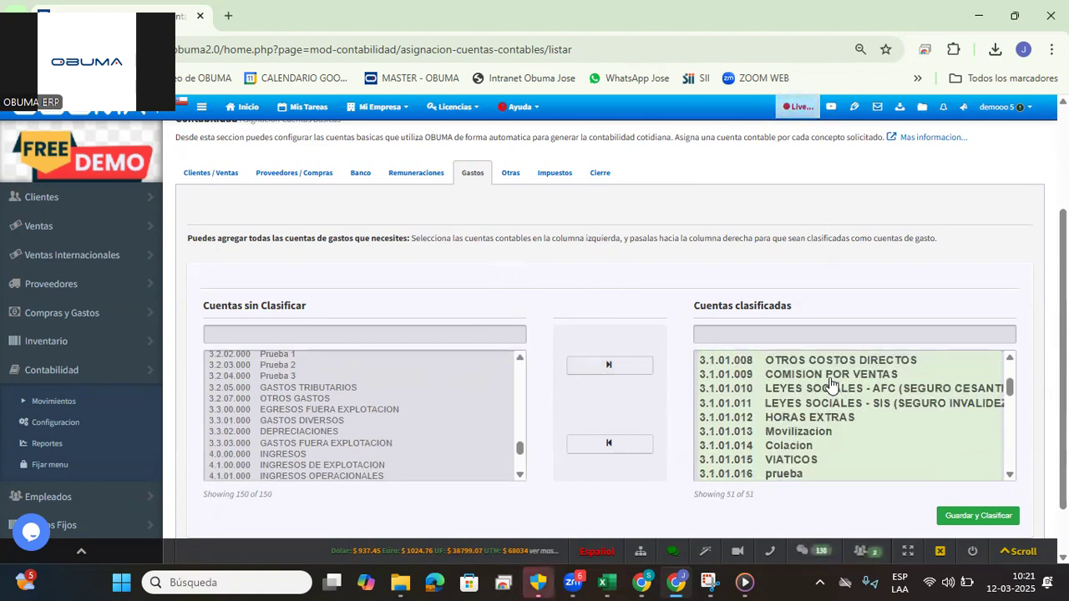
scroll(807, 334, up, 3)
scroll(752, 351, down, 2)
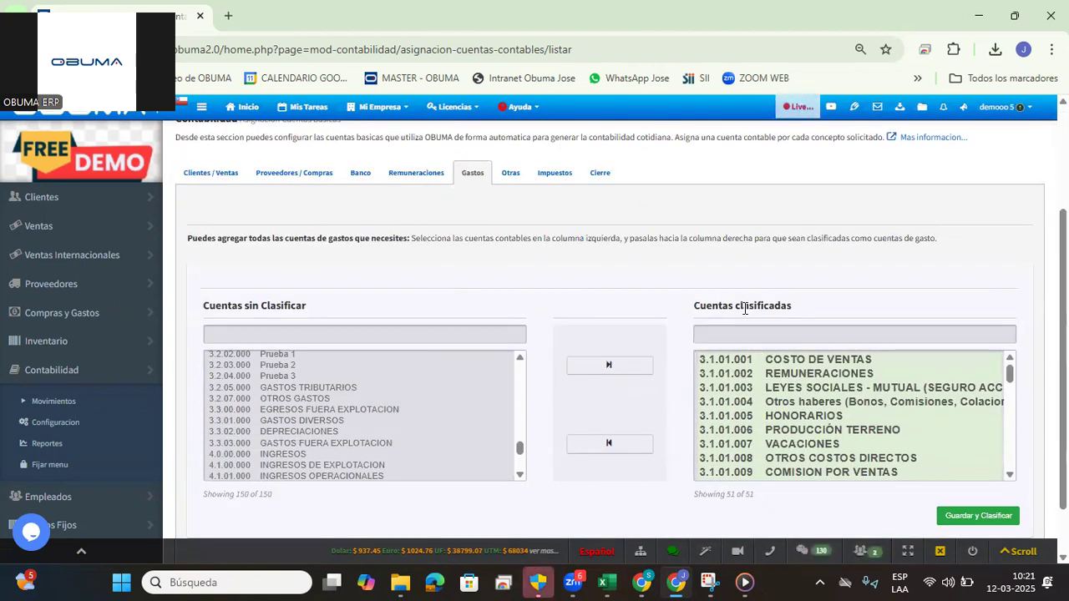
triple_click(745, 308)
scroll(752, 317, down, 1)
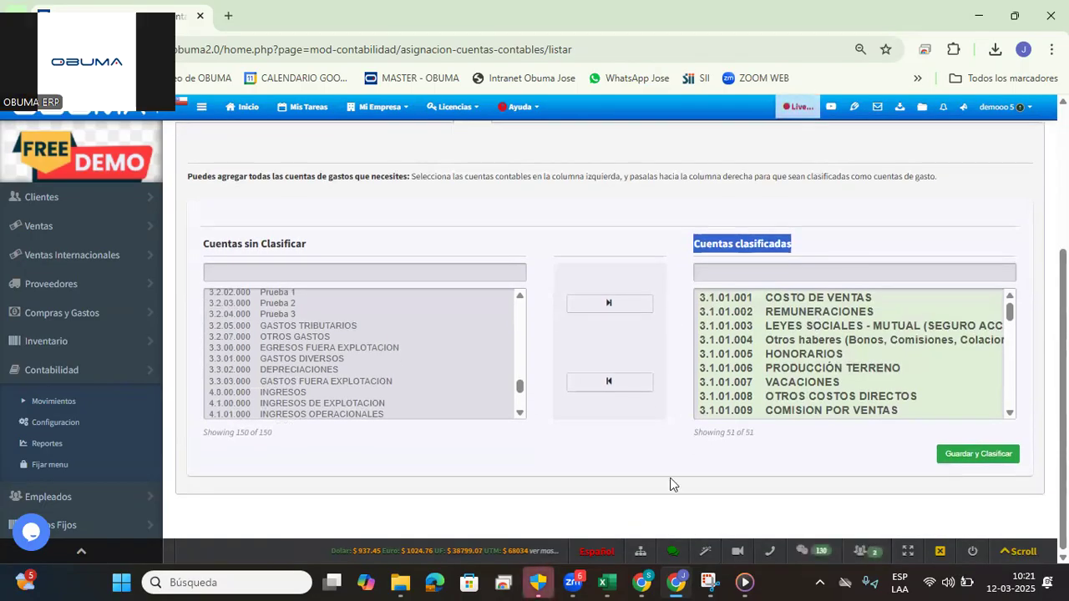
click(968, 455)
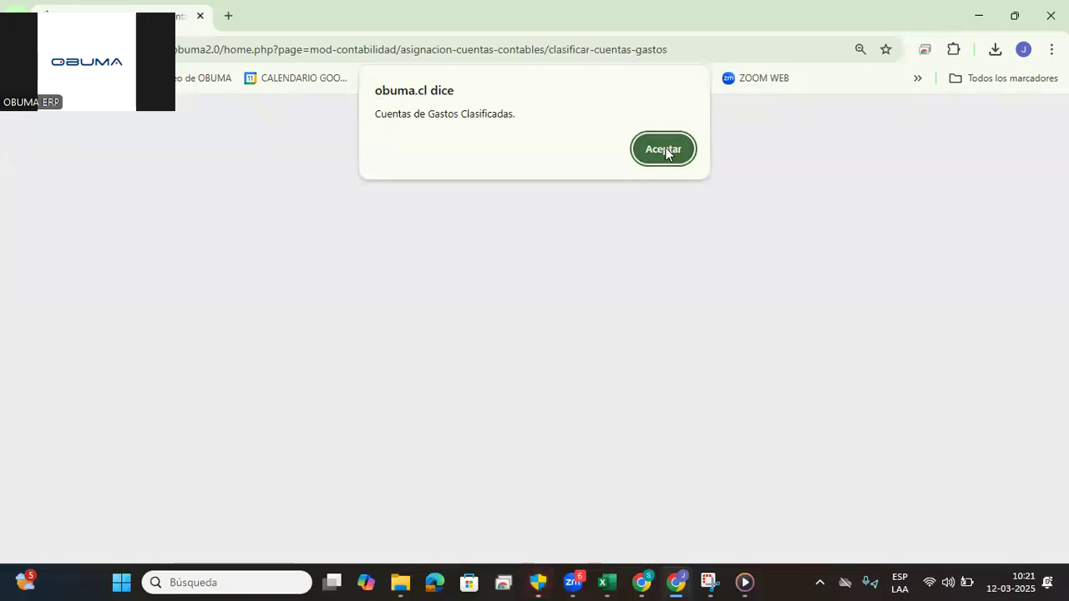
click(664, 150)
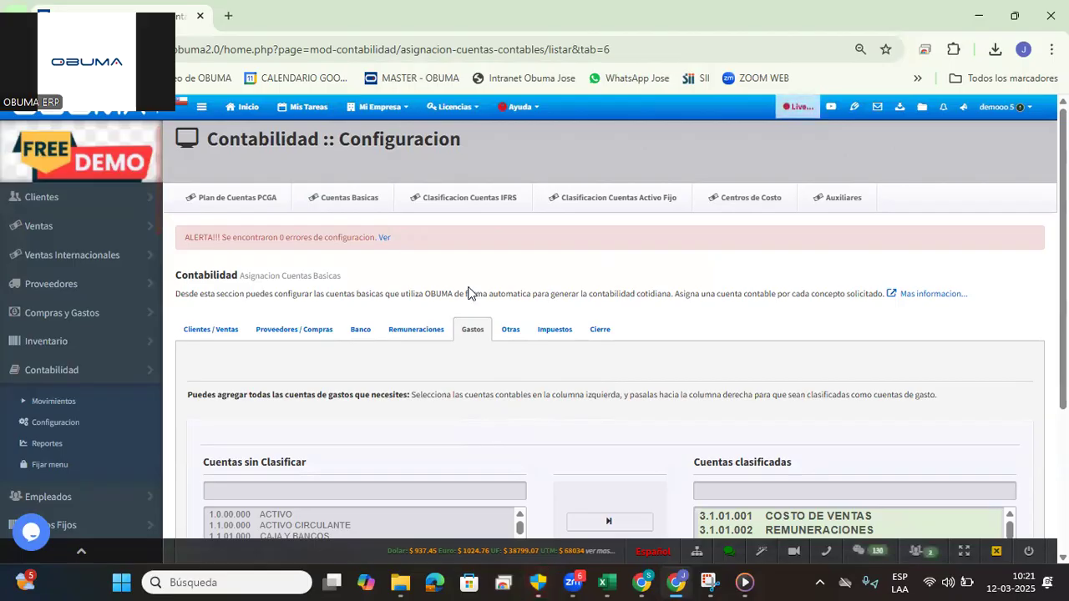
Step: Review the Otras basic accounts, covering fixed asset depreciation, received and issued cheques, Prestamos Solicitados Por Pagar and Fondos por Rendir
click(510, 329)
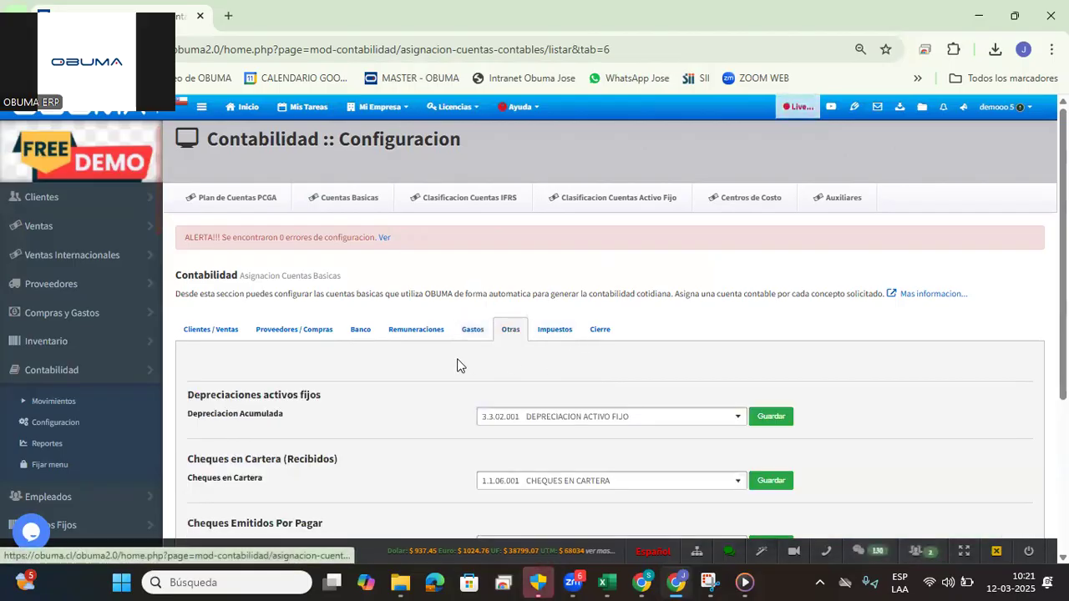
scroll(332, 368, down, 1)
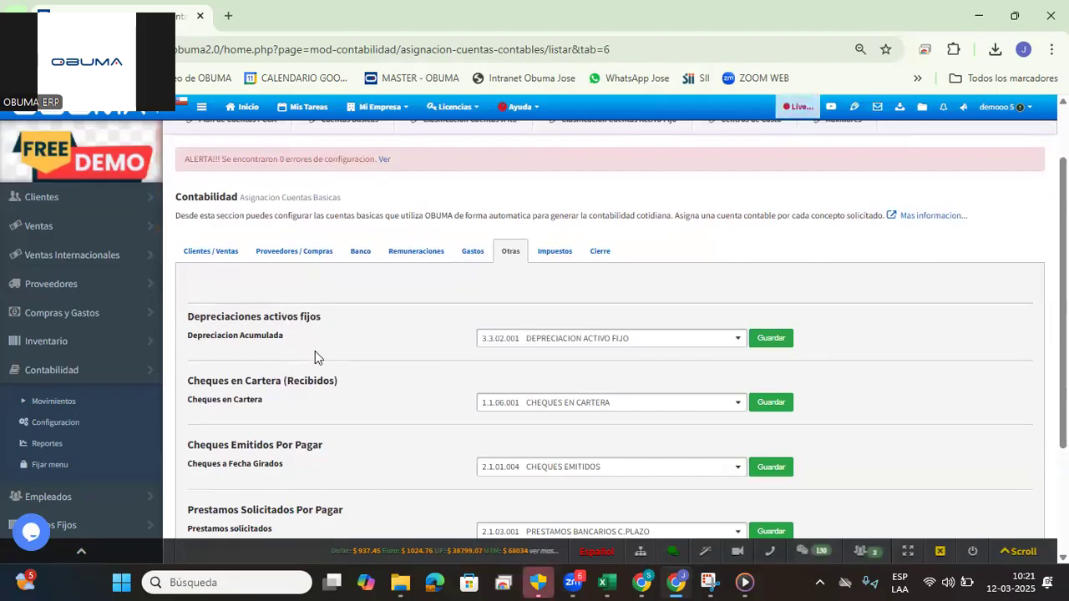
triple_click(257, 380)
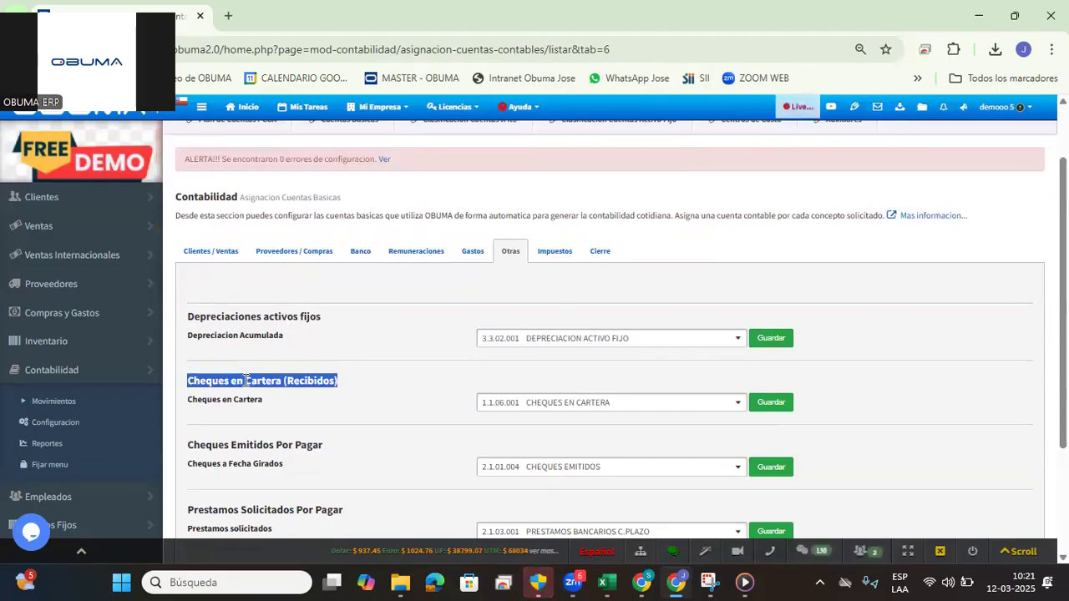
click(286, 448)
triple_click(286, 449)
scroll(334, 442, down, 1)
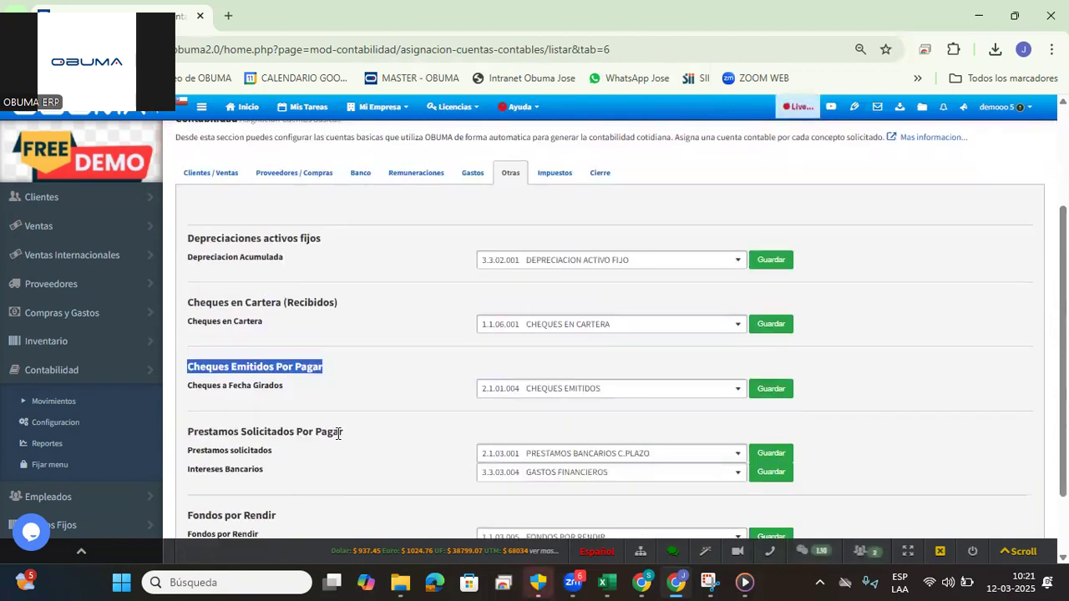
scroll(387, 417, down, 1)
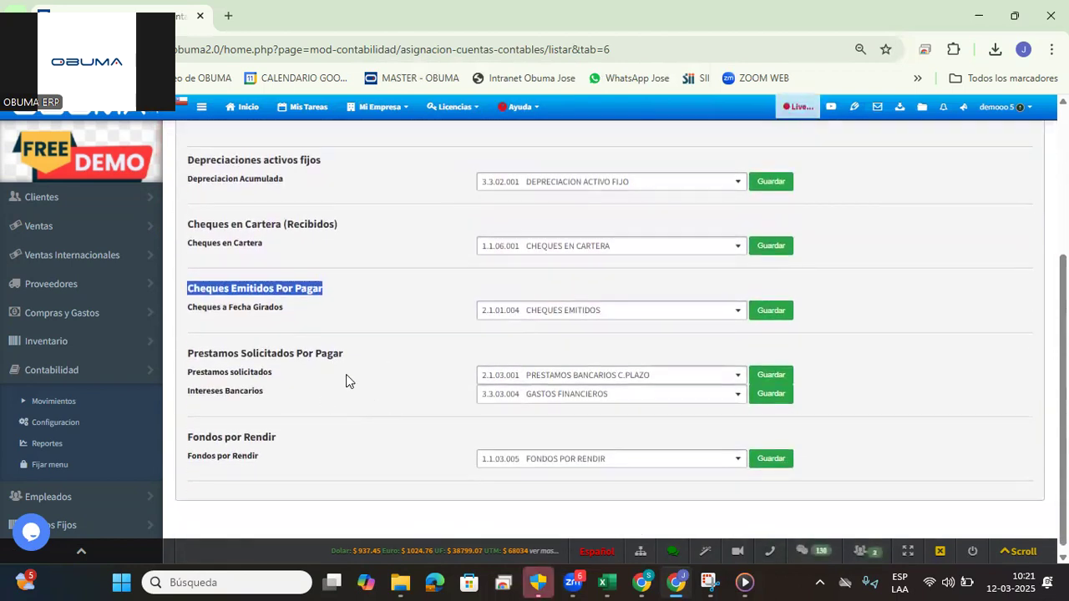
double_click(267, 438)
click(309, 454)
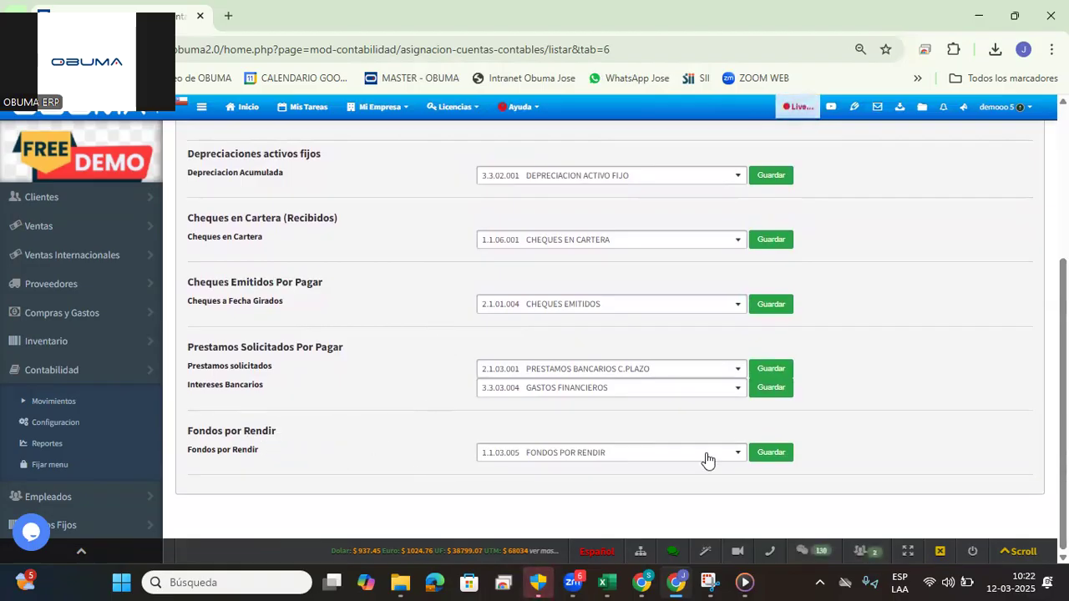
drag(822, 463, 186, 153)
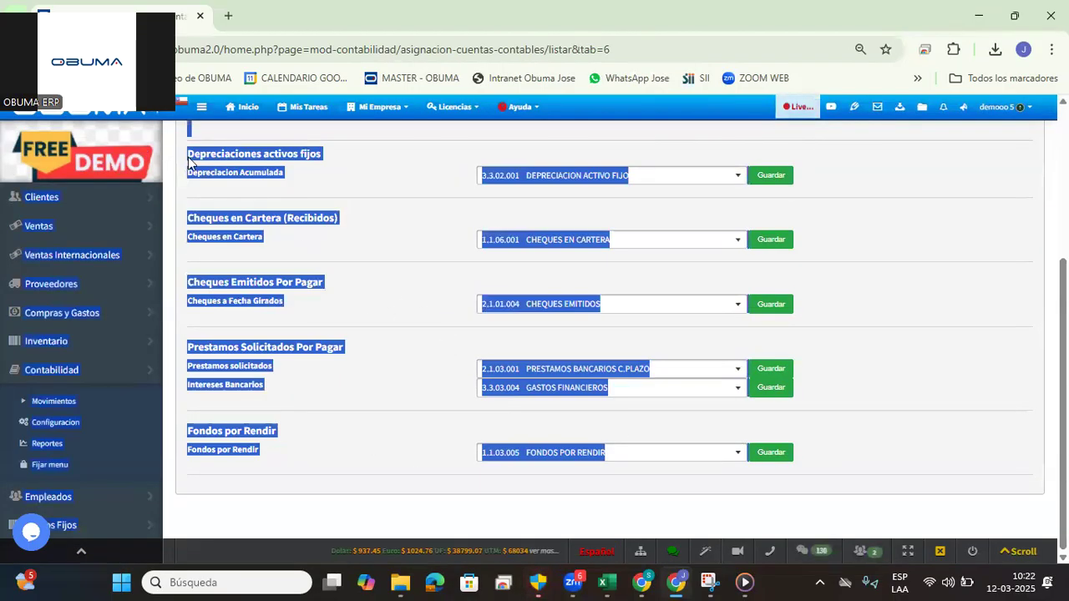
scroll(384, 323, up, 2)
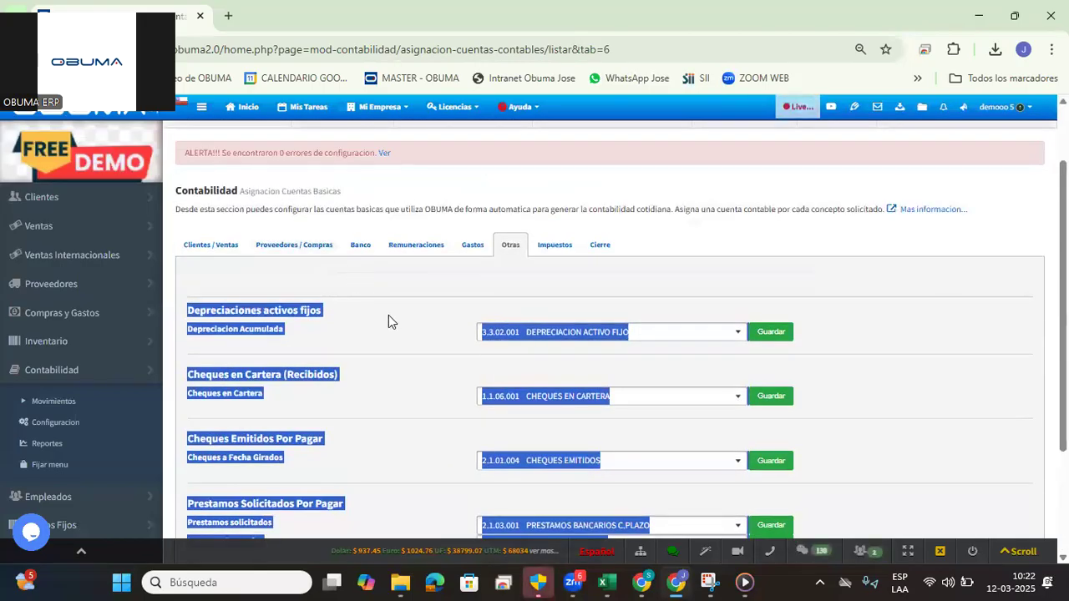
click(386, 316)
scroll(389, 318, down, 1)
scroll(390, 319, down, 2)
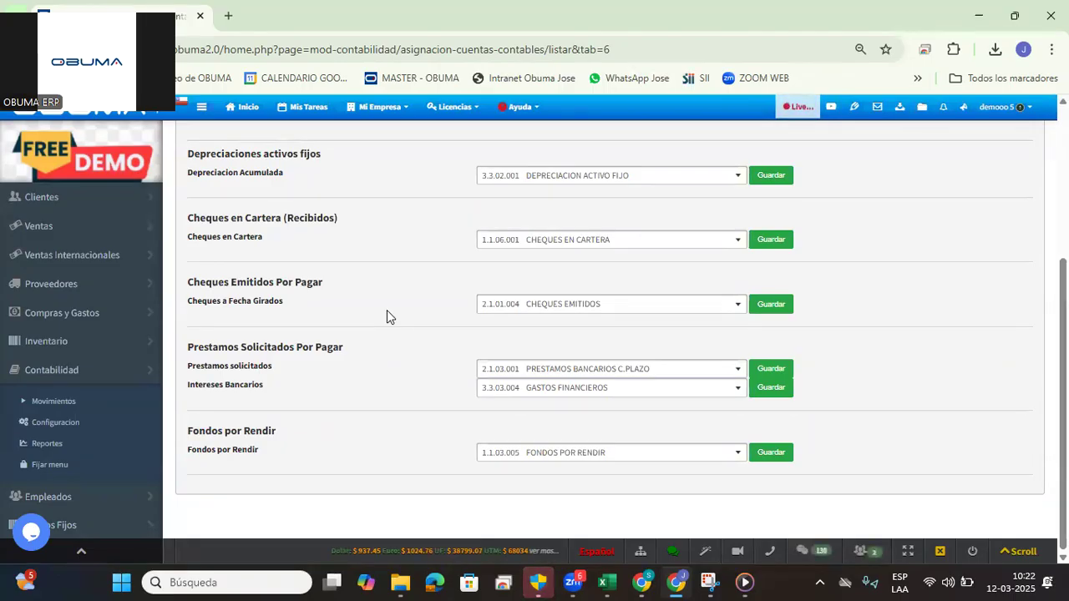
scroll(401, 286, up, 3)
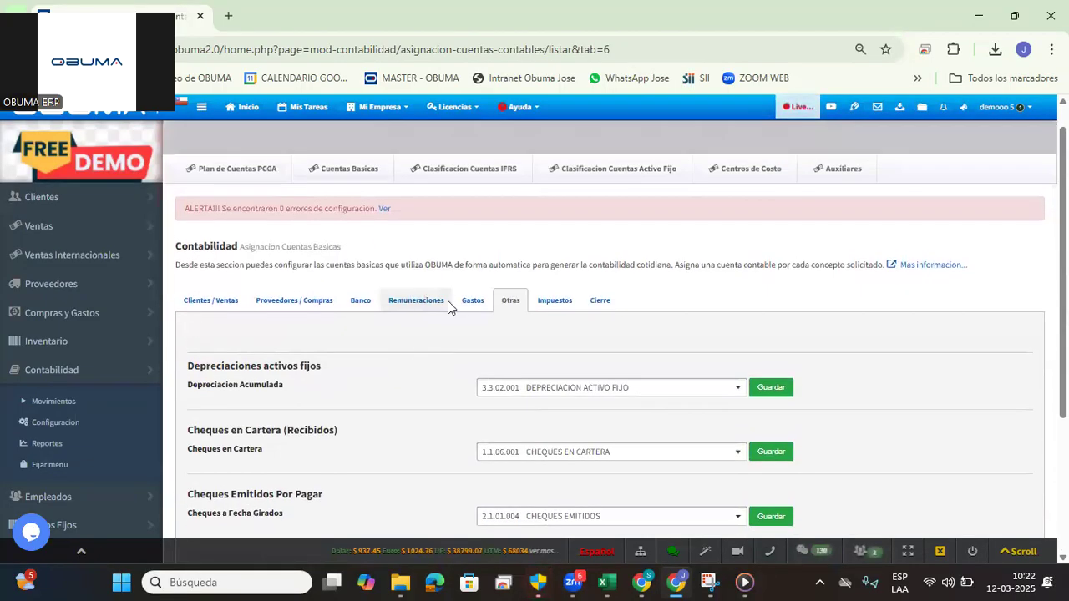
Step: Review the Impuestos basic accounts, covering PPM, IVA Por Pagar, PPM Por Pagar and Multas e intereses
click(554, 330)
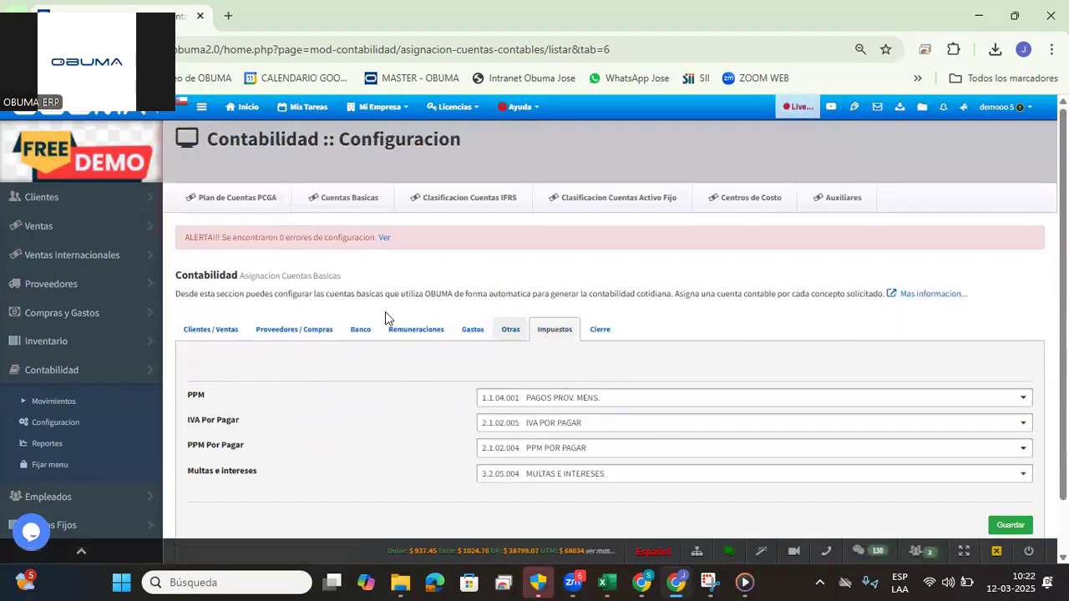
drag(182, 394, 219, 400)
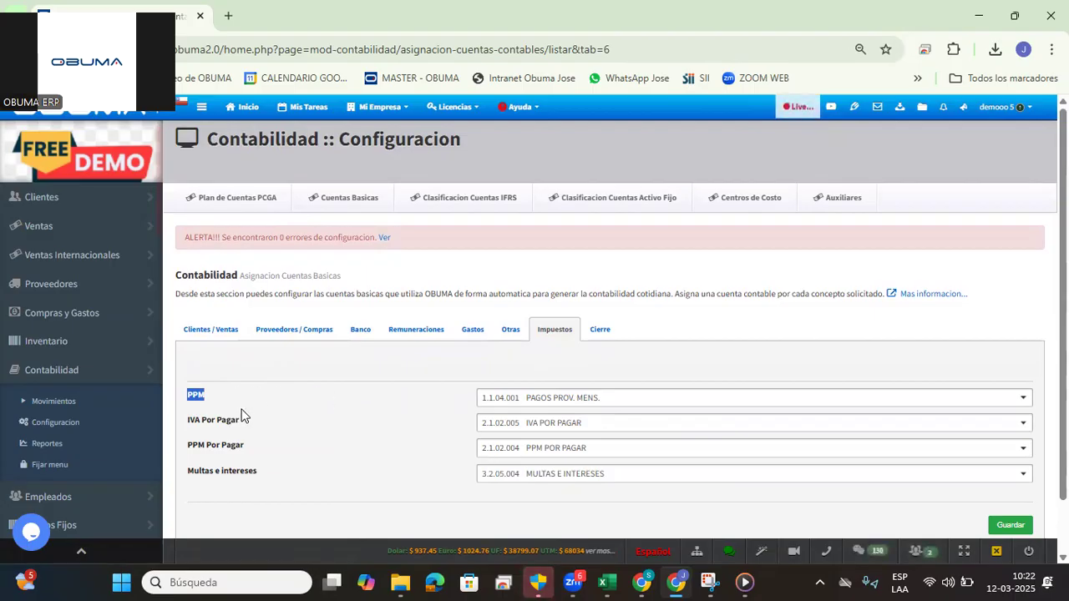
triple_click(209, 420)
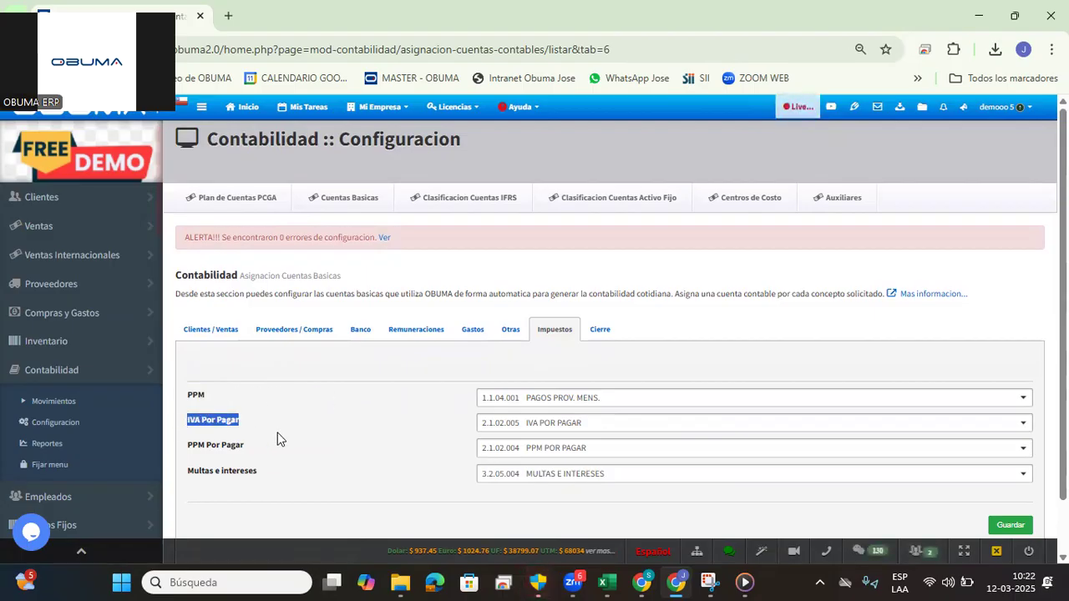
triple_click(217, 446)
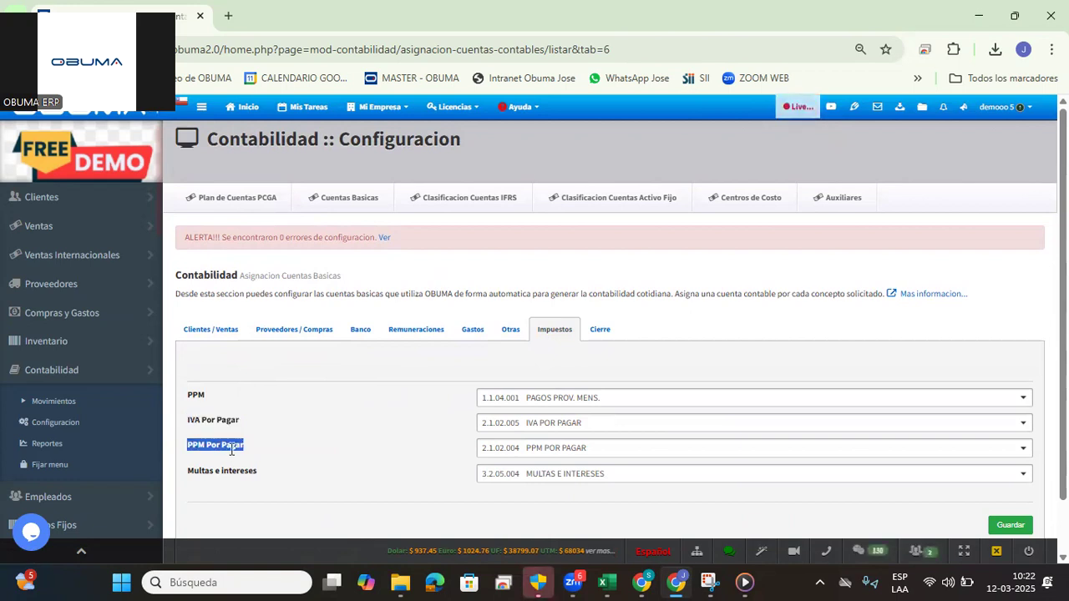
triple_click(237, 471)
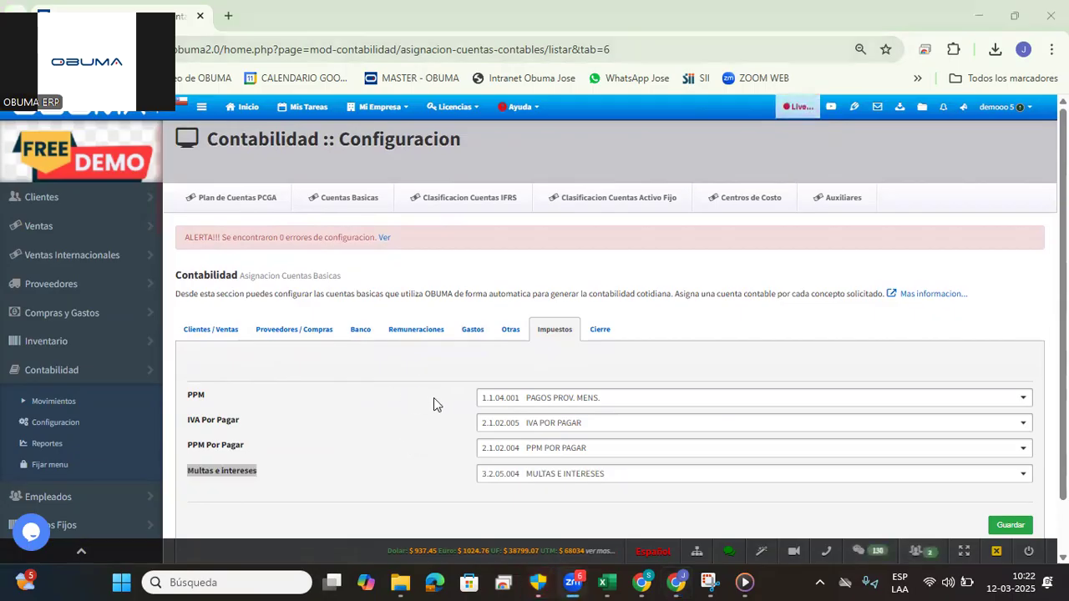
drag(185, 394, 674, 515)
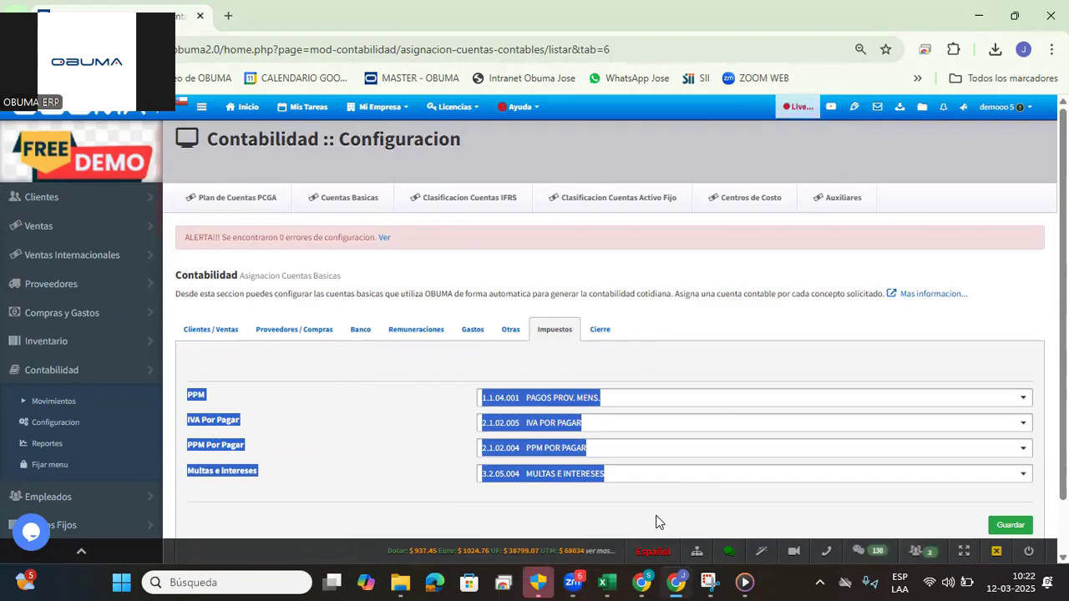
mouse_move(642, 582)
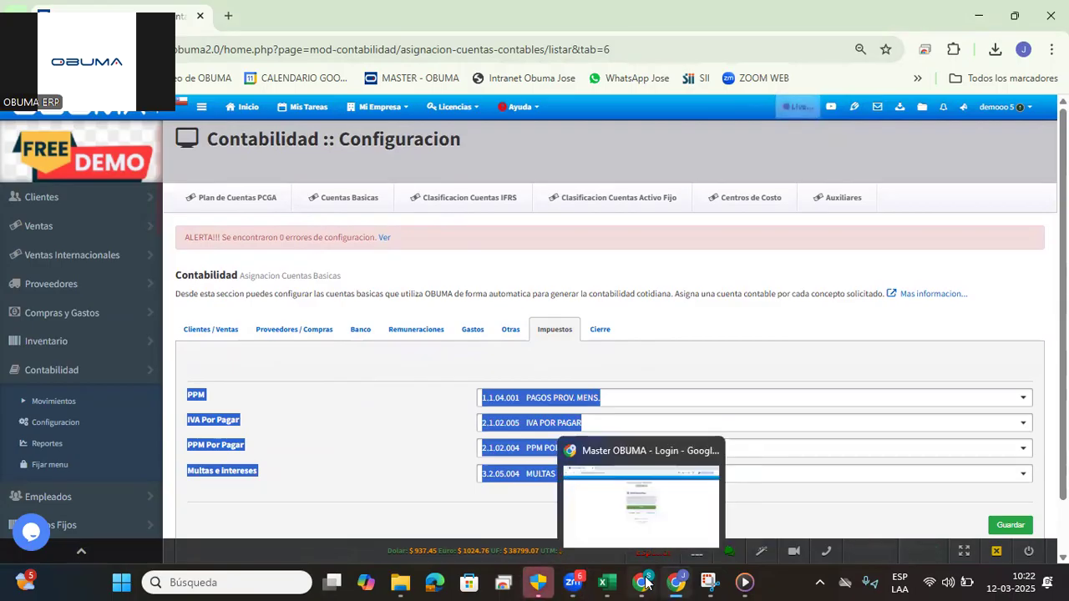
click(711, 446)
click(661, 315)
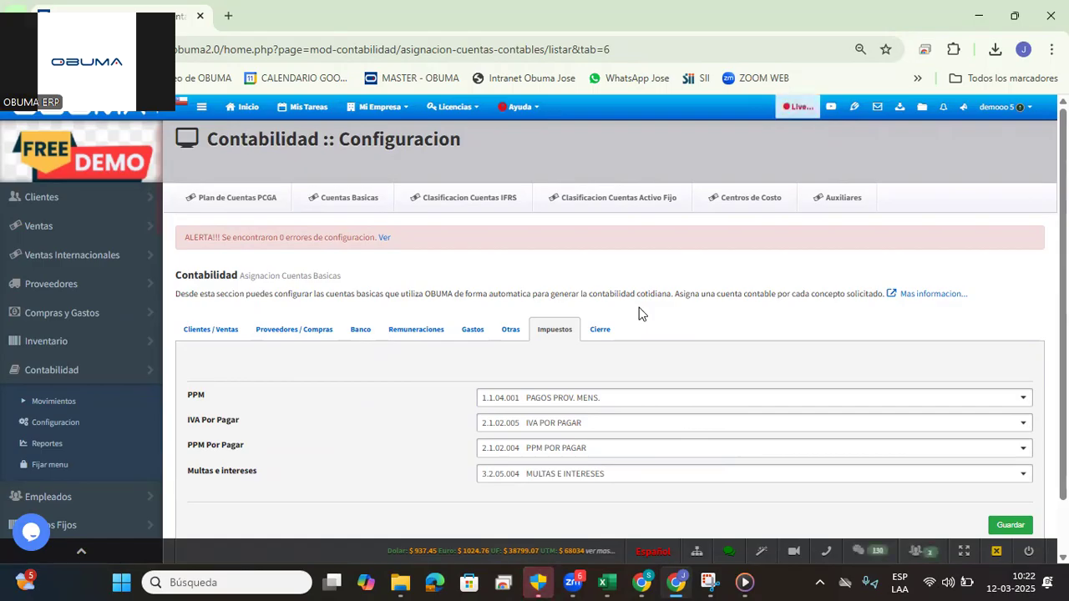
Step: Review the Cierre basic accounts for Resultado del ejercicio, Resultado acumulado and Retiros socios
click(606, 330)
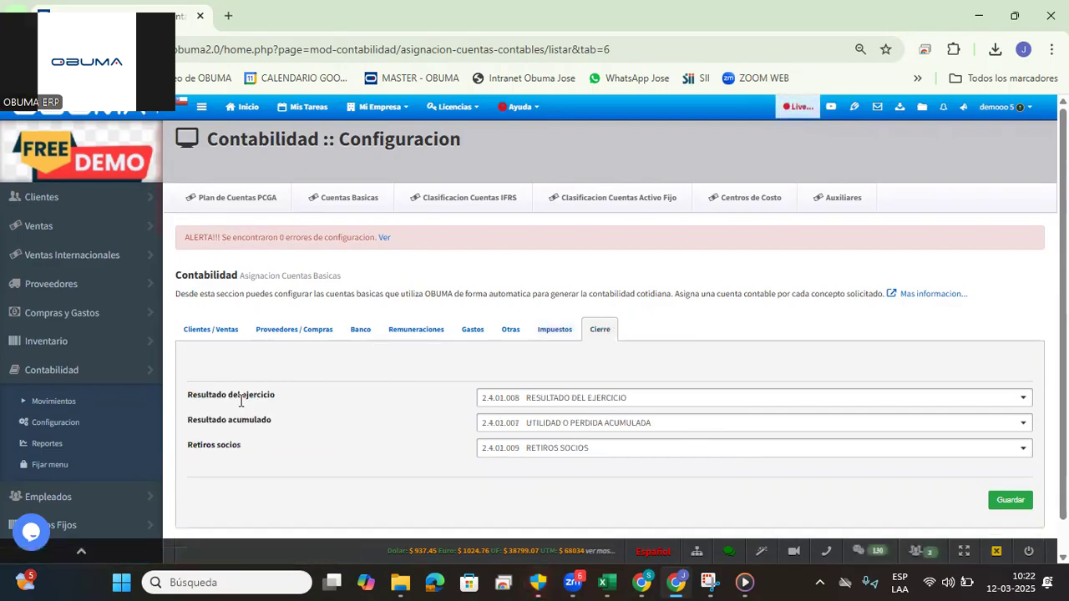
triple_click(211, 394)
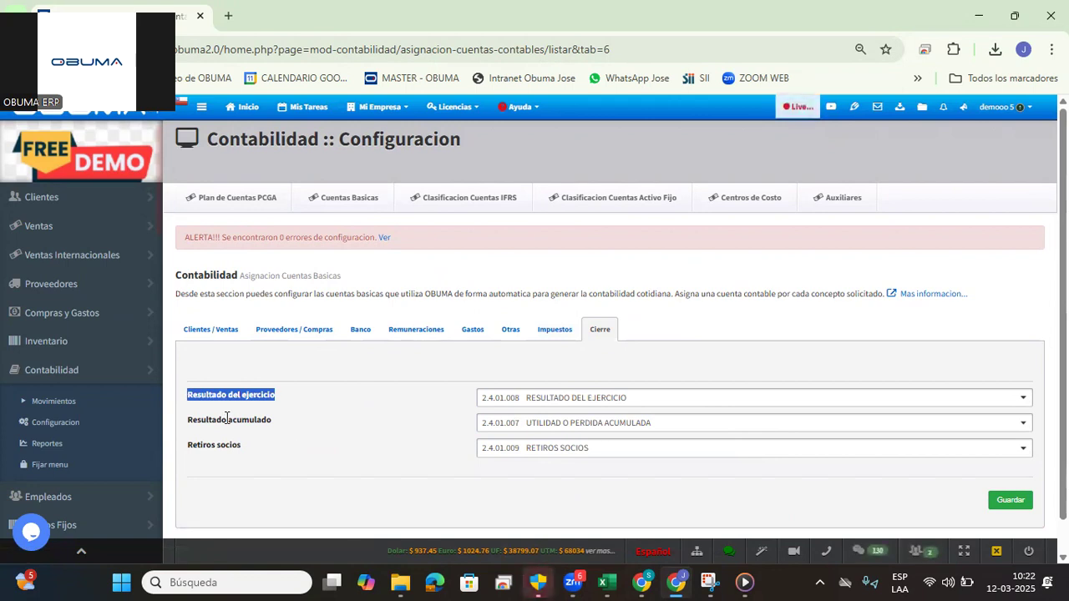
triple_click(227, 419)
triple_click(219, 447)
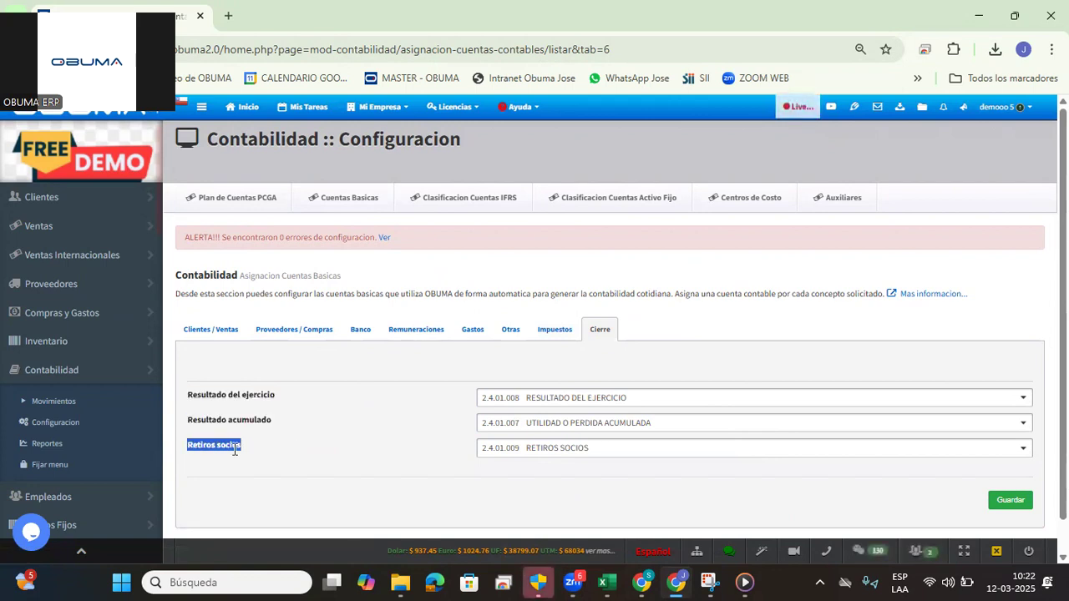
click(334, 422)
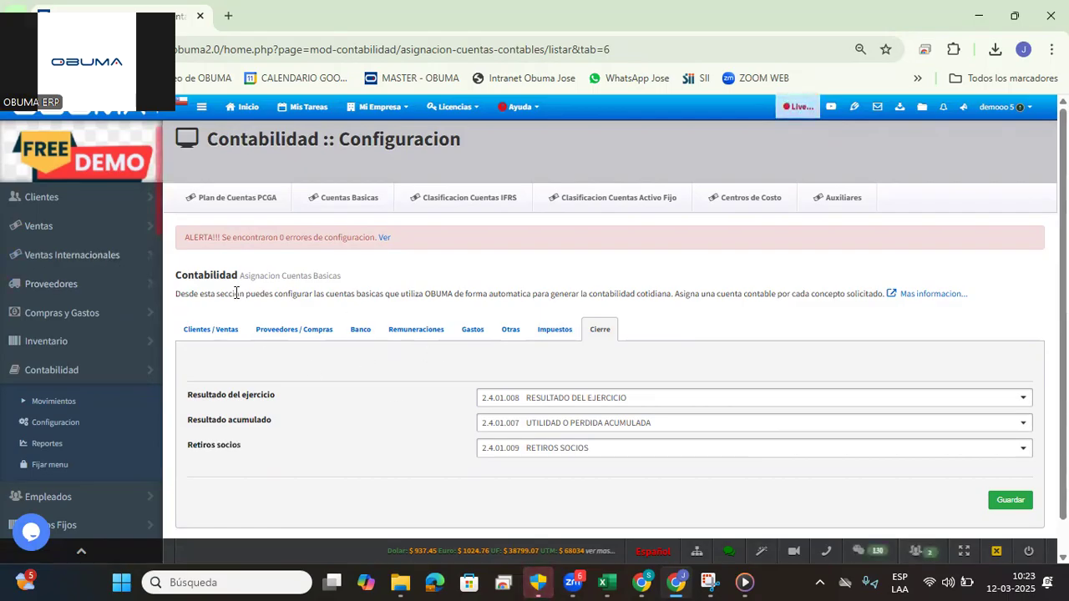
drag(174, 329, 612, 335)
click(646, 327)
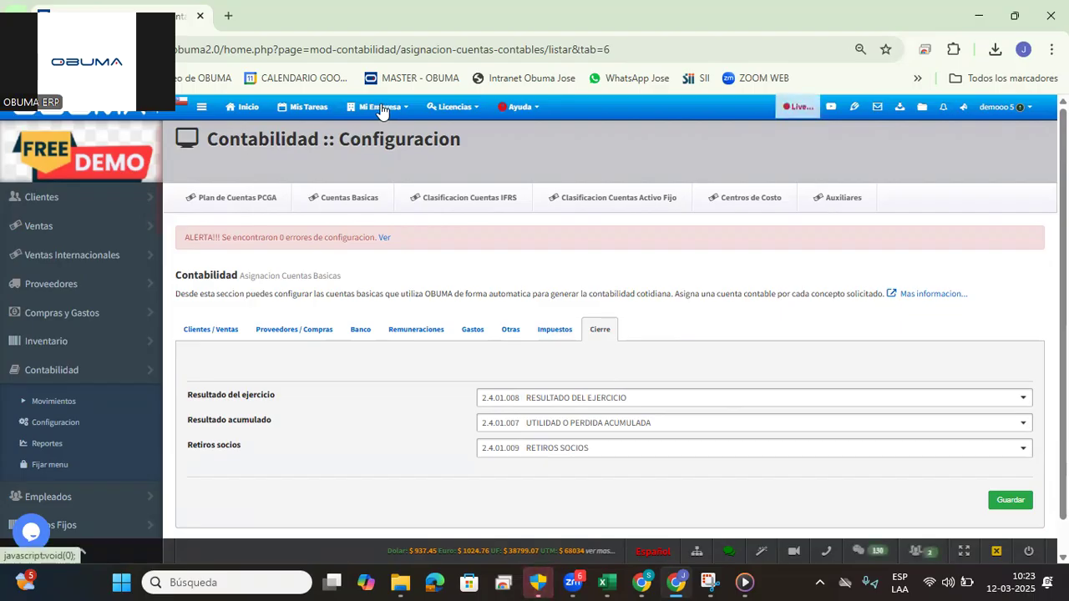
Step: Open the company's Formas de Pago list and examine which Cuenta Contable is assigned to each payment method
click(382, 109)
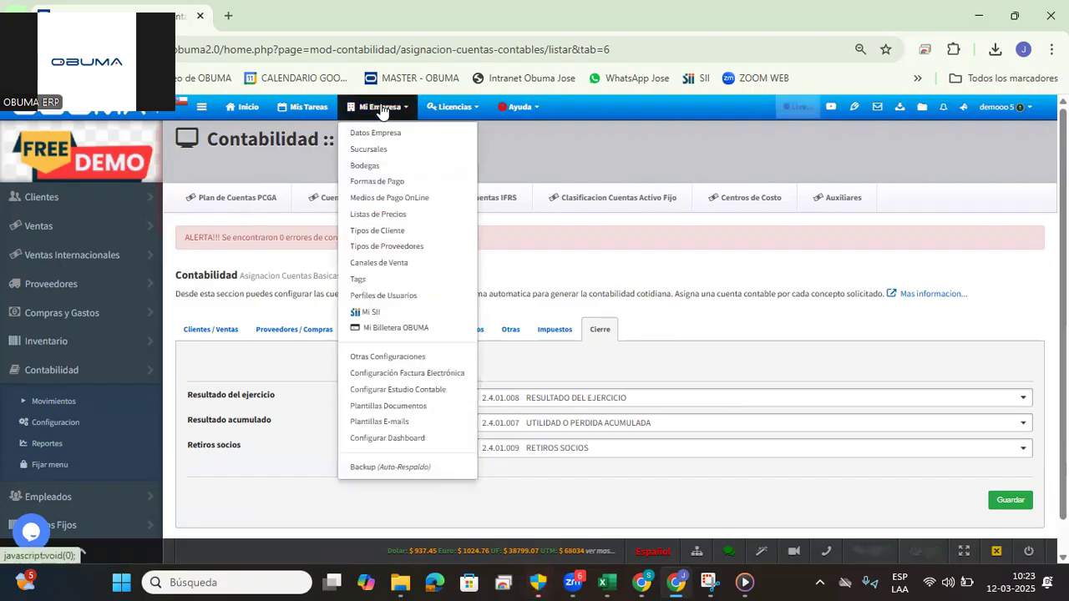
click(406, 189)
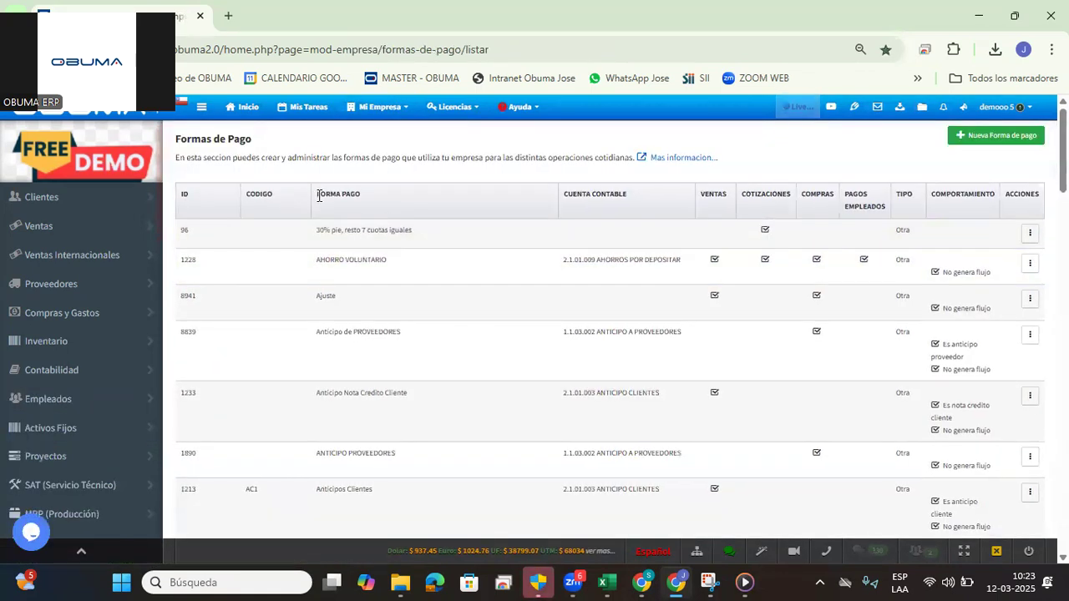
drag(317, 194, 374, 200)
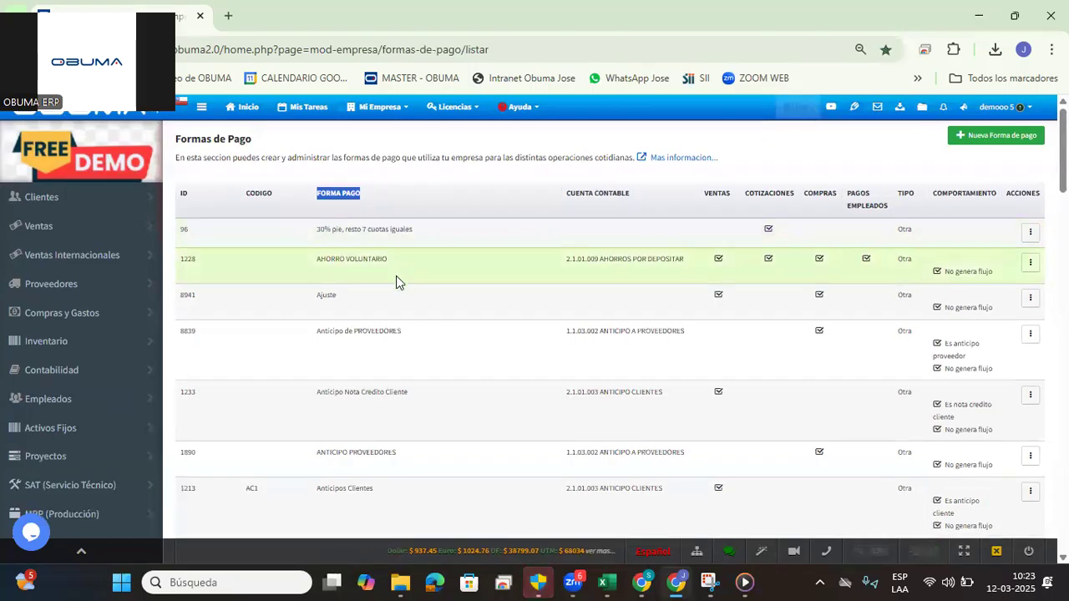
triple_click(595, 193)
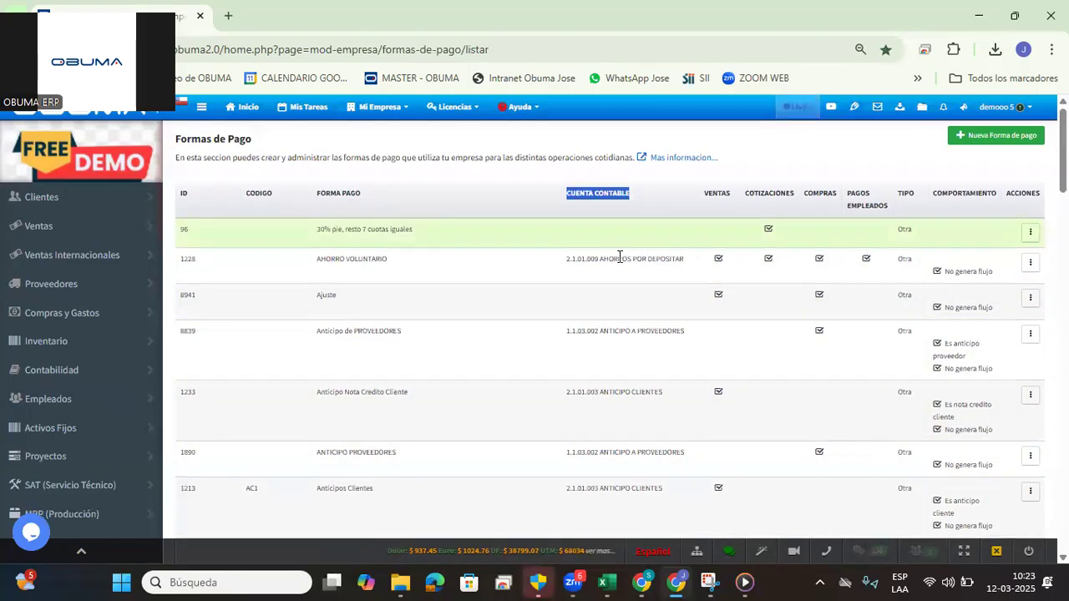
click(527, 328)
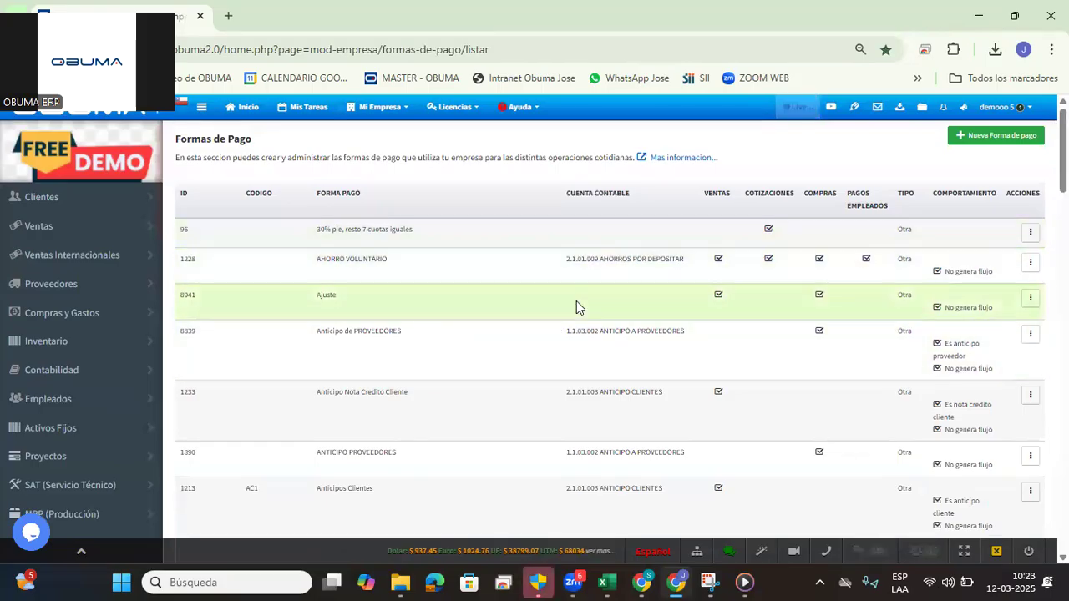
scroll(557, 309, down, 1)
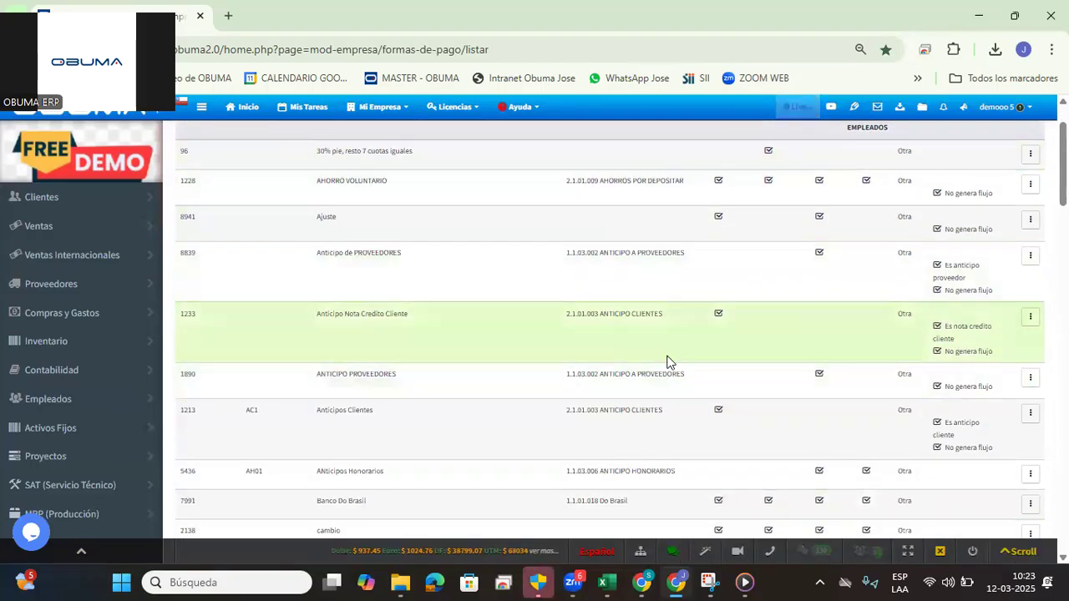
scroll(629, 325, up, 1)
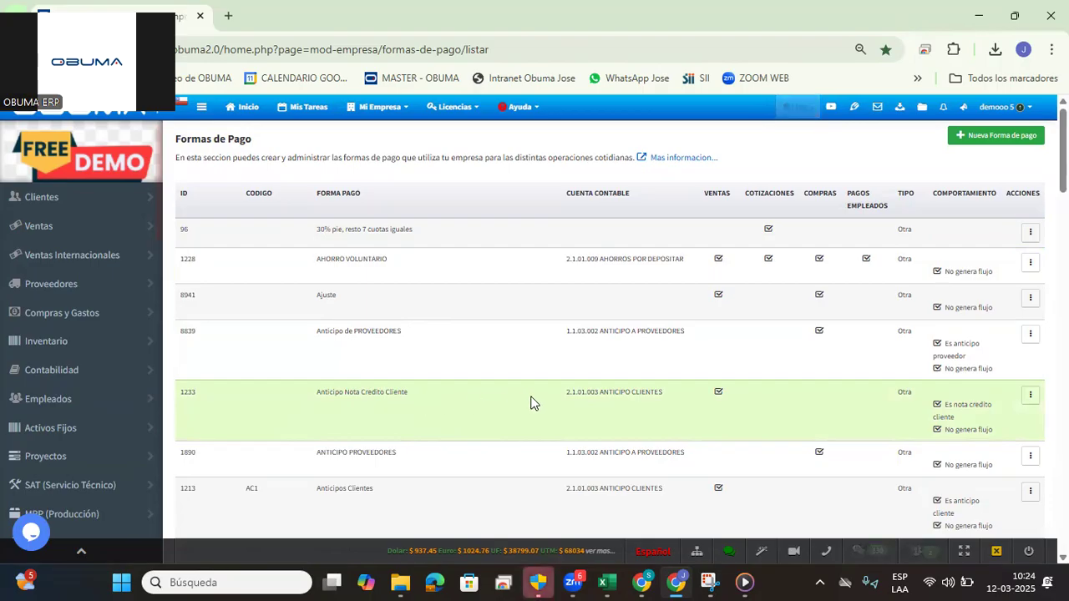
scroll(530, 403, down, 1)
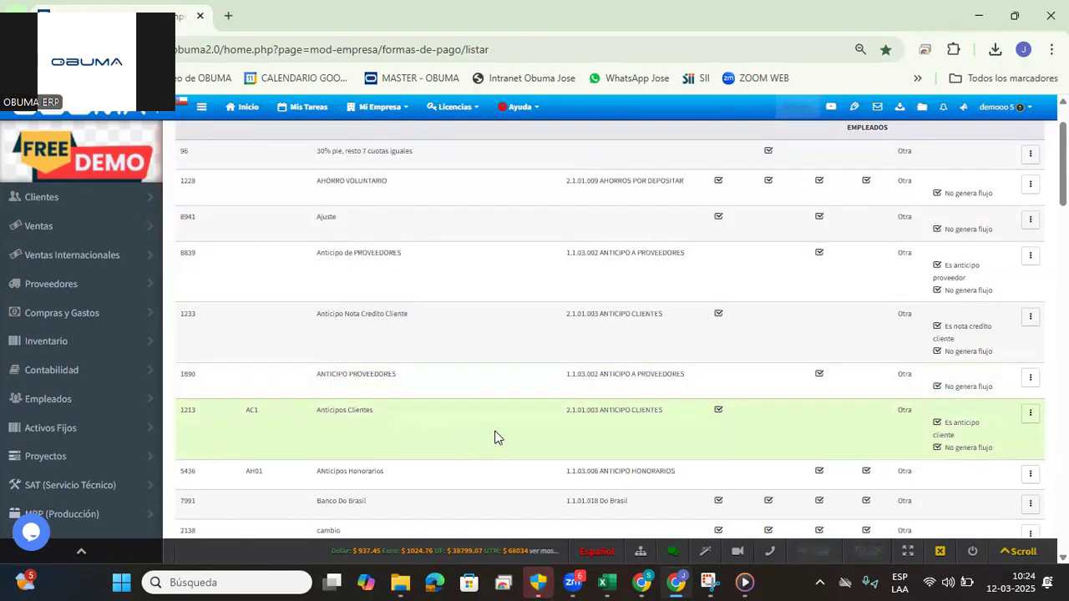
scroll(495, 437, down, 1)
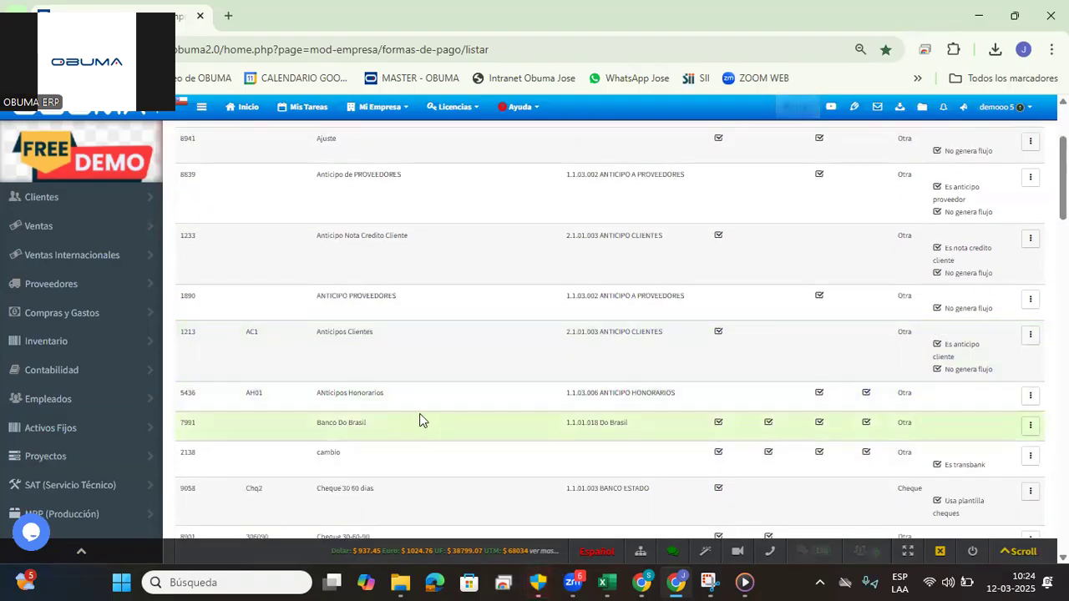
Step: Compare the accounting accounts assigned to the cheque payment methods, such as Cheque 30 60 dias and Cheque a 15 dias
scroll(443, 430, down, 2)
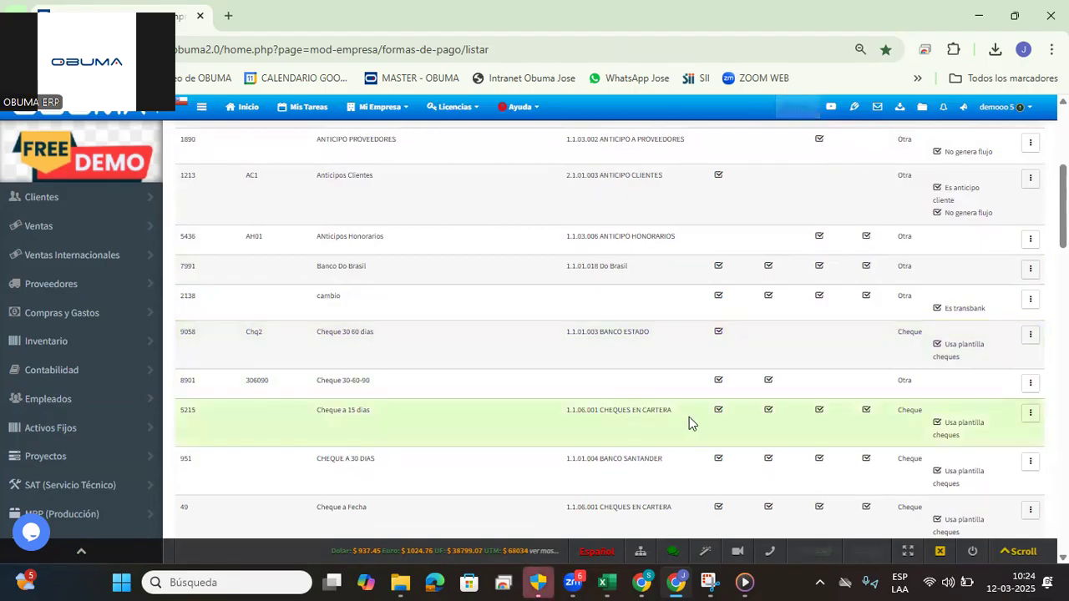
drag(672, 410, 547, 413)
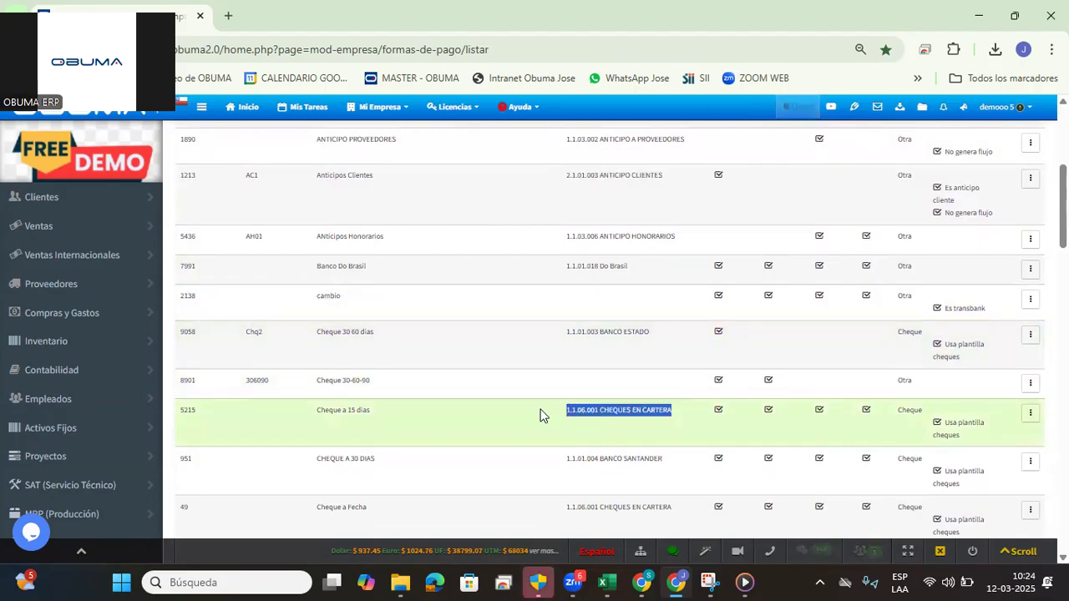
drag(650, 331, 284, 332)
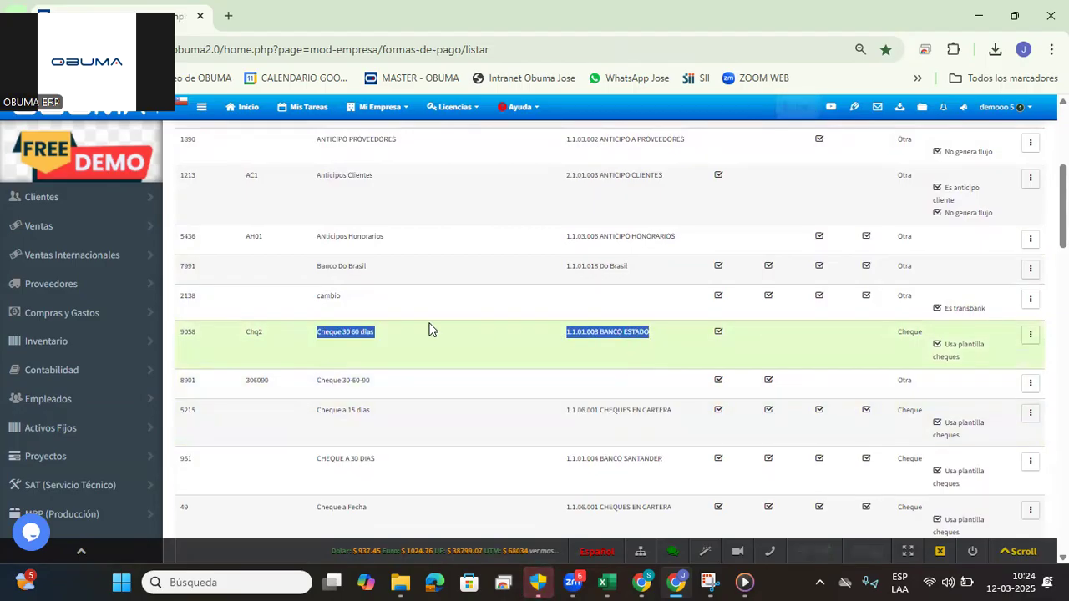
drag(682, 410, 547, 413)
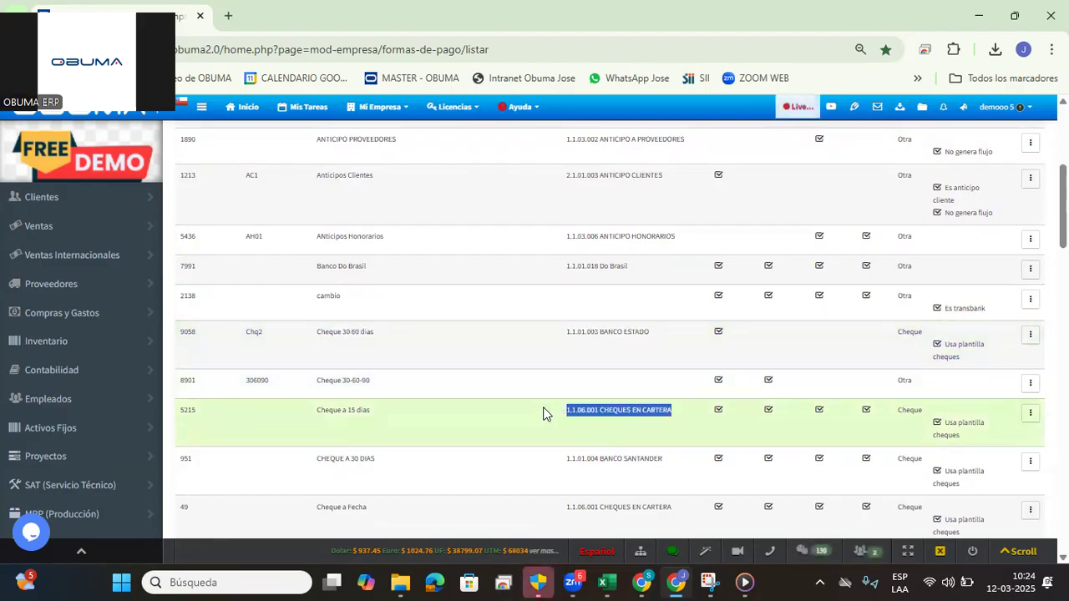
click(470, 411)
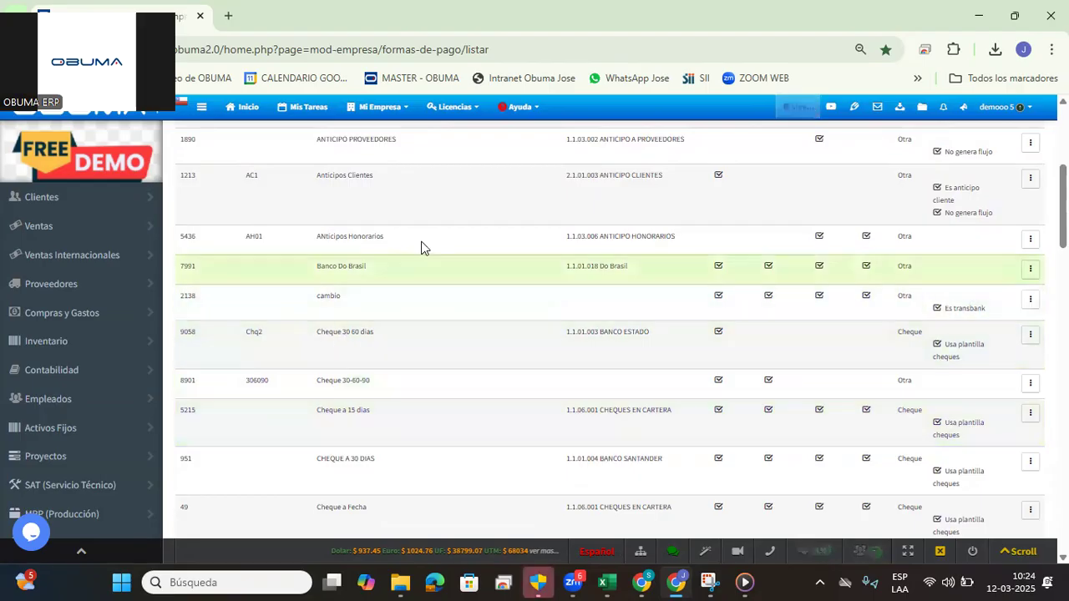
scroll(422, 250, up, 2)
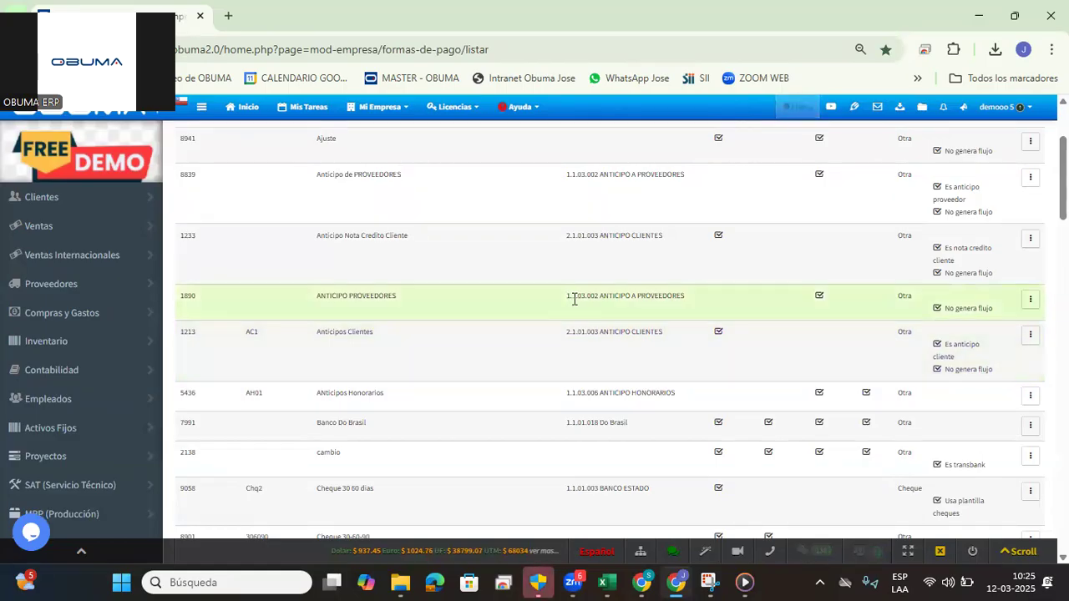
scroll(576, 301, up, 3)
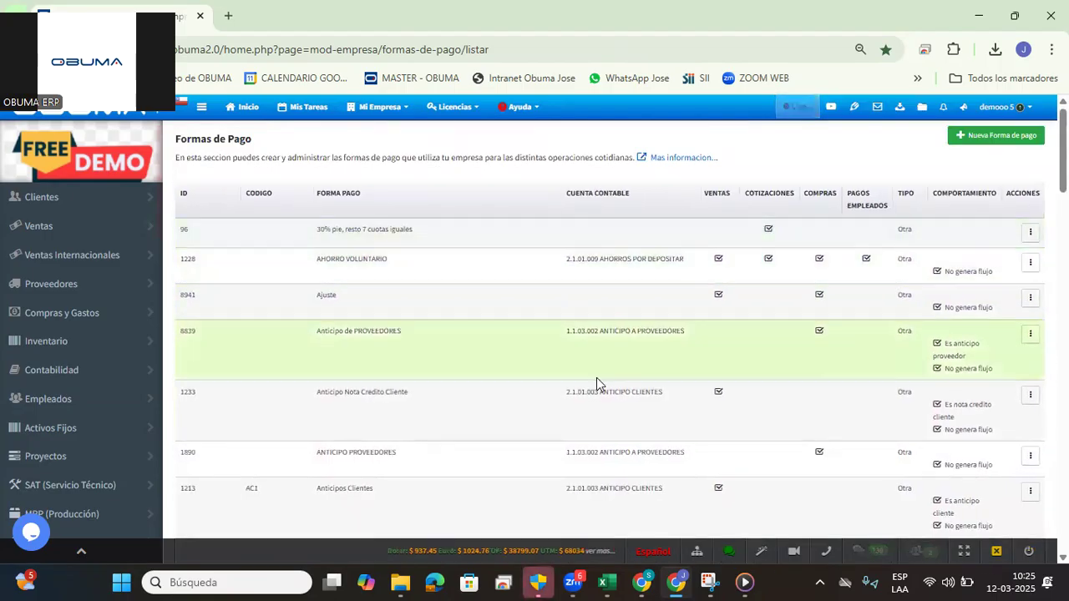
scroll(635, 439, down, 2)
scroll(626, 448, down, 2)
scroll(434, 361, up, 5)
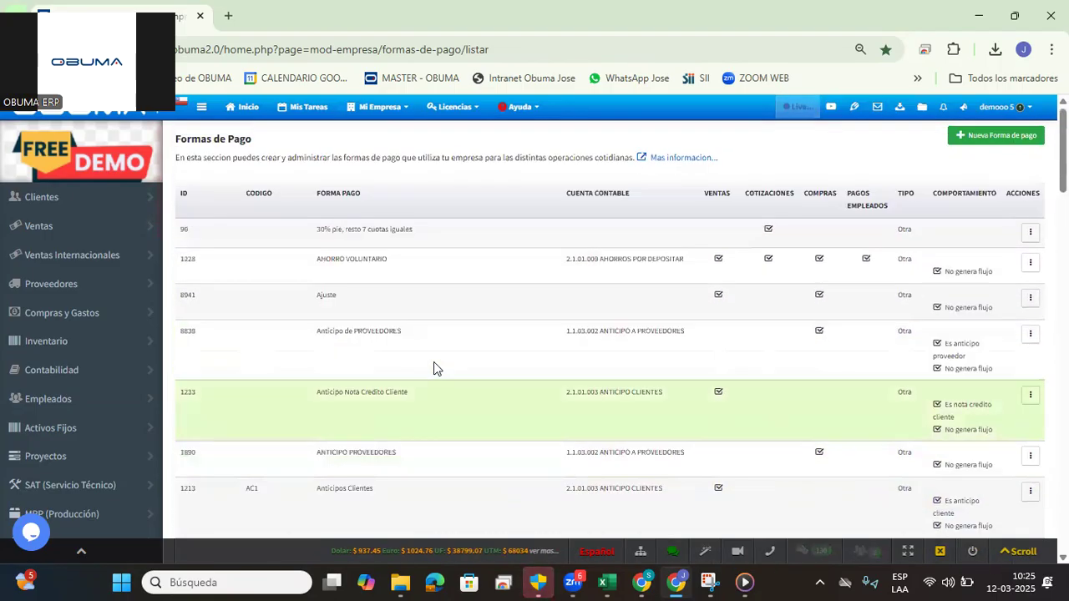
Step: Show the IFRS account classification in the accounting configuration for type Activos Corrientes and subtype Inventarios
click(92, 371)
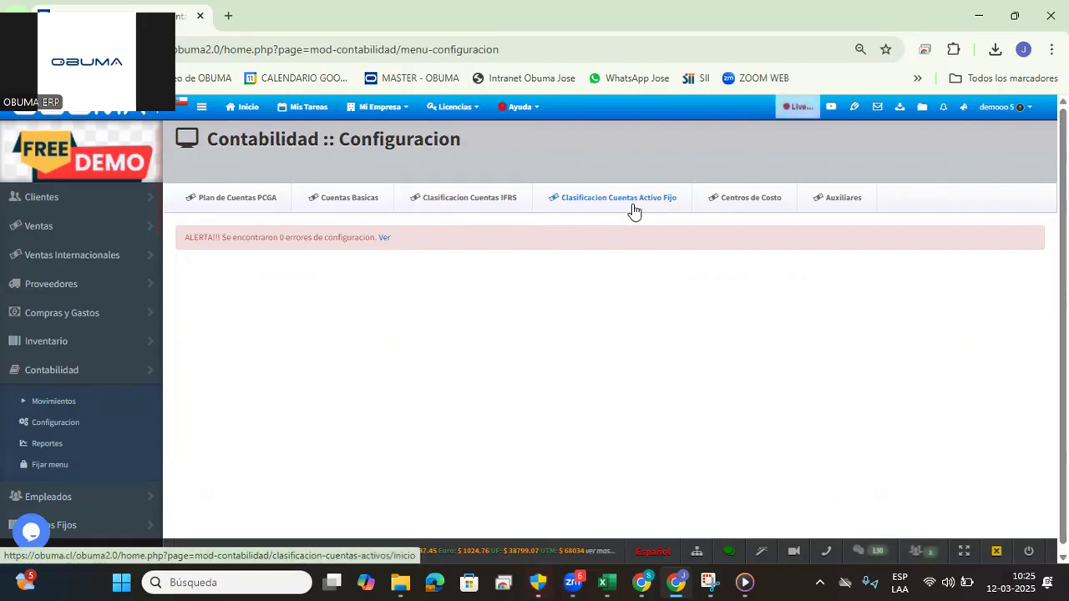
click(456, 201)
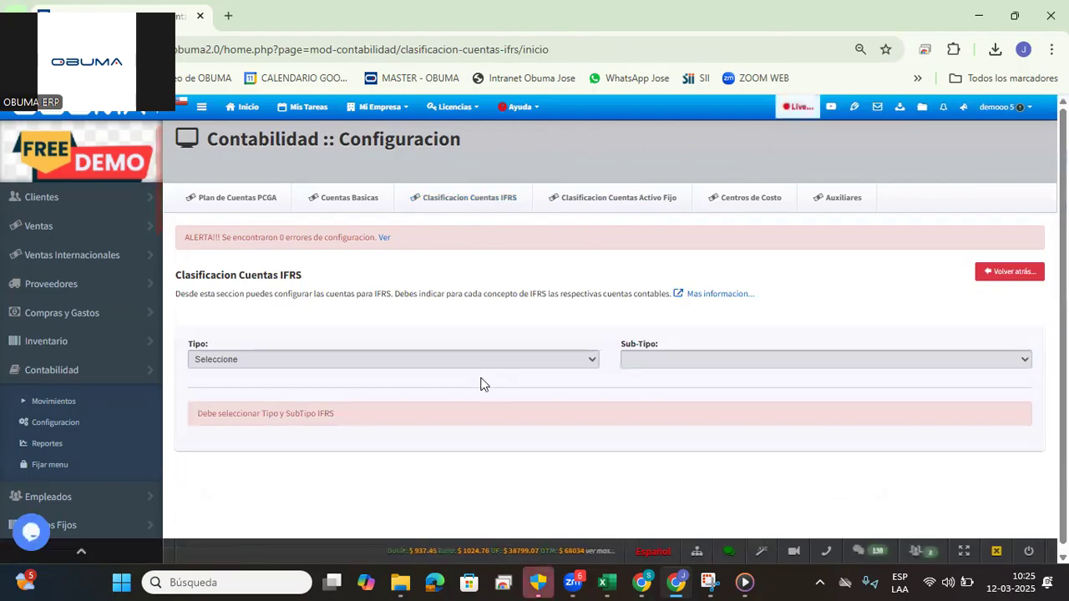
click(234, 359)
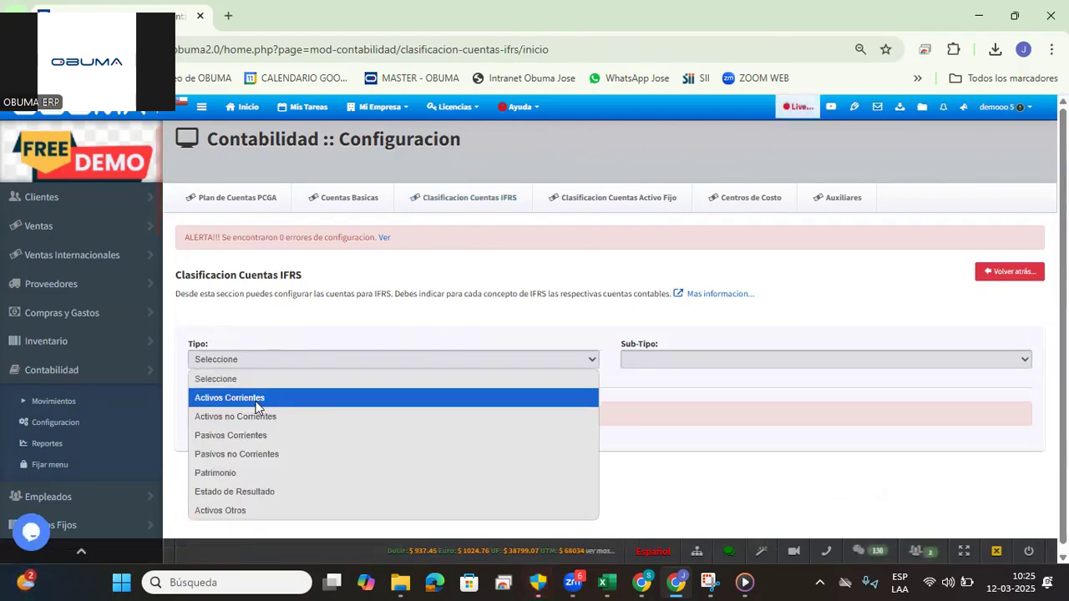
click(258, 399)
click(675, 361)
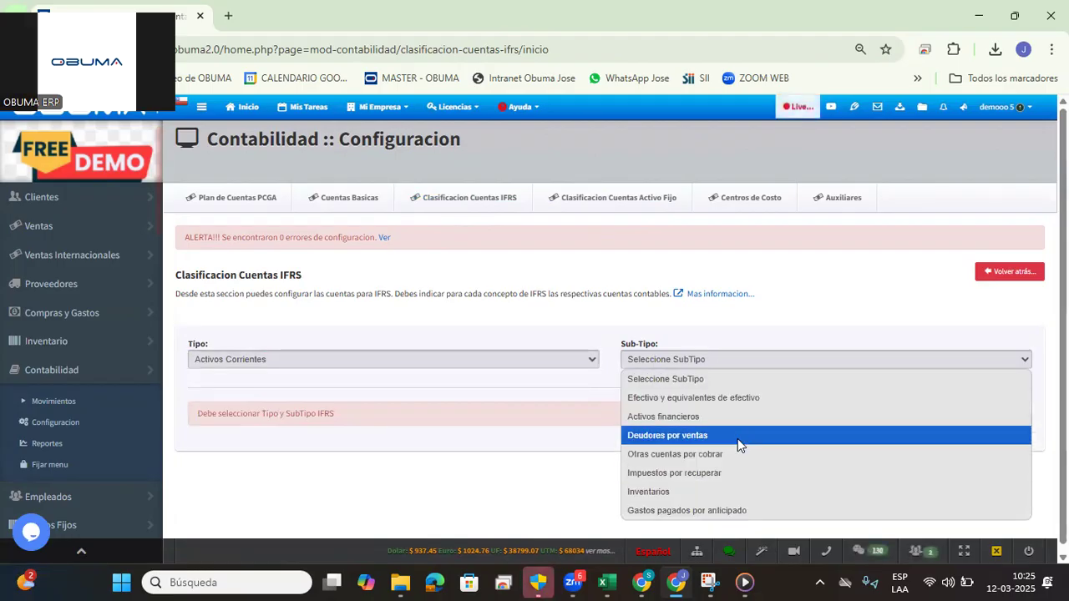
click(678, 492)
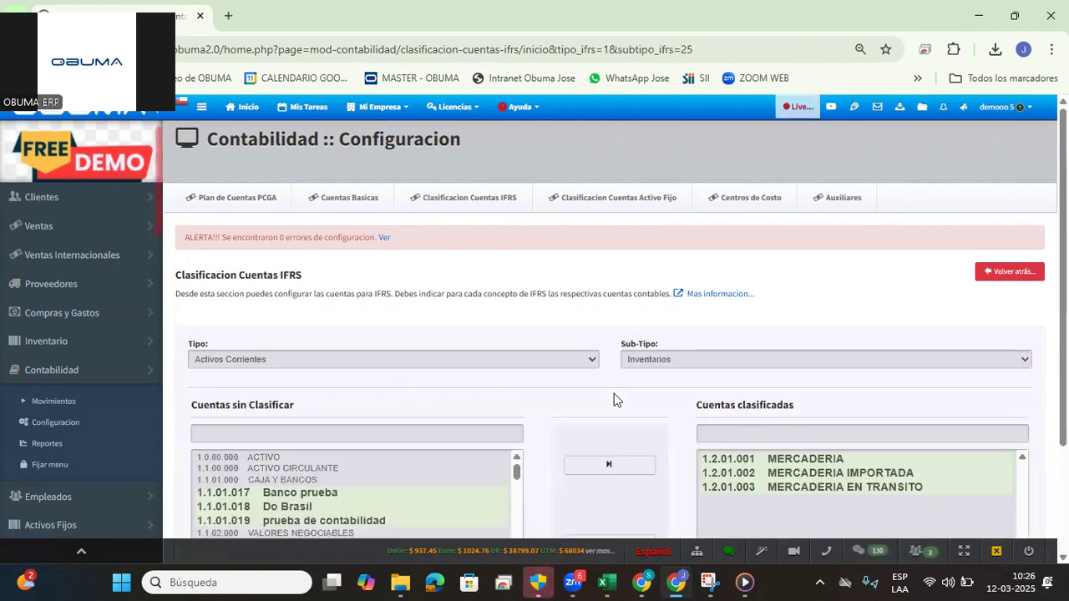
Step: Remove MERCADERIA, MERCADERIA IMPORTADA and MERCADERIA EN TRANSITO from the classified accounts of the Inventarios subtype
scroll(410, 396, down, 1)
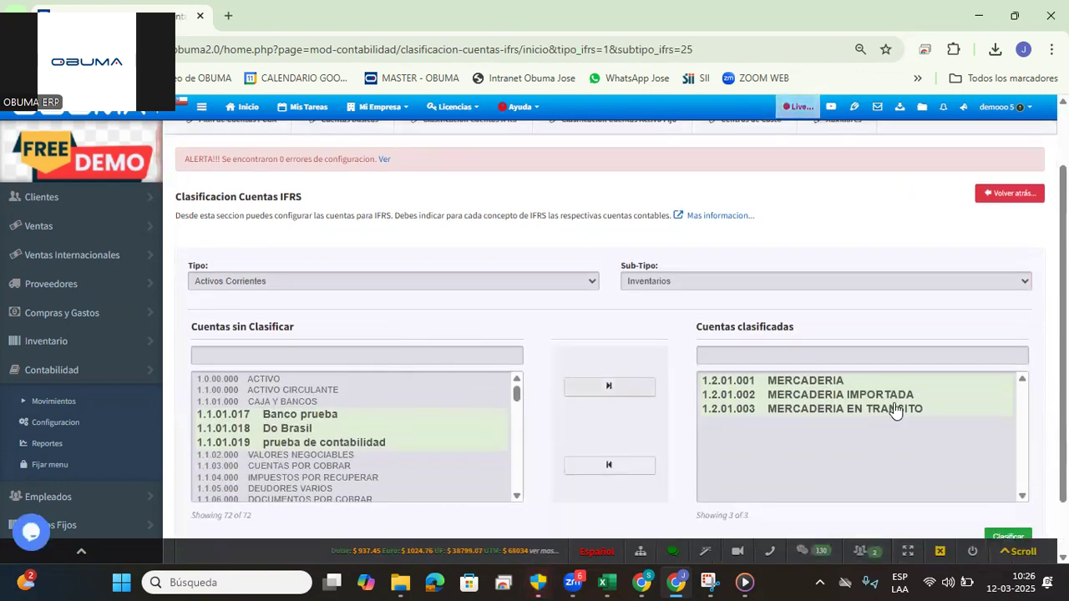
scroll(327, 398, down, 1)
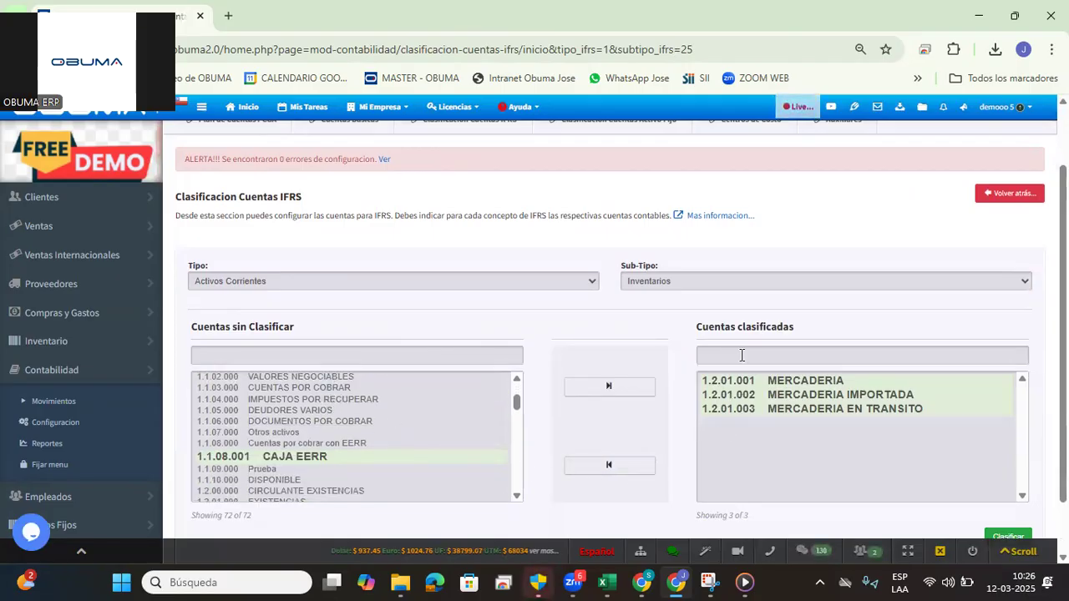
triple_click(732, 325)
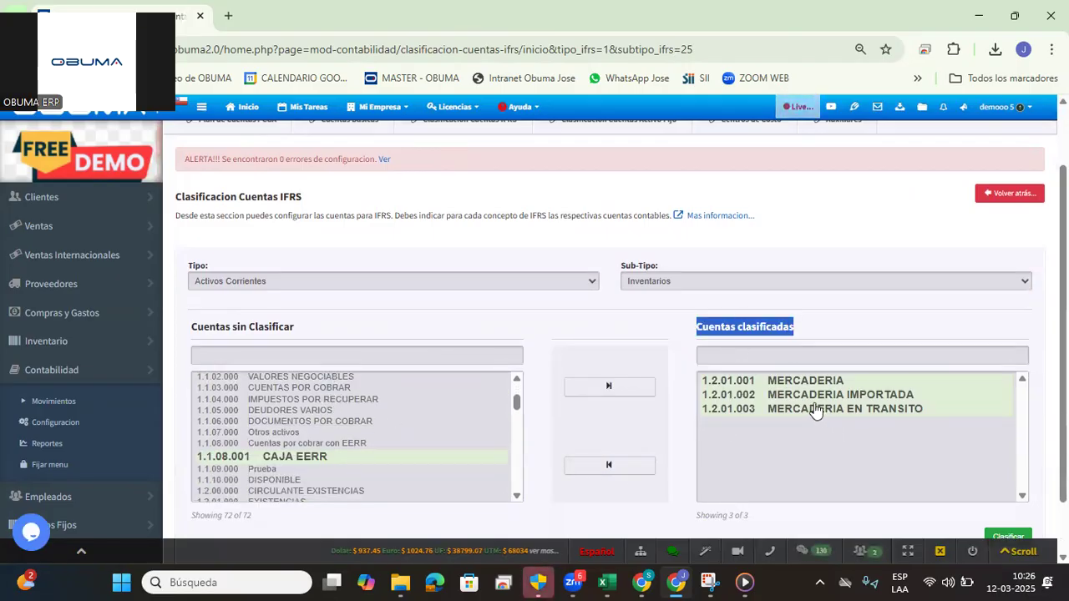
drag(810, 410, 727, 386)
click(609, 465)
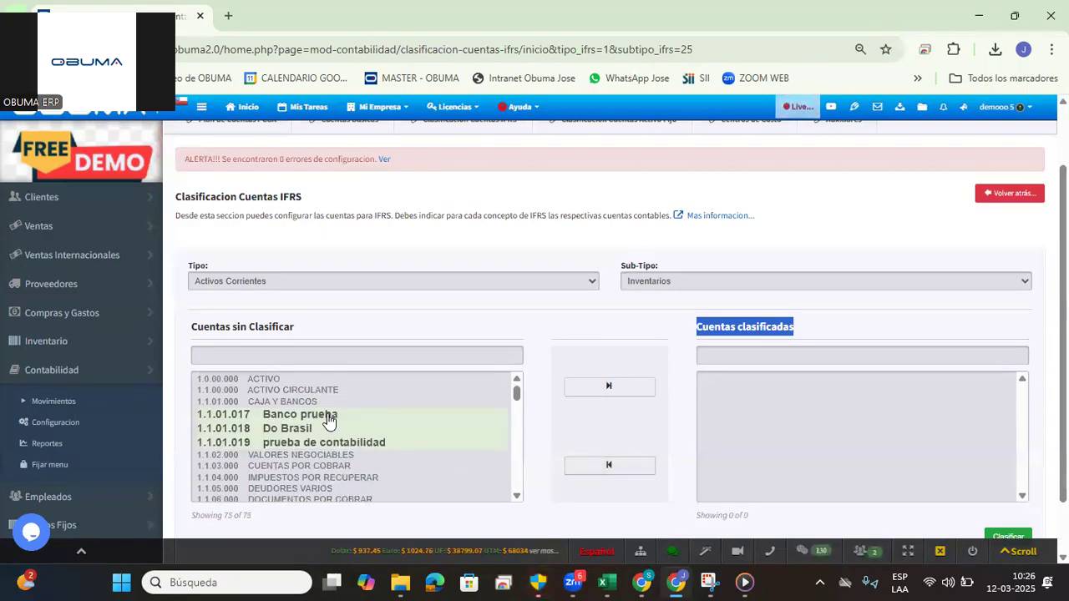
Step: Filter the unclassified accounts by MERCA and move the three MERCADERIA accounts into the classified accounts for Inventarios
scroll(327, 420, down, 5)
scroll(330, 420, down, 10)
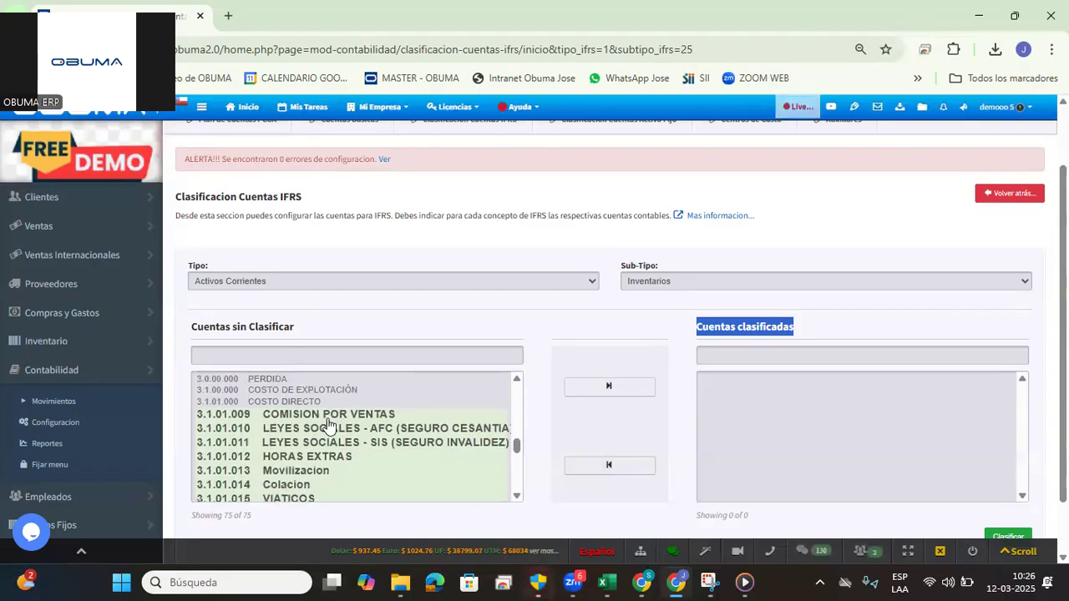
click(318, 353)
text(MERCA)
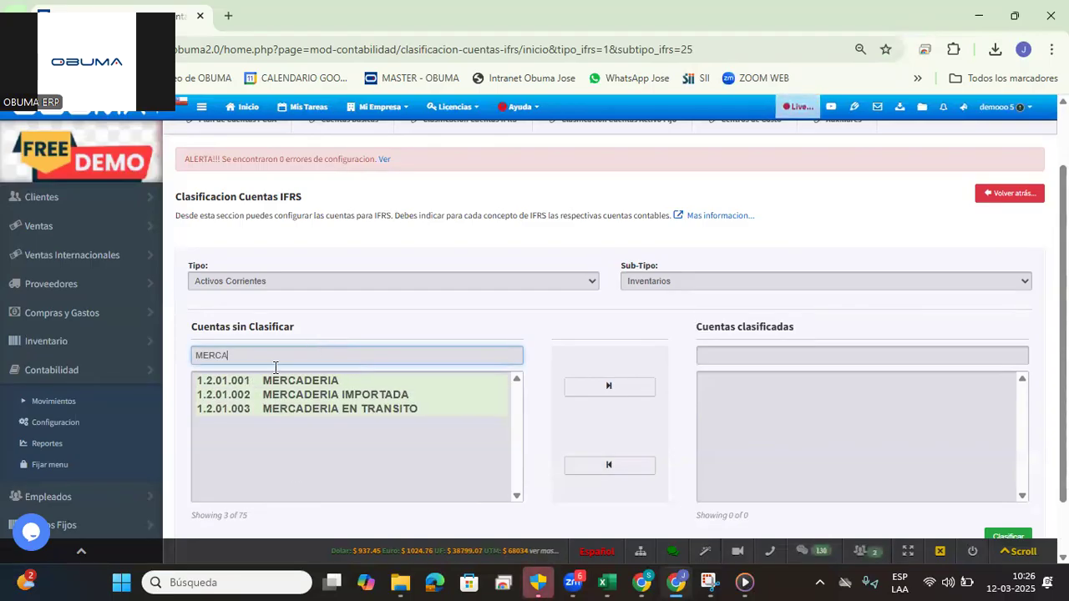
drag(291, 387, 292, 411)
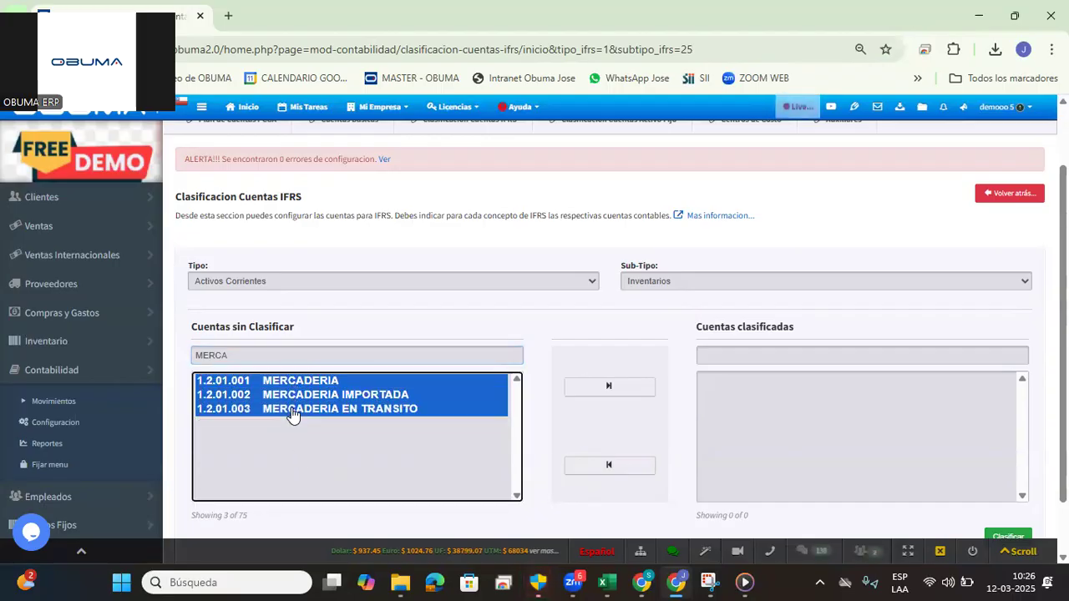
click(608, 393)
triple_click(762, 331)
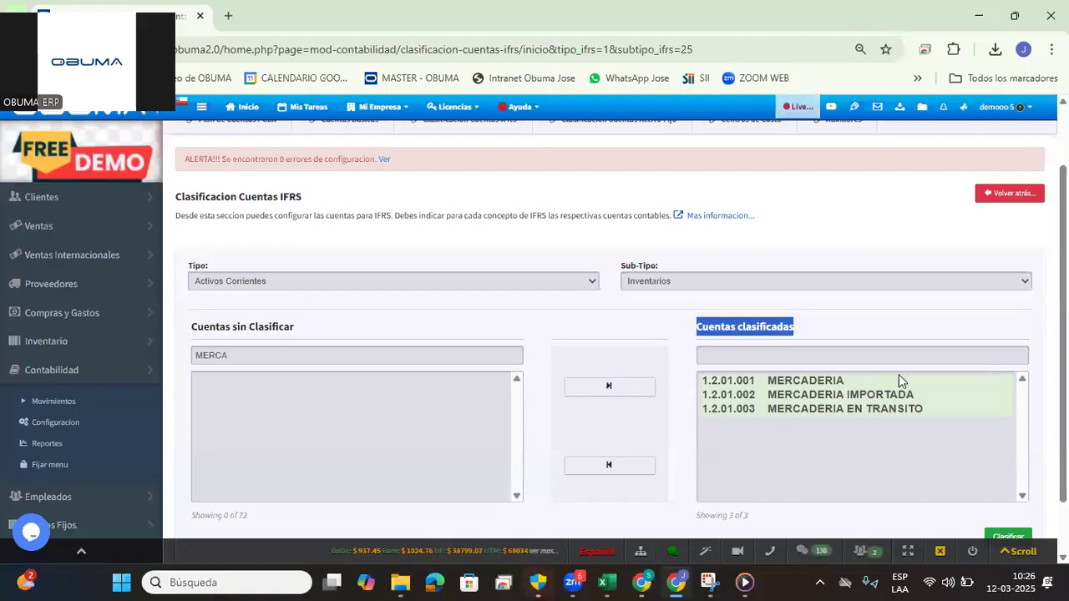
Step: Save the Inventarios account classification and check the reloaded lists
scroll(899, 374, down, 2)
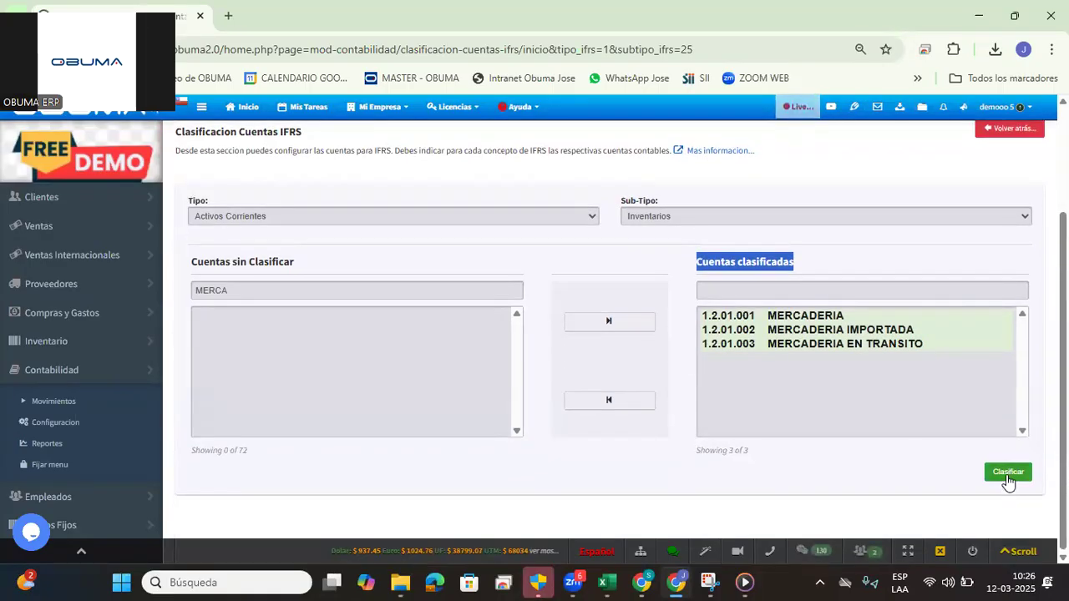
click(1008, 473)
click(663, 148)
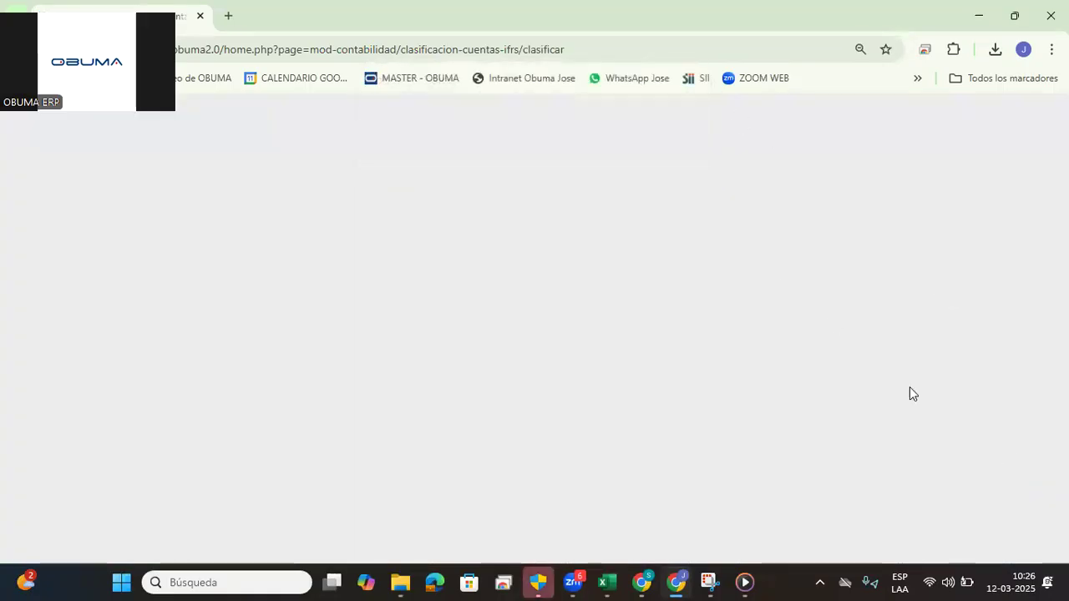
scroll(979, 444, down, 2)
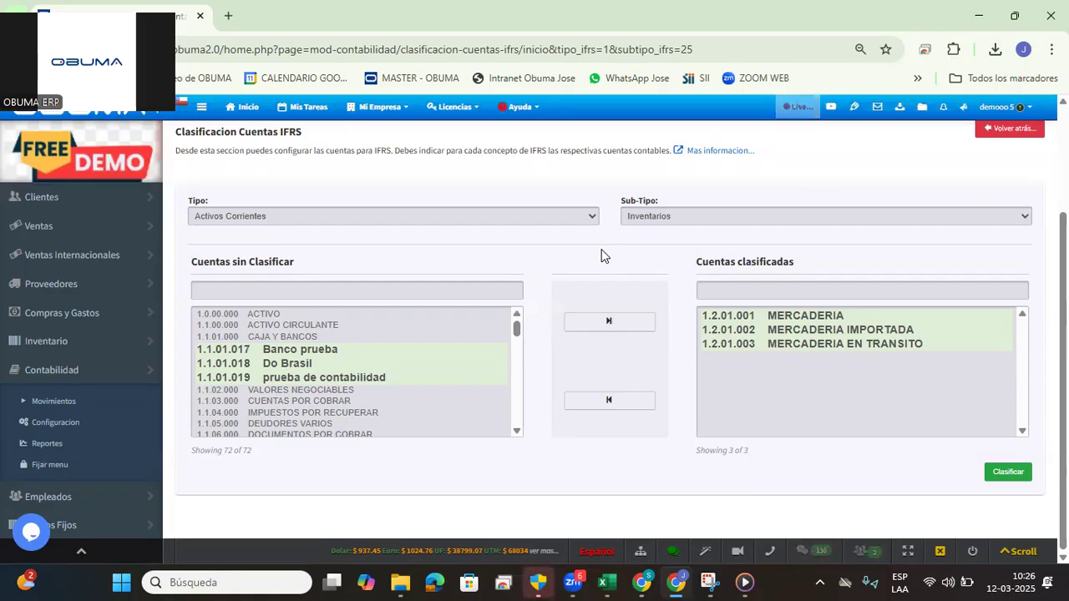
Step: Show the IFRS classification for type Patrimonio and subtype Capital pagado and review its classified accounts
scroll(401, 330, up, 2)
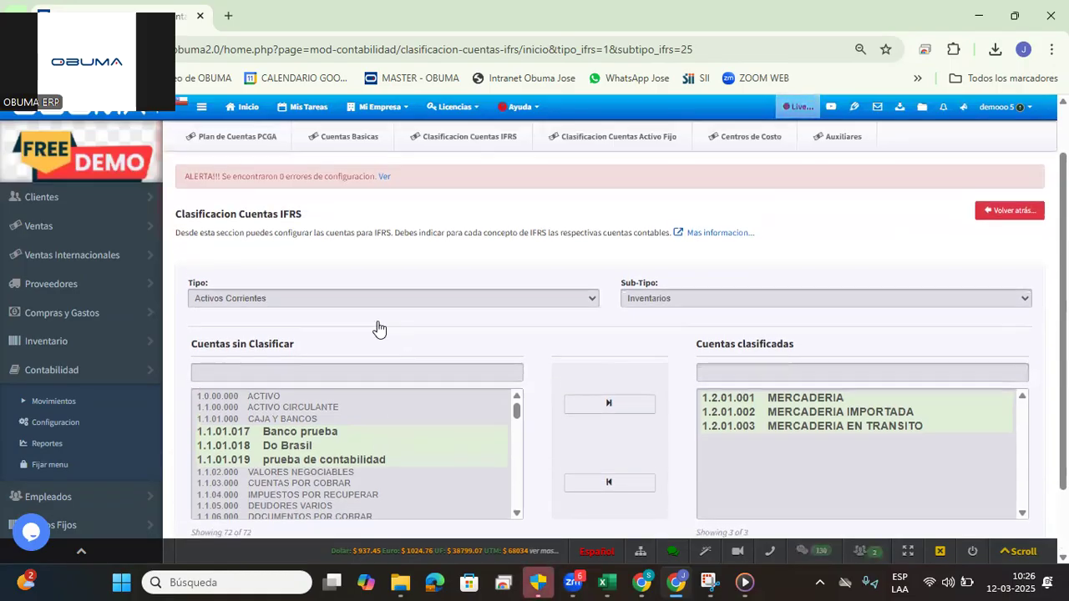
click(279, 359)
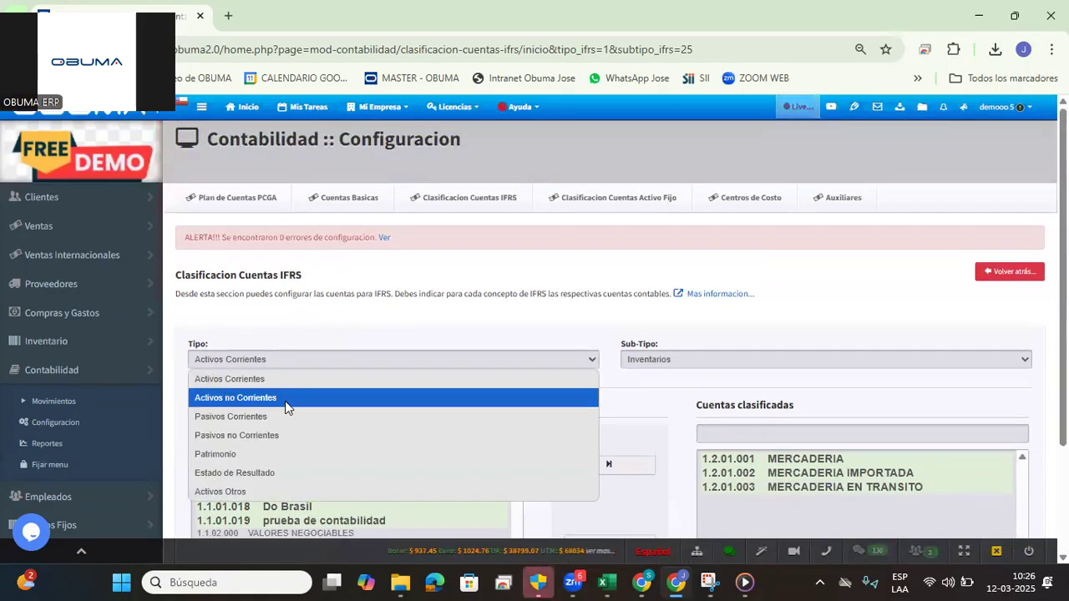
click(267, 454)
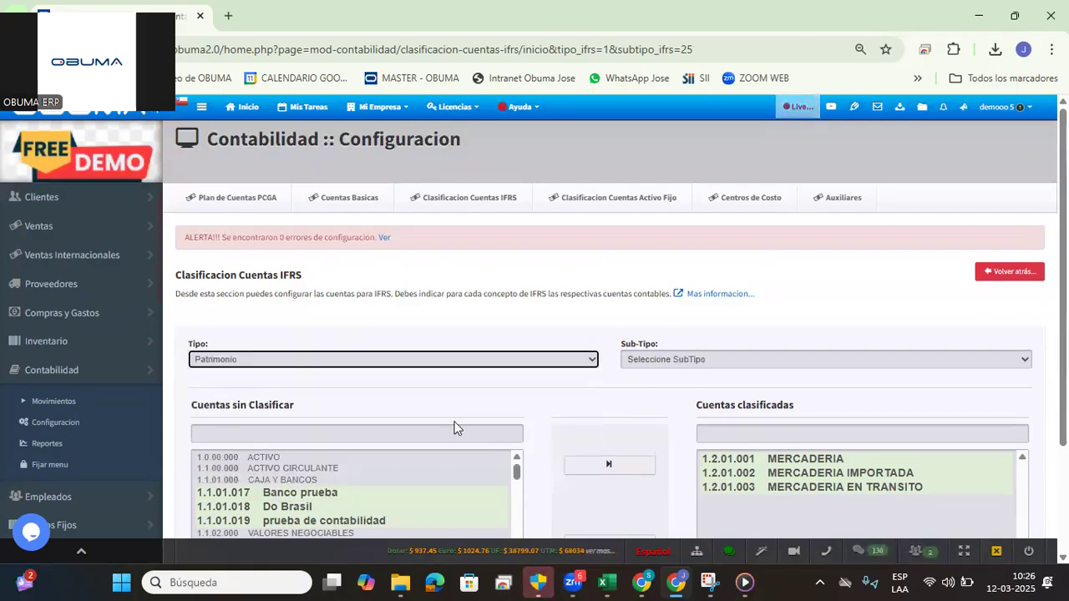
scroll(710, 351, down, 2)
click(656, 216)
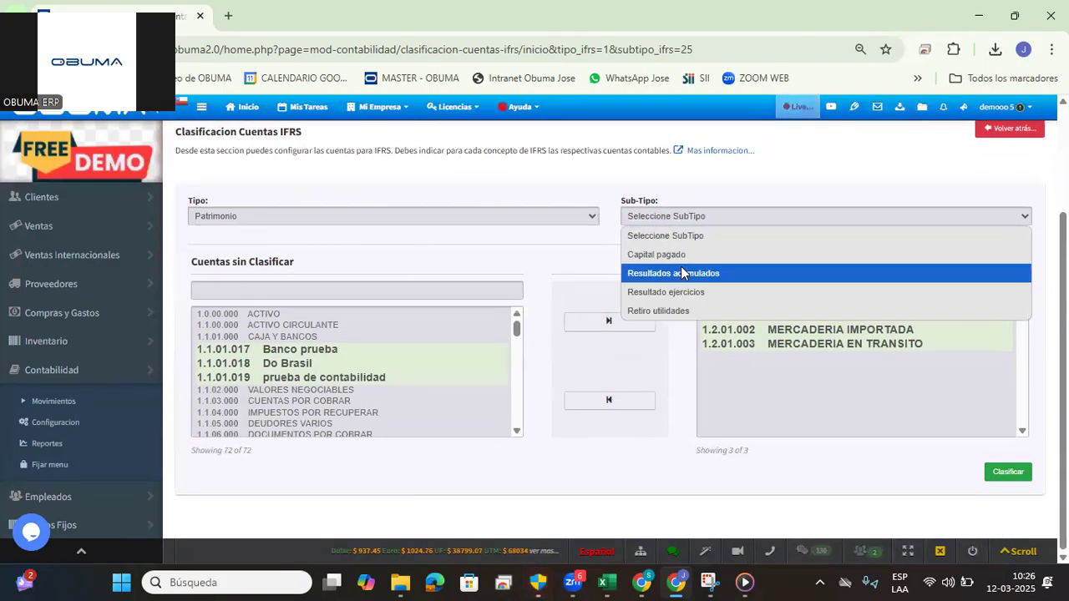
click(656, 254)
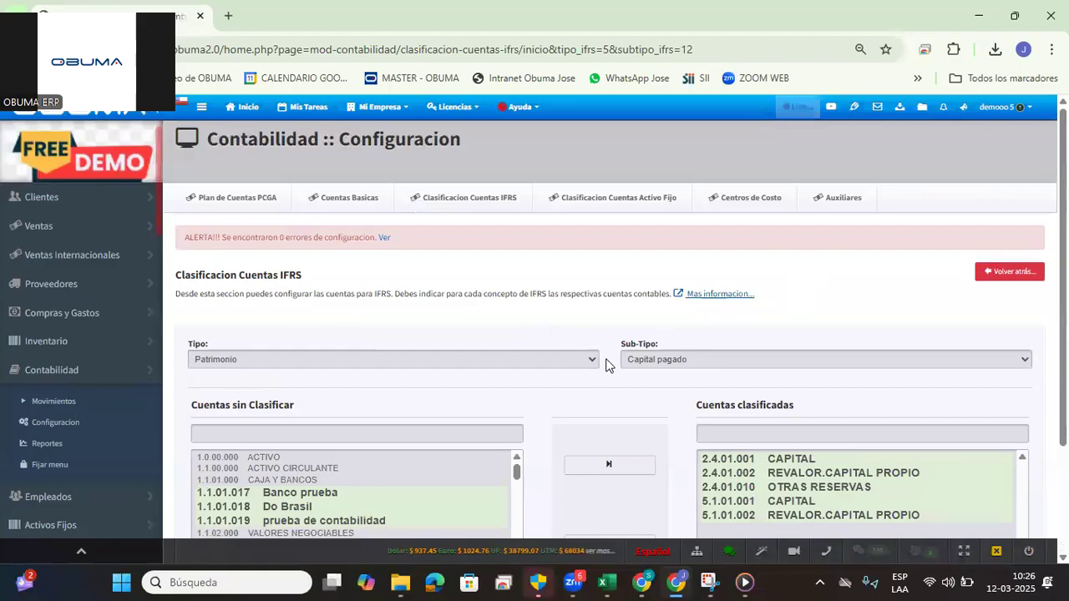
scroll(782, 323, down, 2)
drag(695, 262, 805, 273)
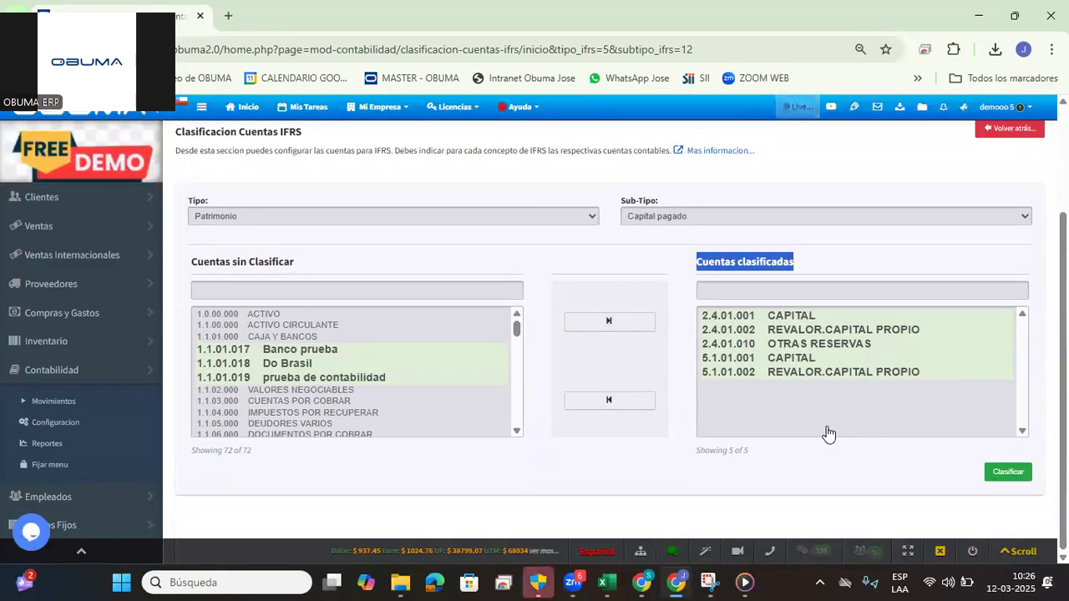
Step: Browse the unclassified accounts under Capital pagado and select 3.1.01.012 HORAS EXTRAS as an example
scroll(253, 334, down, 10)
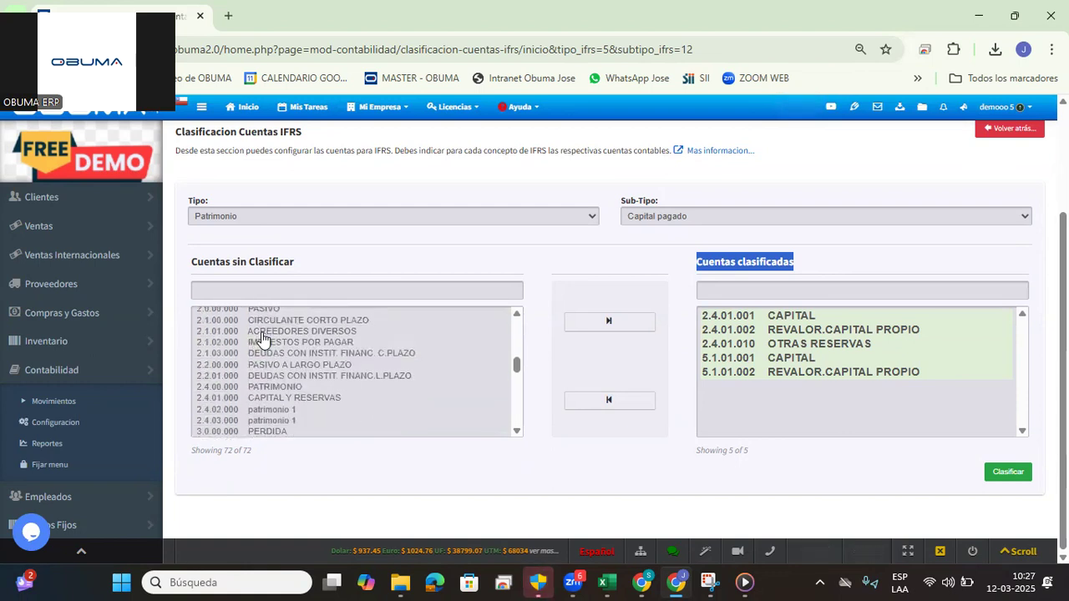
scroll(259, 349, down, 4)
scroll(265, 351, up, 3)
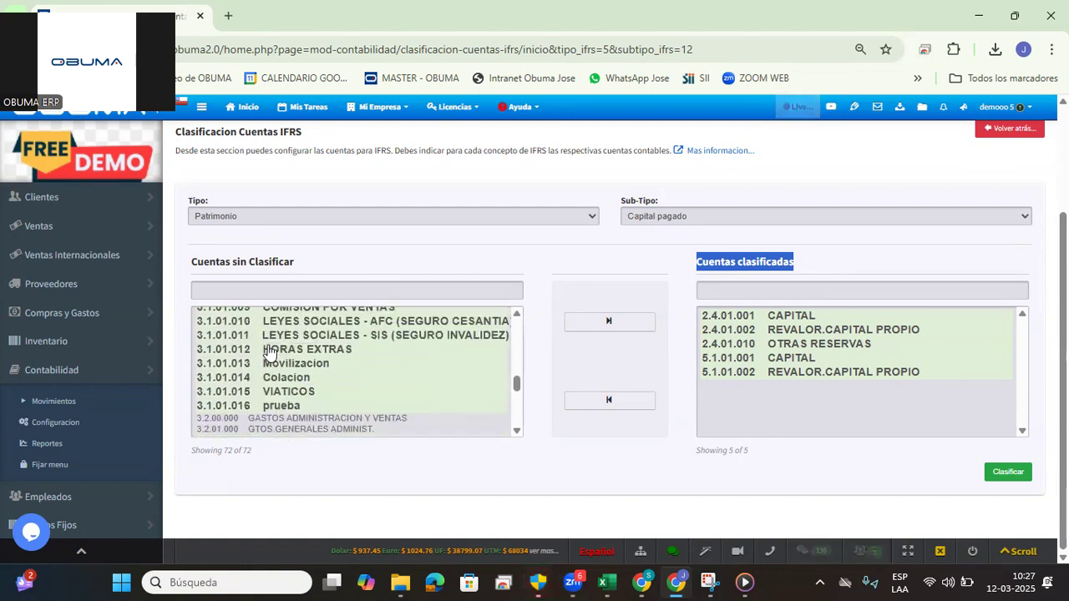
click(284, 350)
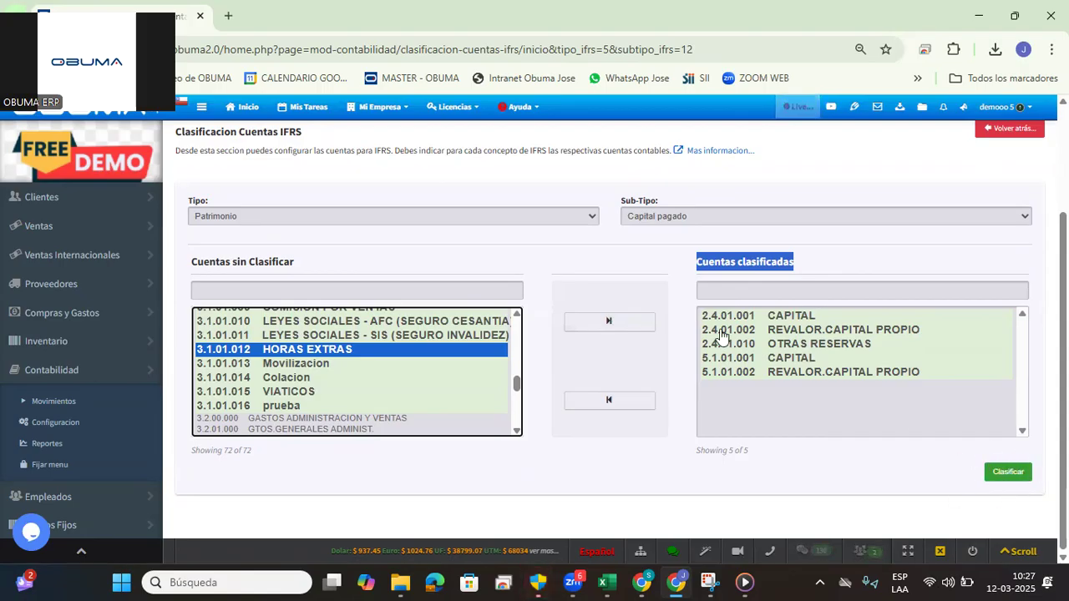
Step: Open the fixed asset account classification for type Activo Fijo Tangibles and review its unclassified and classified accounts
scroll(607, 295, up, 2)
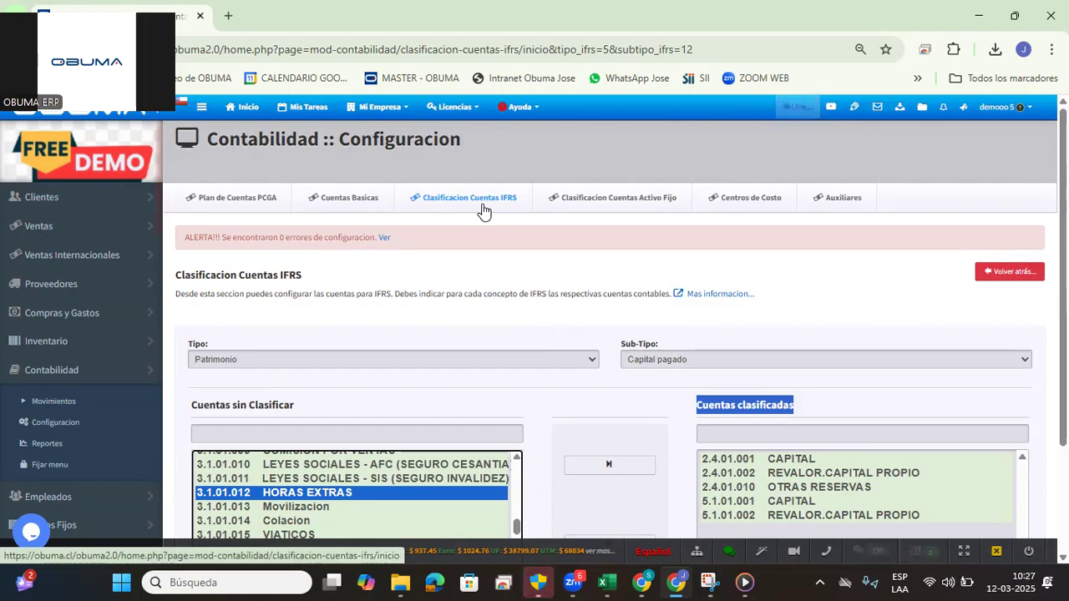
click(599, 200)
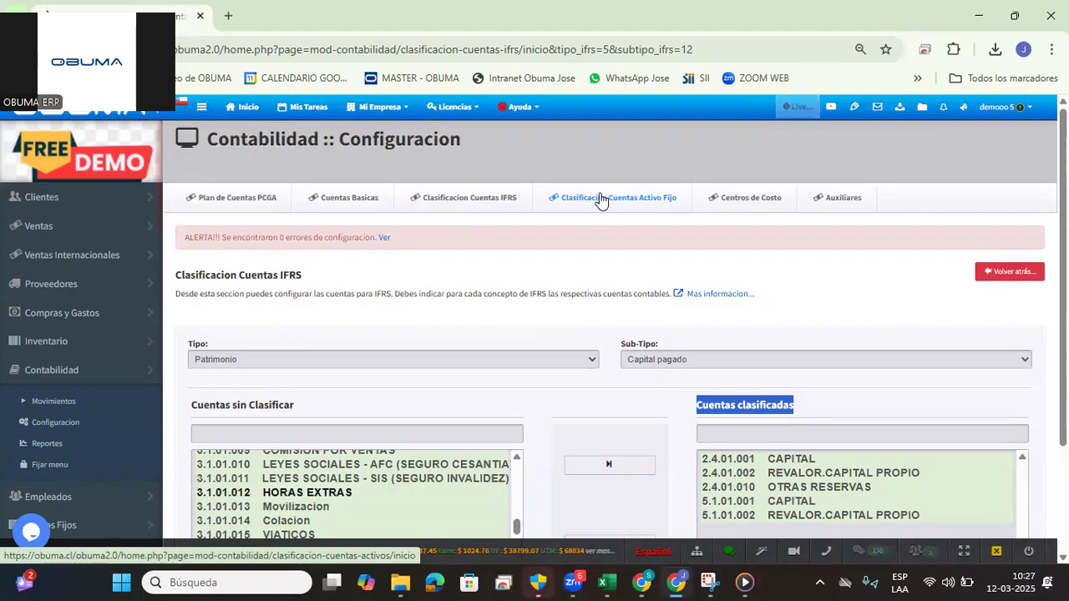
click(299, 372)
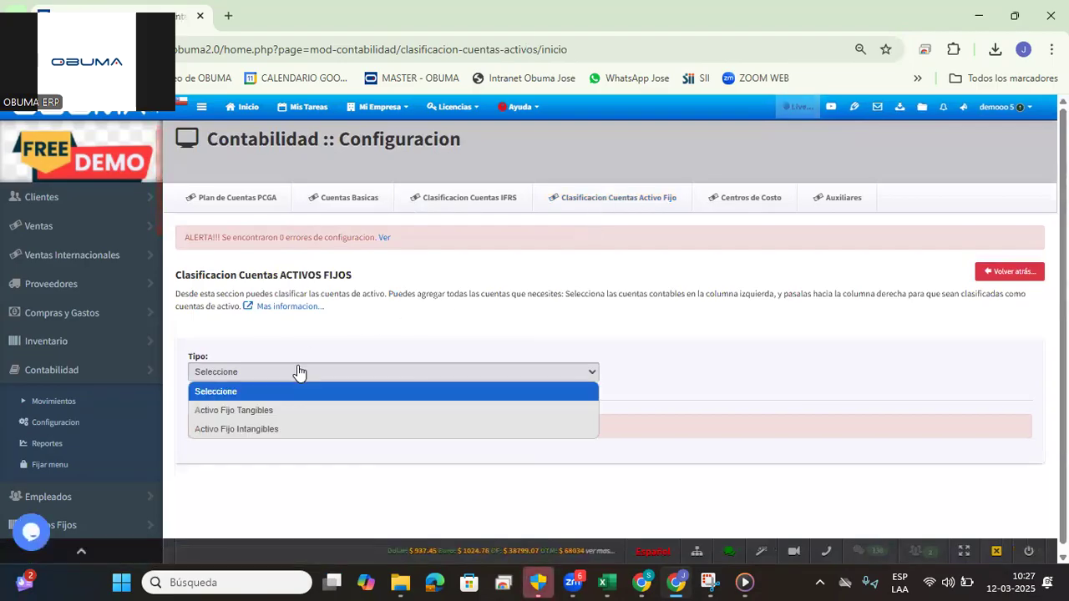
click(265, 412)
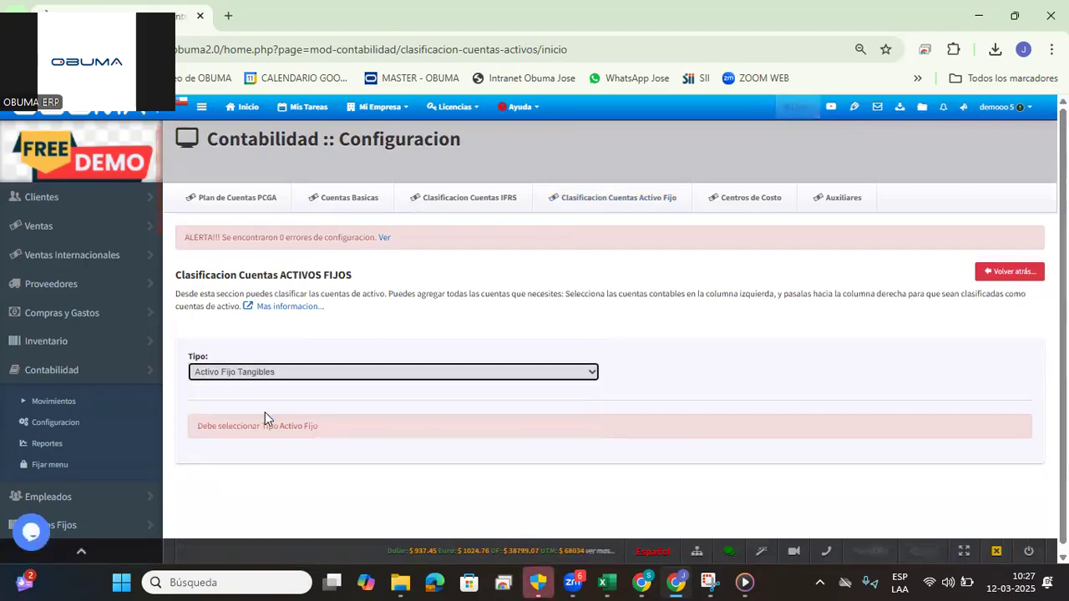
scroll(434, 418, down, 1)
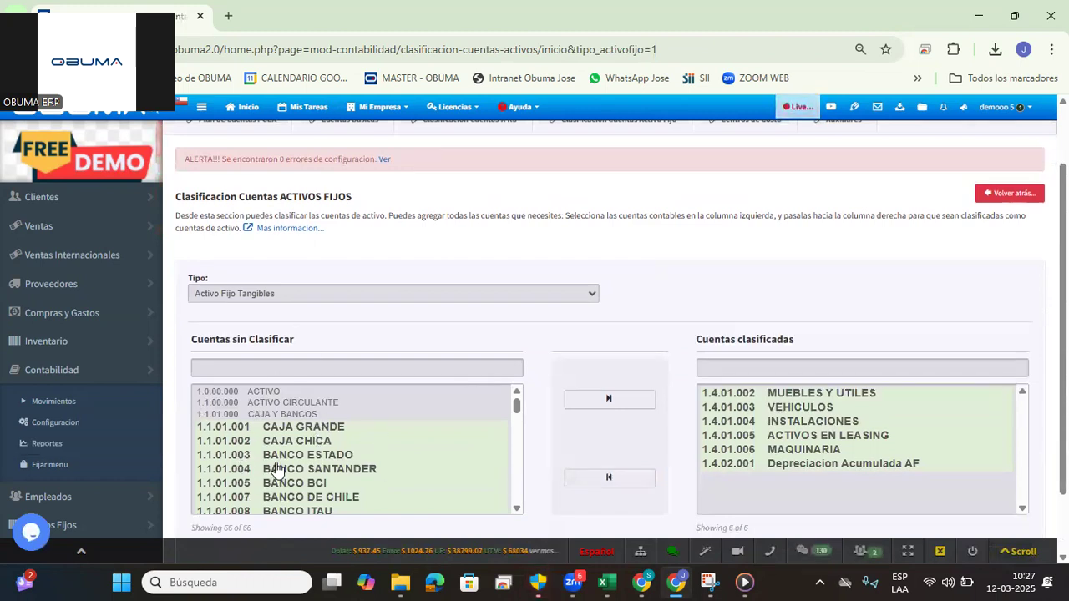
scroll(276, 471, down, 1)
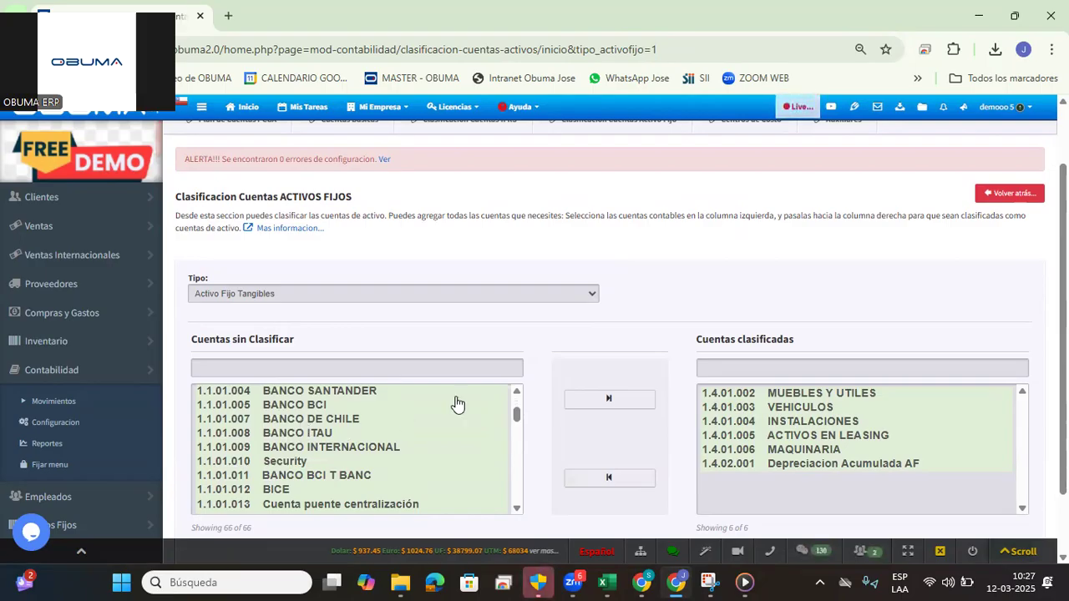
triple_click(743, 337)
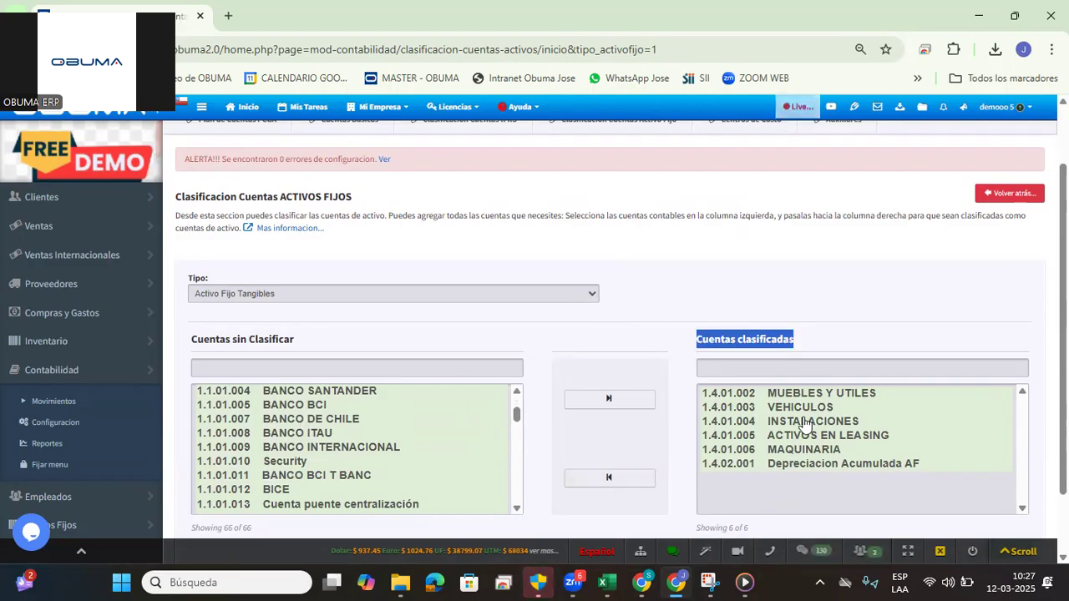
click(667, 254)
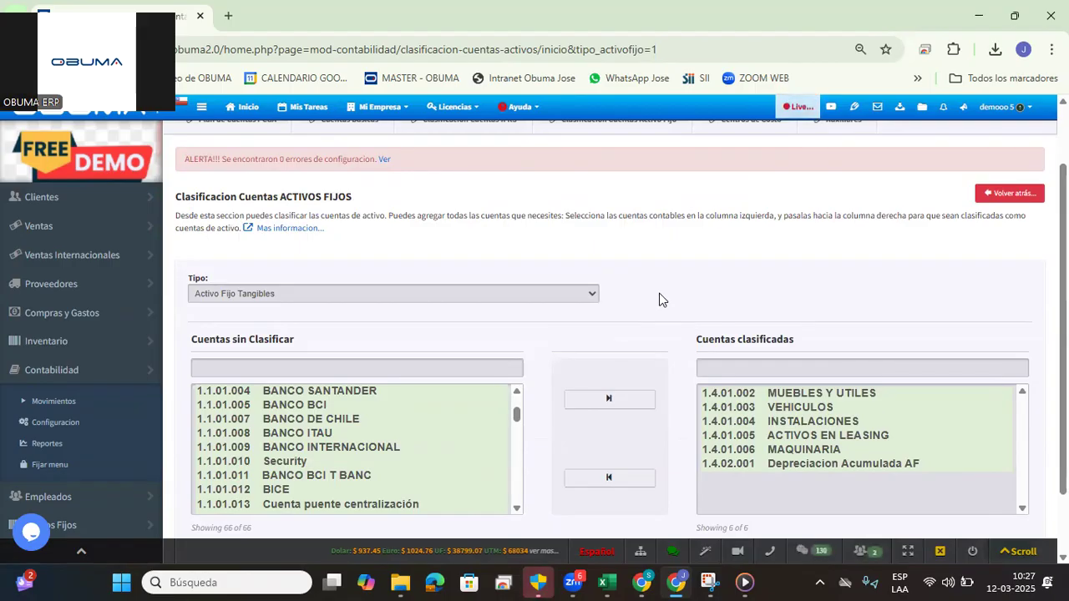
Step: Open the Contabilidad reports and point out the links to the financial dashboard, treasury dashboard and cash flow
scroll(623, 278, up, 2)
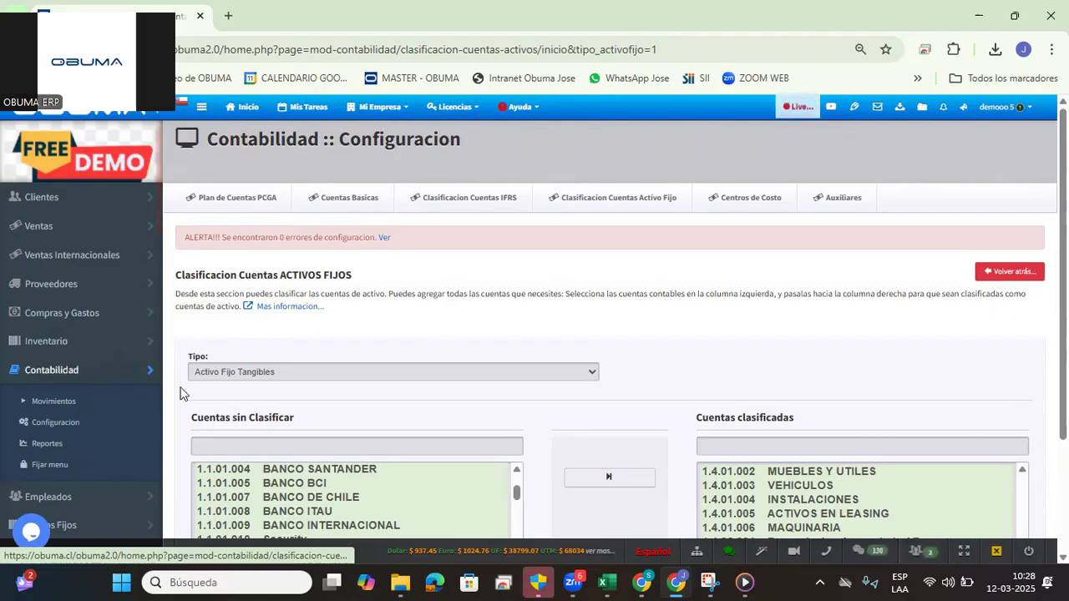
click(74, 443)
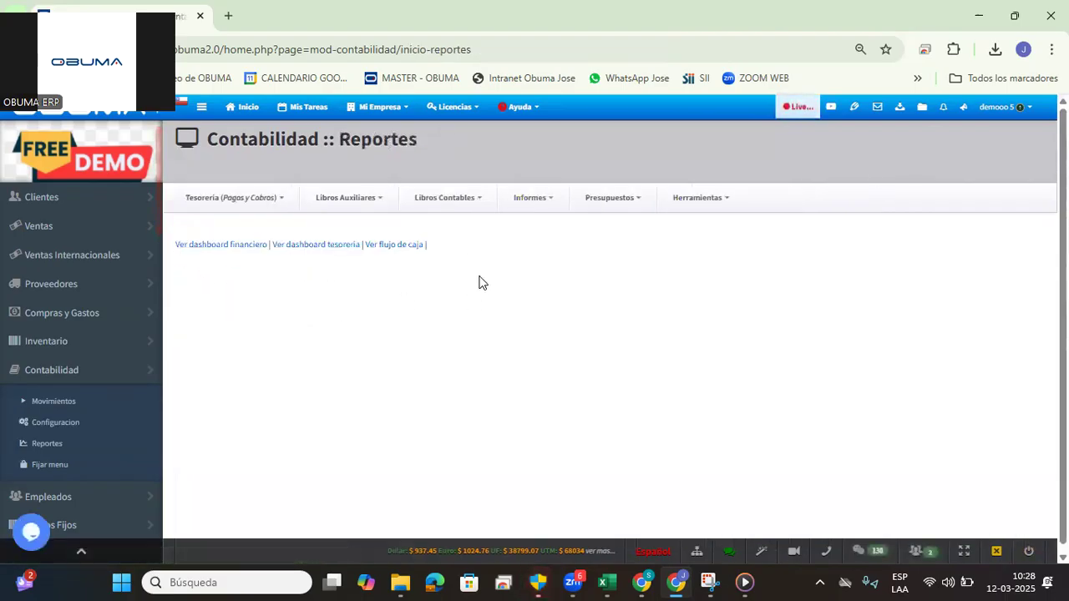
drag(454, 248, 174, 240)
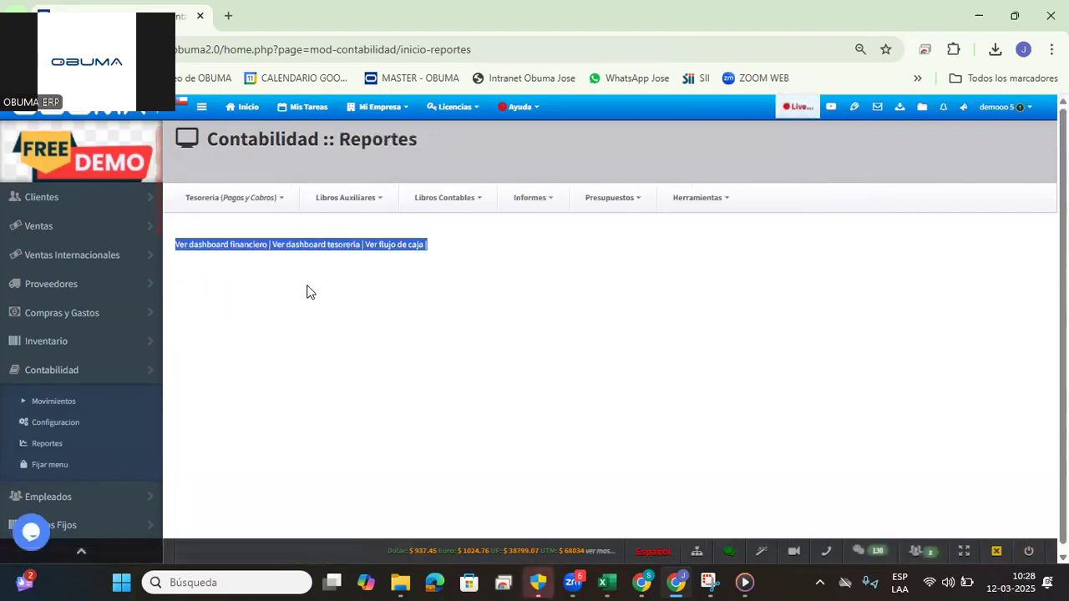
click(347, 321)
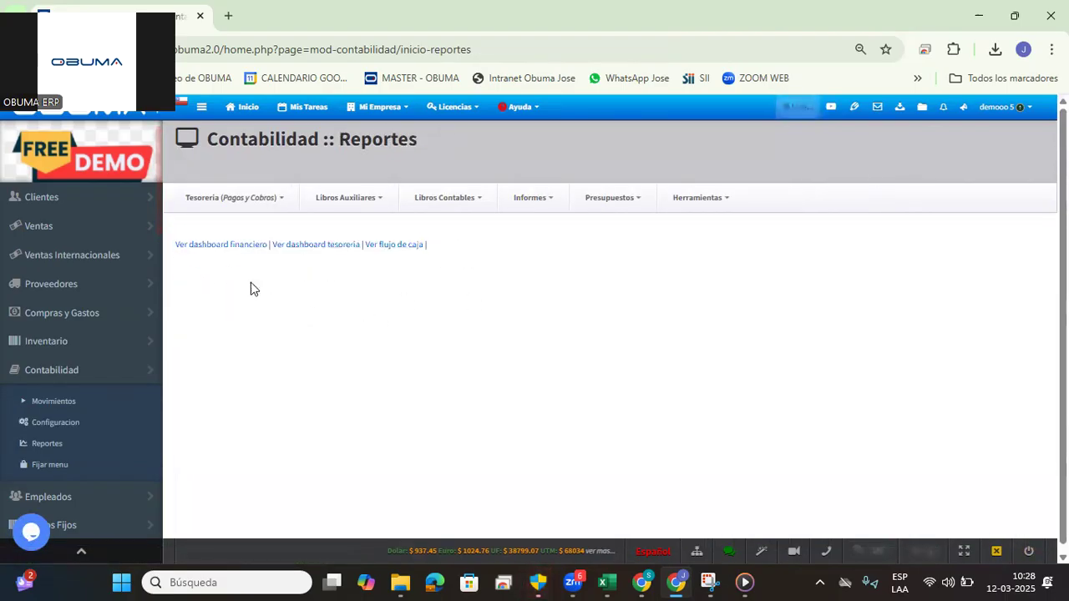
Step: Open the financial dashboard and review the EERR result and the financial indicators
click(223, 246)
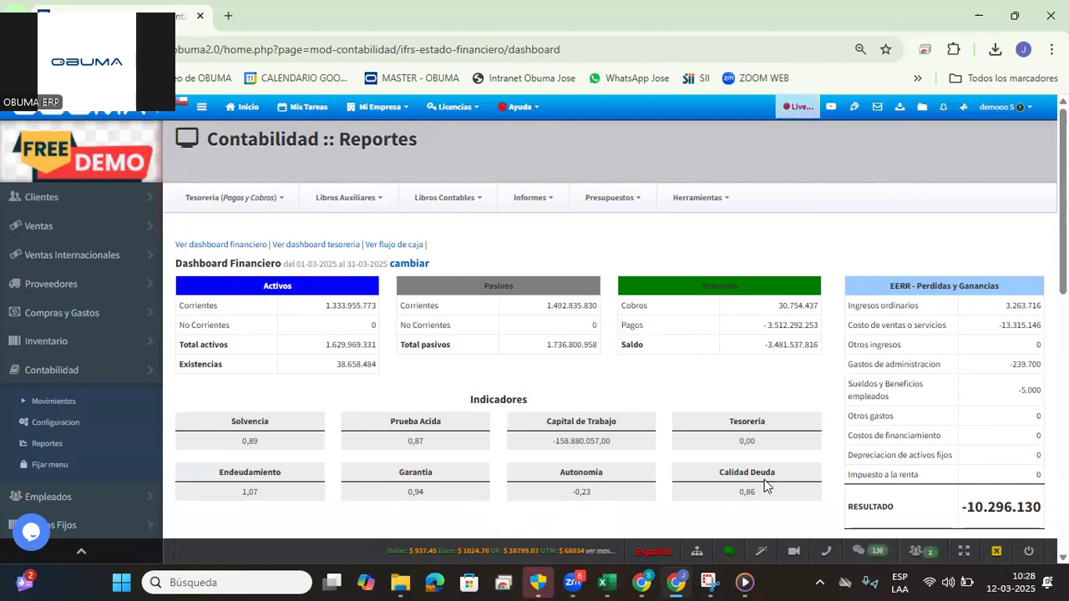
double_click(860, 506)
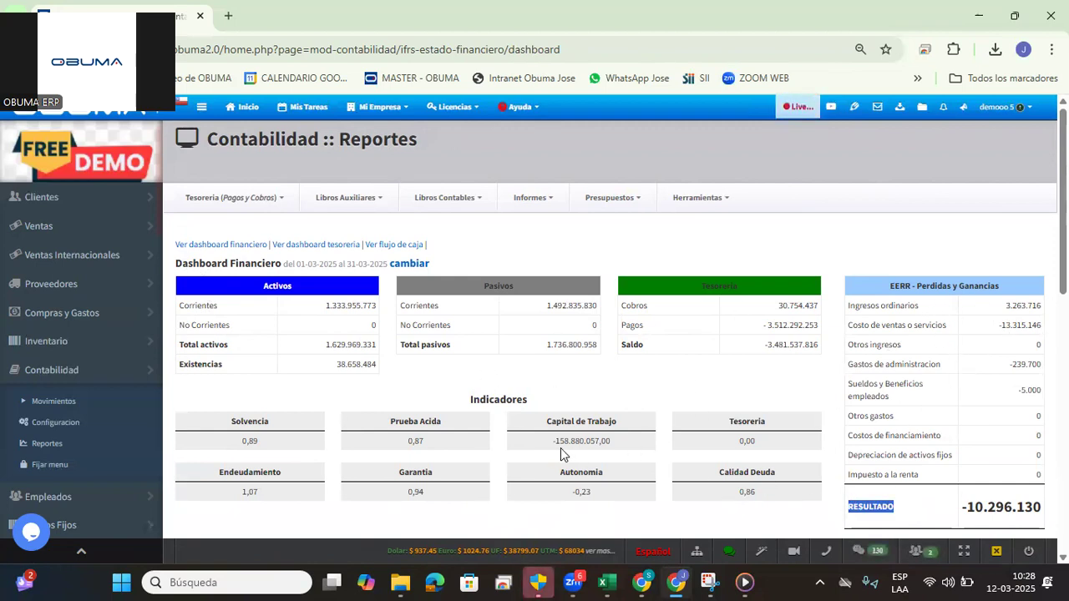
scroll(459, 401, down, 2)
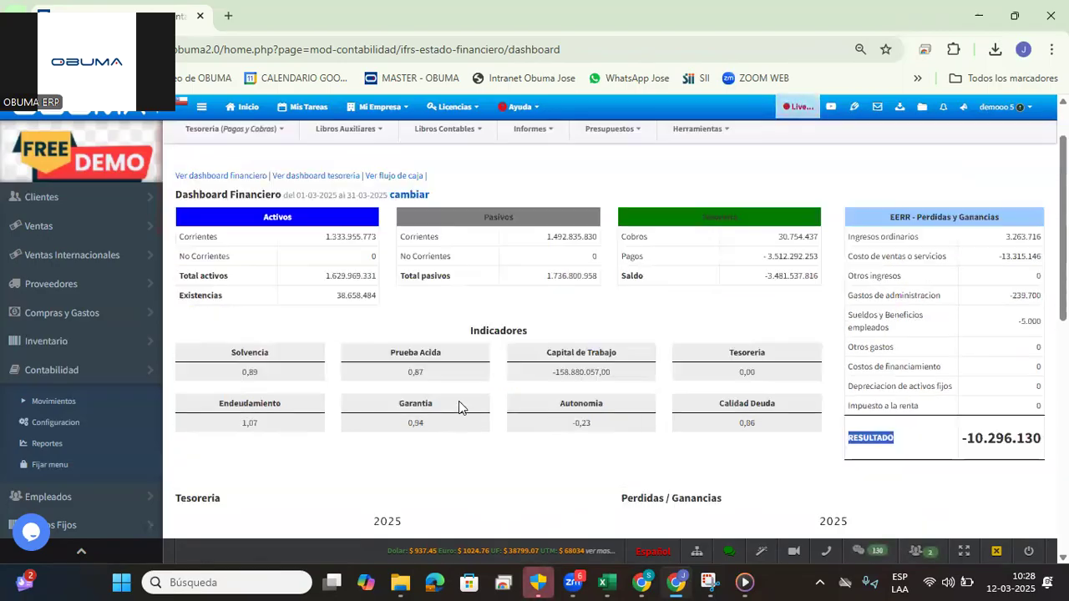
Step: Review the Tesoreria and Perdidas / Ganancias charts for 2025 and the formulas used for the indicators in the financial dashboard
scroll(460, 404, down, 2)
scroll(466, 393, down, 1)
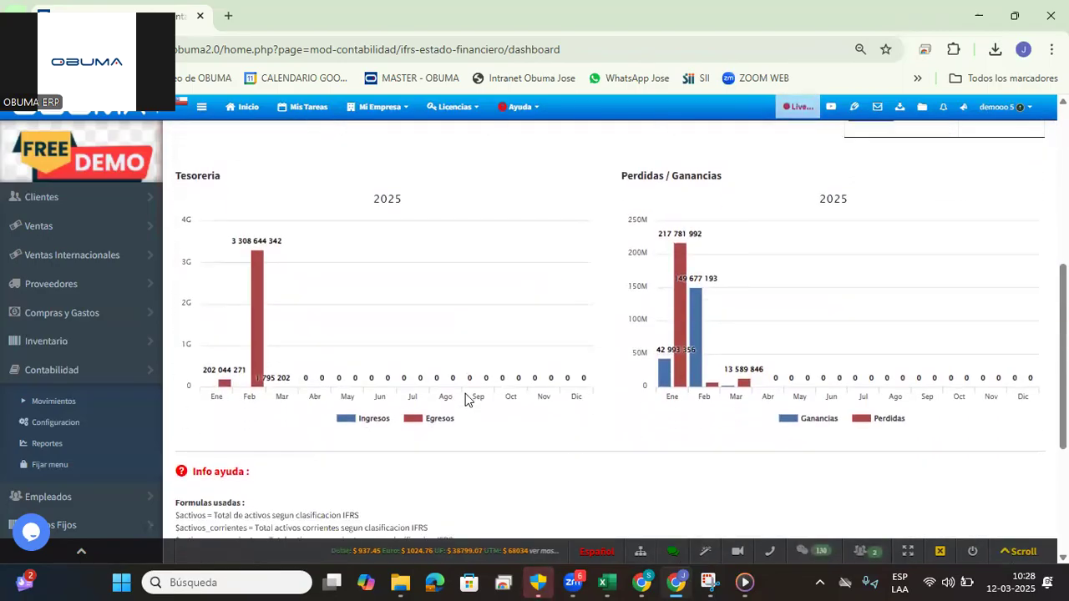
scroll(465, 394, down, 3)
scroll(466, 393, up, 1)
scroll(465, 393, down, 1)
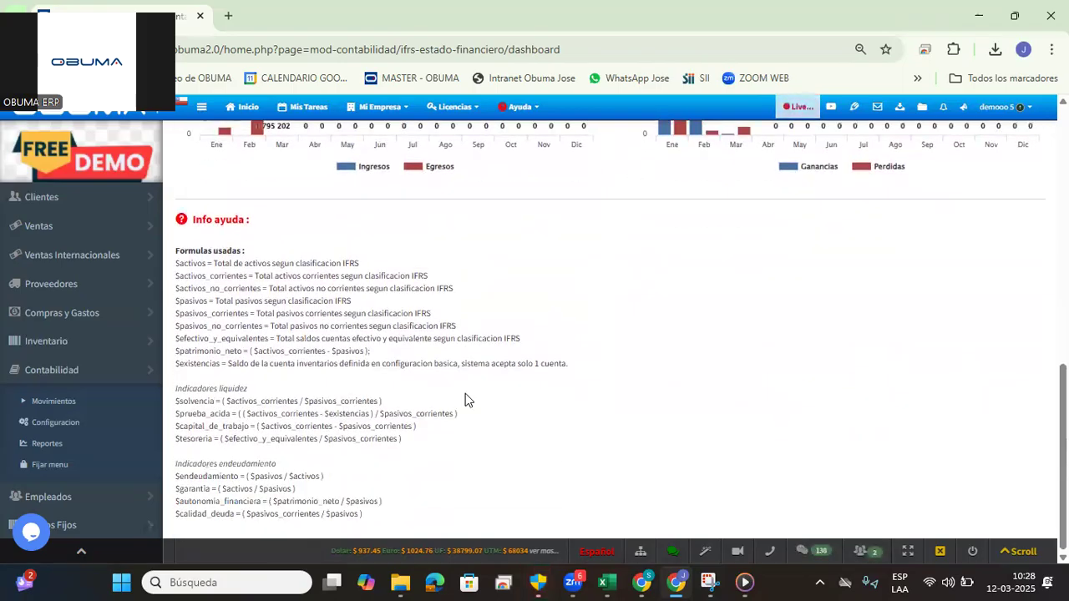
scroll(654, 398, up, 4)
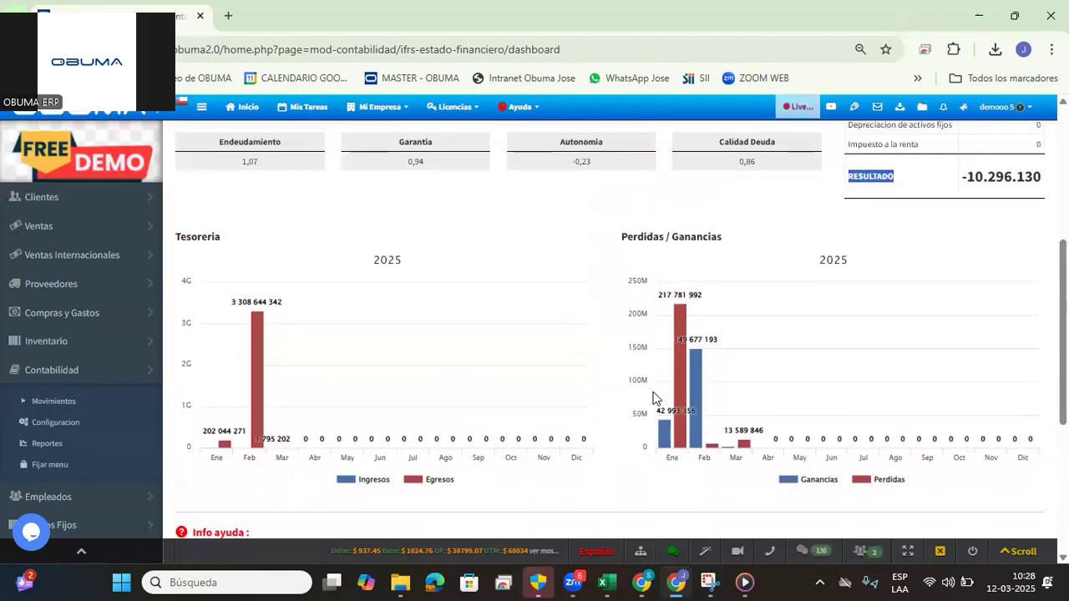
scroll(664, 359, up, 3)
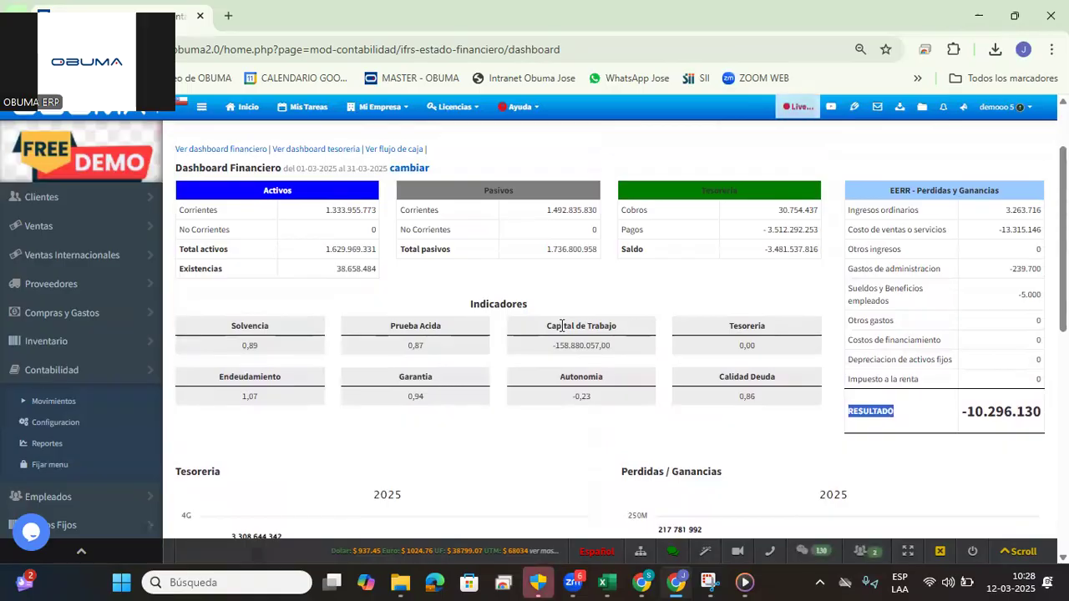
scroll(535, 303, up, 1)
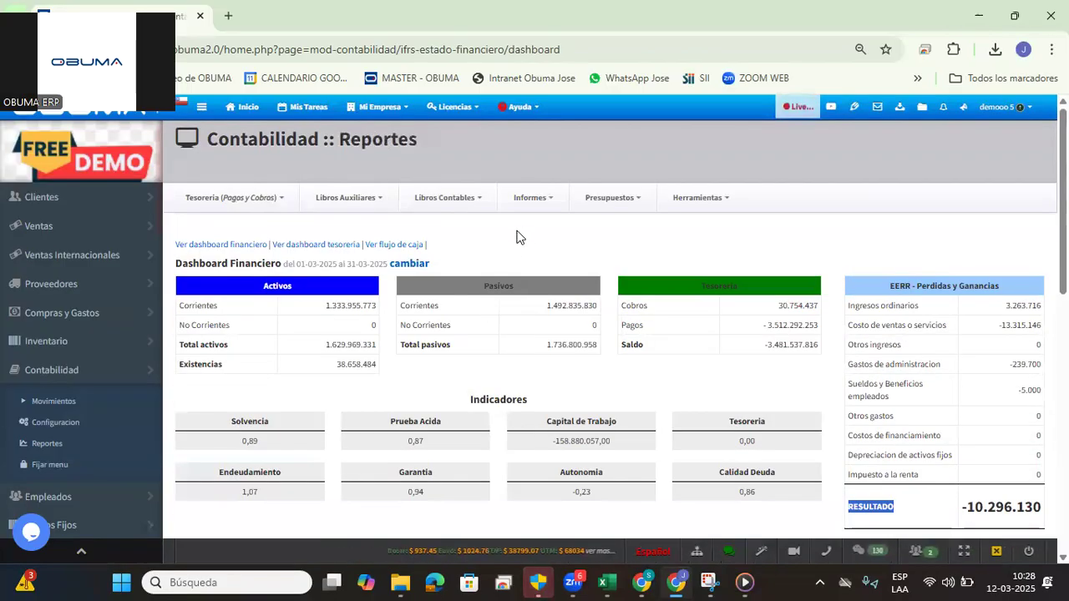
Step: Open the treasury dashboard and examine the monthly Ingresos and Egresos rows of the 2025 global table
click(295, 245)
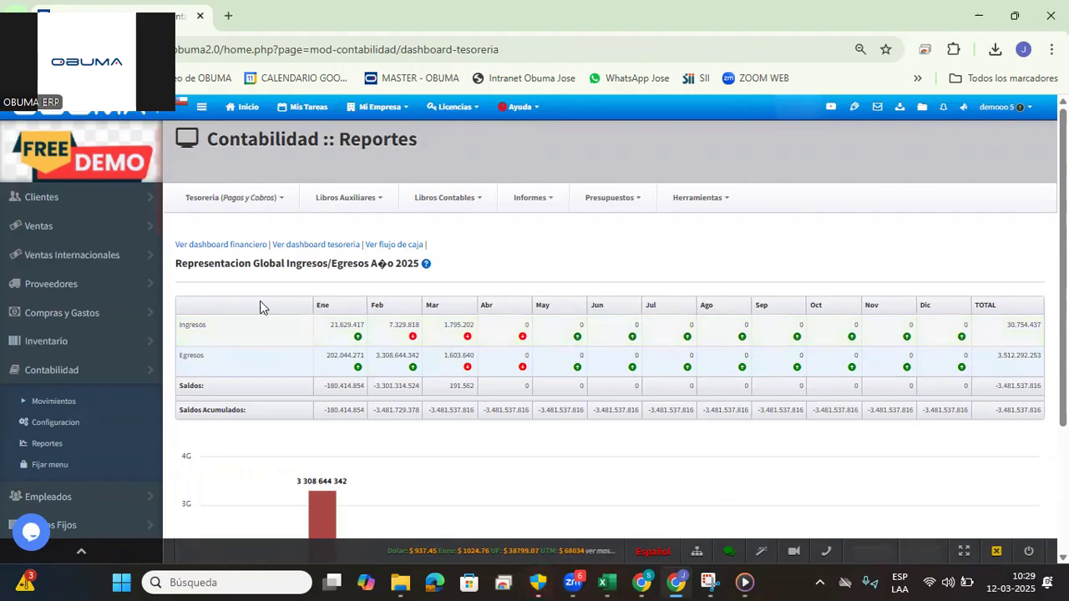
drag(286, 313, 659, 470)
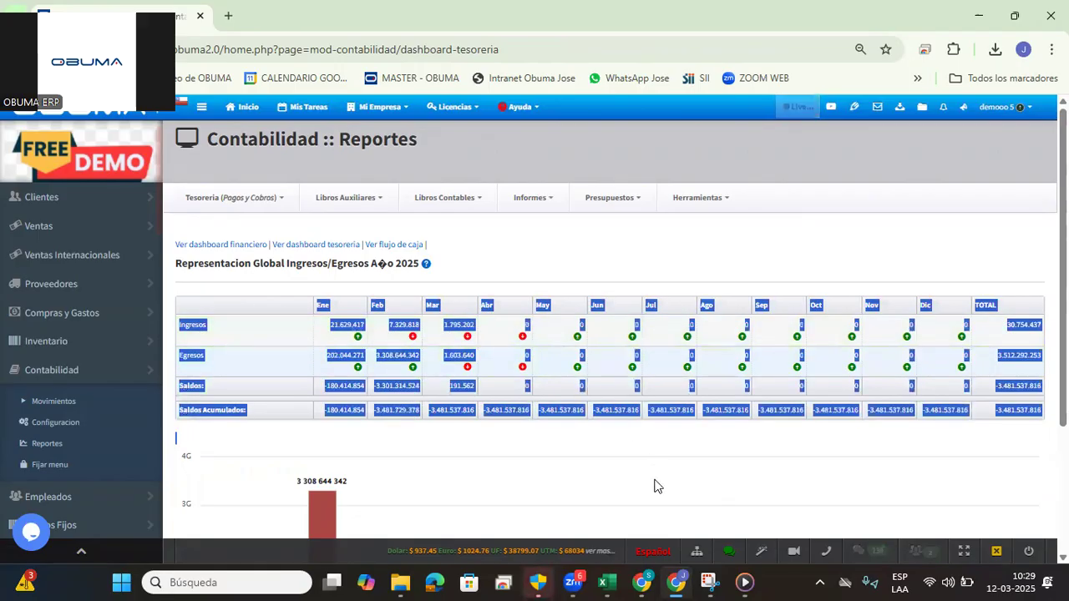
double_click(194, 326)
double_click(190, 356)
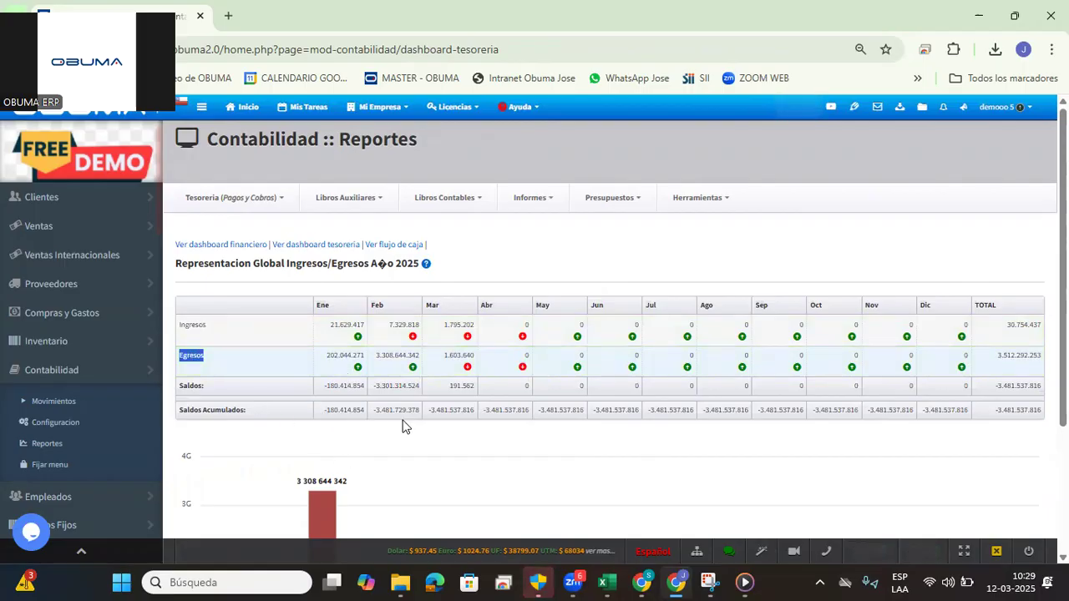
Step: Open the cash flow report for 2025 and review its income, expense and balance sections
click(393, 247)
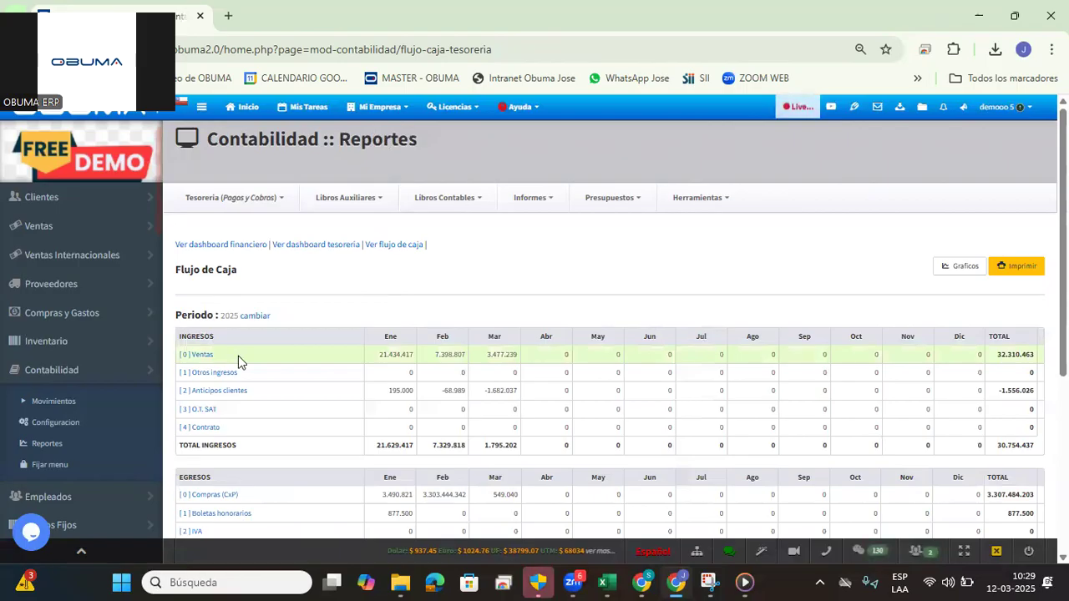
scroll(251, 364, down, 1)
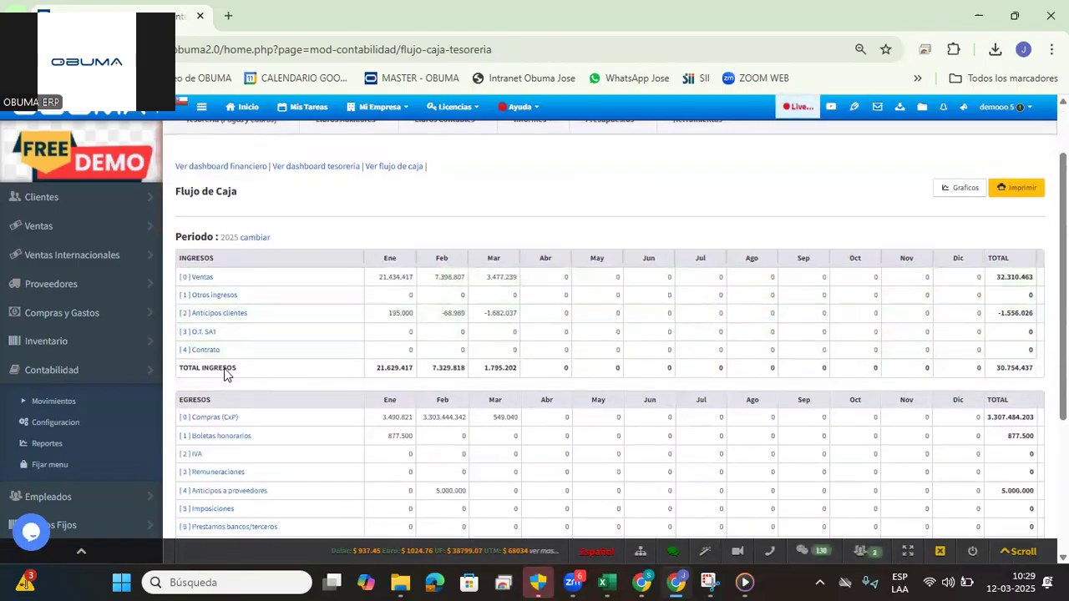
scroll(218, 384, down, 3)
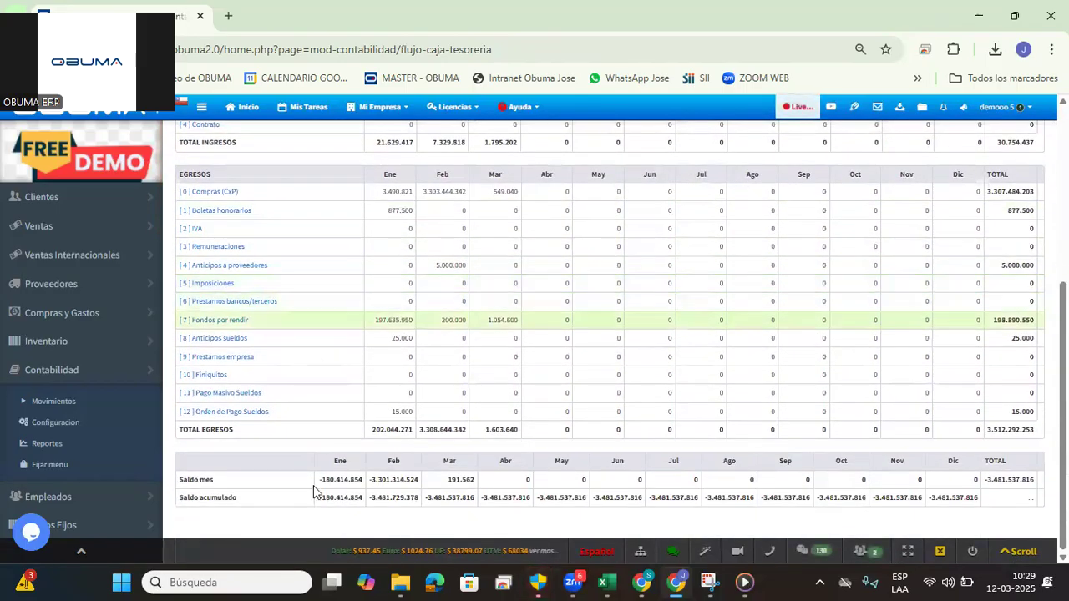
scroll(737, 394, up, 4)
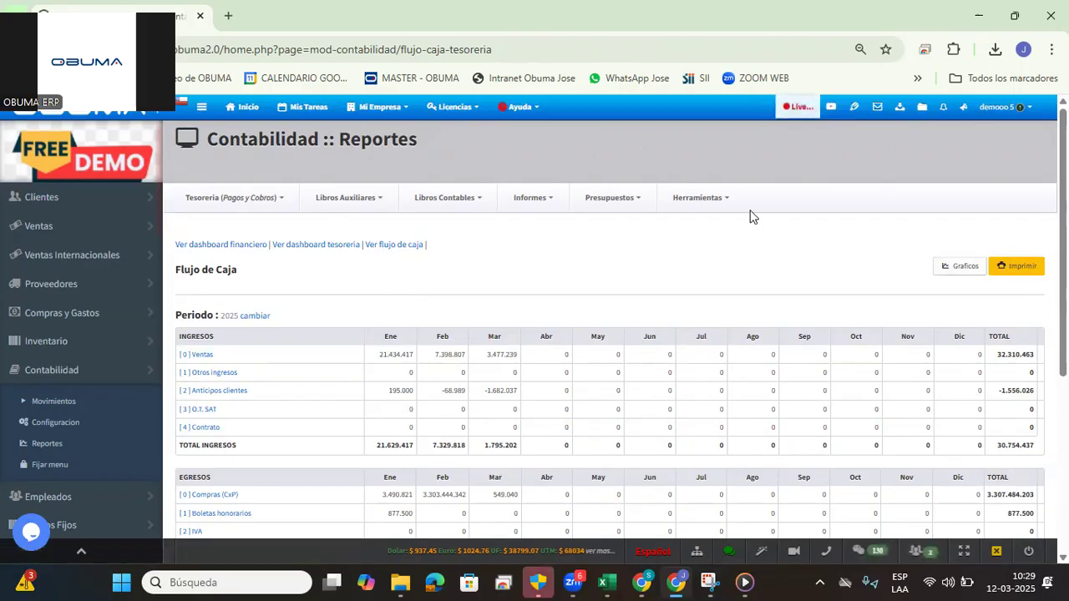
Step: Display the cash flow report with charts and look through the graphs for each income and expense item
scroll(709, 308, down, 2)
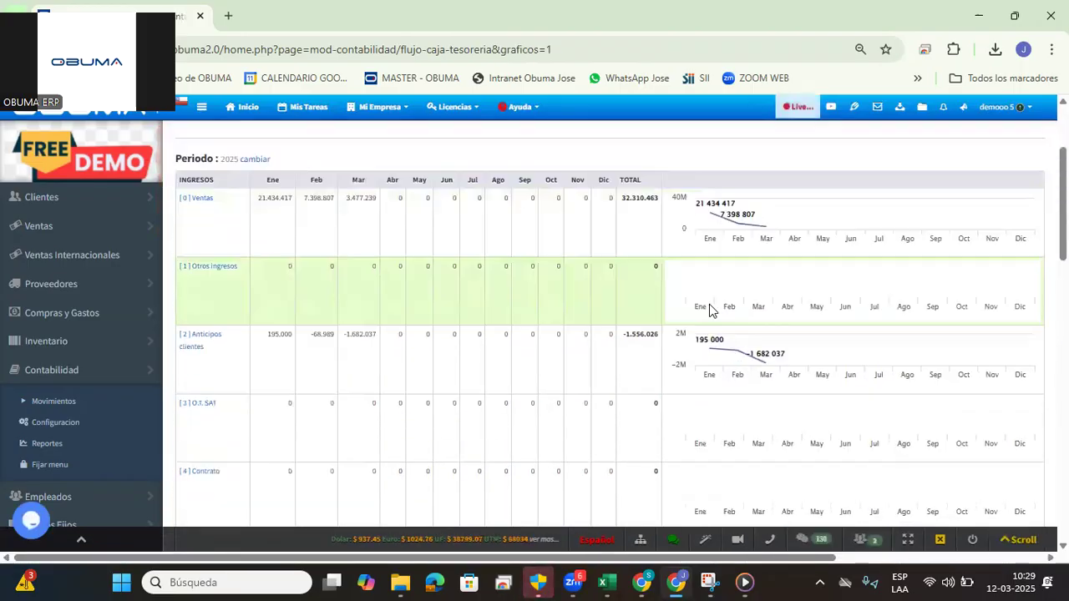
mouse_move(730, 346)
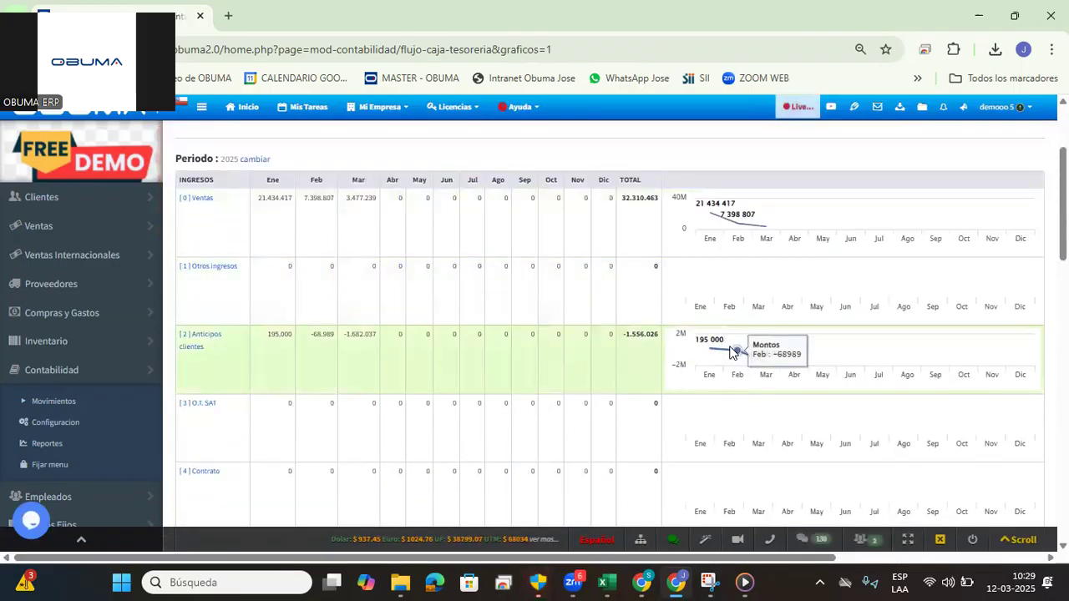
scroll(375, 315, down, 1)
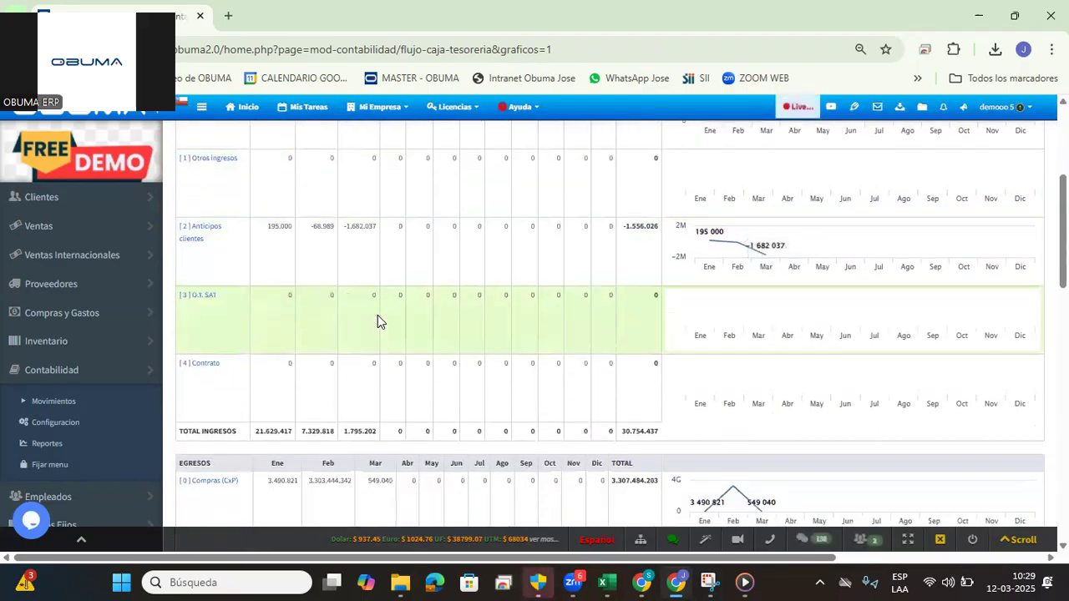
scroll(377, 315, down, 1)
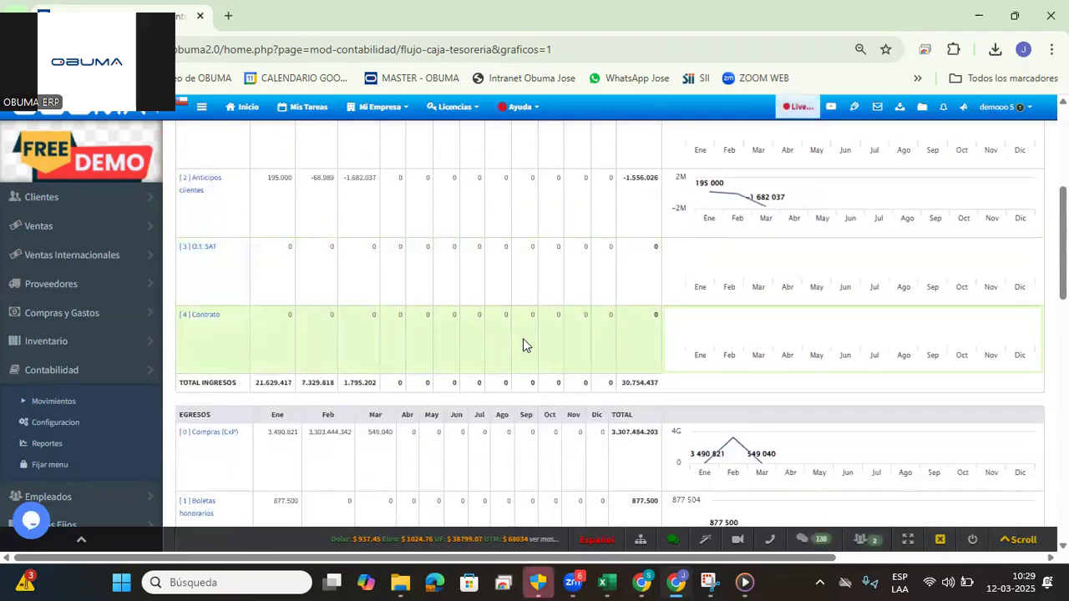
scroll(523, 339, up, 5)
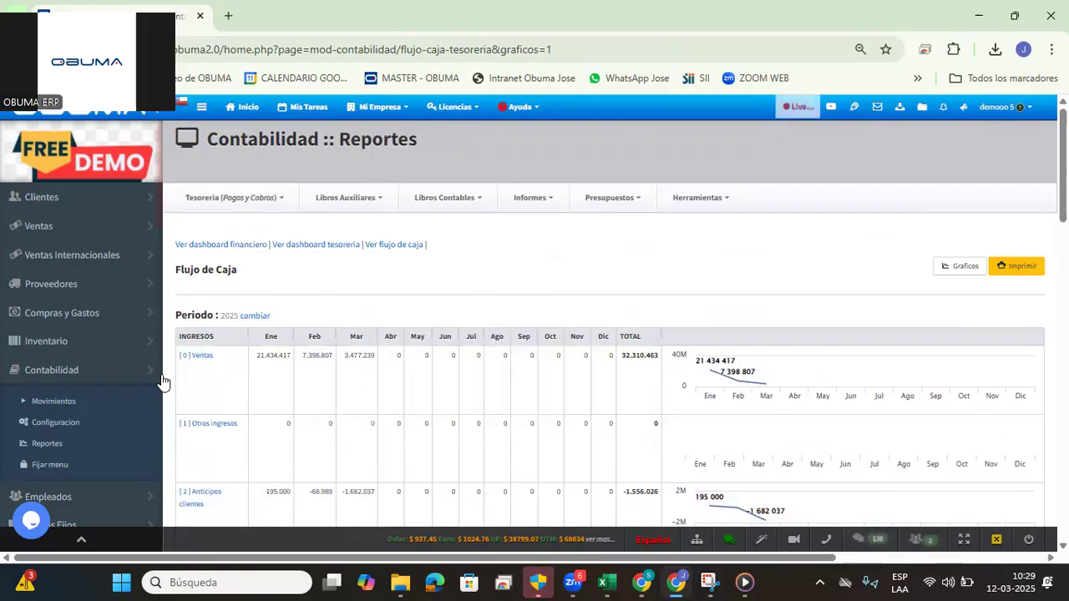
Step: Open the Centros de Costo list in the accounting configuration and point out its title and the Estado column
click(74, 431)
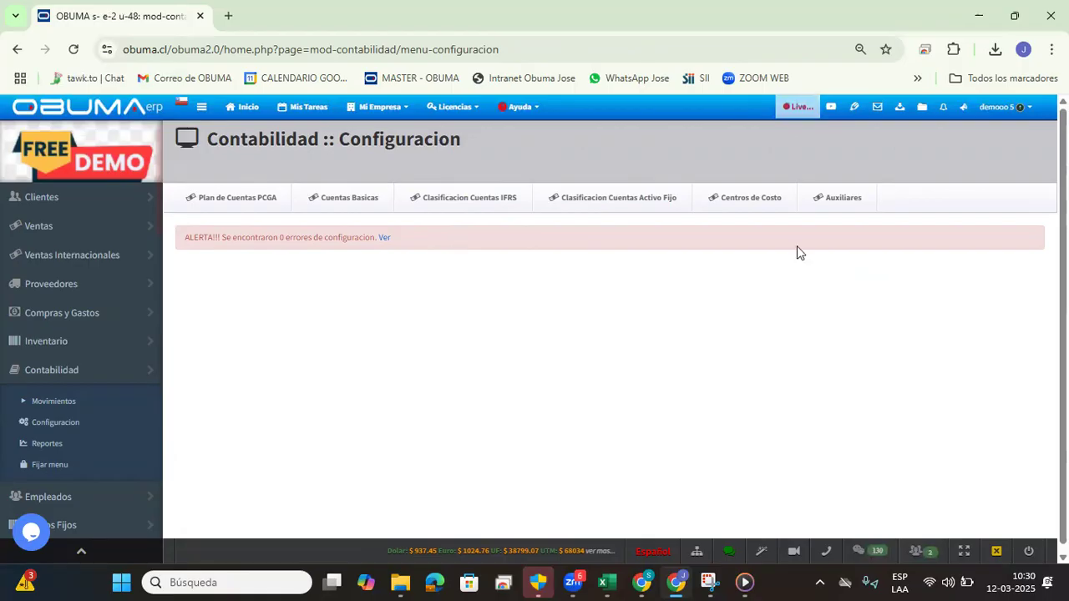
click(737, 206)
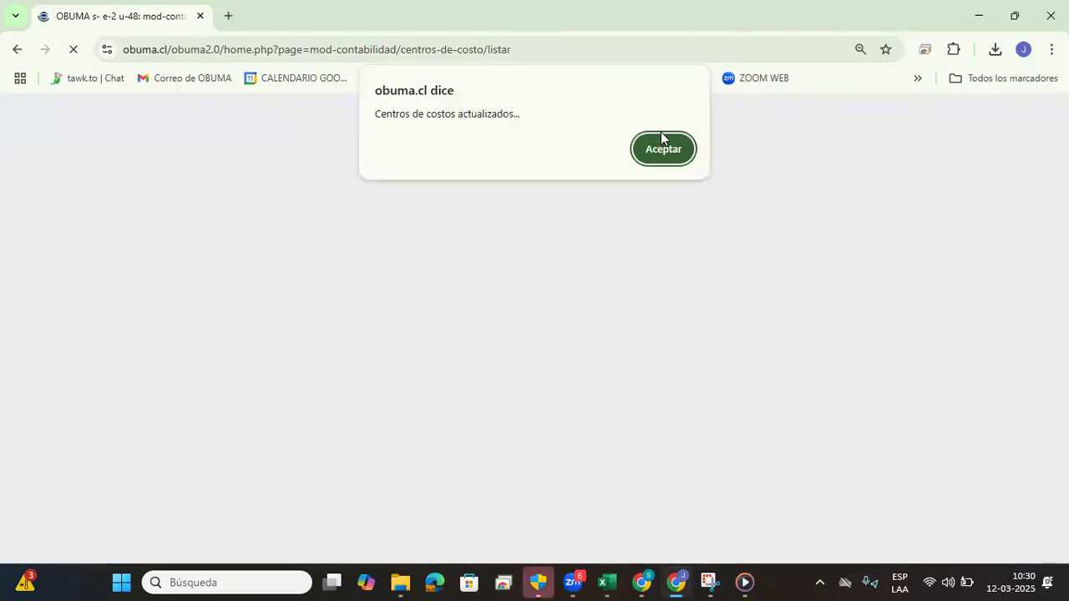
click(662, 144)
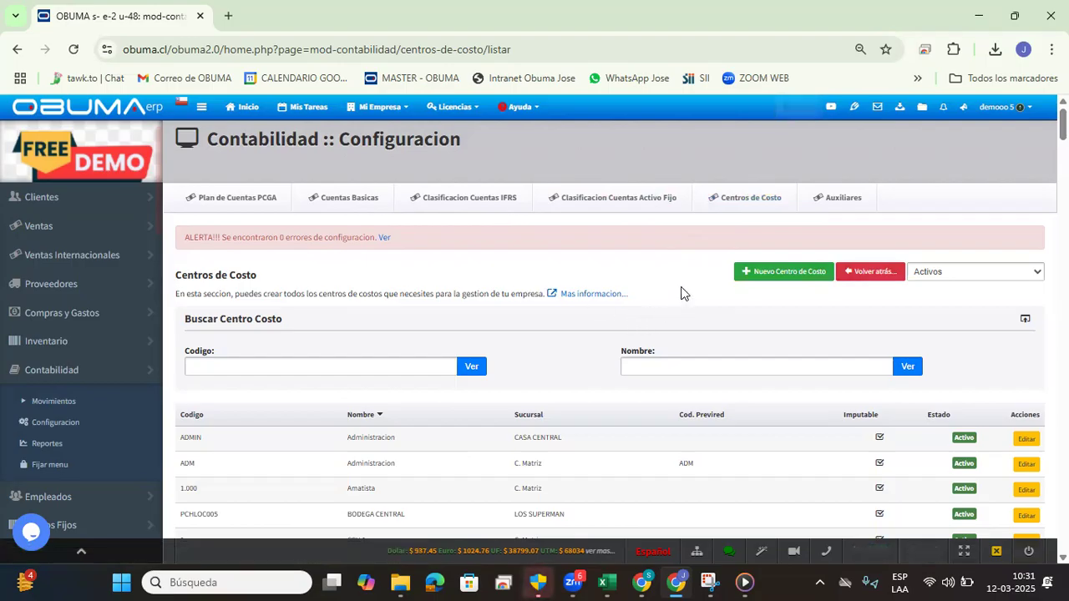
double_click(221, 274)
triple_click(221, 274)
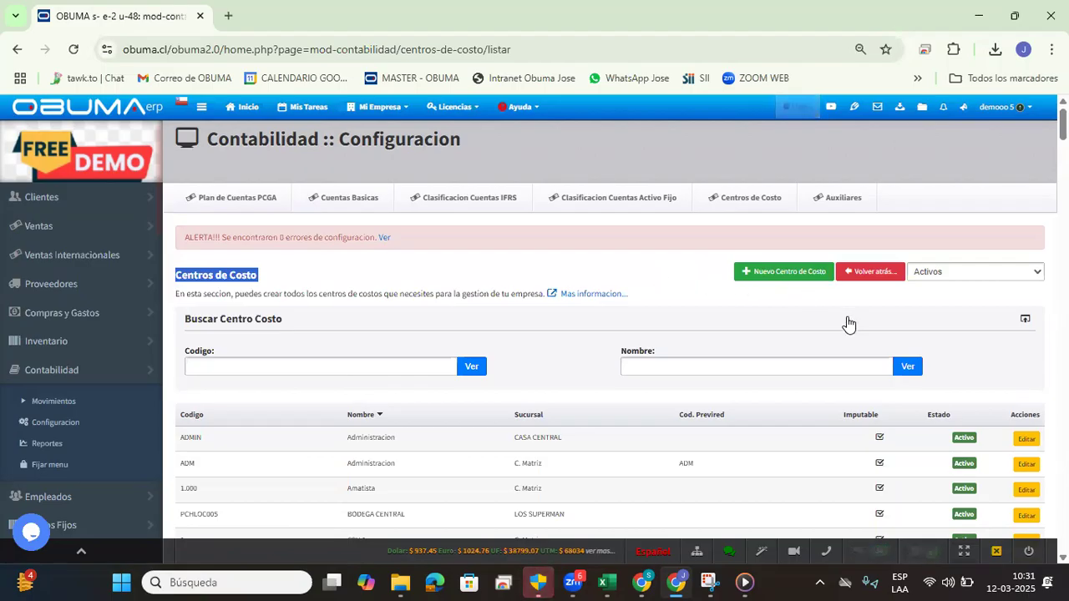
scroll(783, 337, down, 2)
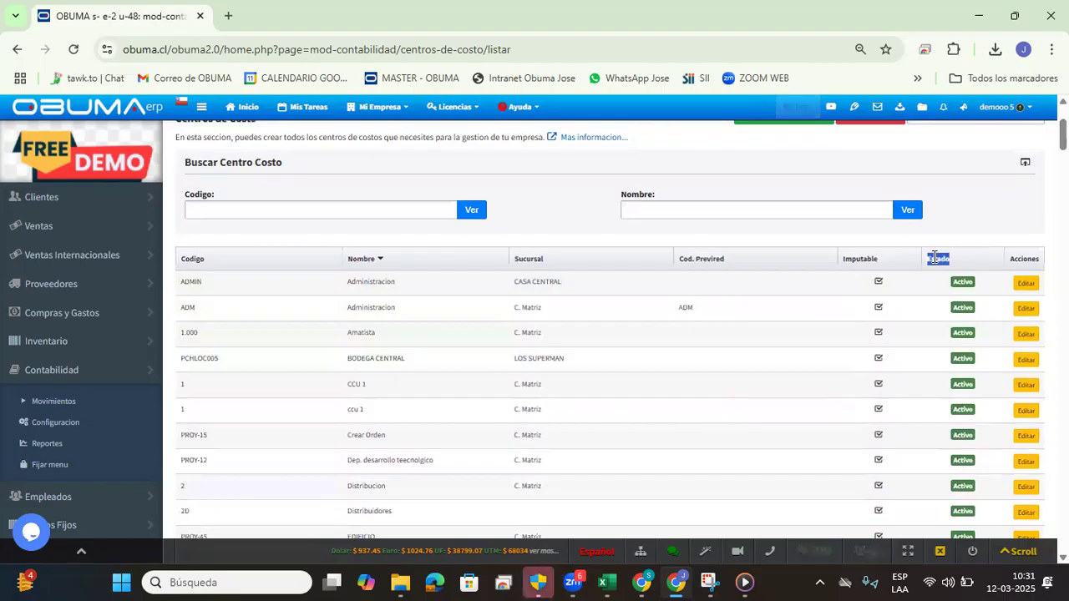
Step: Set the cost centre BODEGA CENTRAL (PCHLOC005) to Inactivo, save the edit and check the active list
click(552, 217)
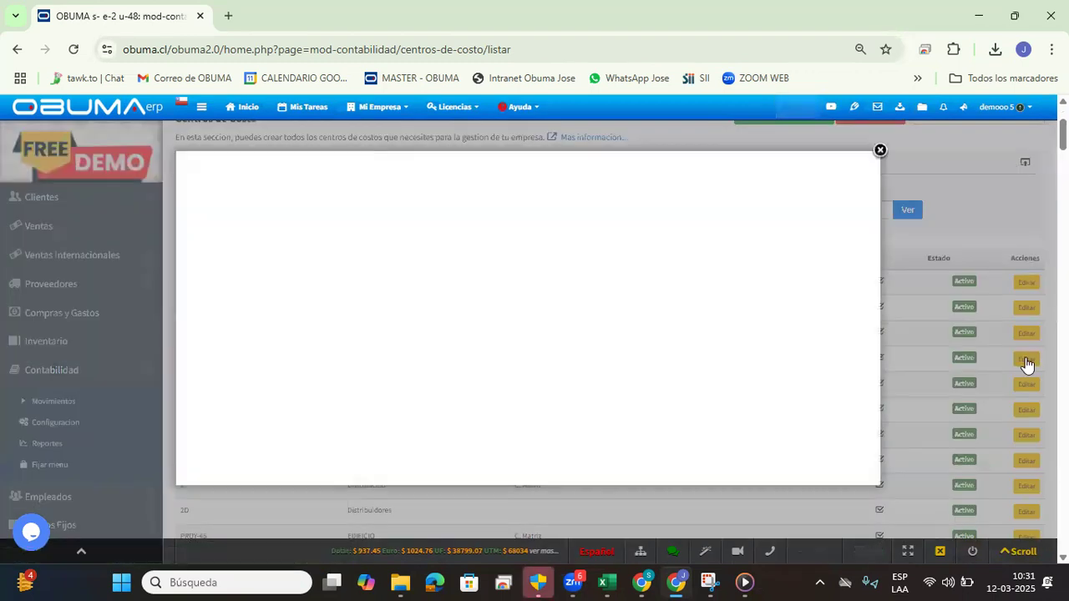
click(570, 247)
click(577, 285)
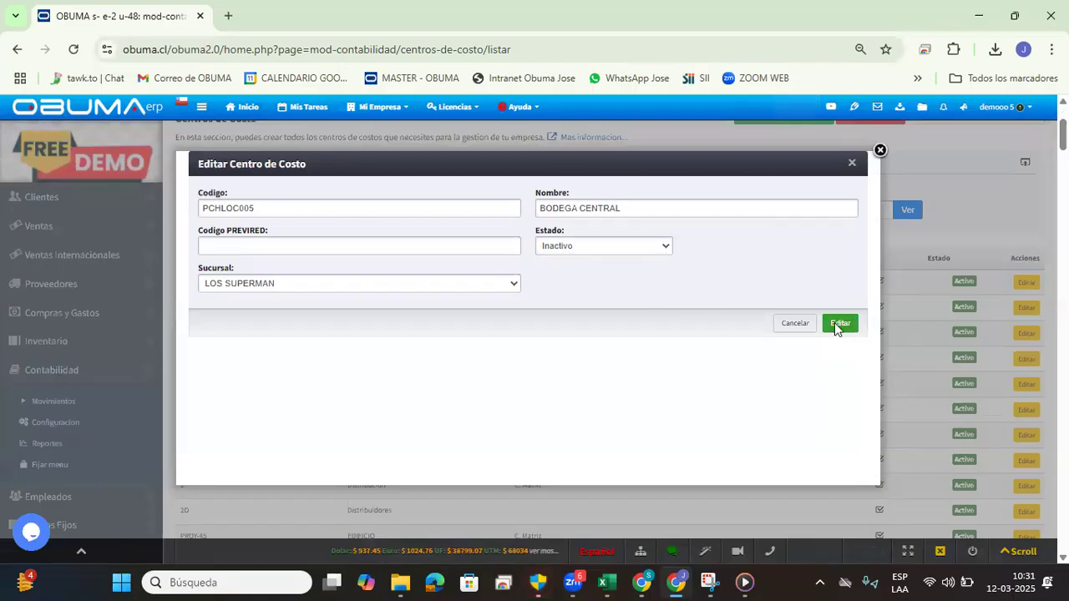
click(837, 325)
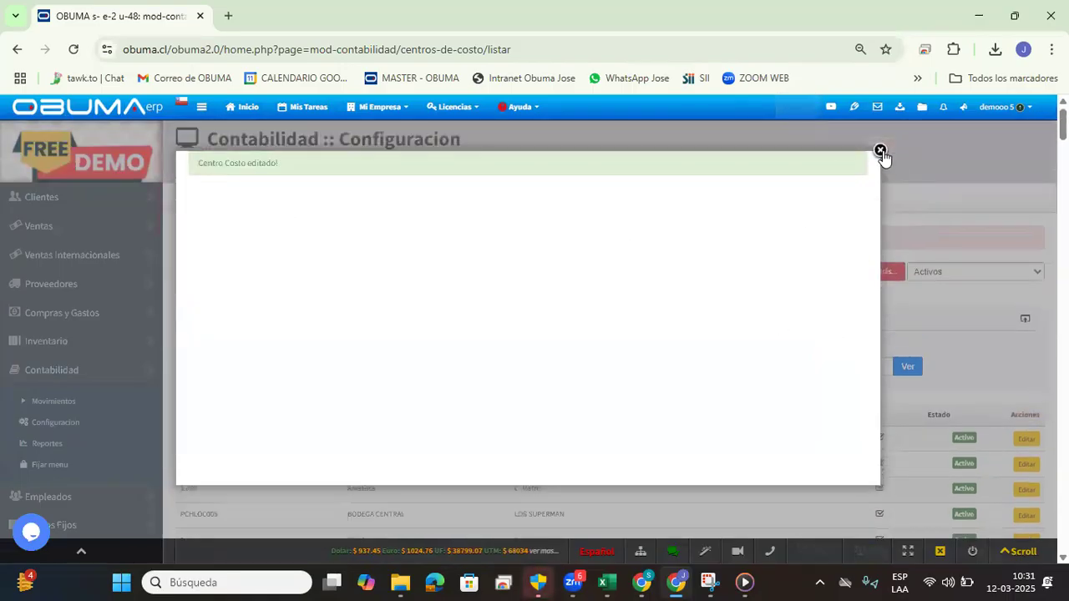
click(881, 151)
scroll(578, 293, down, 2)
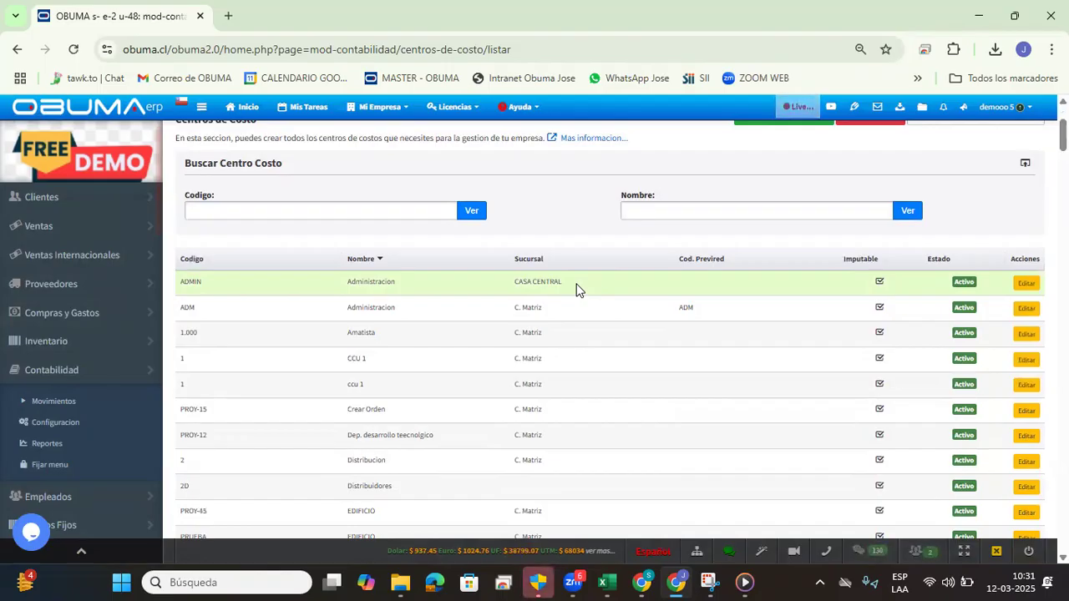
scroll(501, 330, down, 4)
scroll(673, 310, up, 6)
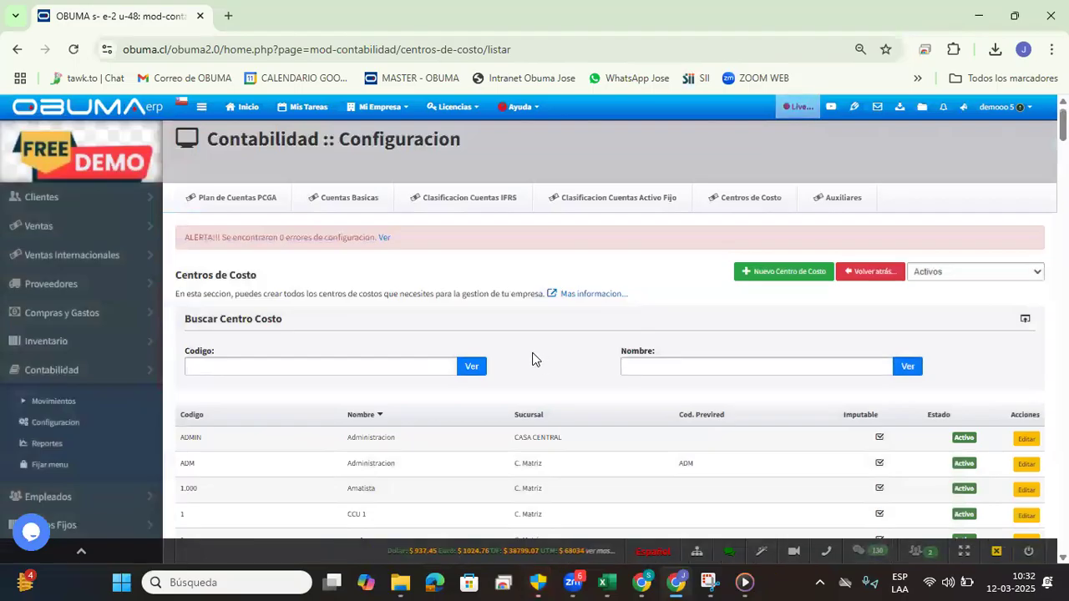
Step: Filter the cost centres by inactive status, then return to the active list and look through it
click(945, 271)
click(938, 311)
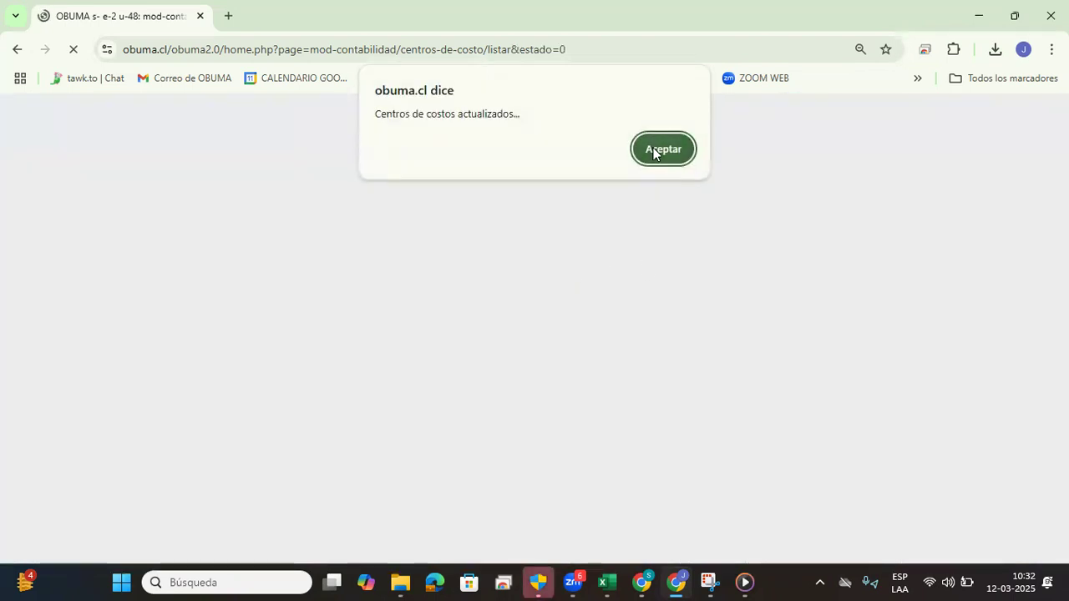
click(654, 150)
scroll(470, 296, down, 3)
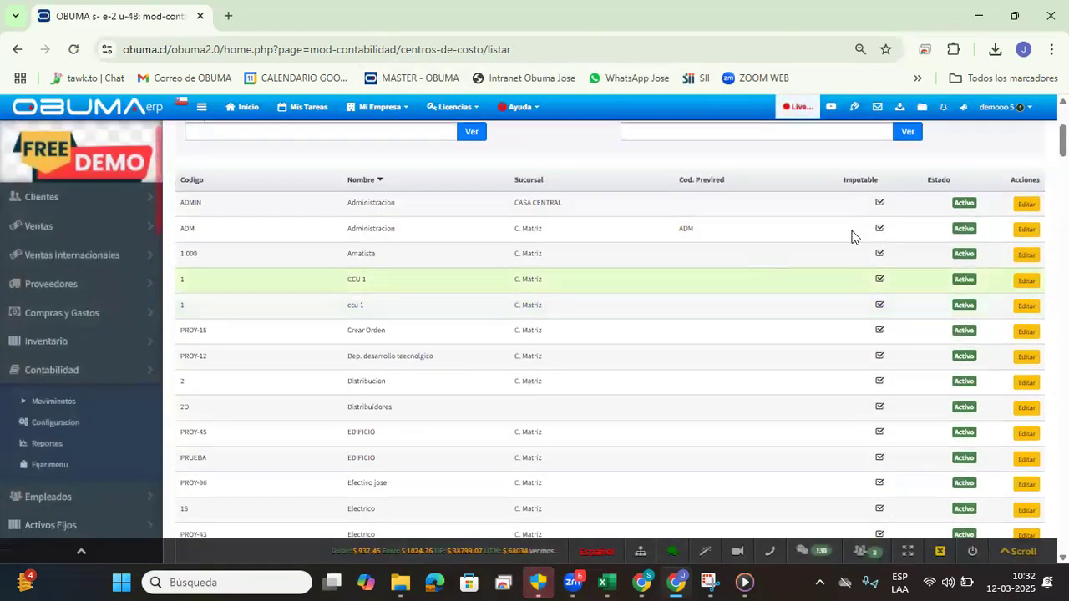
scroll(558, 292, down, 5)
scroll(559, 291, up, 8)
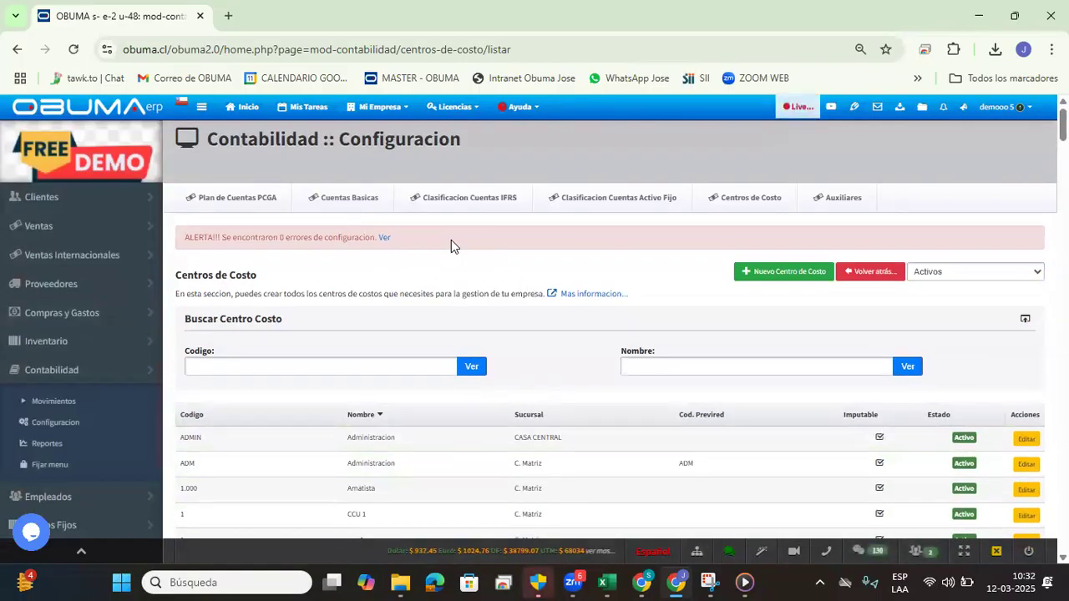
Step: Open the Contabilidad movements and view the Cobros options, Facturas and Anticipos Clientes
click(75, 404)
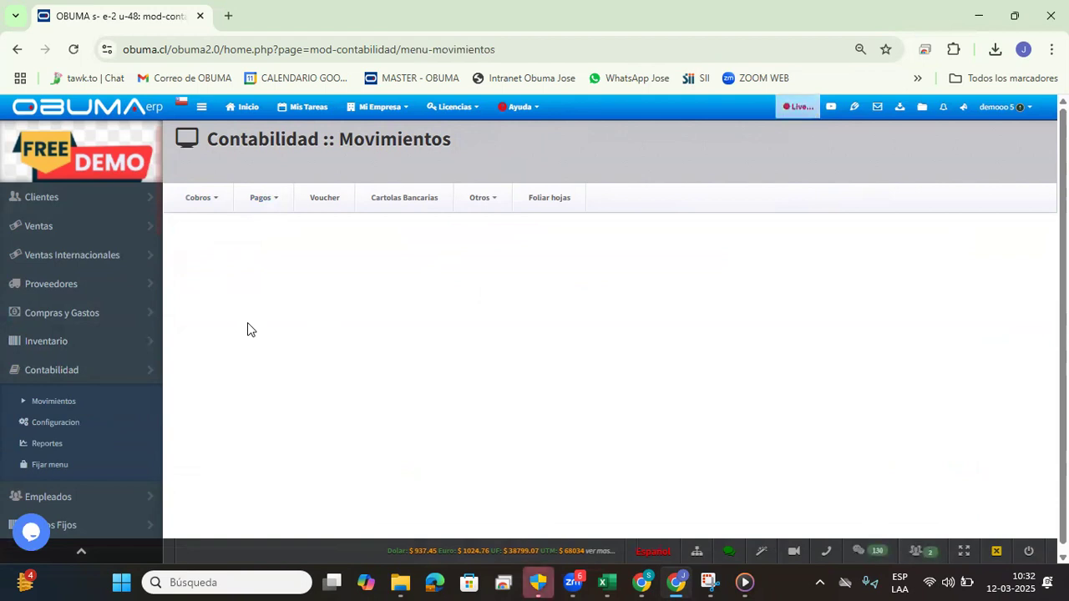
click(214, 204)
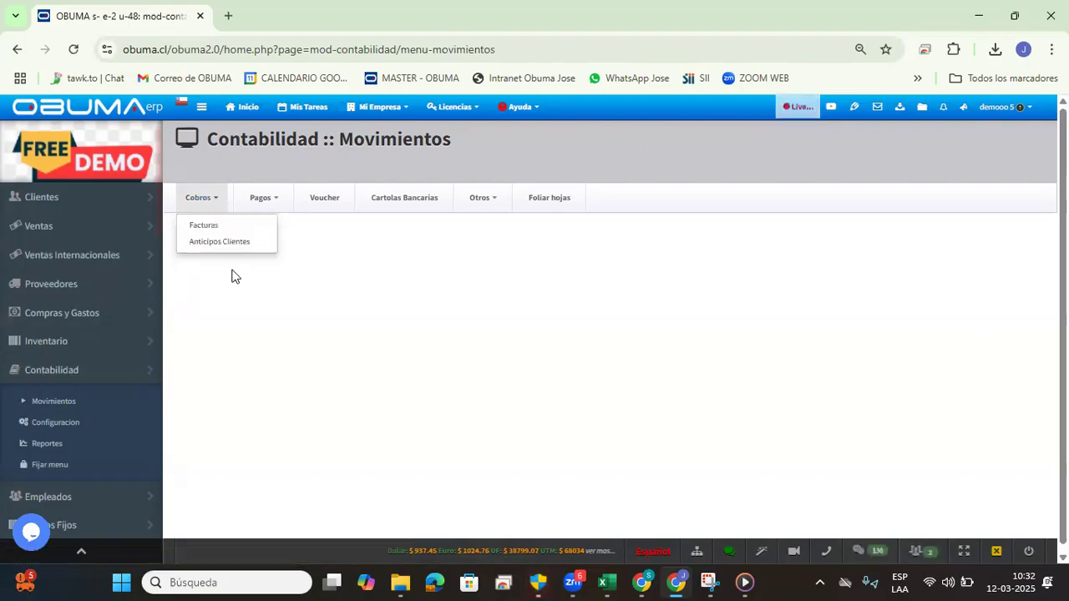
click(288, 353)
Step: Look through the Ventas and Clientes modules and go to the clients' Facturas por Cobrar
click(80, 232)
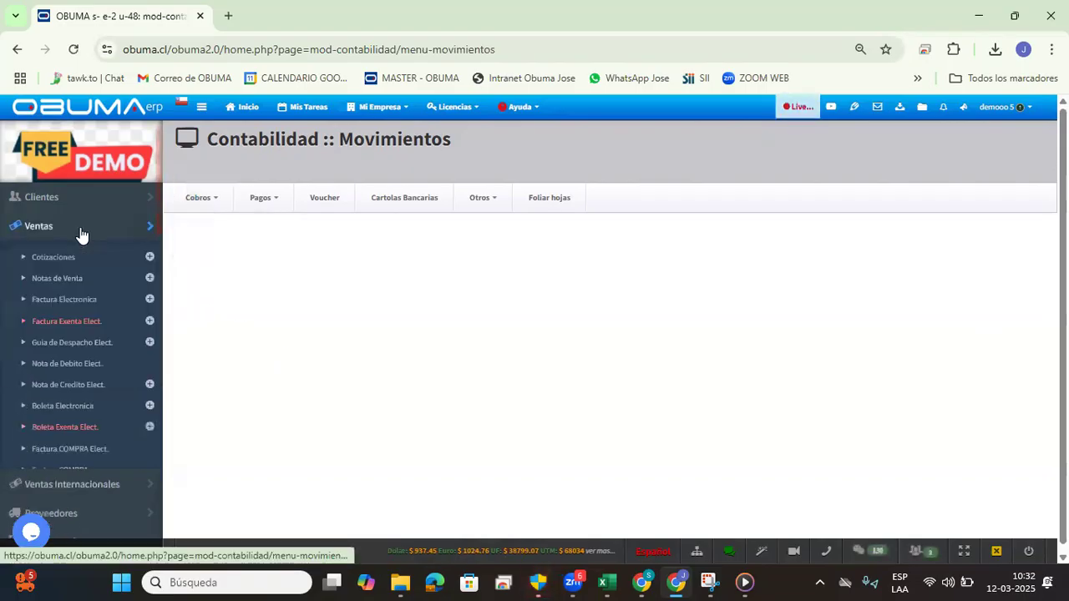
click(89, 206)
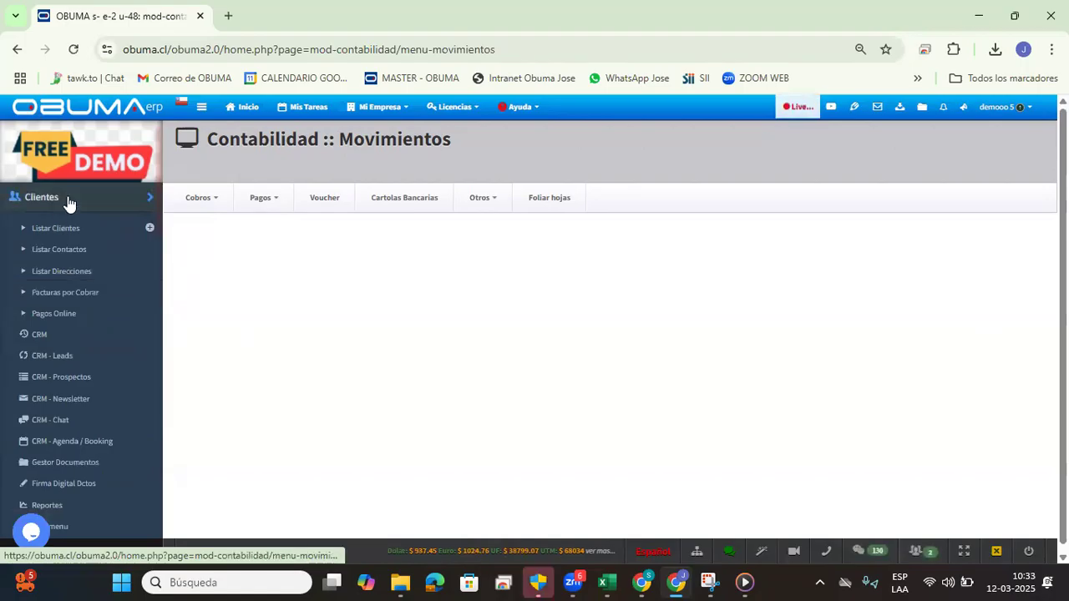
click(94, 293)
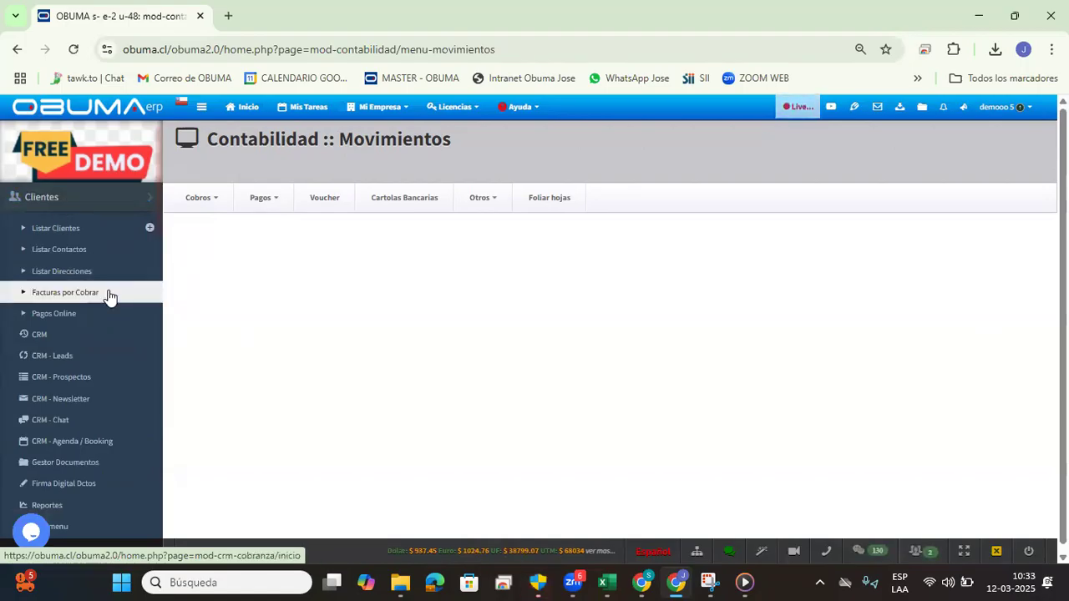
Step: Open the customer Facturas under Cobros and look over the Documentos por Cobrar page and its Tesorería options
click(208, 205)
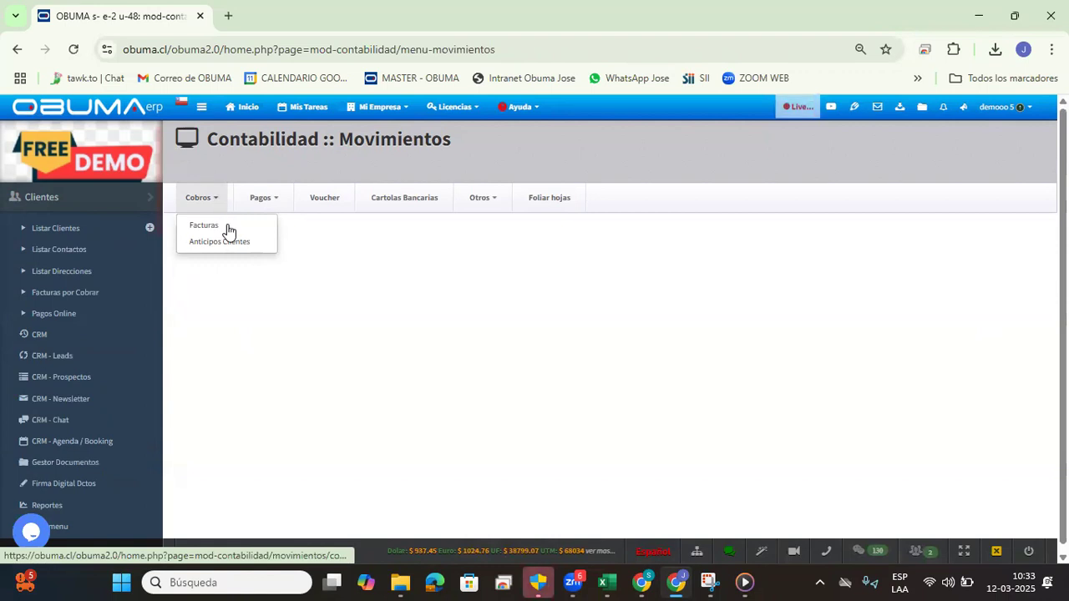
click(222, 225)
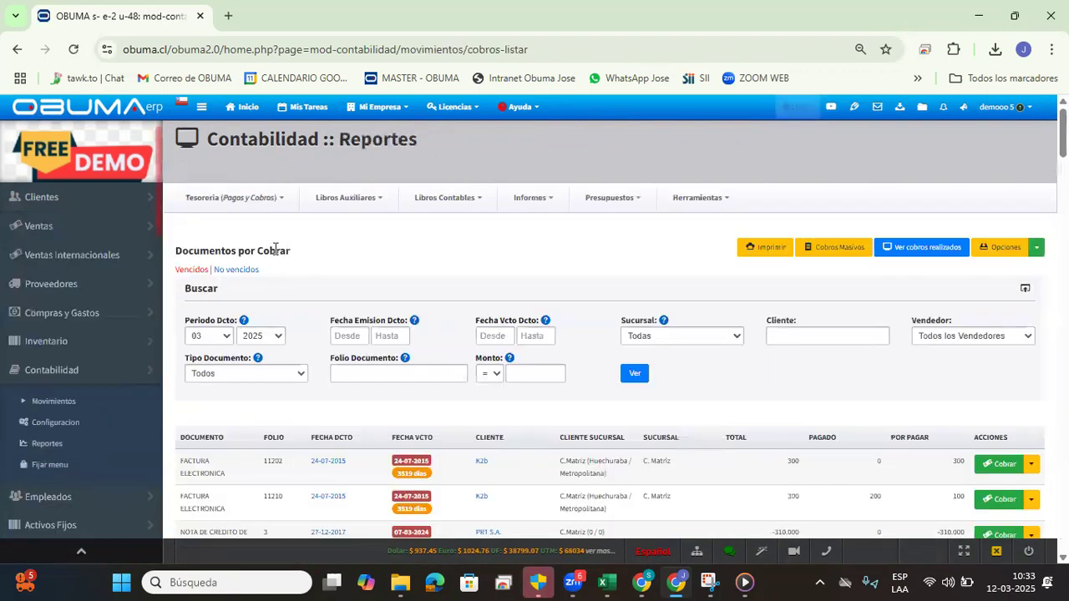
drag(182, 251, 292, 252)
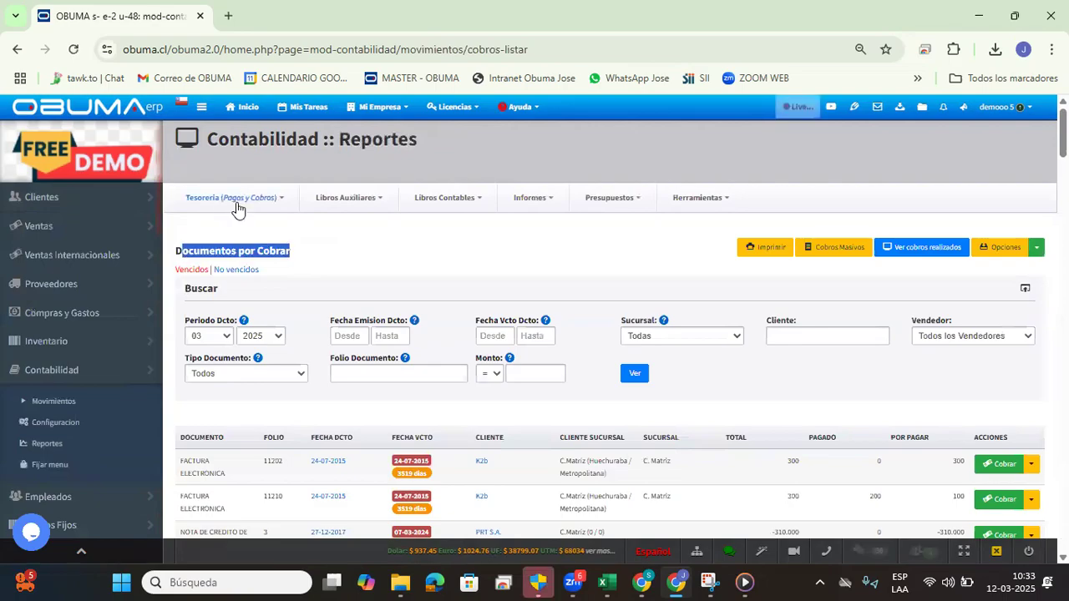
click(237, 201)
click(254, 210)
click(257, 210)
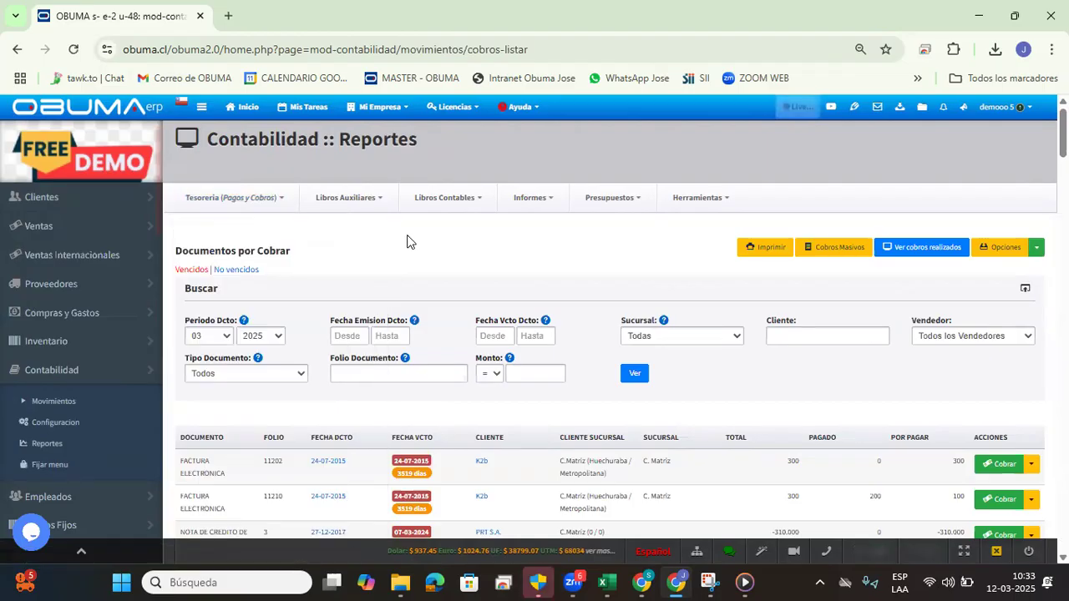
mouse_move(281, 215)
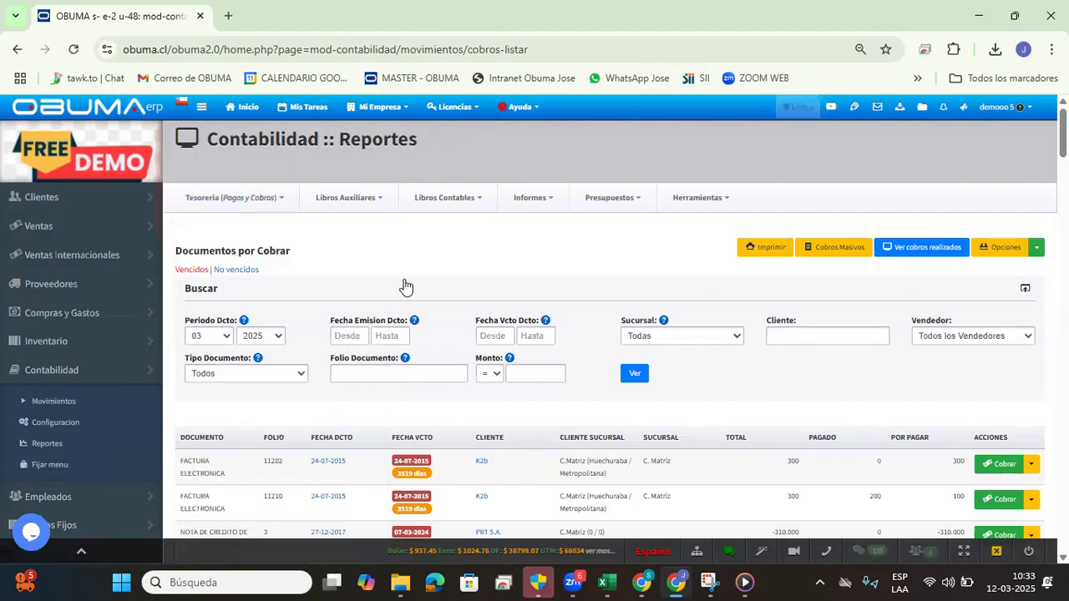
scroll(405, 286, down, 1)
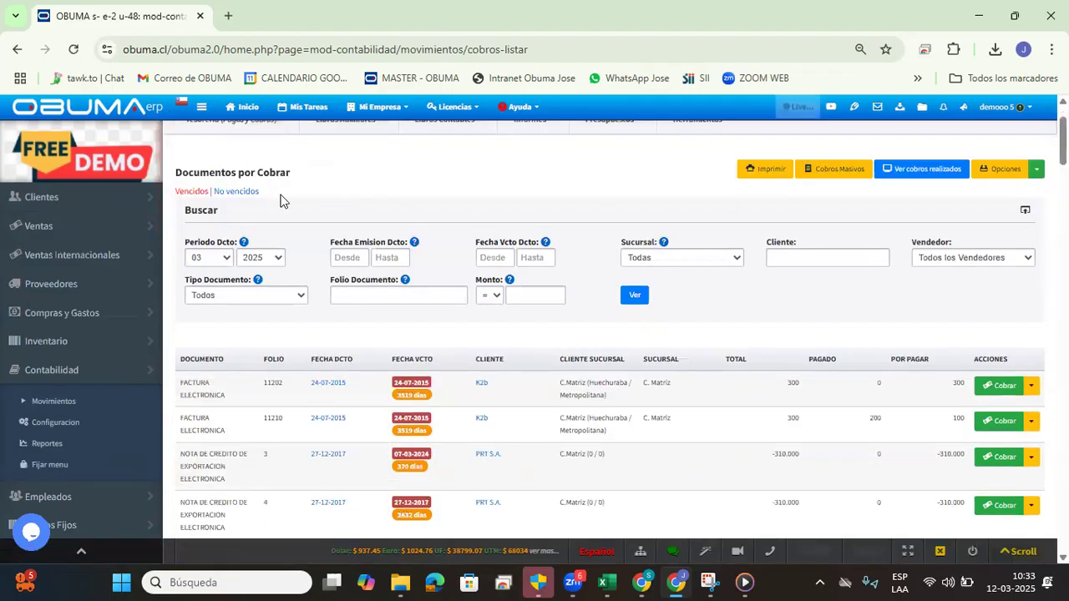
scroll(325, 241, up, 1)
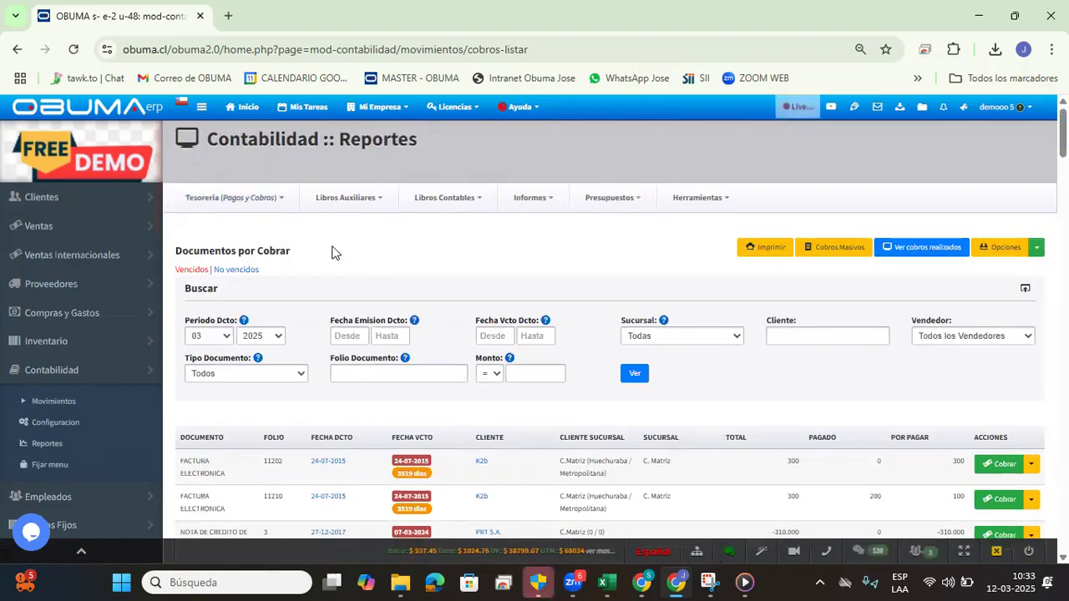
Step: List the overdue receivable documents (Vencidos), then switch the list to No vencidos
click(185, 271)
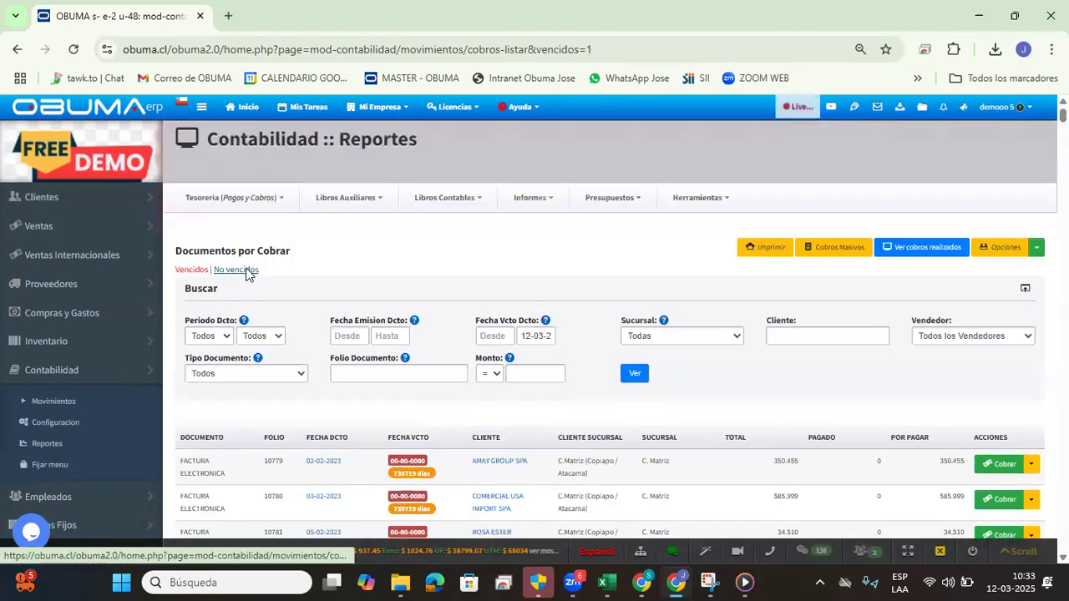
click(248, 276)
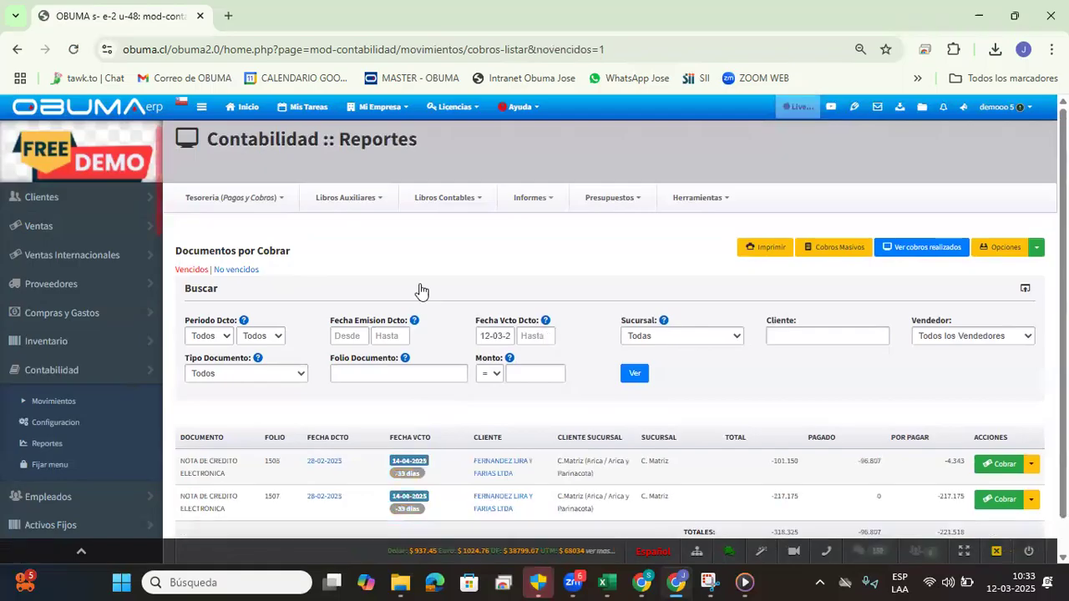
scroll(519, 359, down, 1)
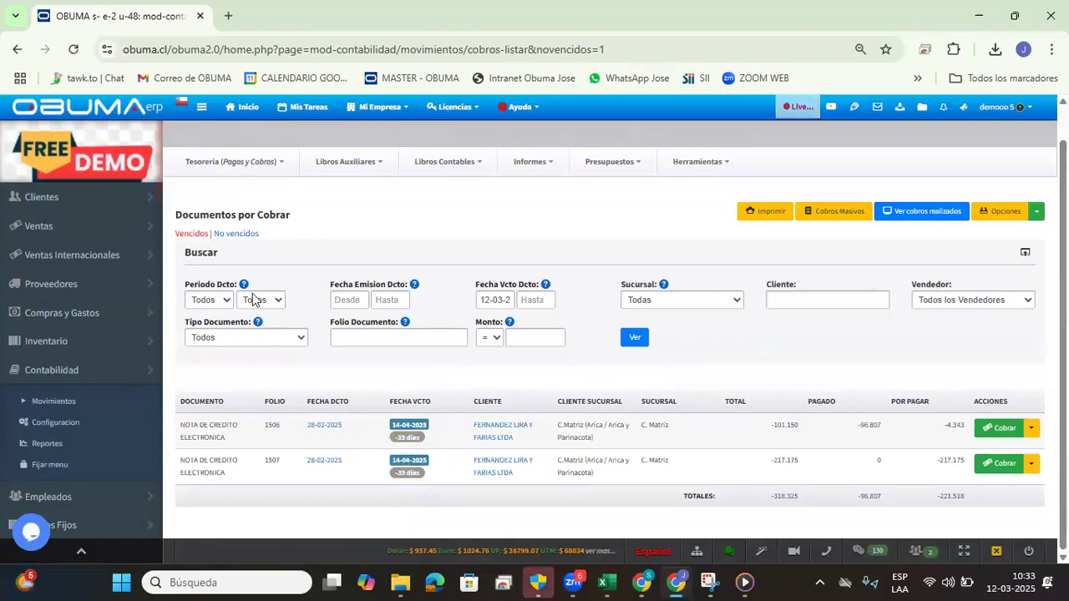
Step: Search the receivable documents for the year 2024 and look through the list down to its totals
click(209, 300)
click(275, 301)
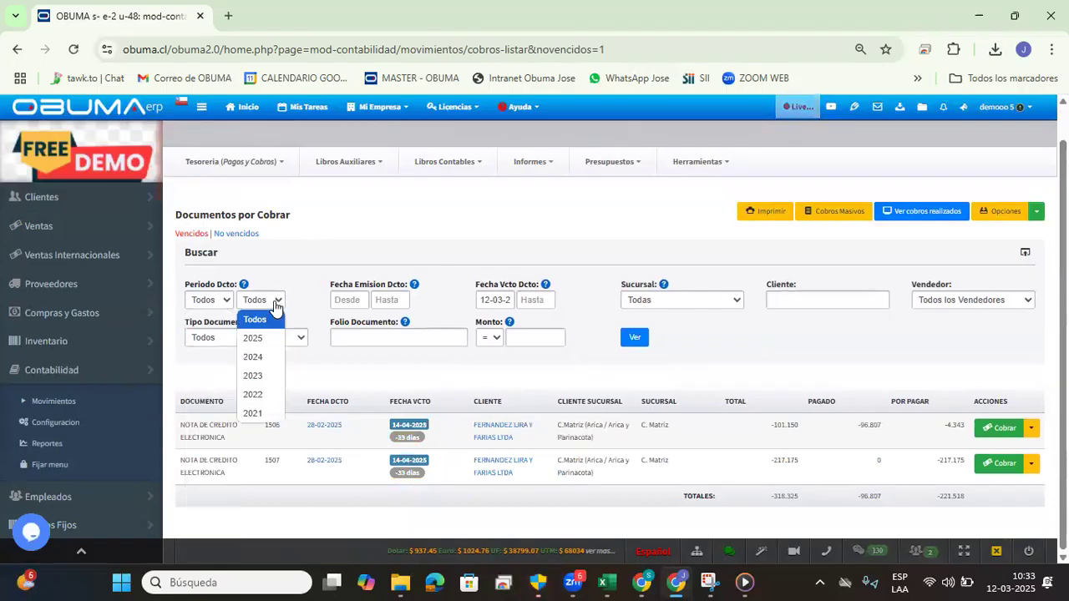
click(252, 357)
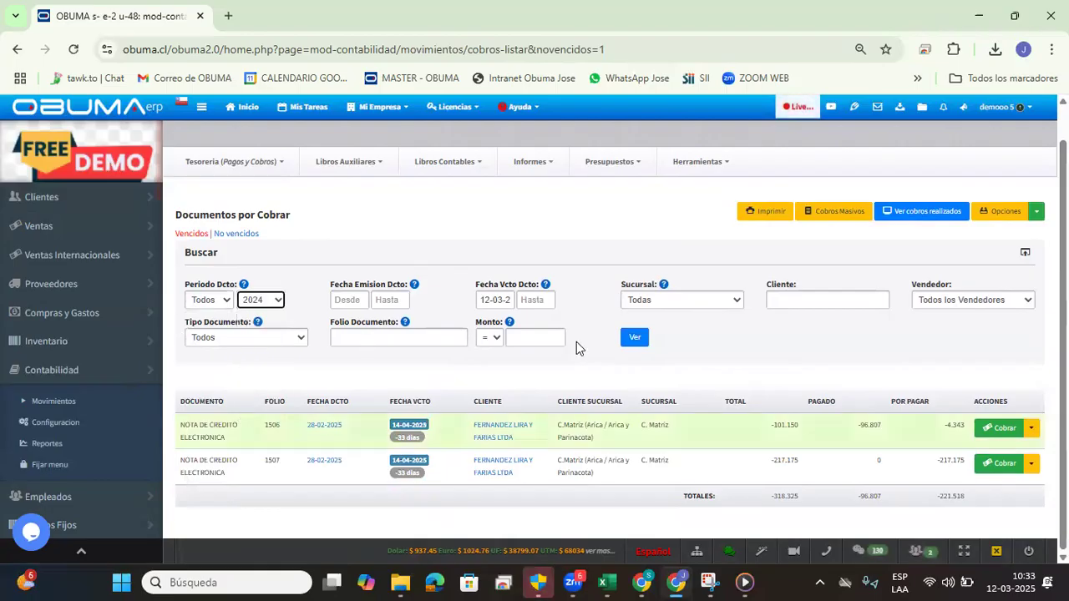
click(634, 341)
click(635, 339)
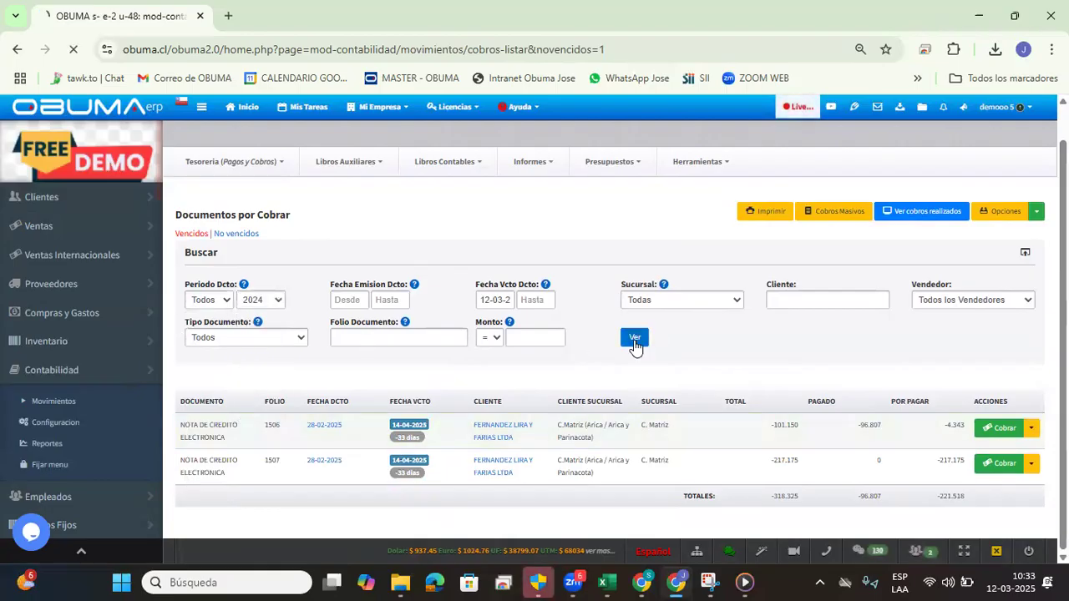
scroll(622, 318, down, 1)
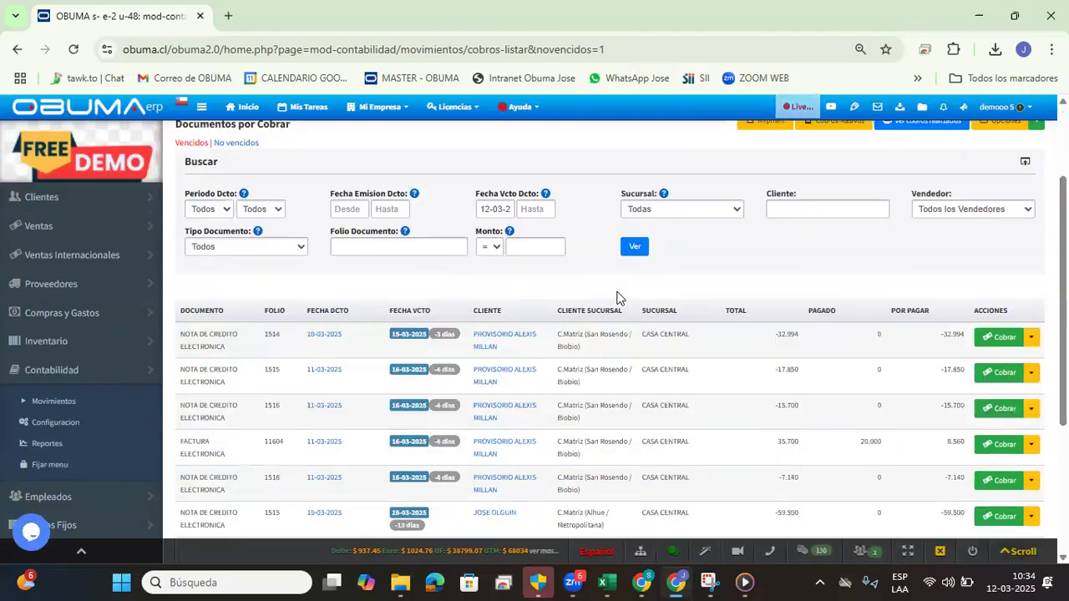
scroll(802, 404, down, 5)
scroll(477, 374, up, 5)
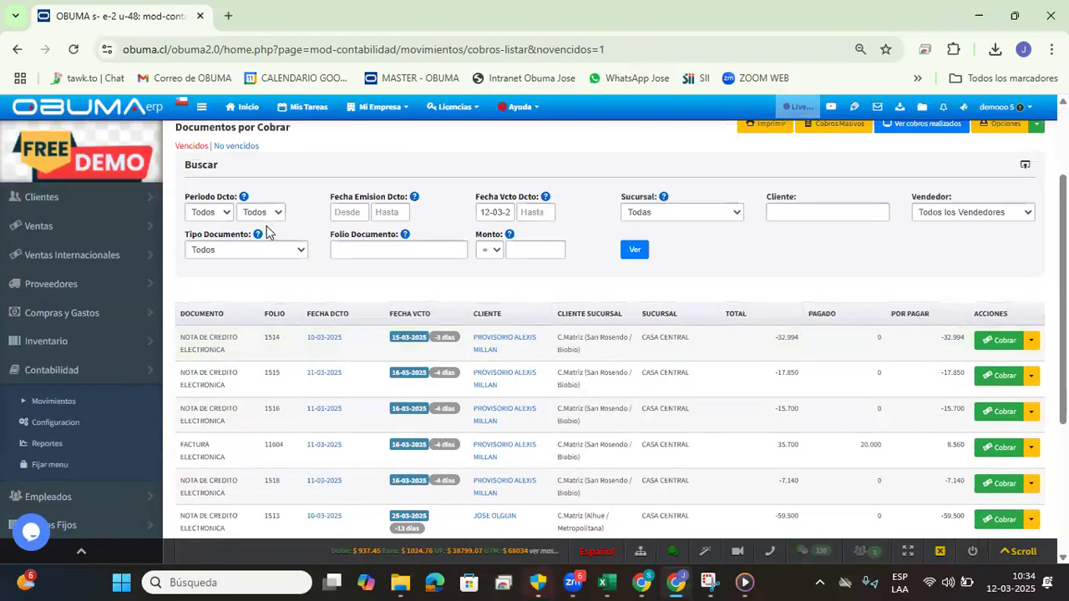
scroll(362, 248, down, 3)
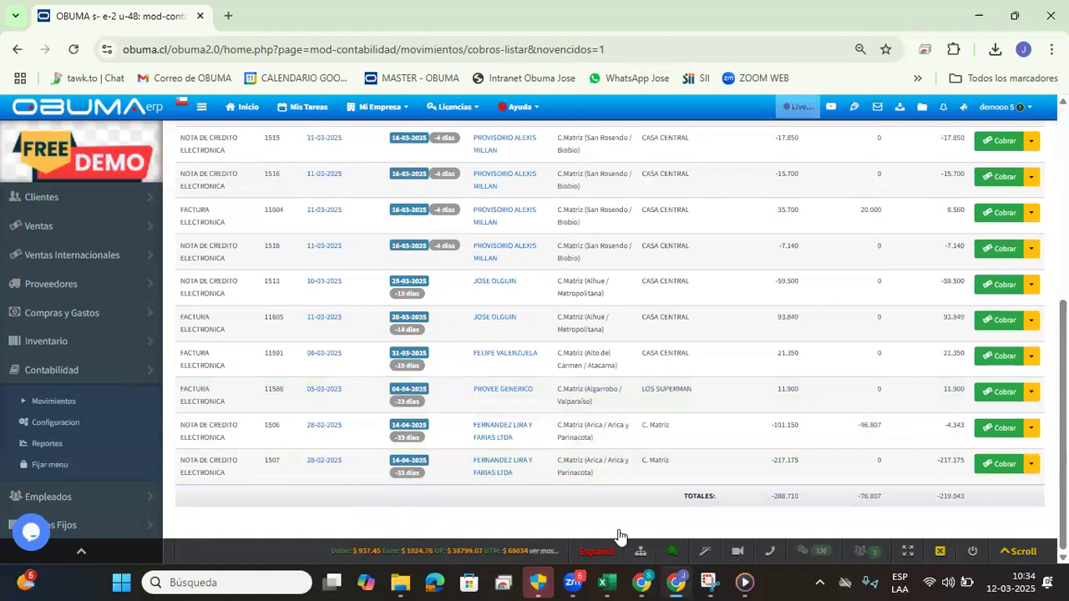
scroll(660, 492, up, 5)
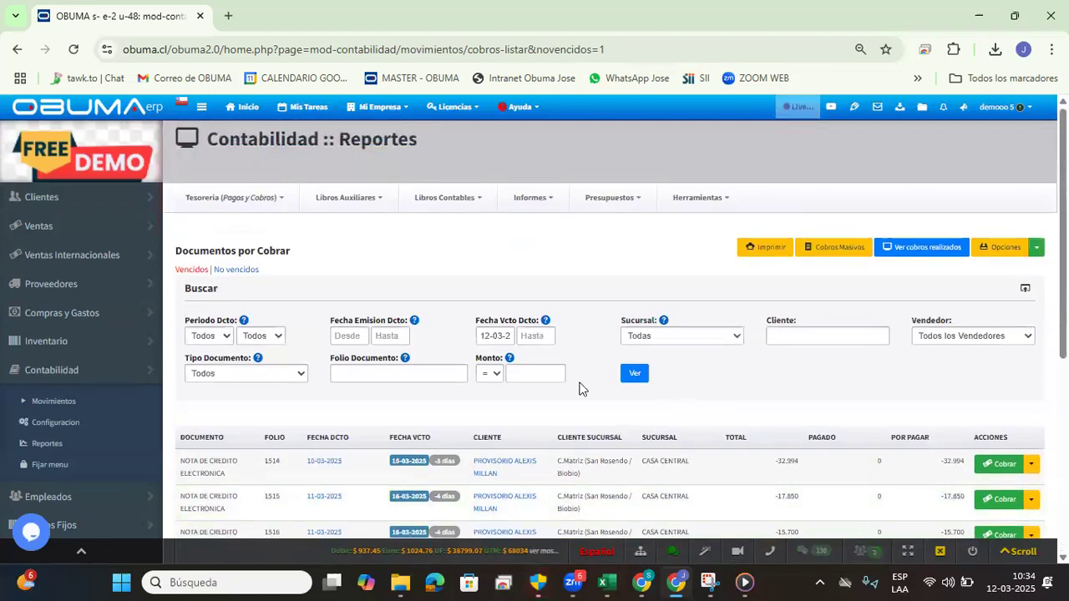
click(203, 336)
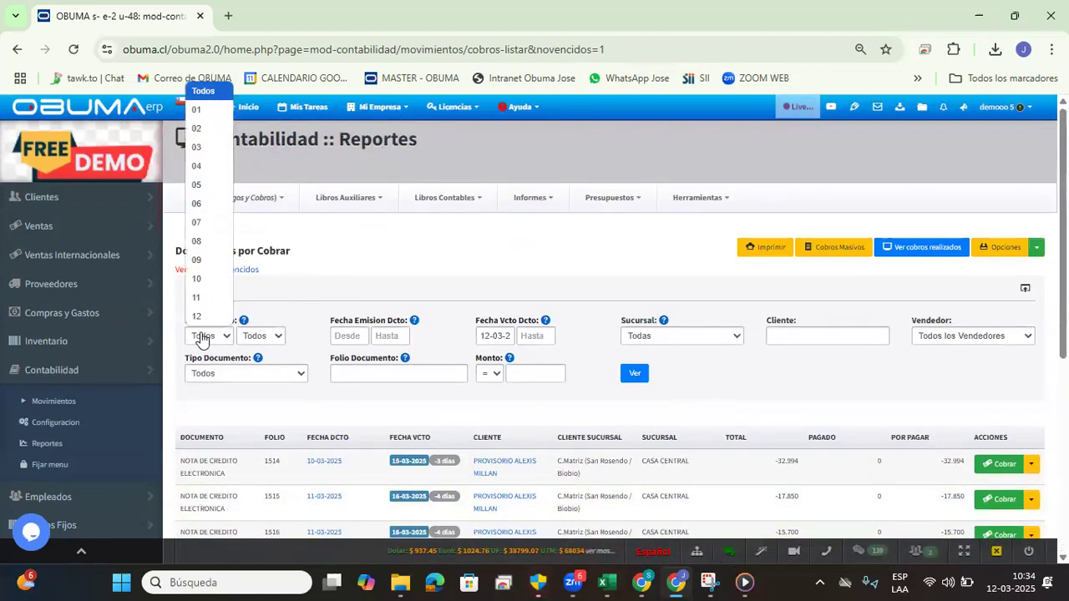
click(209, 168)
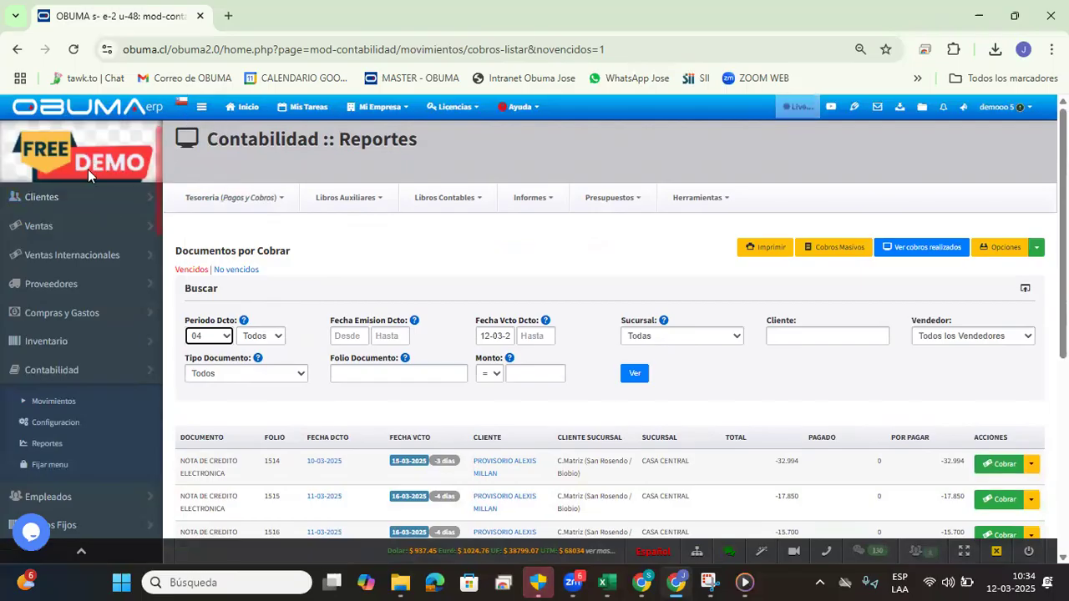
click(73, 50)
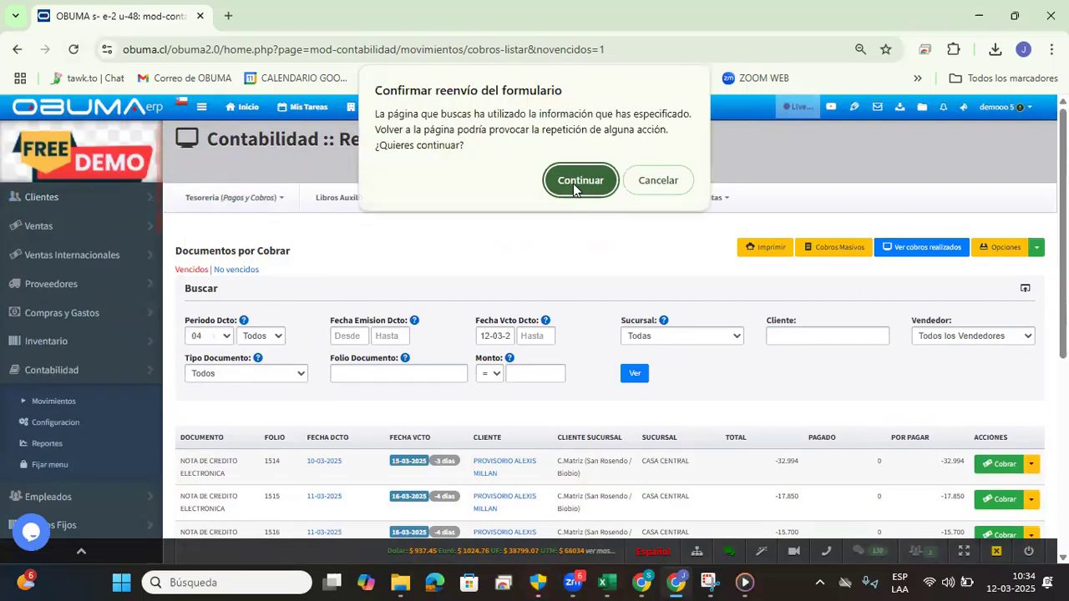
click(582, 179)
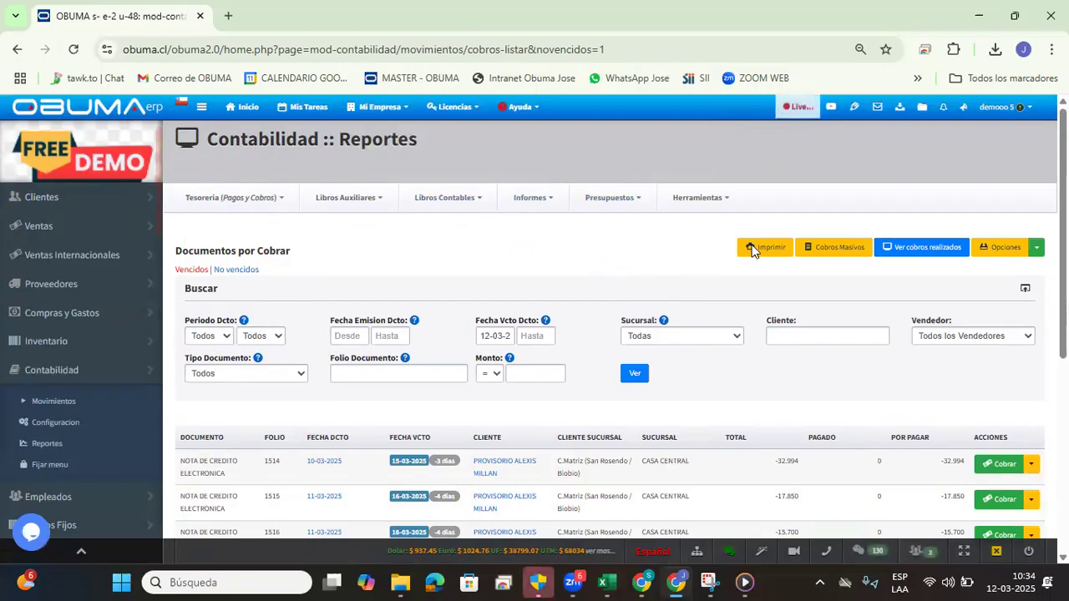
Step: Open Cobros Masivos and look through its search filters and the documents listed for simple mass collection
click(840, 253)
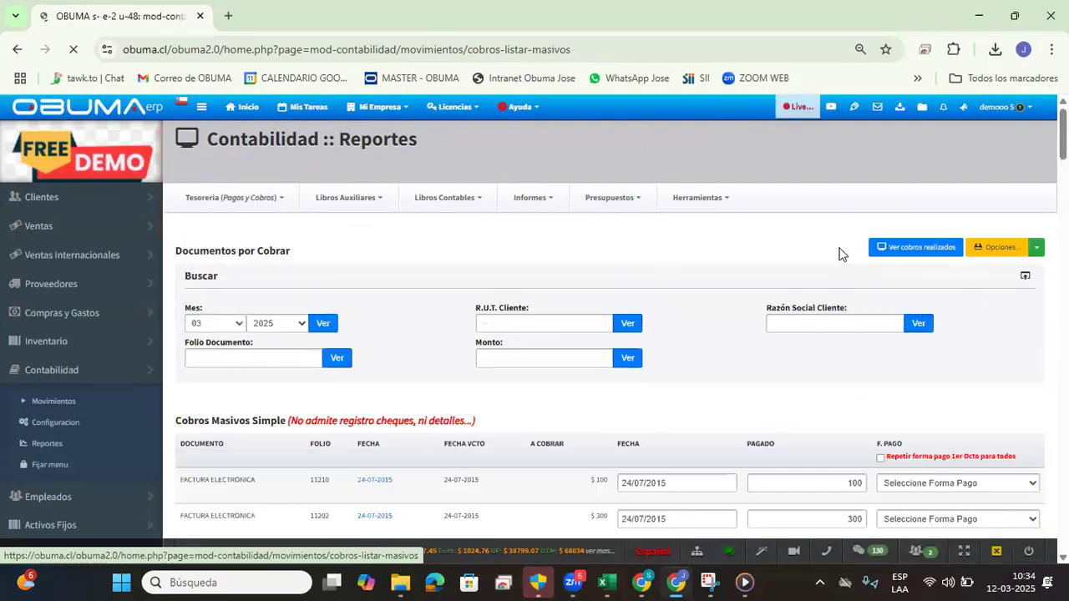
scroll(618, 274, down, 1)
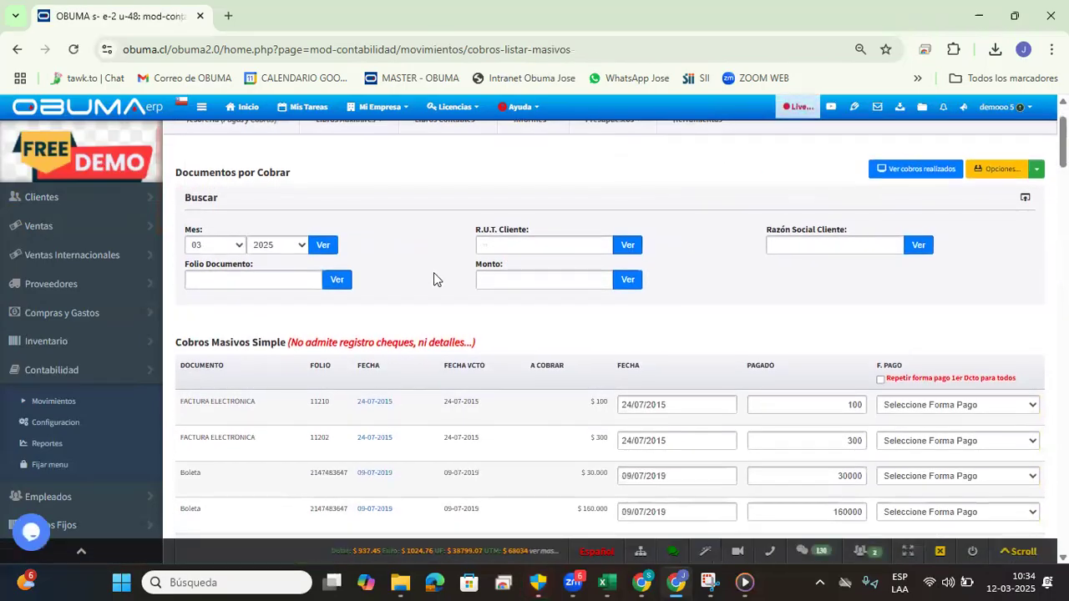
scroll(450, 259, down, 2)
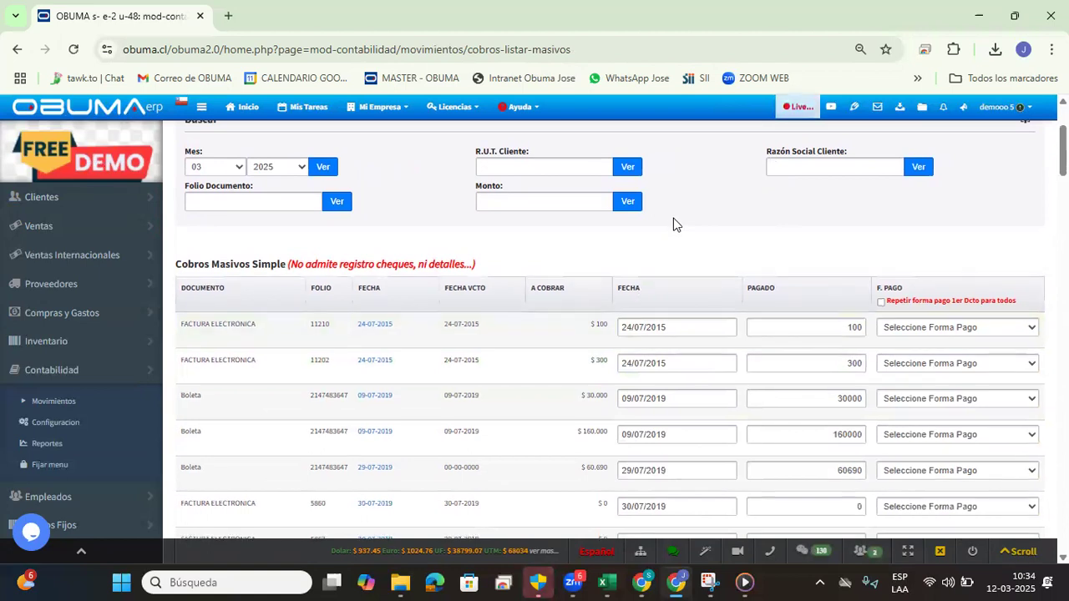
scroll(673, 221, up, 2)
scroll(734, 279, down, 2)
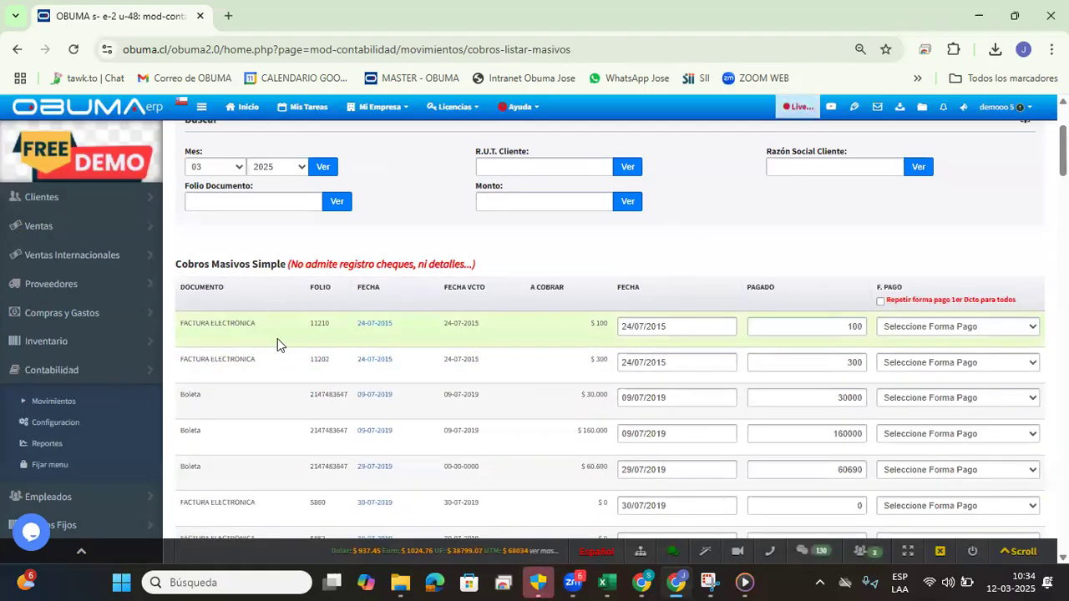
scroll(318, 330, down, 2)
scroll(418, 310, up, 3)
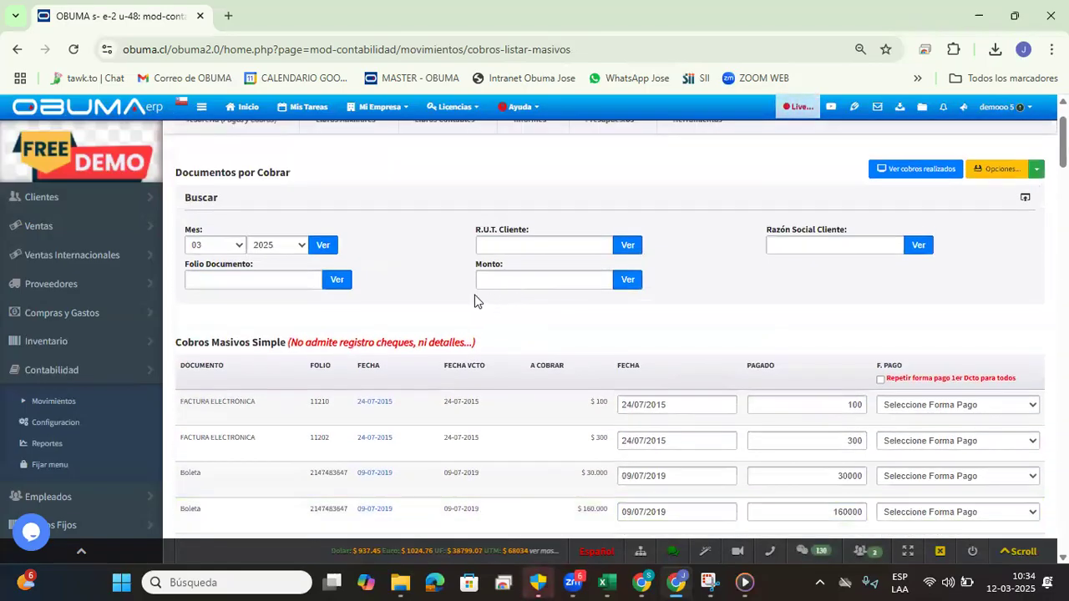
click(512, 244)
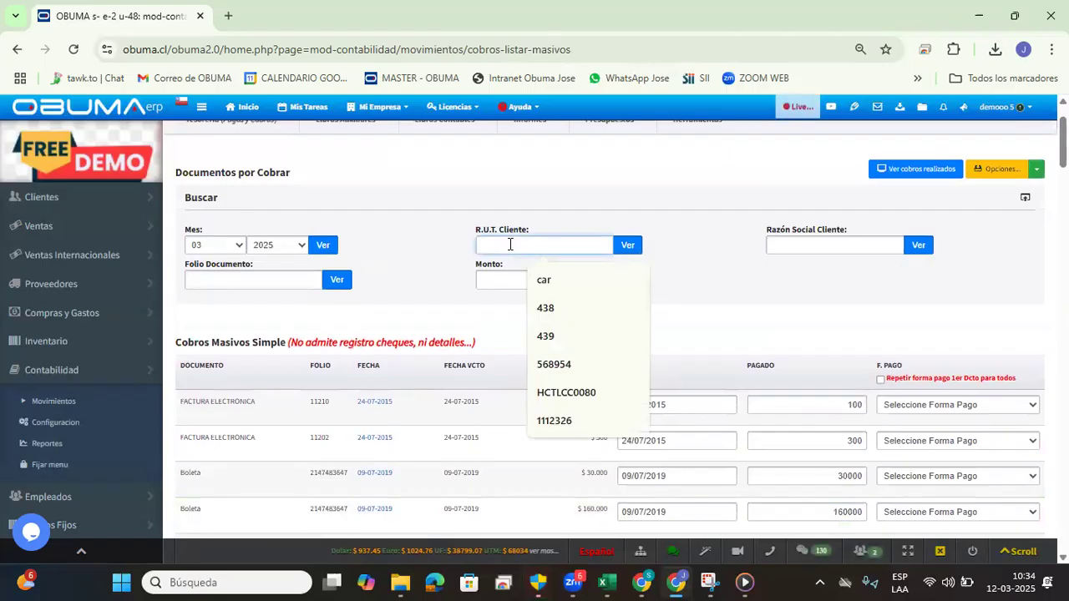
click(720, 274)
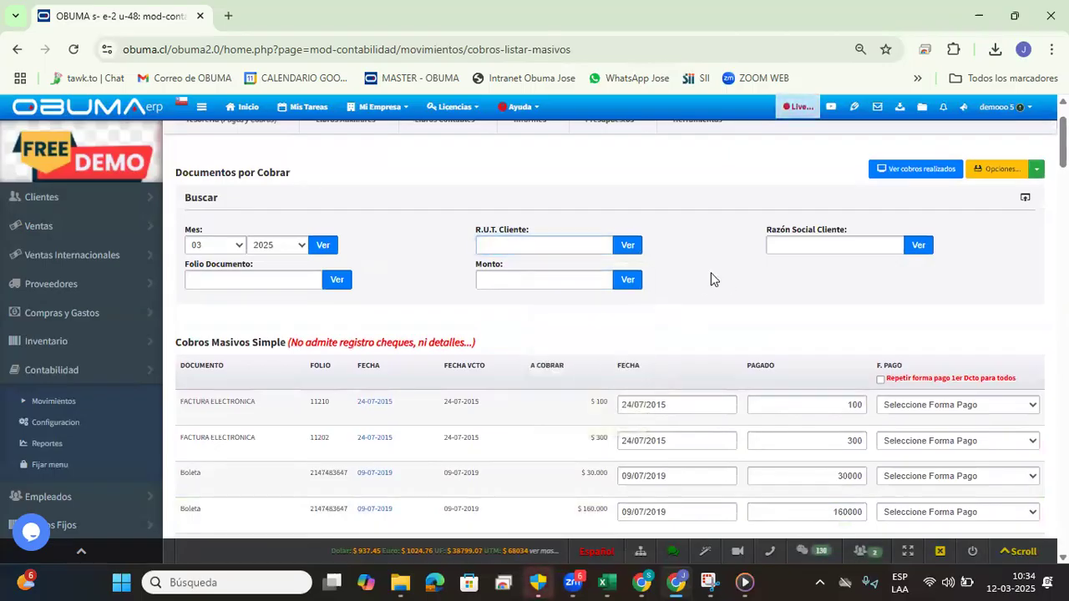
triple_click(214, 263)
Step: Set the payment method of the first electronic invoice to Transferencias and review its folio and payment date
click(900, 411)
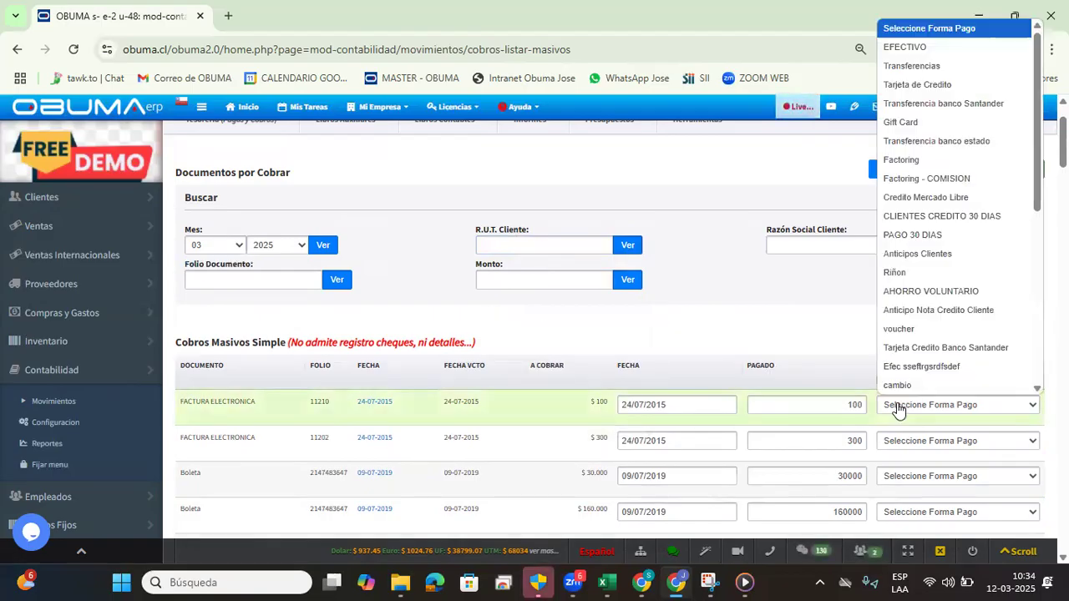
click(927, 73)
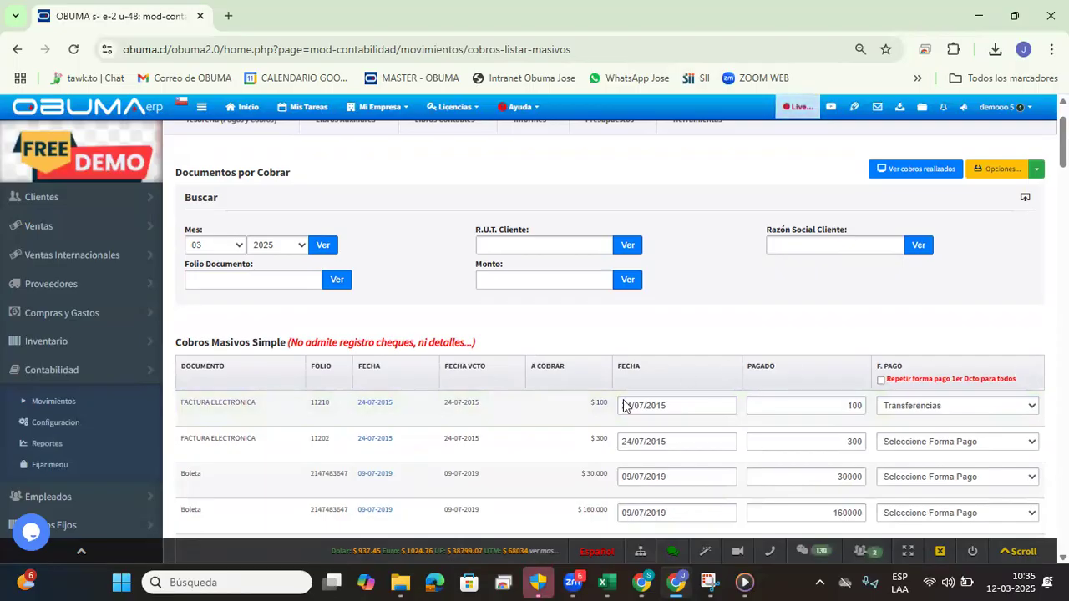
drag(214, 402, 416, 406)
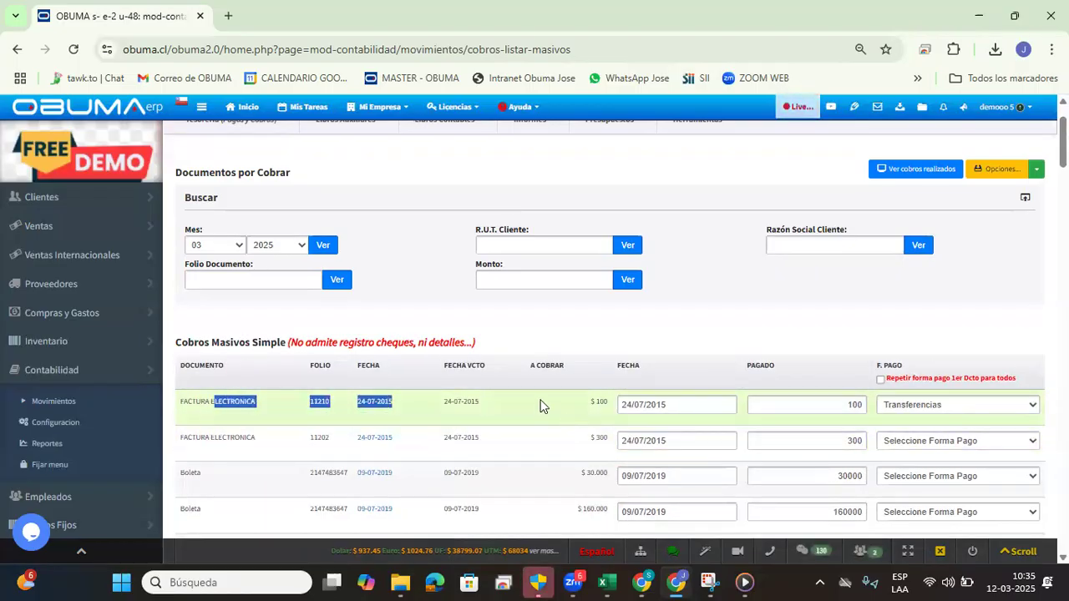
double_click(321, 403)
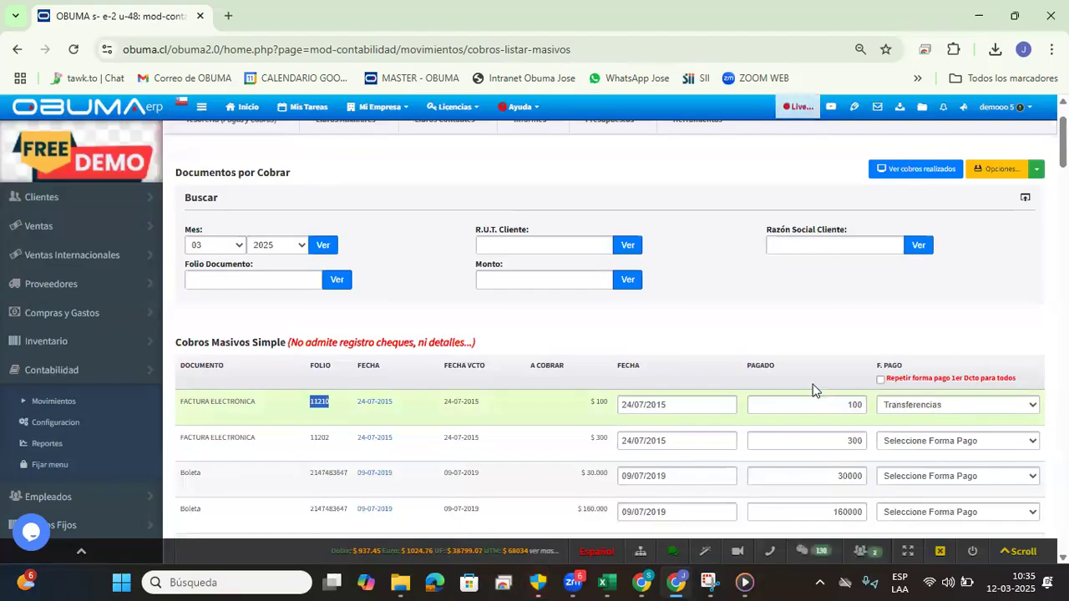
scroll(818, 349, down, 1)
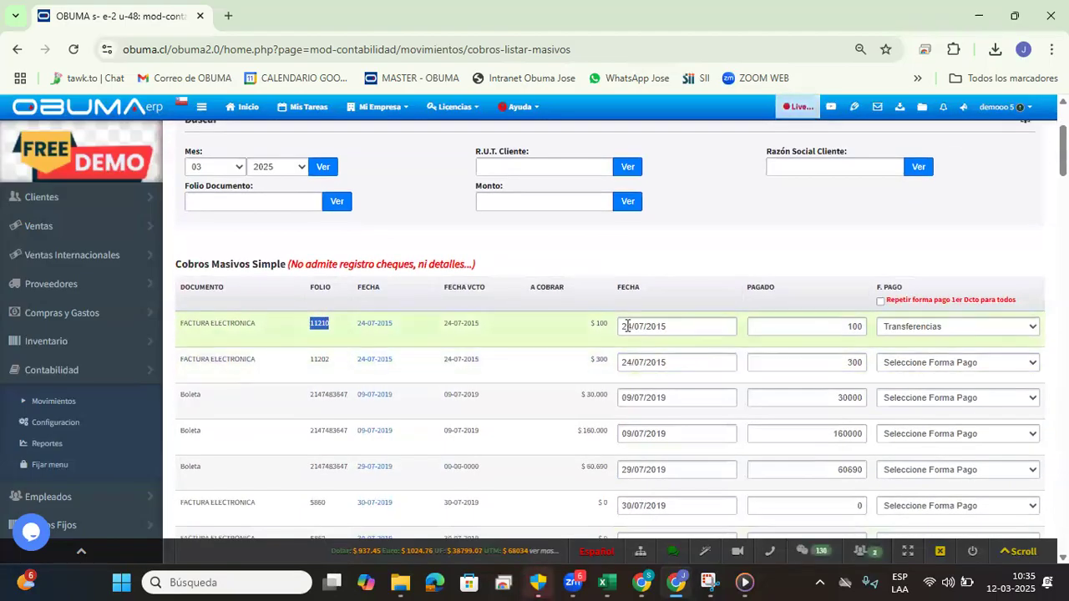
triple_click(626, 326)
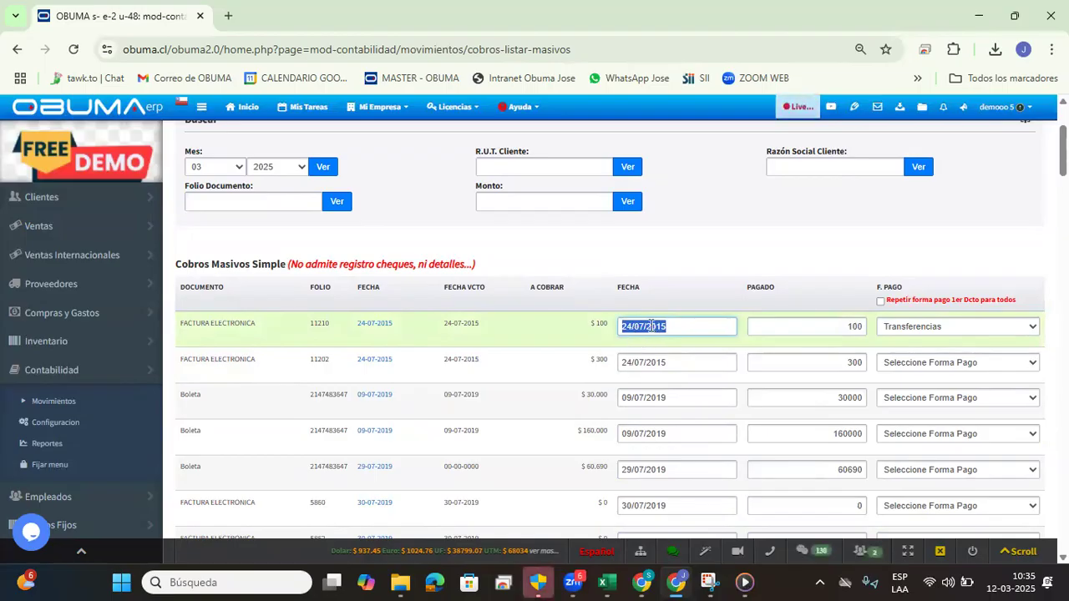
click(686, 264)
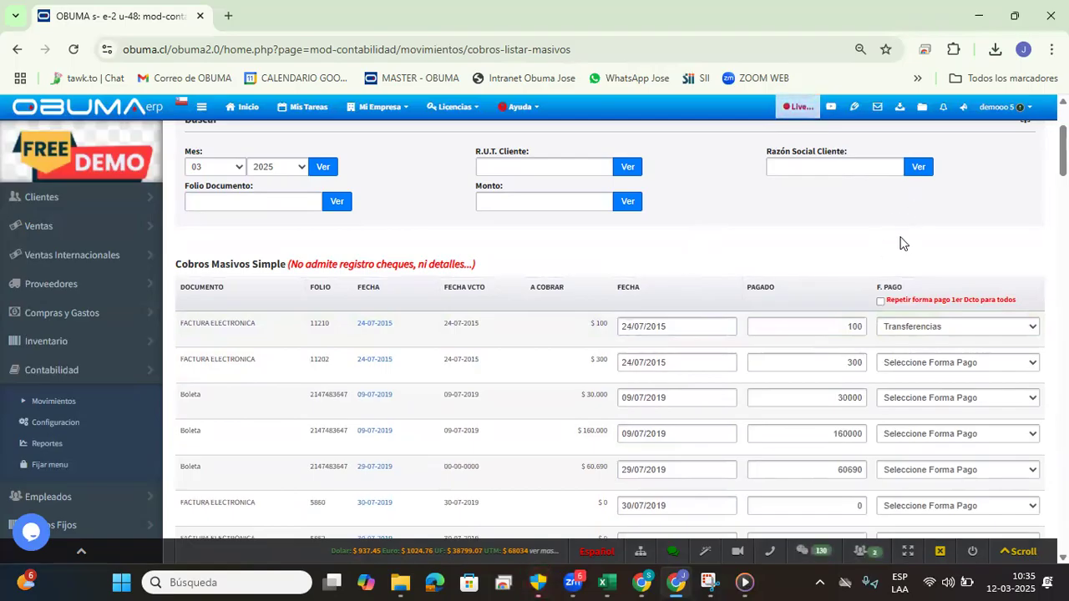
Step: Register the mass collection for the invoice set to Transferencias and accept the completion notice
scroll(885, 301, down, 20)
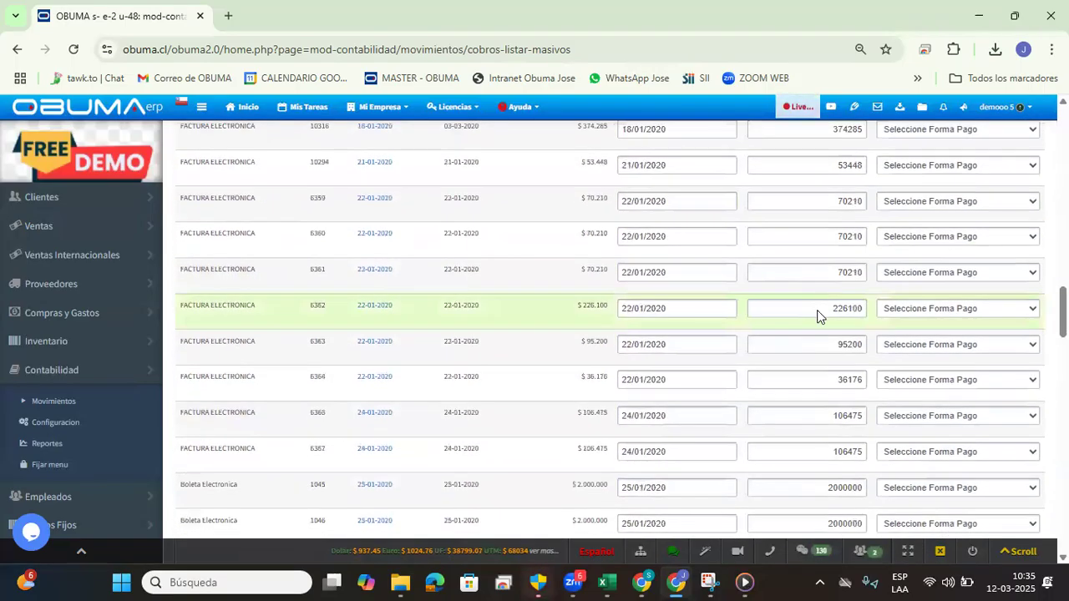
scroll(694, 338, down, 10)
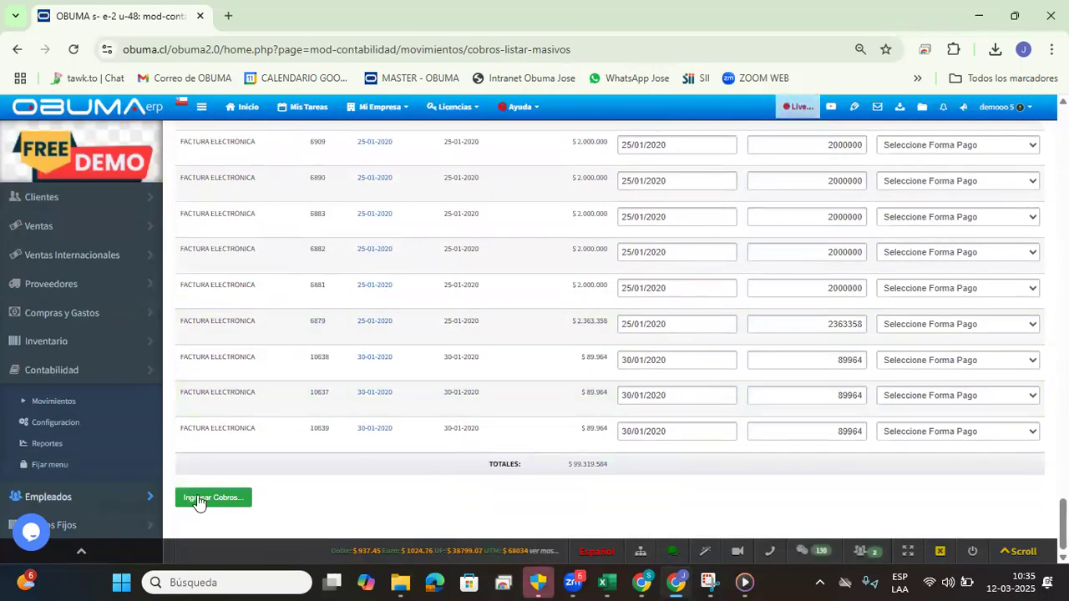
click(209, 500)
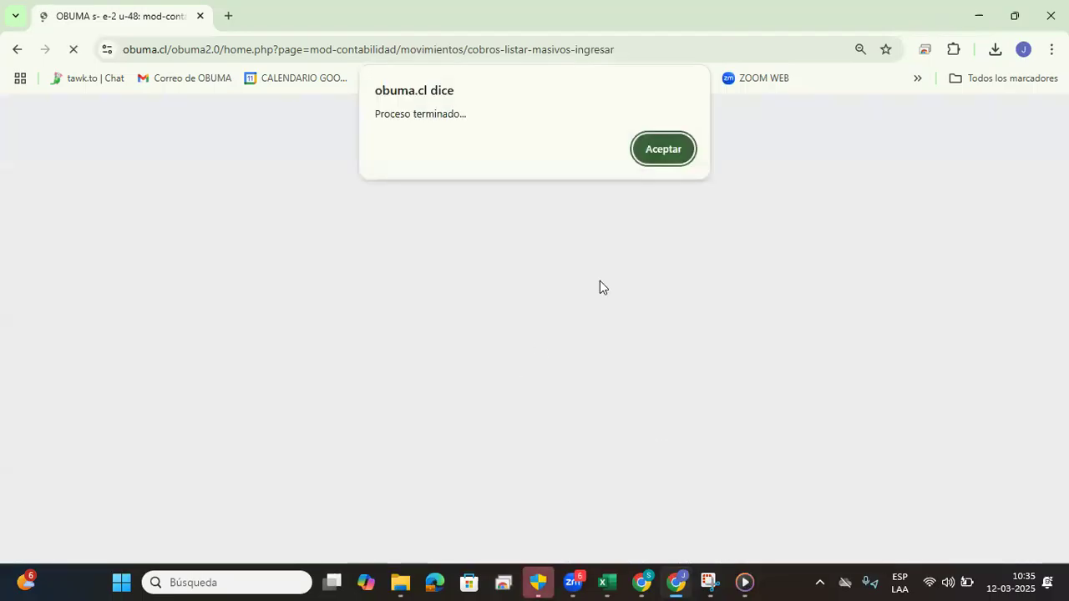
click(652, 152)
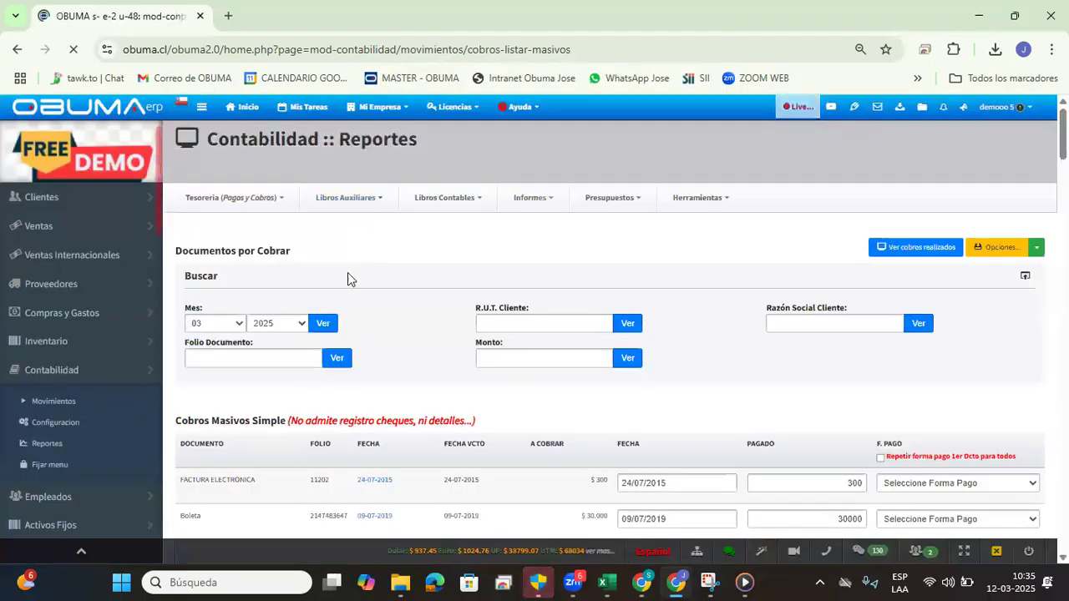
Step: Search the electronic sales invoices for folio 11210 and check the invoice's payment status
click(65, 226)
click(89, 300)
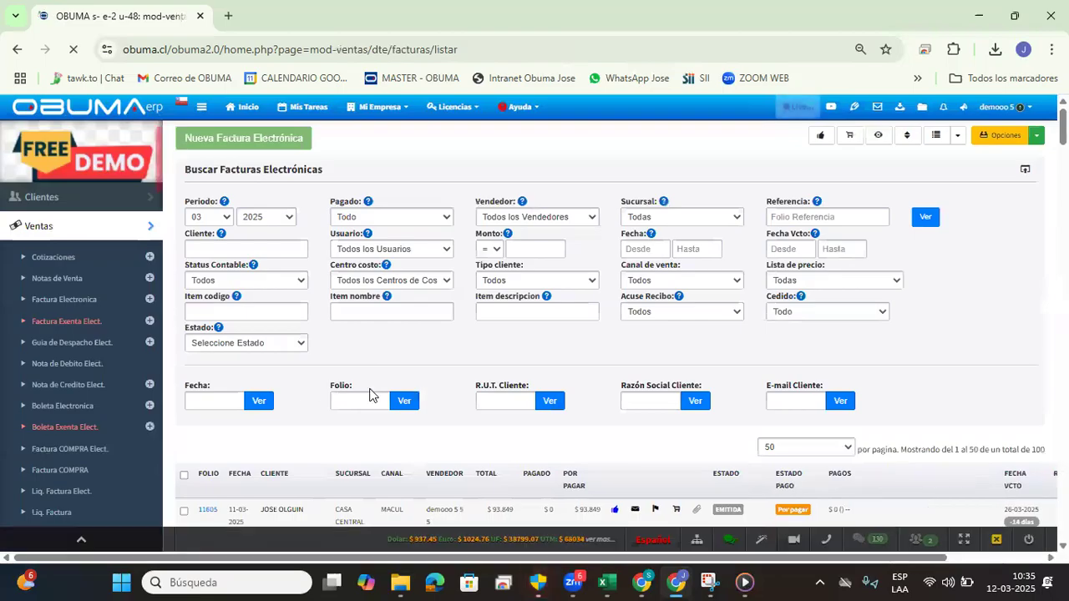
click(364, 402)
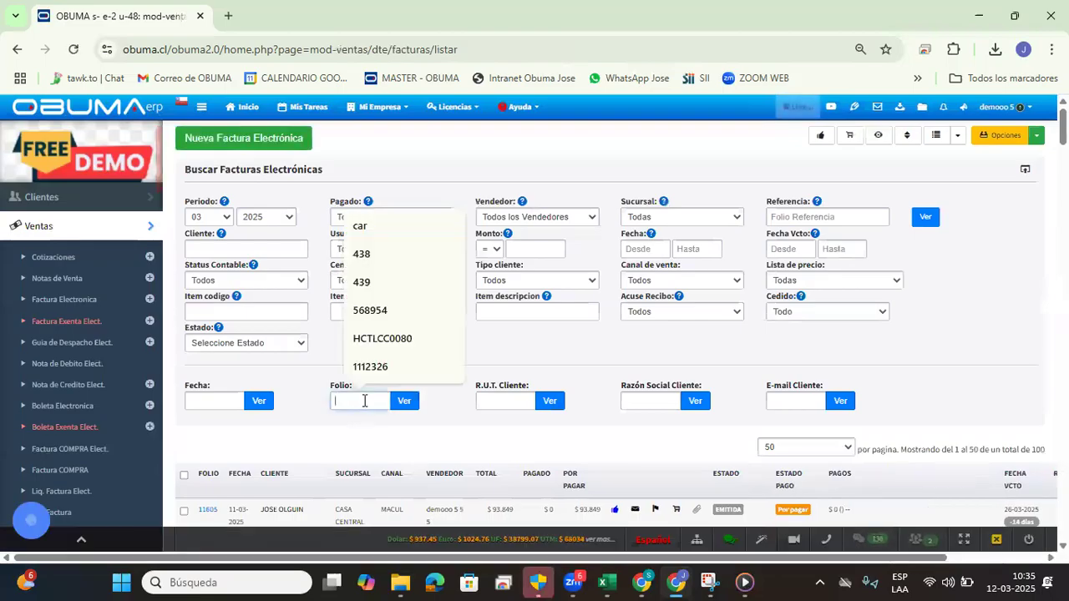
text(11210)
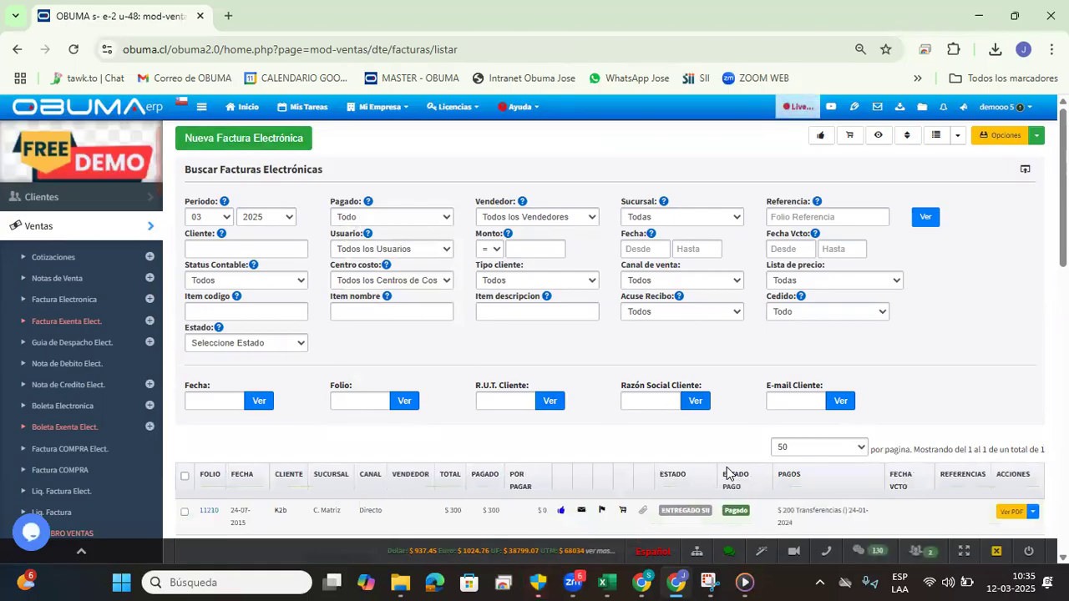
drag(724, 470, 740, 482)
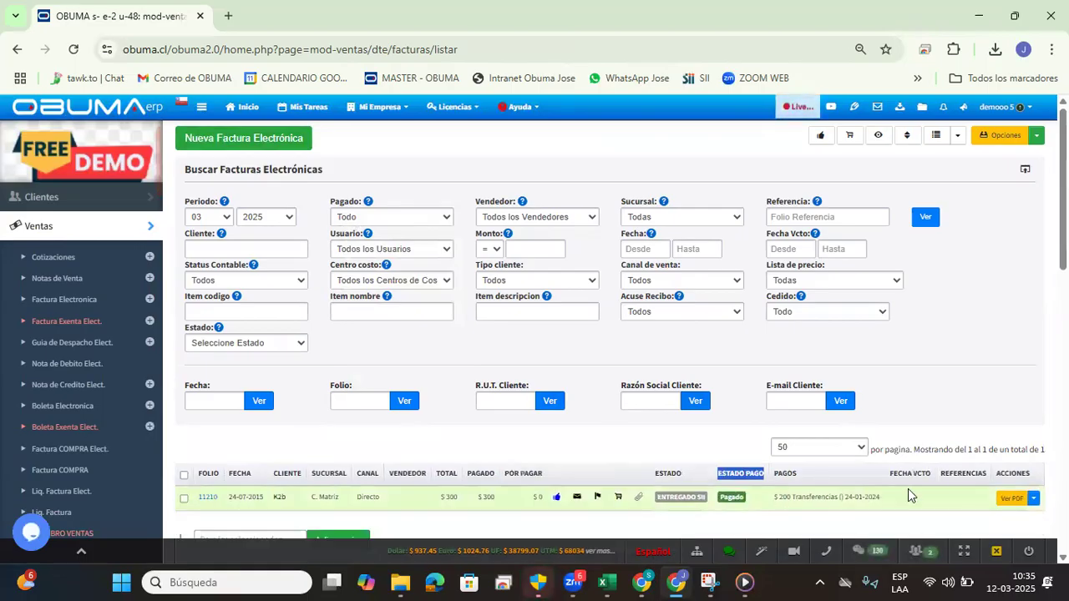
Step: Open the Cobros Realizados of invoice 11210 and review the newest collection's payment method and date
scroll(919, 477, down, 2)
click(1033, 343)
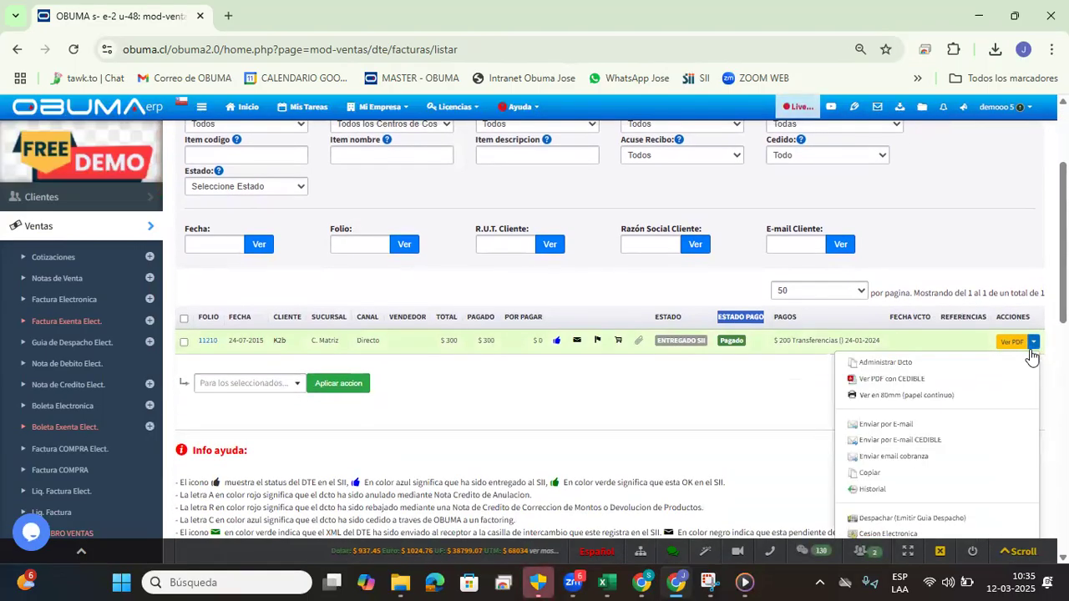
scroll(1019, 347, down, 3)
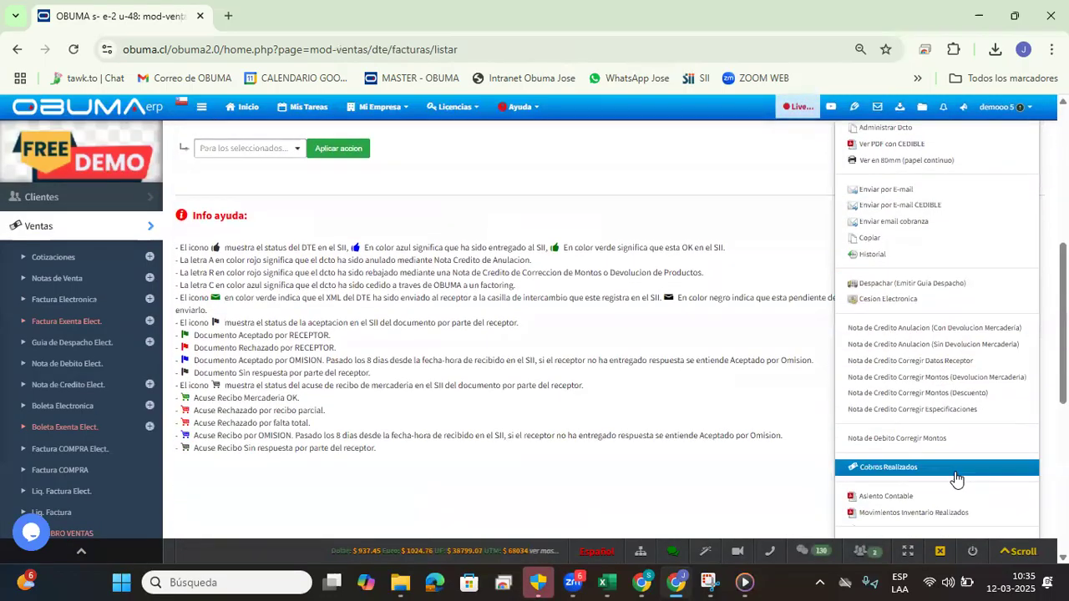
click(890, 471)
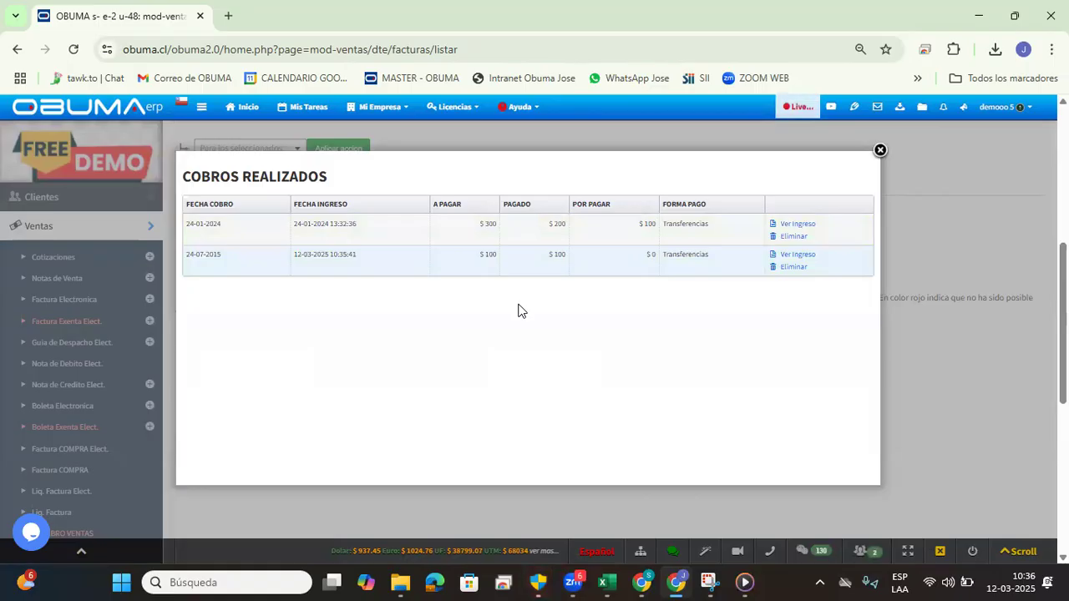
double_click(700, 254)
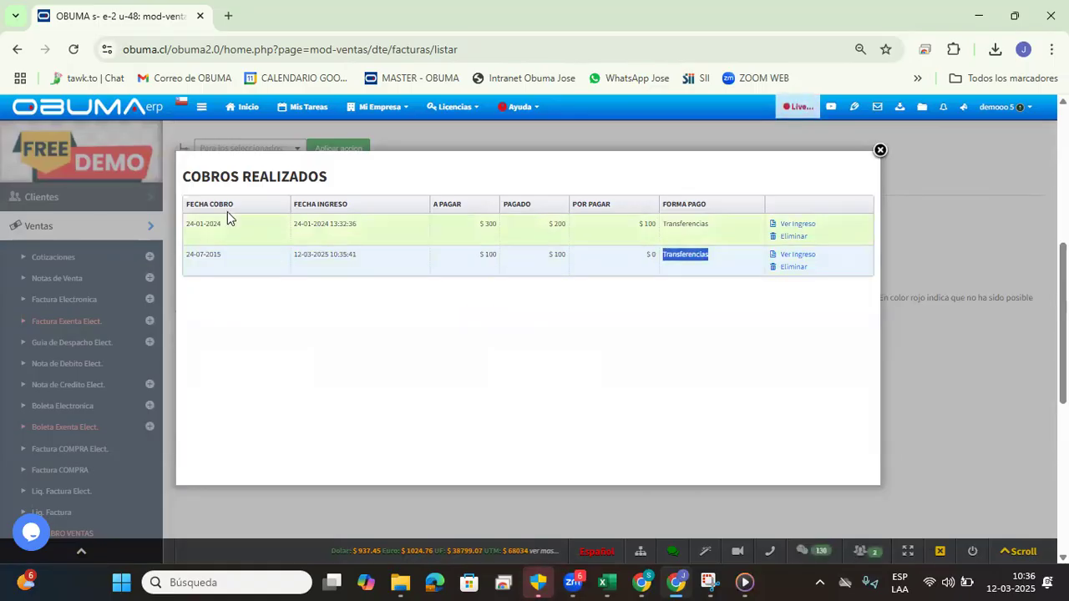
triple_click(201, 254)
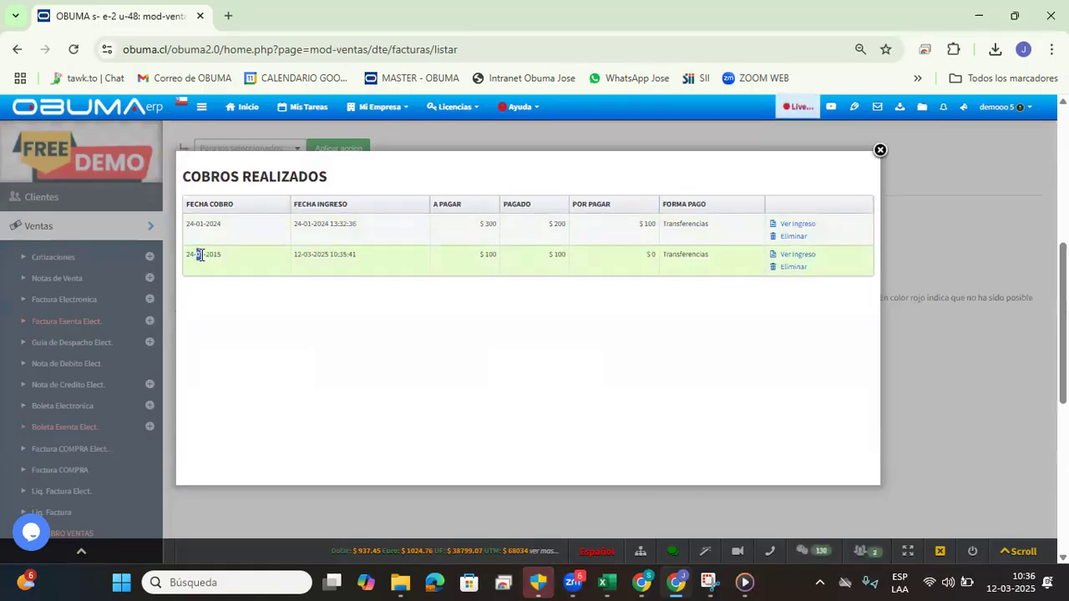
Step: View the income voucher (Ver Ingreso) of the newest collection and review it down to its creator and creation time
click(801, 255)
scroll(589, 304, down, 3)
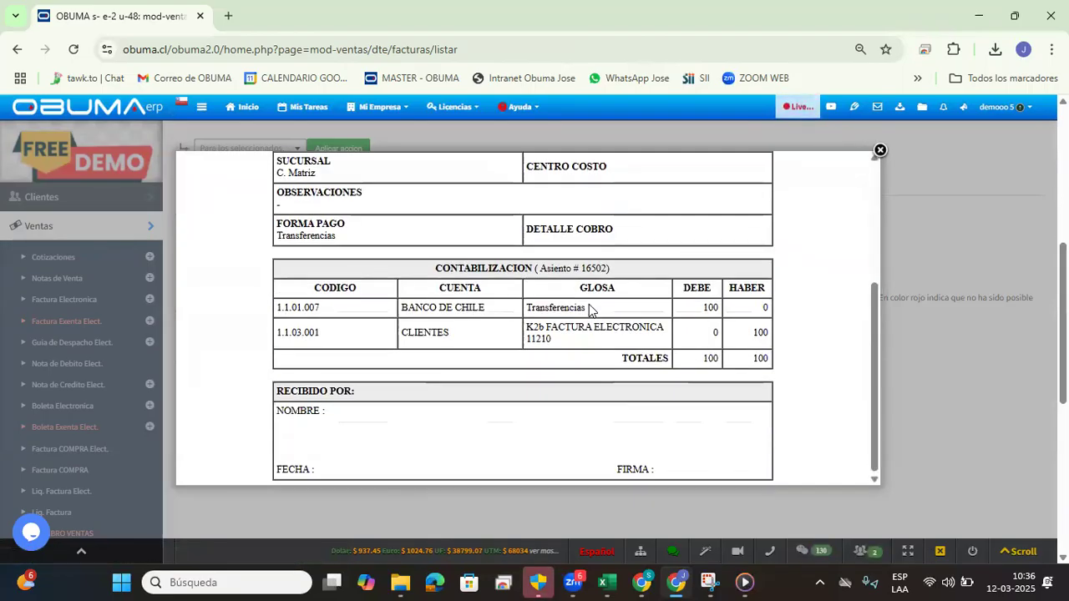
scroll(406, 246, up, 5)
click(551, 162)
scroll(605, 344, down, 5)
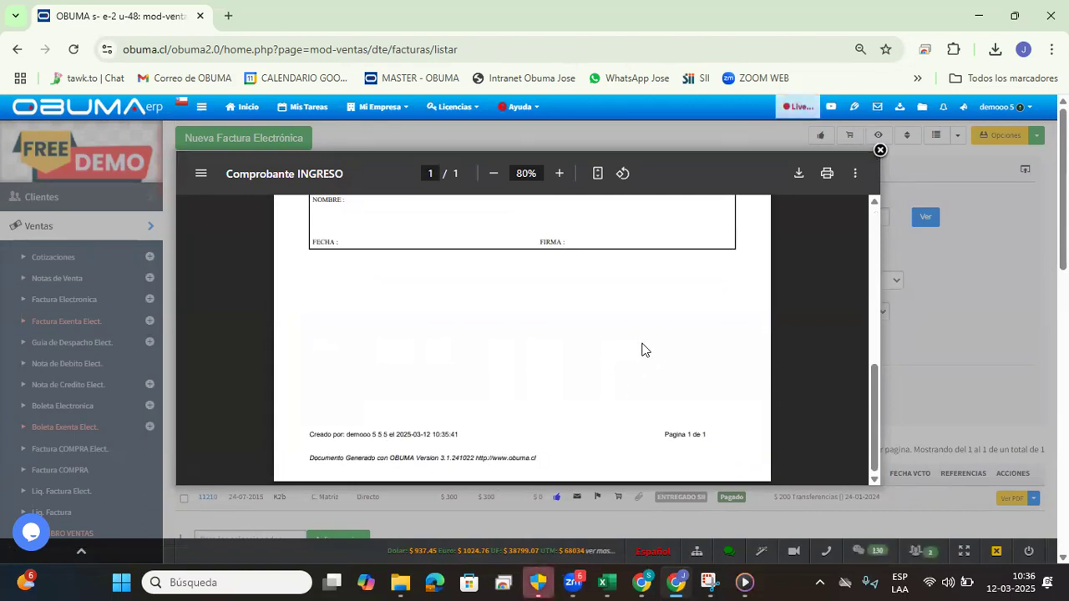
triple_click(366, 435)
click(333, 432)
drag(310, 433, 477, 435)
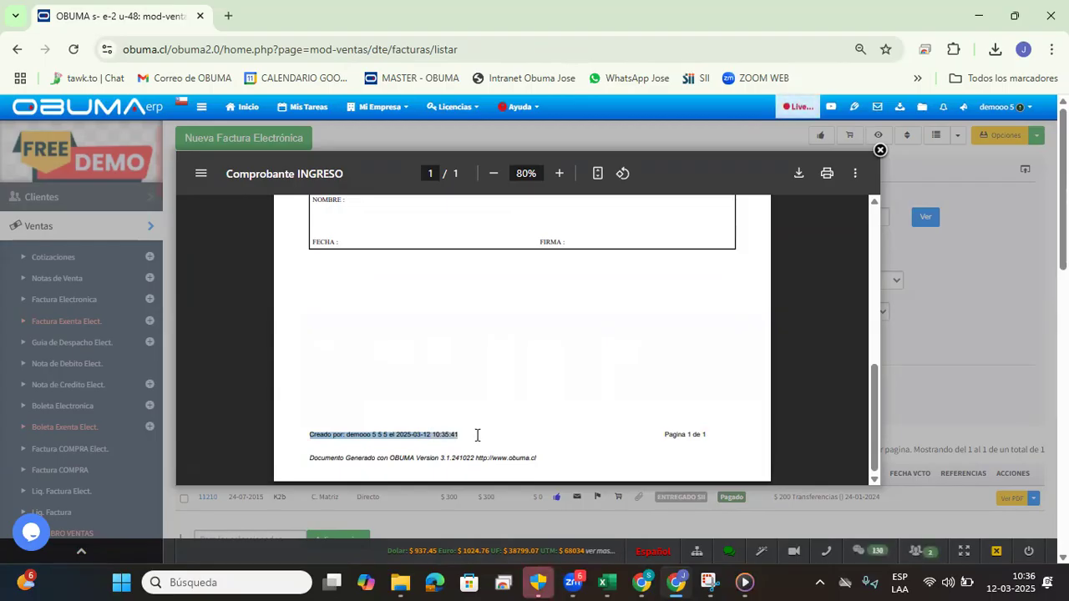
Step: Examine the accounting entry lines for the bank and customer accounts on the income voucher, then close the voucher
scroll(598, 351, up, 3)
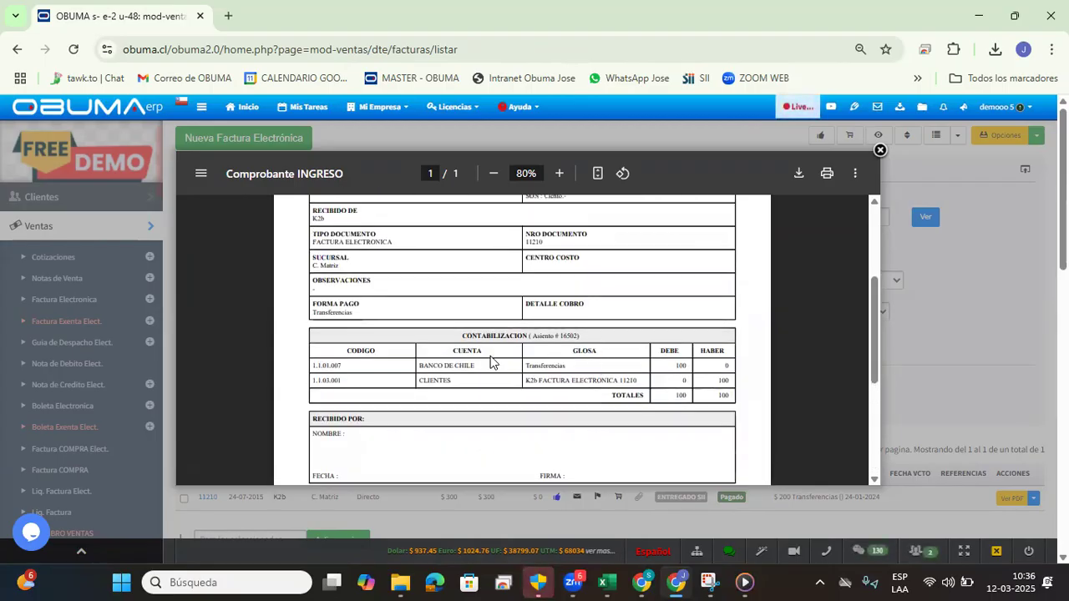
drag(490, 341, 718, 408)
click(636, 433)
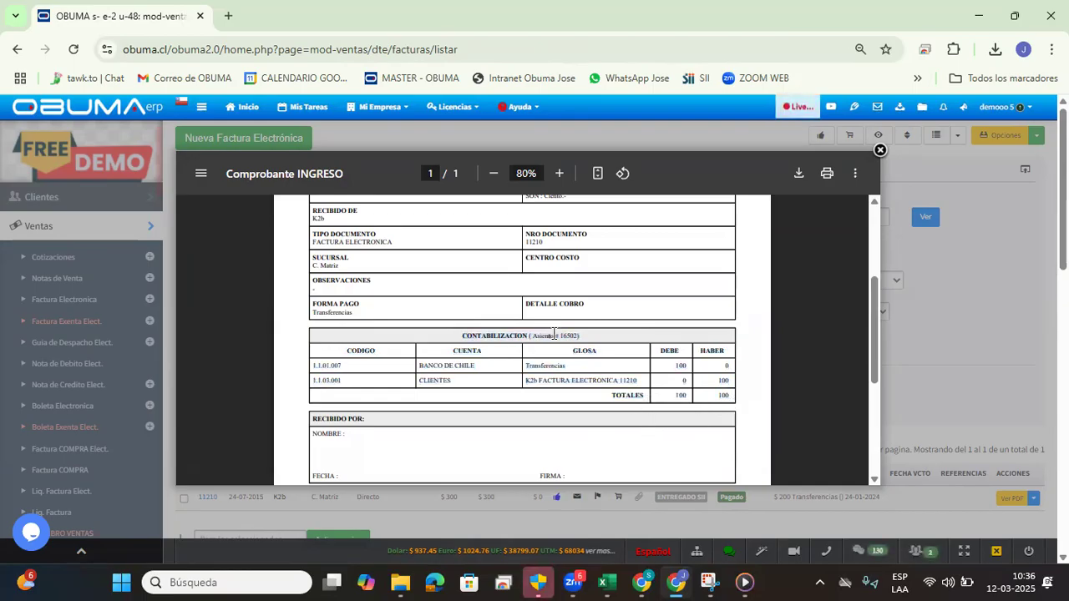
click(452, 365)
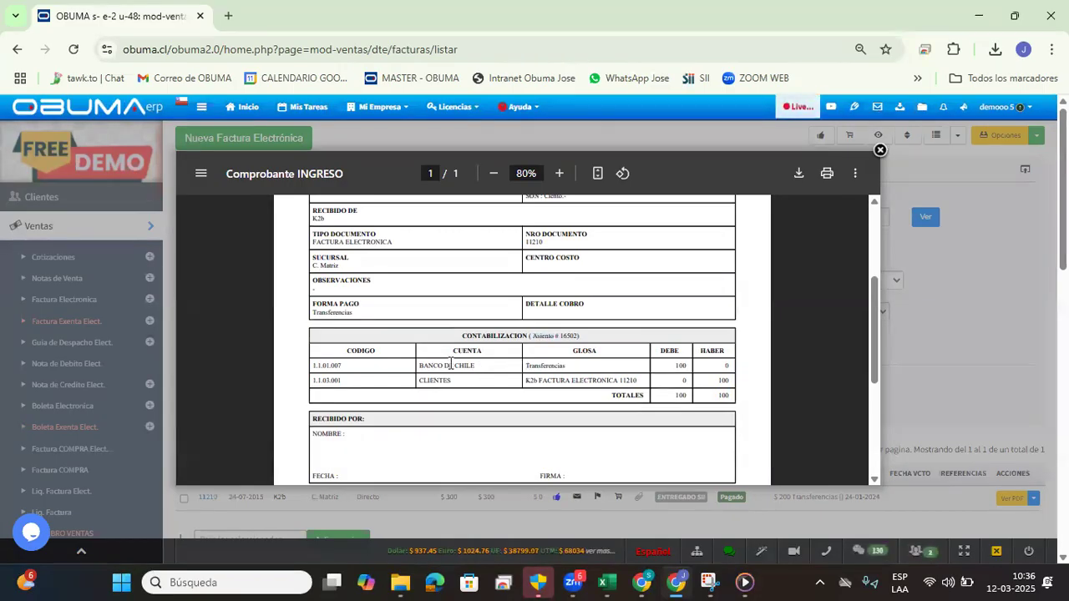
triple_click(539, 365)
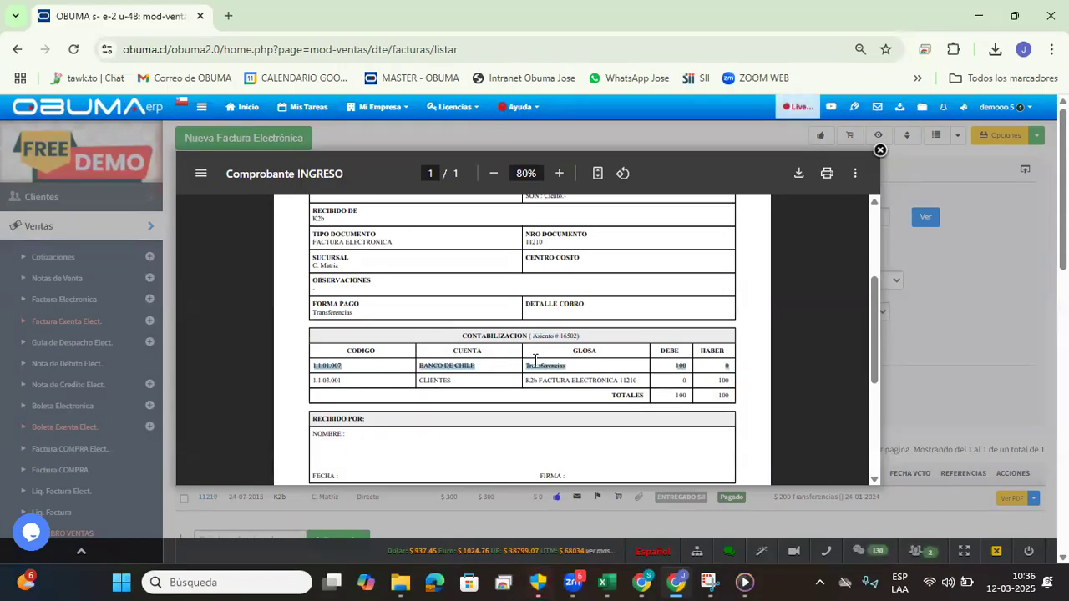
triple_click(441, 380)
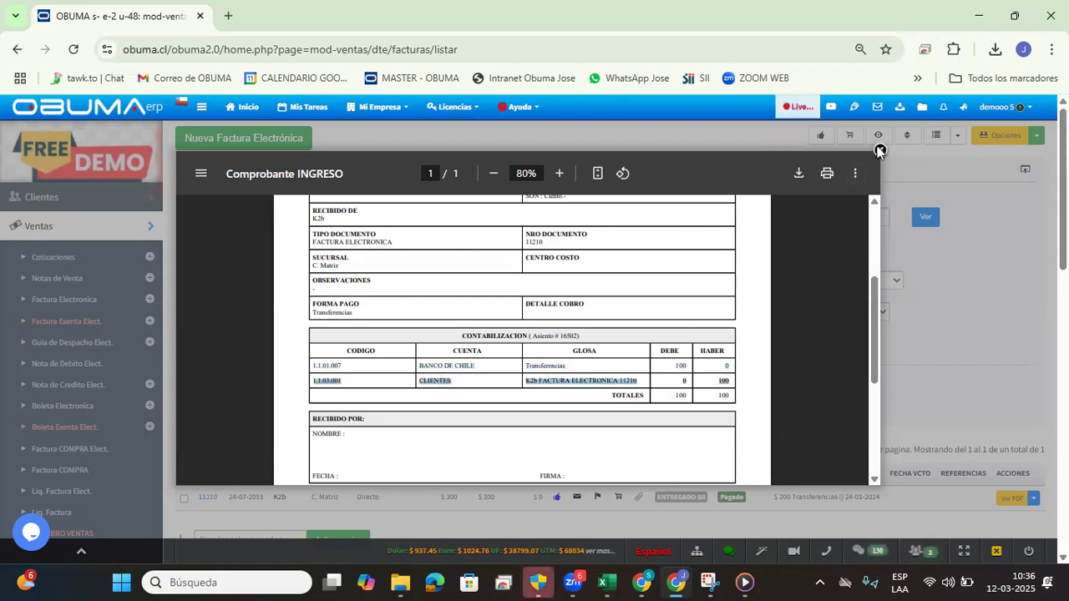
click(879, 149)
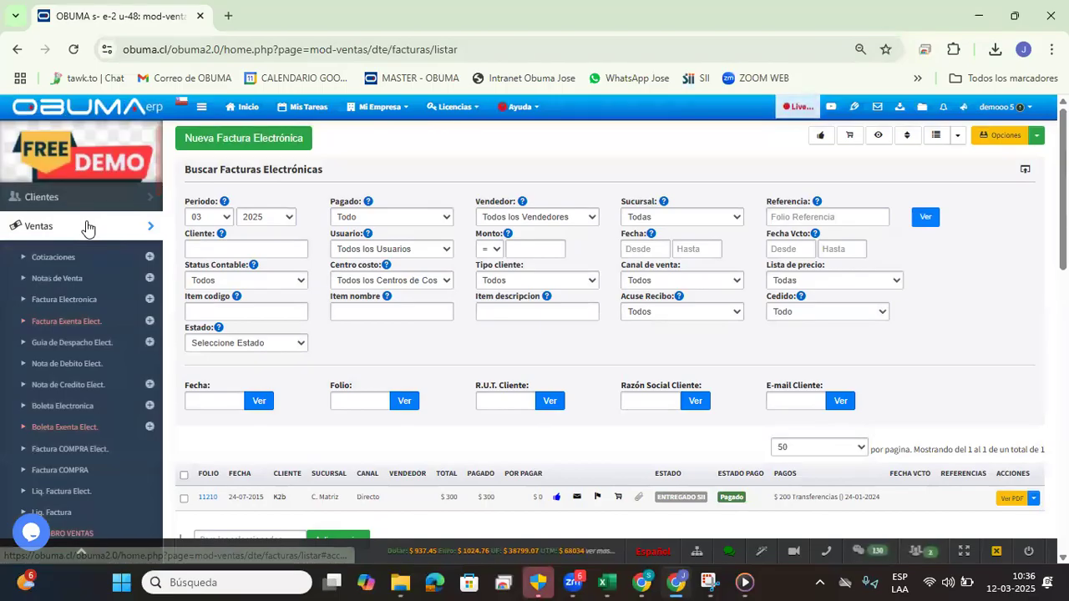
Step: Go to the accounting Movimientos and open the supplier invoices to pay under Pagos, checking the equivalent Facturas por Pagar entry under Proveedores
click(84, 227)
click(81, 259)
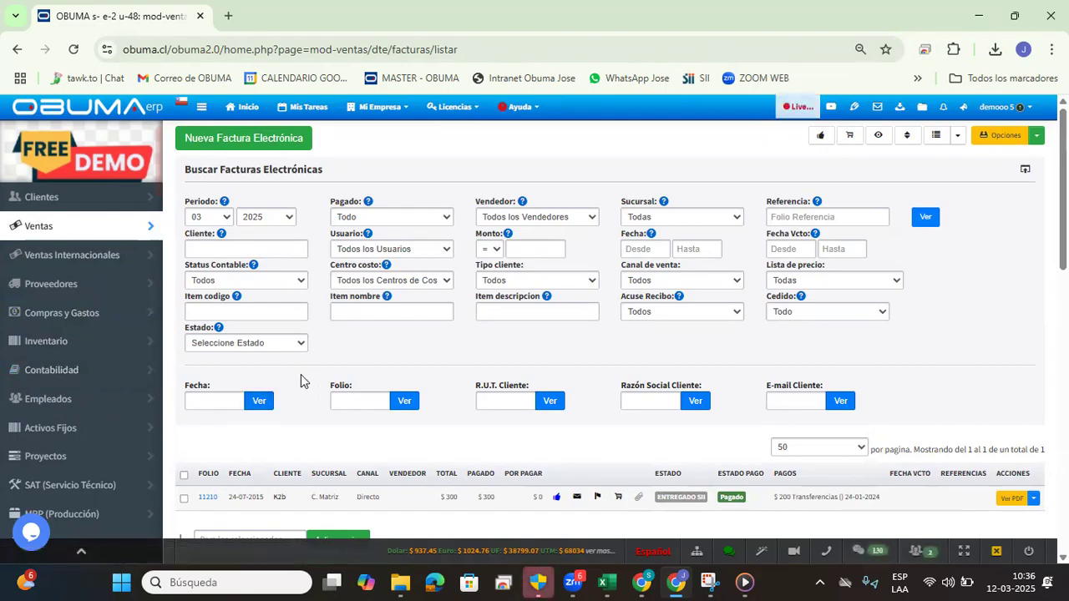
click(72, 370)
click(75, 405)
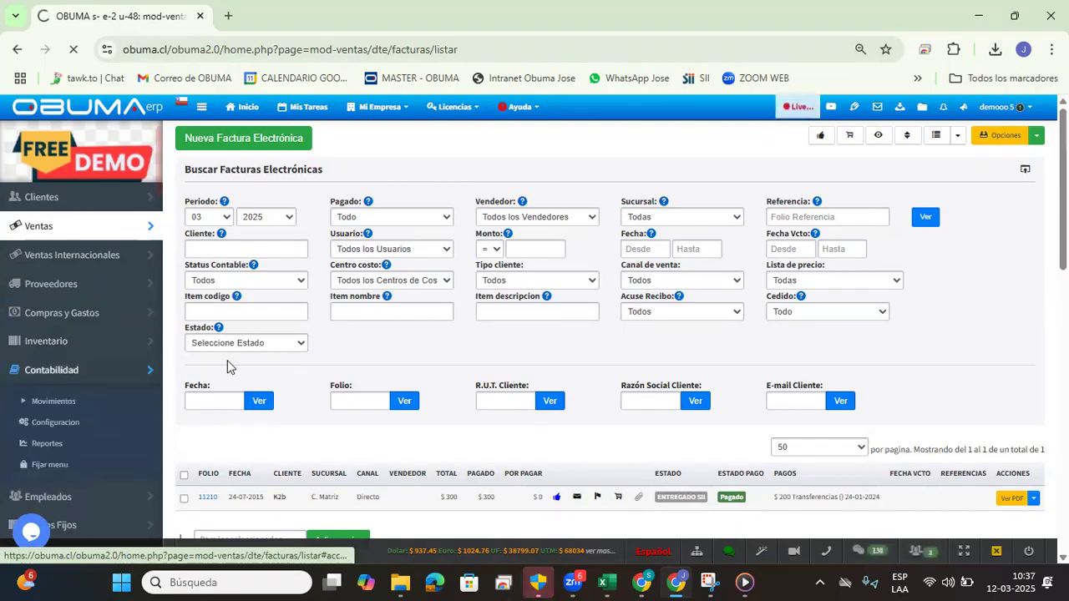
click(278, 208)
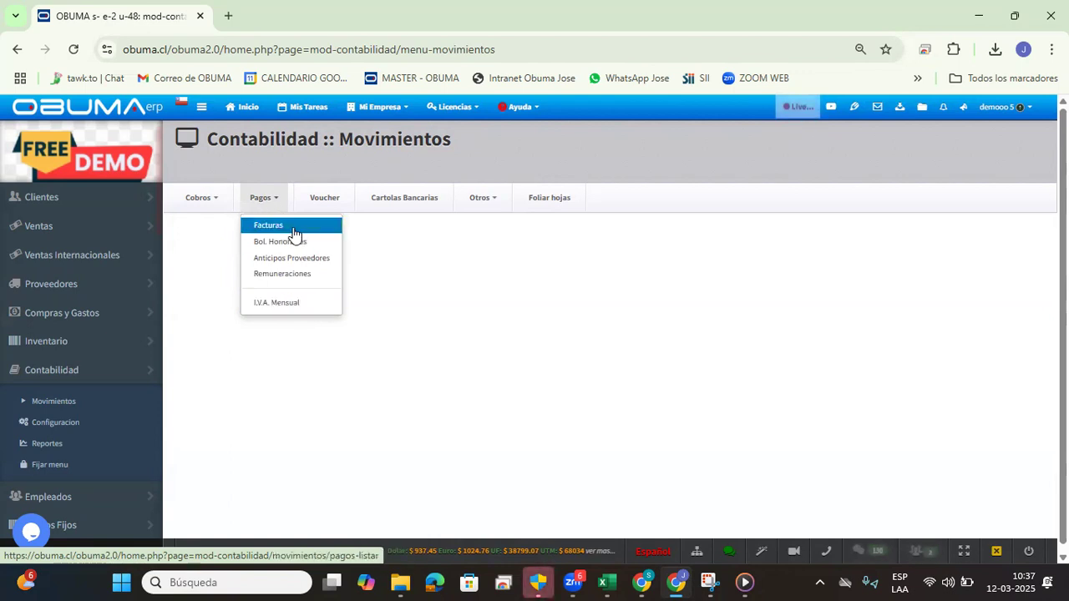
click(116, 288)
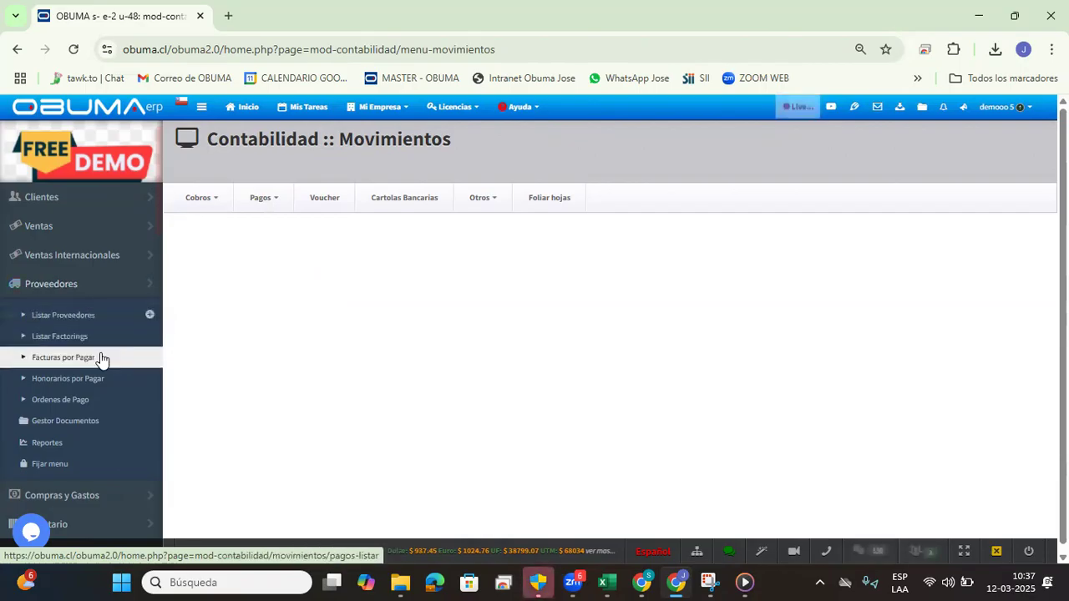
click(276, 204)
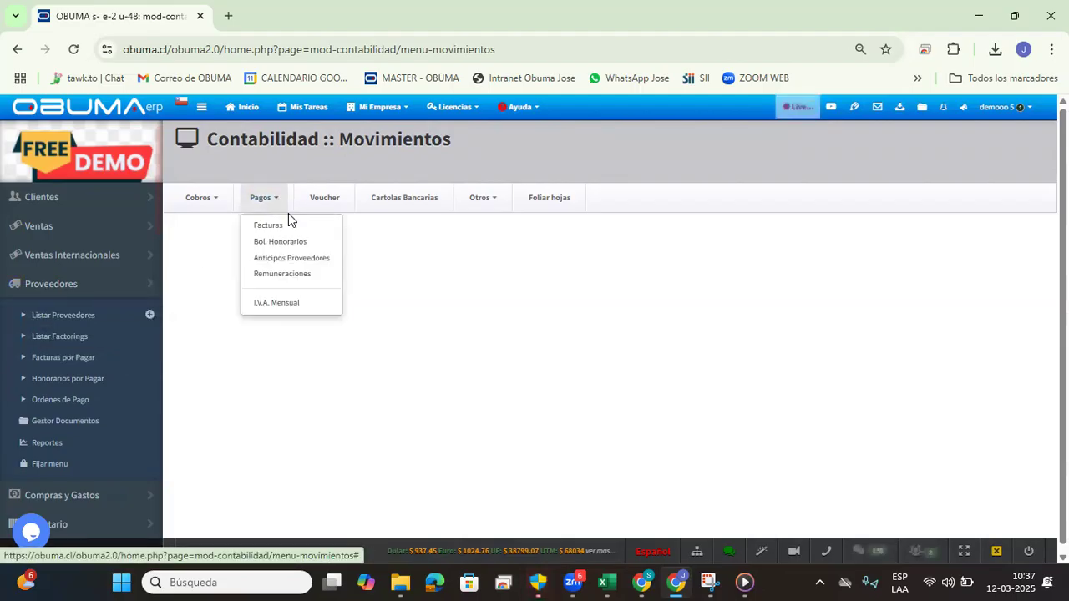
click(288, 227)
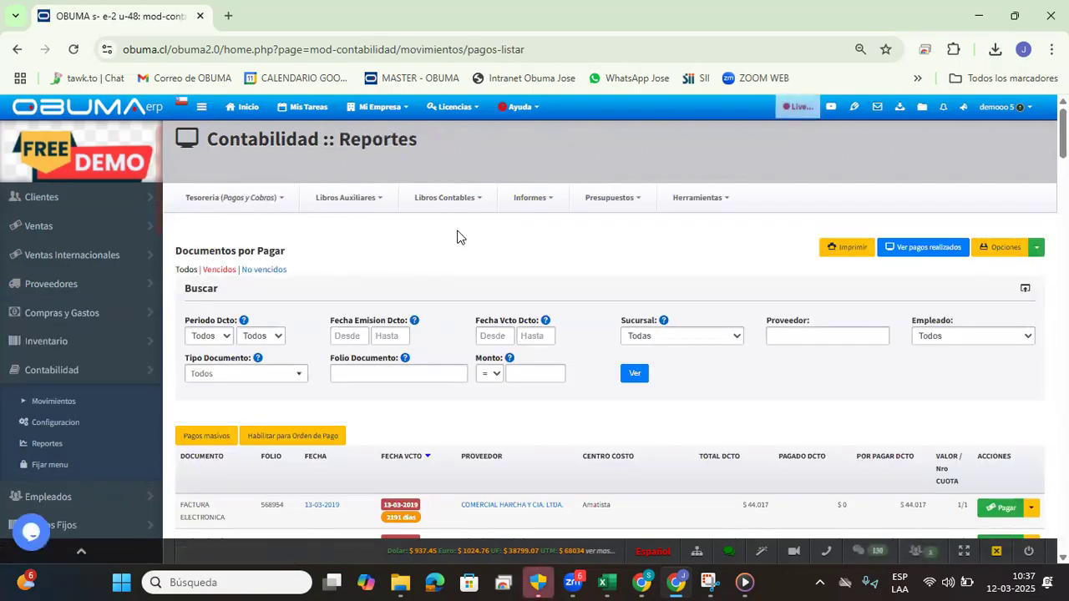
Step: Look through the Documentos por Pagar list and open the first document's supplier record in a new browser tab
scroll(465, 250, down, 1)
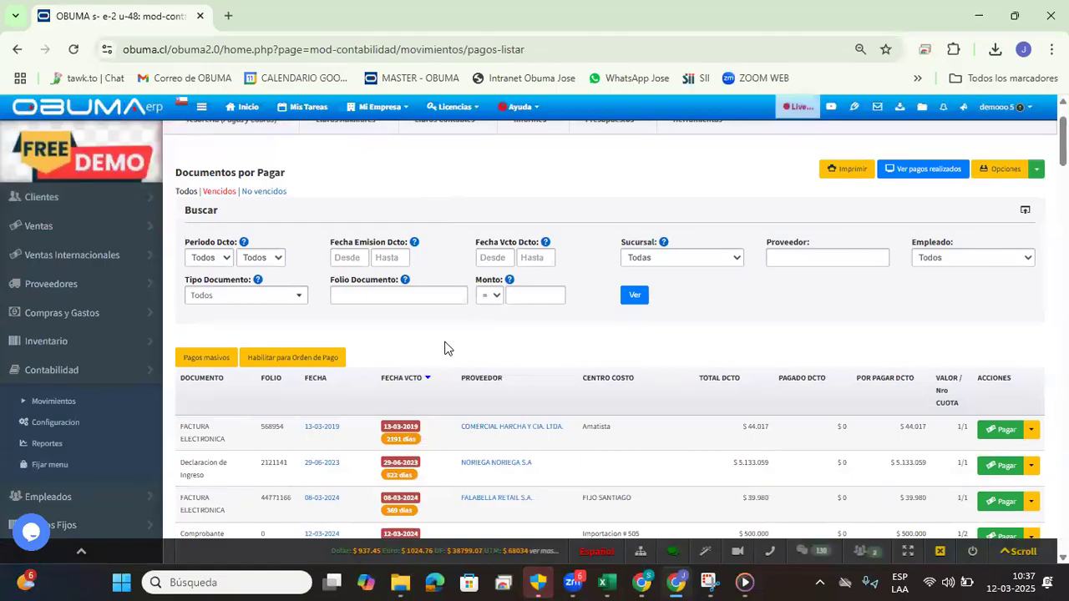
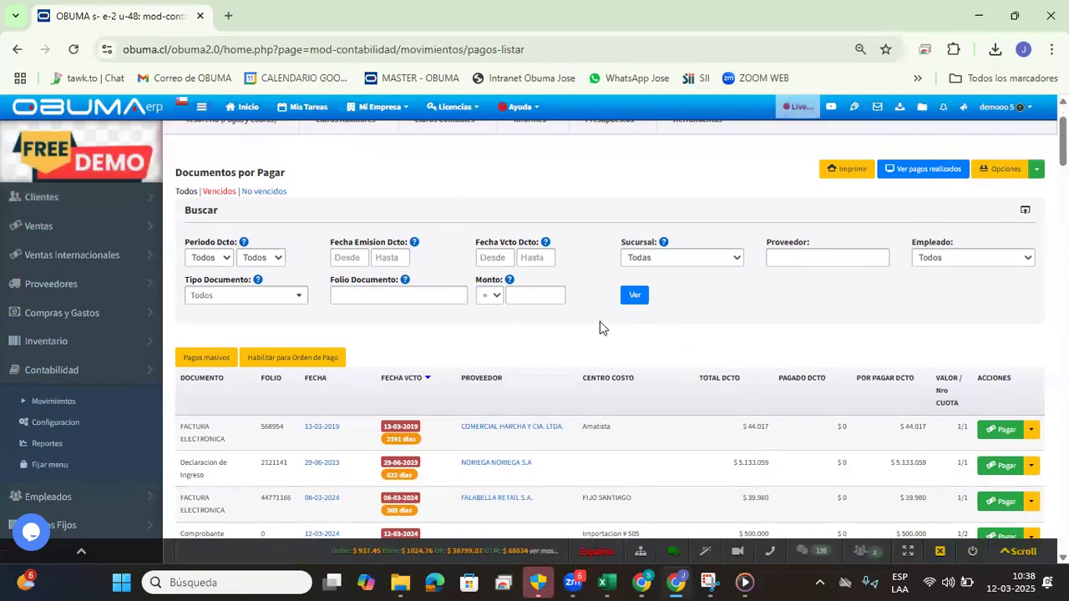
scroll(602, 328, down, 5)
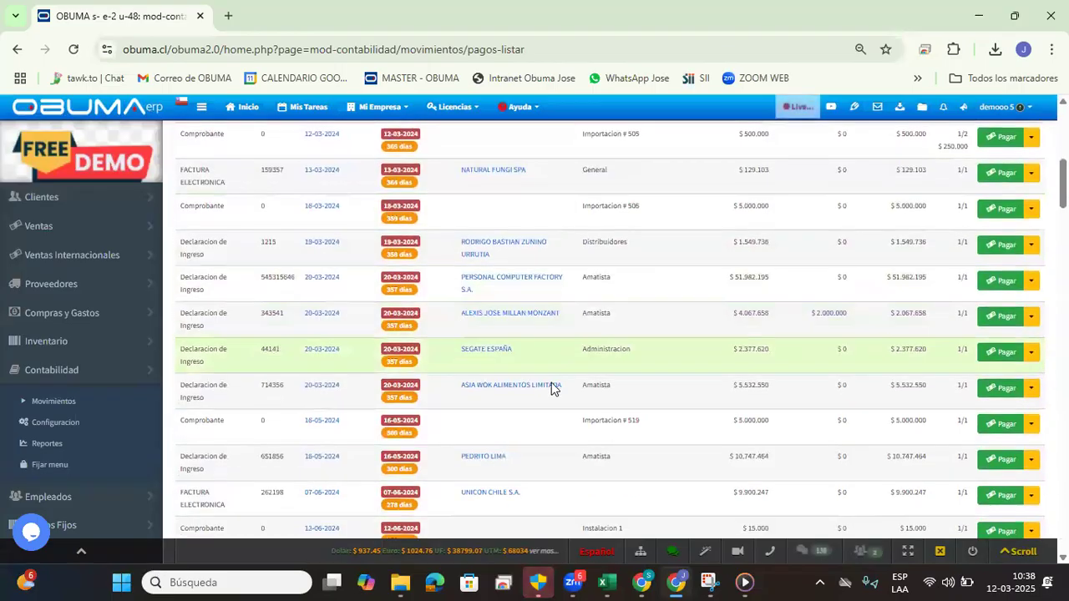
scroll(551, 389, down, 4)
scroll(568, 410, up, 3)
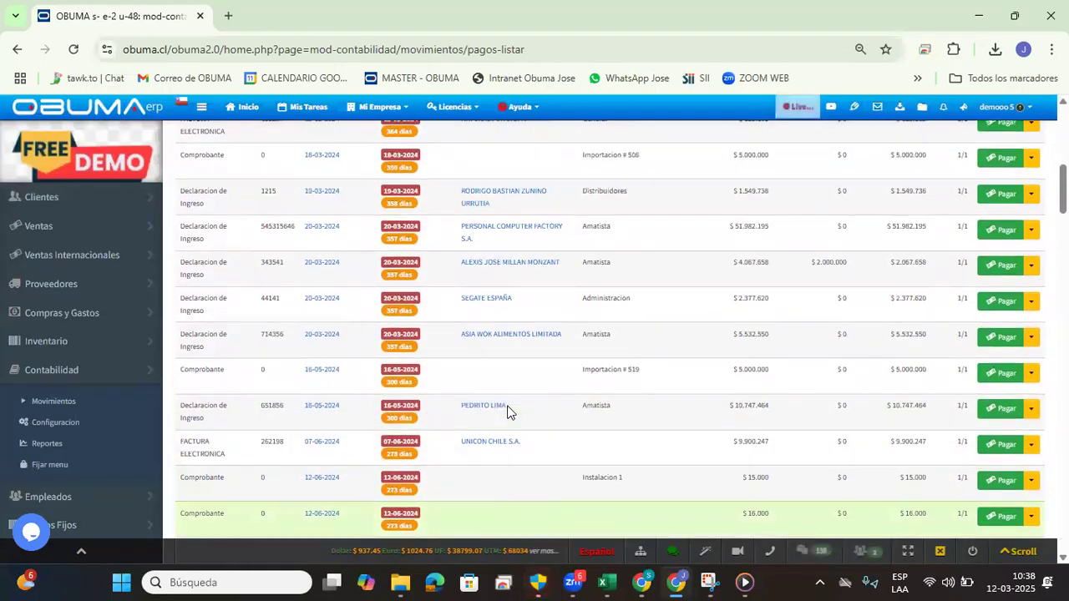
scroll(493, 384, up, 4)
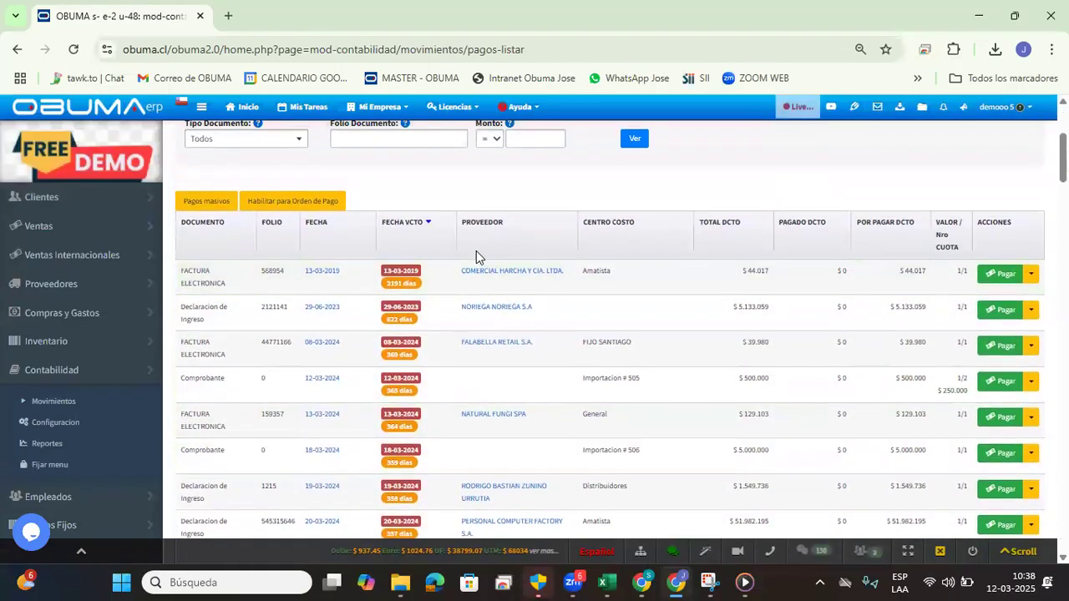
middle_click(486, 270)
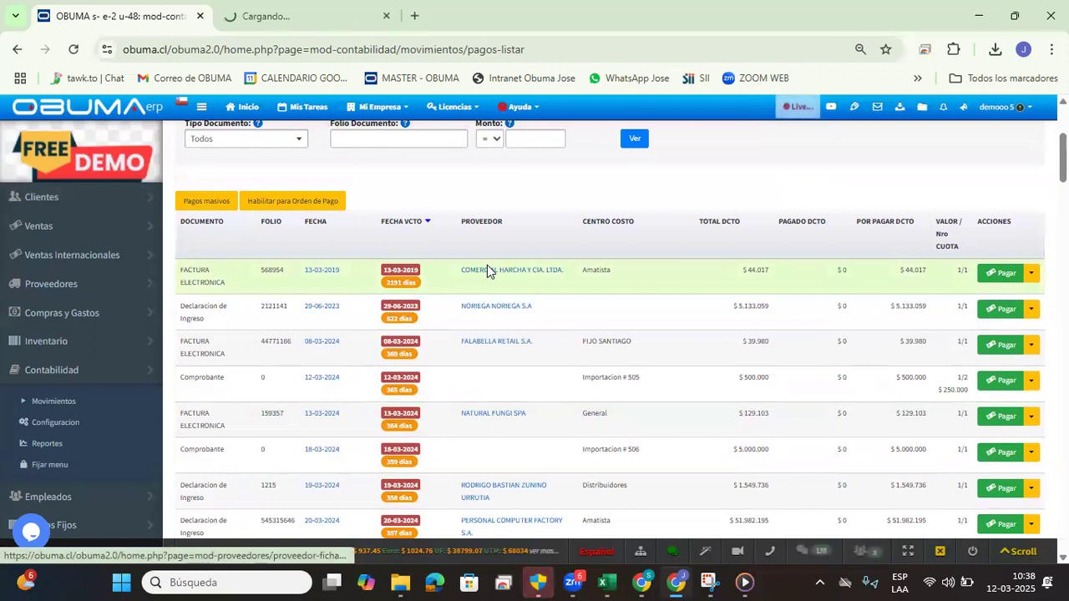
click(302, 25)
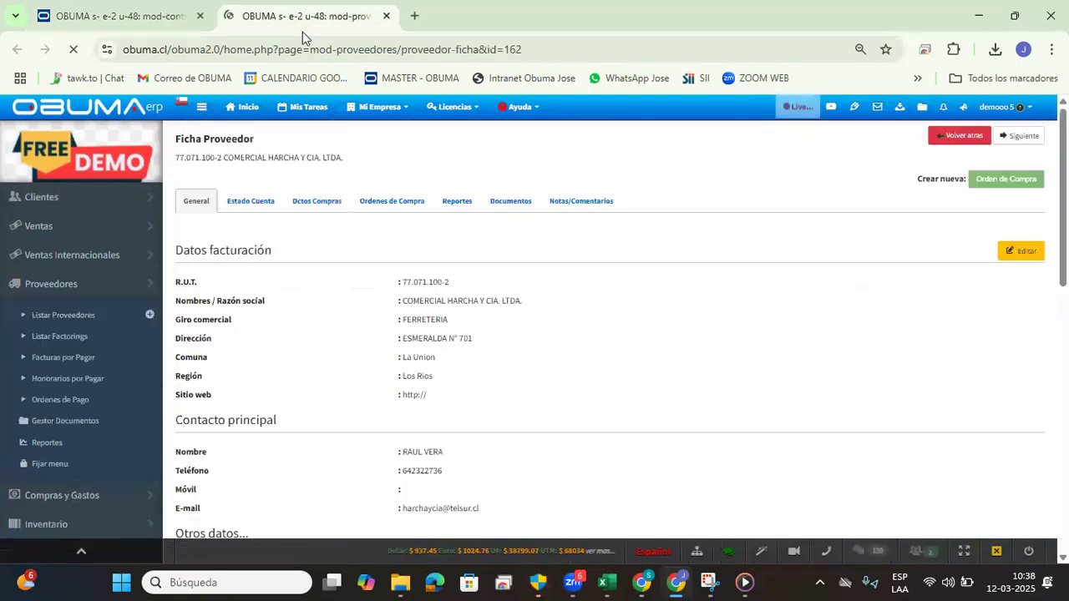
Step: Open the supplier's record for editing and look over its Datos Comerciales section
click(1014, 251)
scroll(489, 265, down, 2)
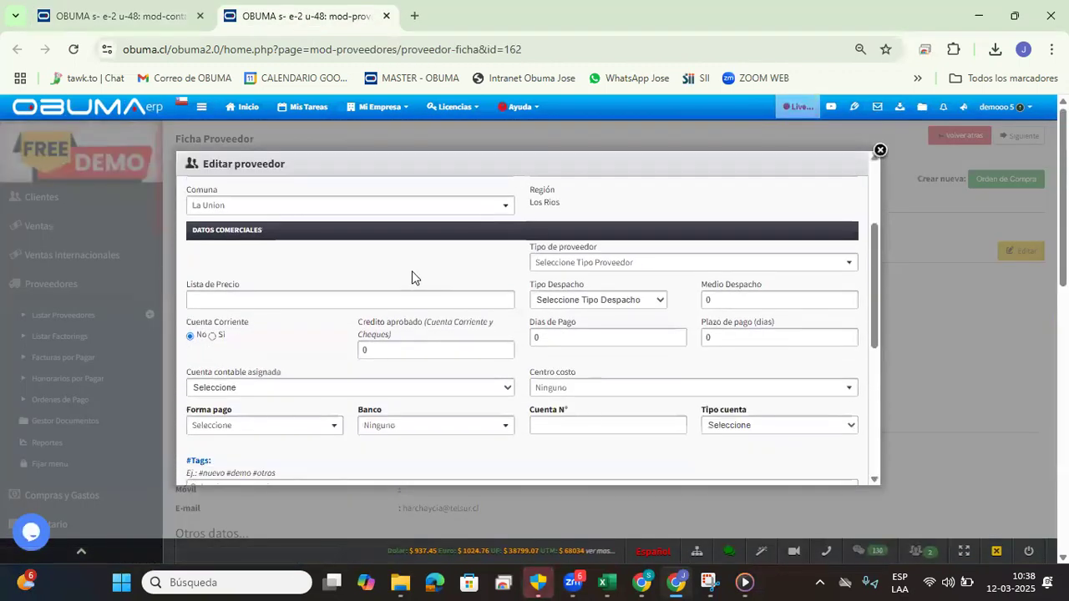
double_click(219, 409)
triple_click(219, 409)
click(219, 234)
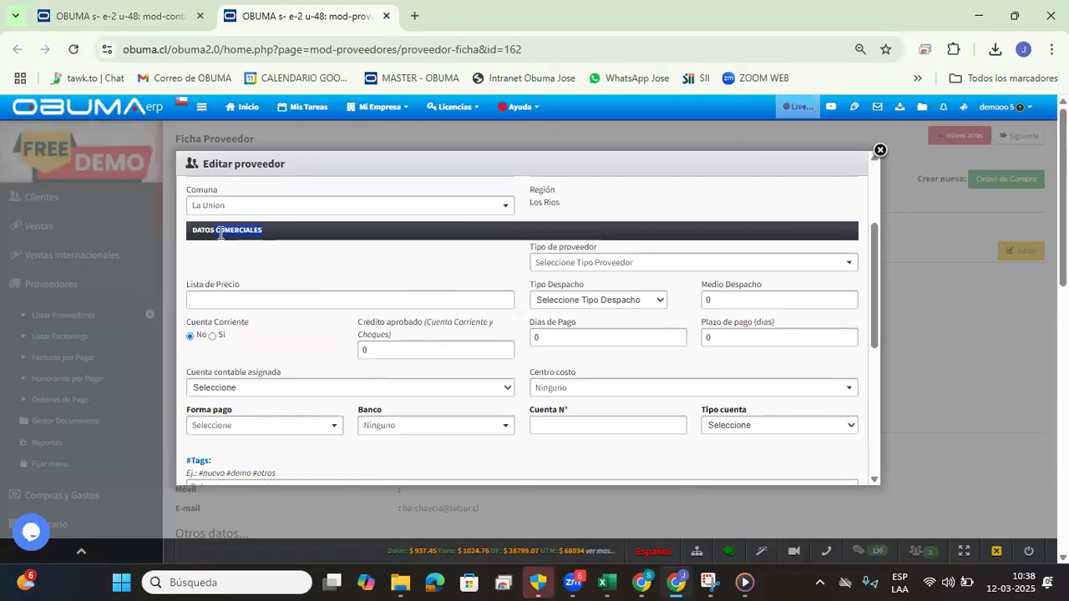
scroll(532, 445, down, 1)
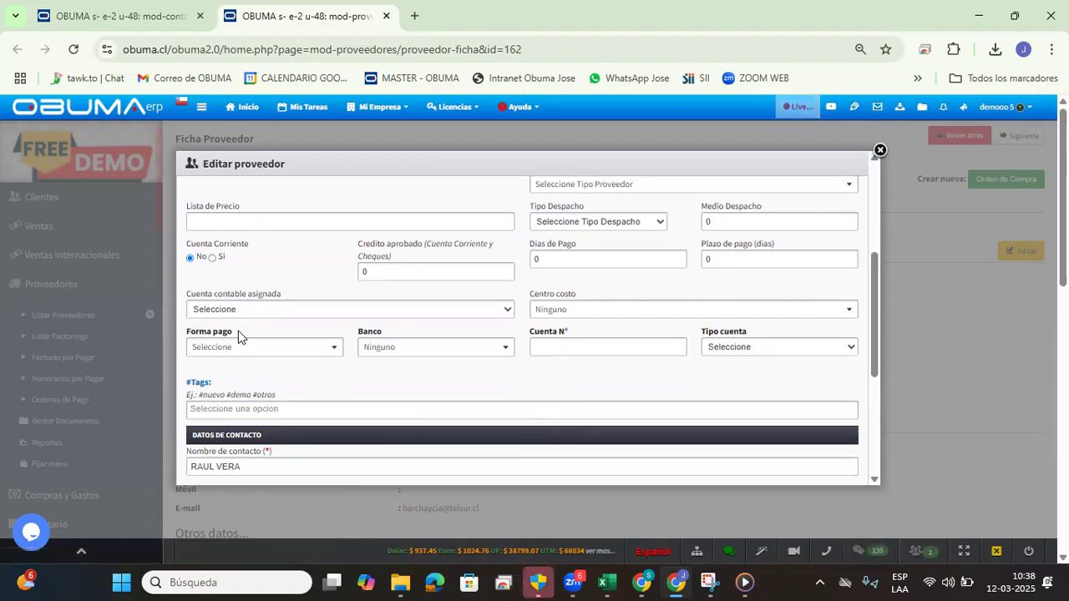
Step: Review the supplier's Forma pago, Banco, Cuenta N° and Tipo cuenta fields, then close the edit form without changes
drag(248, 334, 187, 333)
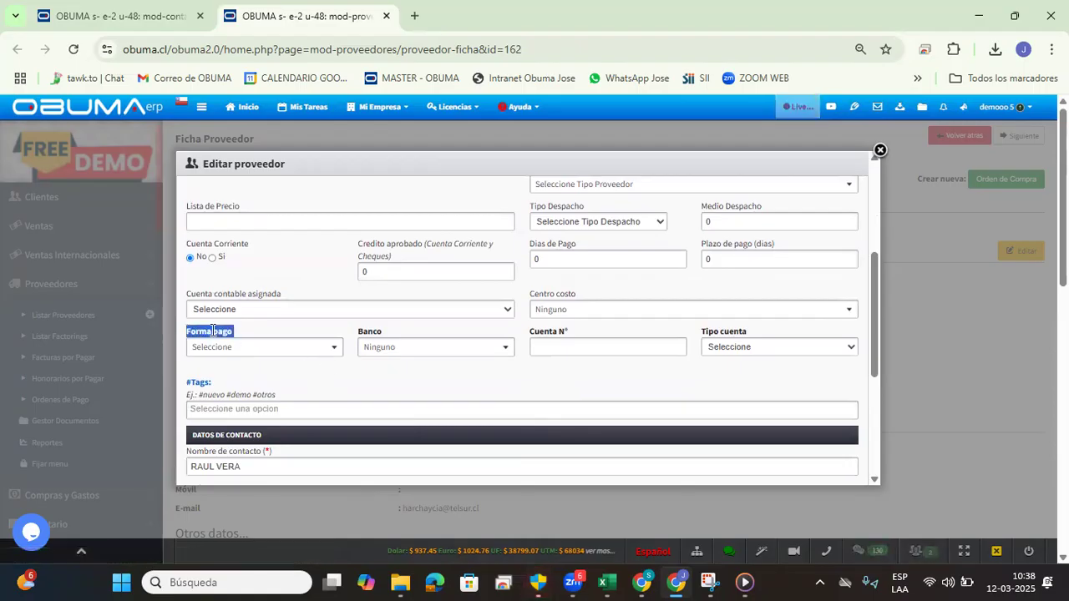
double_click(369, 332)
triple_click(545, 332)
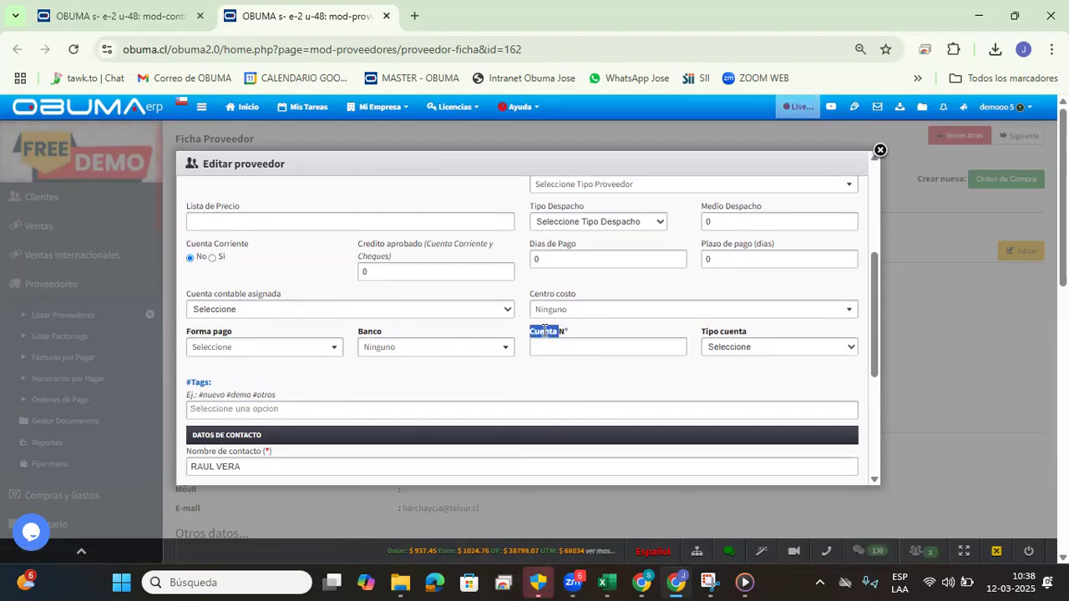
triple_click(725, 333)
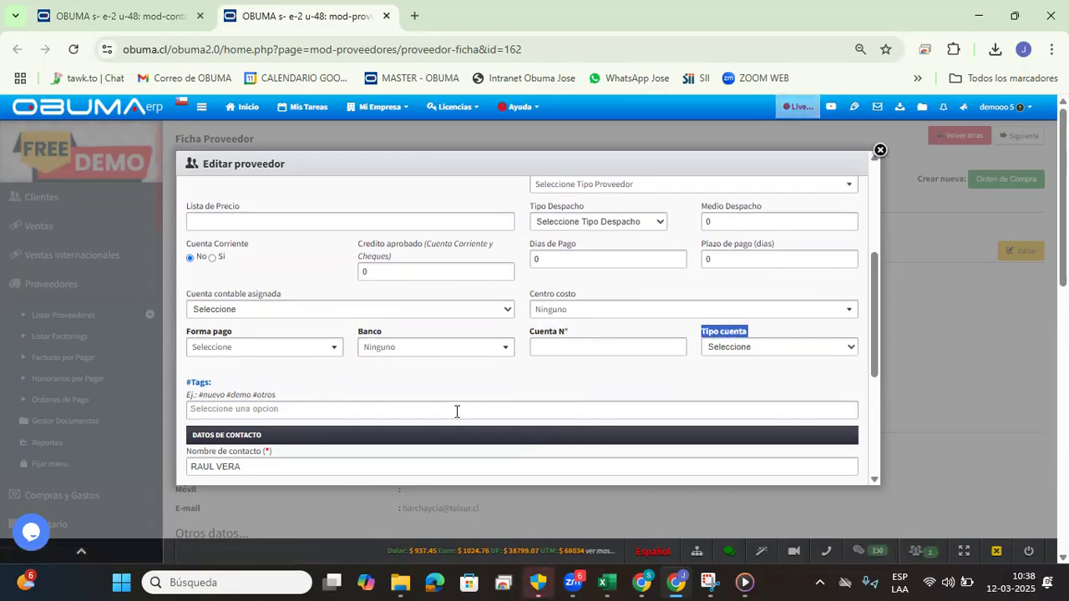
click(880, 151)
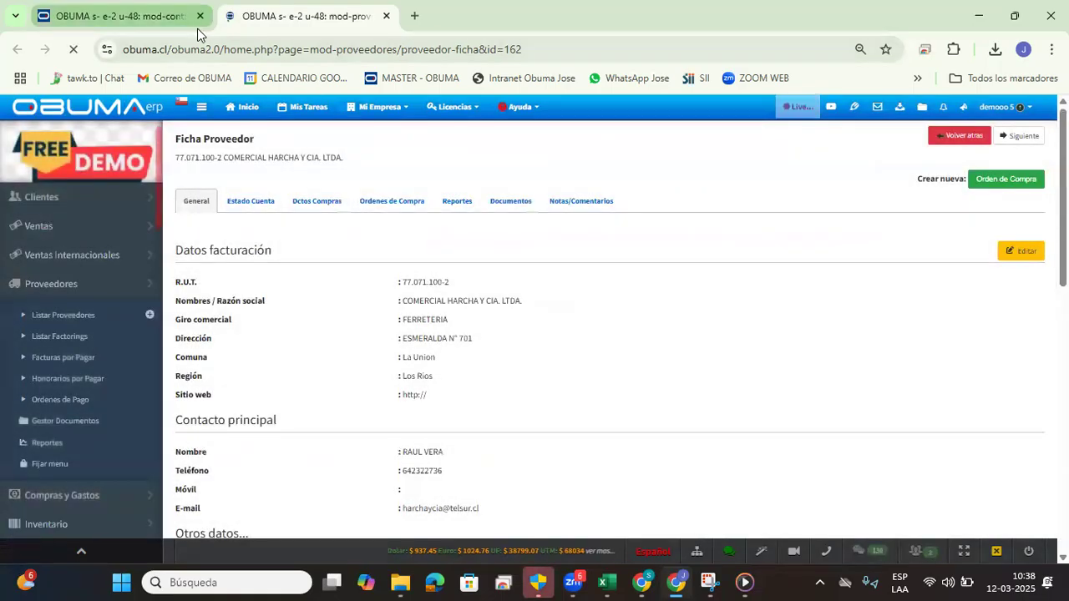
Step: Return to the accounting browser tab, open the supplier Ordenes de Pago list and view payment order 133
click(198, 25)
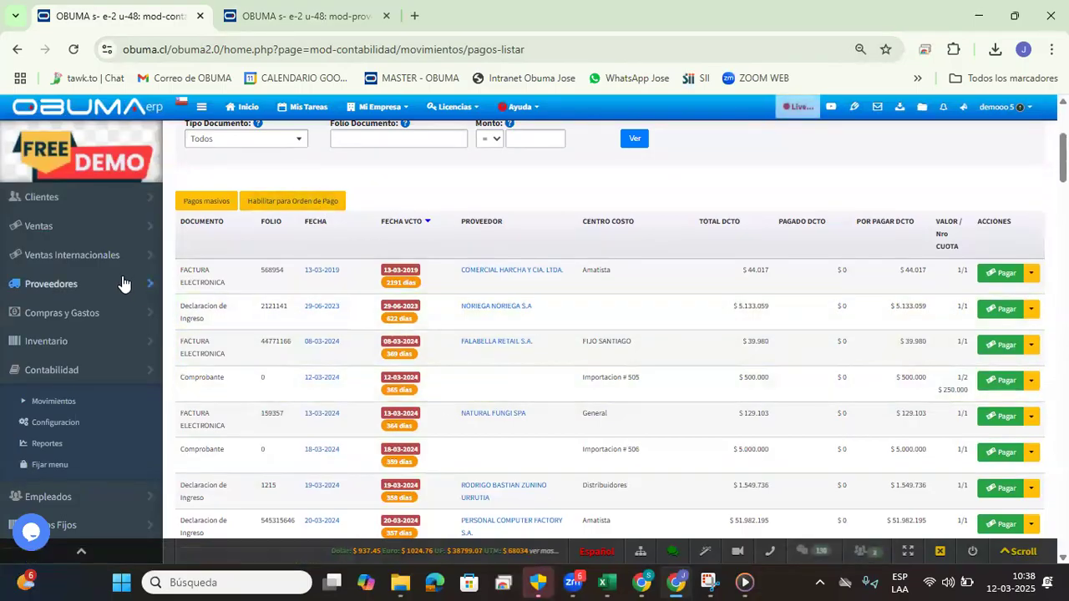
click(81, 286)
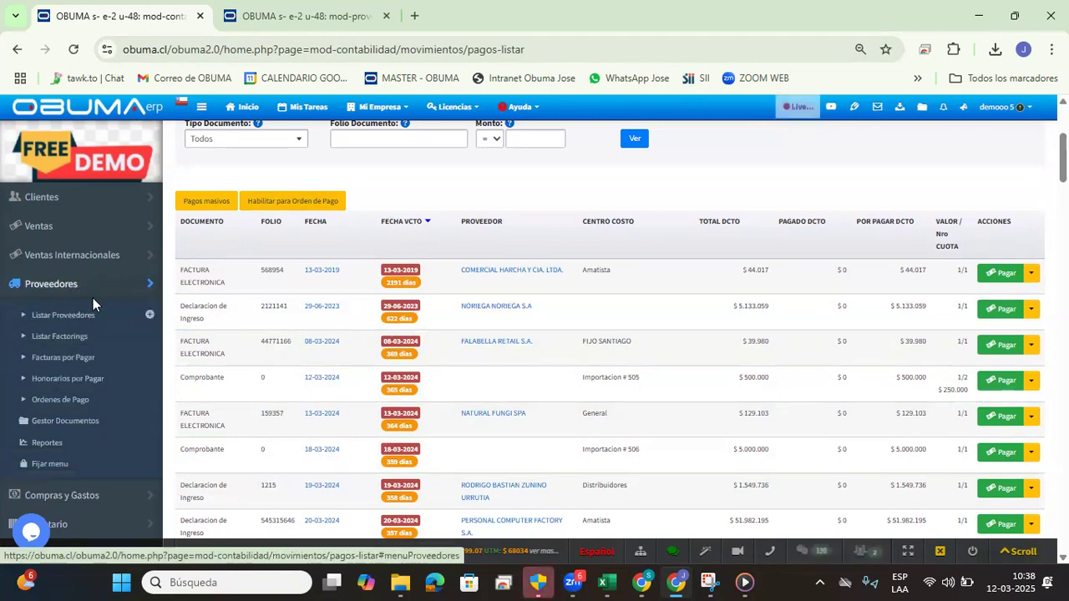
click(107, 409)
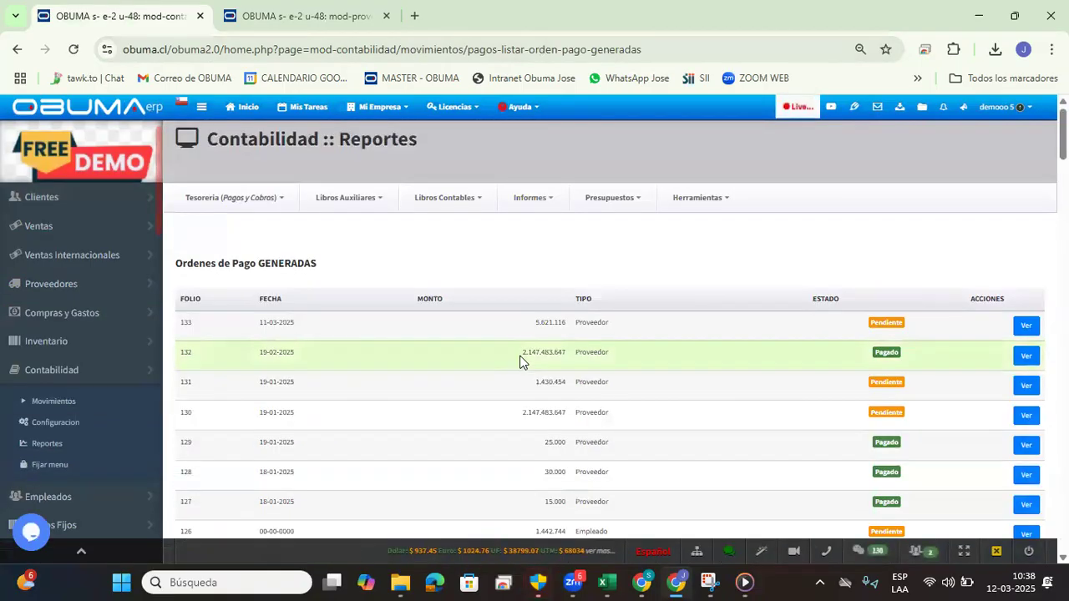
click(1027, 328)
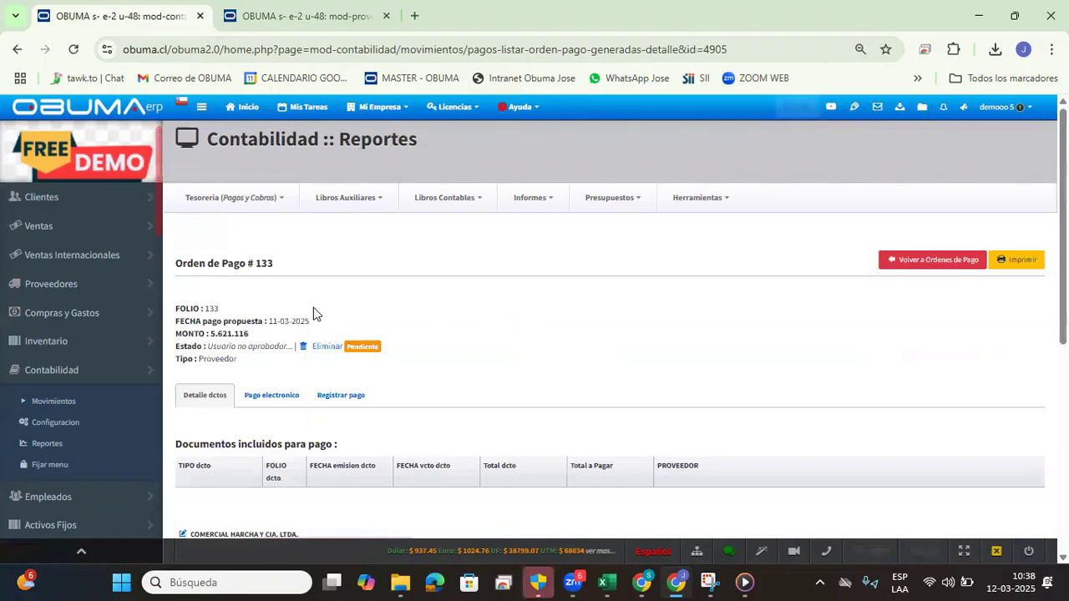
Step: Examine the bank file options for electronic payment (Pago electronico) of the payment order
click(260, 398)
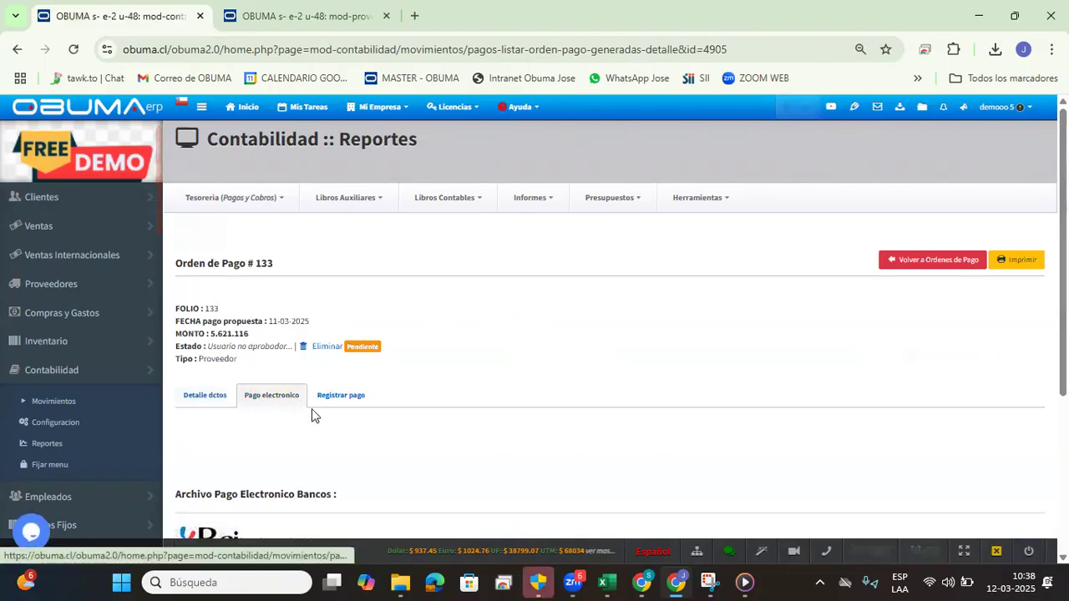
scroll(312, 408, down, 2)
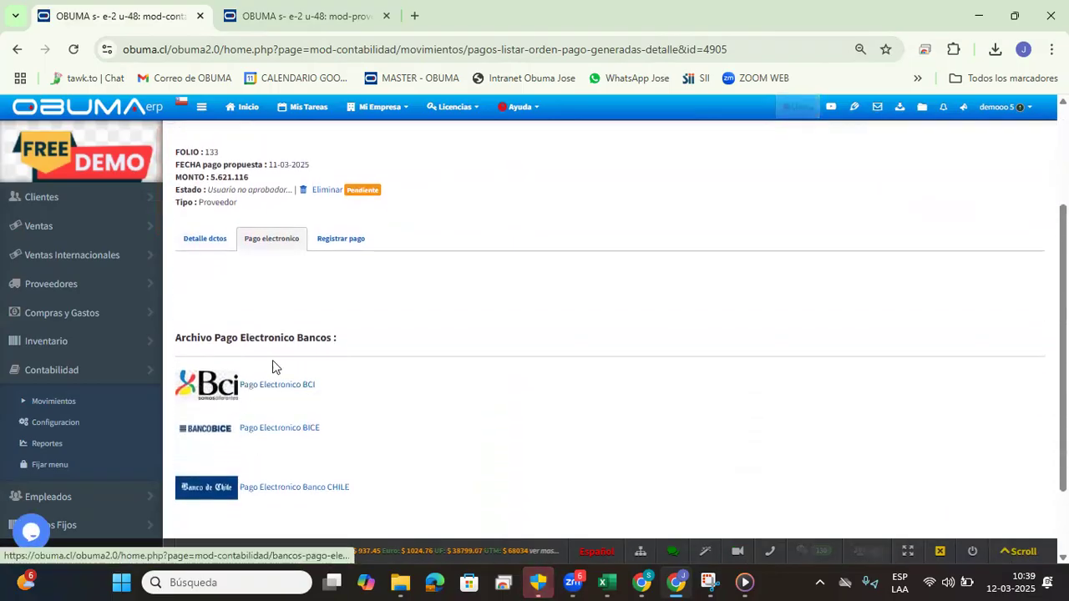
scroll(518, 276, up, 2)
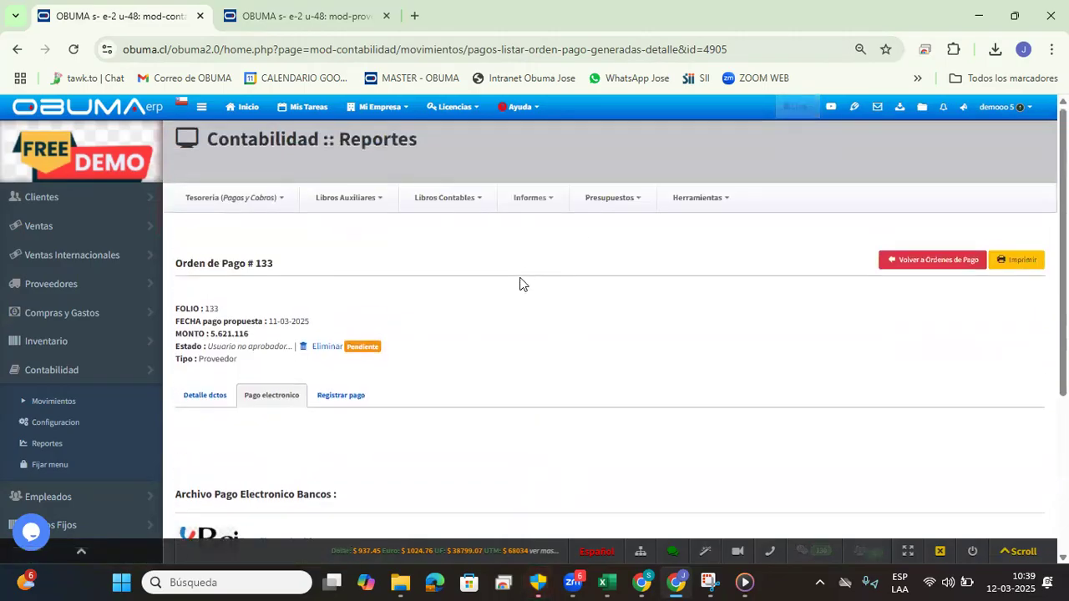
scroll(530, 337, down, 2)
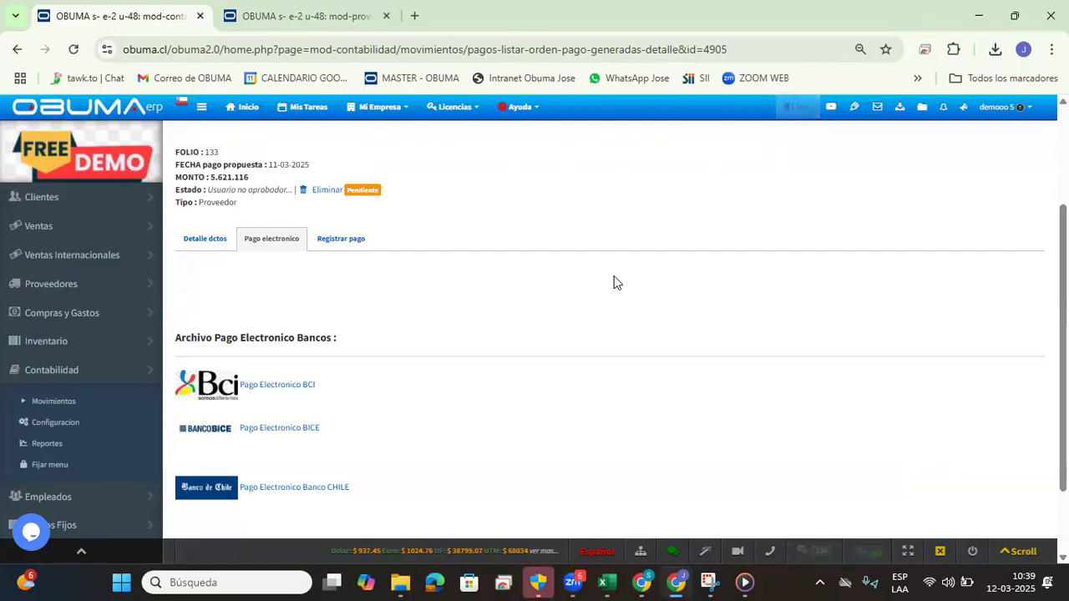
Step: Register the payment of order 133 with Transferencias as the Forma de Pago, checking the date and the Unico entry type before submitting
click(339, 242)
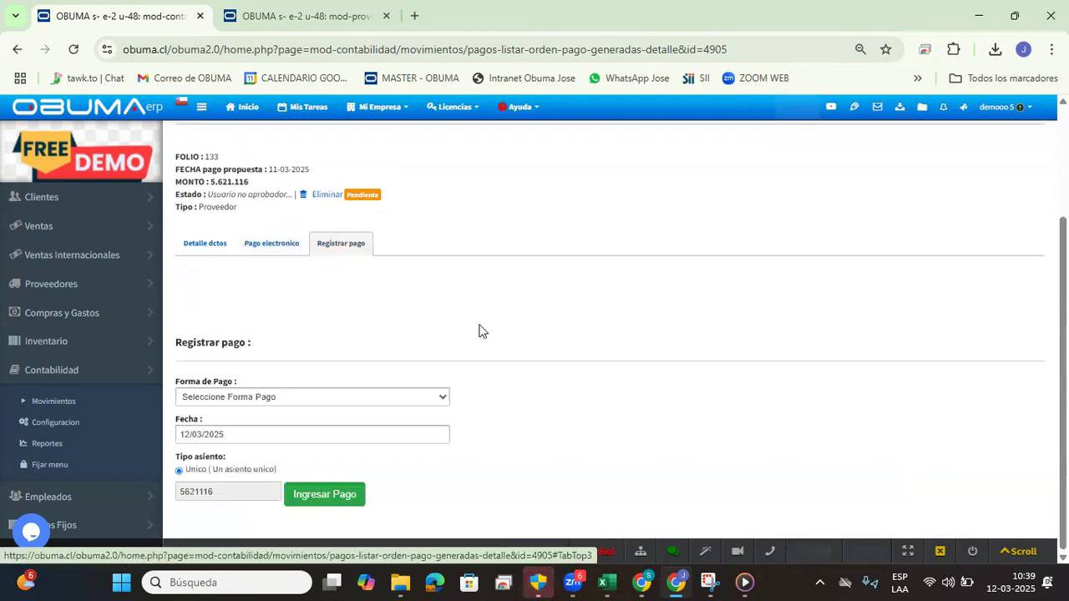
click(238, 398)
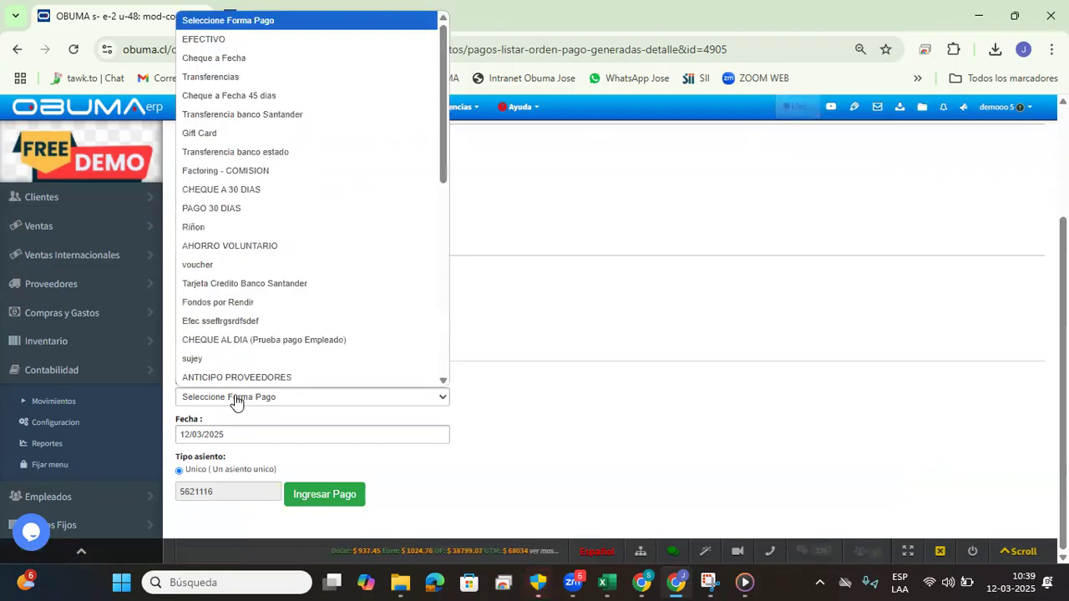
click(235, 78)
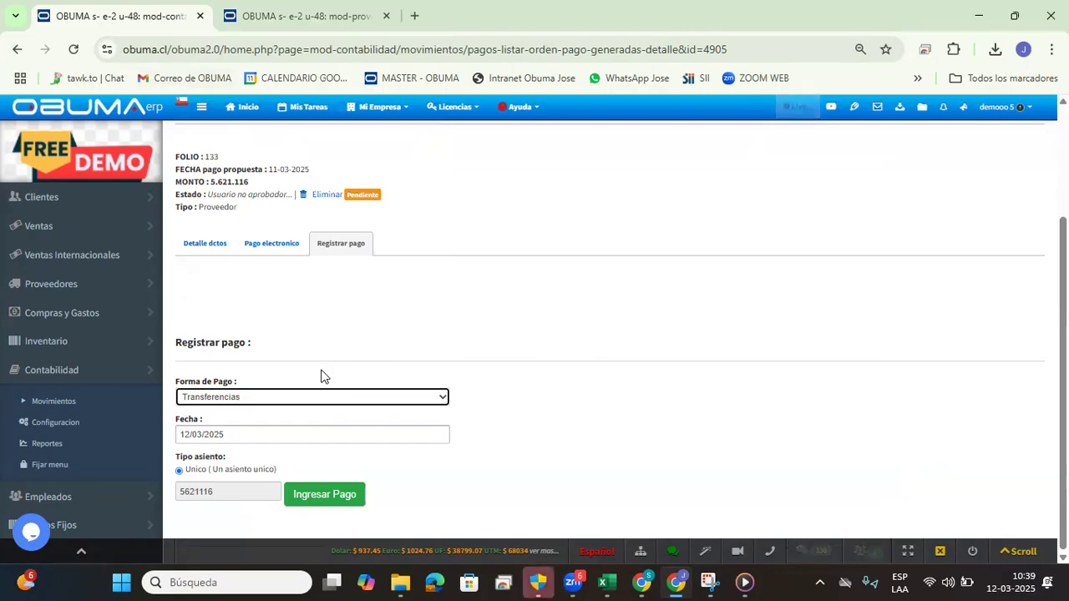
triple_click(180, 416)
triple_click(197, 432)
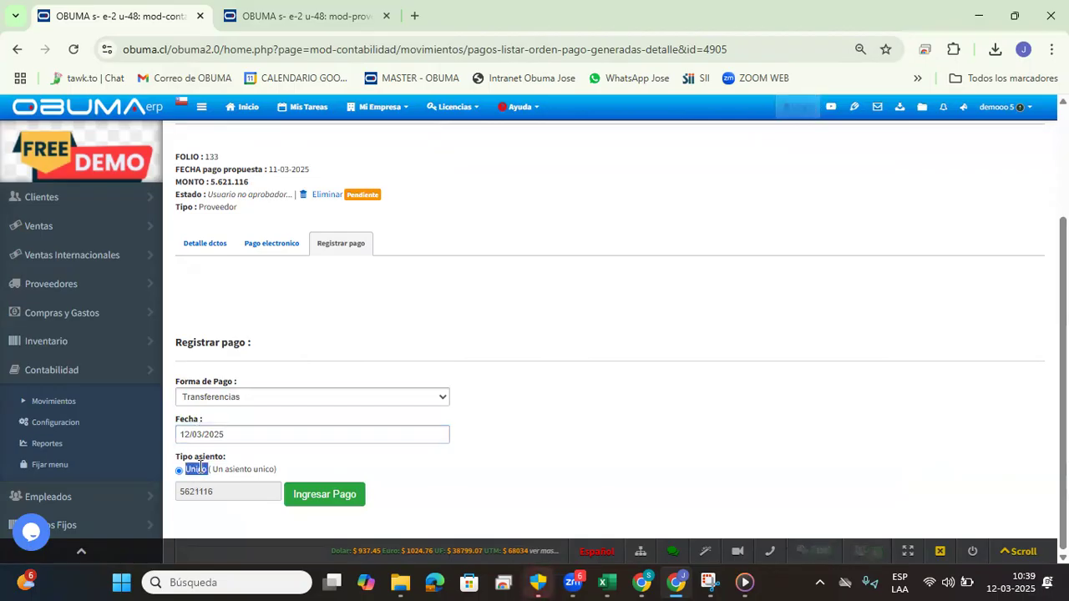
triple_click(197, 469)
click(604, 316)
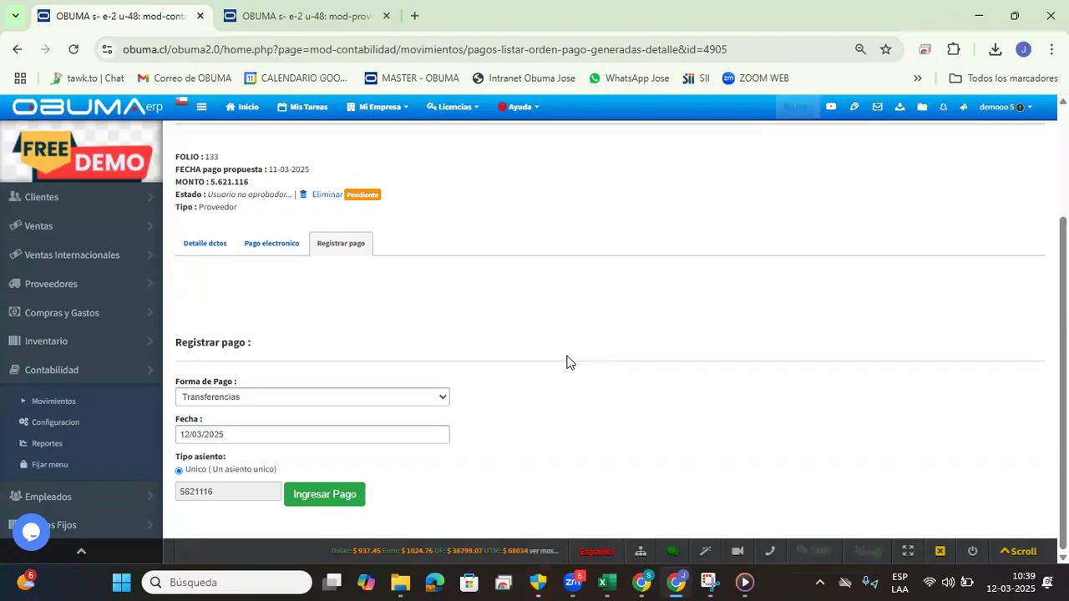
click(324, 497)
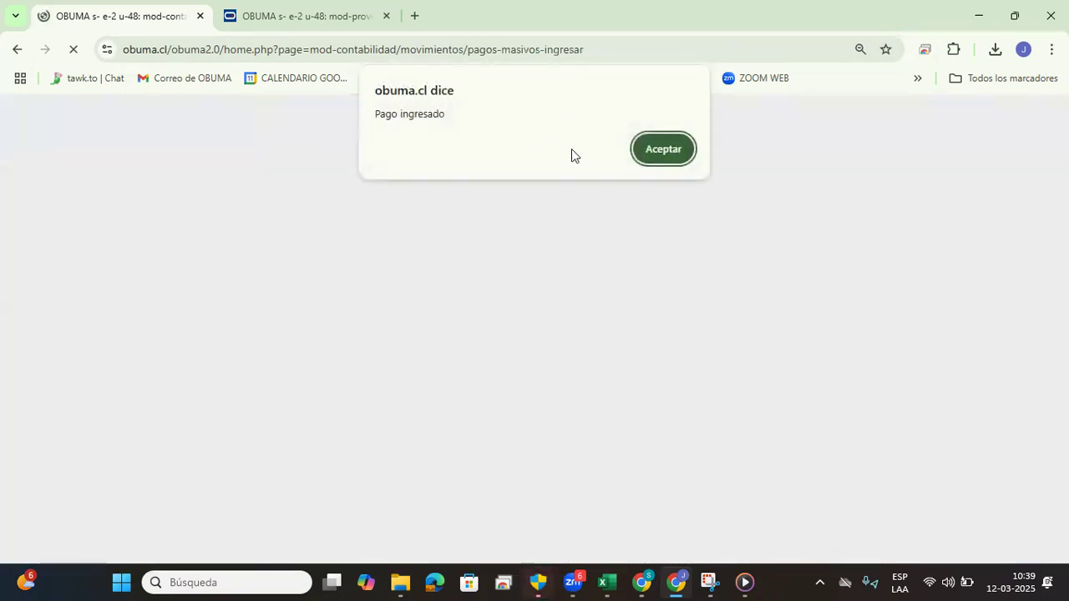
click(663, 153)
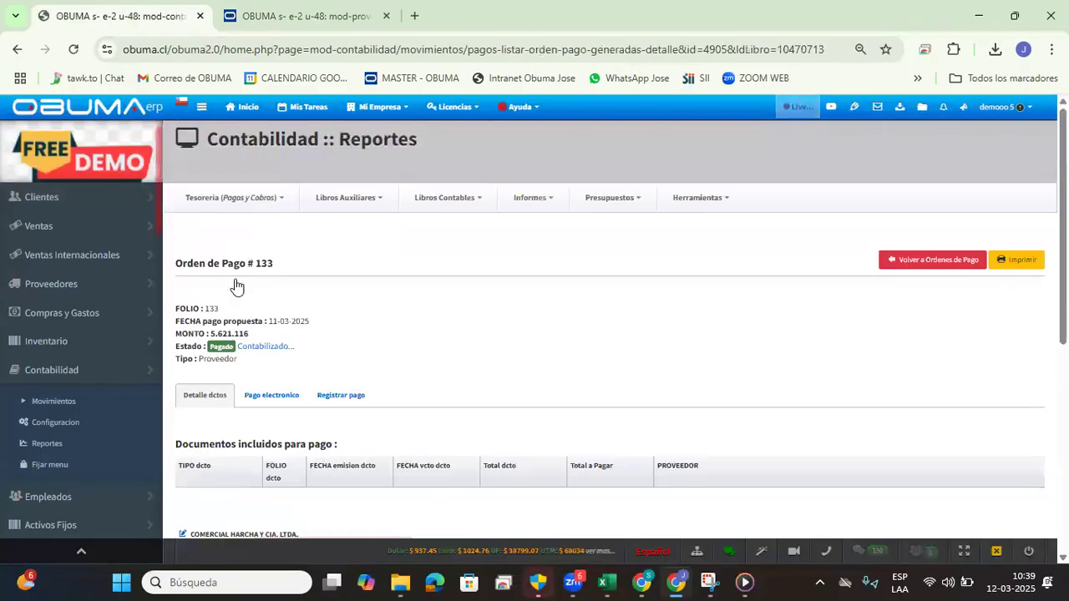
Step: Review the payments made under the order's Registrar pago section, comparing their entry times and paid amounts
click(344, 401)
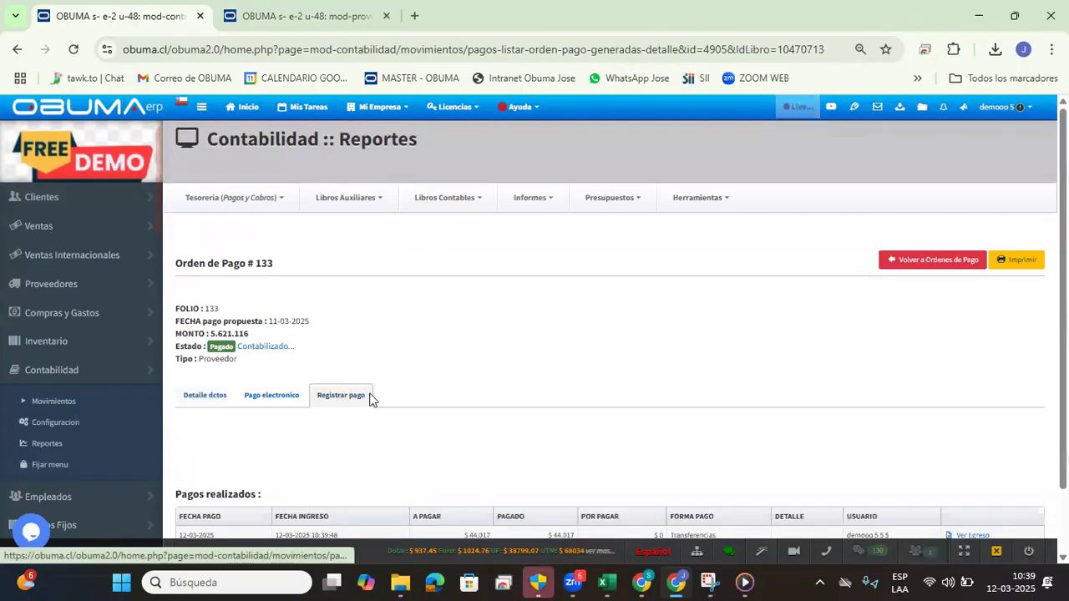
scroll(370, 399, down, 2)
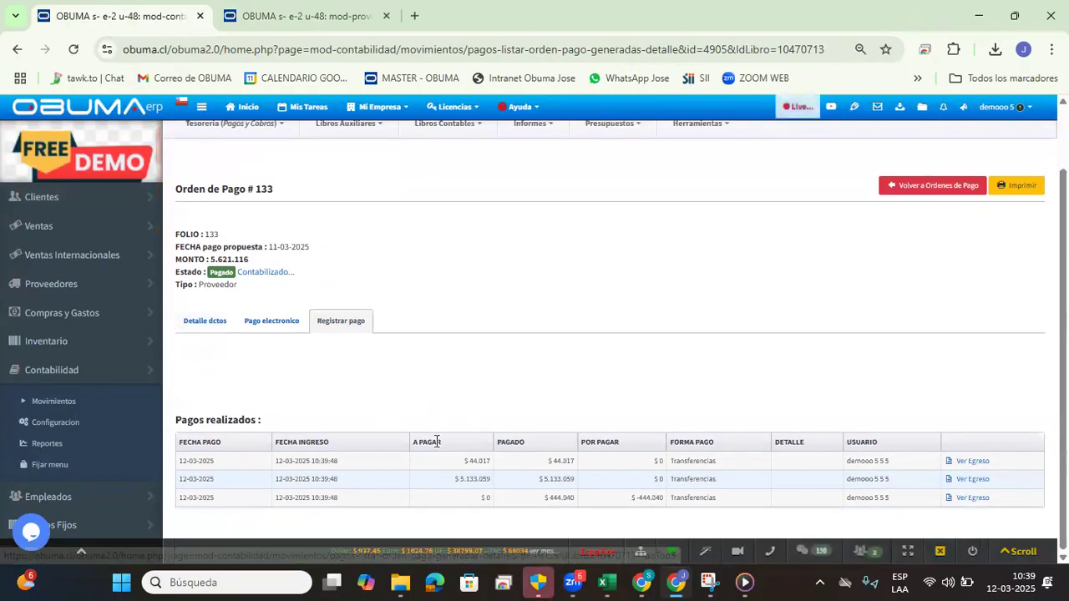
triple_click(295, 466)
triple_click(304, 479)
click(312, 502)
triple_click(312, 501)
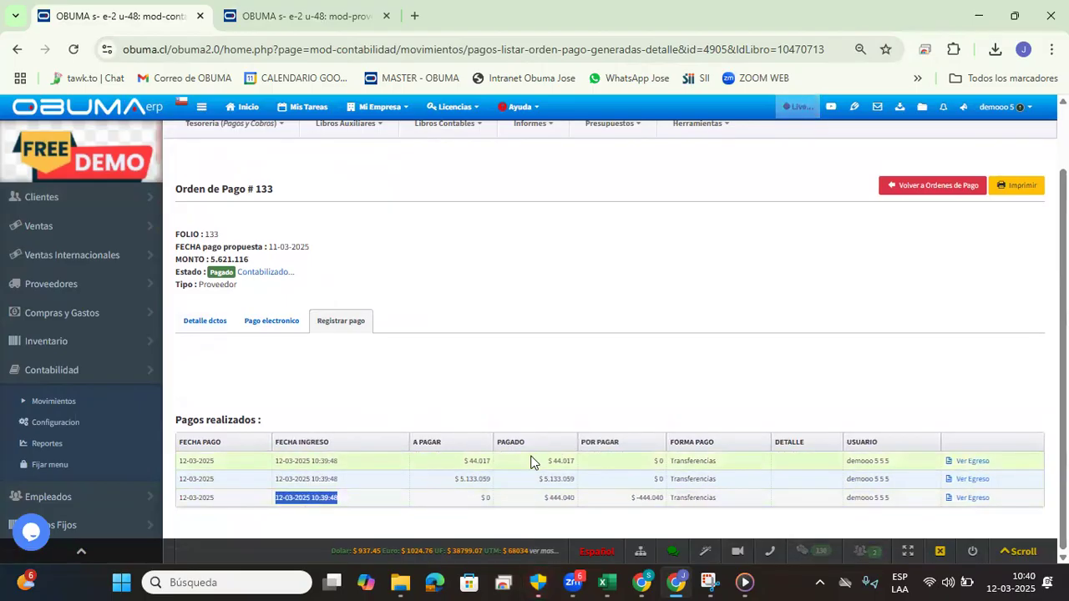
drag(530, 461, 551, 460)
triple_click(557, 482)
triple_click(560, 498)
click(267, 312)
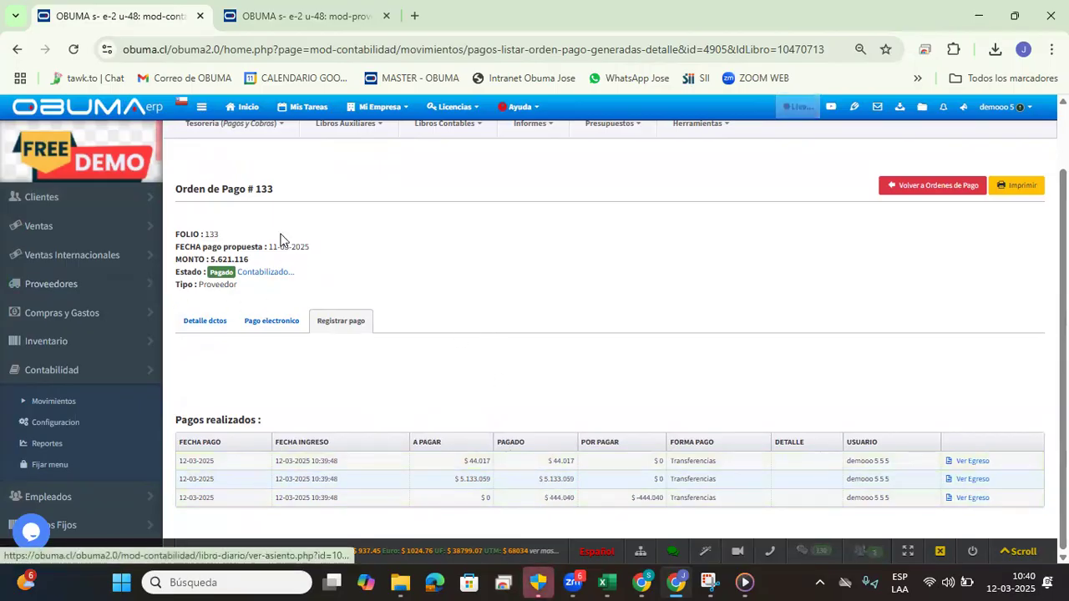
Step: View the order's Contabilizado accounting voucher, check its folio number and entry lines, then close it
click(251, 273)
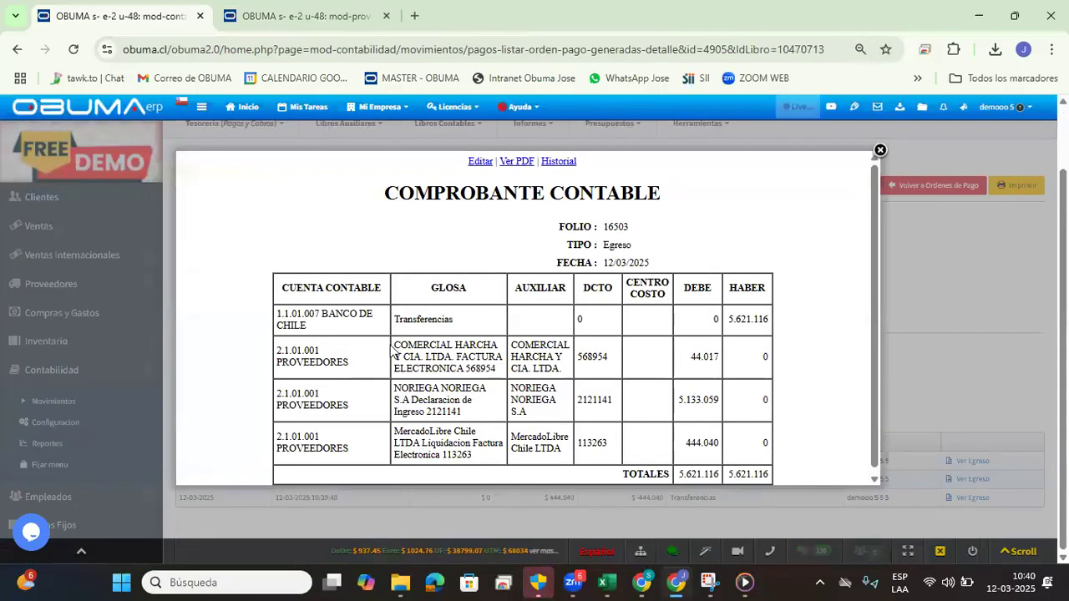
double_click(614, 226)
click(703, 240)
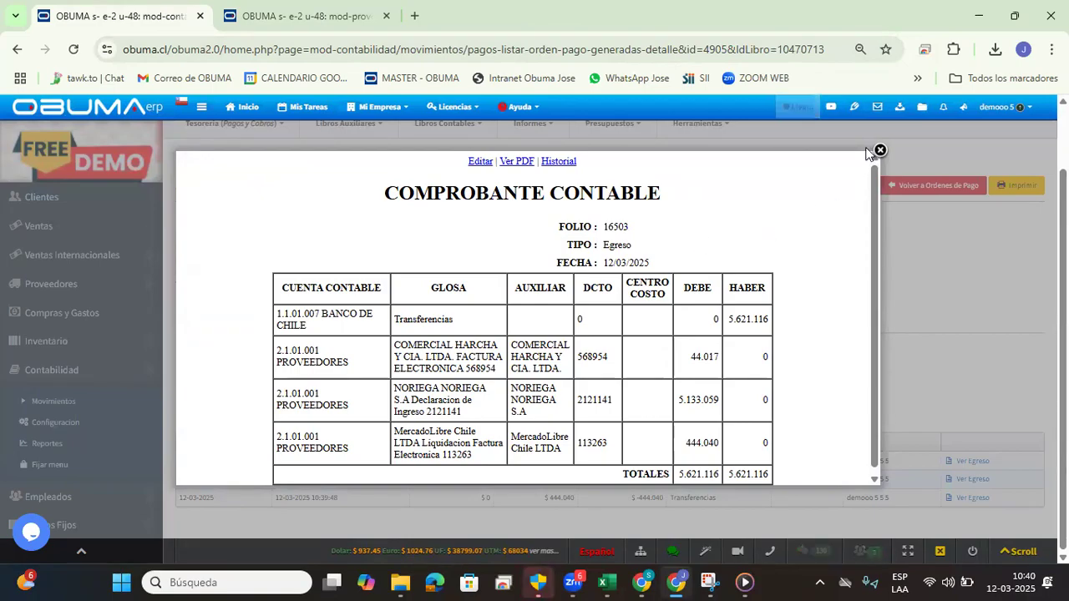
click(881, 152)
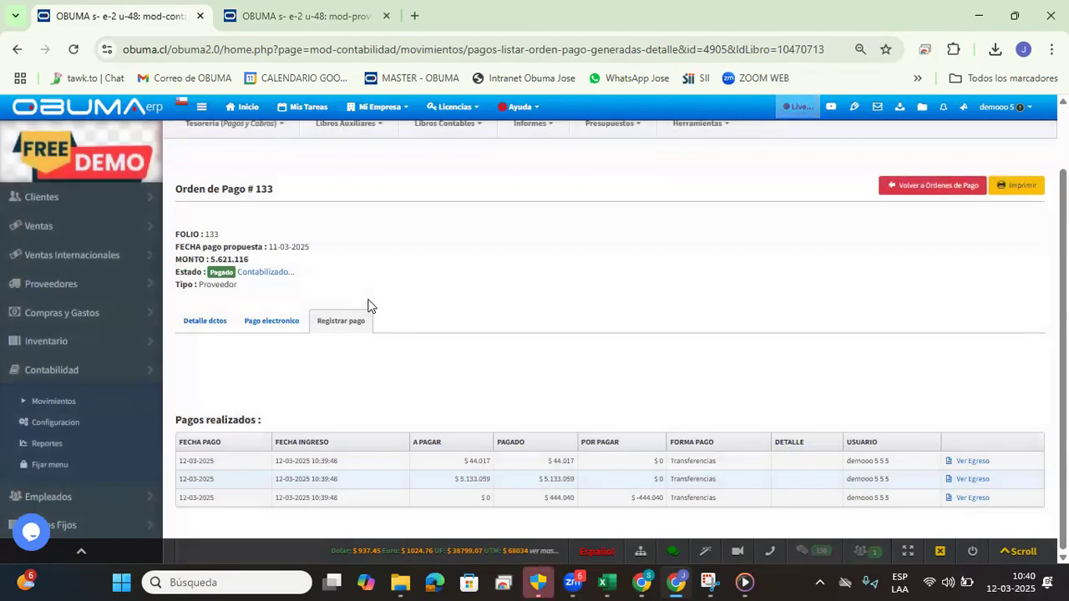
Step: Check the Pagos options under accounting Movimientos, including I.V.A. Mensual, and the Tesoreria payment options under Reportes
click(44, 408)
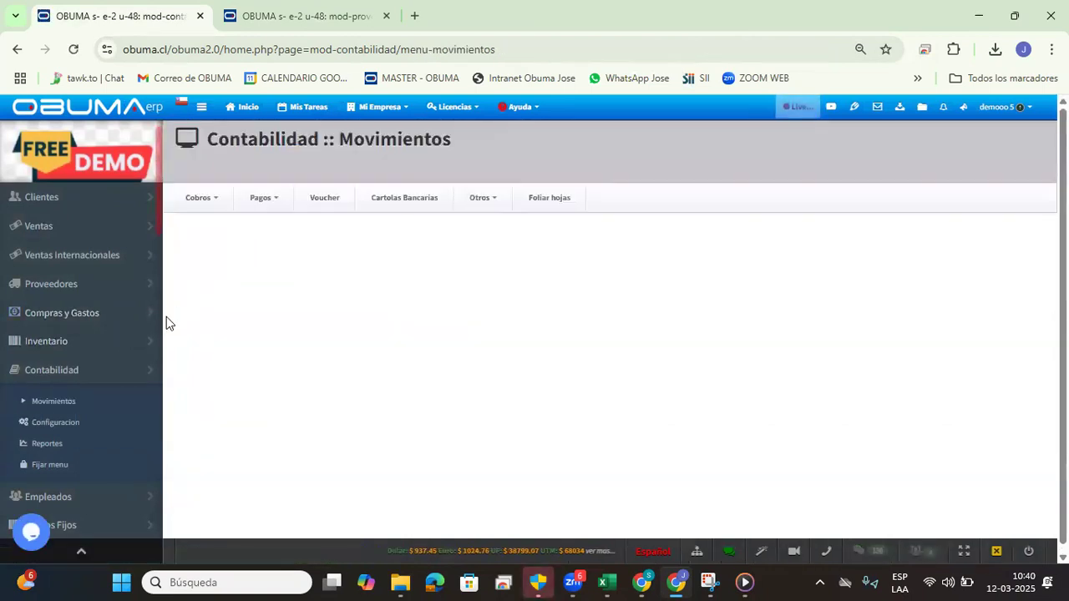
click(260, 203)
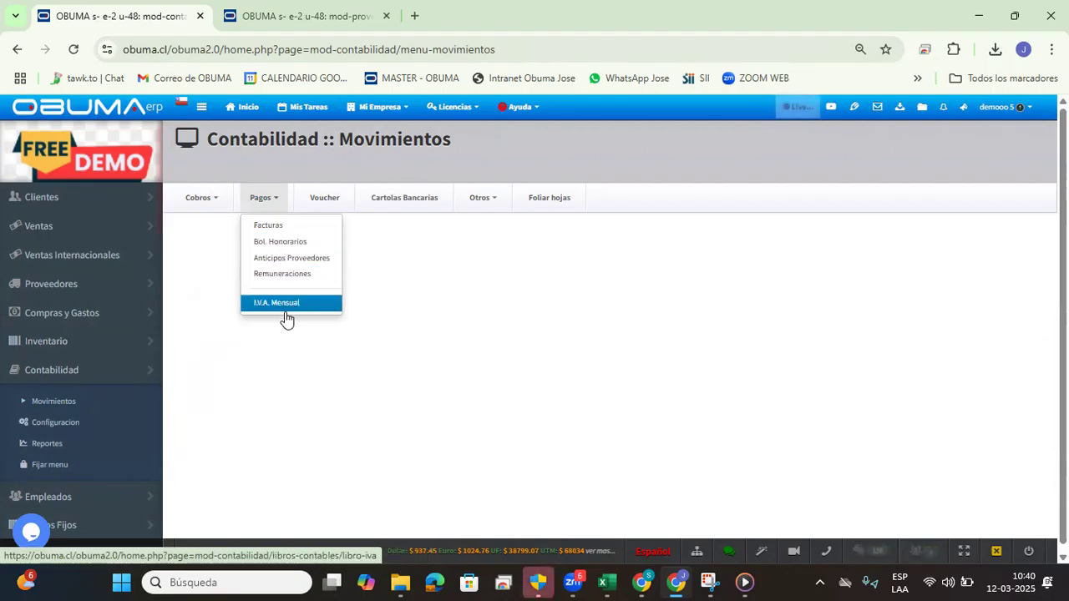
click(63, 444)
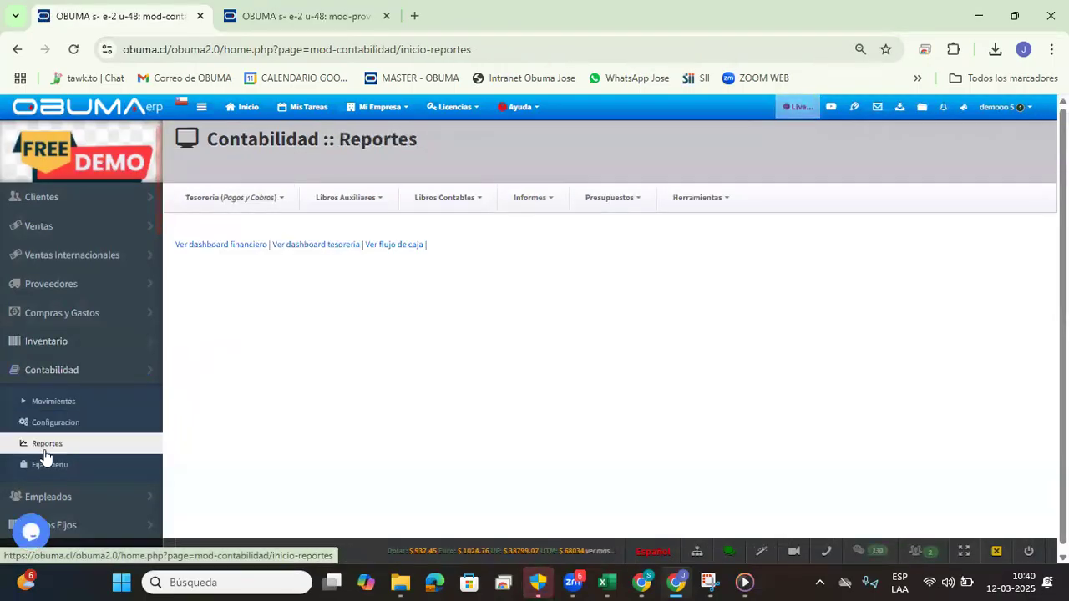
click(278, 200)
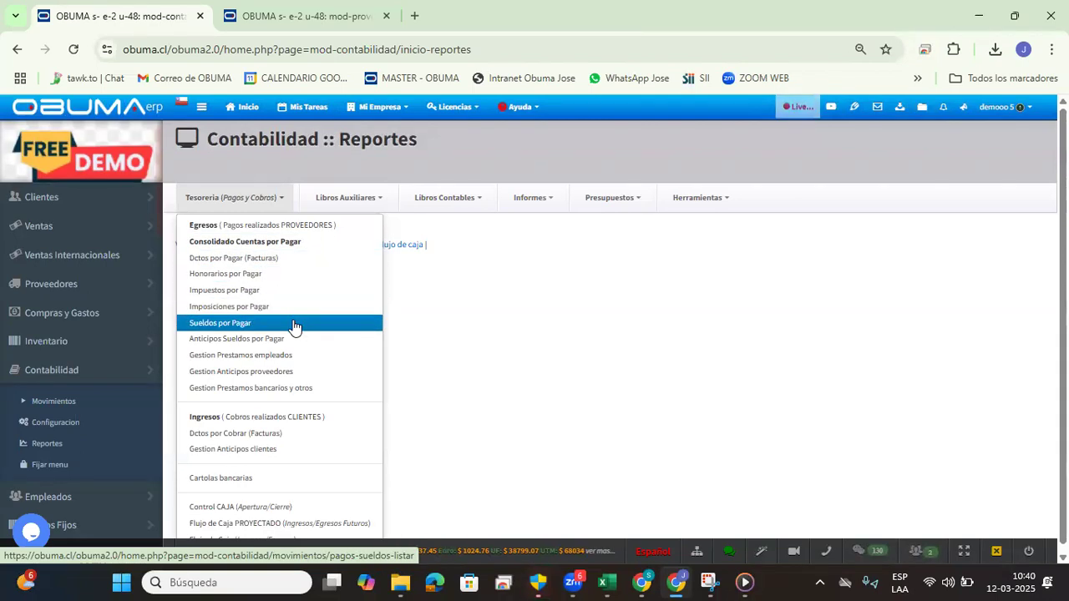
Step: Open a new manual accounting voucher and enter a line for account 1.1.01.003 BANCO ESTADO with a Debe of 5000
click(102, 407)
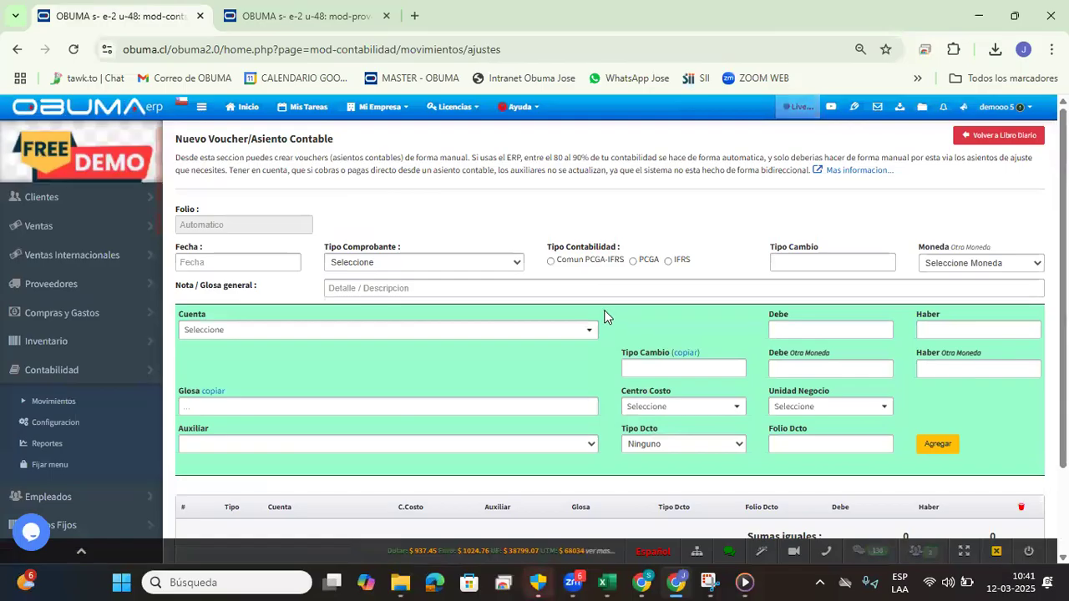
click(403, 331)
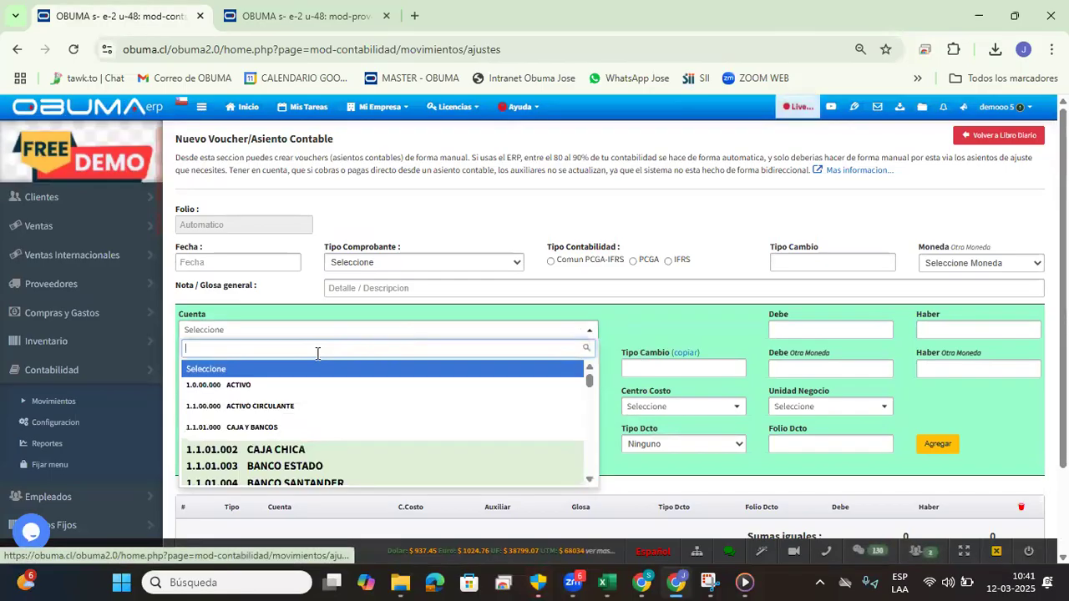
click(311, 467)
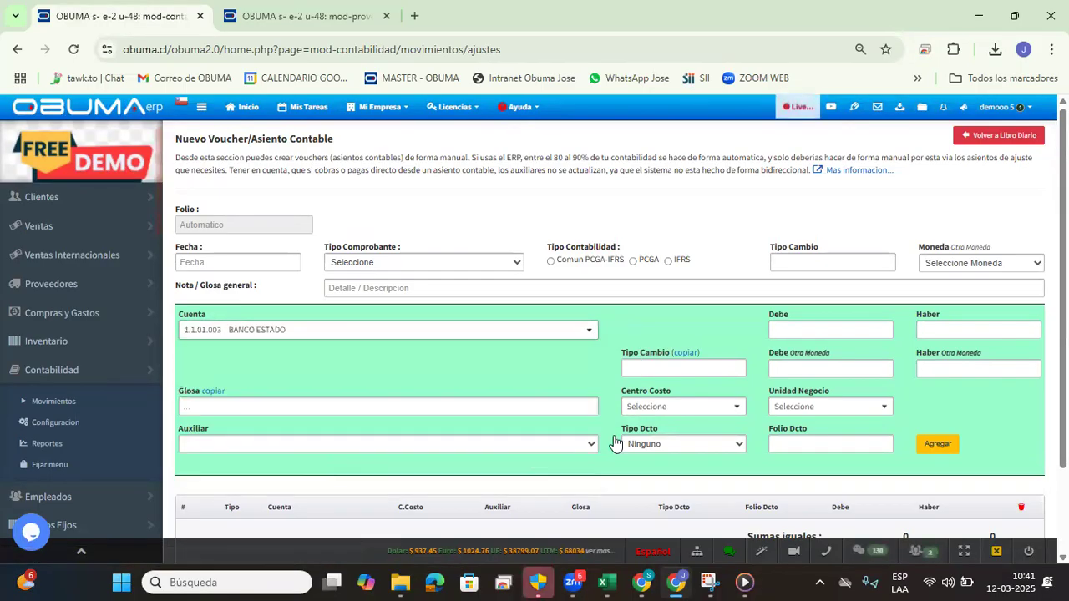
click(790, 336)
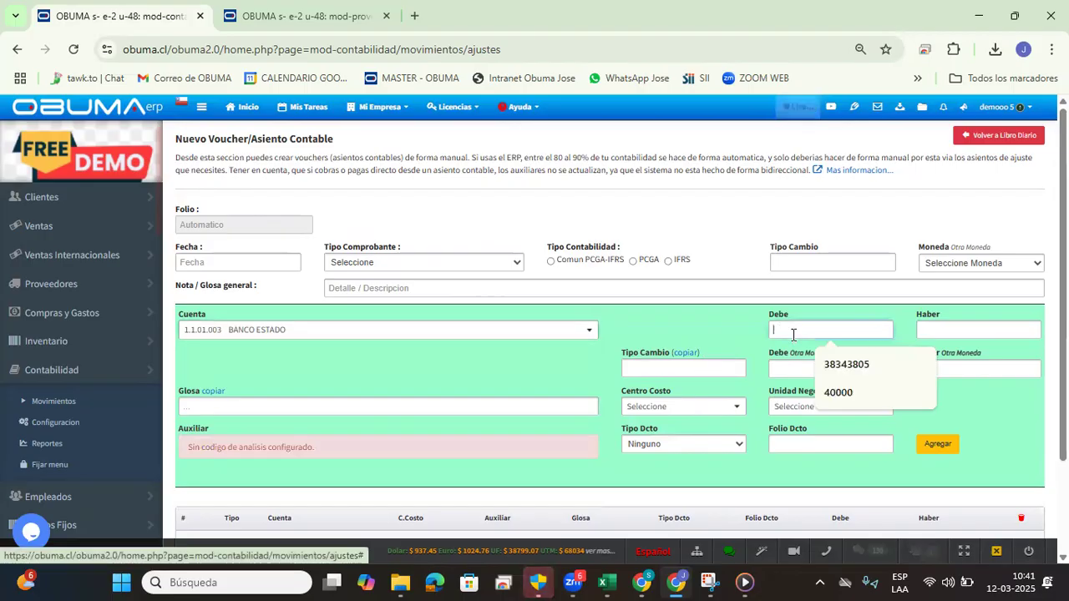
text(5000)
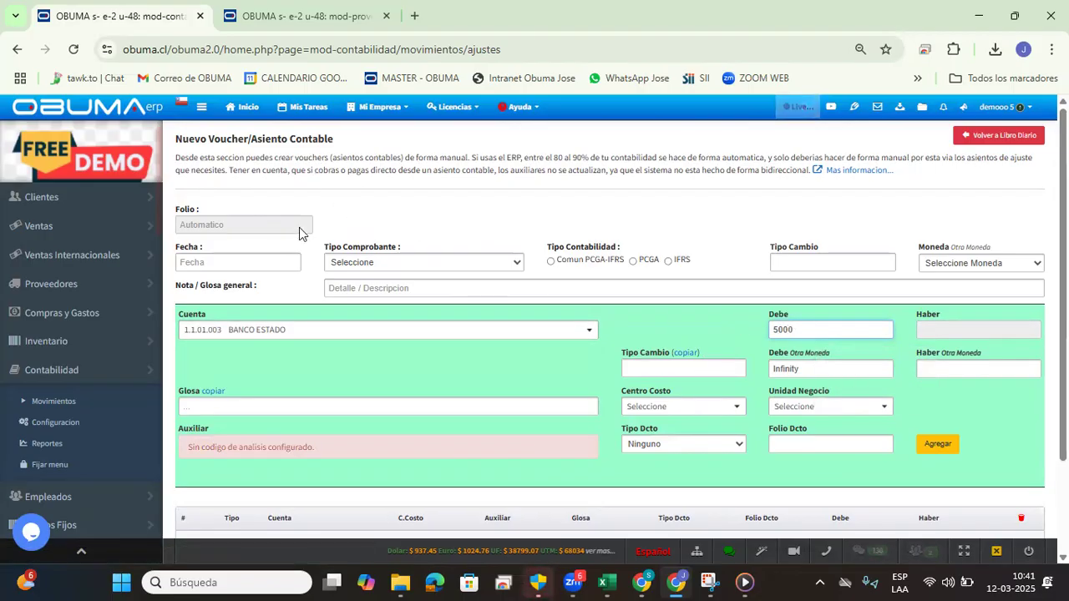
Step: Fill in the voucher header with date 12/03/2025, type Traspaso, accounting type Comun PCGA-IFRS and general note PRUEBA
click(229, 261)
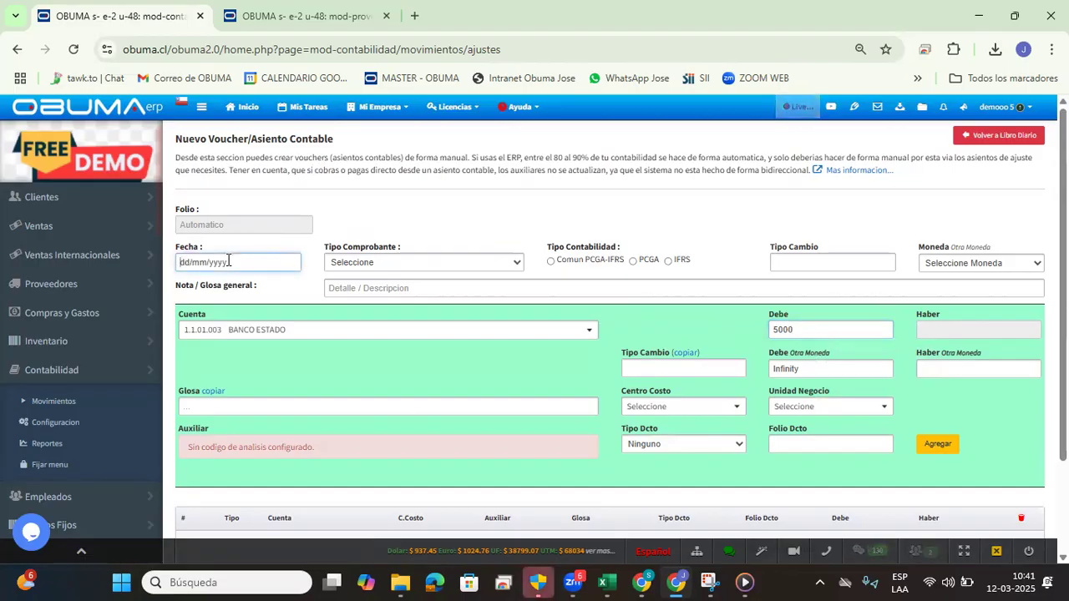
text(12/03/2025)
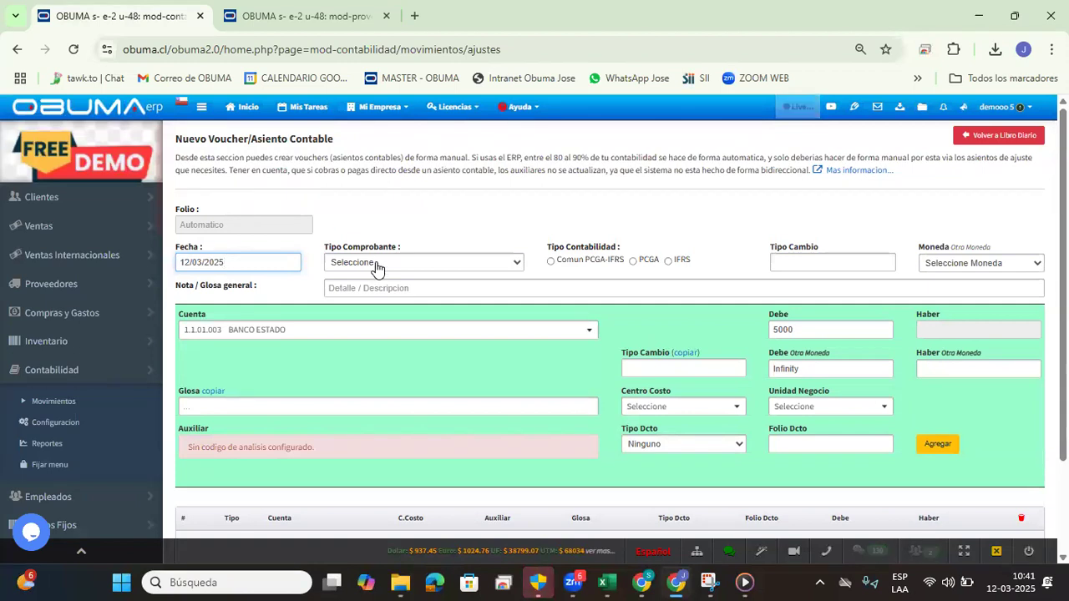
click(375, 264)
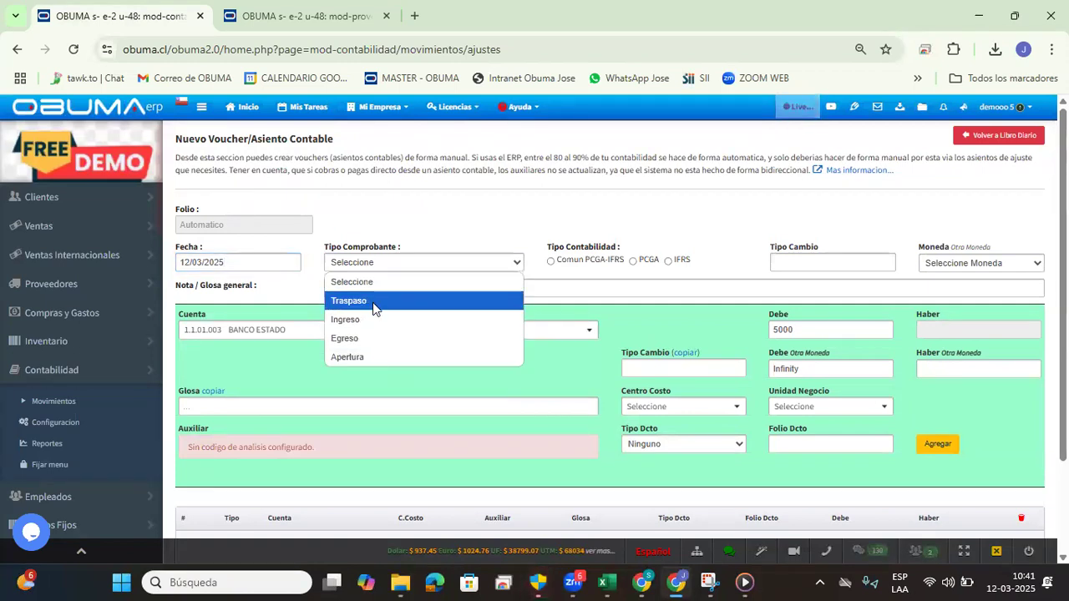
click(373, 302)
click(554, 262)
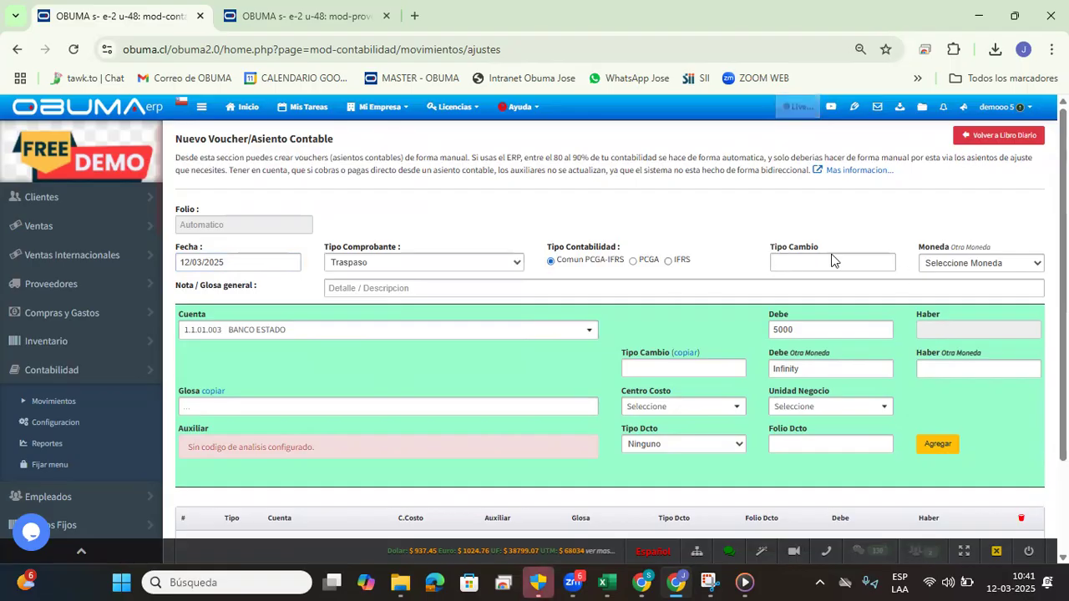
click(349, 288)
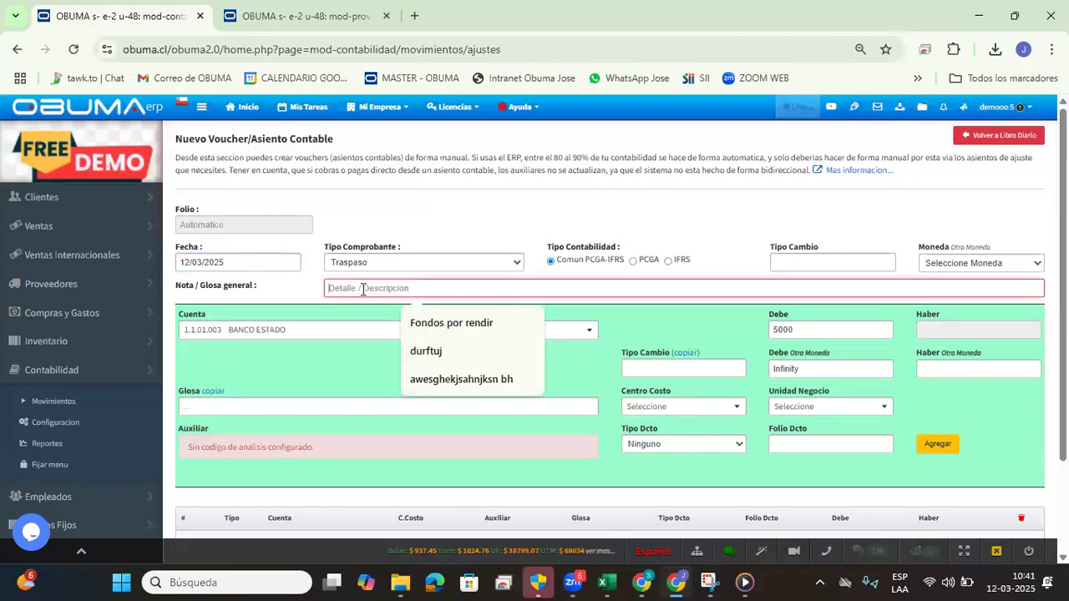
text(PRUEBA)
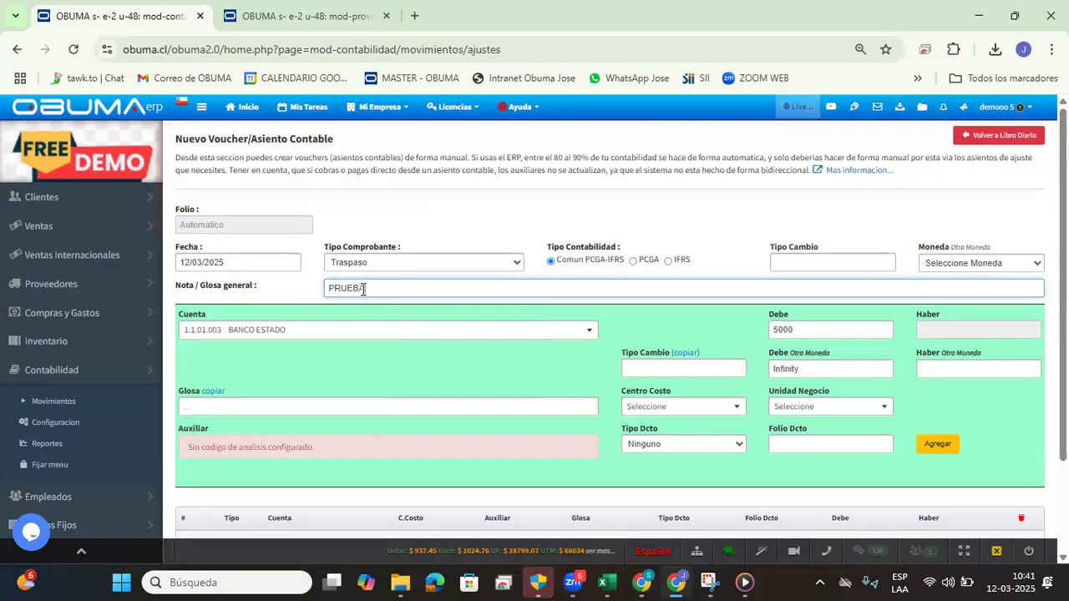
Step: Copy the general note into the BANCO ESTADO line's Glosa, add the line to the voucher, and check its Diferencia
click(299, 332)
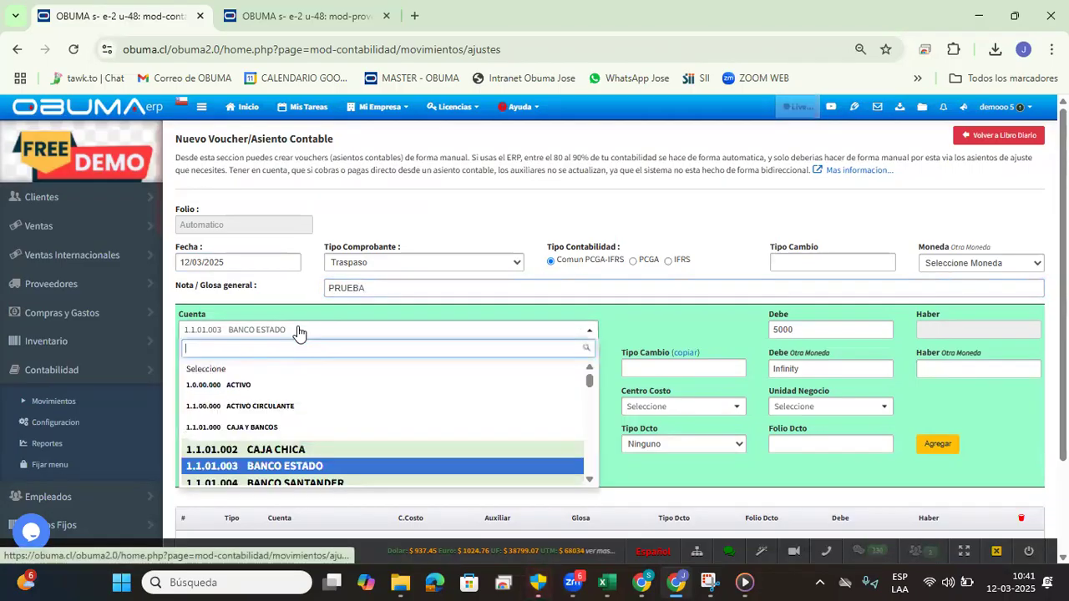
click(285, 462)
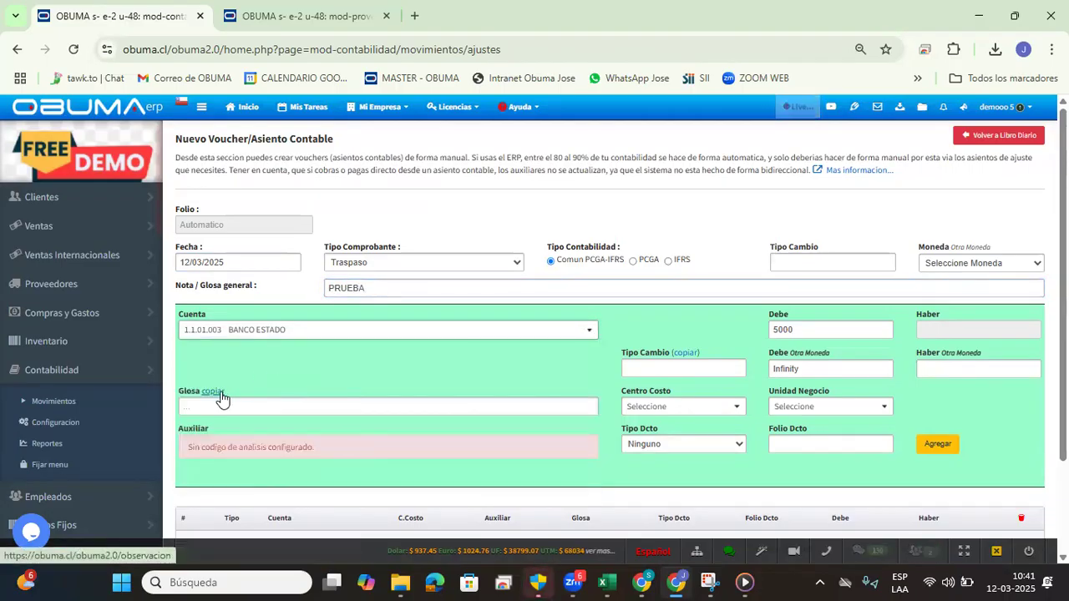
click(214, 391)
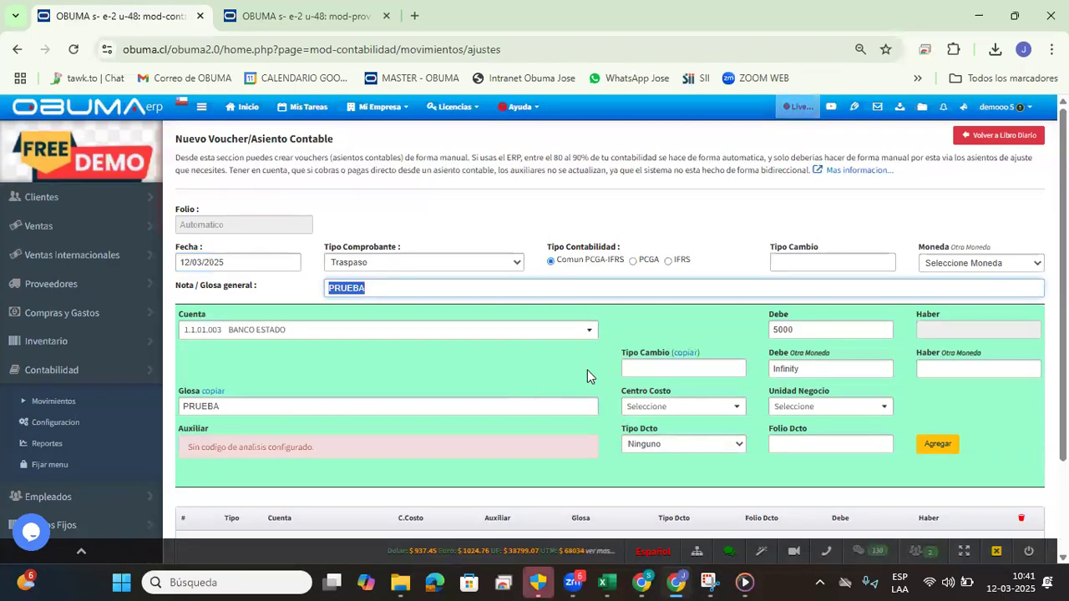
double_click(785, 330)
click(692, 325)
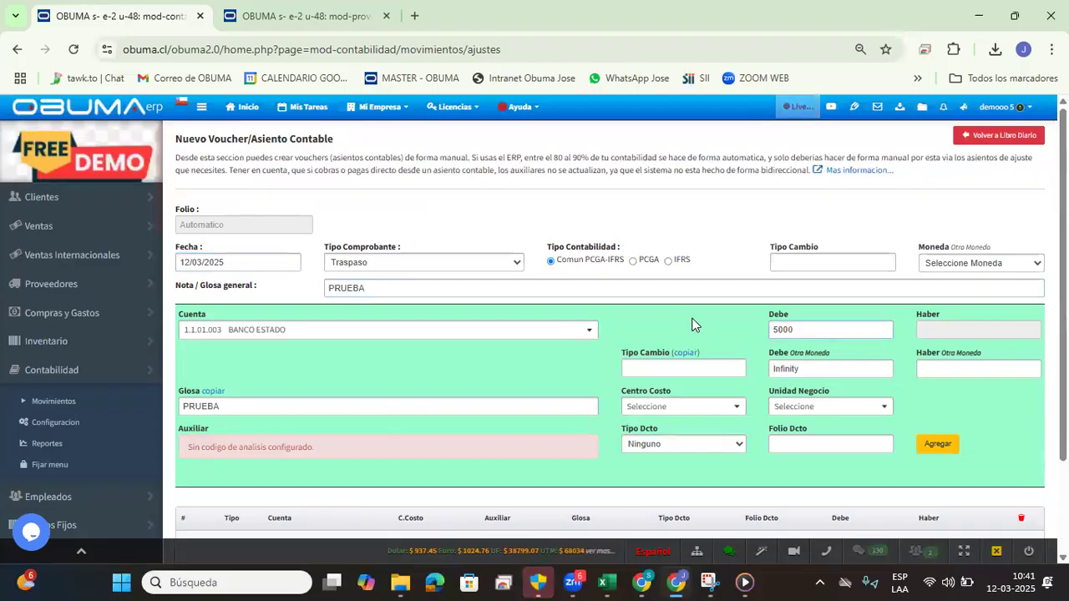
click(706, 407)
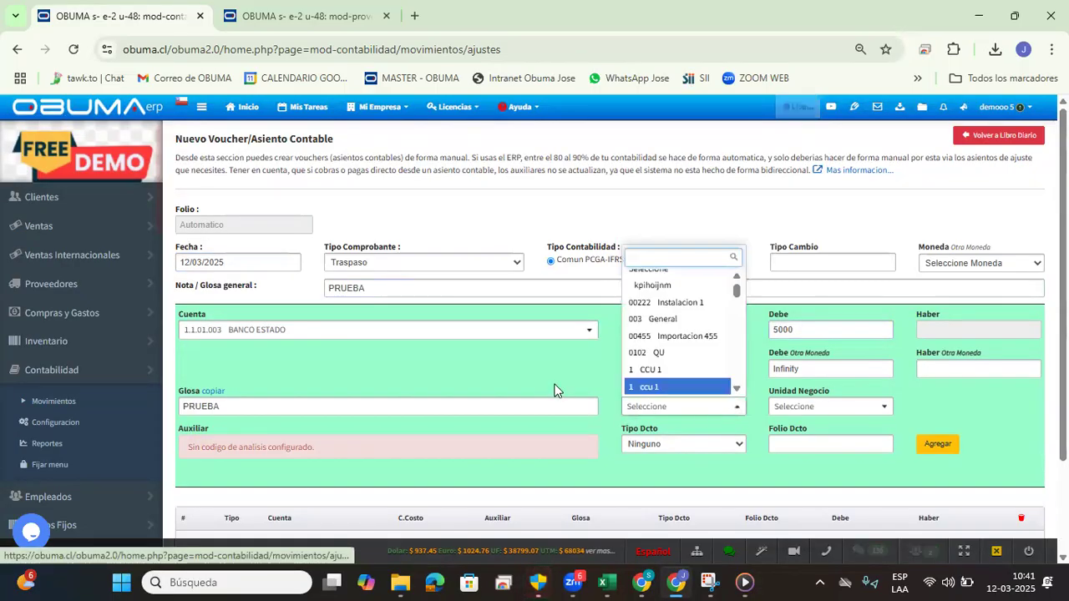
click(553, 364)
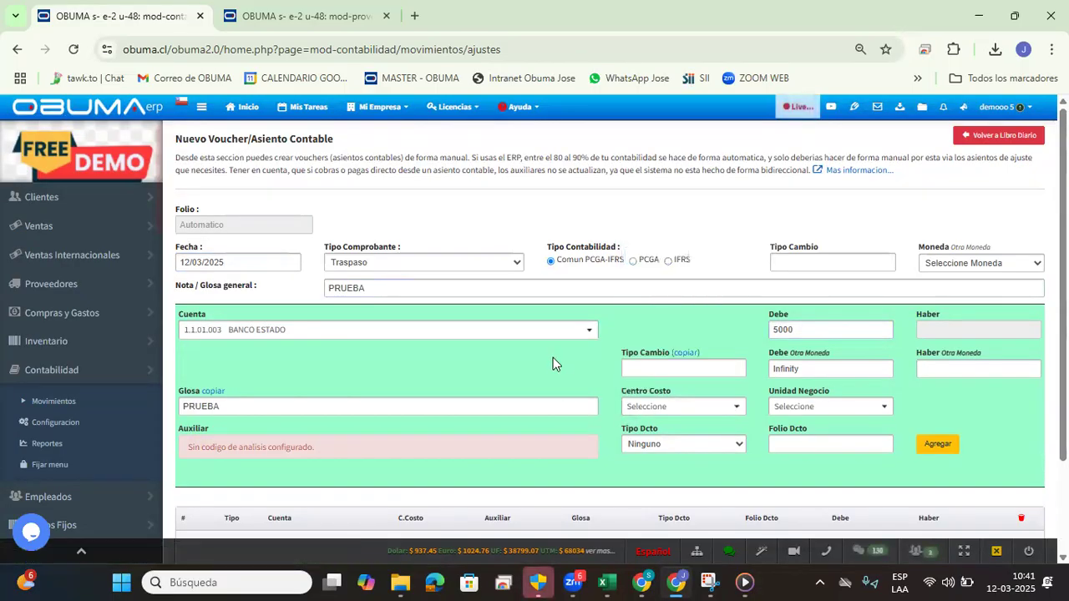
click(938, 444)
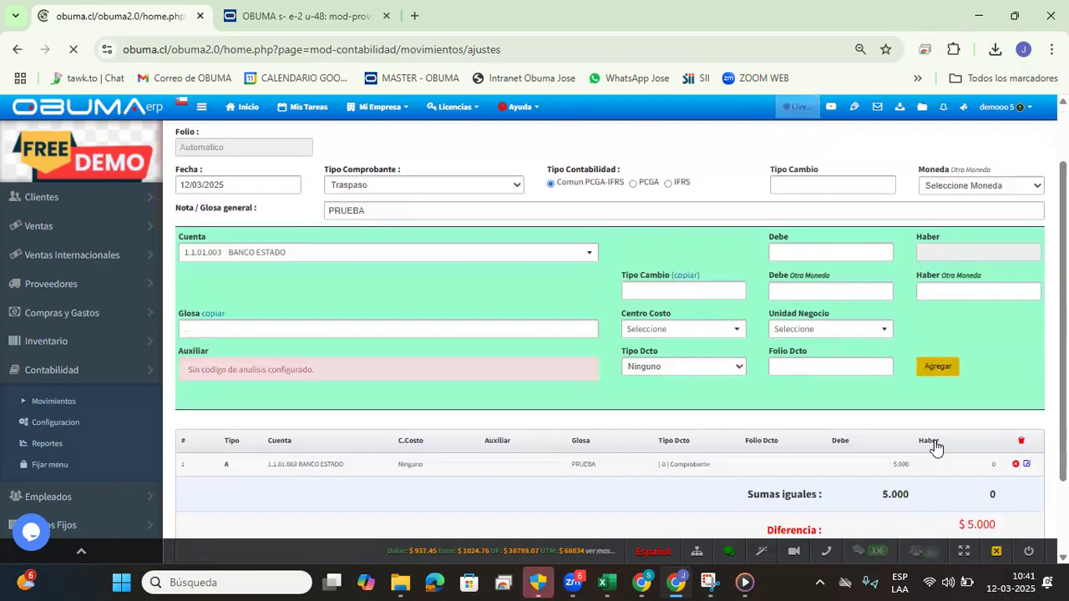
scroll(585, 401, down, 2)
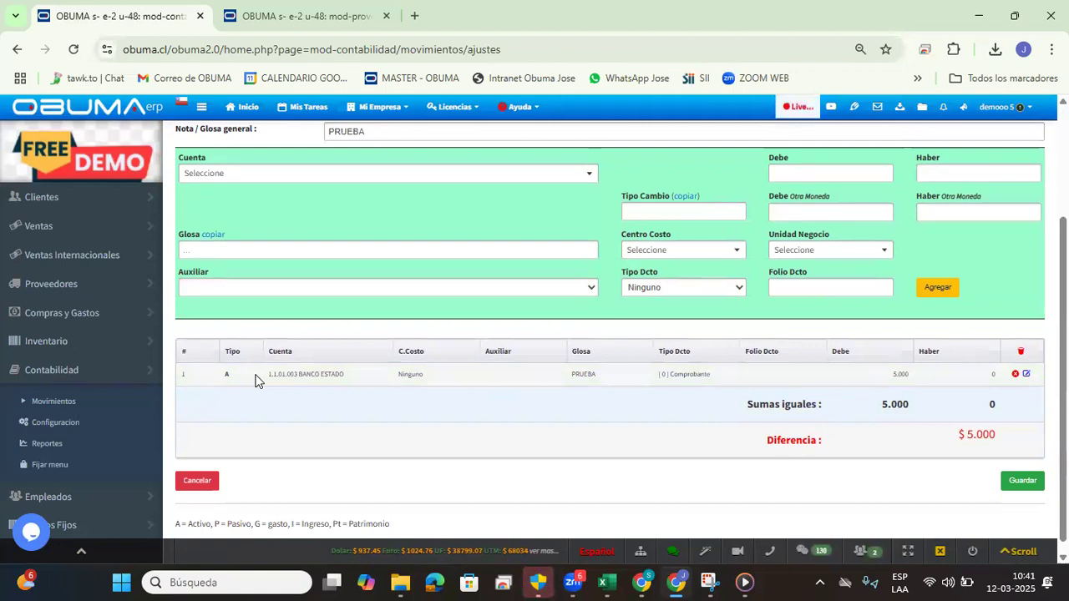
drag(250, 375, 995, 401)
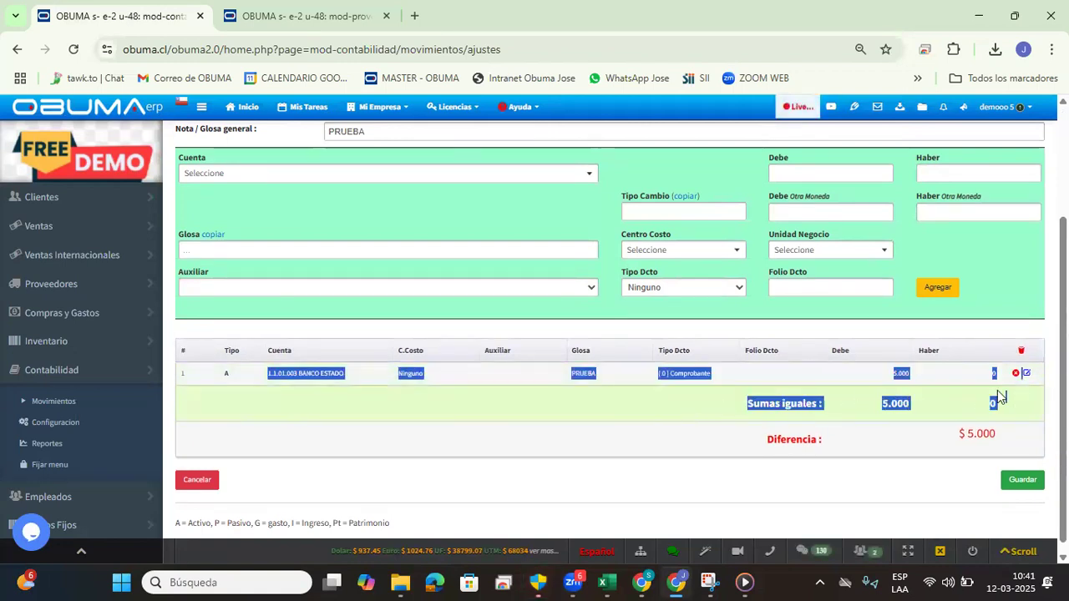
click(612, 469)
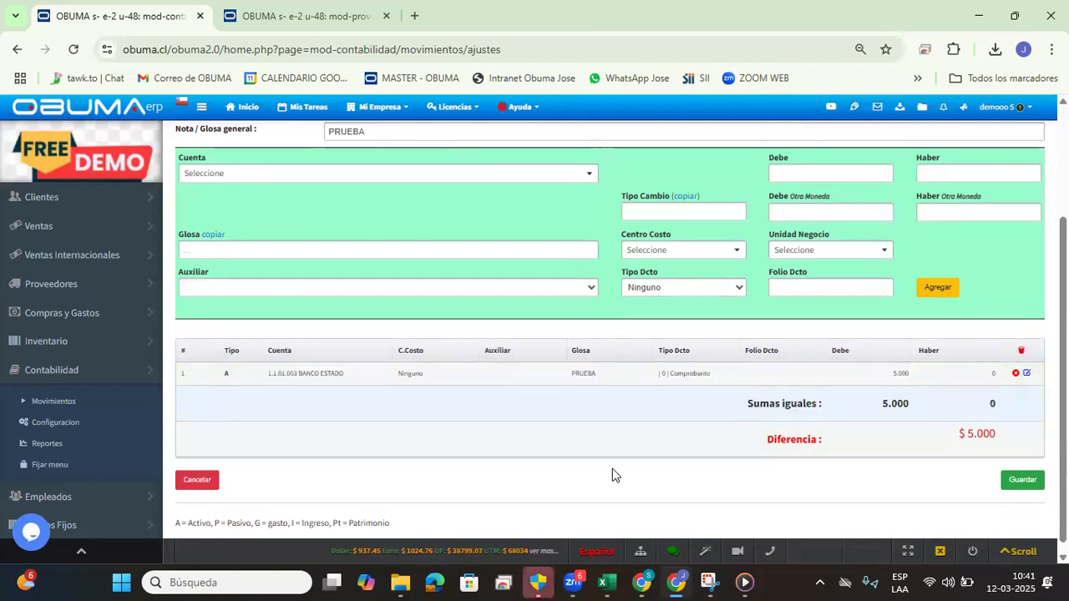
triple_click(977, 438)
Step: Add a voucher line for account 1.1.01.002 CAJA CHICA with a Haber of 5000 and the general note copied as Glosa
scroll(611, 337, up, 2)
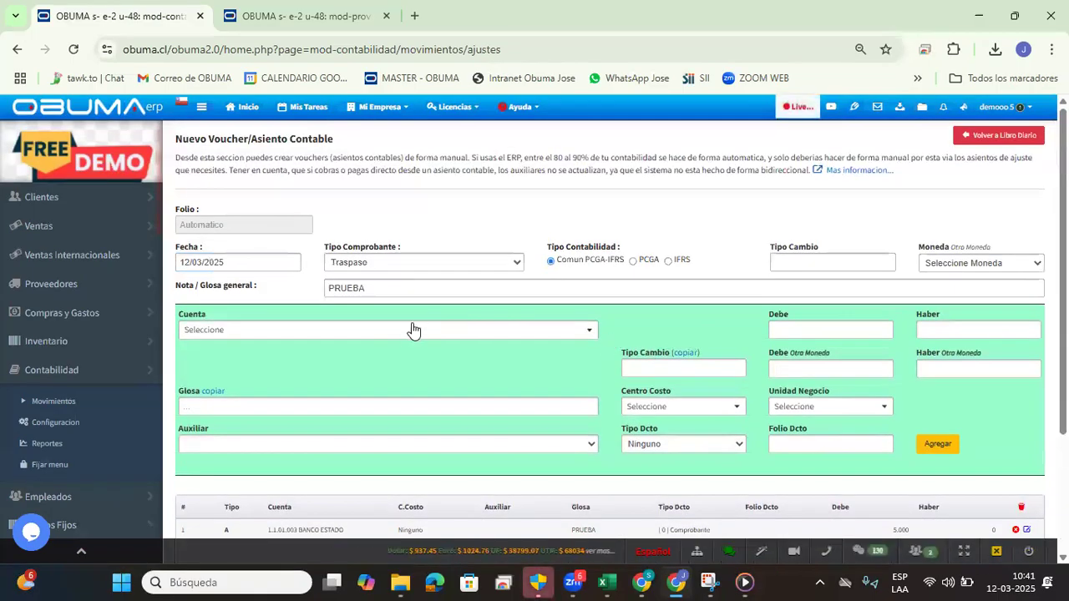
click(409, 331)
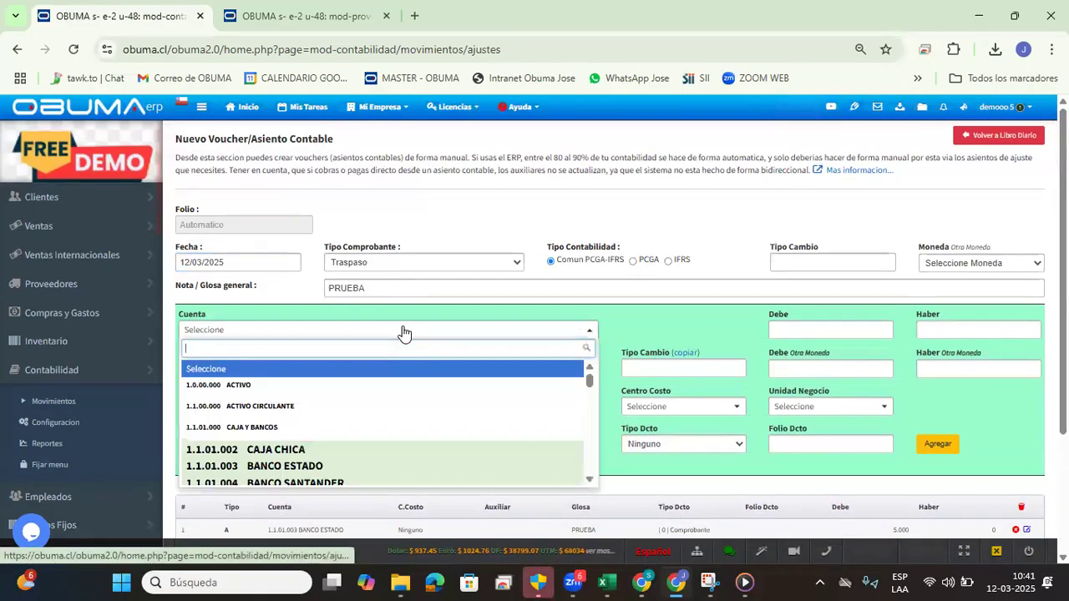
click(306, 452)
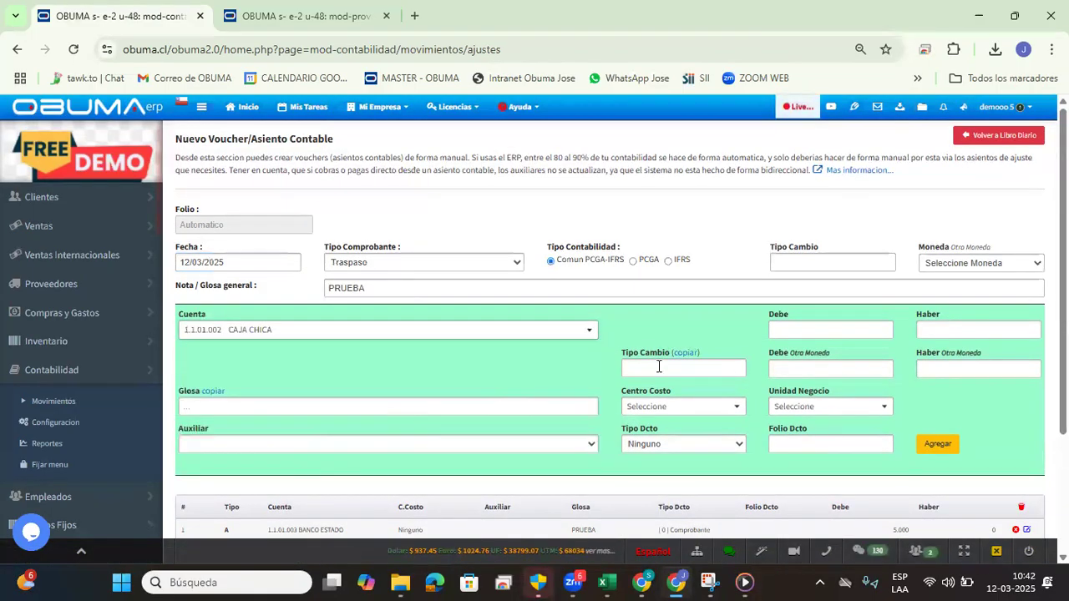
click(937, 328)
text(8)
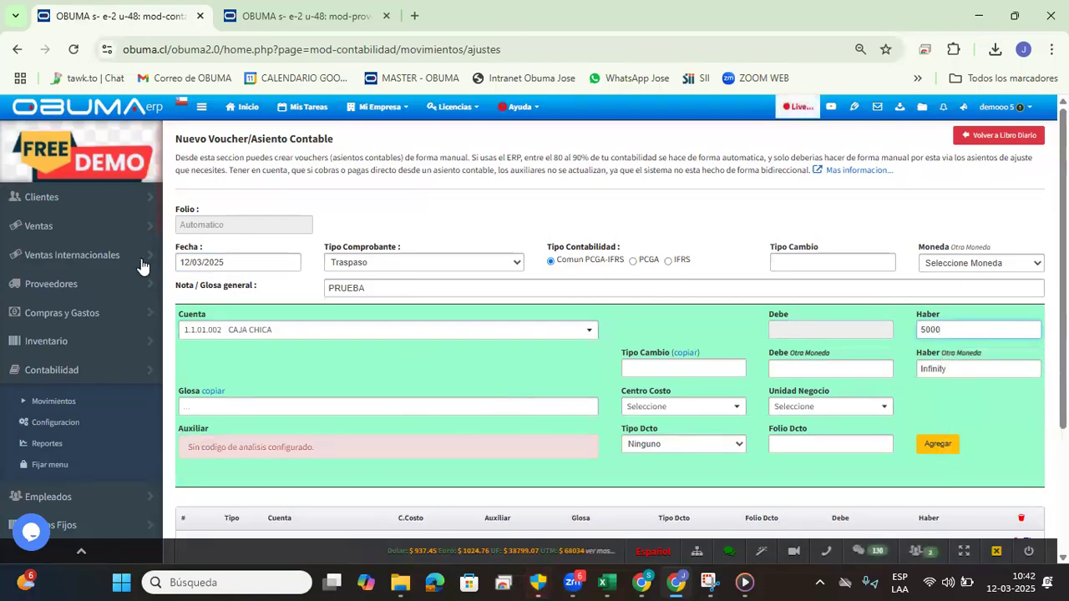
click(214, 391)
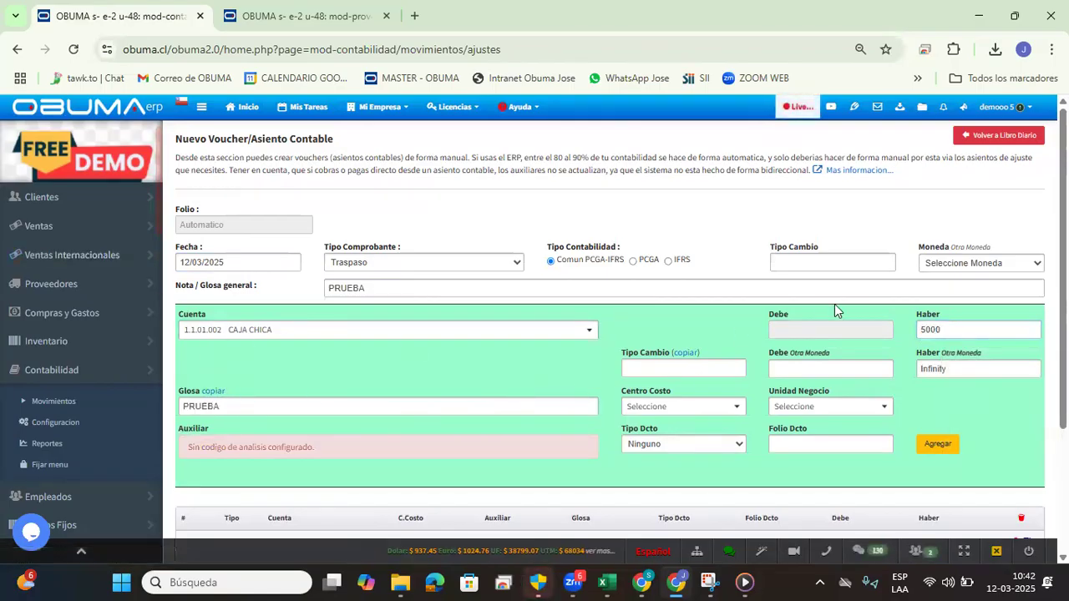
scroll(834, 304, down, 2)
click(939, 287)
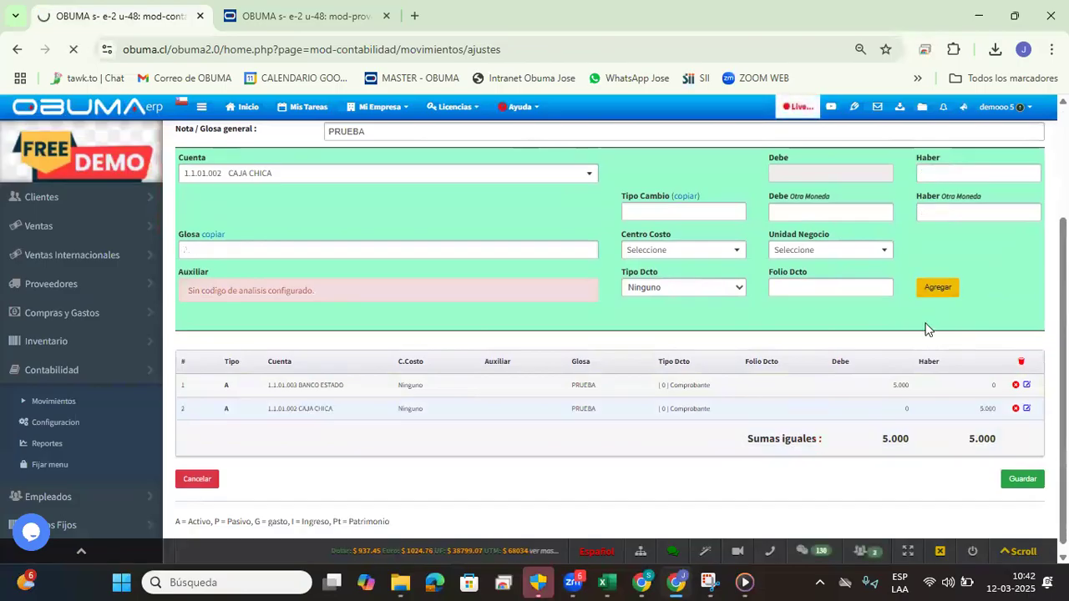
Step: Save the voucher, then view its Comprobante Contable to check the Debe and Haber amounts and close it
scroll(863, 365, down, 2)
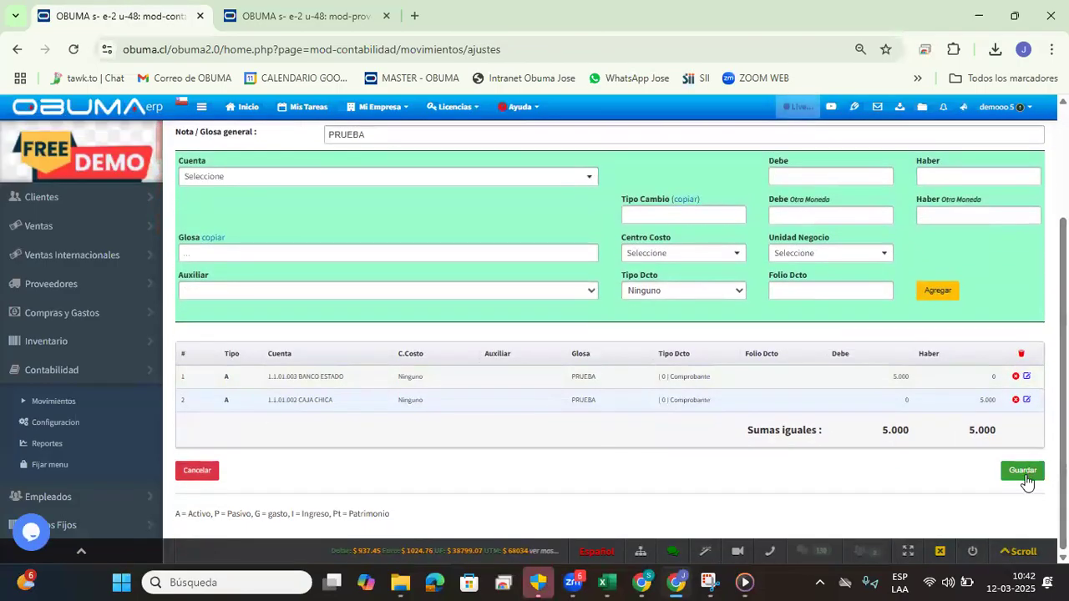
click(1025, 473)
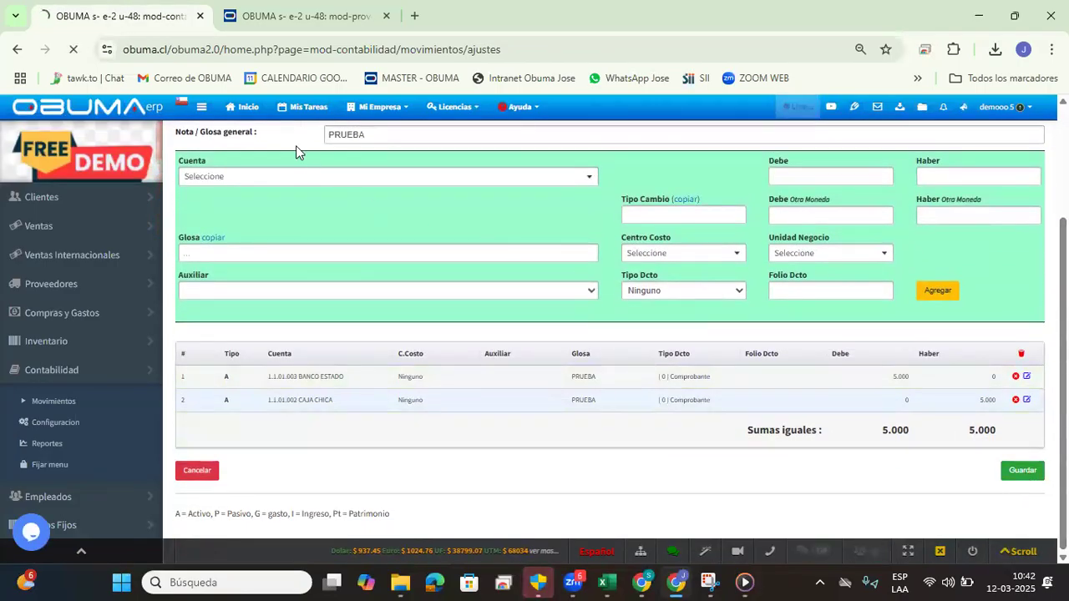
click(367, 195)
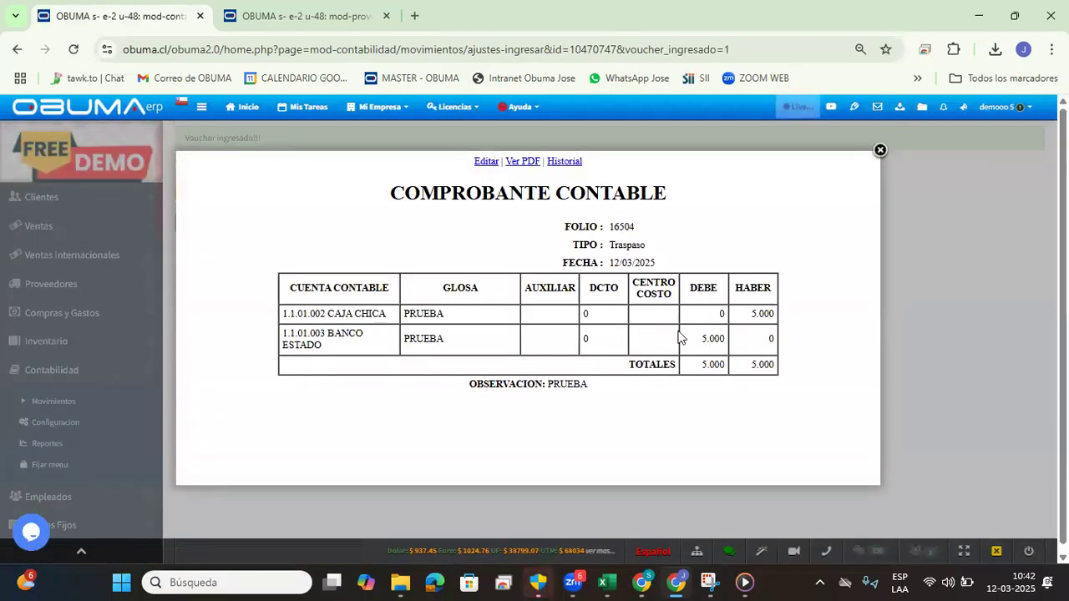
double_click(762, 316)
click(720, 341)
double_click(720, 341)
click(880, 151)
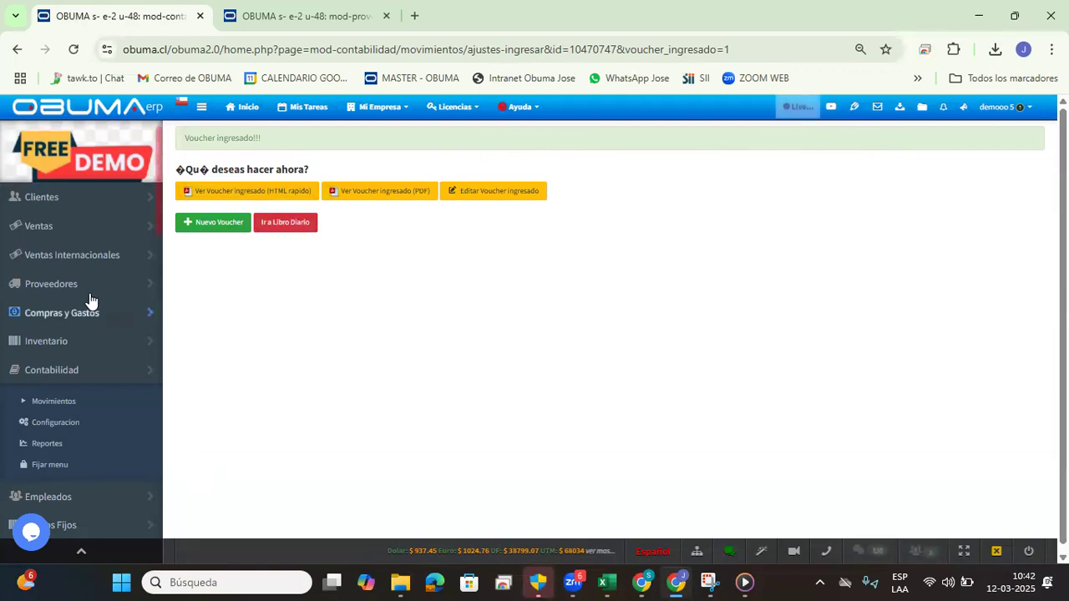
Step: Start a new bank statement under Cartolas Bancarias with account 1.1.01.007 BANCO DE CHILE, then return to the statement list without saving
click(59, 404)
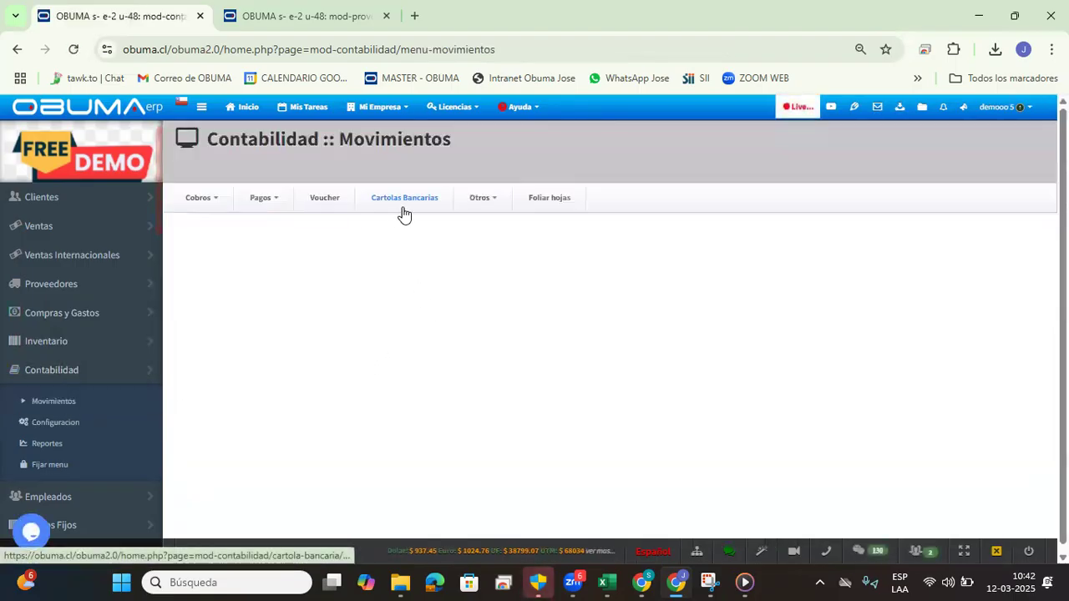
click(402, 215)
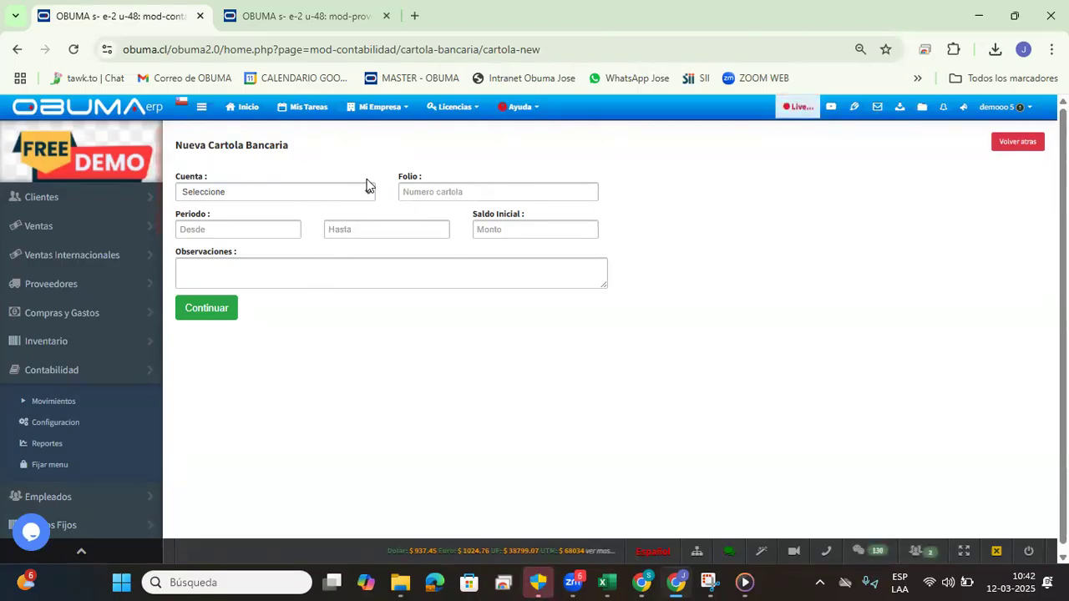
click(244, 195)
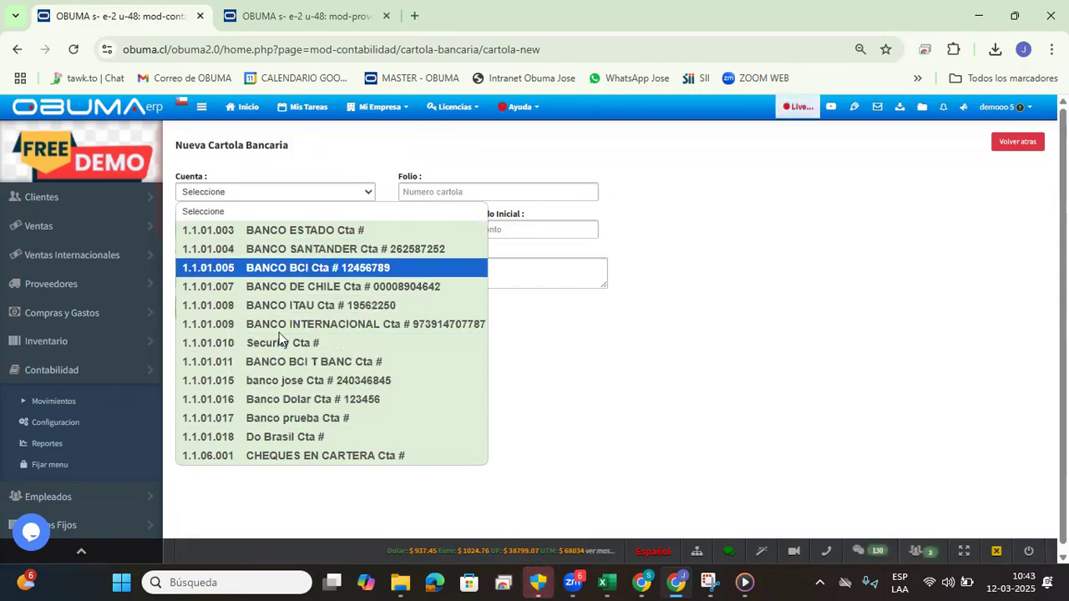
click(313, 285)
click(444, 192)
click(423, 213)
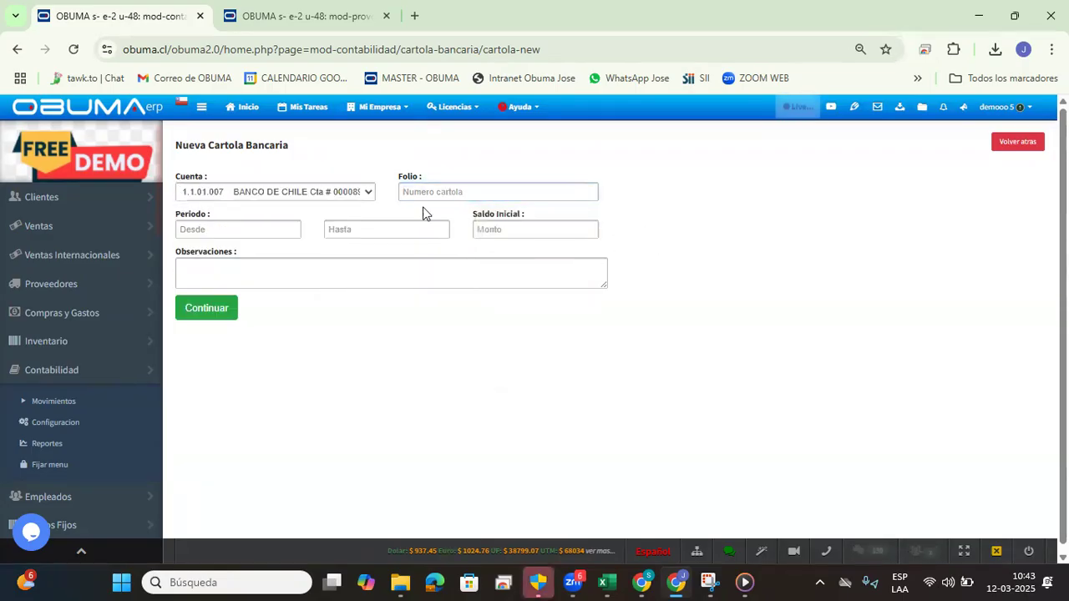
click(1012, 144)
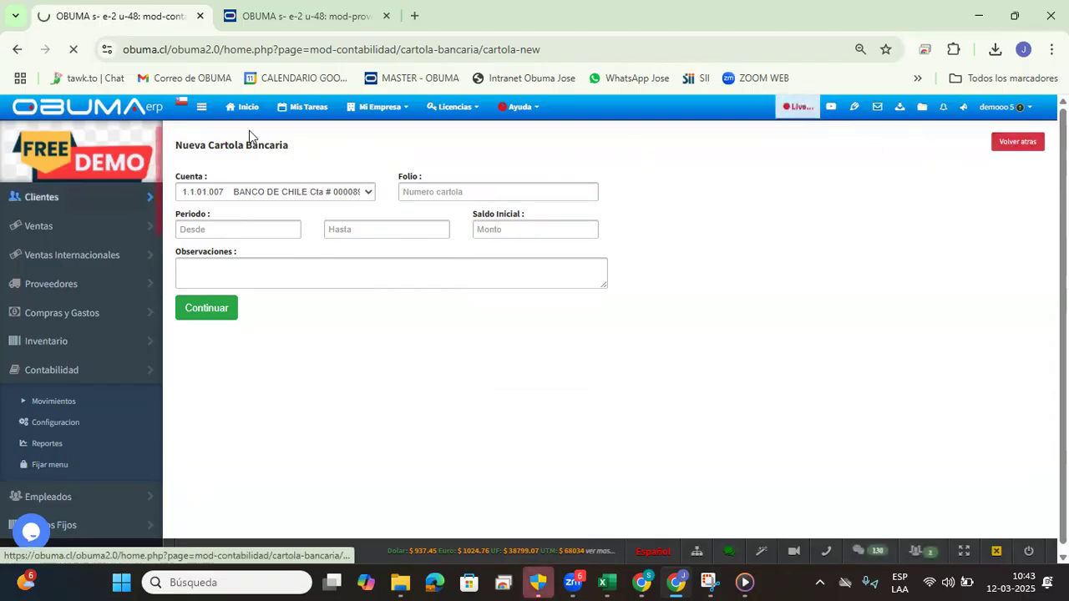
Step: Open the BANCO DE CHILE statement with folio 3 and review its header and list of movements
scroll(955, 420, down, 2)
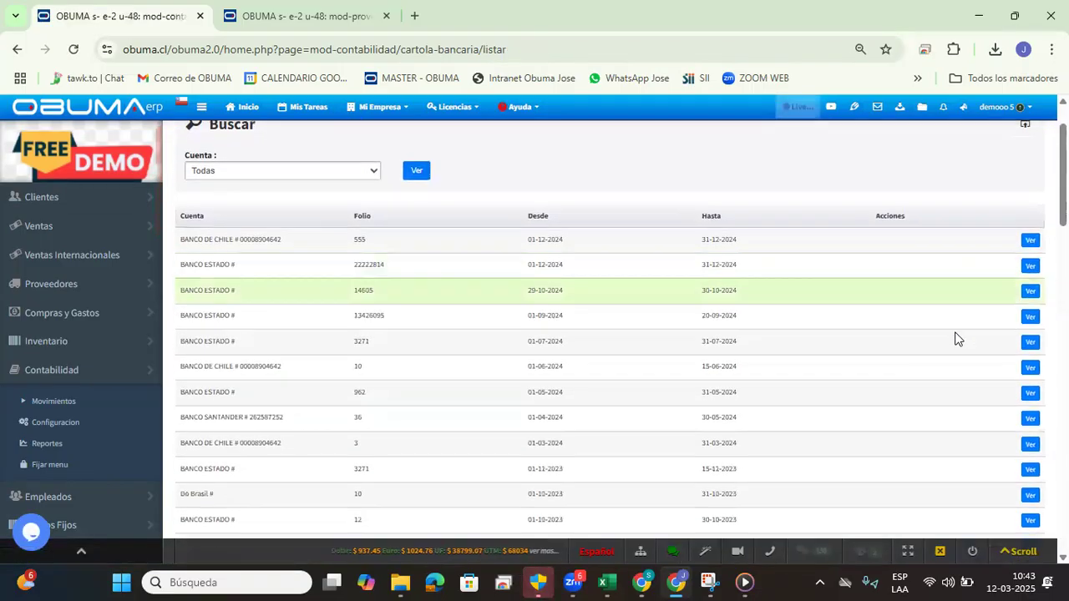
click(1032, 359)
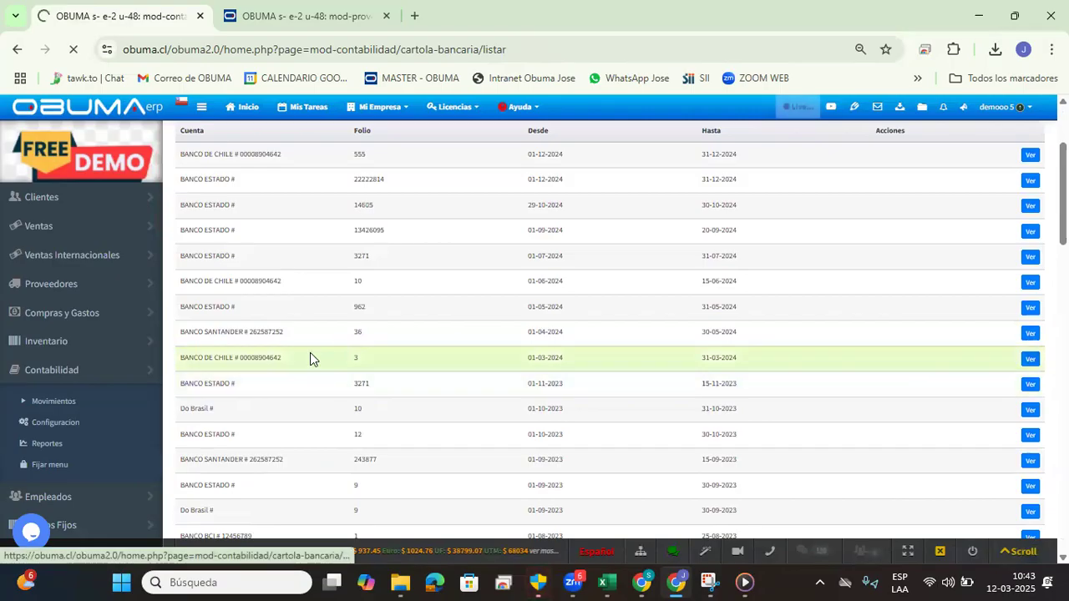
scroll(559, 342, down, 2)
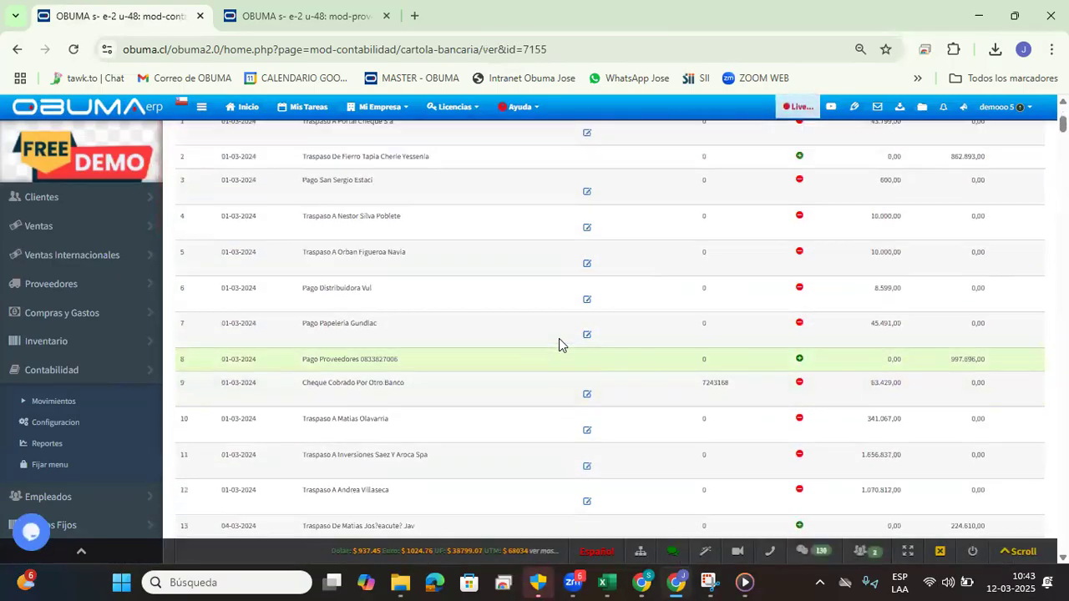
scroll(471, 171, up, 3)
scroll(491, 268, down, 20)
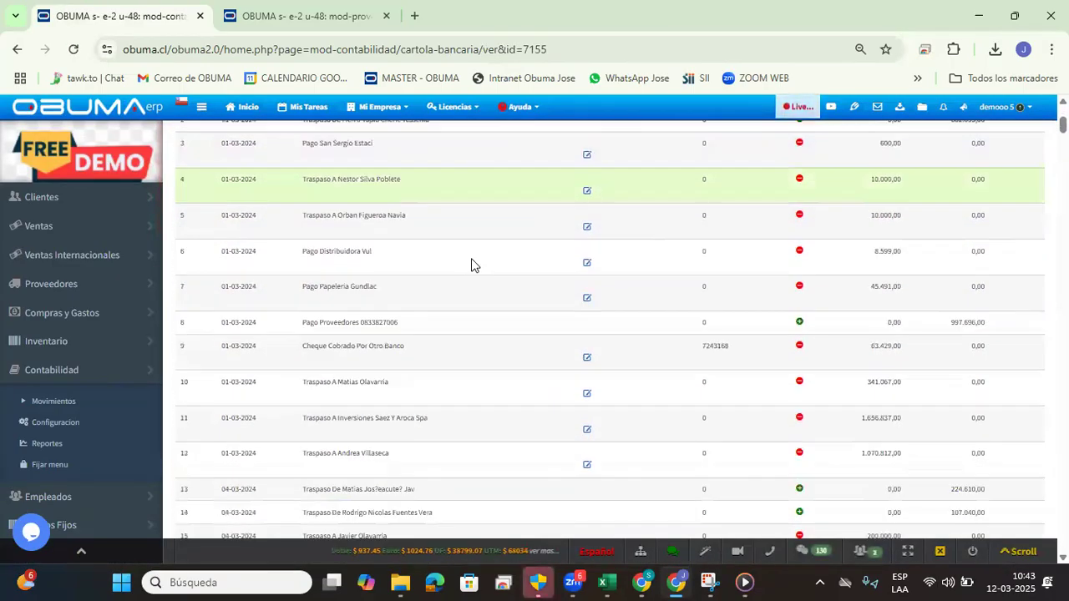
scroll(548, 278, down, 10)
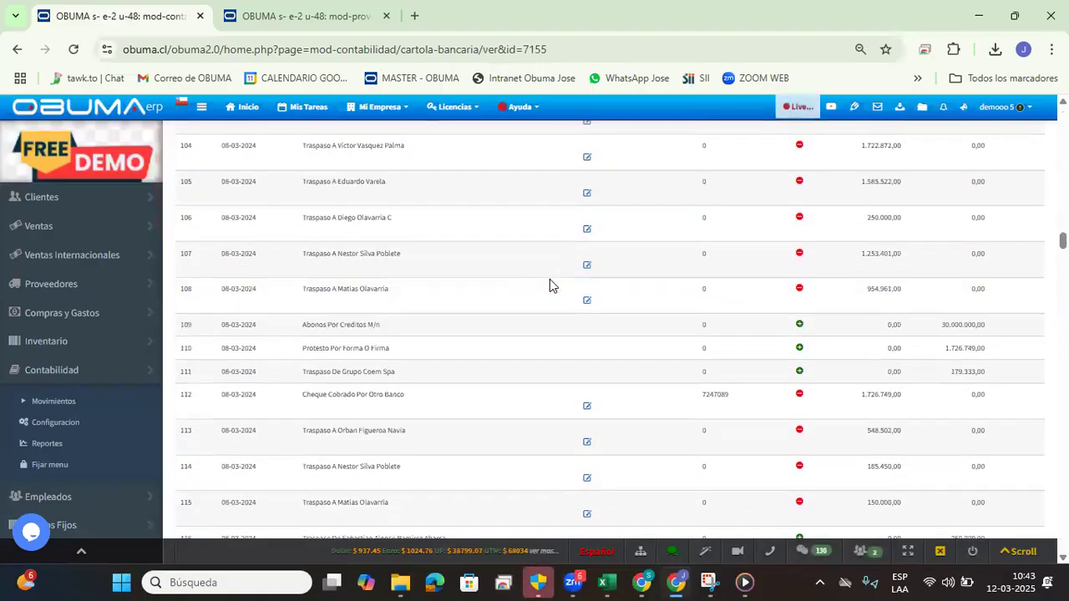
scroll(520, 281, up, 15)
scroll(518, 281, up, 20)
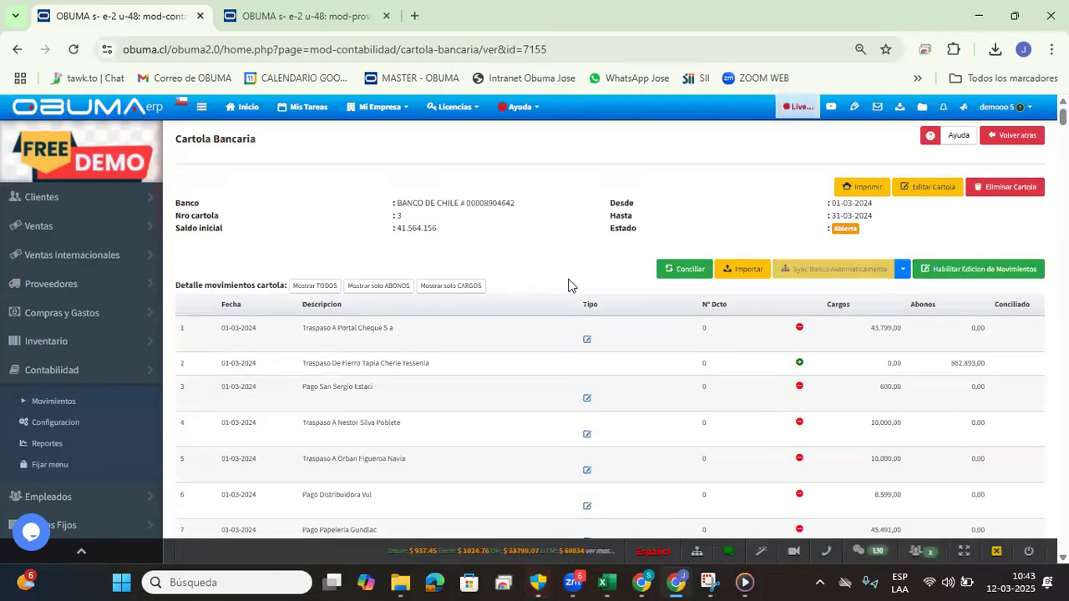
triple_click(208, 141)
click(509, 249)
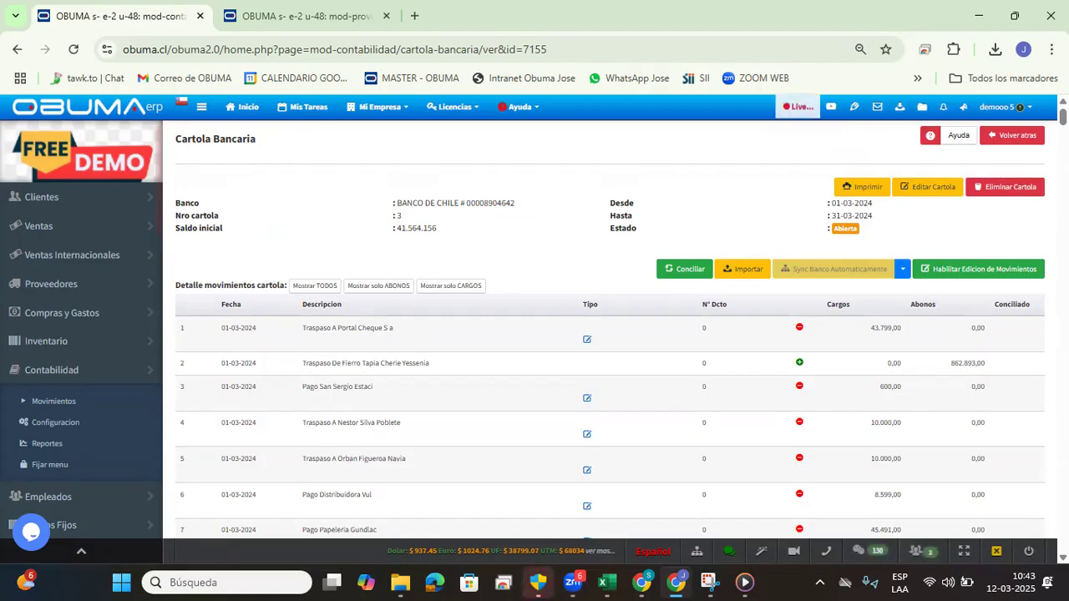
Step: Review the statement's Nuevo movimiento form: Fecha, Descripcion, N° Dcto, Cargo and Abono
key(End)
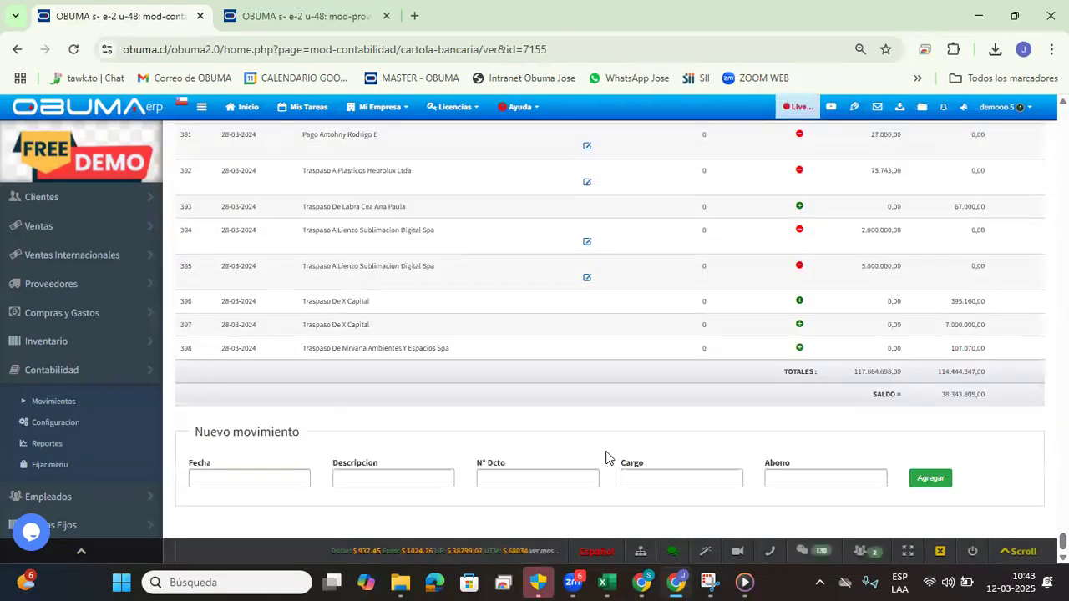
drag(195, 431, 299, 432)
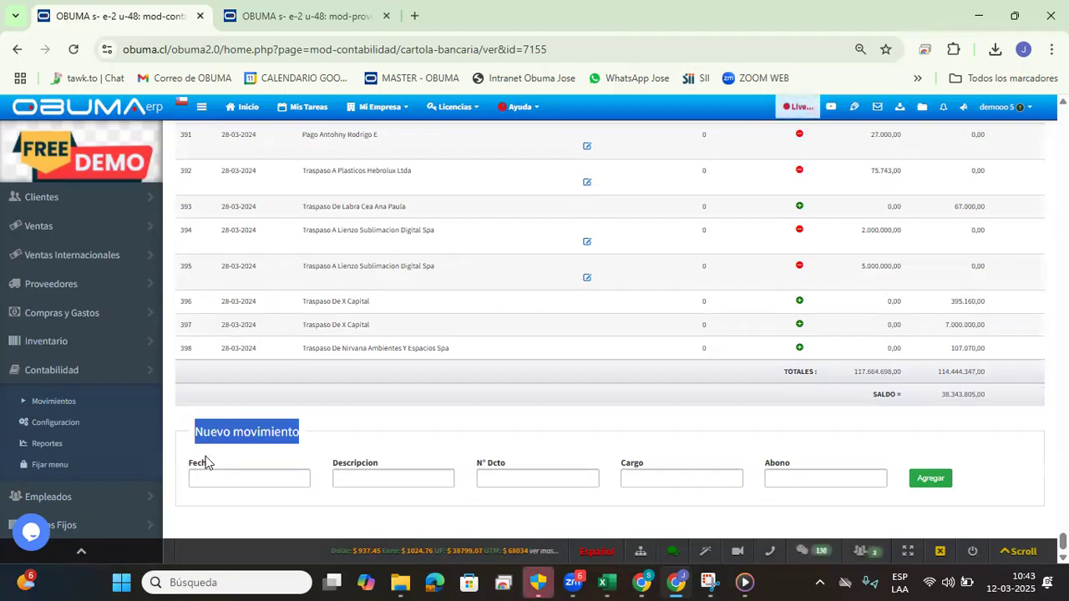
double_click(206, 464)
drag(334, 463, 390, 466)
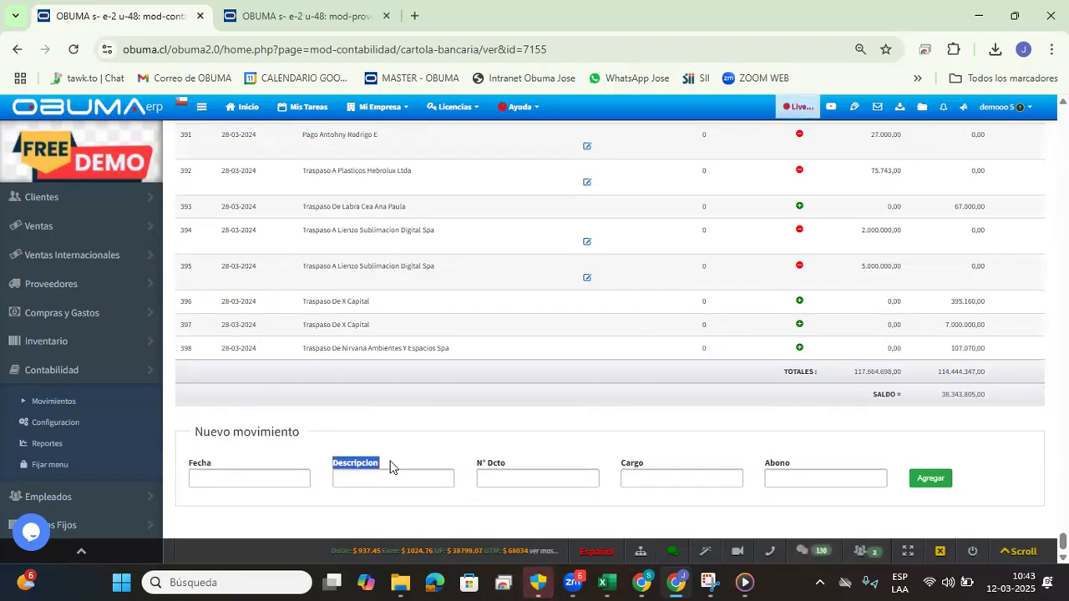
drag(477, 463, 507, 463)
double_click(630, 462)
click(776, 464)
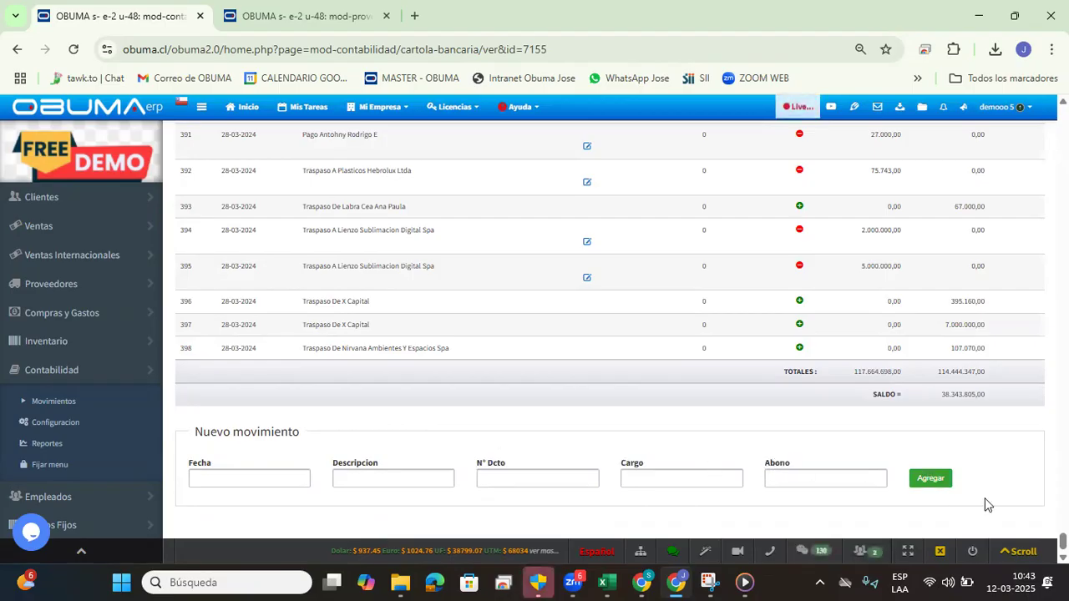
drag(1062, 541, 1063, 107)
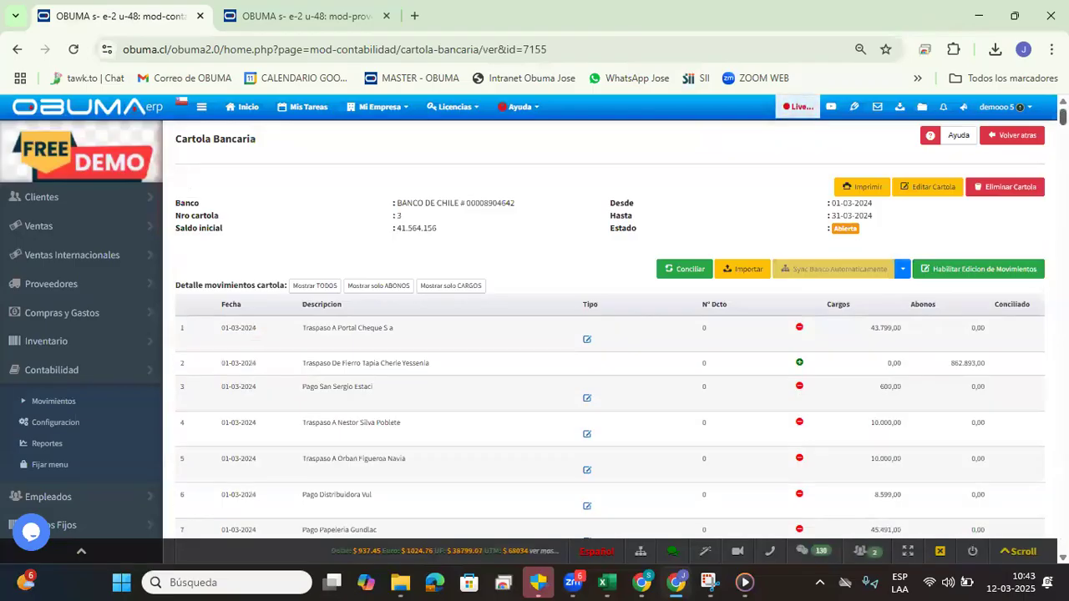
Step: Open the statement's CSV import dialog and review the Banco BCI and Banco de Chile template format options
click(744, 269)
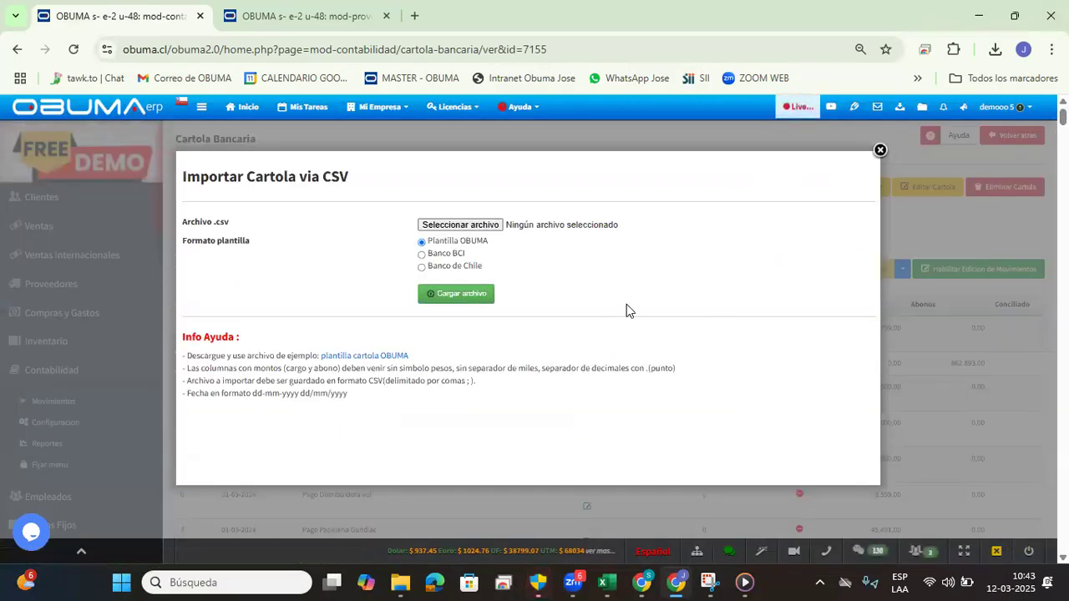
double_click(446, 259)
click(447, 259)
triple_click(455, 253)
triple_click(467, 266)
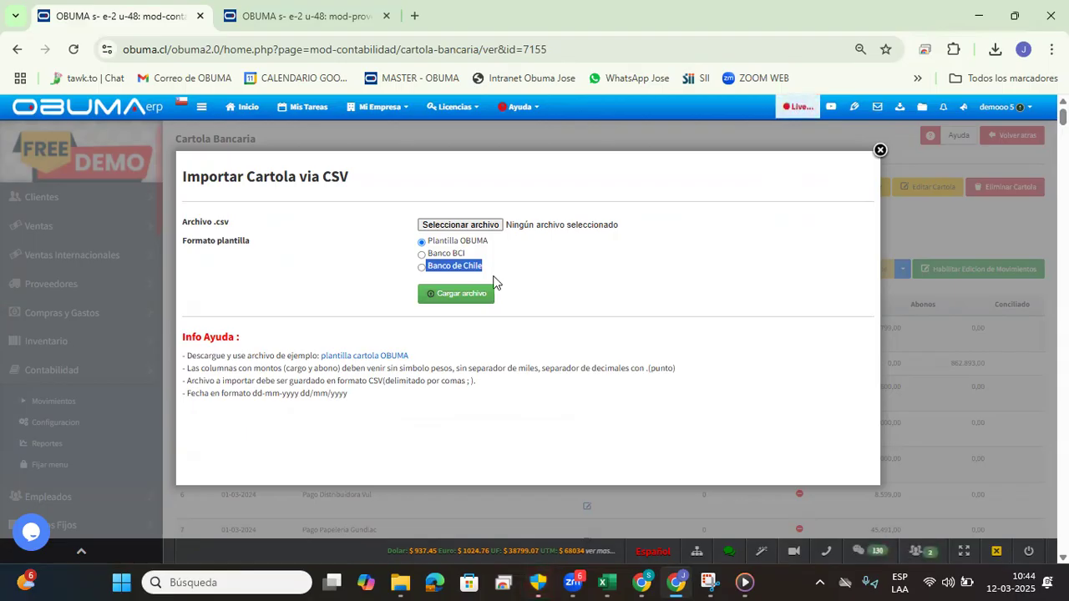
triple_click(455, 254)
triple_click(450, 266)
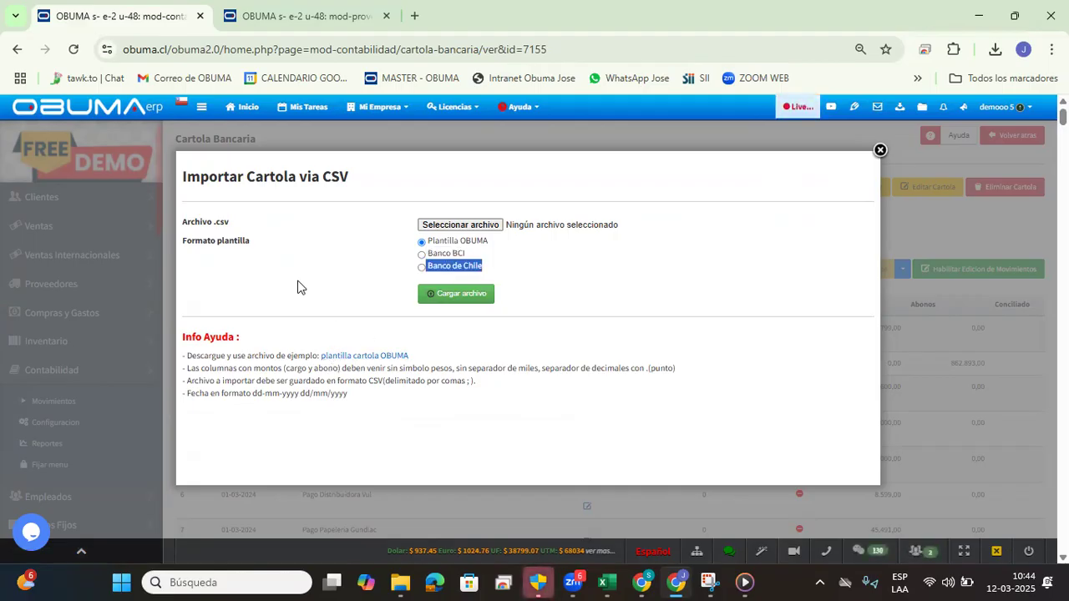
Step: Download the plantilla cartola OBUMA example file and bring up Modelo_Upload_Cartola (3) in Excel
click(380, 356)
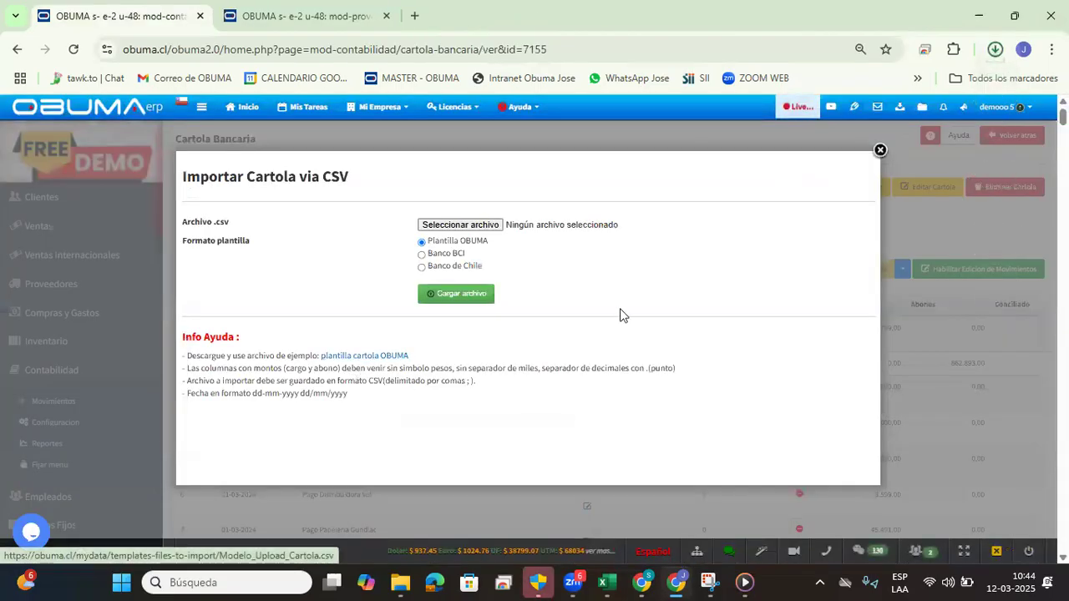
click(992, 50)
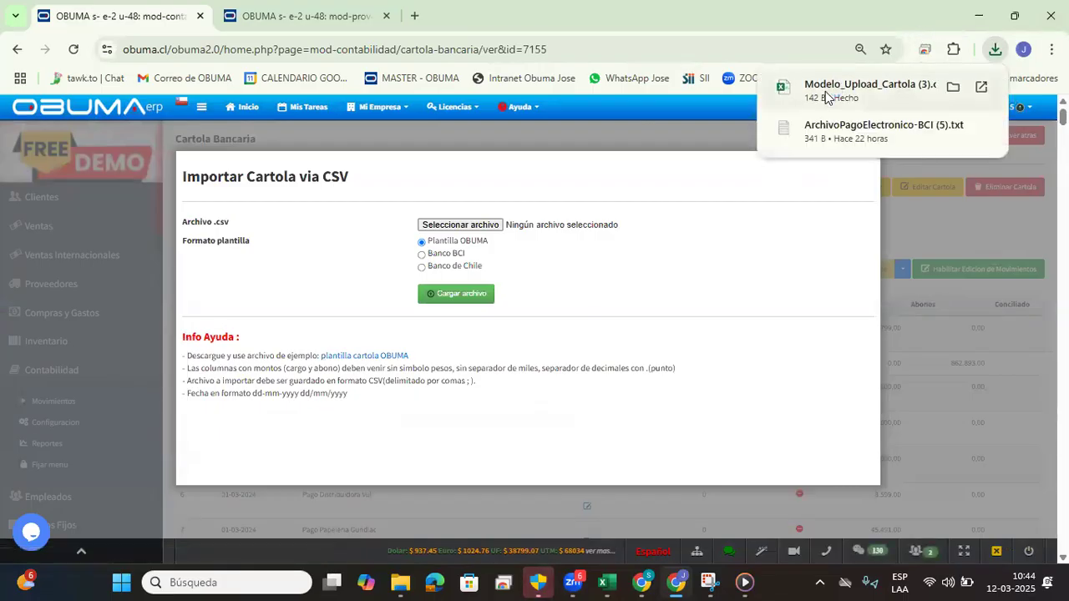
click(826, 97)
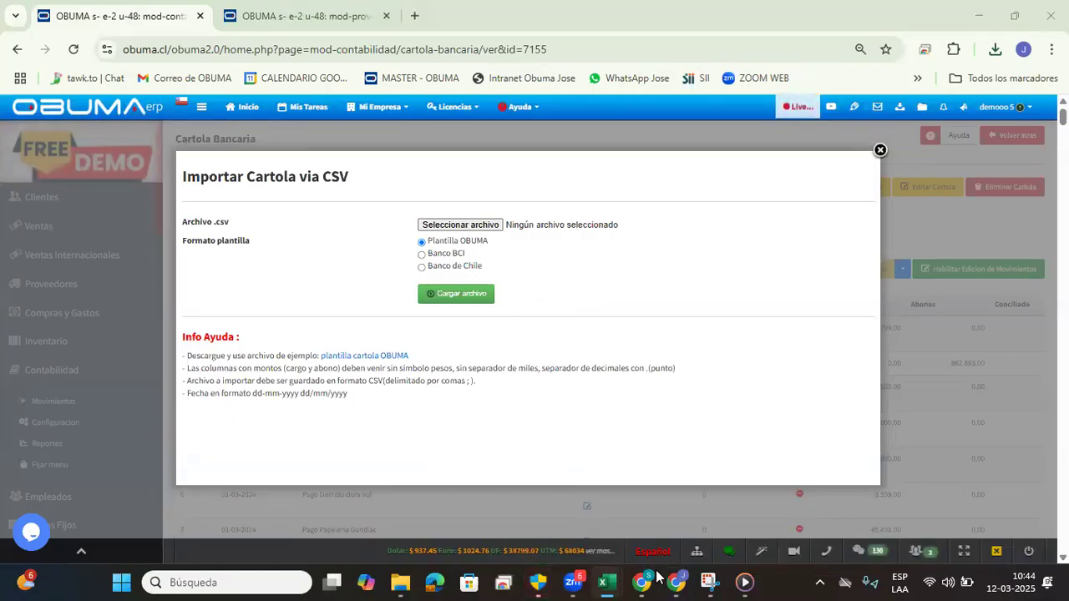
click(607, 582)
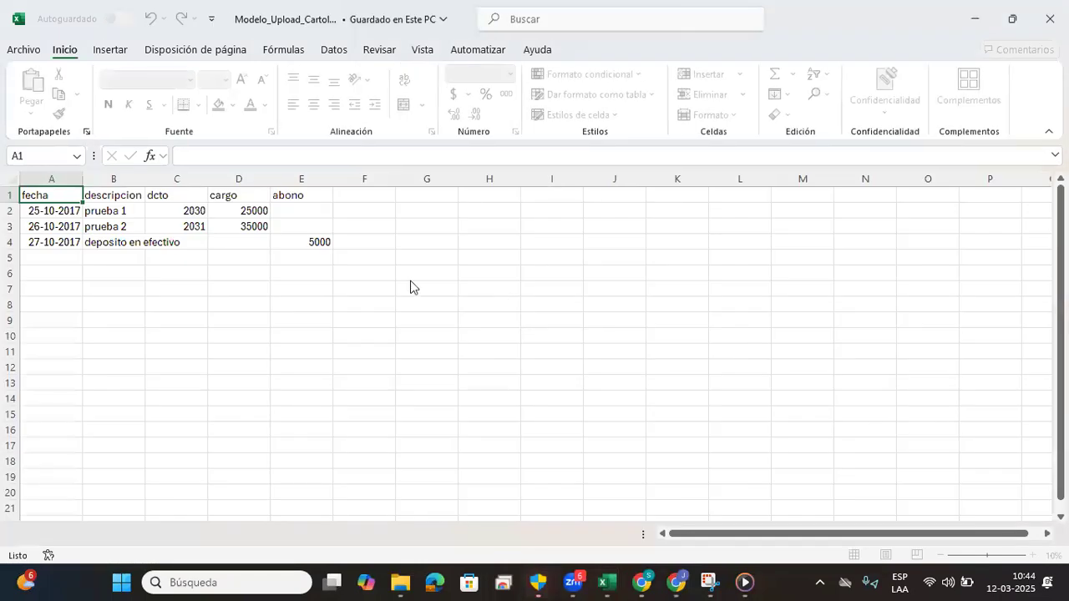
mouse_move(612, 568)
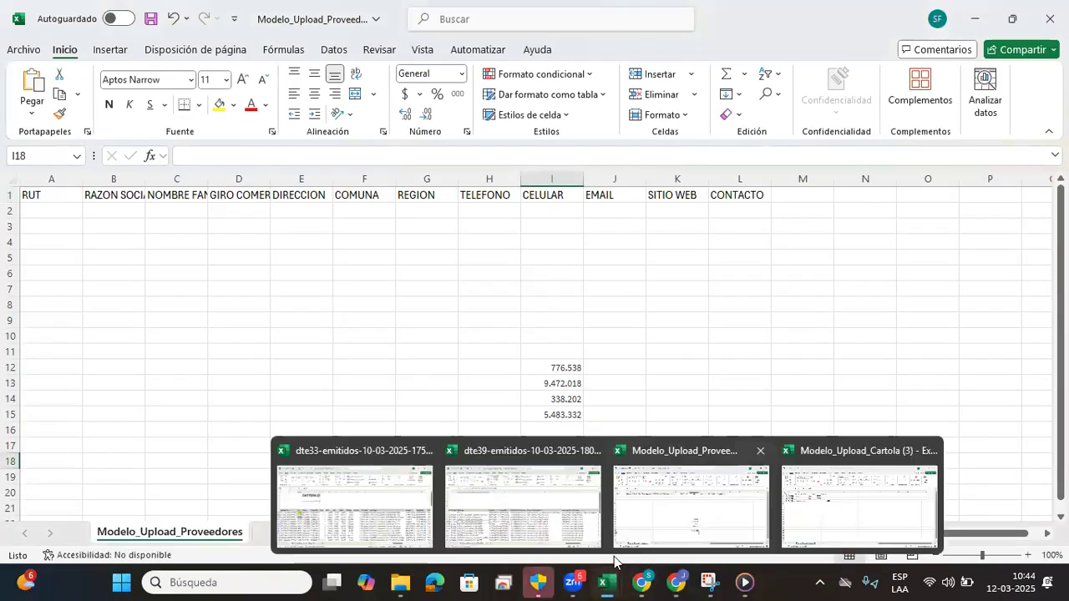
click(637, 363)
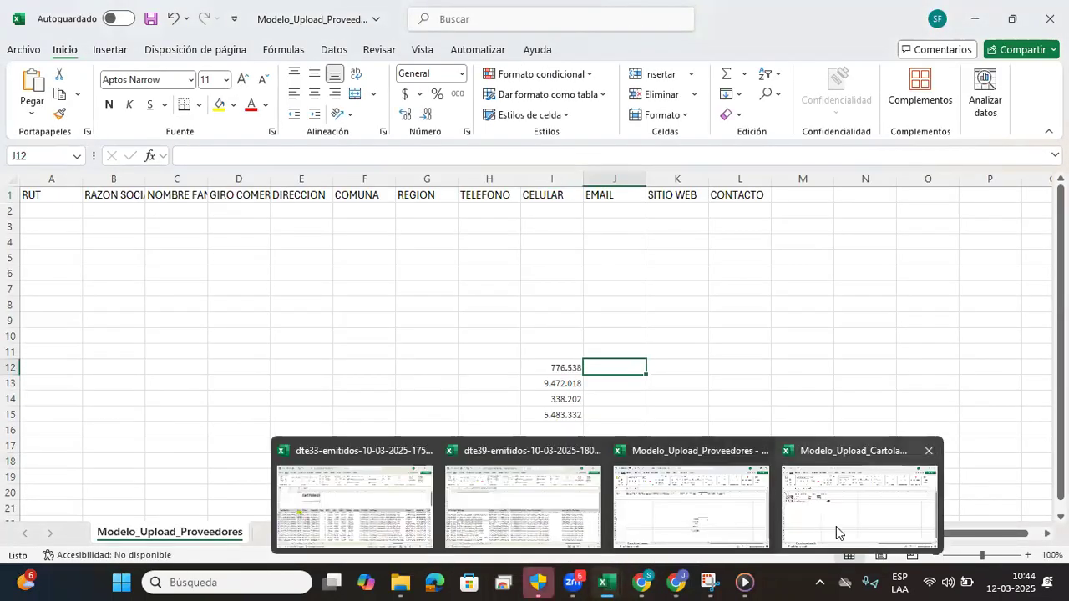
click(836, 526)
Step: Examine the sample data in the template's fecha, descripcion, dcto, cargo and abono columns
drag(118, 230, 112, 214)
drag(30, 209, 50, 259)
drag(110, 214, 116, 252)
drag(176, 213, 206, 253)
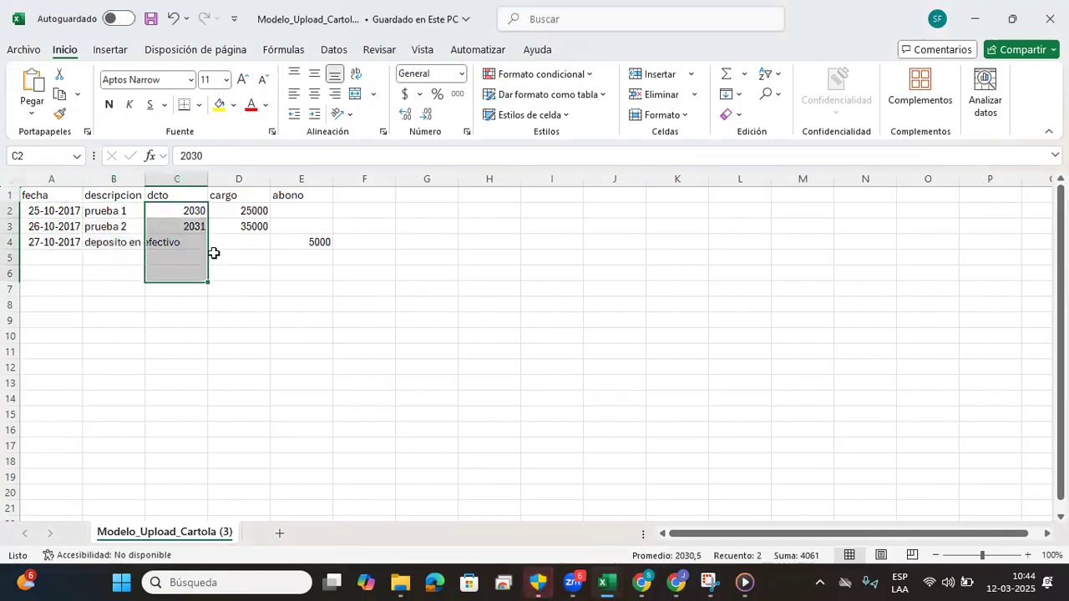
drag(246, 210, 246, 254)
drag(297, 208, 318, 279)
drag(551, 276, 555, 290)
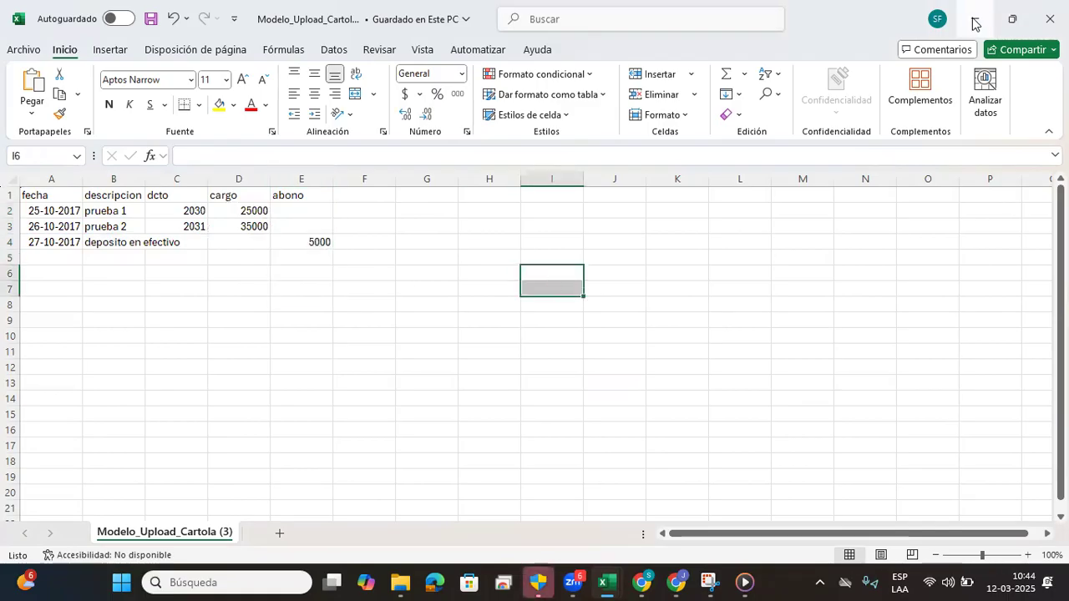
Step: Check the CSV (delimitado por comas) format in the template's save-as options, then switch back to OBUMA in the browser
click(24, 50)
click(74, 338)
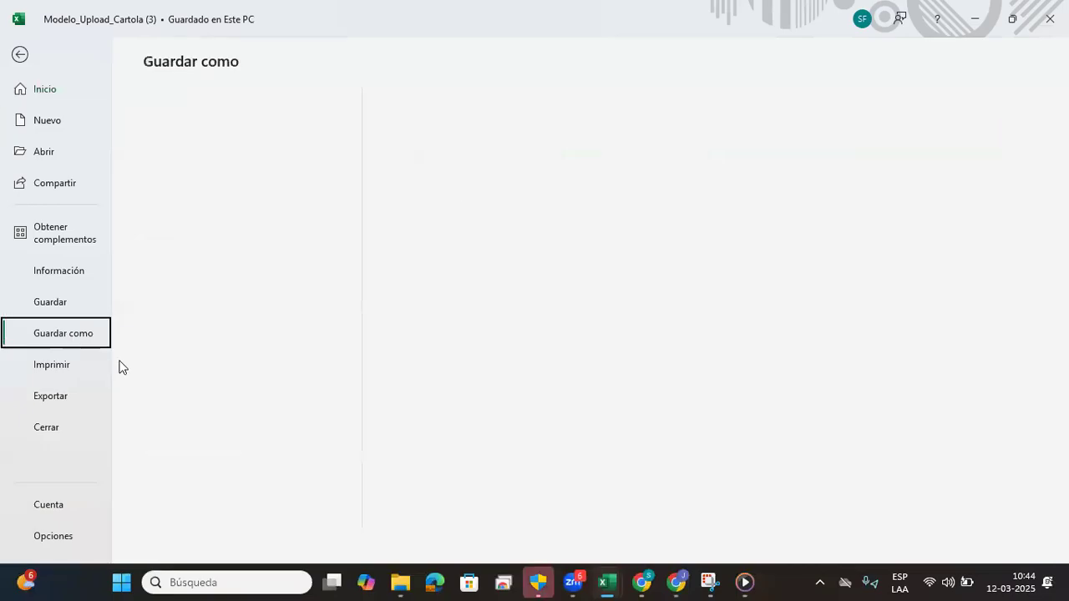
click(550, 138)
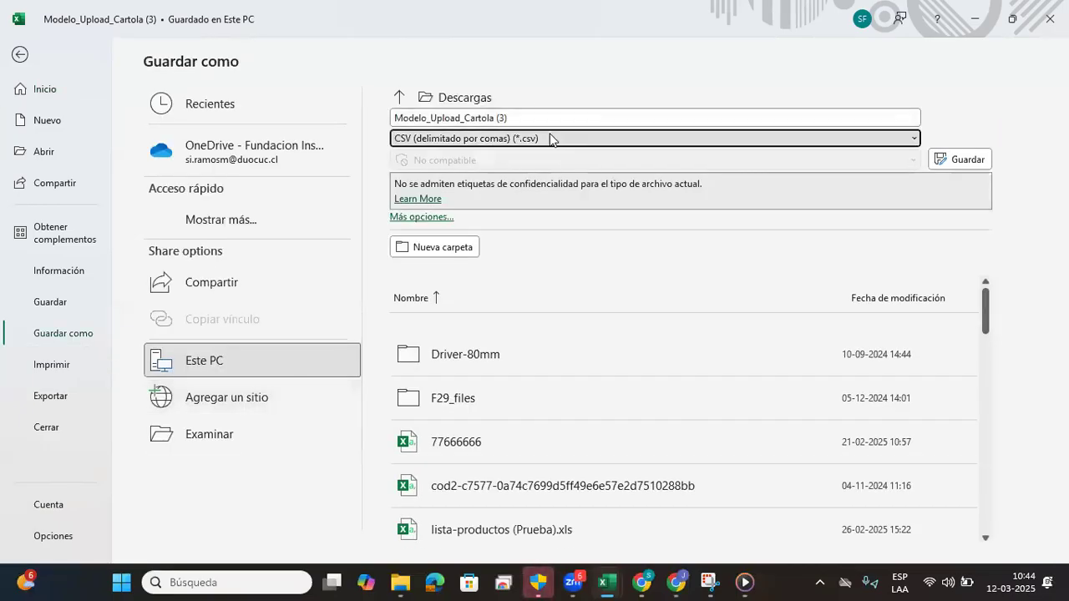
click(432, 140)
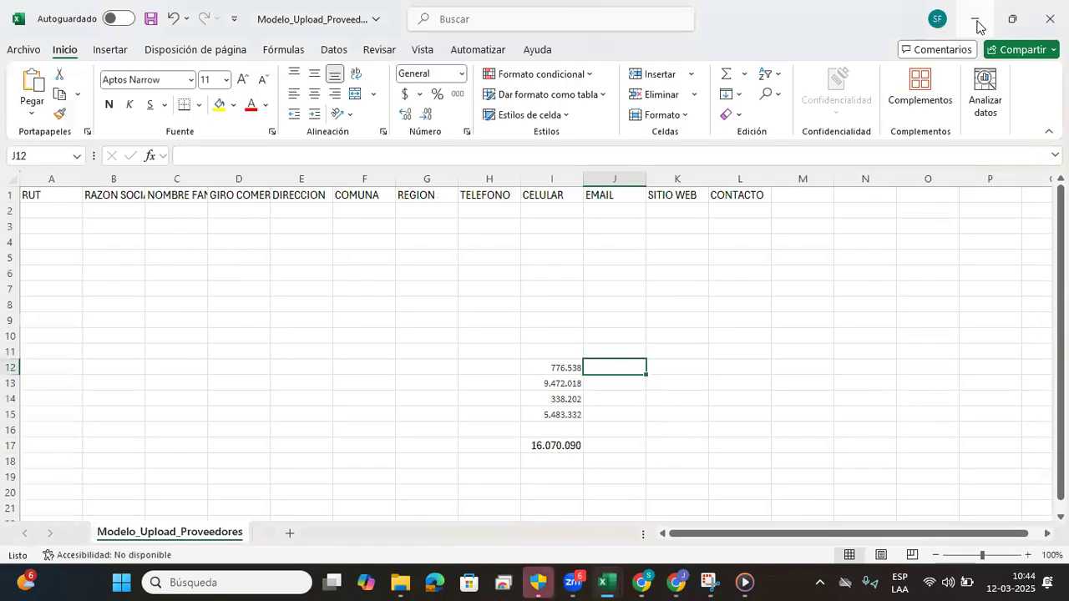
click(976, 22)
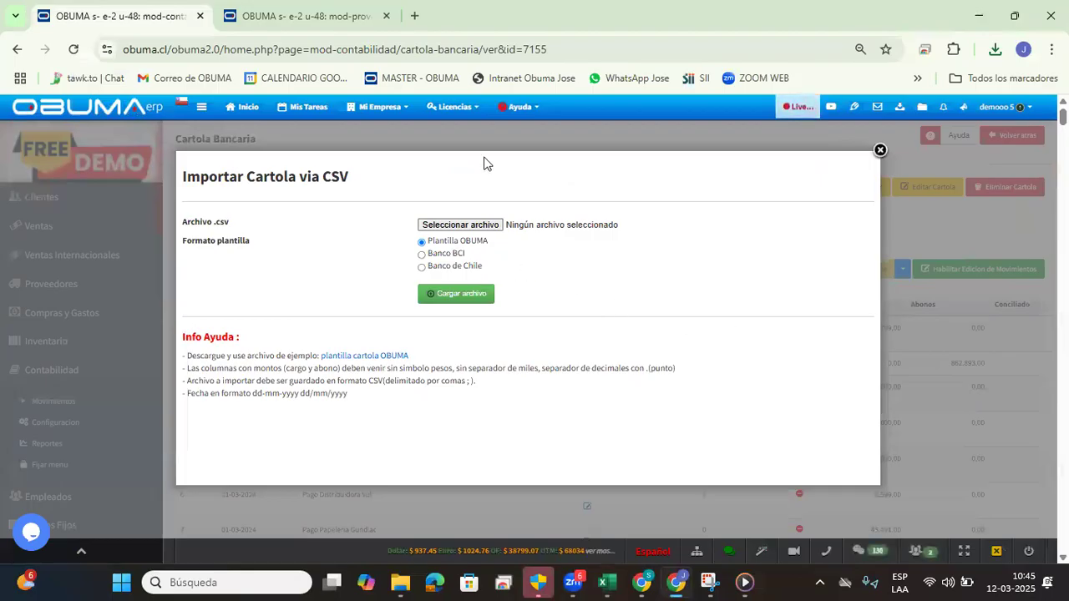
Step: Open the file chooser for the statement's .csv import and move it clear of the window edge
click(486, 224)
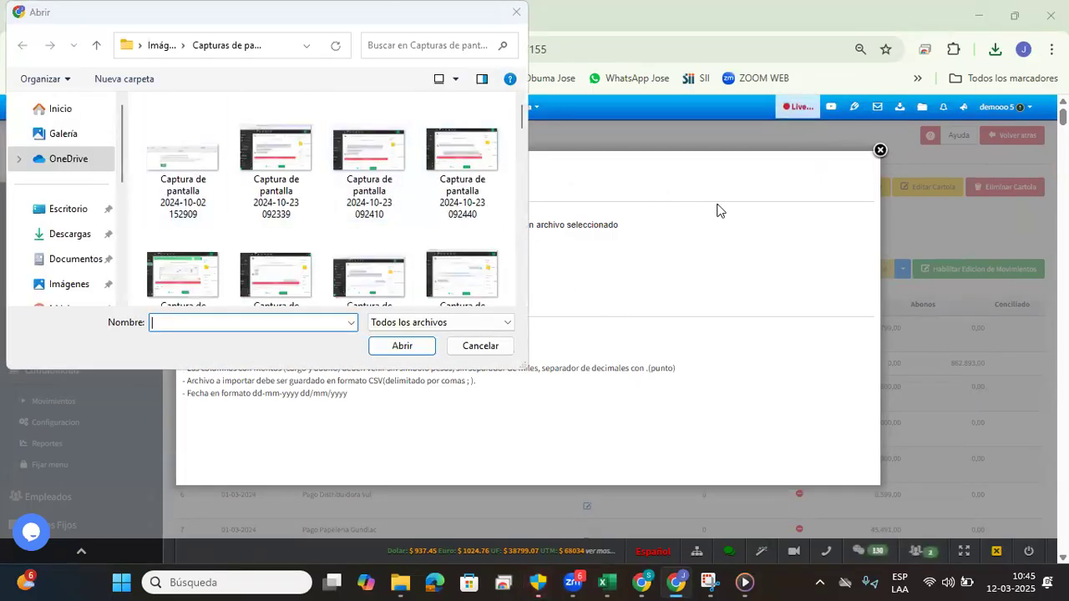
drag(503, 35, 532, 140)
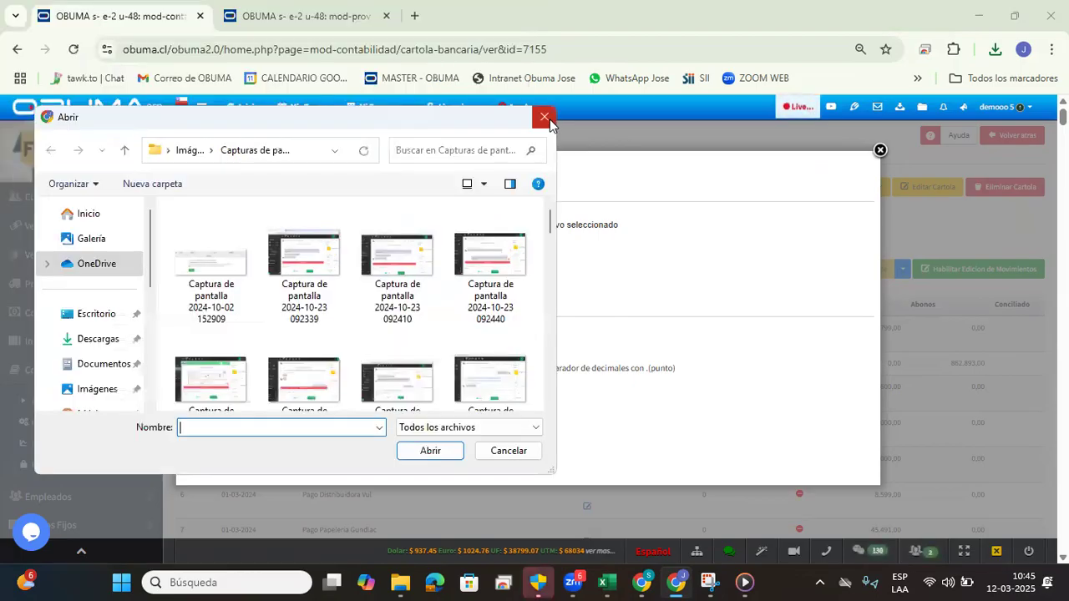
Step: Dismiss the file picker and the CSV statement import window, and examine the bank statement's list of movements
click(544, 116)
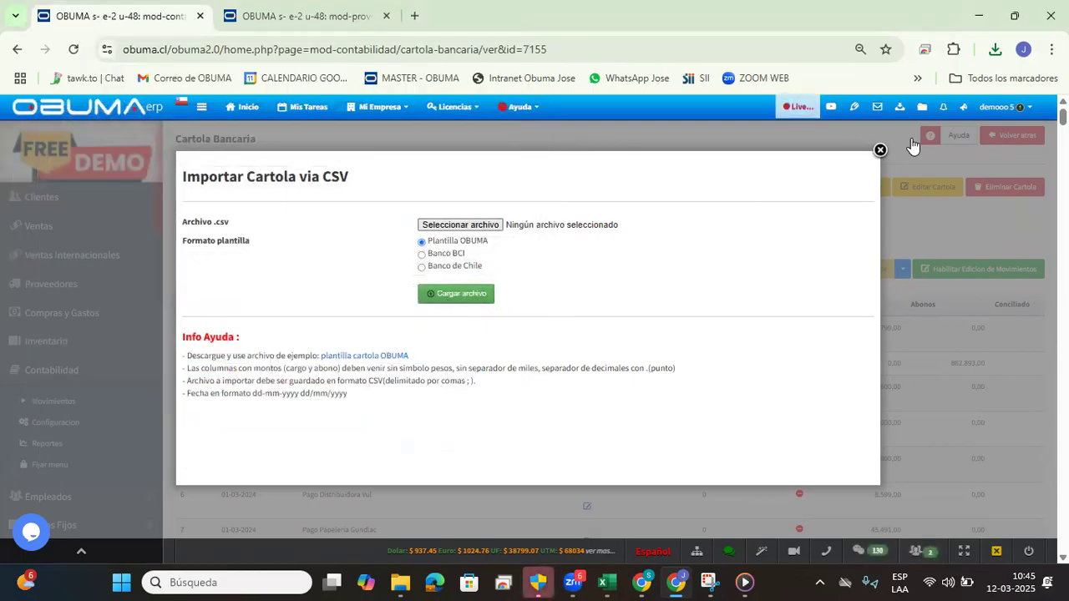
click(880, 150)
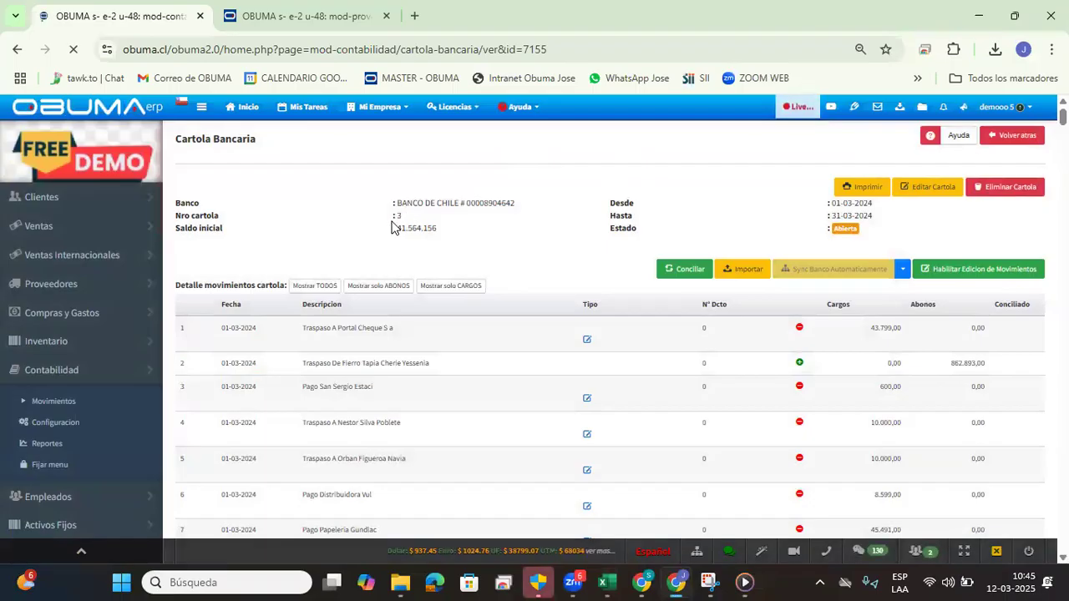
drag(207, 330, 747, 439)
click(509, 255)
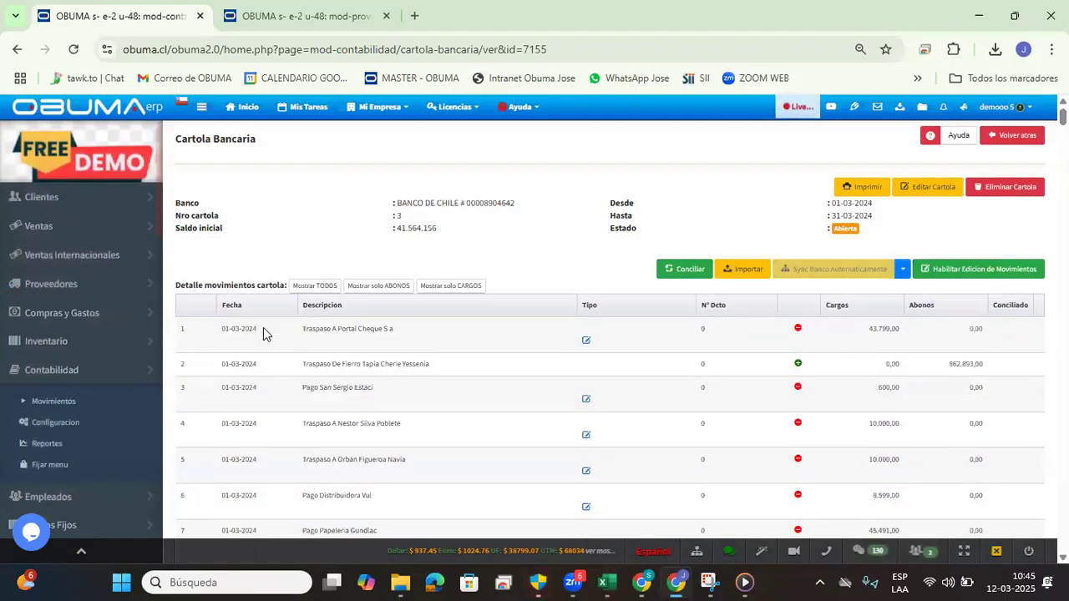
drag(216, 328, 372, 389)
click(197, 327)
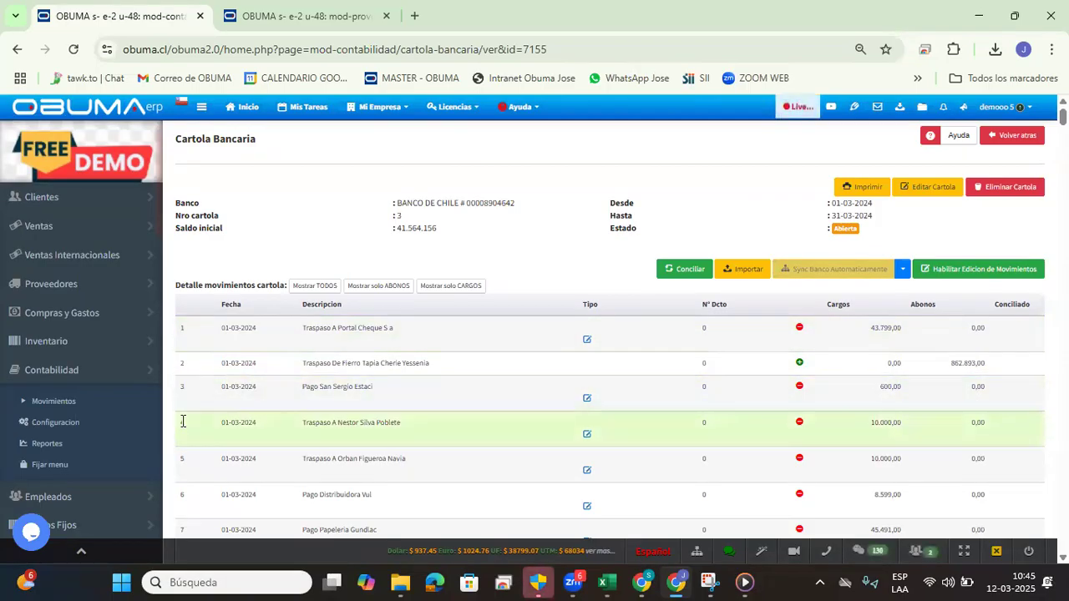
drag(191, 457, 186, 520)
click(188, 522)
scroll(560, 351, down, 20)
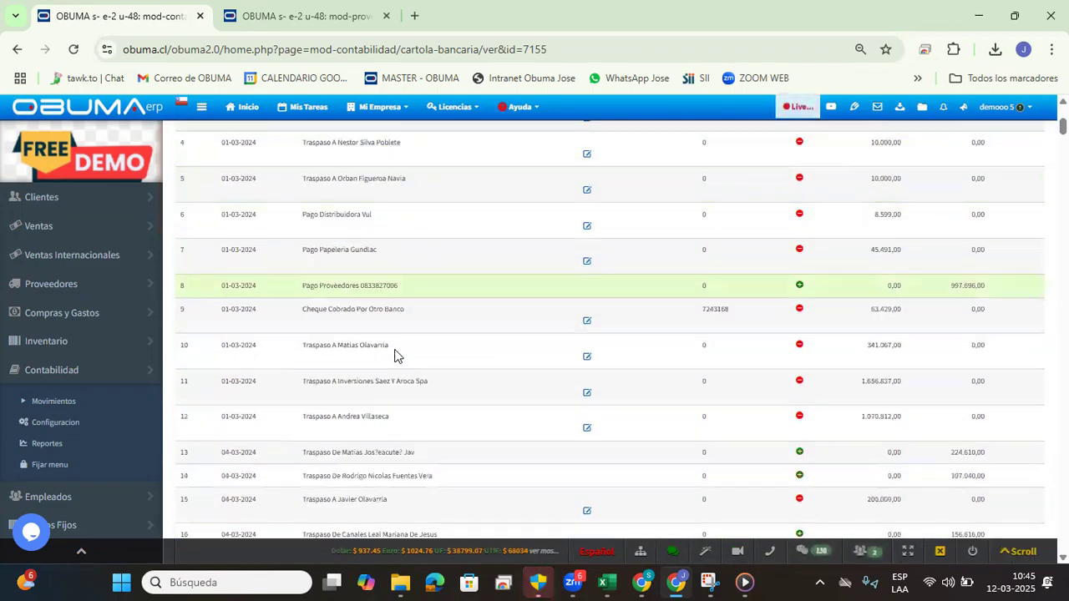
scroll(642, 312, up, 15)
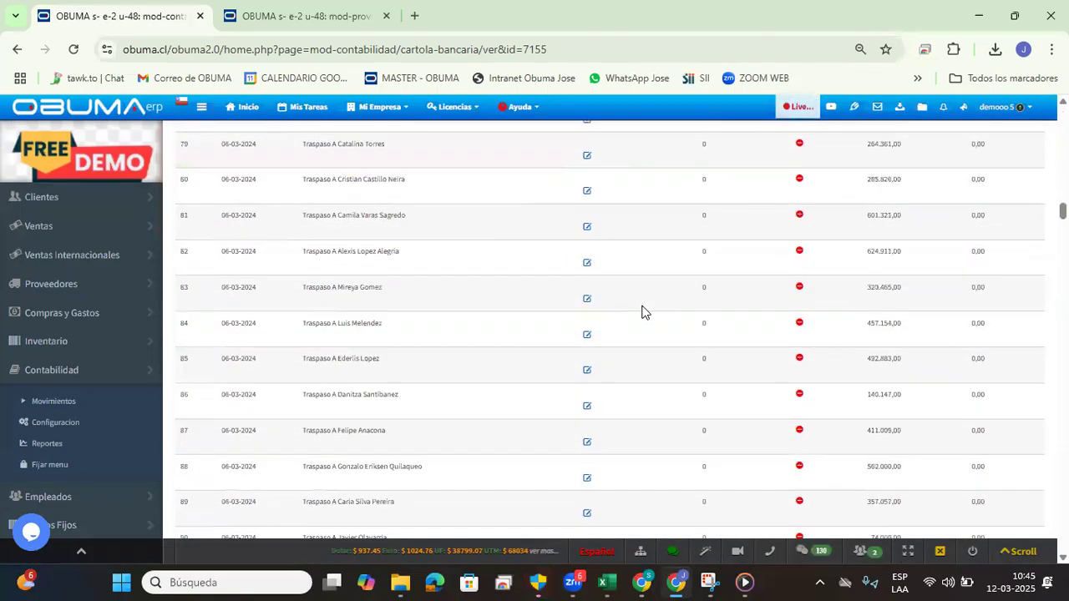
scroll(642, 312, up, 6)
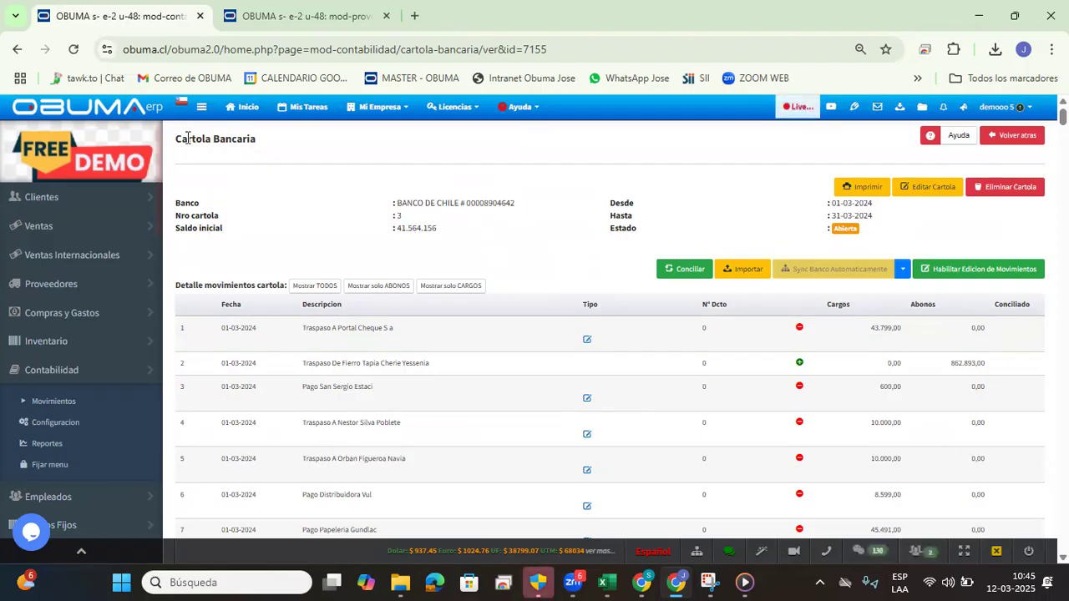
Step: Check the bank and status in the statement header and open the statement's reconciliation
triple_click(426, 202)
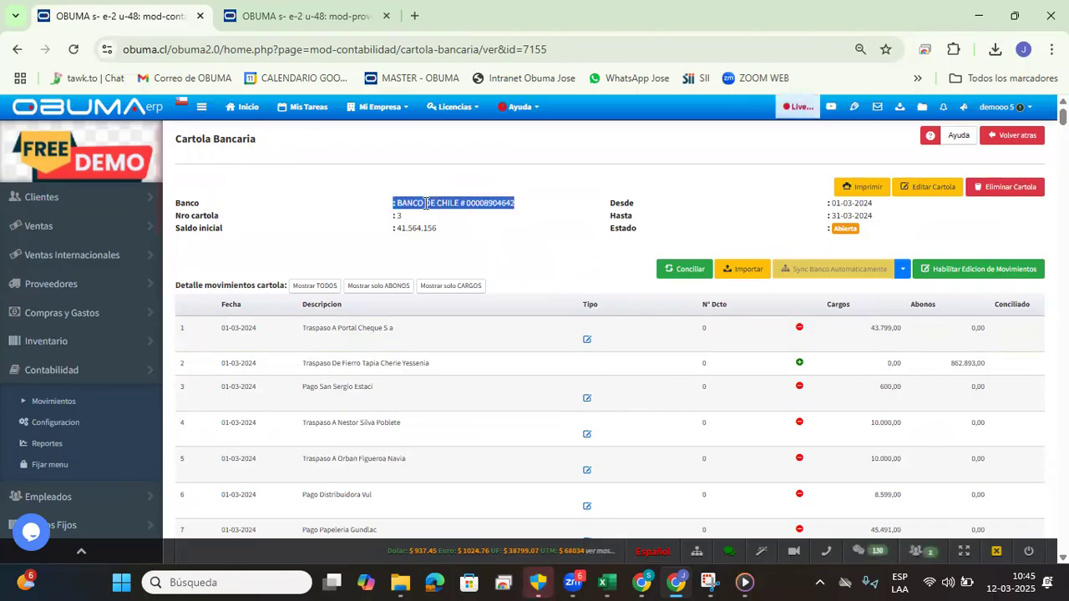
drag(480, 243, 492, 239)
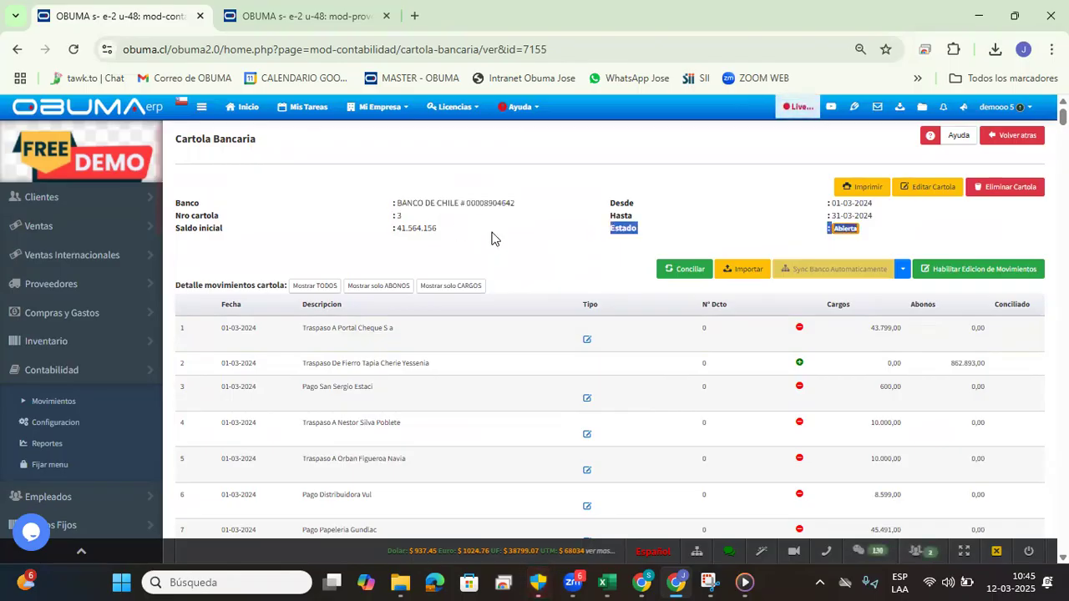
click(713, 216)
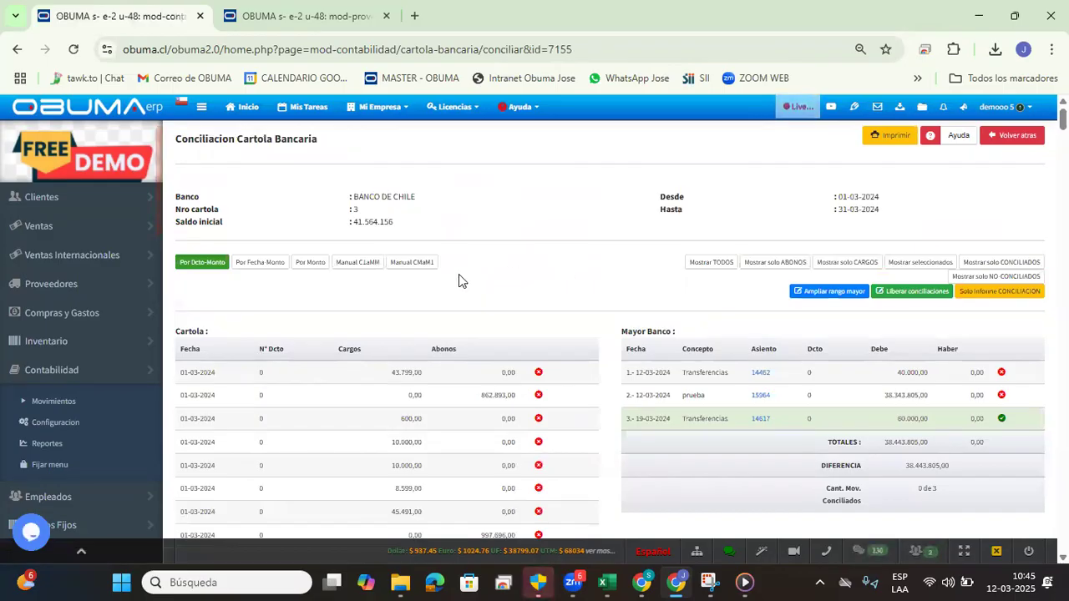
Step: Examine the Cartola and Mayor Banco tables and the bank details on the reconciliation page
scroll(511, 207, down, 1)
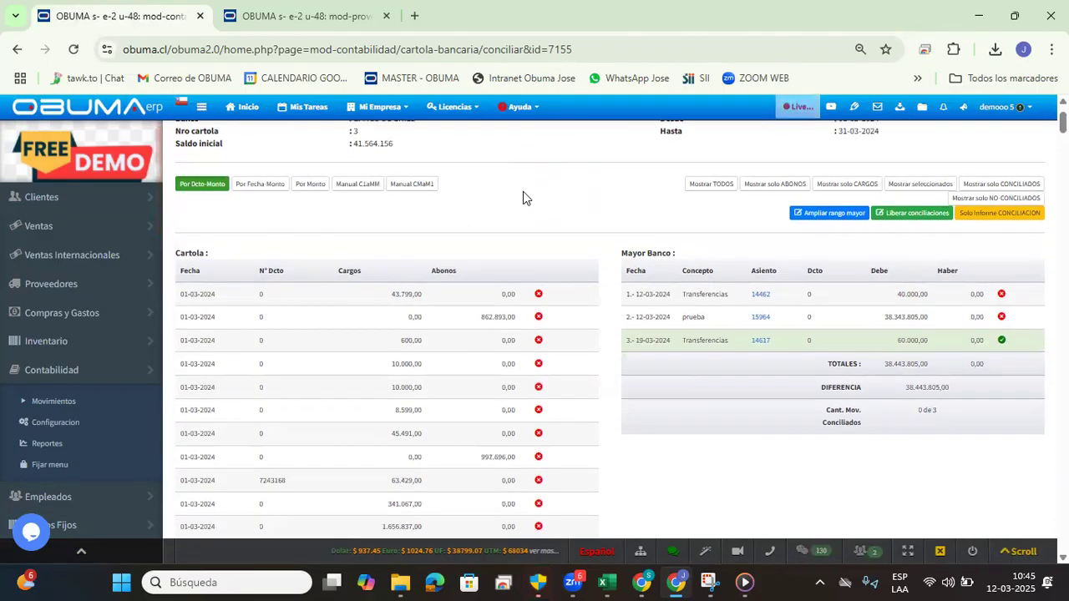
scroll(573, 192, down, 1)
triple_click(191, 173)
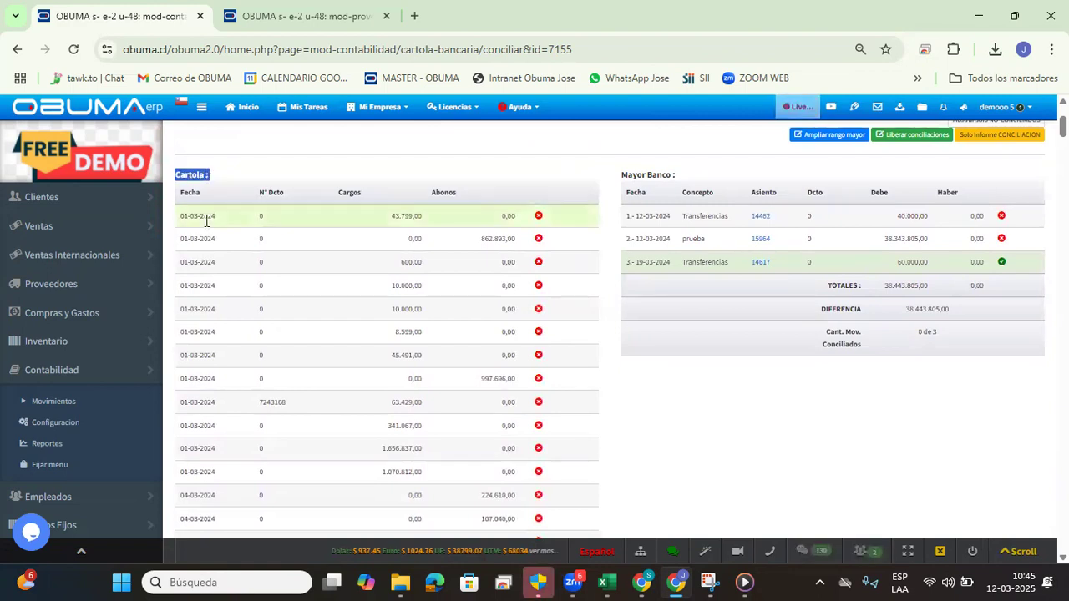
triple_click(640, 173)
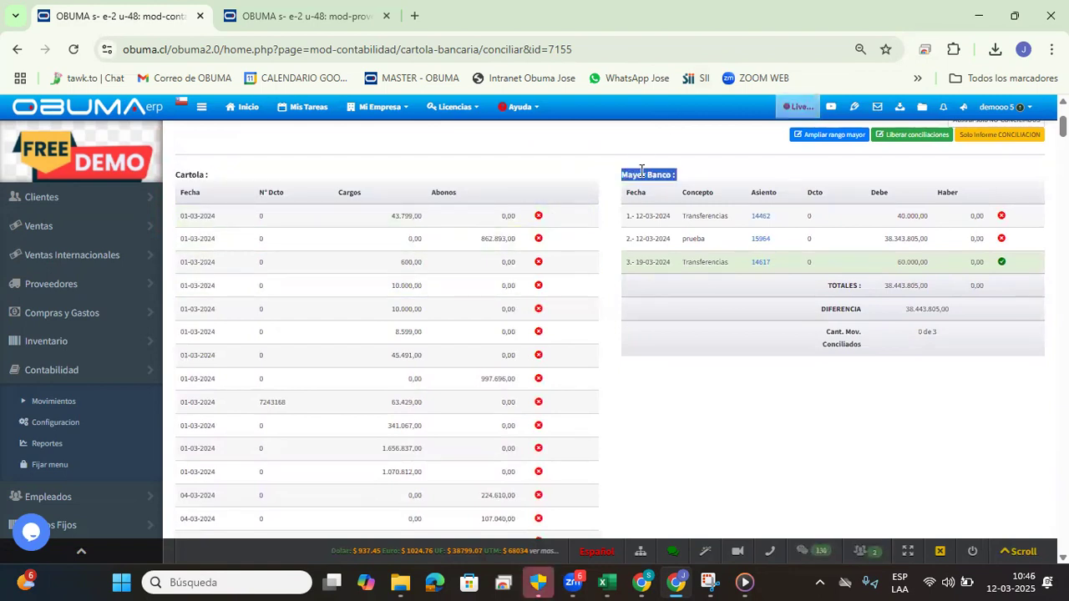
scroll(585, 205, up, 3)
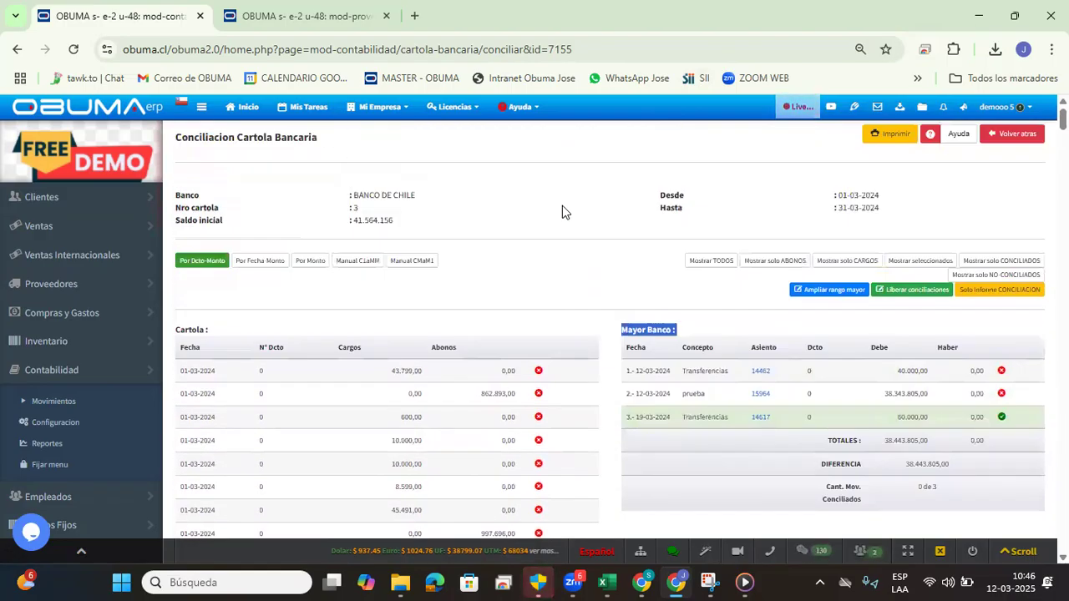
triple_click(381, 193)
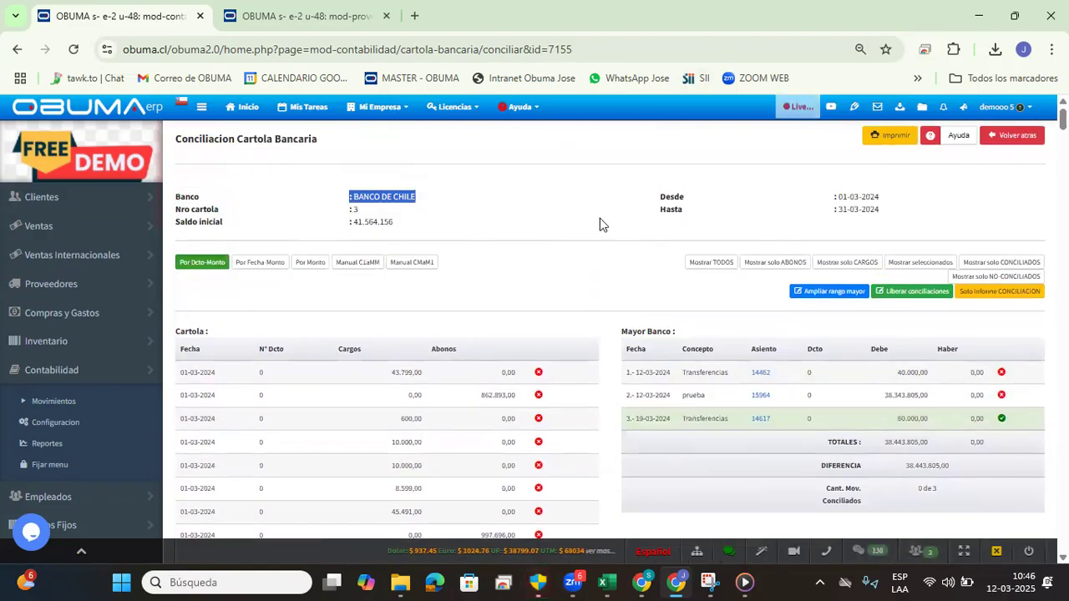
click(599, 218)
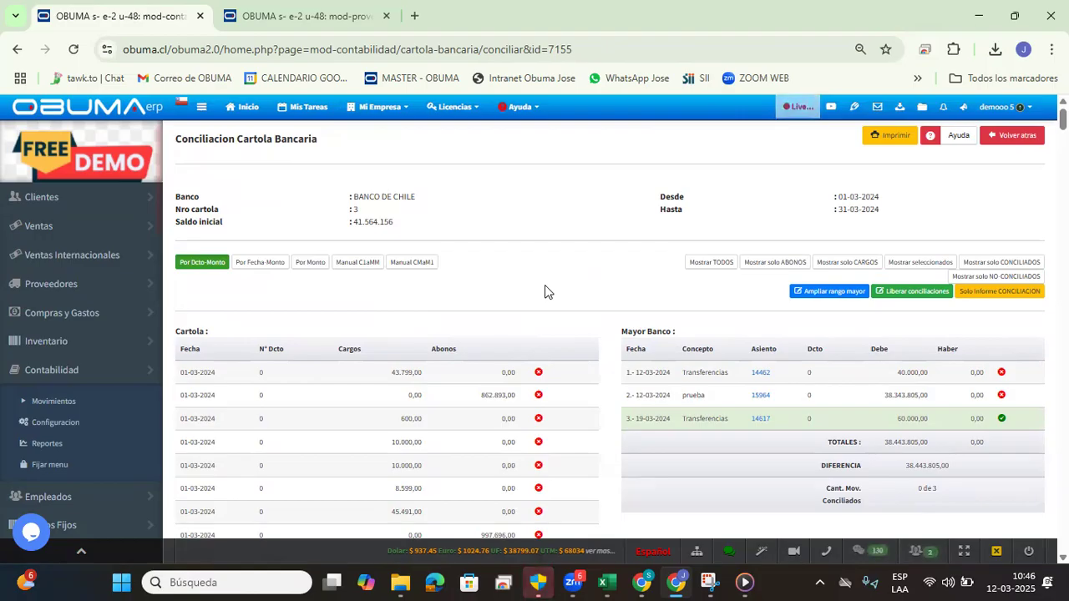
scroll(267, 322, down, 5)
scroll(251, 301, up, 5)
Step: Match the movements by document number and amount, and compare those columns between the statement and the bank ledger
click(204, 263)
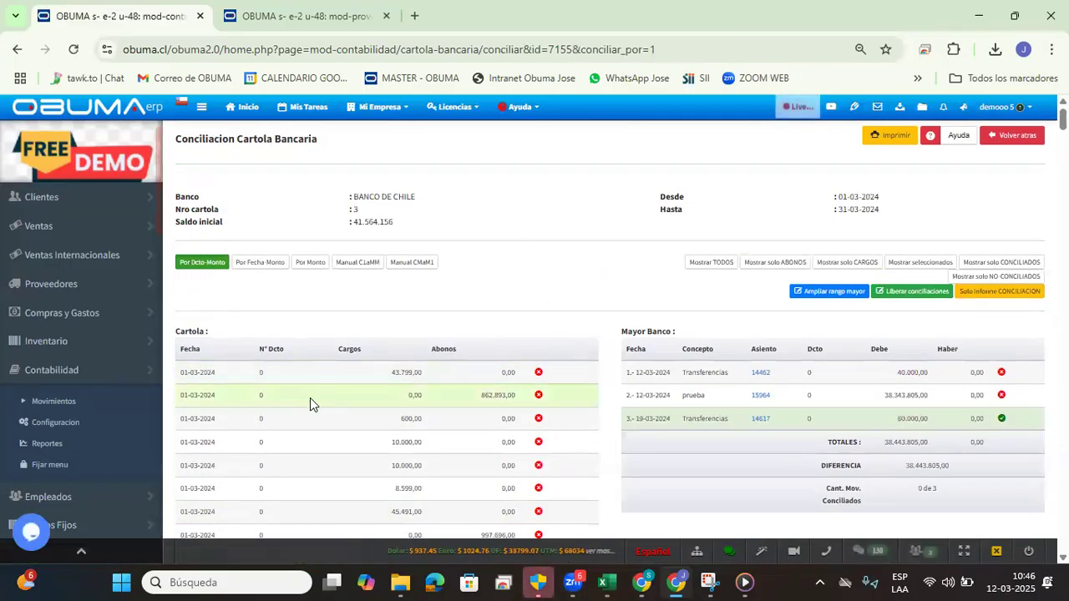
drag(269, 349, 420, 385)
click(732, 370)
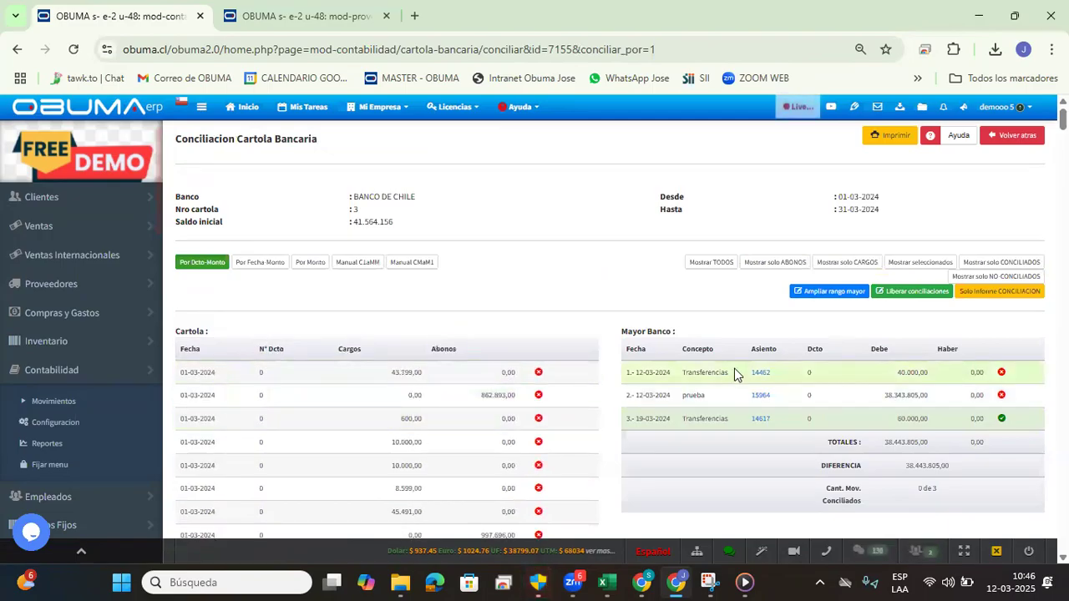
drag(809, 347, 891, 360)
double_click(882, 347)
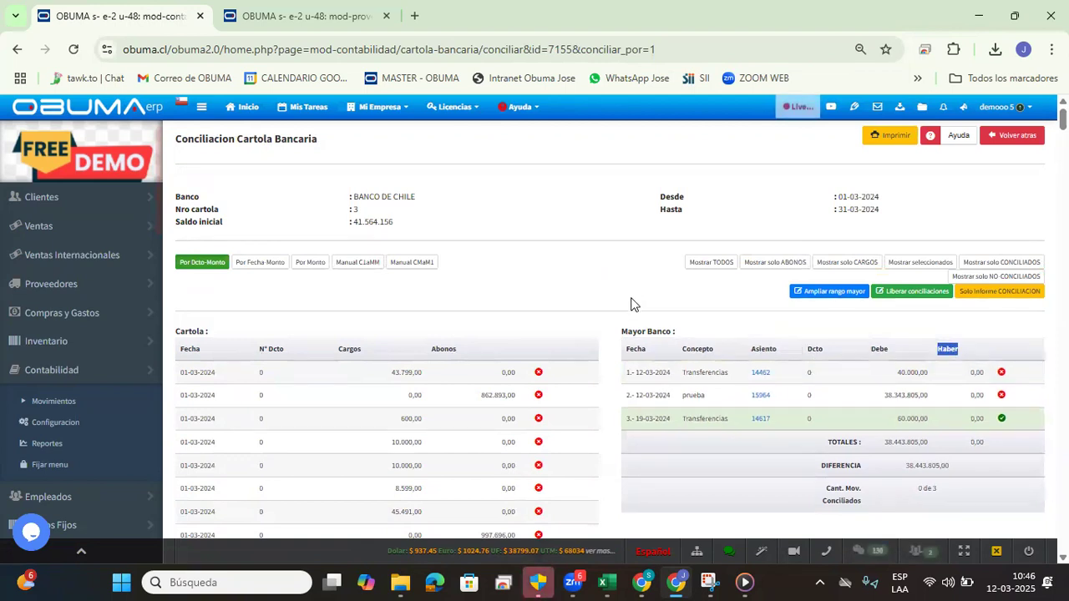
triple_click(657, 328)
scroll(375, 350, down, 10)
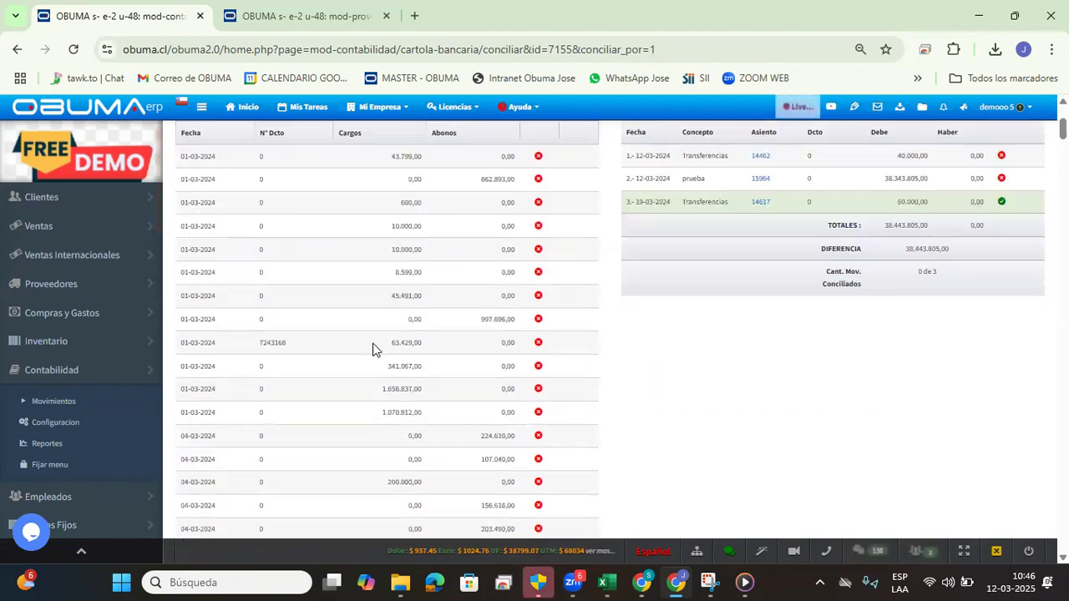
Step: Switch the reconciliation to matching by date and amount, and compare the dates in both tables
scroll(399, 335, up, 10)
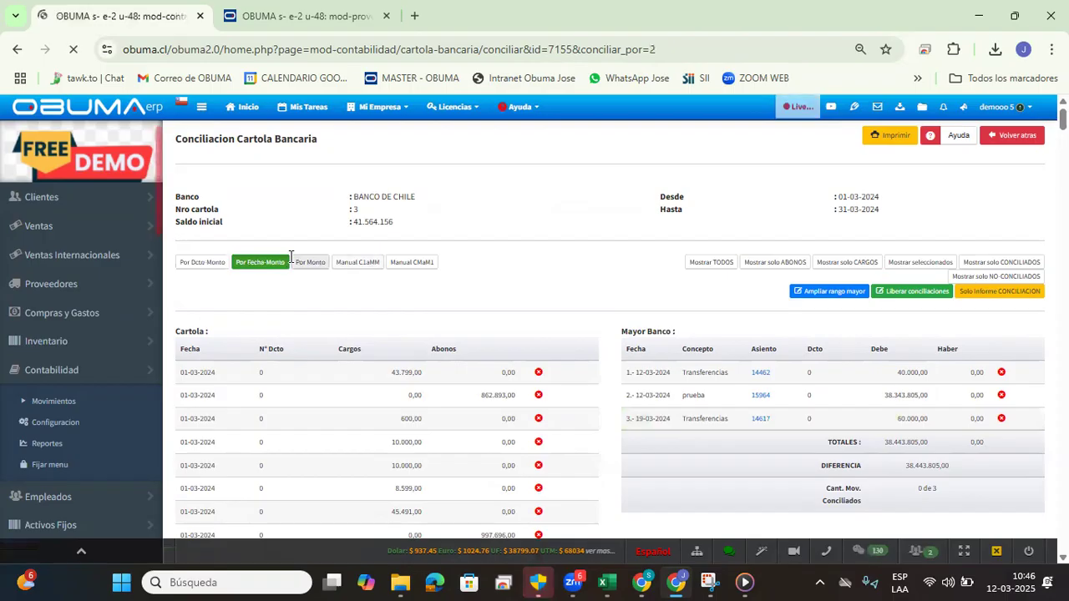
scroll(375, 277, down, 1)
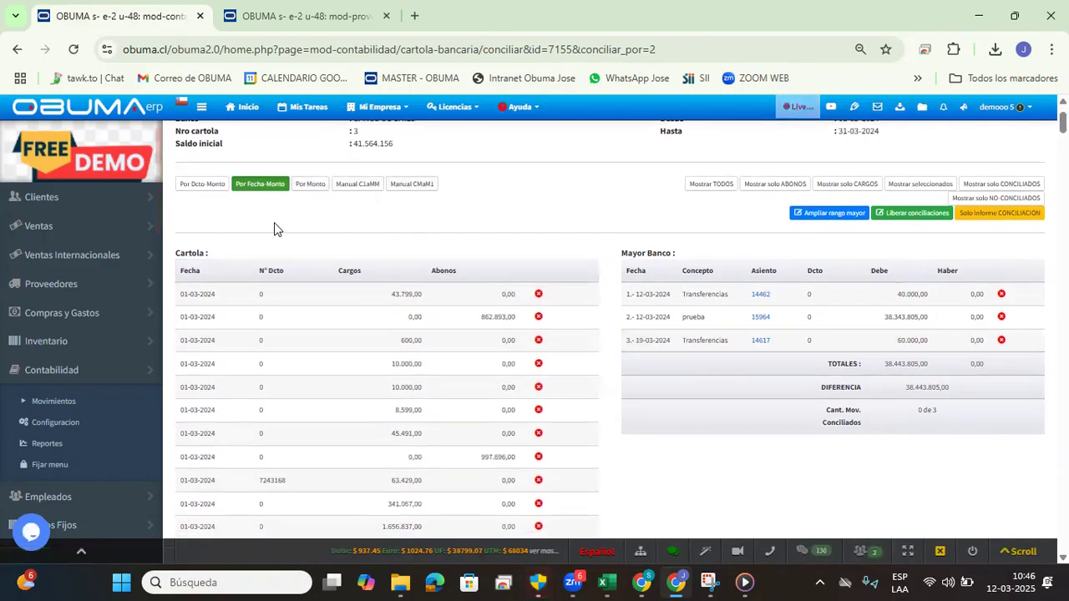
scroll(512, 314, down, 1)
scroll(377, 339, up, 2)
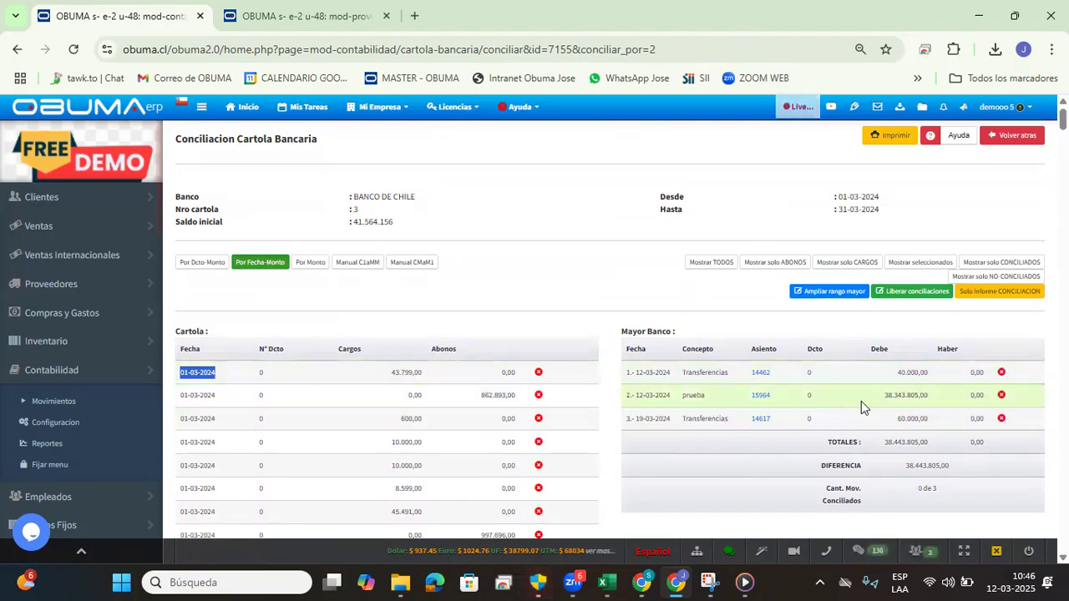
Step: Set the reconciliation to match statement and ledger movements by amount only
click(306, 272)
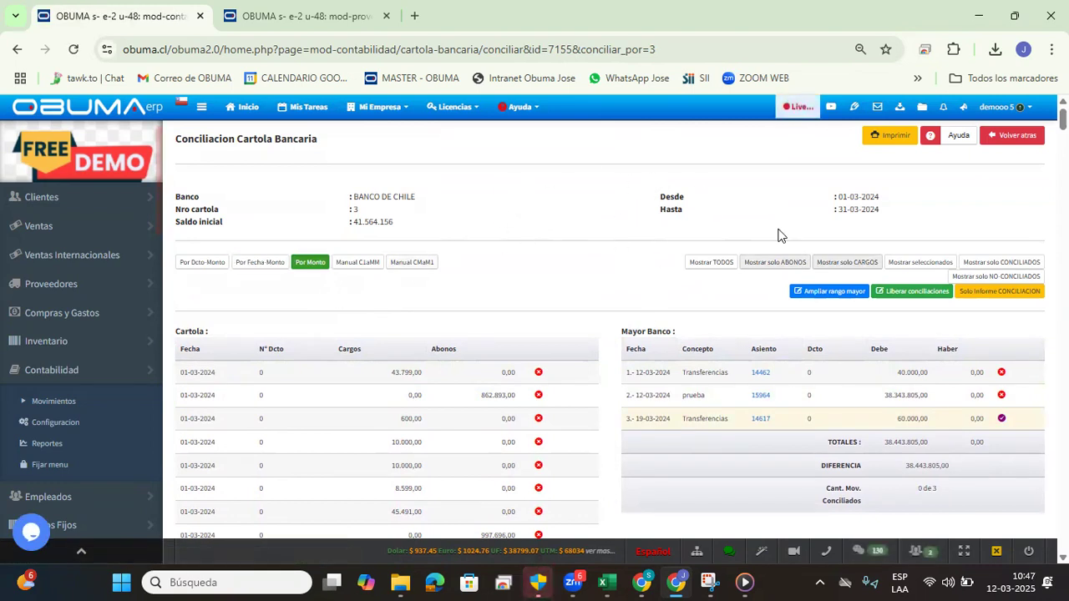
scroll(867, 222, down, 1)
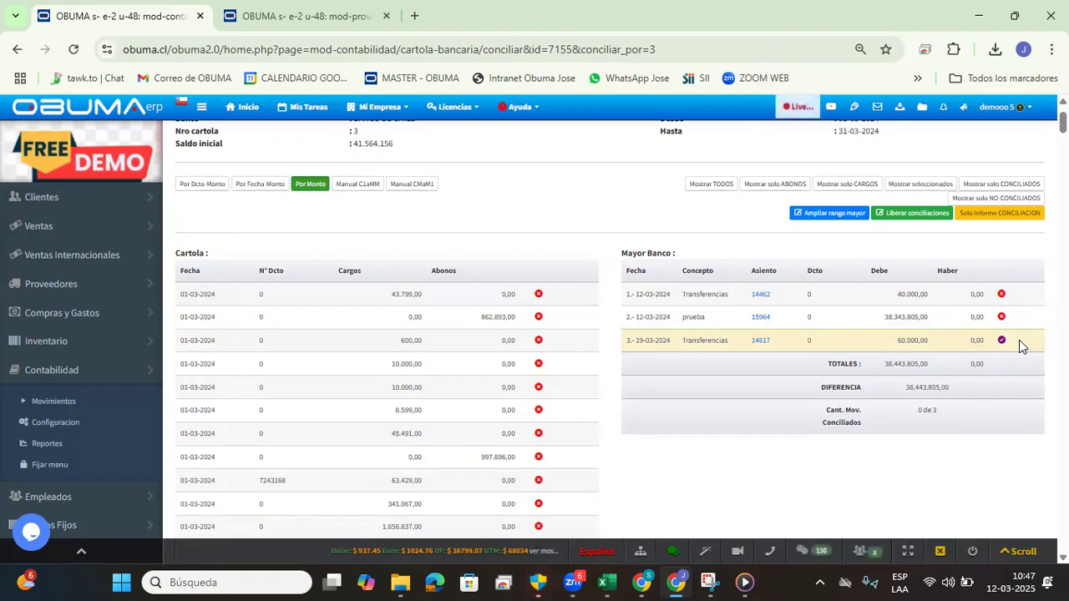
Step: Copy the 60.000,00 amount from the bank ledger and search the page for its matching statement movement
double_click(911, 340)
key(ctrl+c)
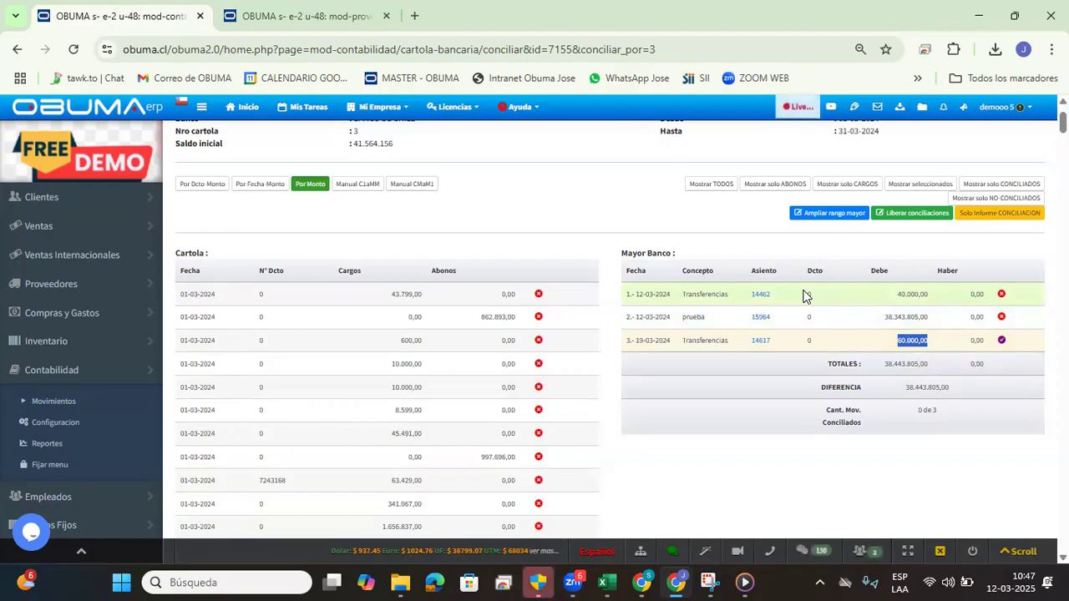
click(602, 163)
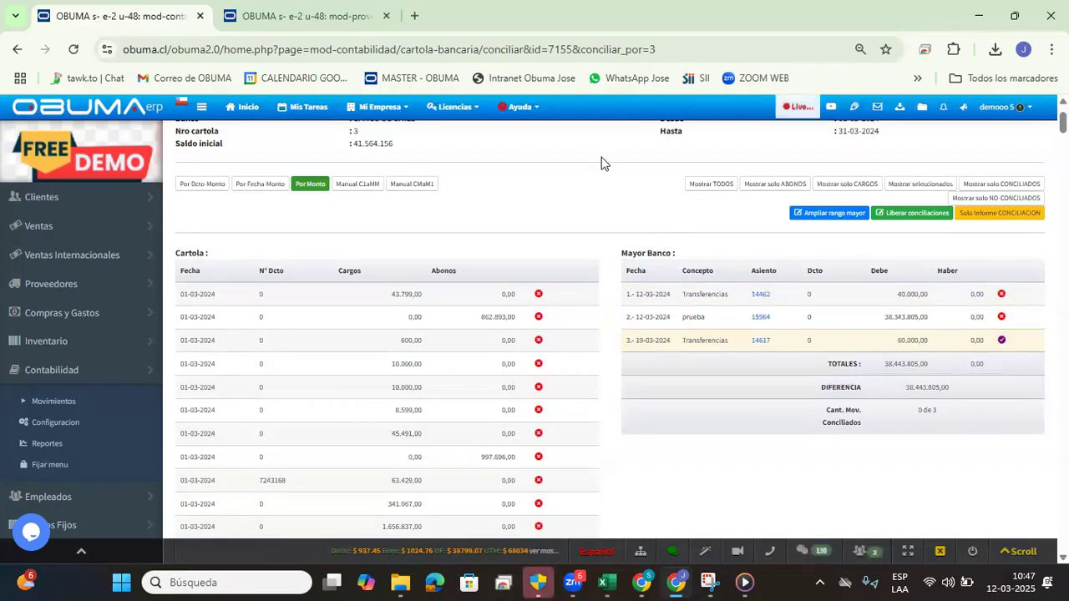
key(ctrl+f)
key(ctrl+v)
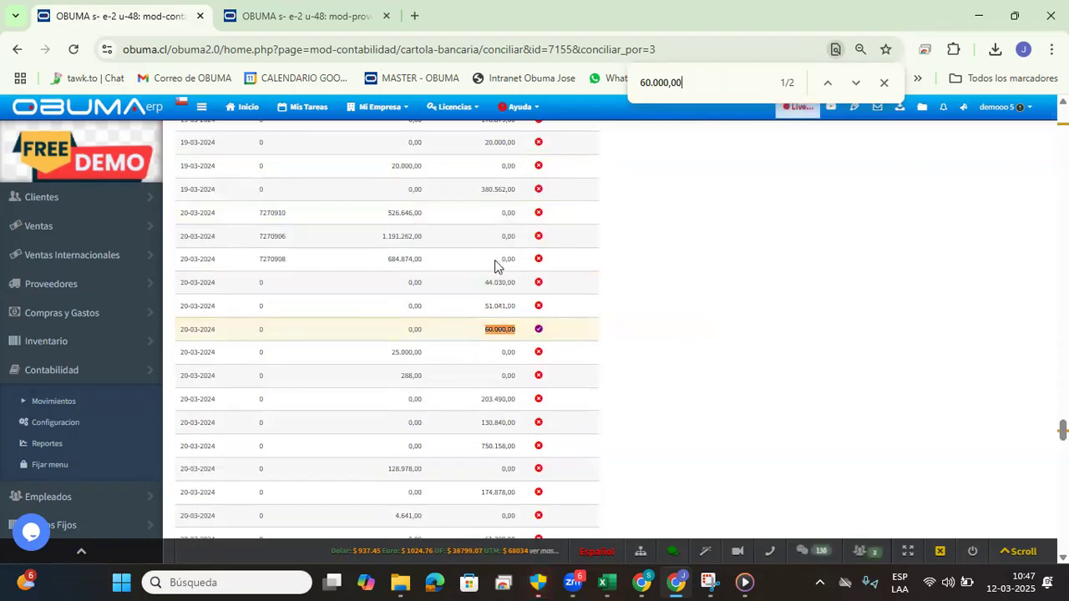
triple_click(200, 329)
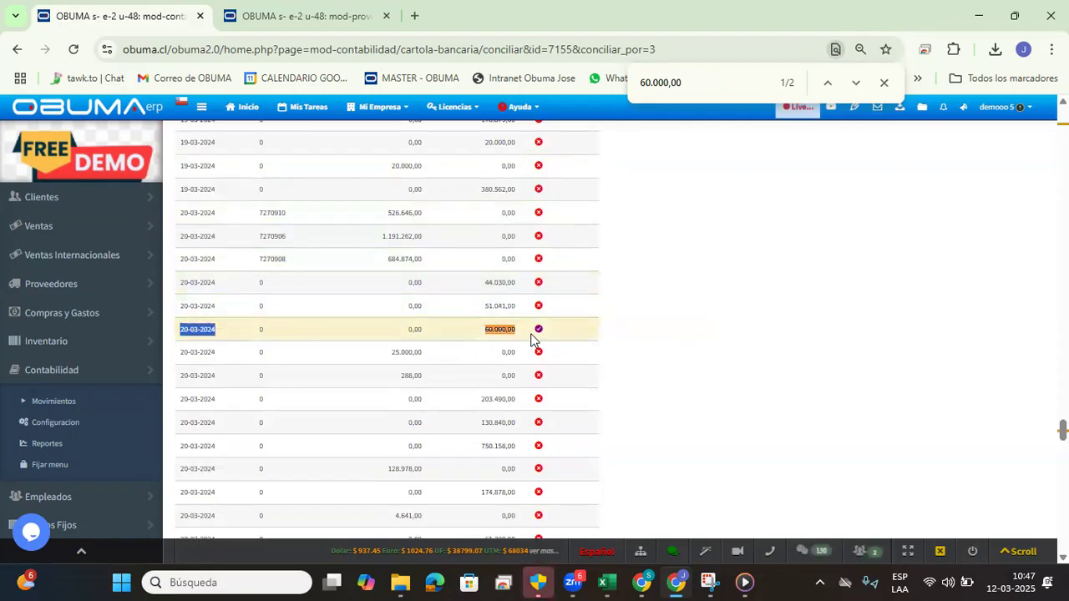
click(539, 330)
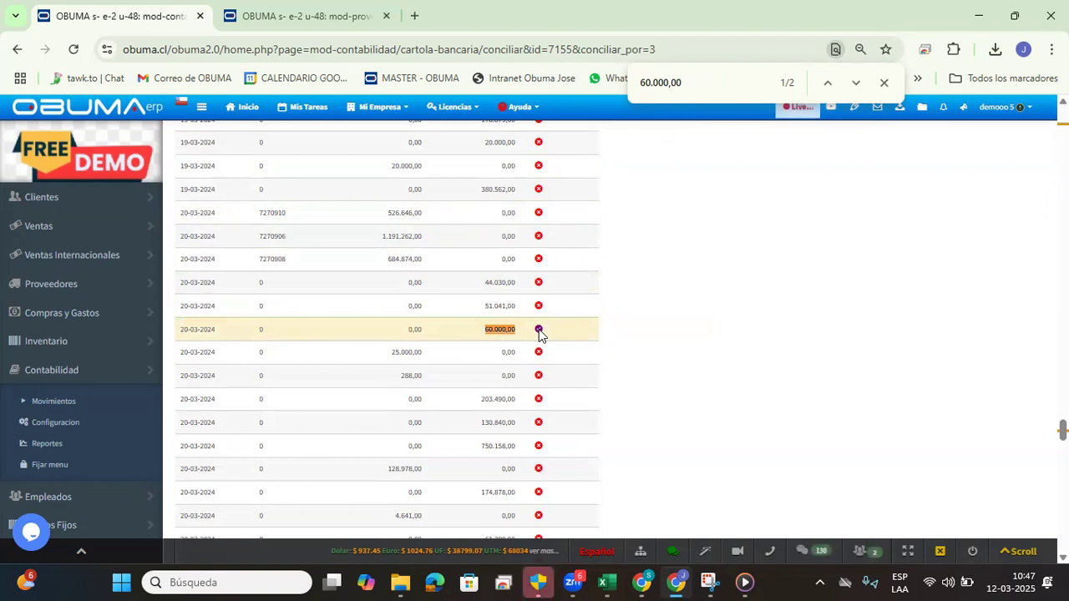
click(856, 83)
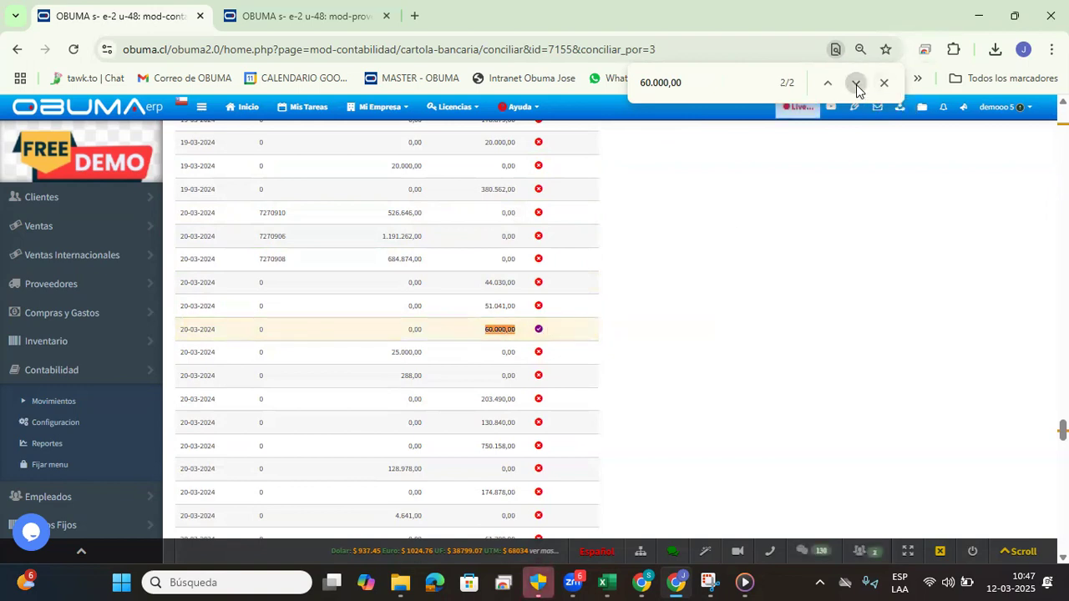
Step: Reconcile the matched 60.000,00 movement and check its row in the Mayor Banco table
drag(675, 242, 622, 242)
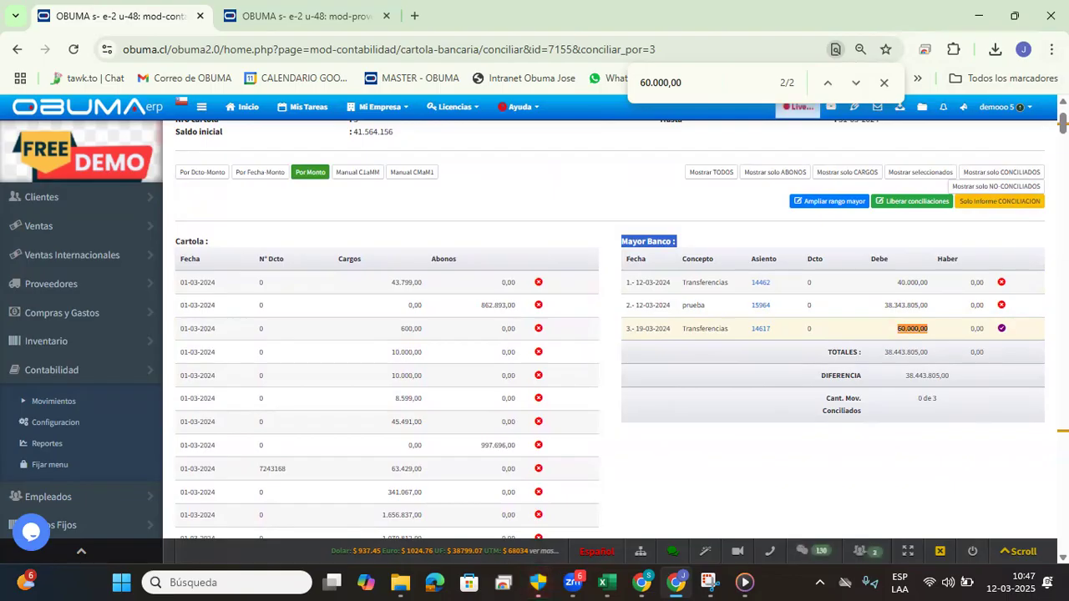
drag(1063, 123, 1064, 539)
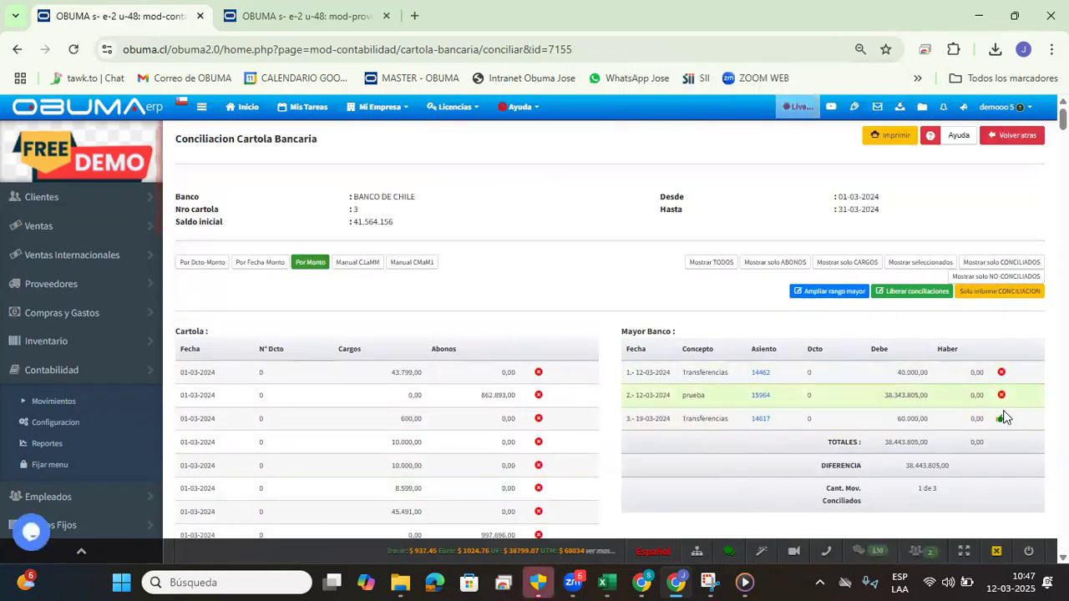
scroll(731, 283, down, 1)
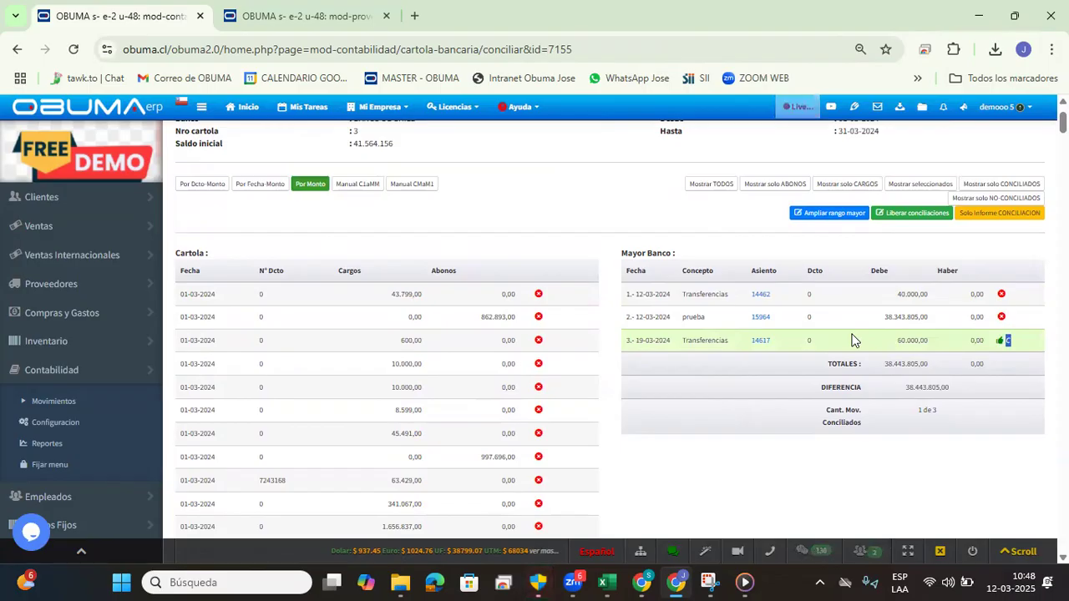
drag(624, 339, 1044, 342)
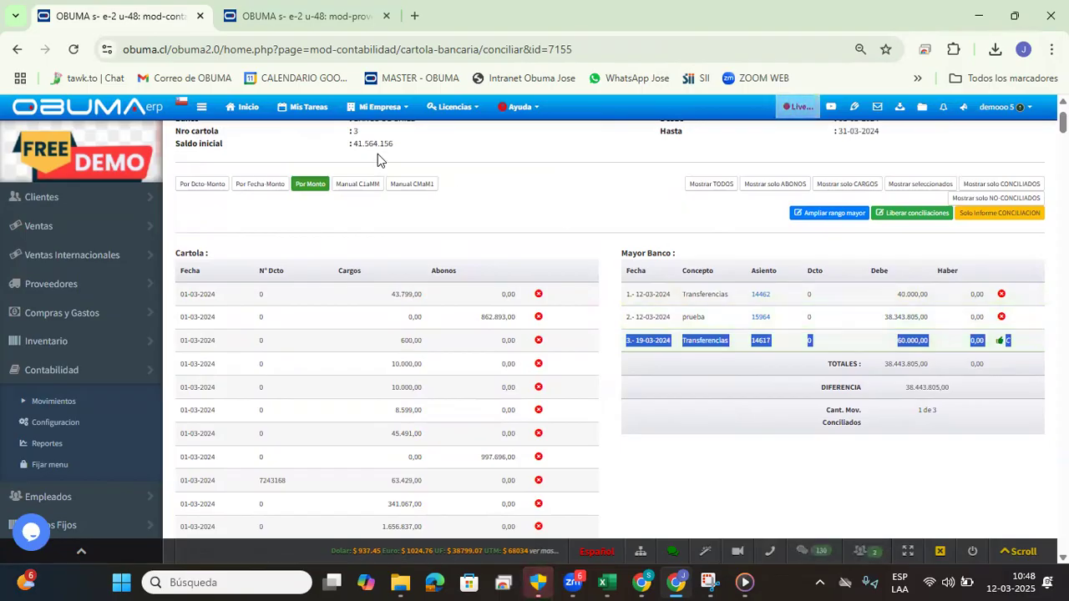
Step: Extend the date range of the bank ledger movements offered for reconciliation
click(518, 198)
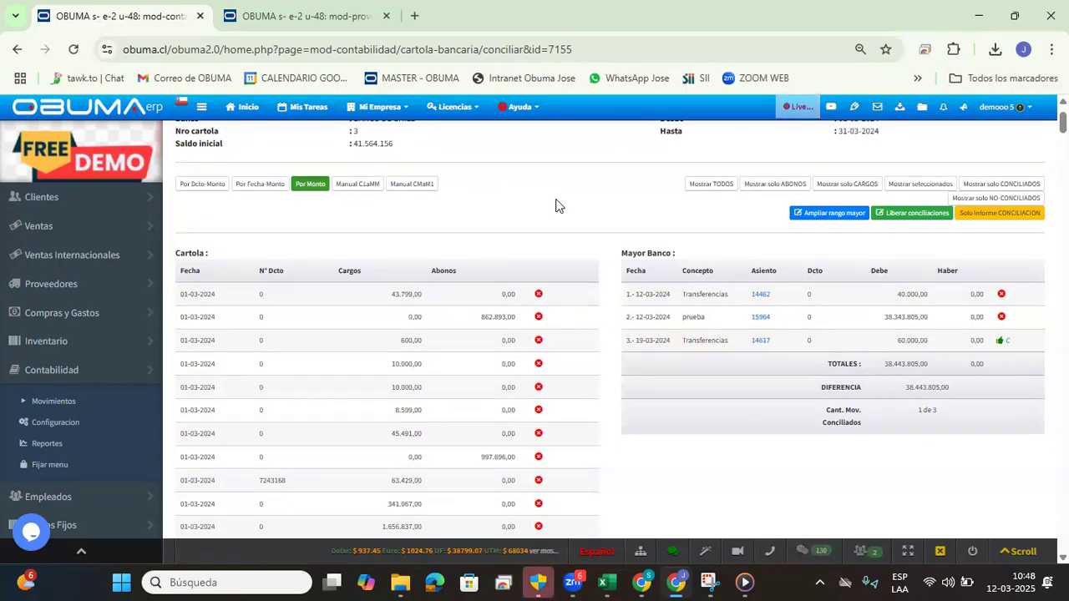
click(833, 214)
click(587, 166)
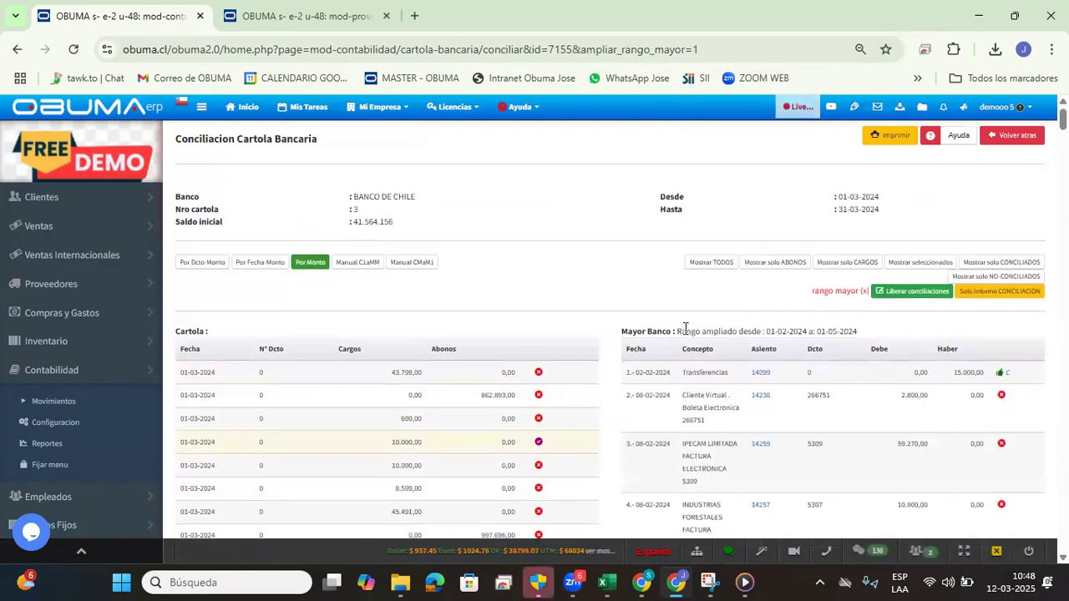
Step: Examine the extended period of the Mayor Banco table and look through the ledger movements it lists
drag(727, 330, 761, 328)
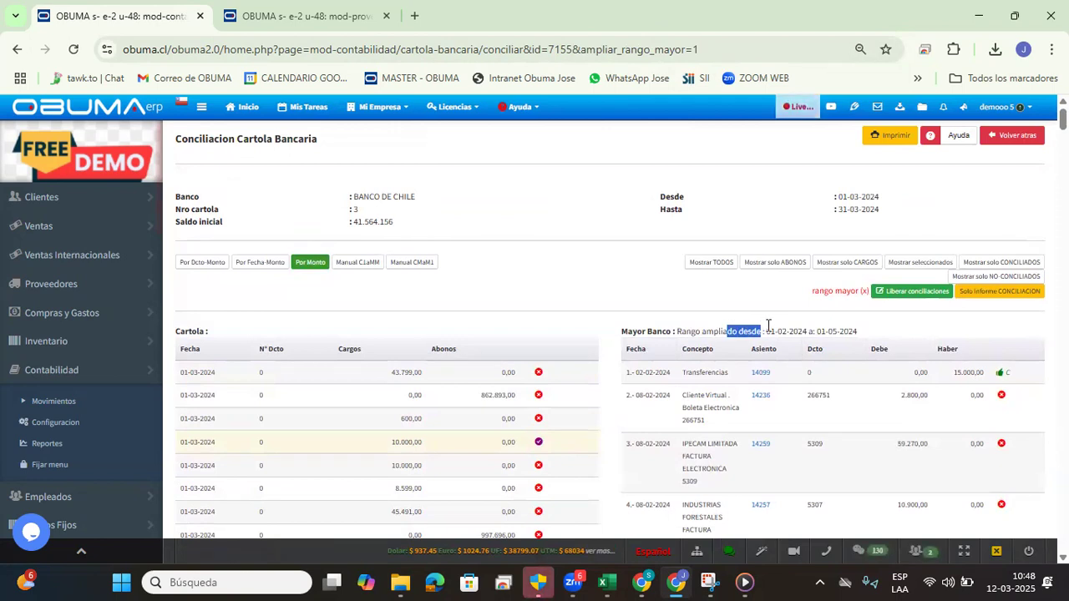
click(775, 327)
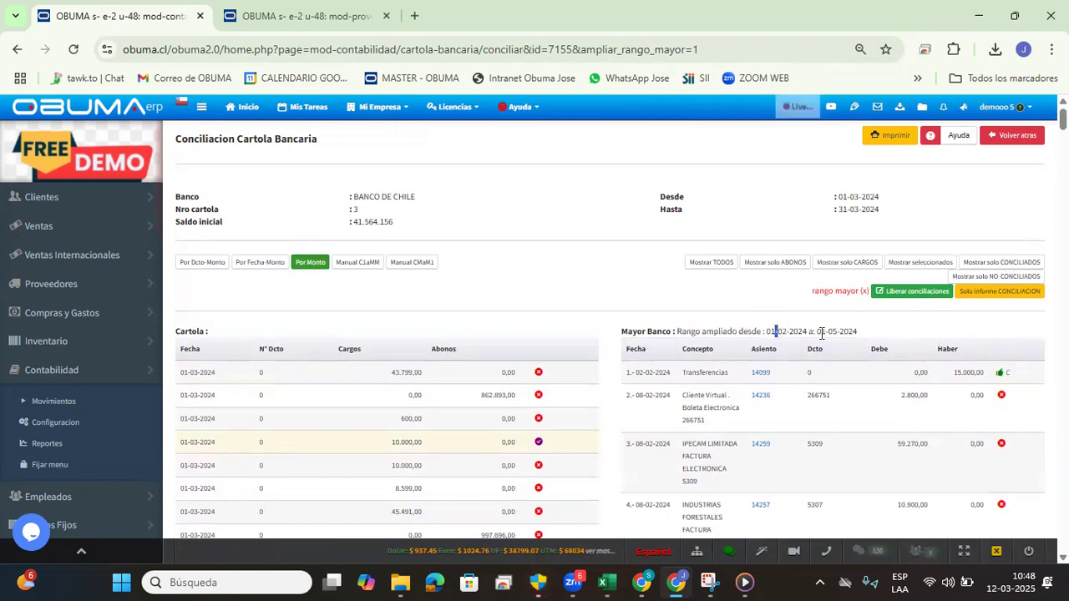
triple_click(865, 330)
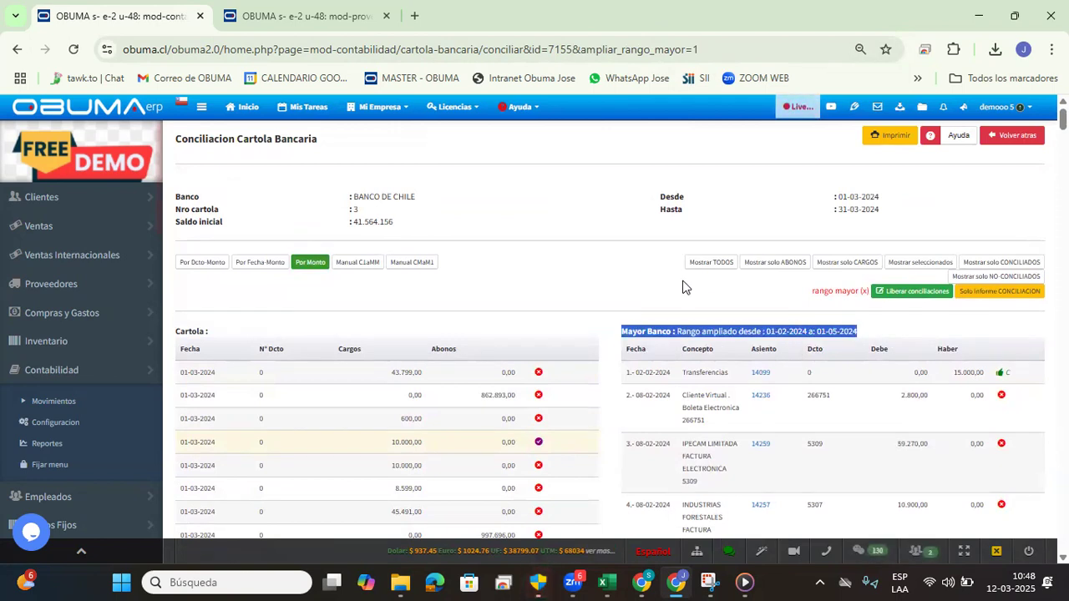
click(890, 345)
drag(744, 331, 884, 326)
click(599, 262)
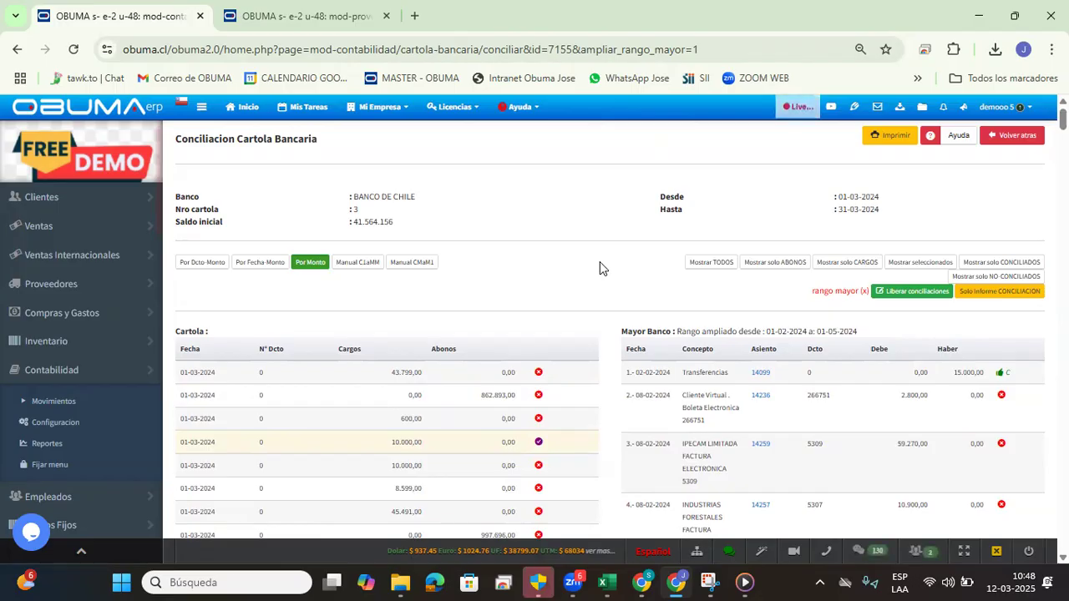
scroll(702, 339, down, 6)
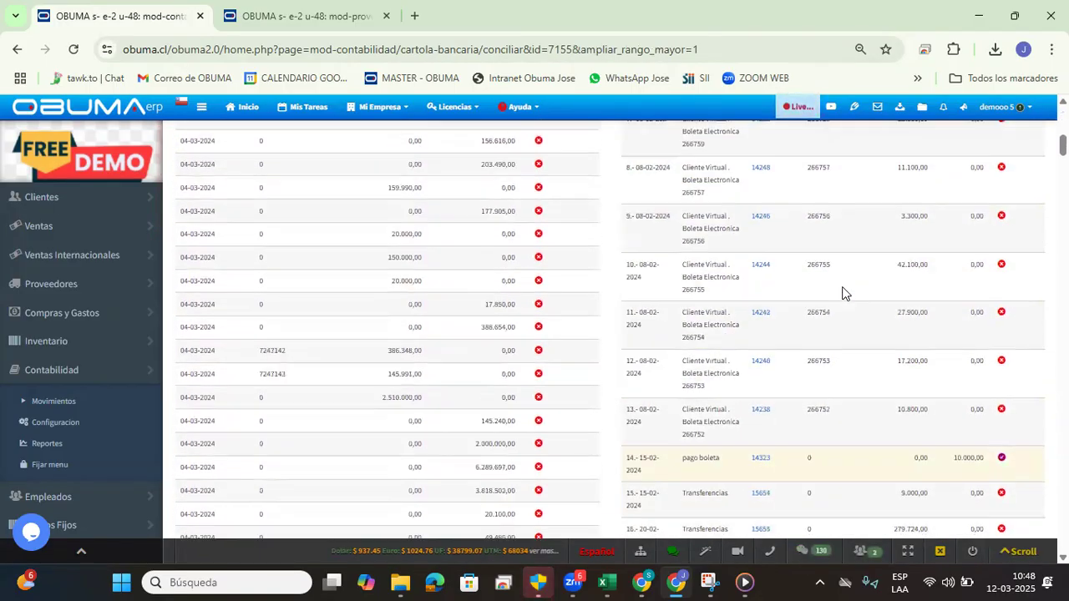
scroll(835, 284, down, 4)
scroll(826, 264, up, 4)
scroll(826, 264, up, 10)
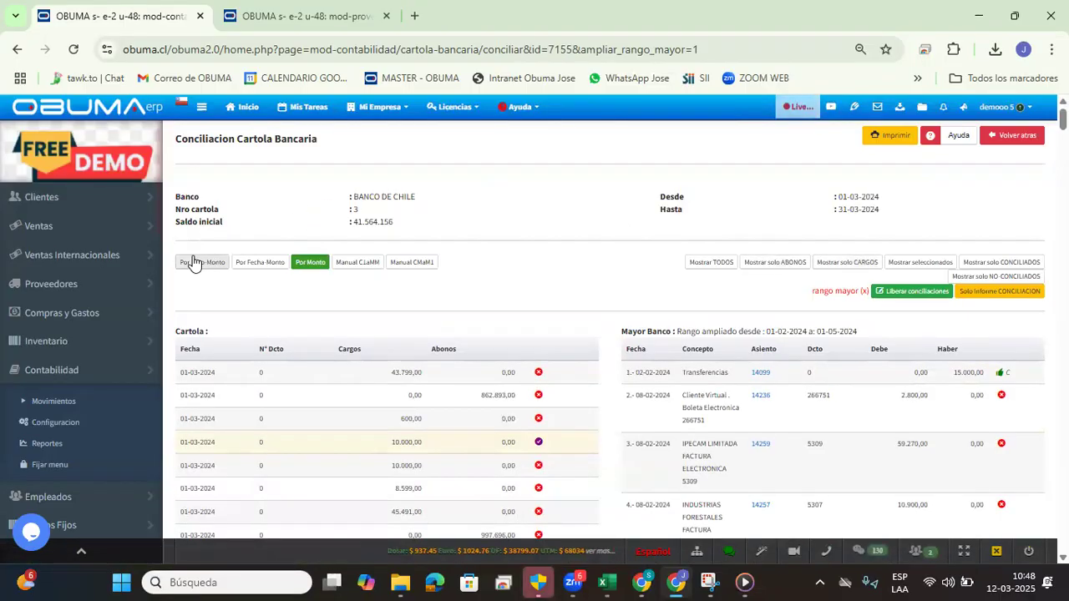
Step: Set the reconciliation to match by document and amount, and locate the highlighted matches in both tables
click(193, 262)
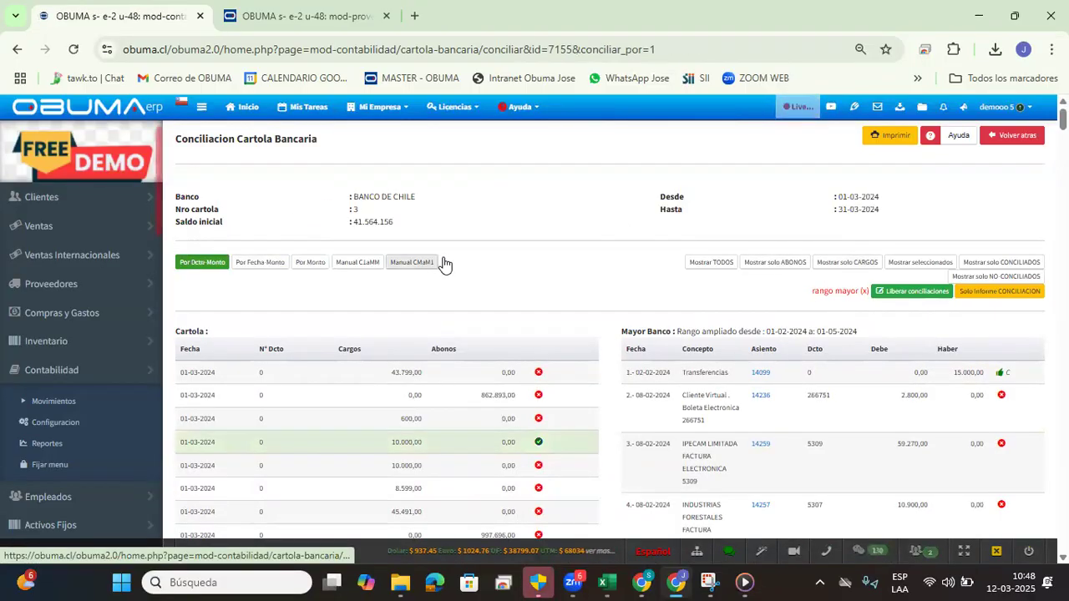
scroll(639, 281, down, 5)
scroll(641, 283, down, 4)
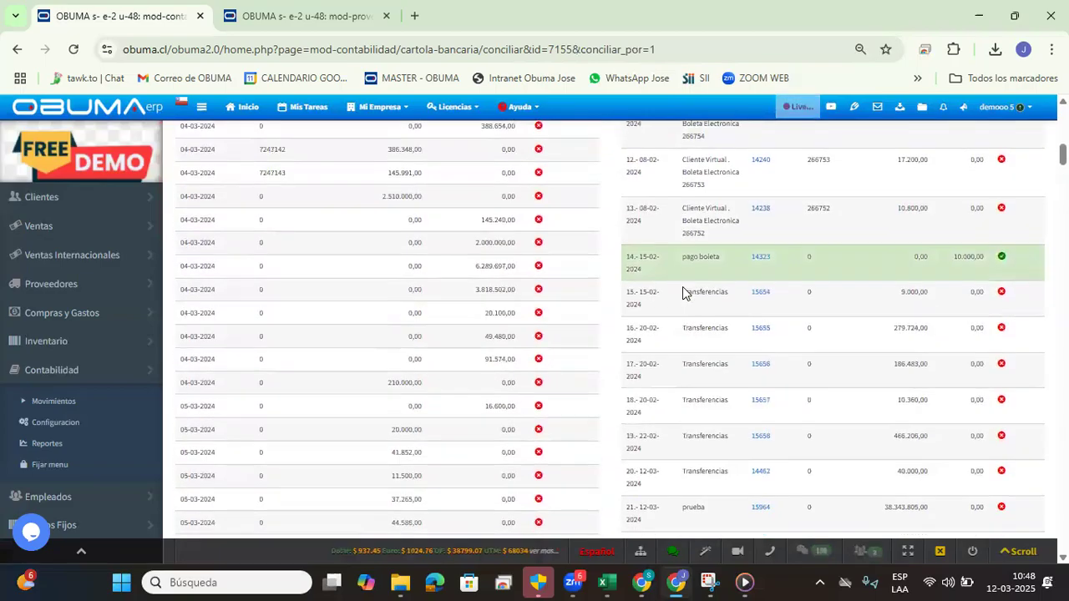
scroll(662, 270, up, 6)
scroll(663, 270, up, 2)
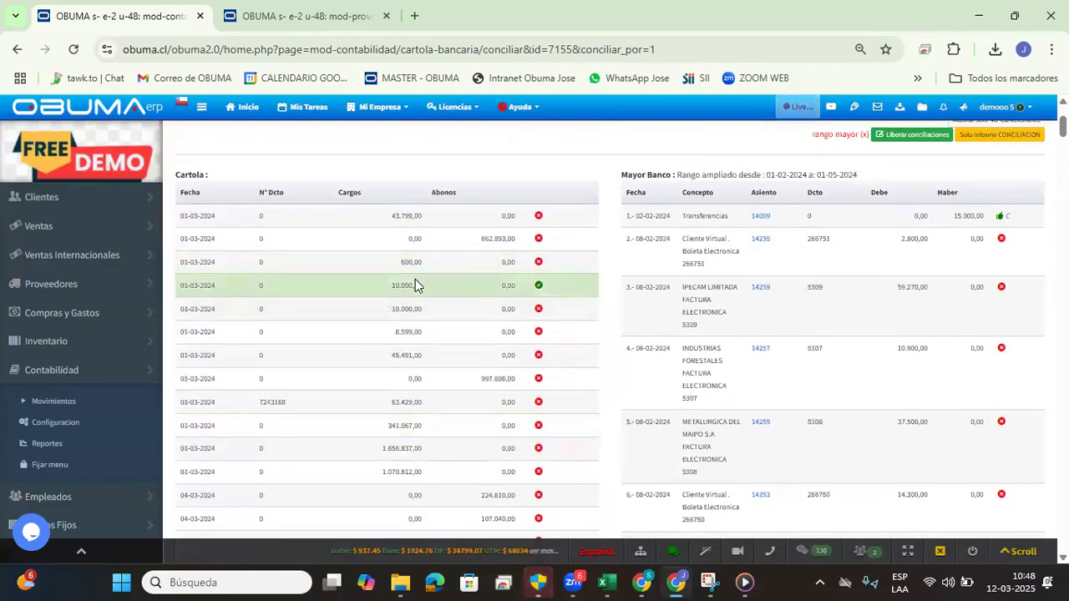
Step: Compare the date and amount of the matched 10.000,00 statement charge with the "pago boleta" ledger movement
double_click(403, 284)
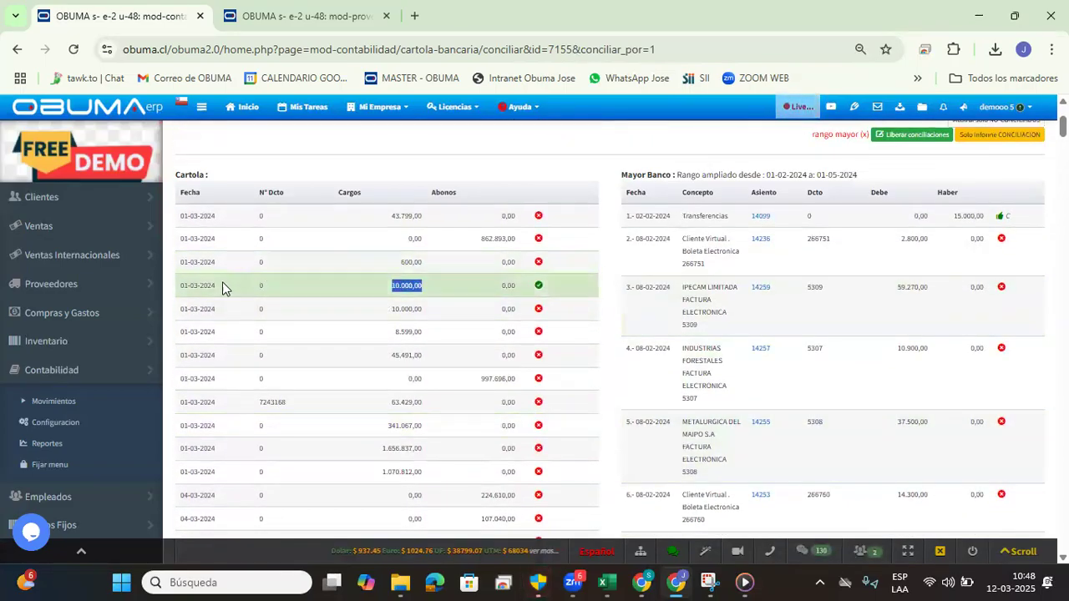
triple_click(199, 284)
double_click(399, 284)
scroll(835, 350, down, 6)
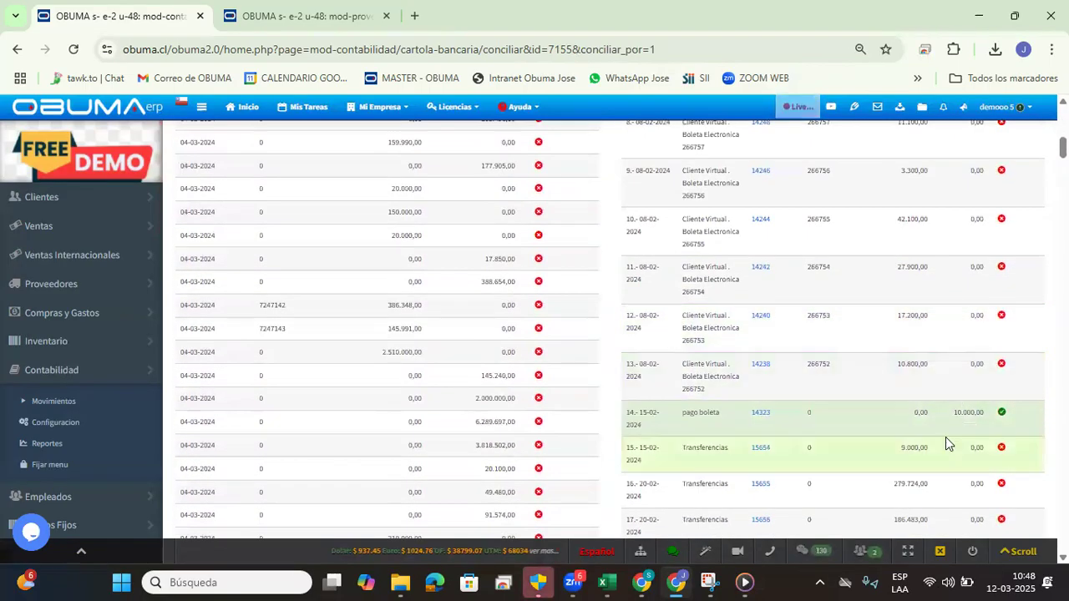
double_click(967, 412)
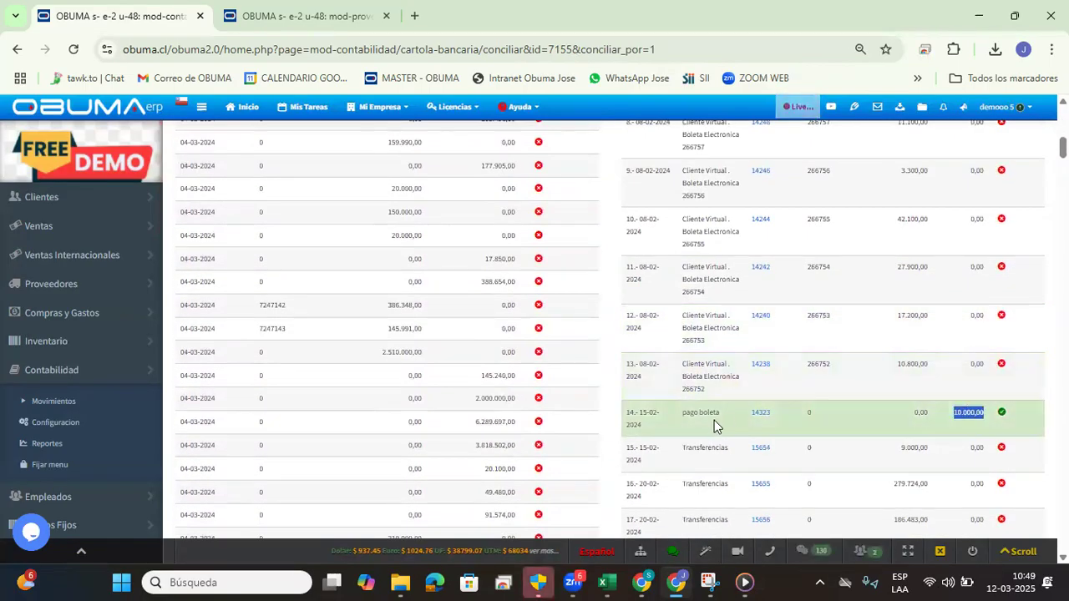
Step: Reconcile the matched 10.000,00 charge with its "pago boleta" ledger movement
scroll(720, 420, down, 3)
scroll(733, 387, down, 10)
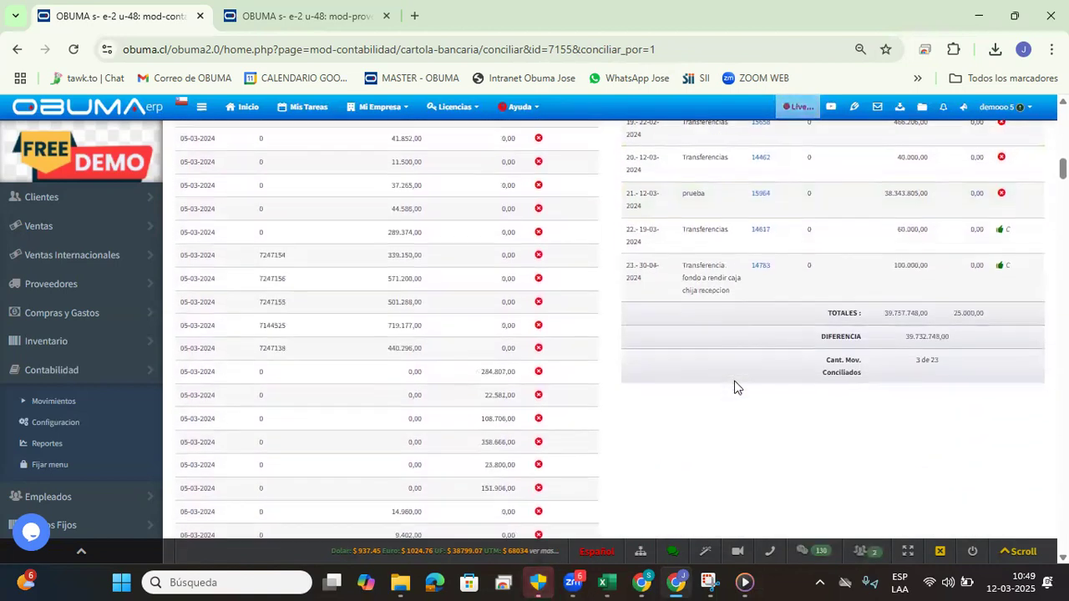
scroll(434, 426, down, 15)
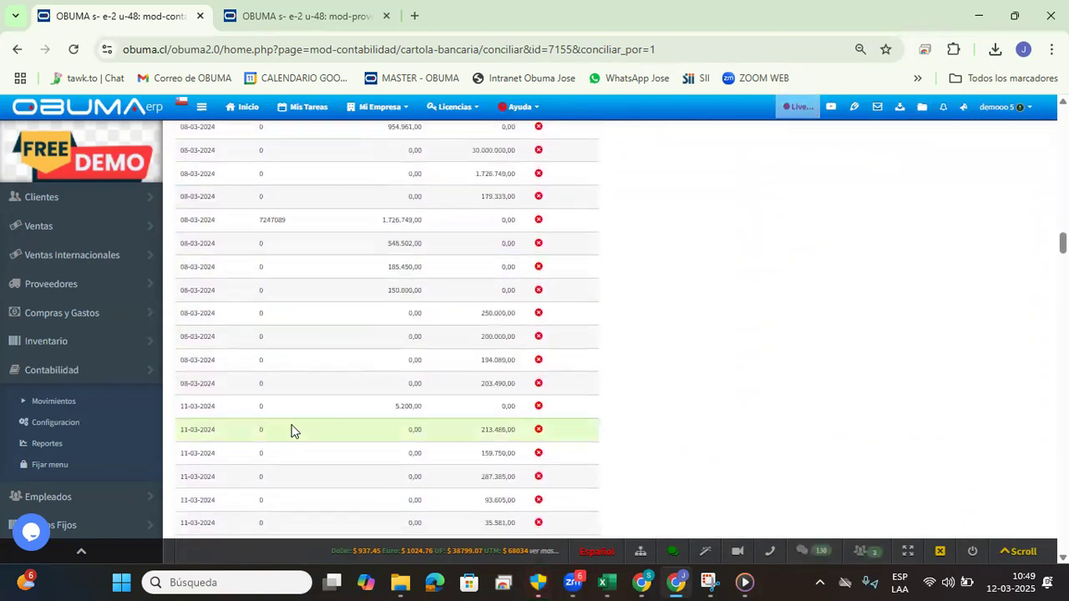
scroll(380, 400, down, 10)
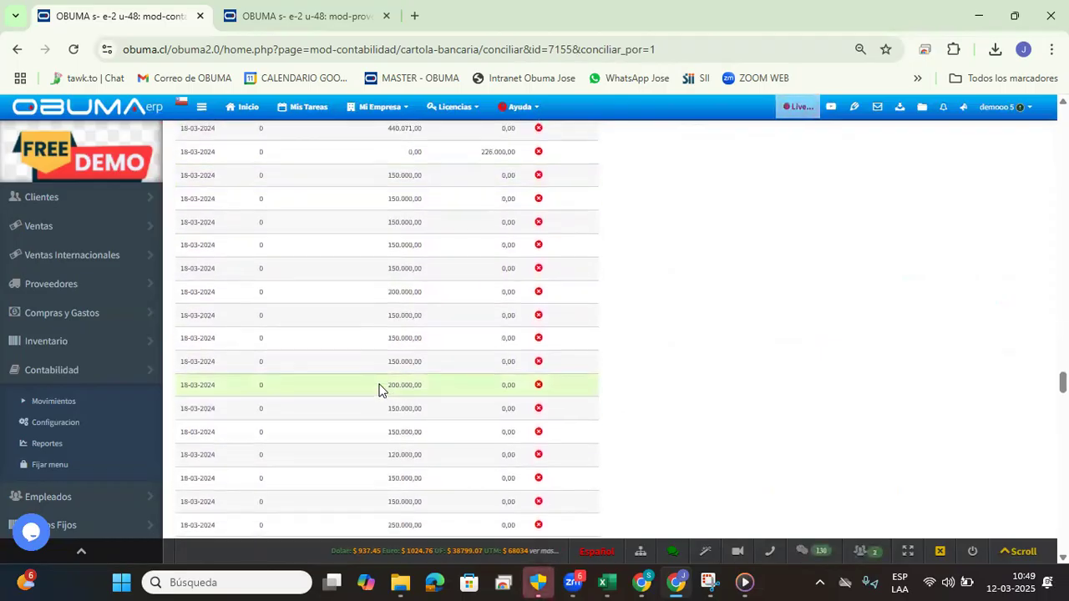
scroll(383, 398, down, 15)
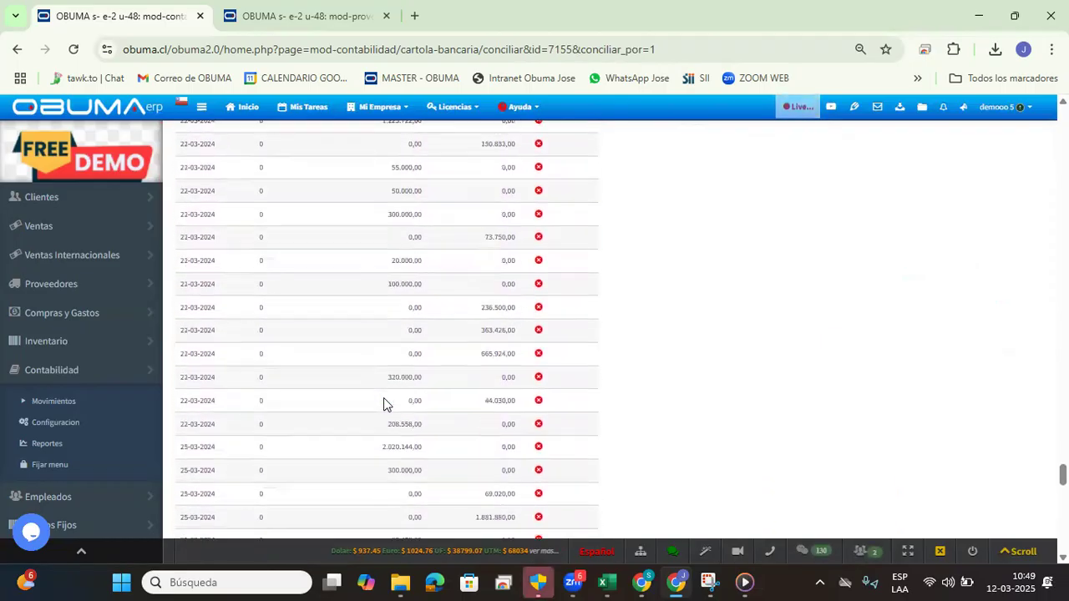
click(209, 501)
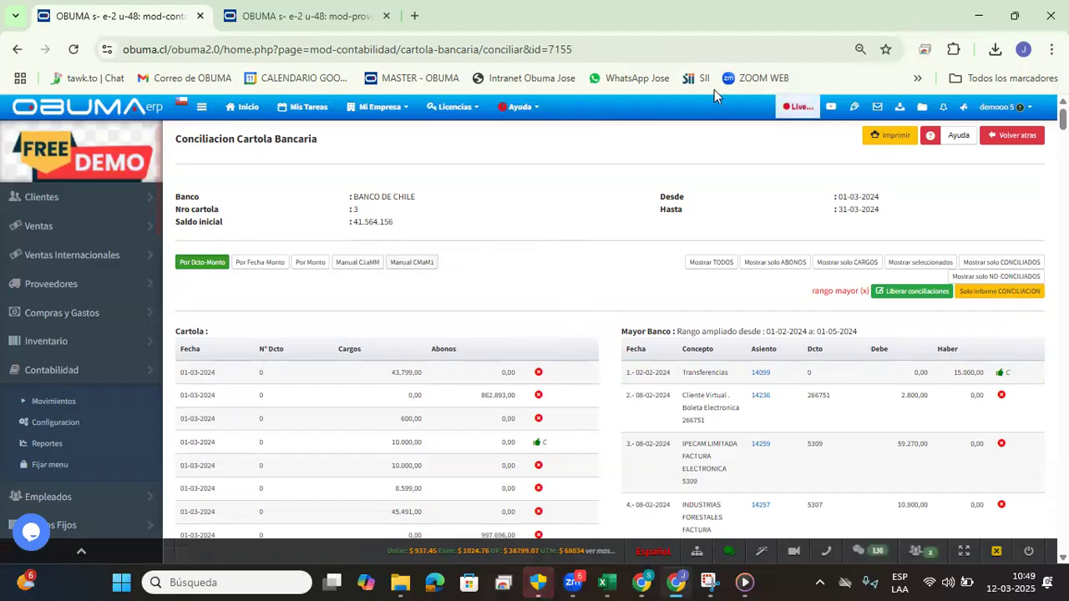
Step: Switch to the Manual C1aMM matching mode and select the 862.893,00 statement deposit of 01-03-2024
click(356, 270)
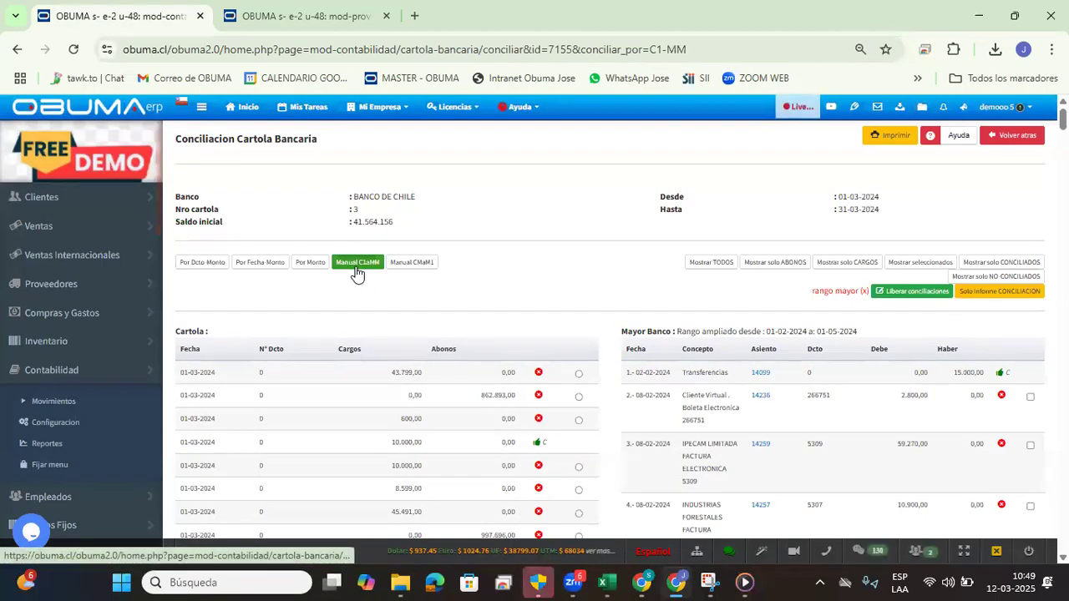
click(579, 396)
click(579, 373)
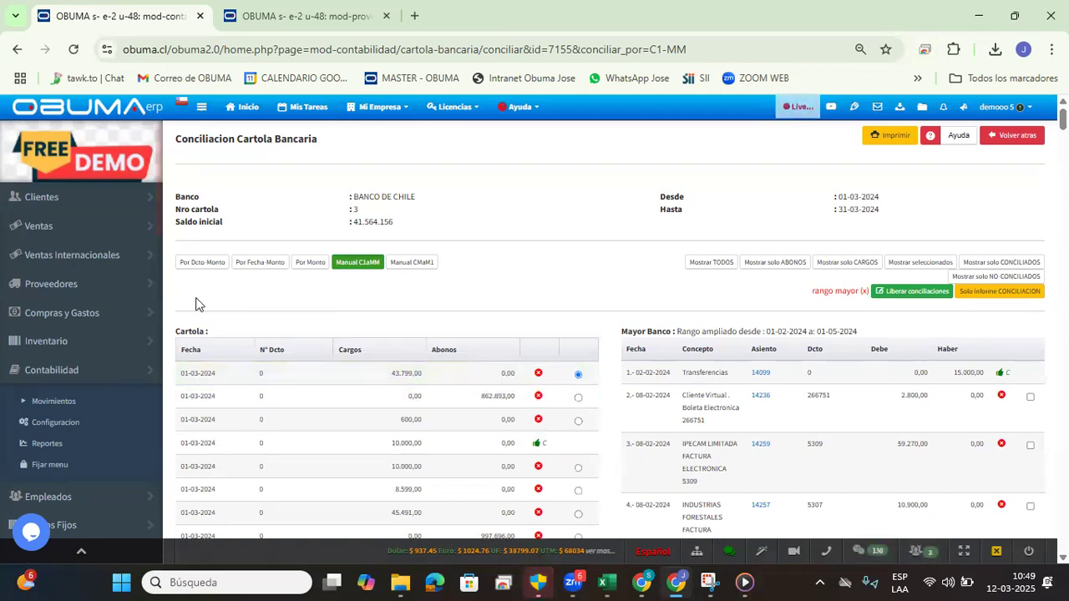
drag(209, 331, 175, 331)
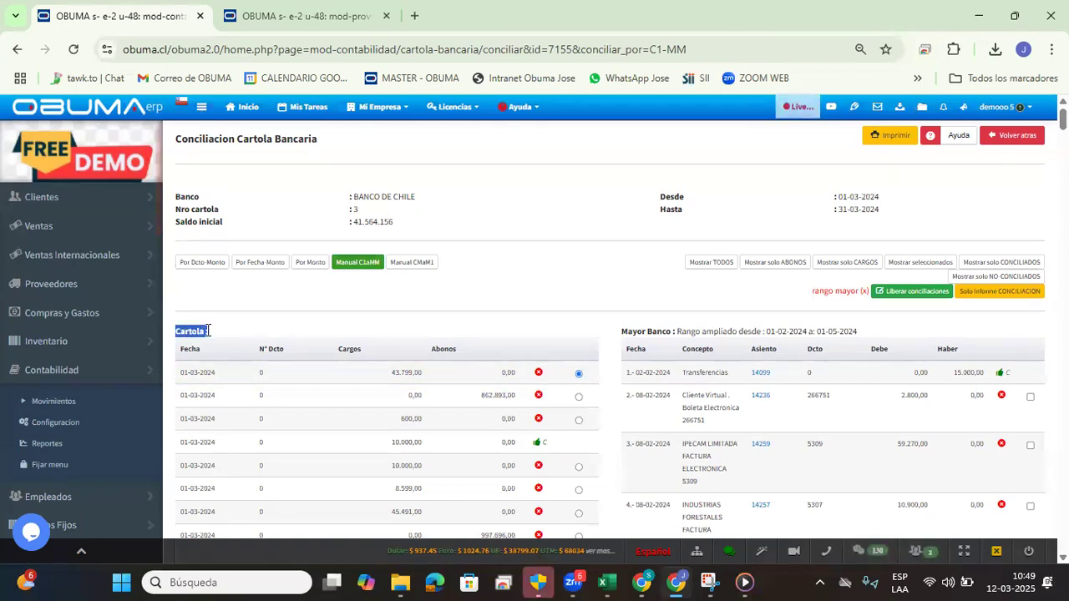
click(579, 397)
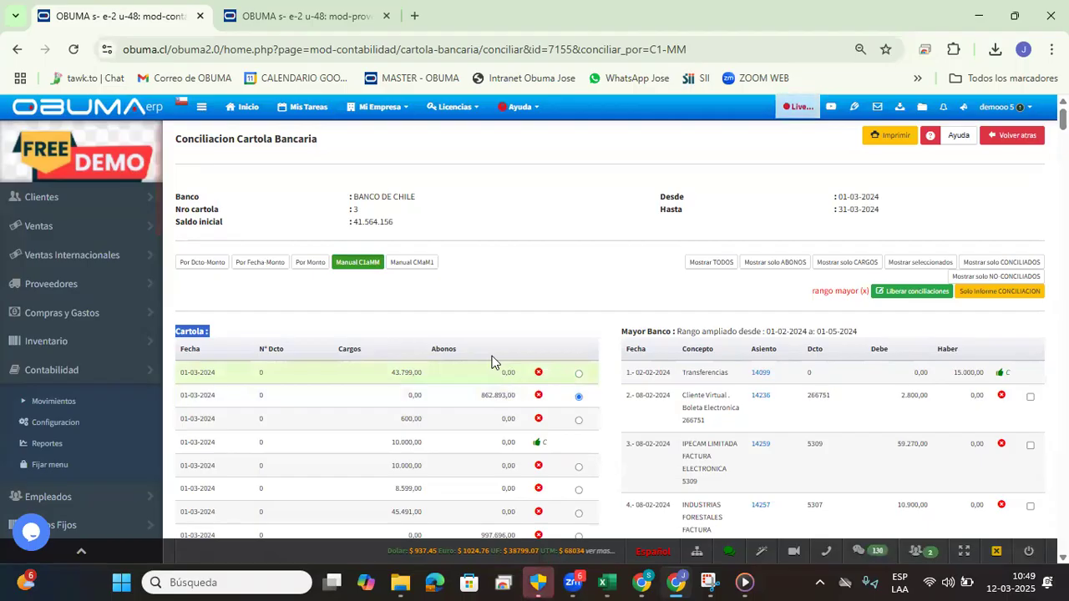
Step: Select the 2.800,00 and 59.270,00 ledger movements and reconcile them with the selected 862.893,00 deposit
click(1031, 397)
click(1030, 446)
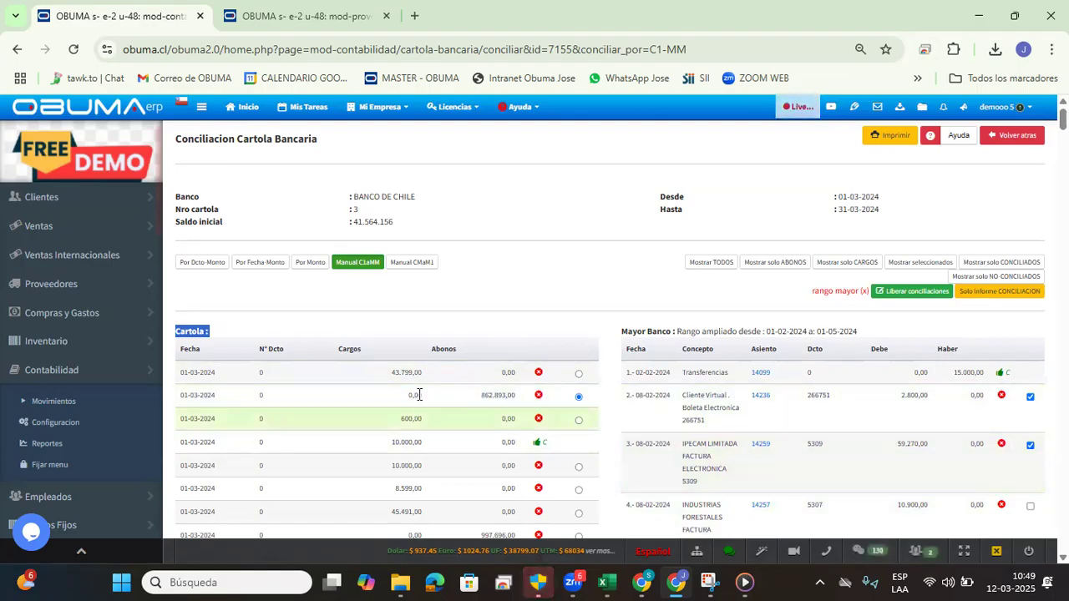
click(322, 398)
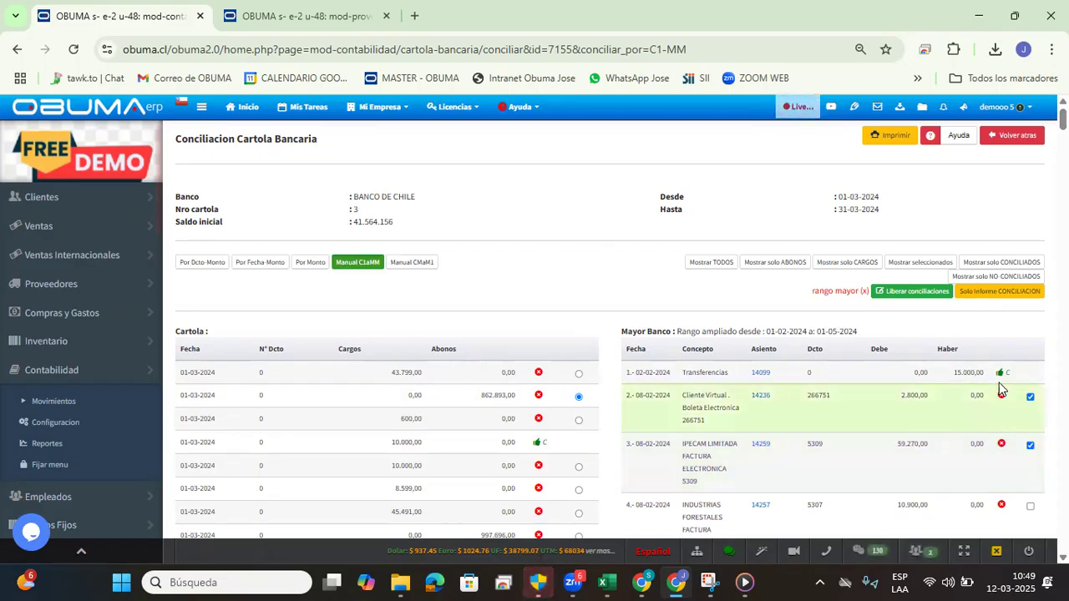
scroll(477, 410, down, 10)
scroll(237, 477, down, 10)
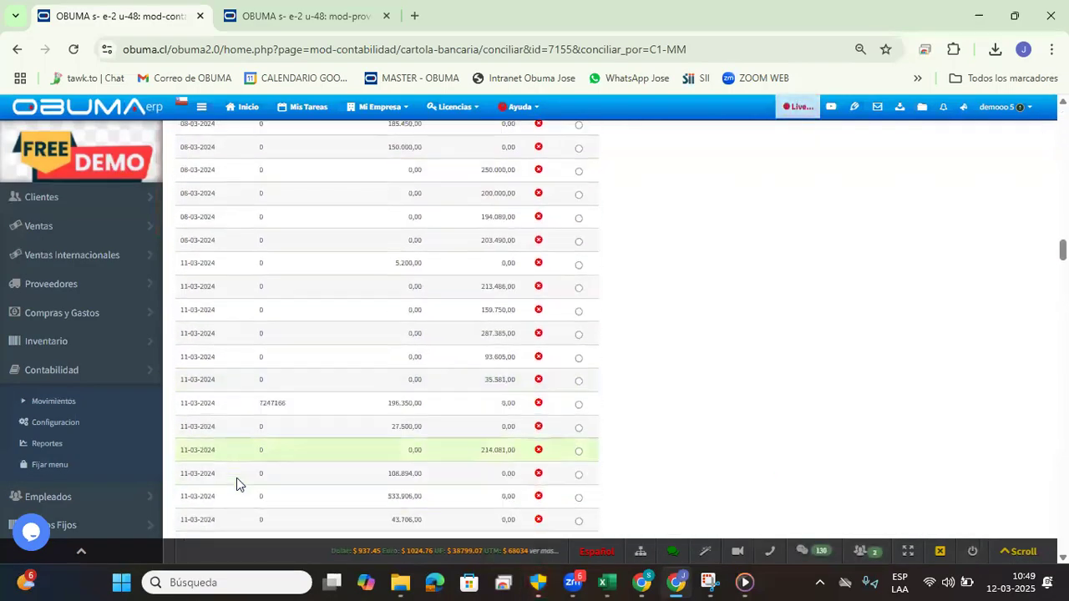
scroll(255, 461, down, 10)
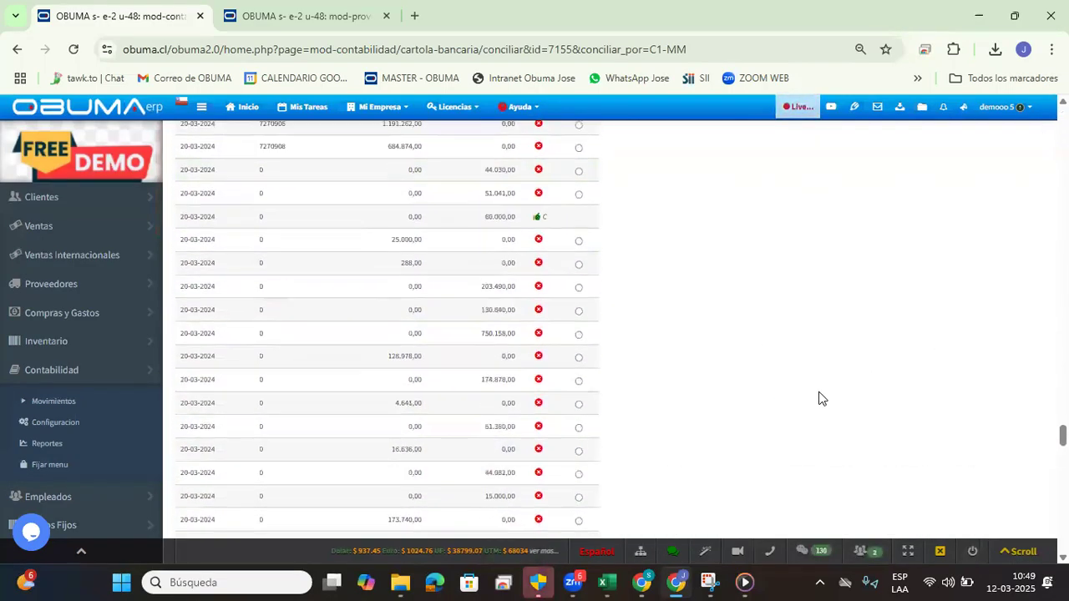
click(213, 499)
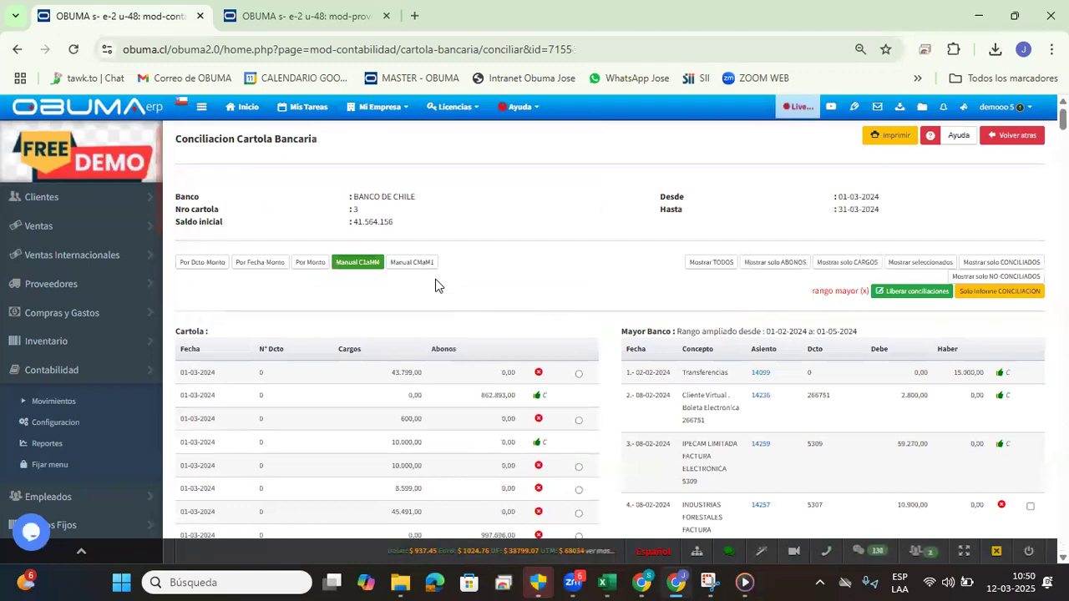
Step: Switch to Manual CMaM1 mode and select the 600,00, second 10.000,00 and 8.599,00 statement charges with the 10.900,00 ledger movement
click(423, 269)
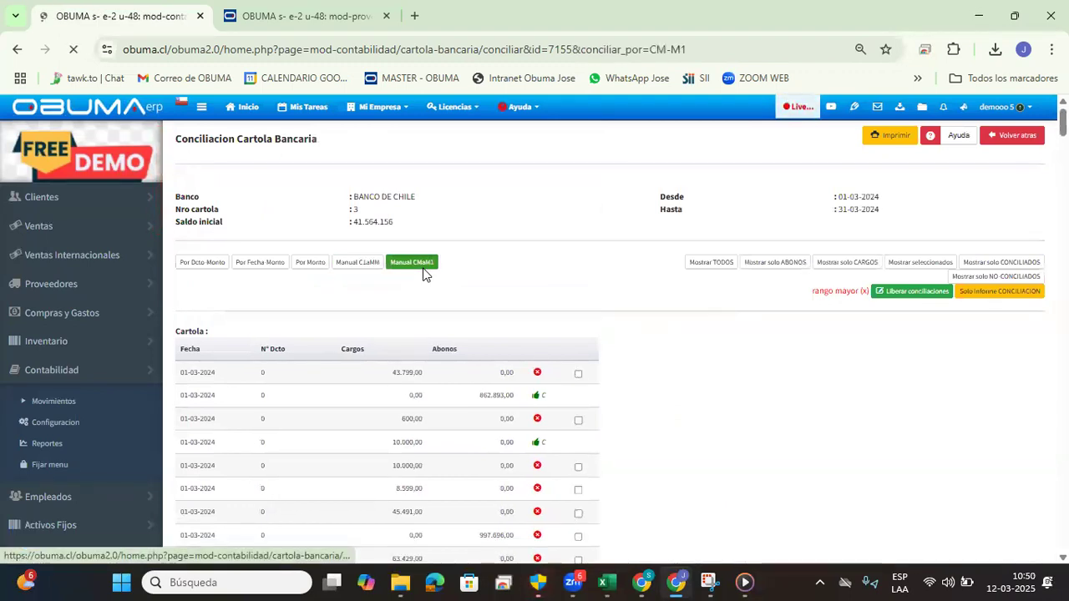
click(579, 420)
click(579, 467)
click(579, 490)
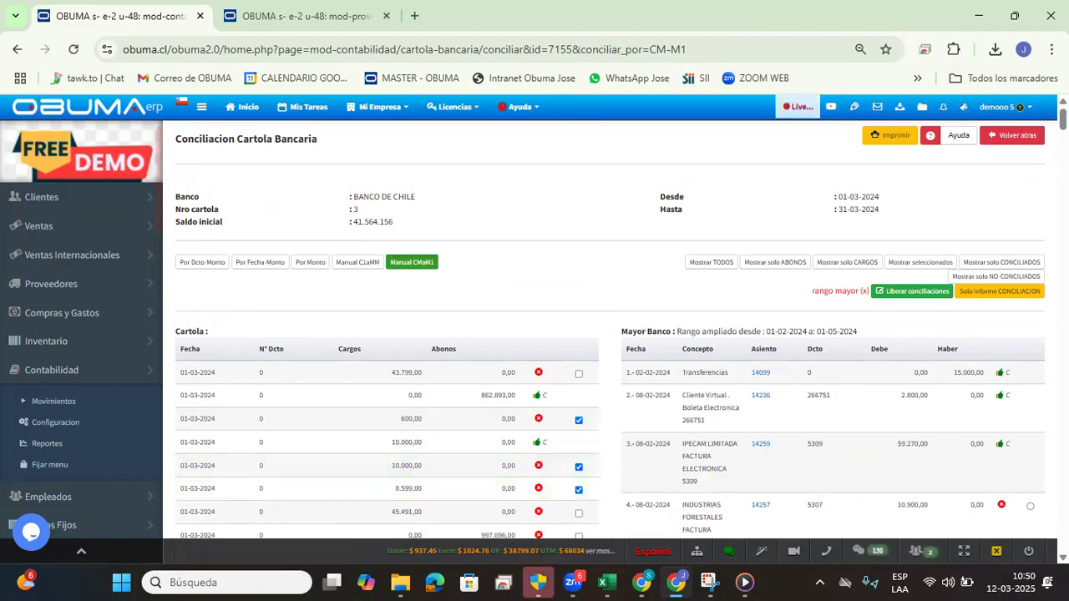
click(1031, 509)
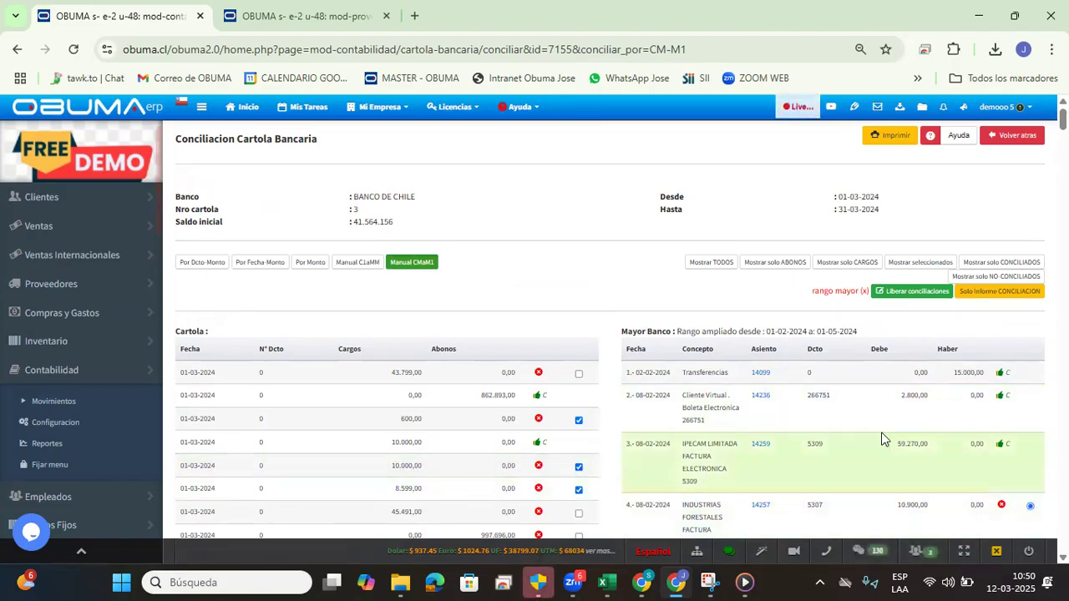
scroll(549, 165, down, 1)
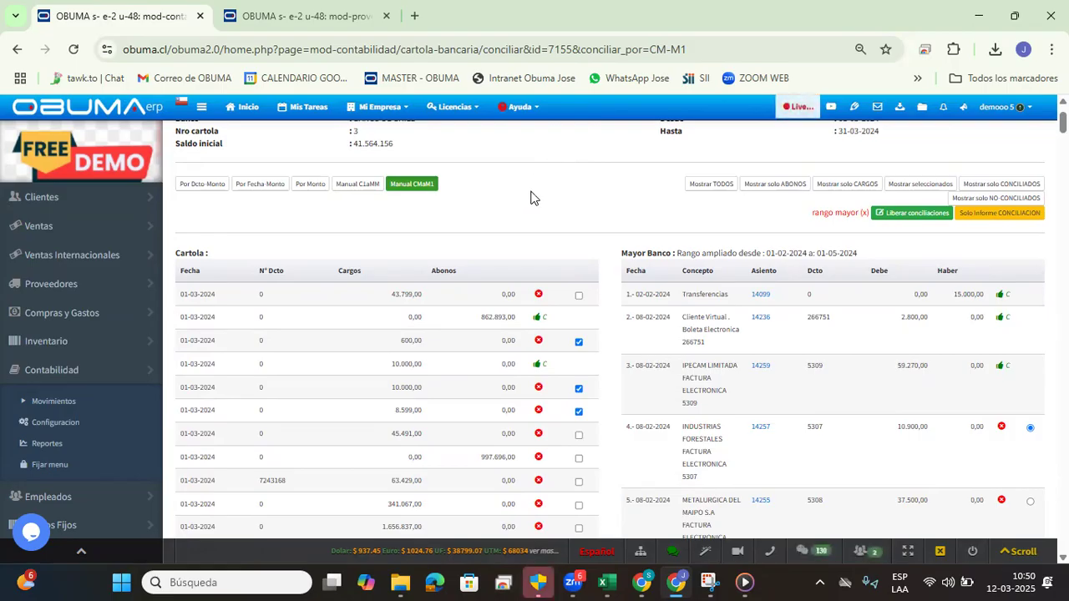
scroll(531, 201, up, 1)
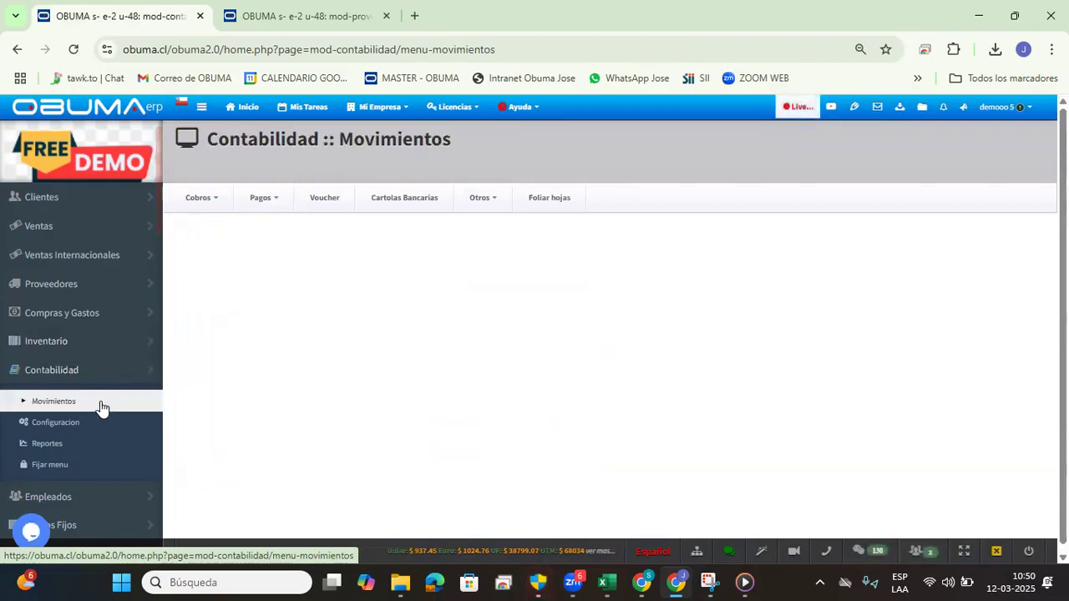
Step: View the bank and cash transfer options in the accounting movements, and open the Foliar hojas form
click(494, 209)
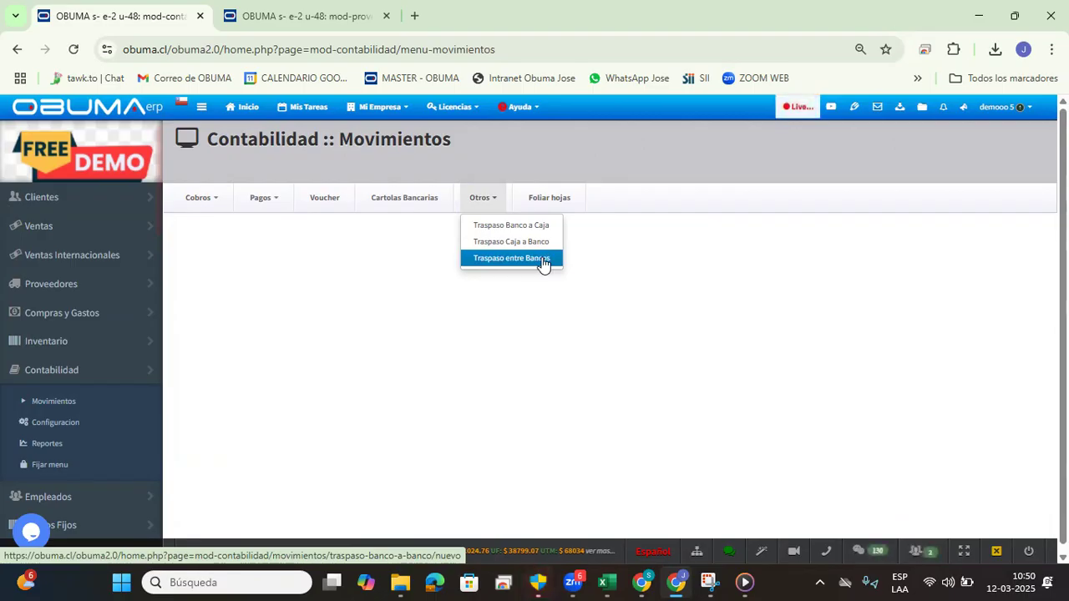
click(565, 204)
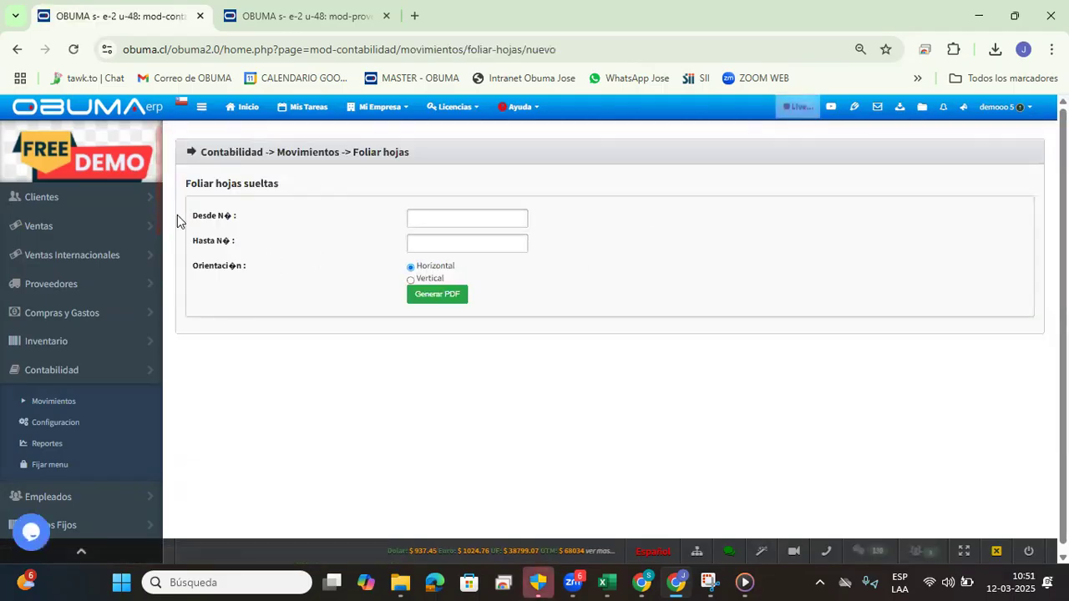
Step: Generate a PDF of loose numbered sheets from 1 to 3 in vertical orientation
triple_click(212, 219)
click(433, 218)
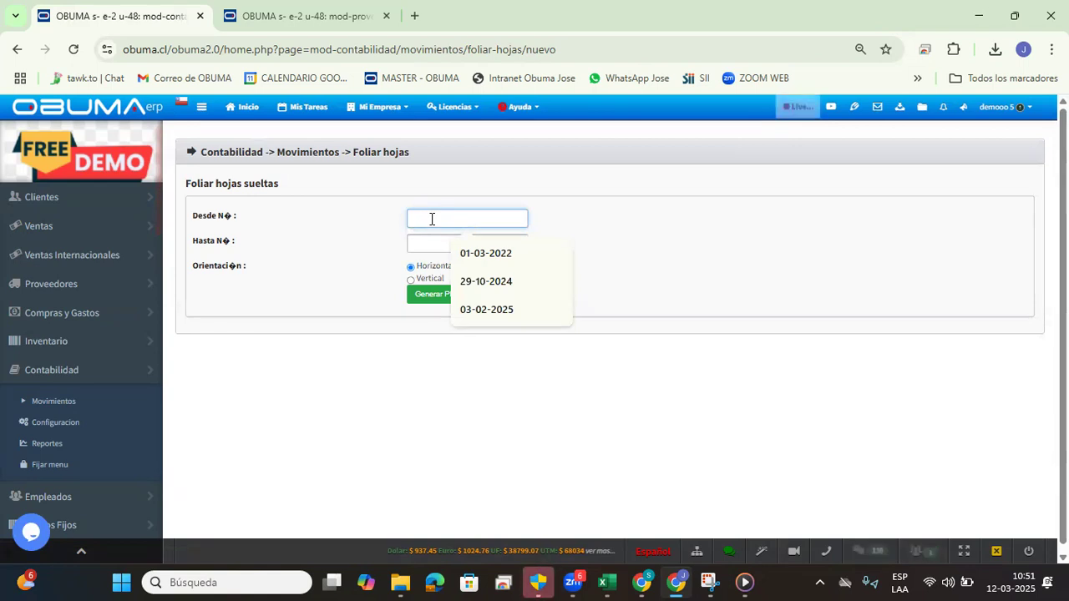
text(1)
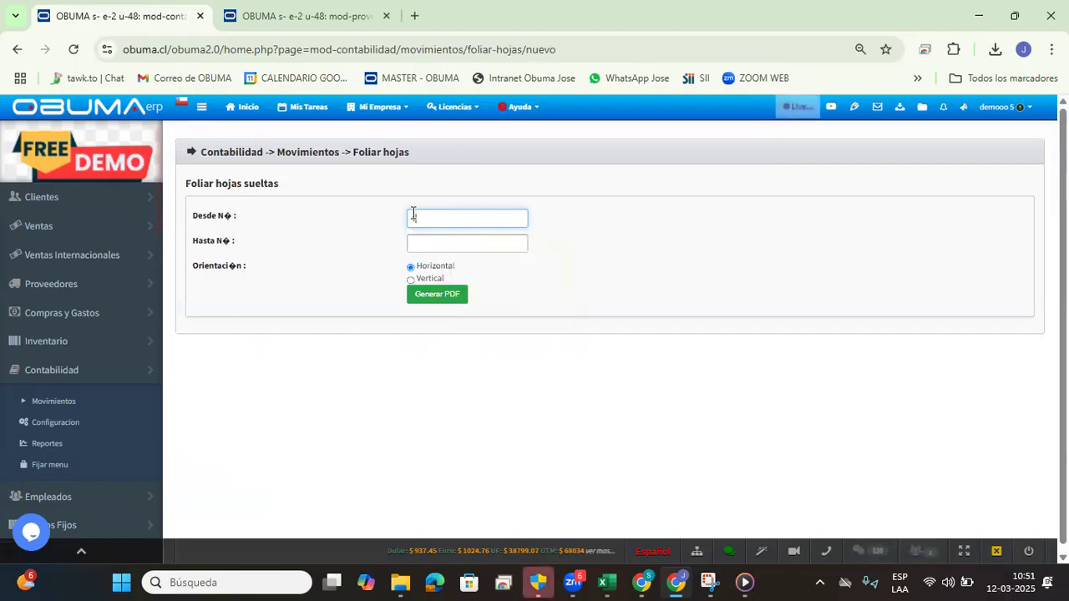
click(453, 245)
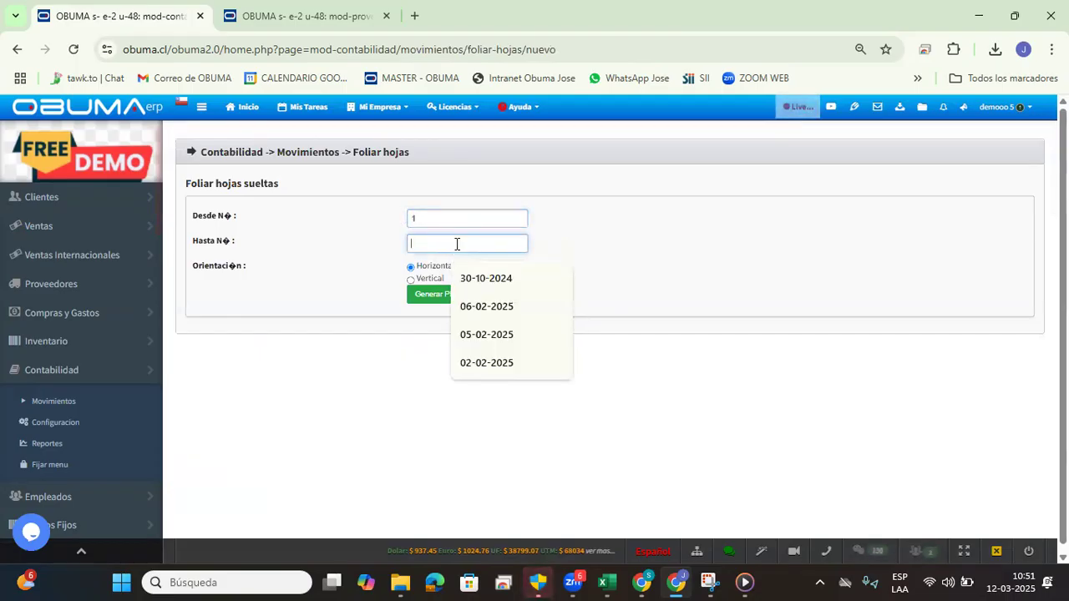
text(3)
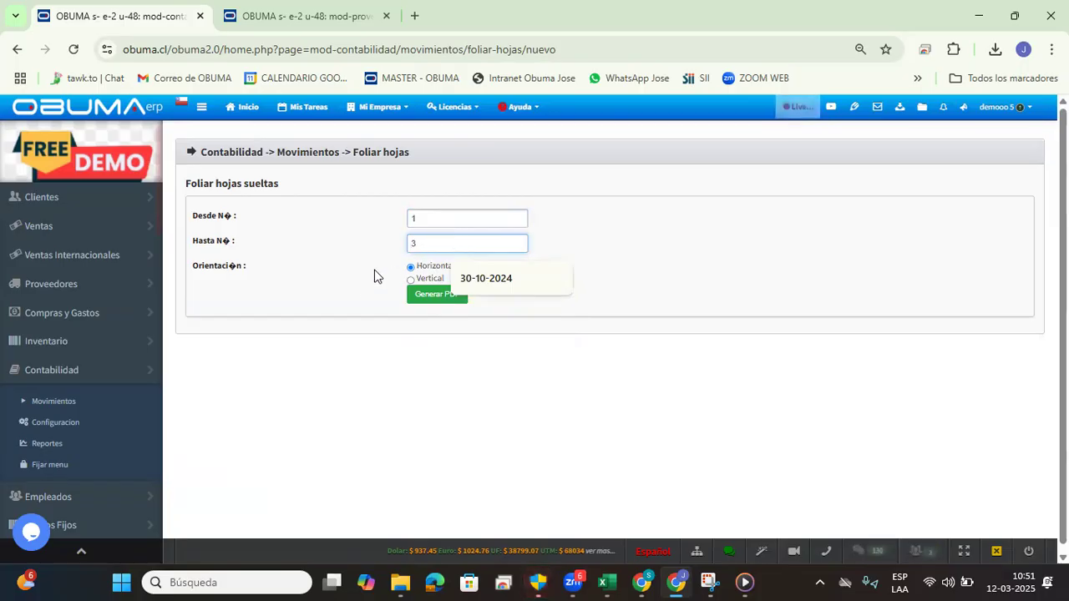
click(361, 294)
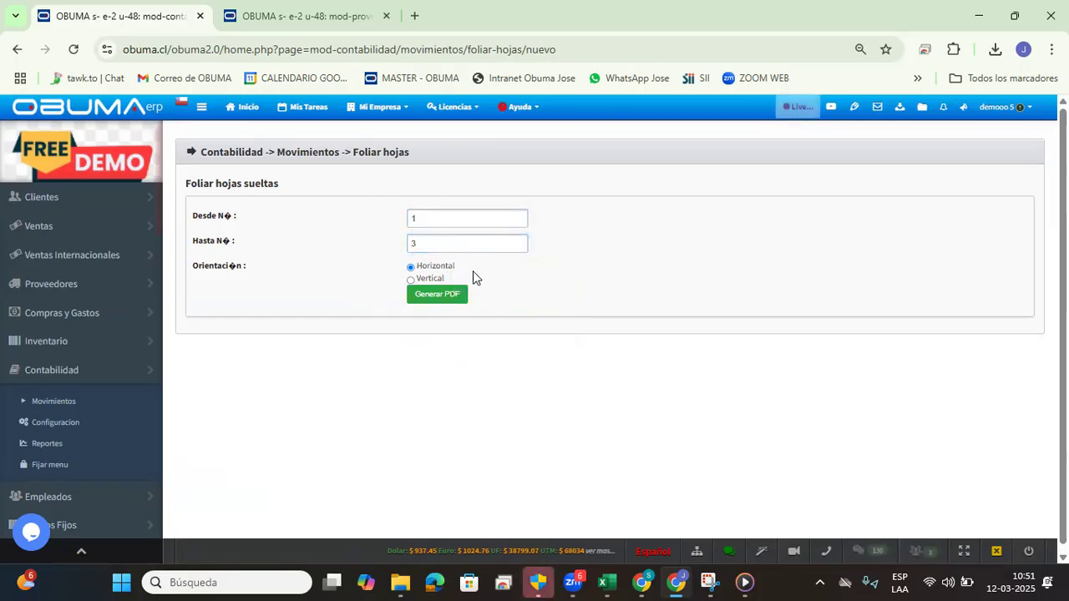
click(431, 280)
click(438, 300)
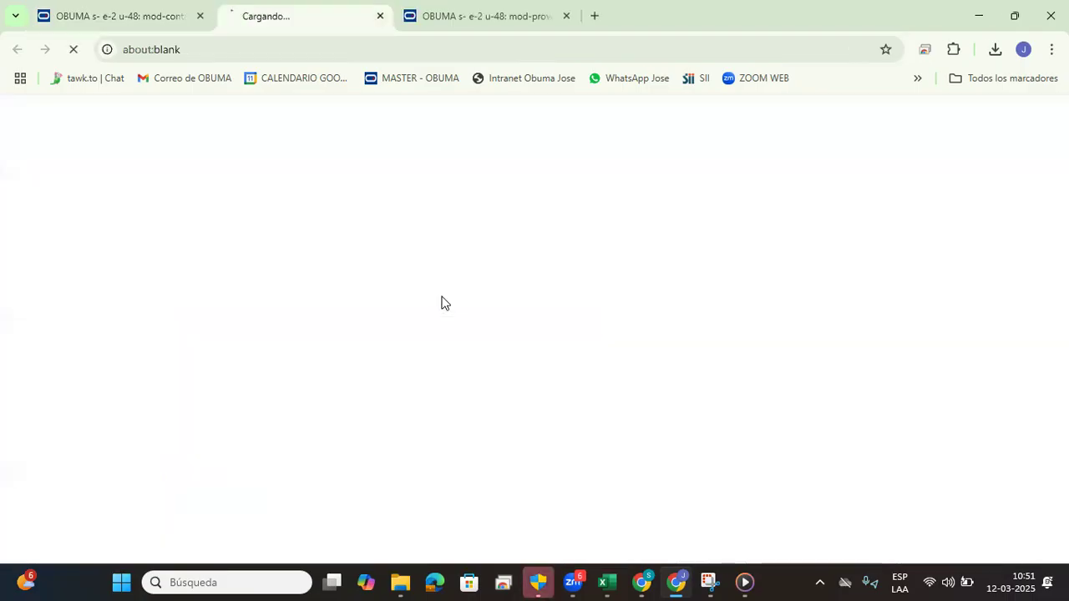
Step: Examine the company header and folio number on the generated sheets, and close the PDF
scroll(501, 216, down, 6)
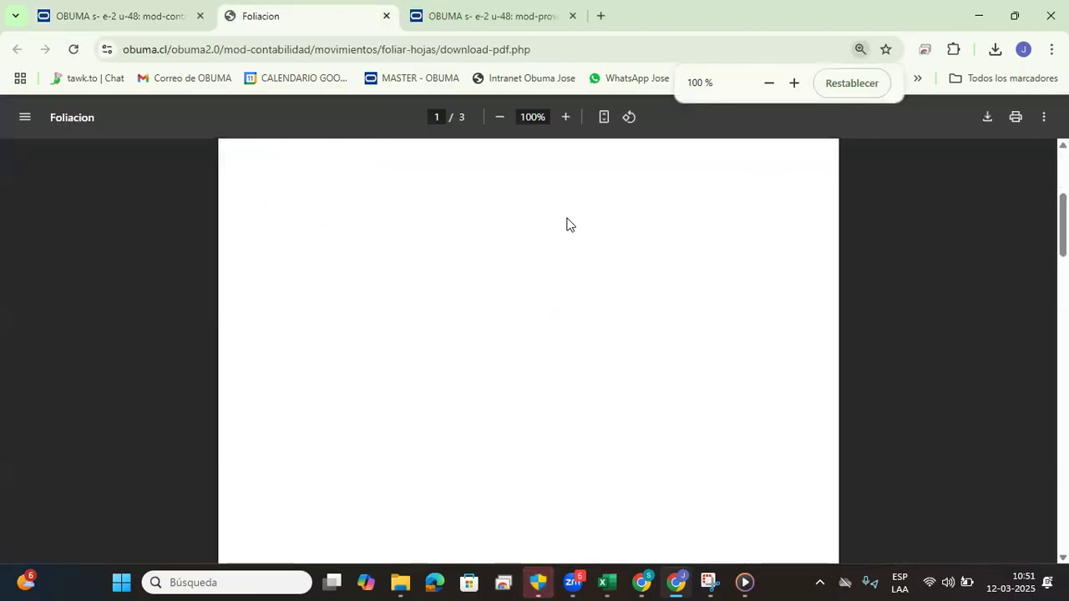
scroll(552, 282, down, 3)
scroll(501, 281, up, 9)
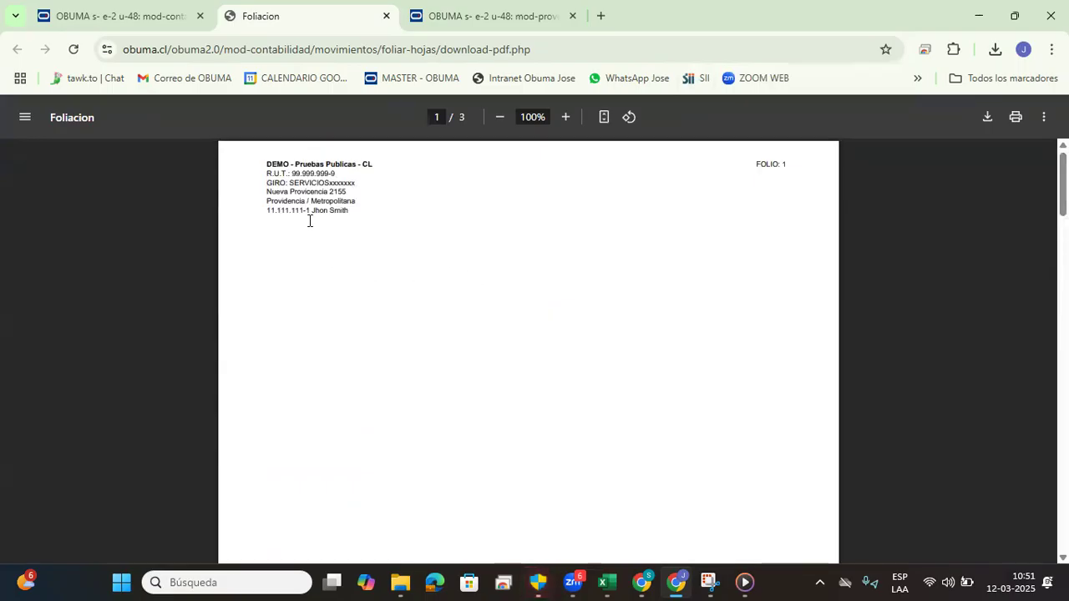
drag(313, 185, 353, 215)
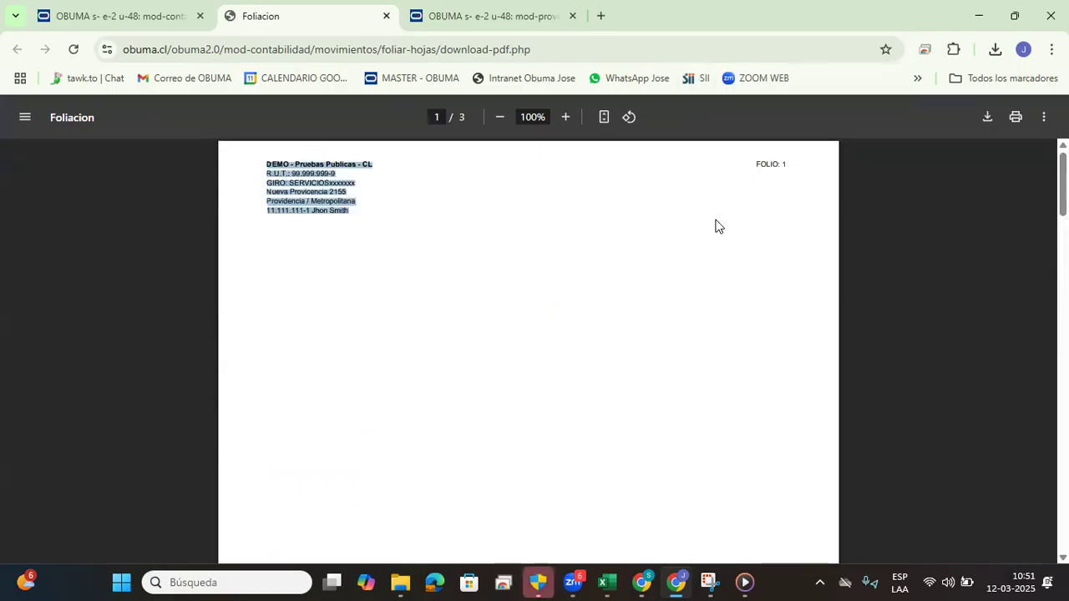
drag(750, 164, 806, 164)
scroll(733, 247, down, 6)
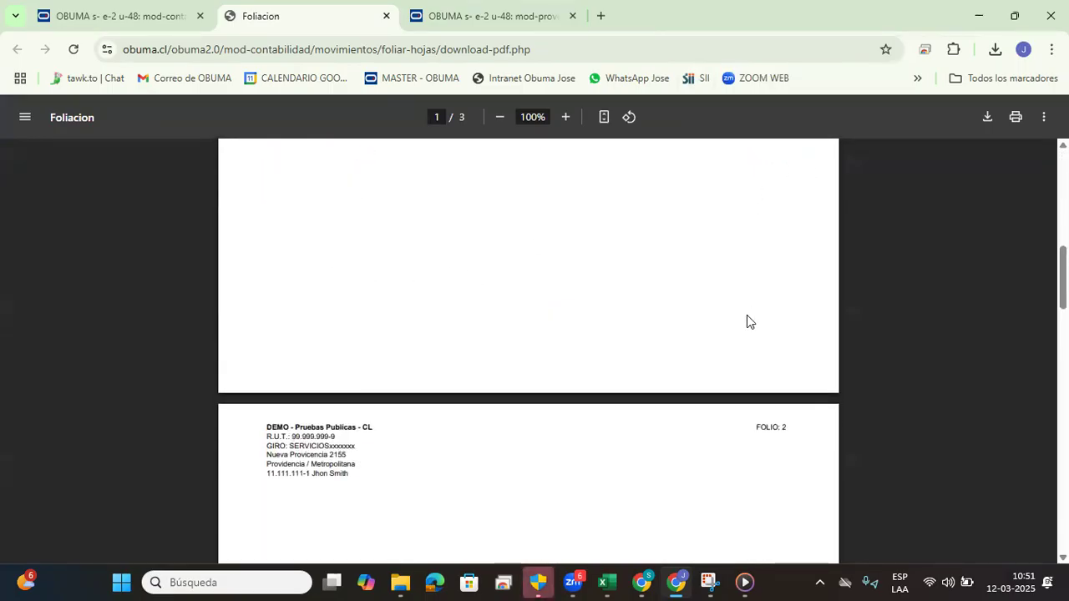
scroll(684, 411, down, 15)
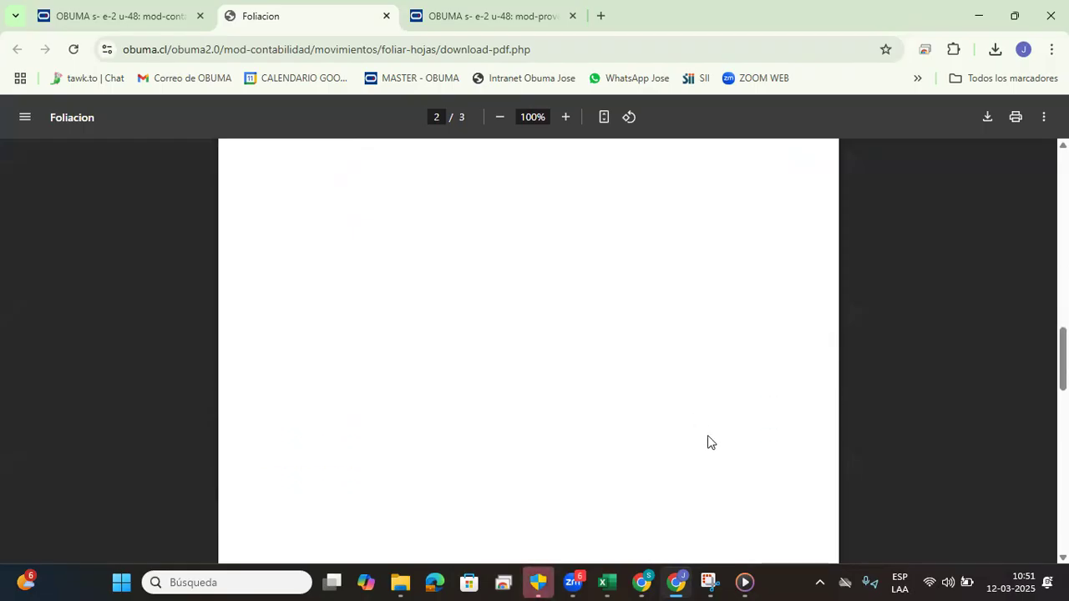
scroll(726, 406, up, 15)
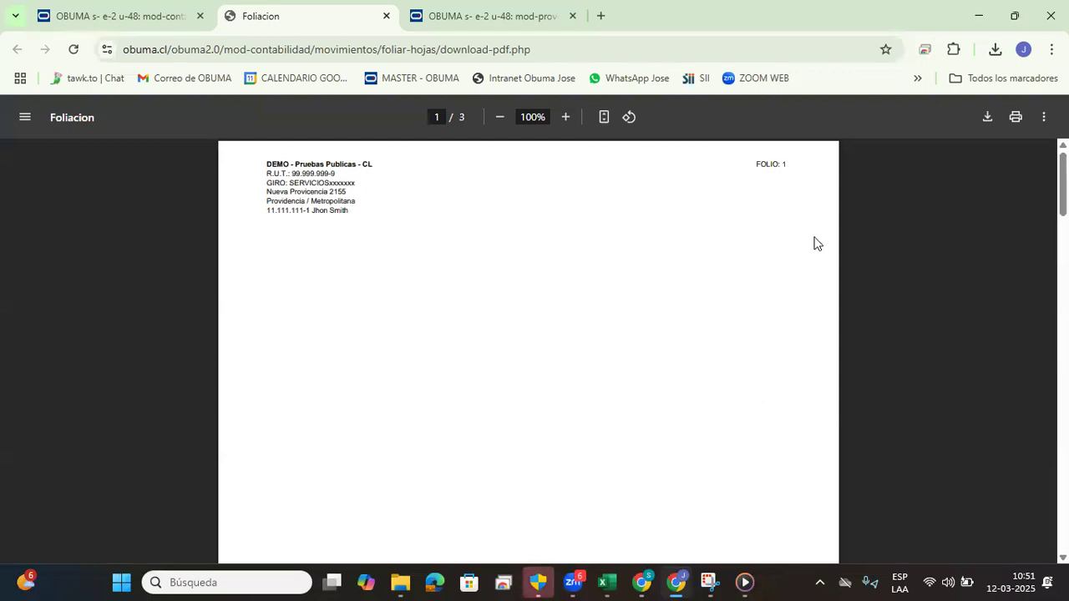
click(386, 16)
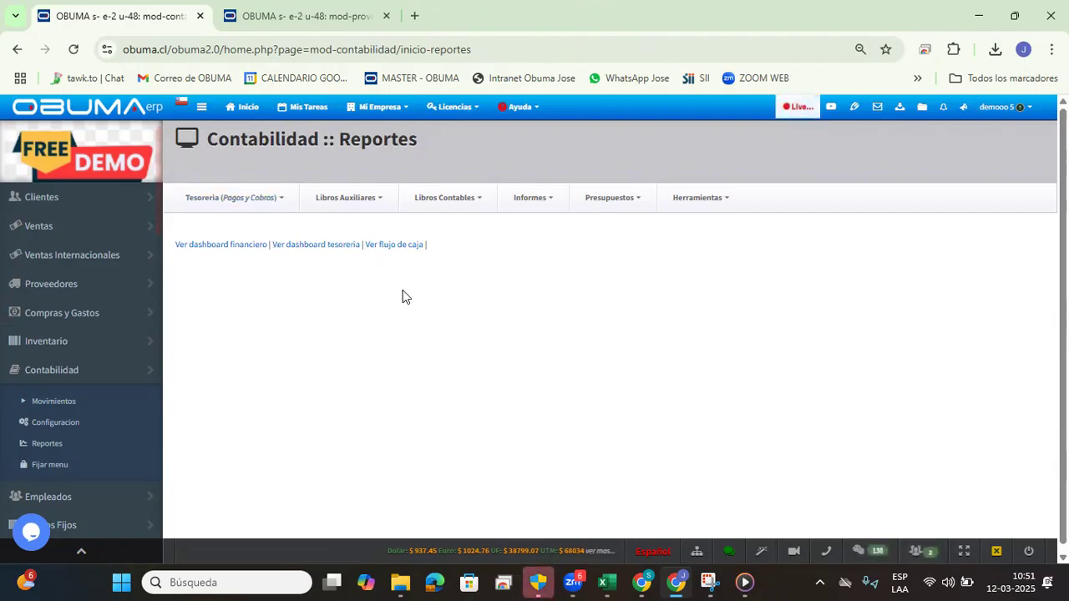
Step: View the treasury dashboard in the accounting reports, and open the Egresos report of supplier payments made
drag(428, 254, 176, 248)
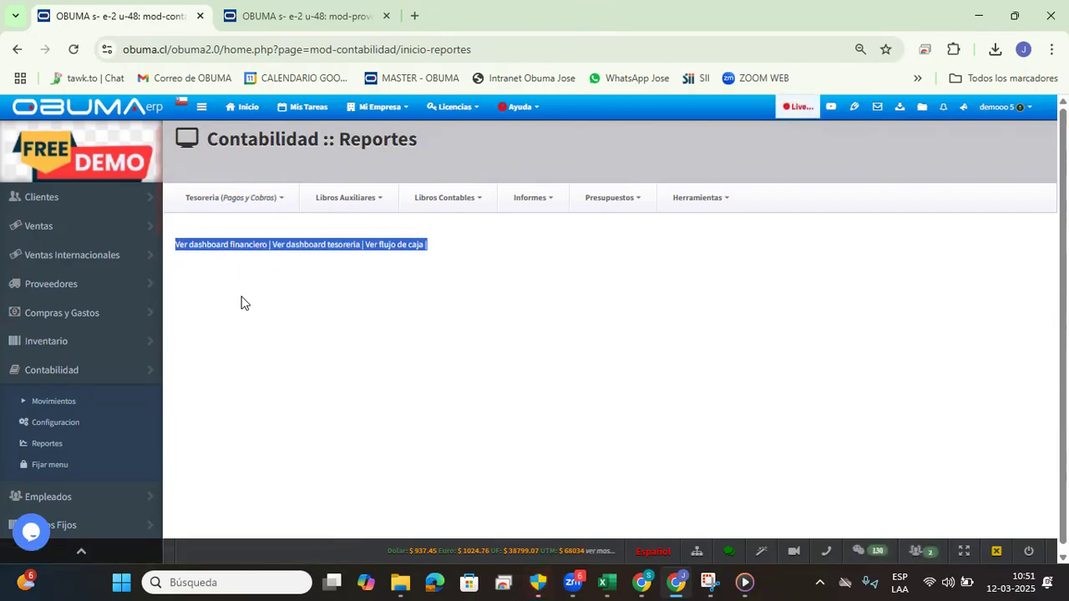
click(306, 246)
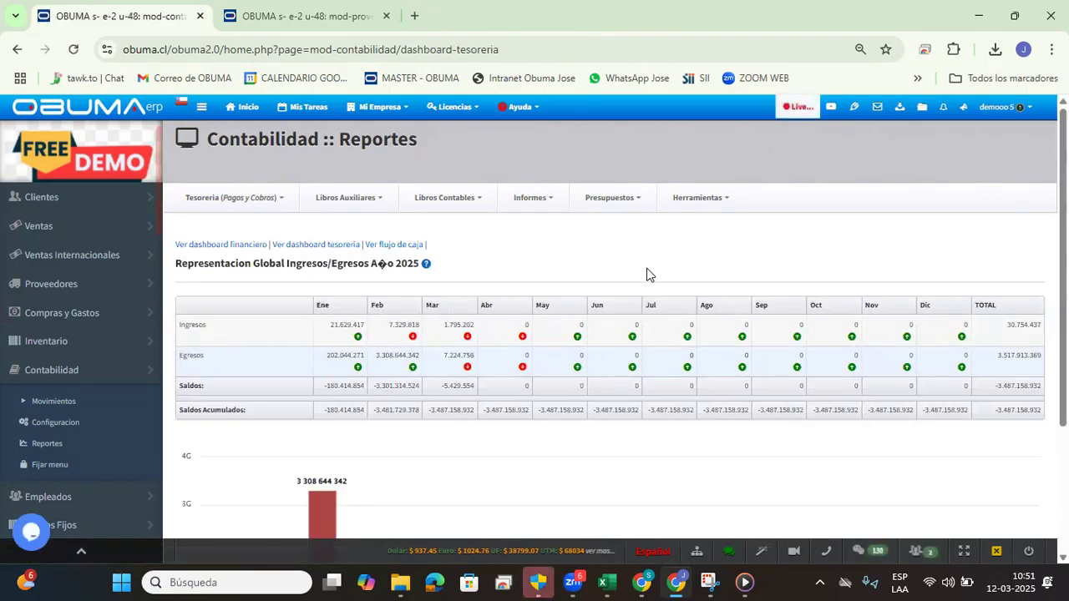
click(264, 199)
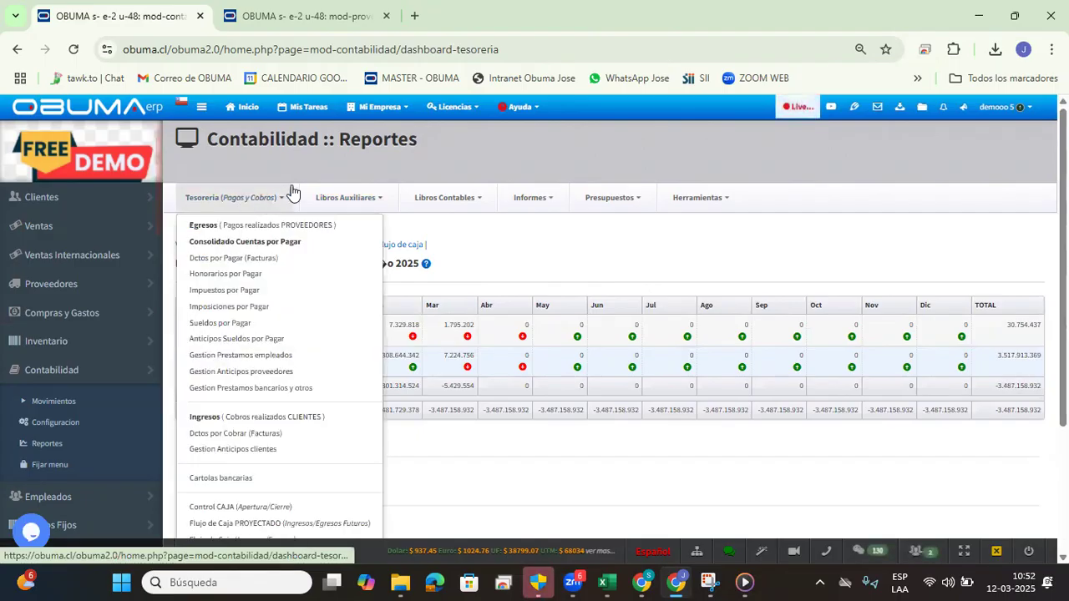
click(244, 230)
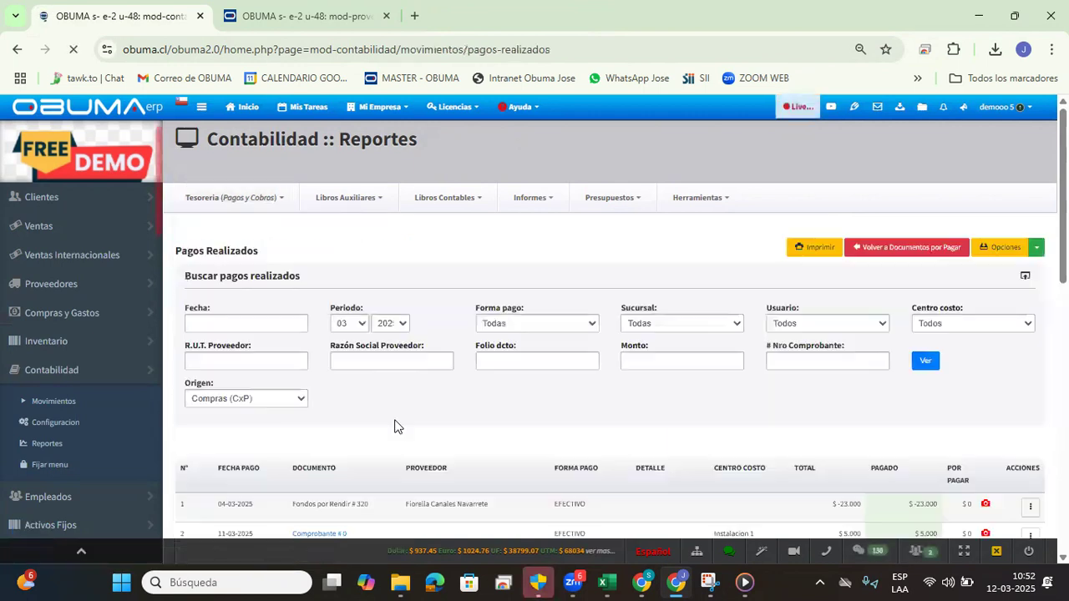
Step: Examine the supplier payments list with its paid amounts, the summaries by payment method and origin, and the charts
scroll(466, 413, down, 8)
scroll(506, 334, up, 5)
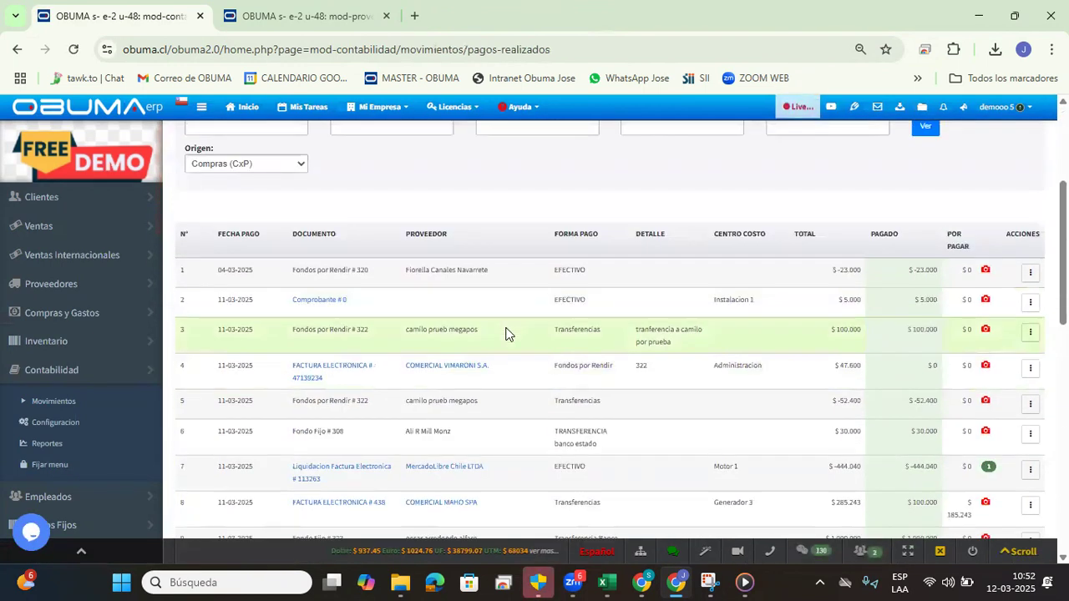
double_click(883, 234)
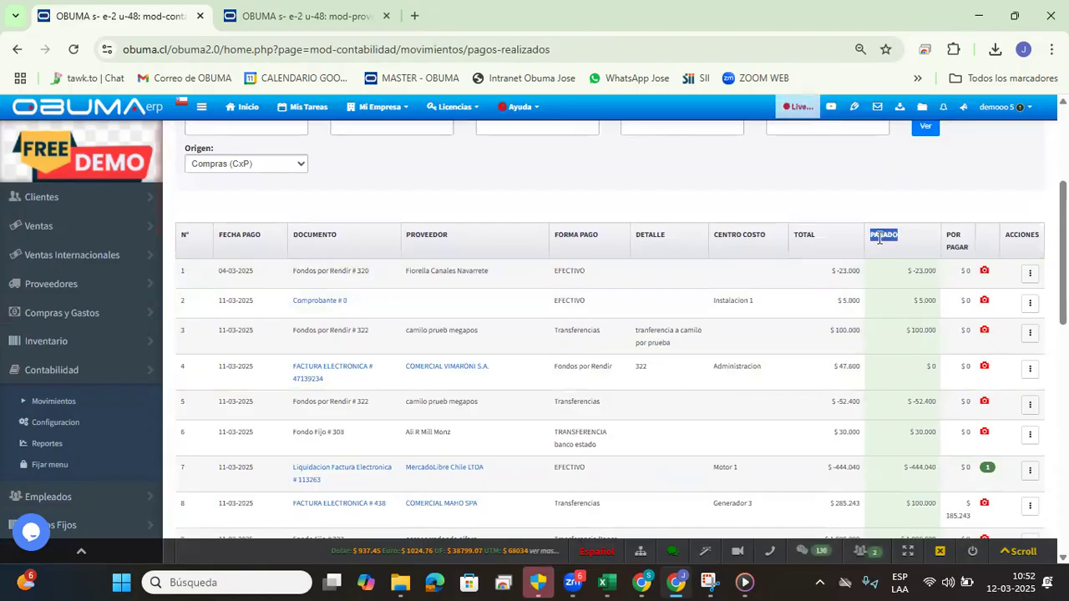
scroll(881, 287, down, 3)
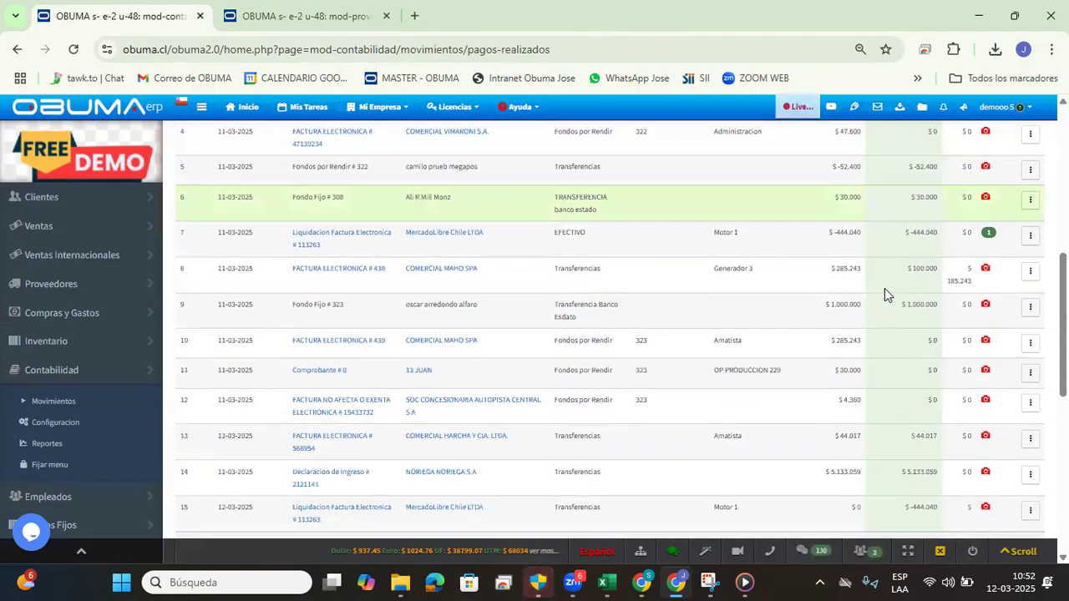
scroll(900, 322, down, 6)
scroll(906, 326, up, 2)
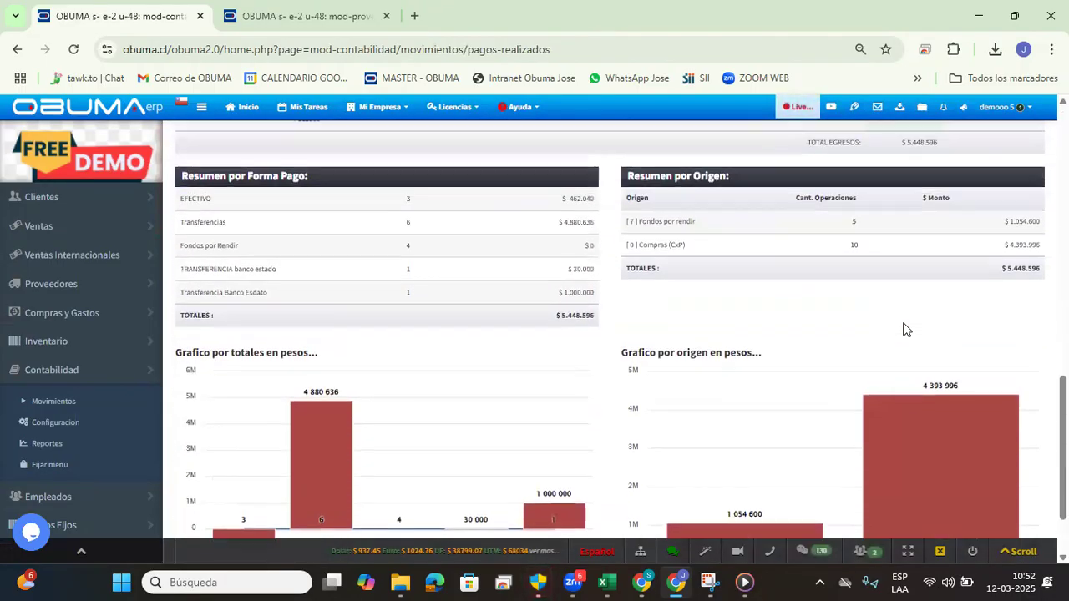
drag(211, 262, 308, 263)
double_click(201, 284)
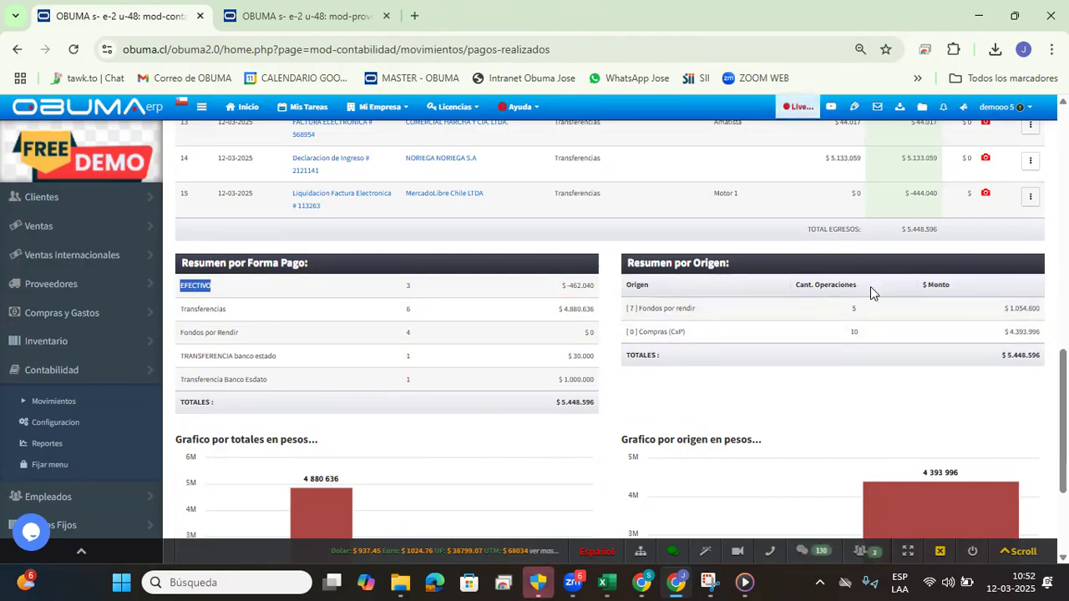
scroll(751, 359, down, 2)
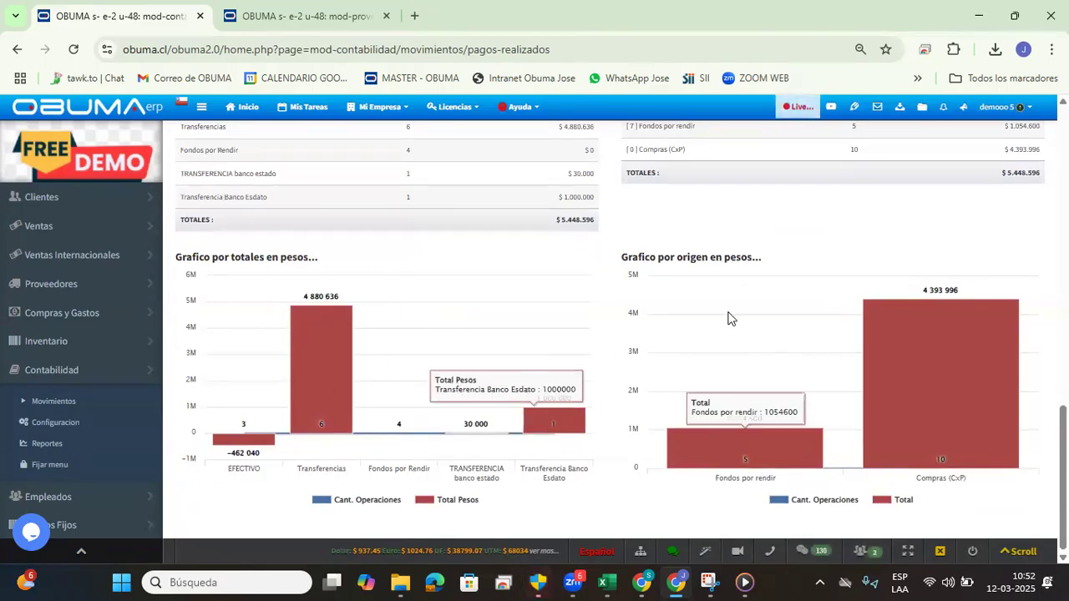
scroll(549, 279, up, 8)
scroll(550, 286, up, 3)
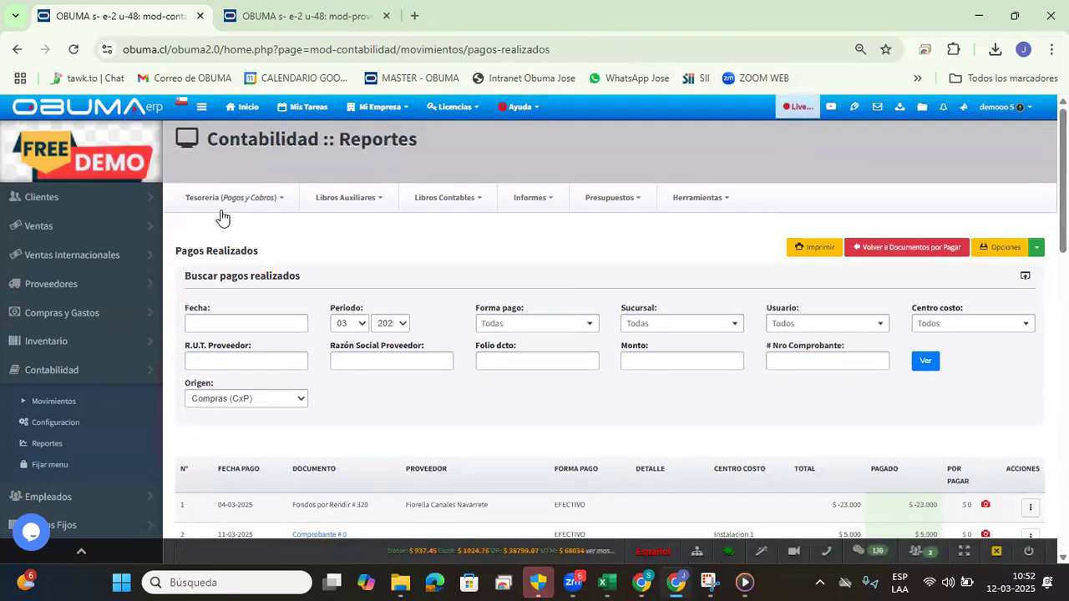
Step: Open the Ingresos report of customer collections and examine its list, payment method summary and chart
mouse_move(226, 206)
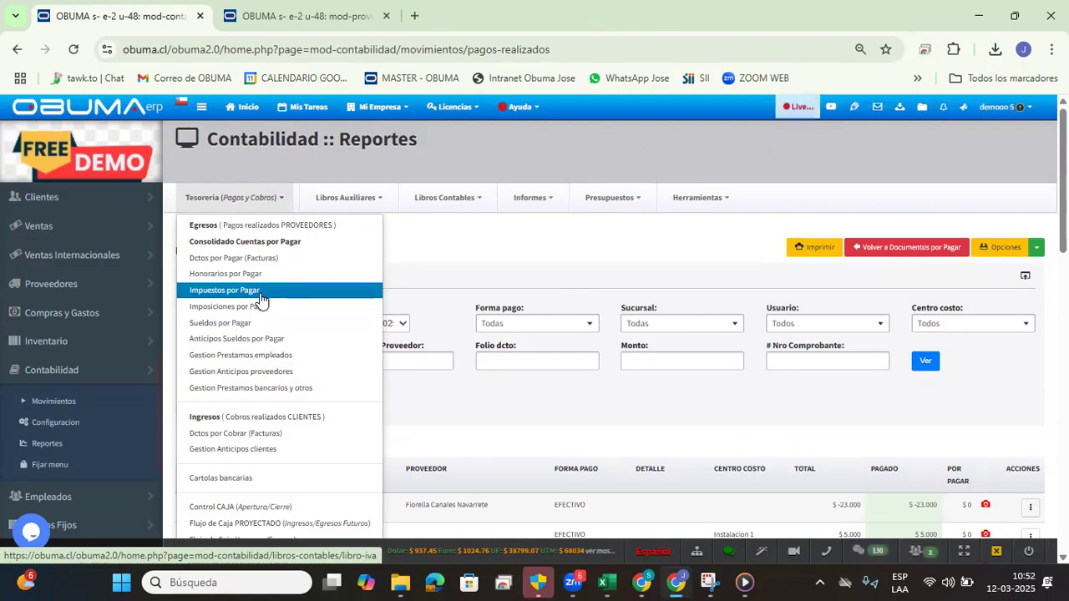
click(232, 420)
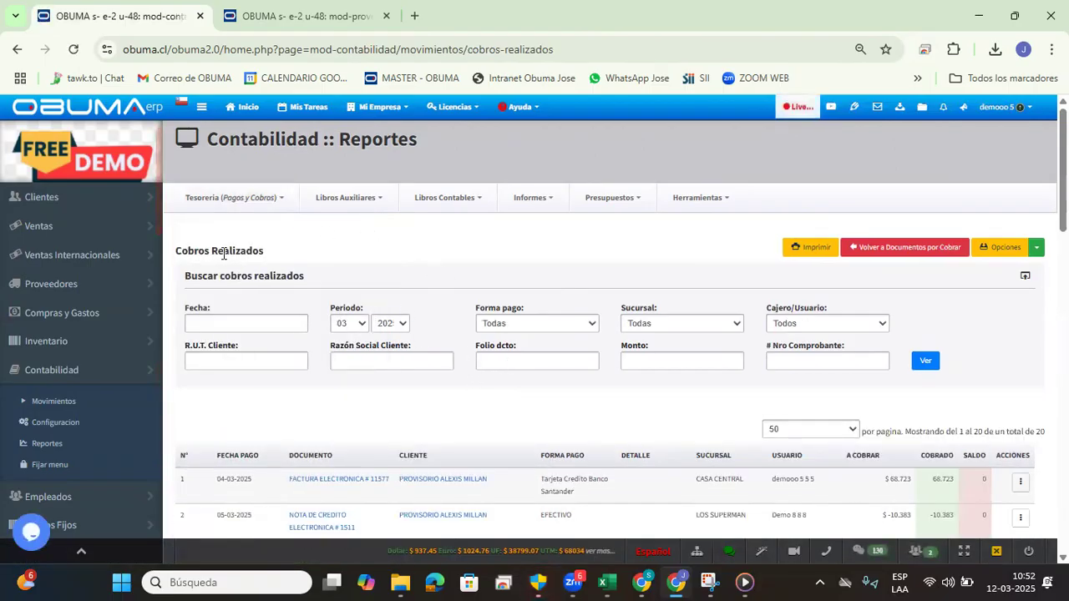
triple_click(223, 253)
scroll(825, 326, down, 2)
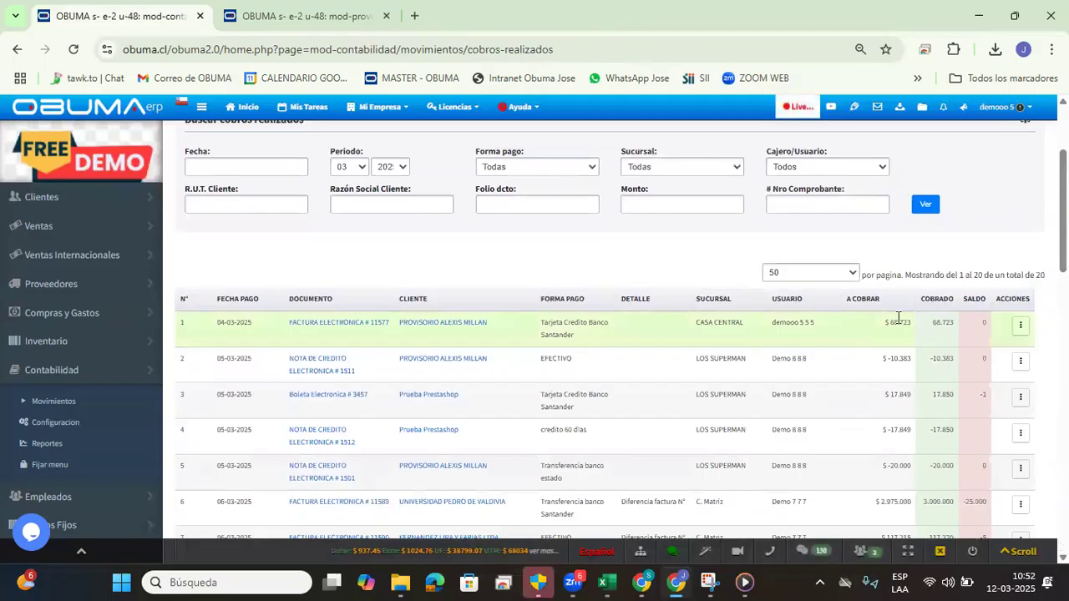
scroll(874, 343, down, 6)
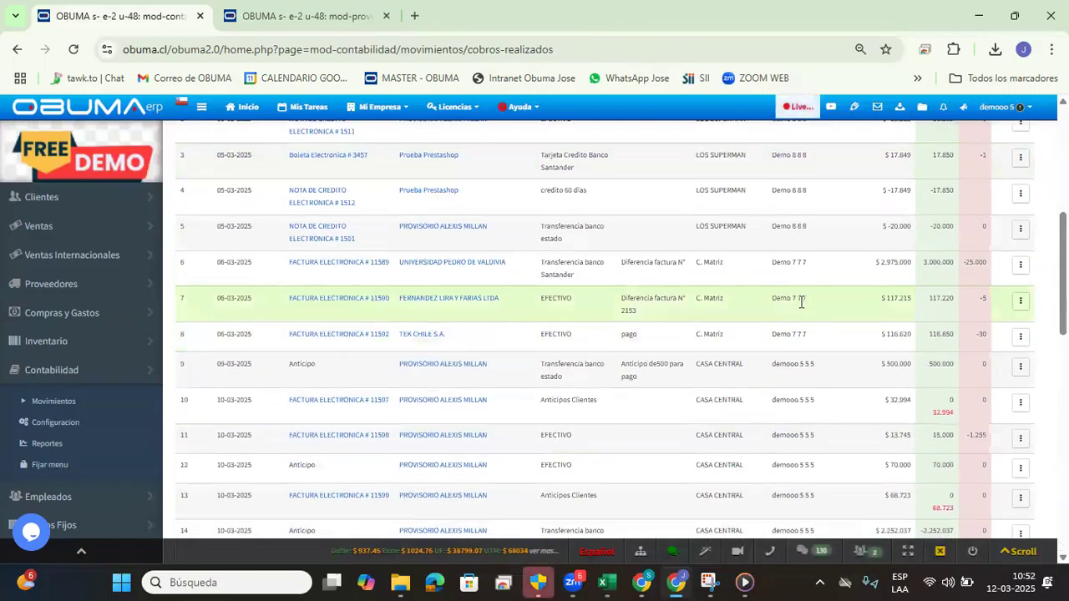
scroll(802, 318, down, 5)
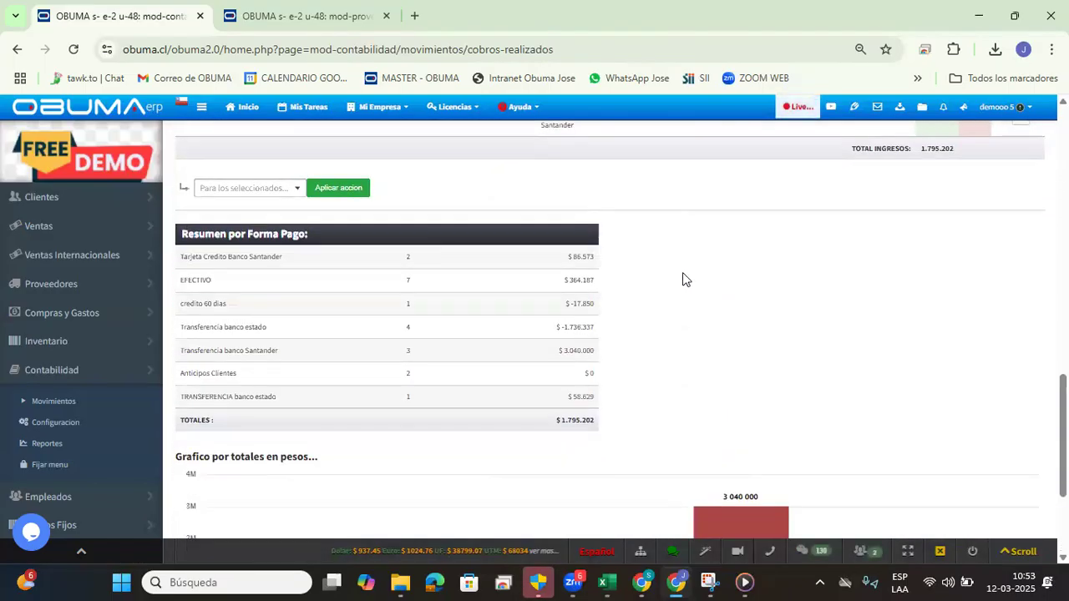
triple_click(201, 255)
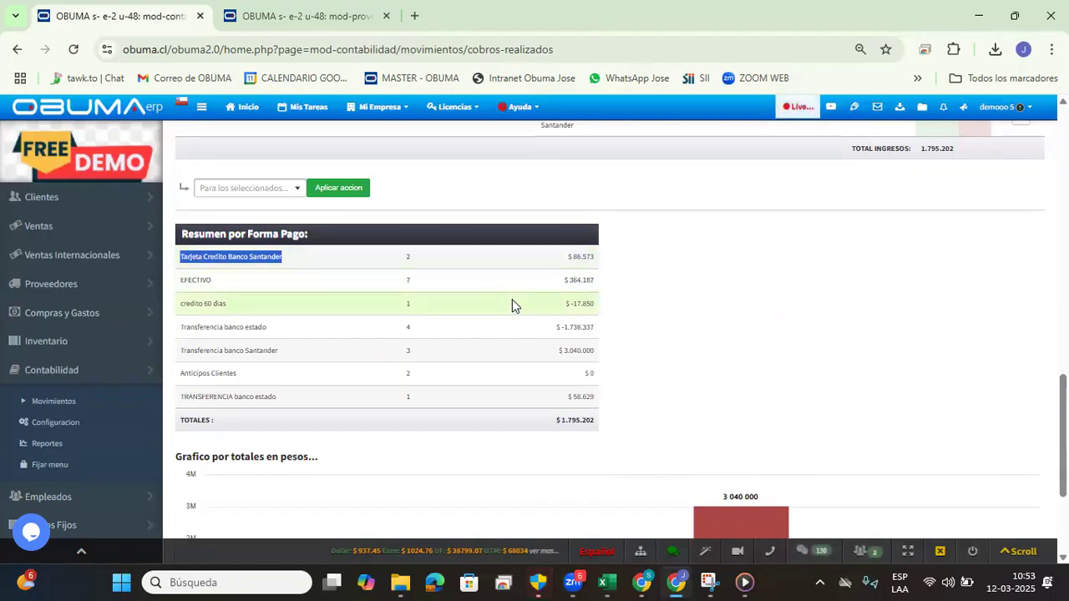
scroll(668, 276, down, 3)
scroll(665, 271, up, 15)
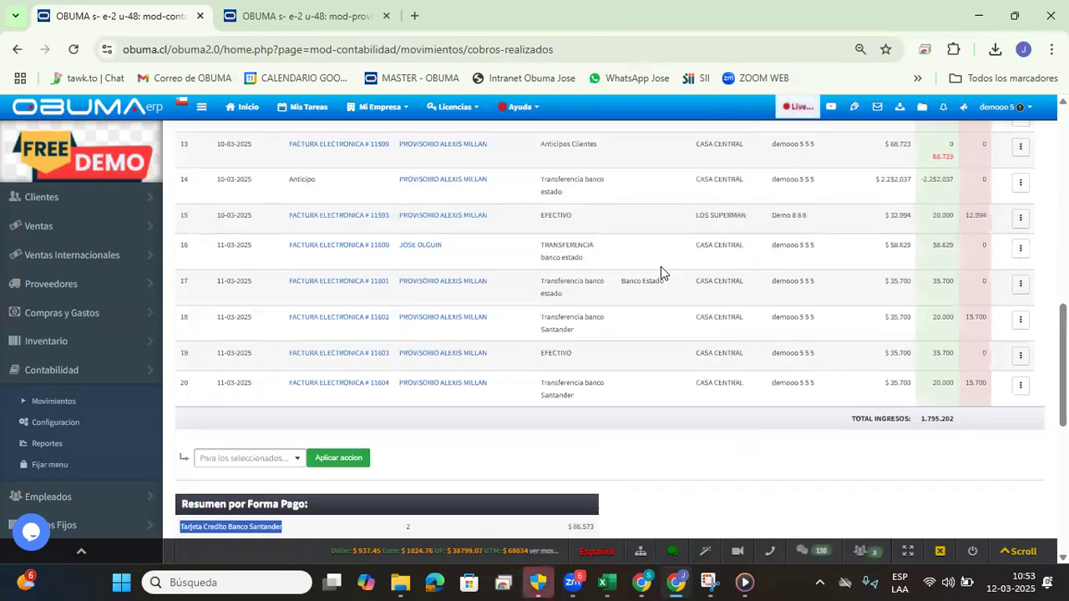
Step: Open the view of collections by document and payment method, and examine the amounts per document
click(1038, 248)
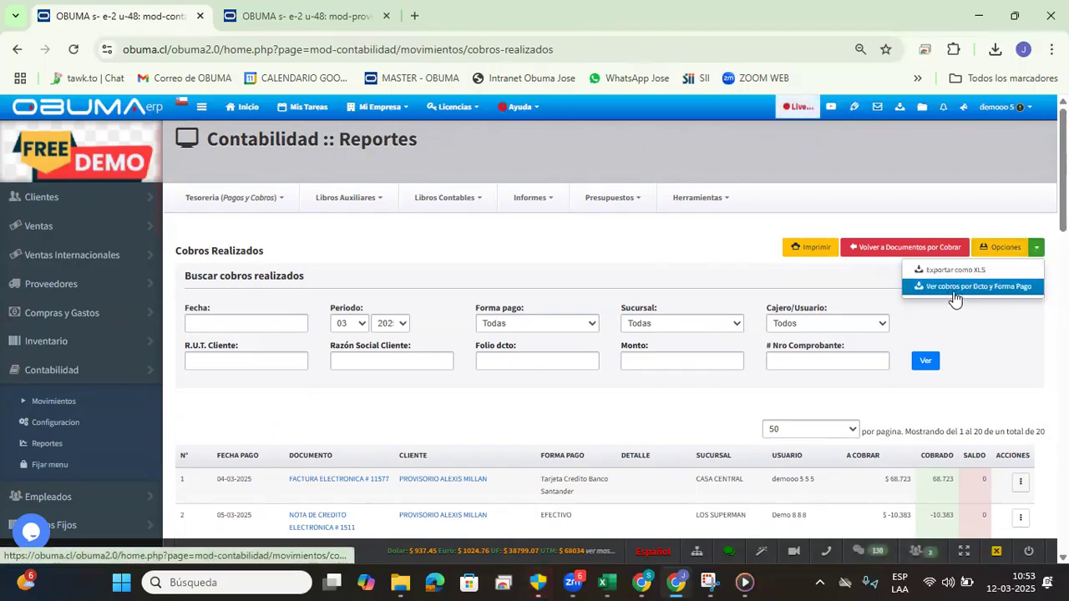
click(1005, 287)
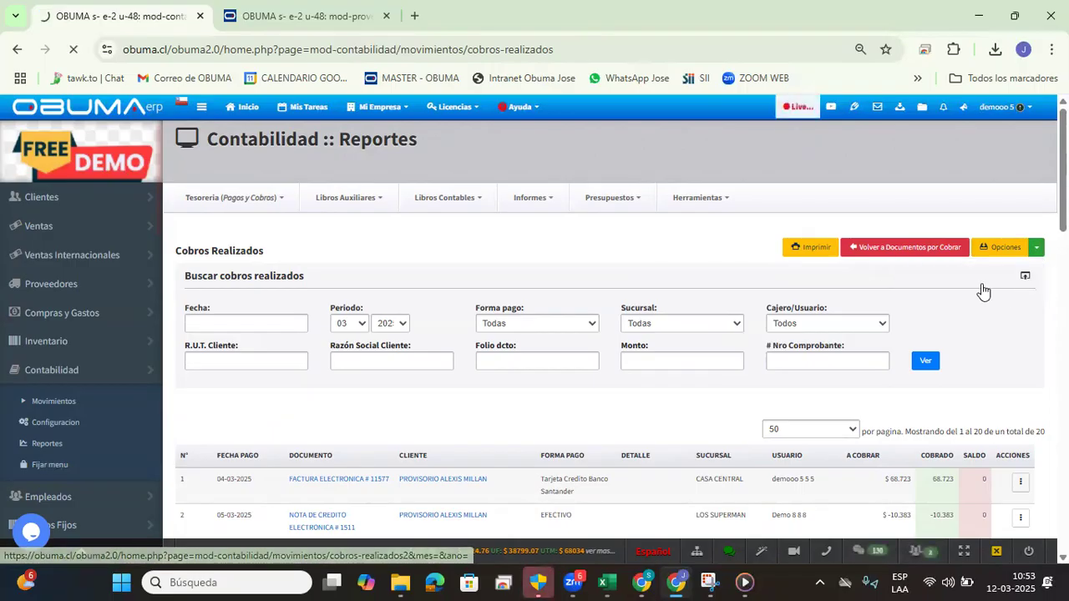
scroll(482, 250, down, 3)
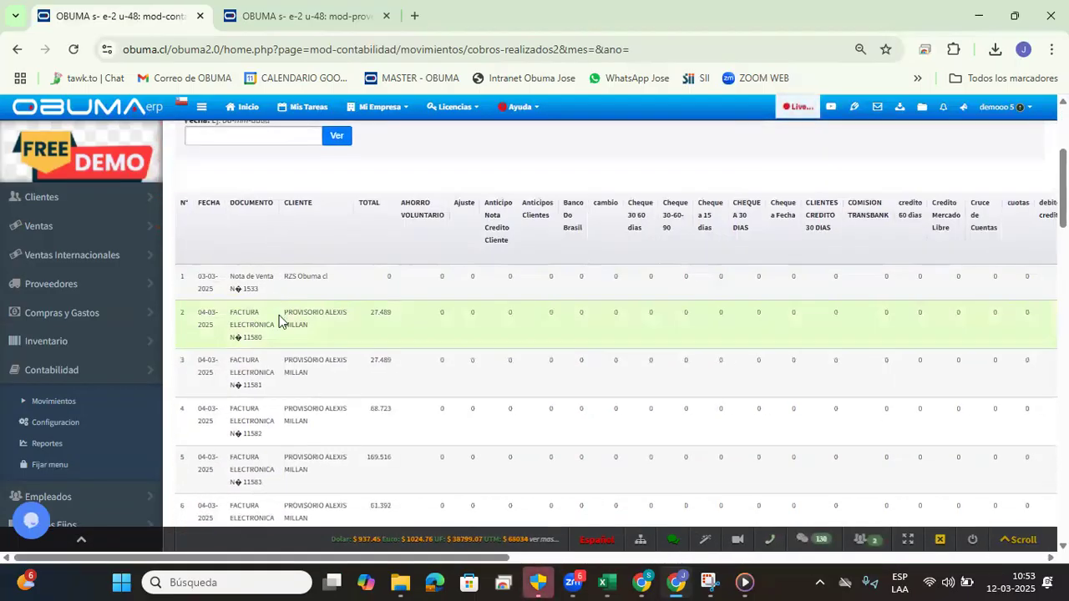
scroll(525, 230, down, 6)
scroll(525, 230, down, 5)
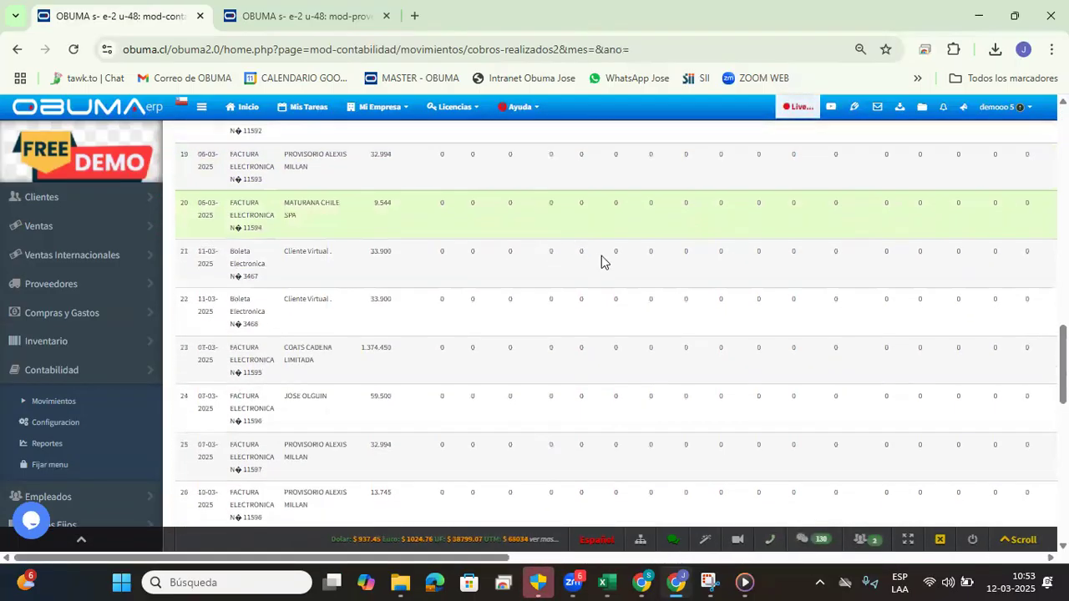
Step: Open the global status view of the purchase and sales books, Status Libros Compra-Venta, from the auxiliary books reports
scroll(485, 293, up, 12)
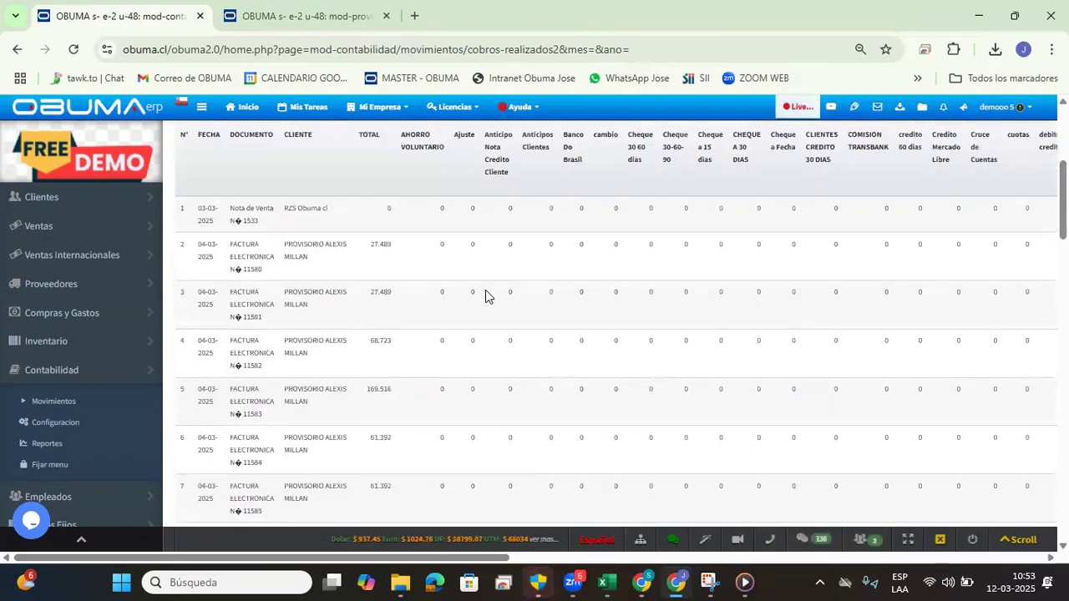
scroll(476, 289, down, 2)
scroll(439, 300, down, 1)
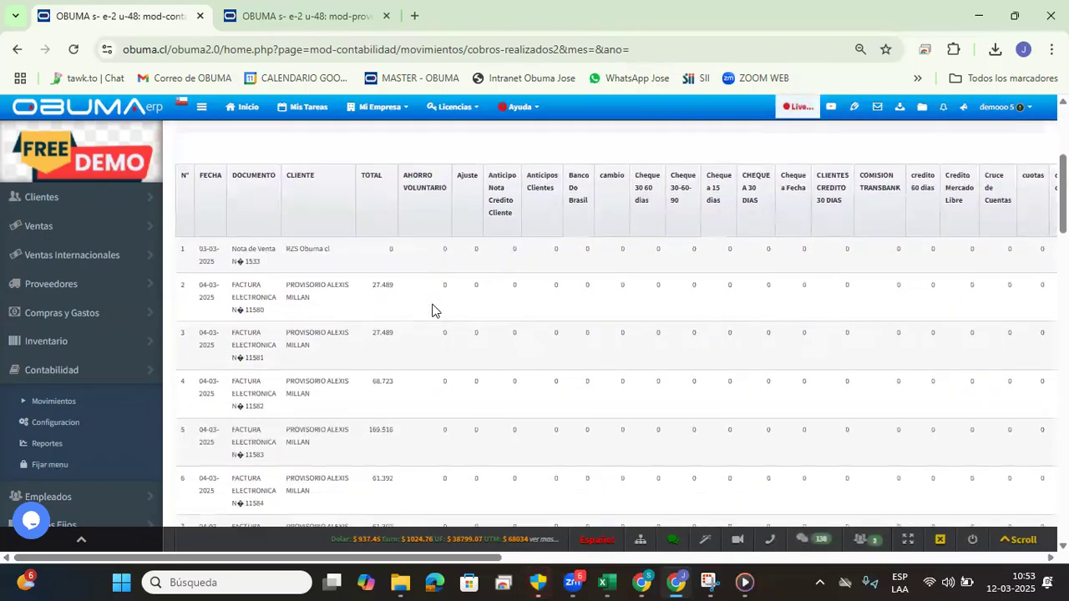
scroll(432, 307, up, 3)
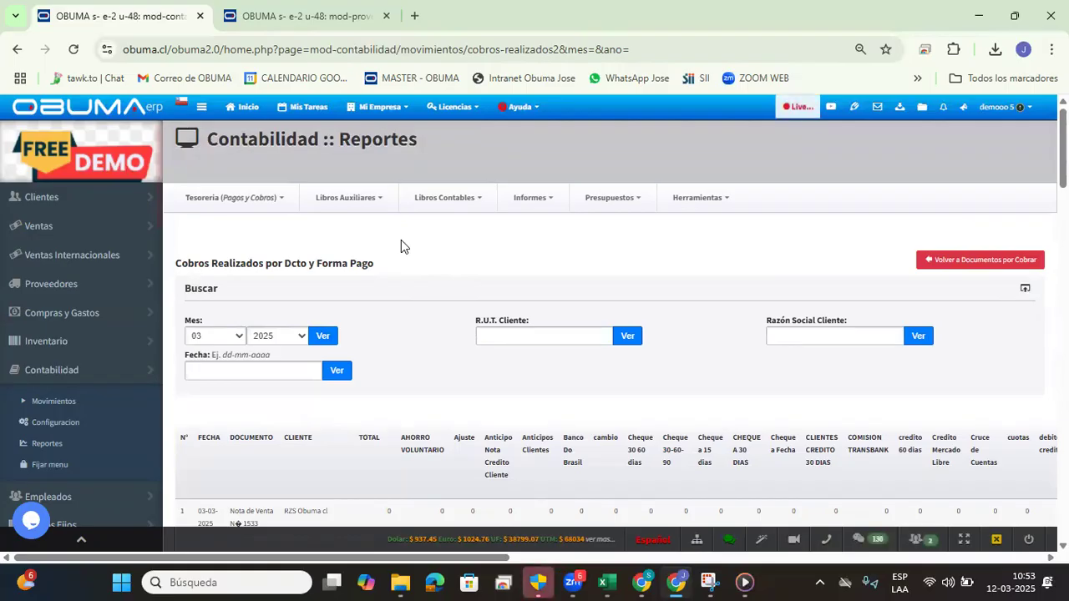
click(267, 208)
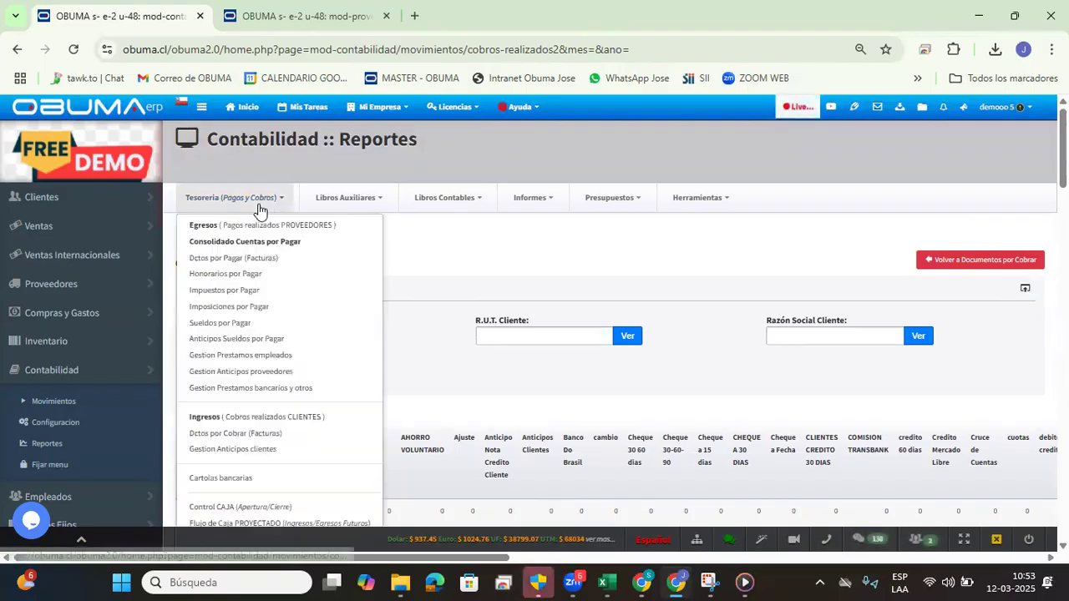
click(370, 198)
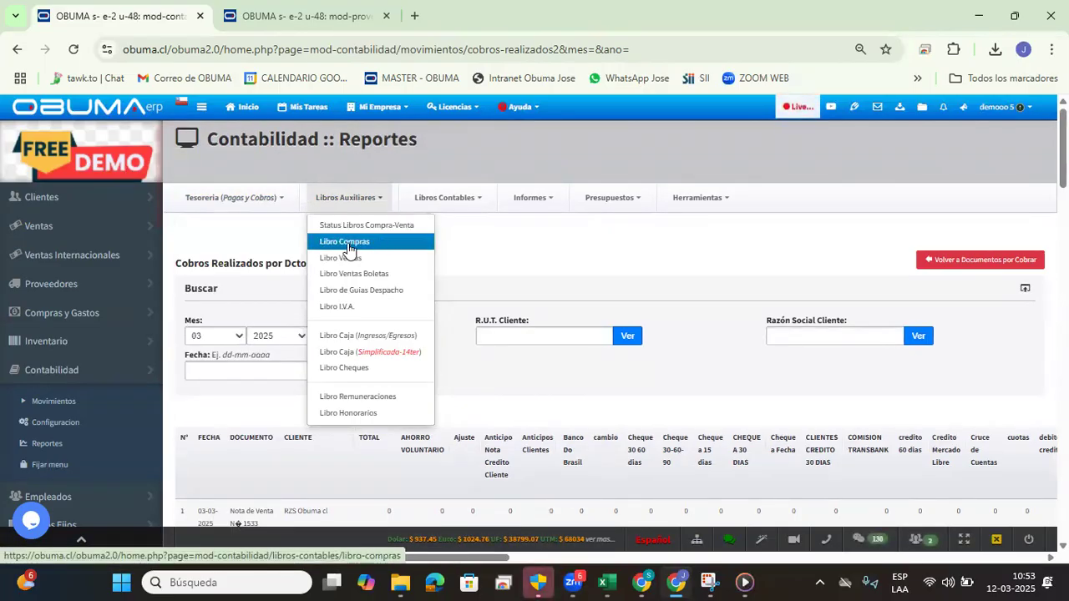
click(387, 231)
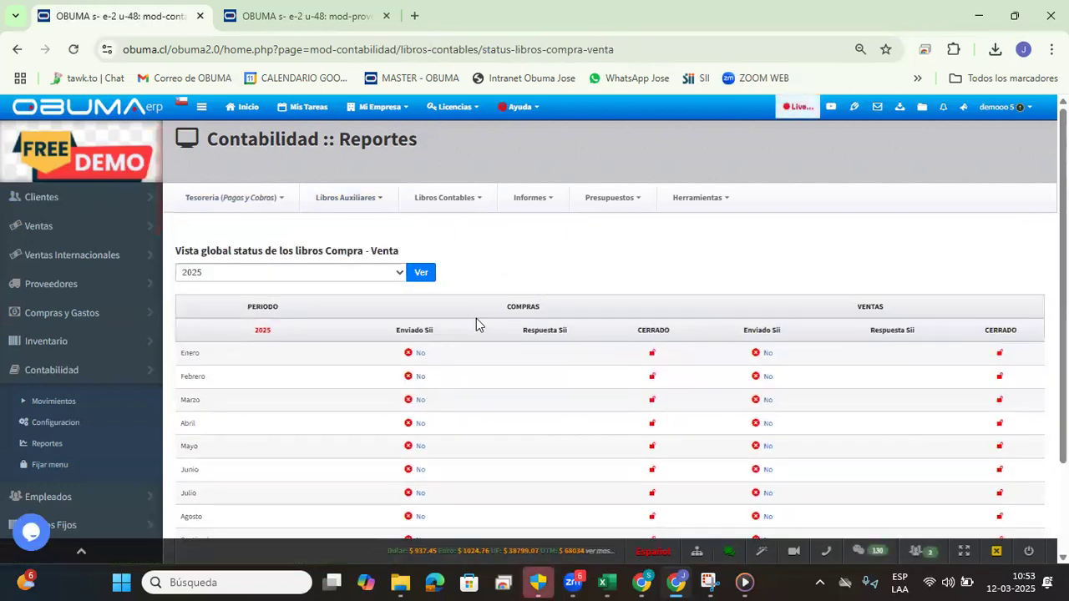
Step: Examine the 2025 purchase and sales book status by month: sent to SII, SII response and closed columns
drag(236, 330, 237, 330)
click(542, 289)
triple_click(542, 330)
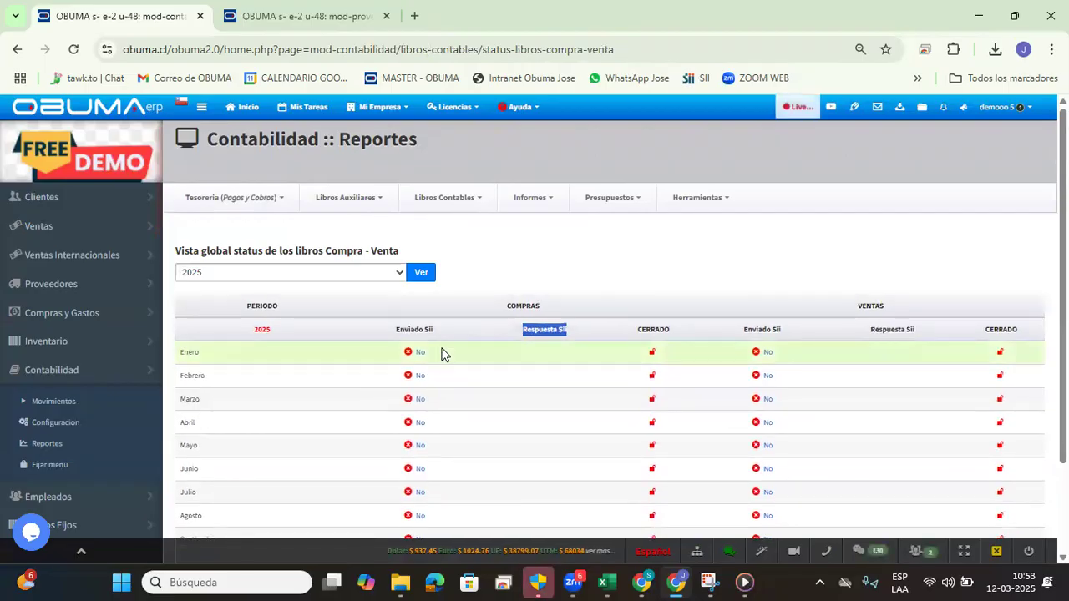
triple_click(415, 330)
click(585, 287)
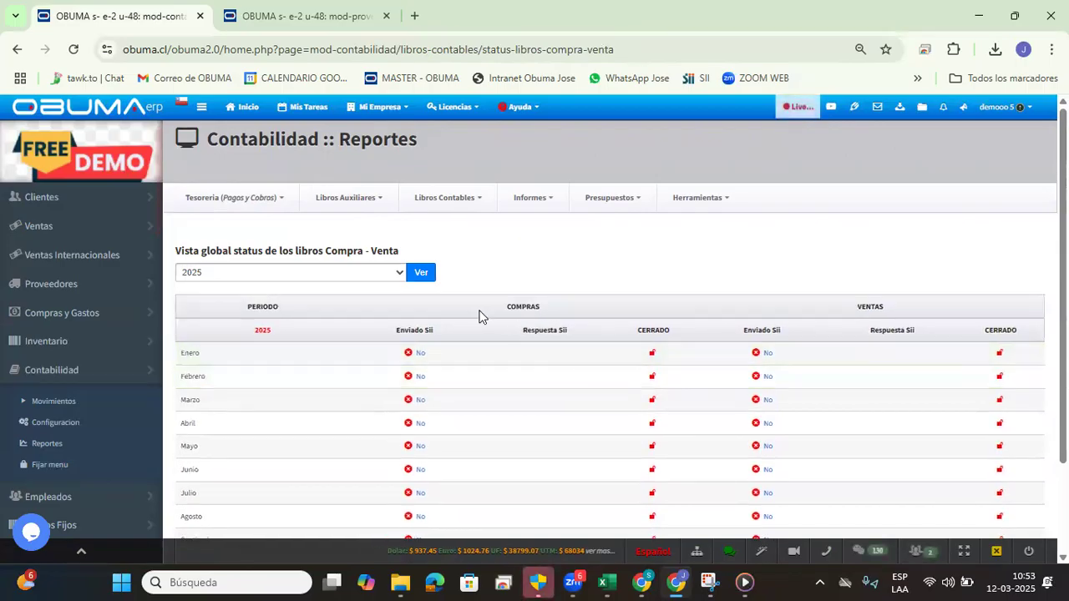
scroll(526, 356, down, 1)
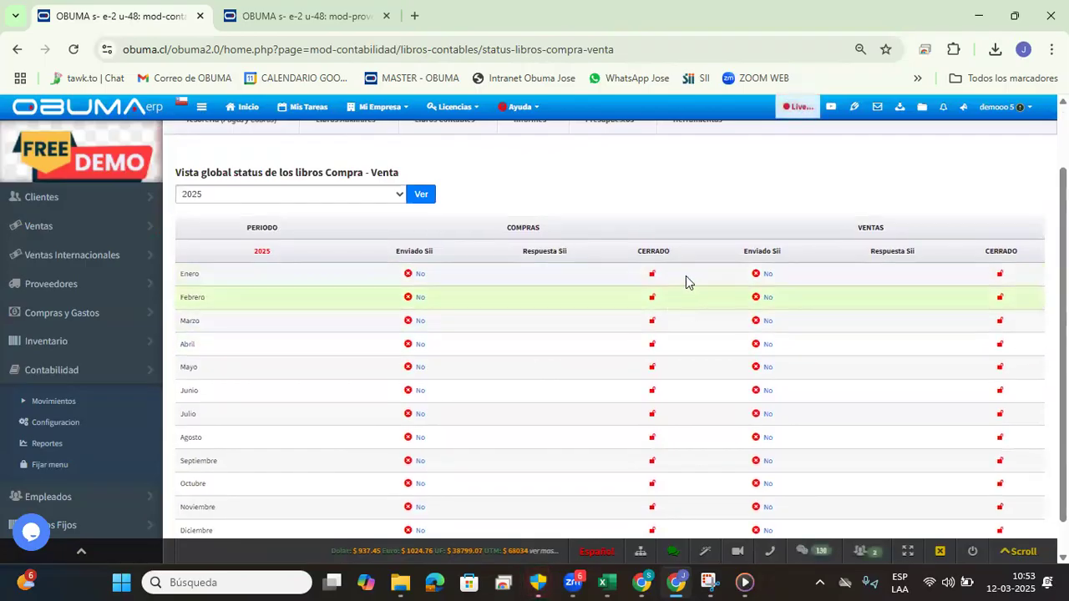
double_click(665, 253)
scroll(490, 245, up, 1)
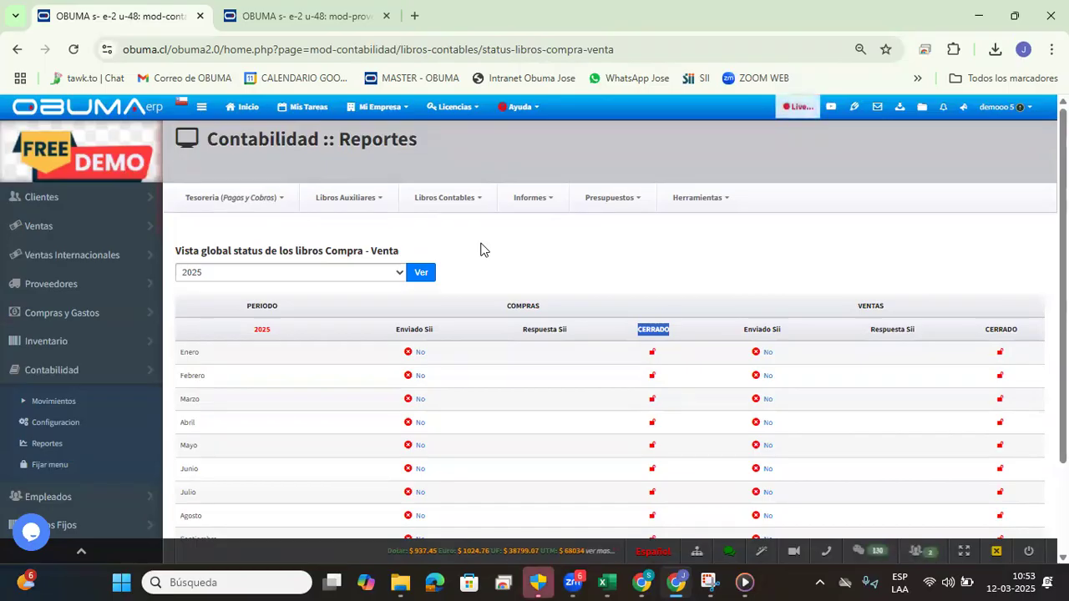
click(563, 241)
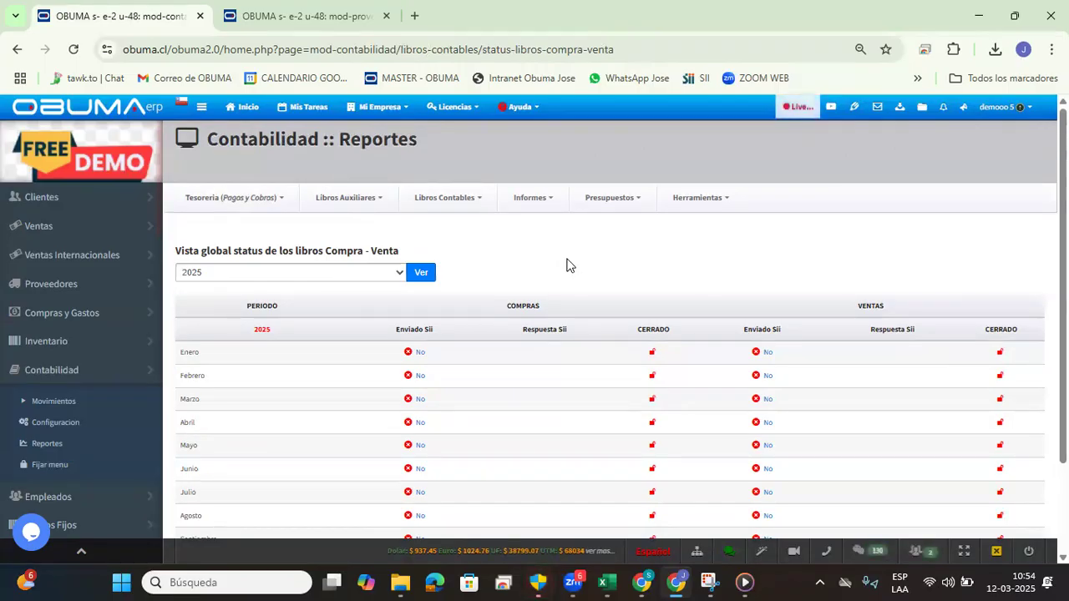
Step: Open the Libro Compras purchase book, accept the document error alert, and view its period summary
click(380, 201)
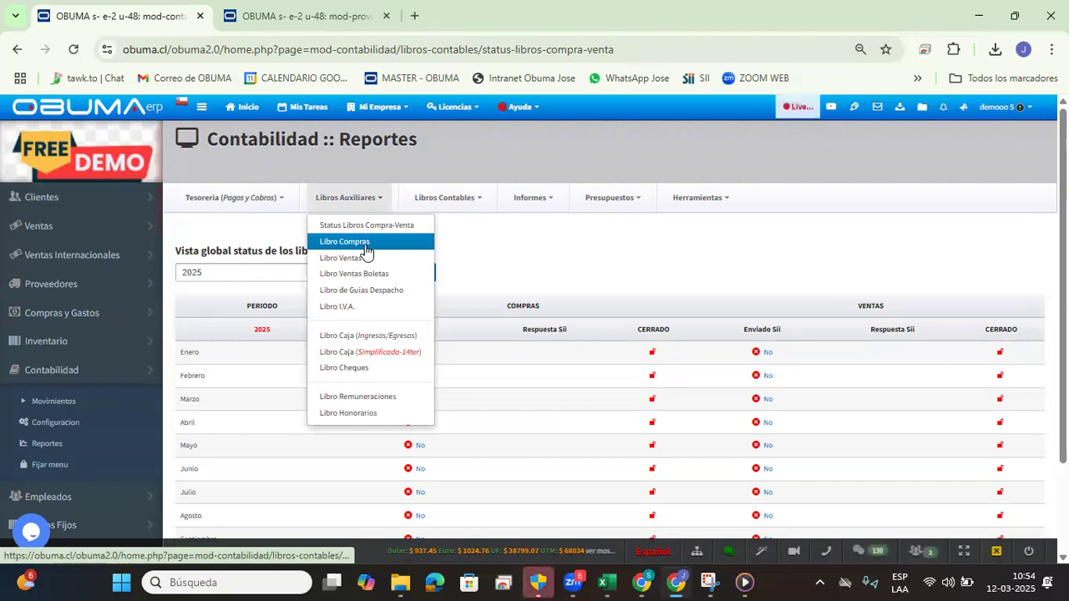
click(371, 244)
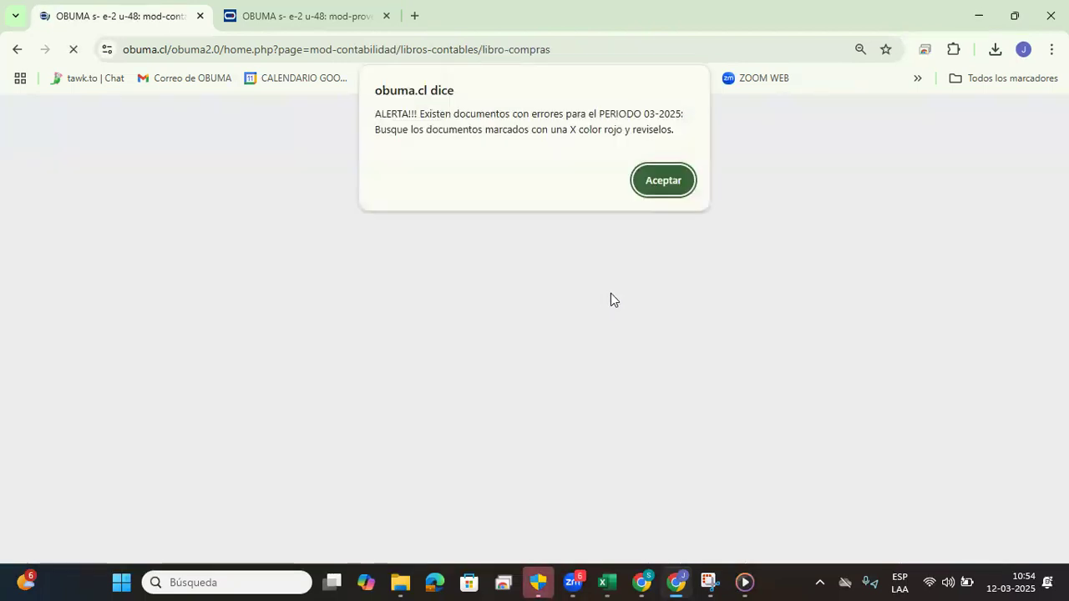
click(676, 180)
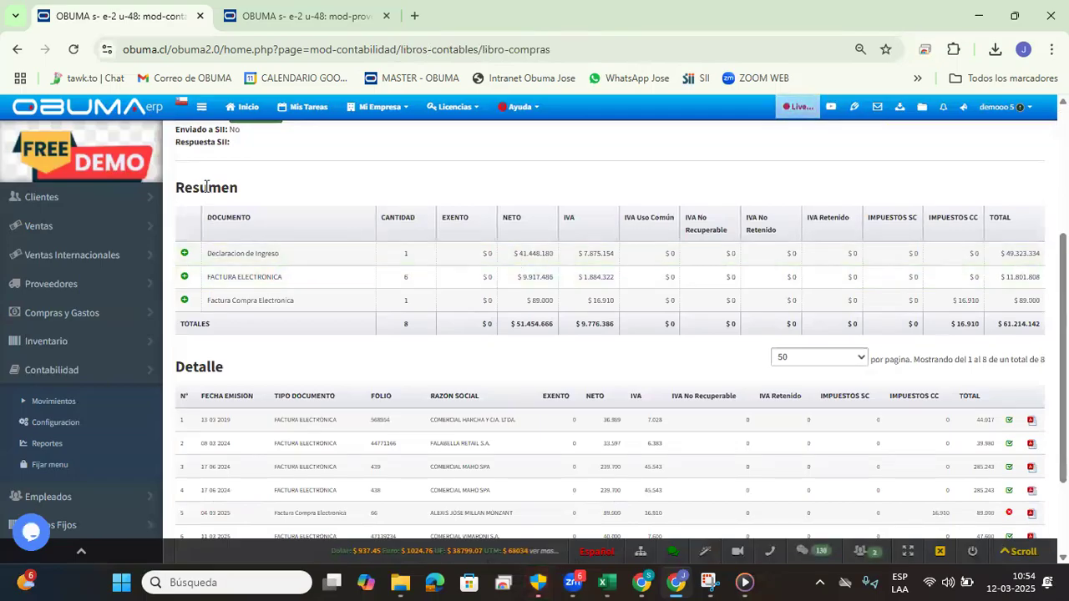
scroll(310, 312, up, 2)
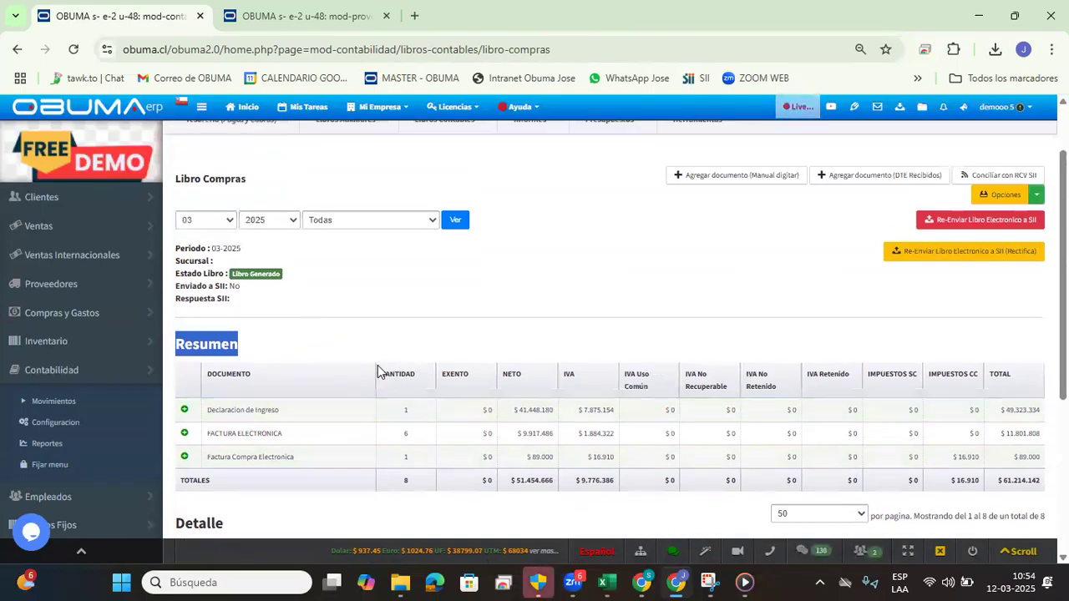
Step: Display the purchase book summary for all months of 2025 by leaving the month blank
click(193, 219)
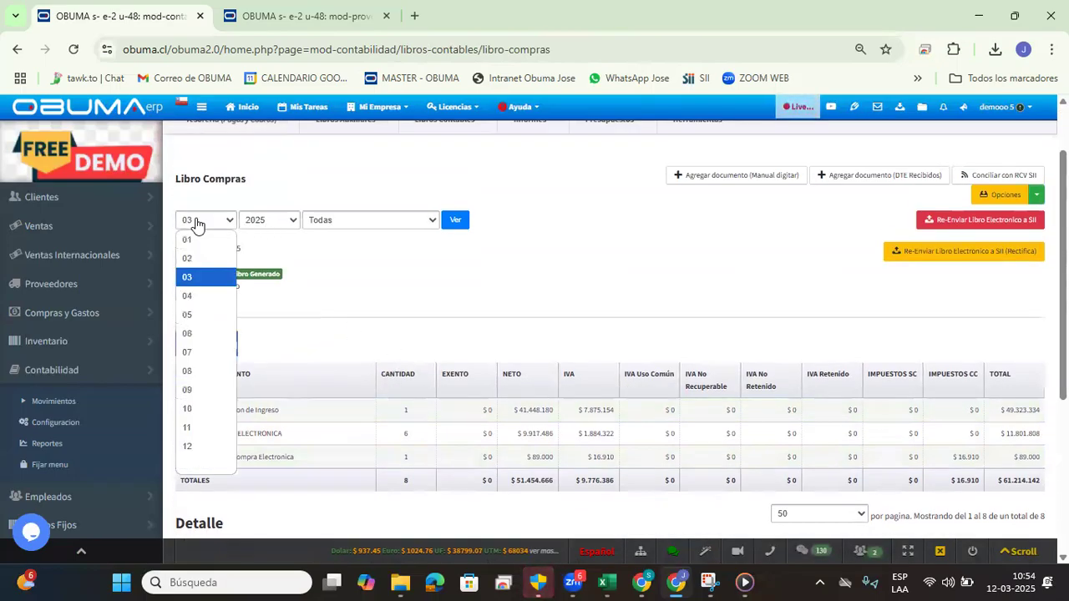
click(190, 465)
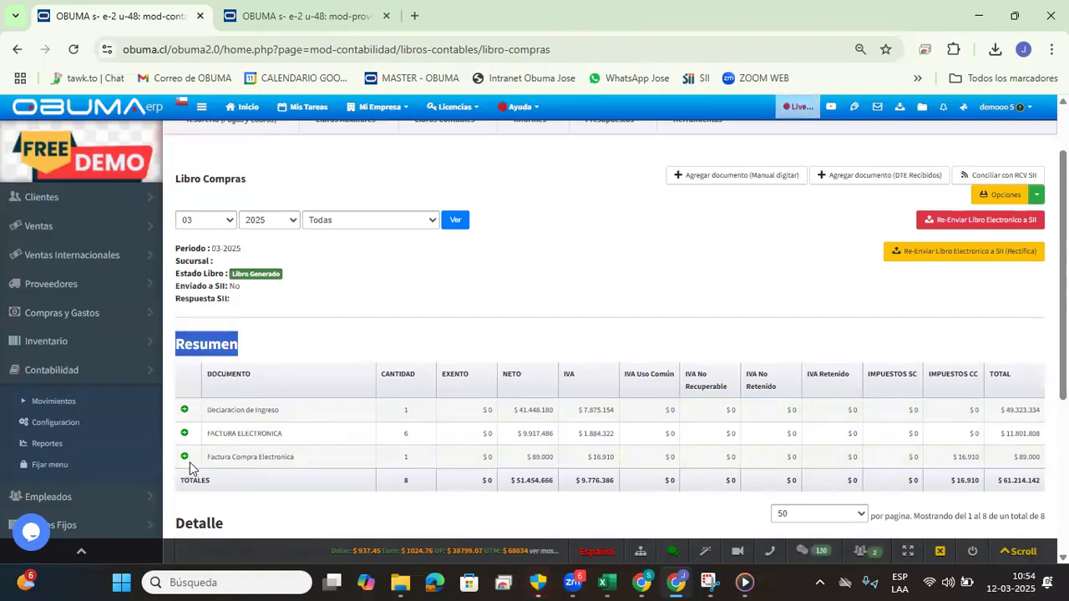
click(281, 224)
click(269, 241)
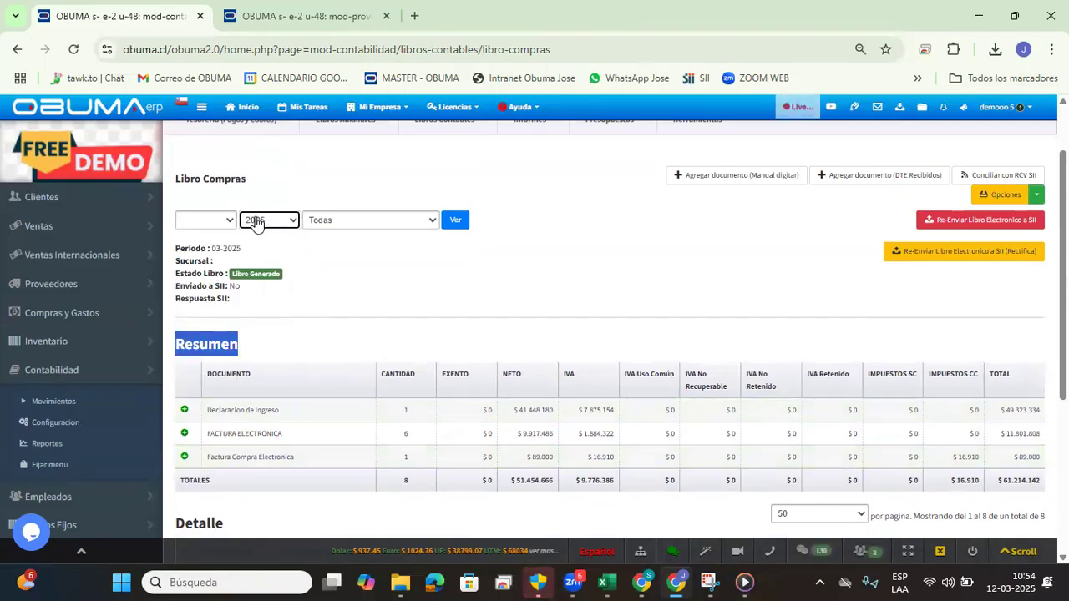
click(256, 224)
click(274, 236)
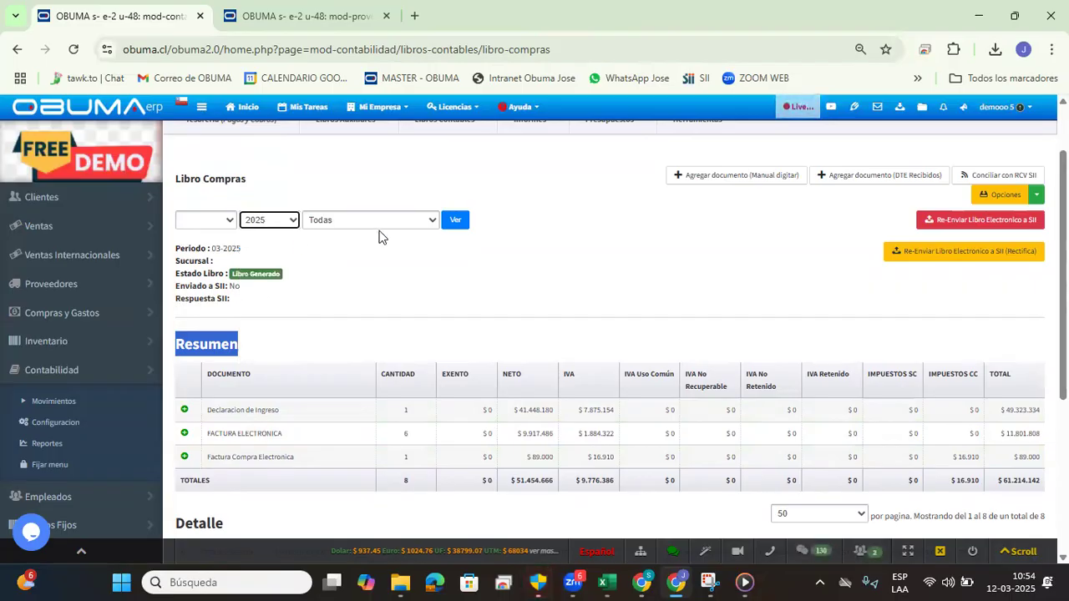
click(459, 224)
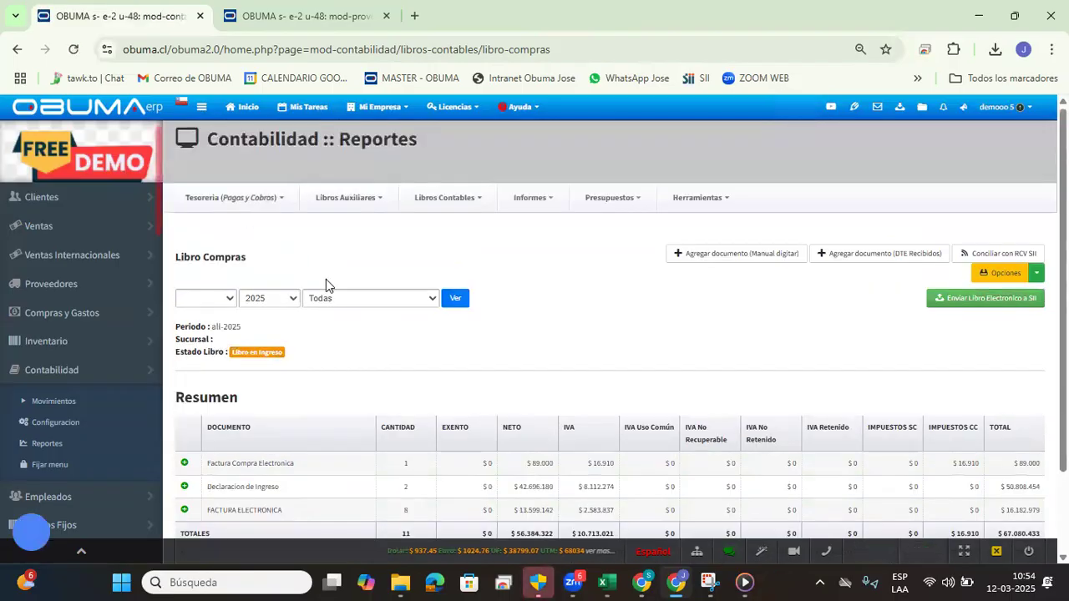
scroll(325, 279, down, 2)
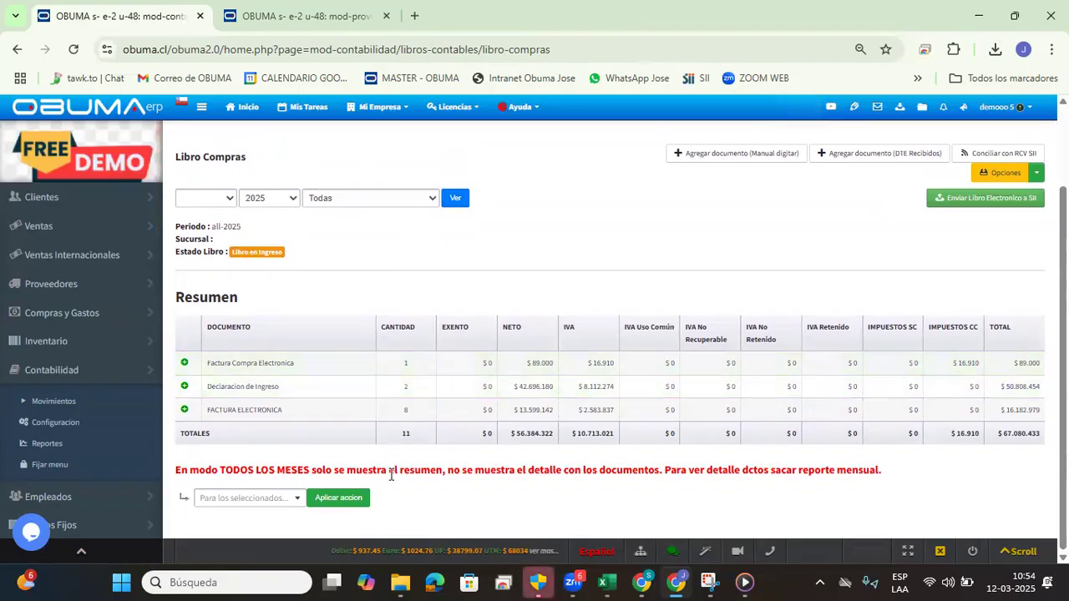
Step: Display the purchase book for all months of 2024, and examine the document totals and the note on monthly detail
click(280, 198)
click(280, 237)
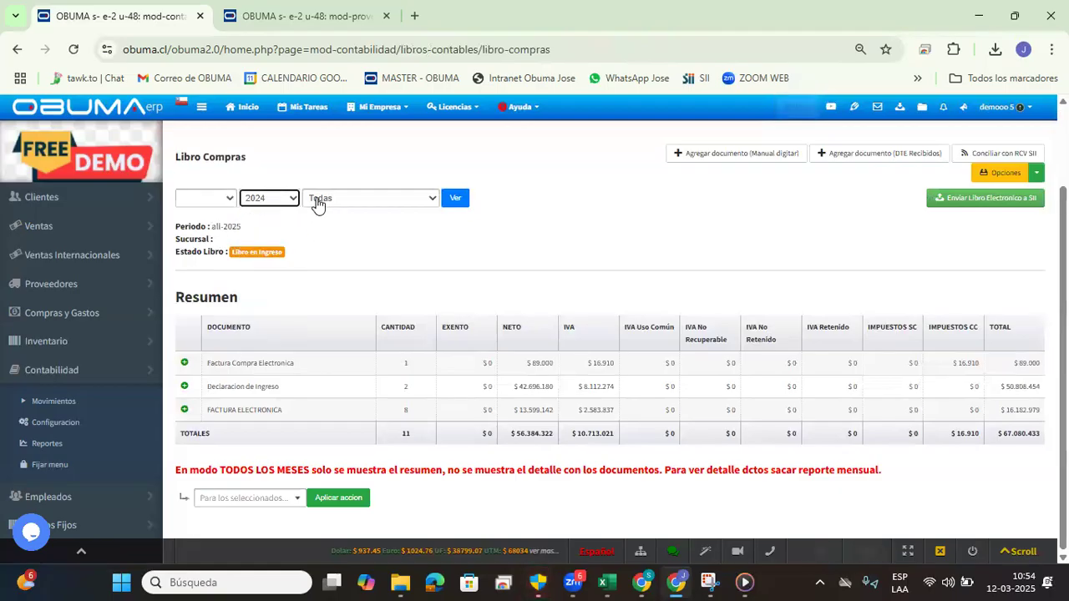
click(456, 205)
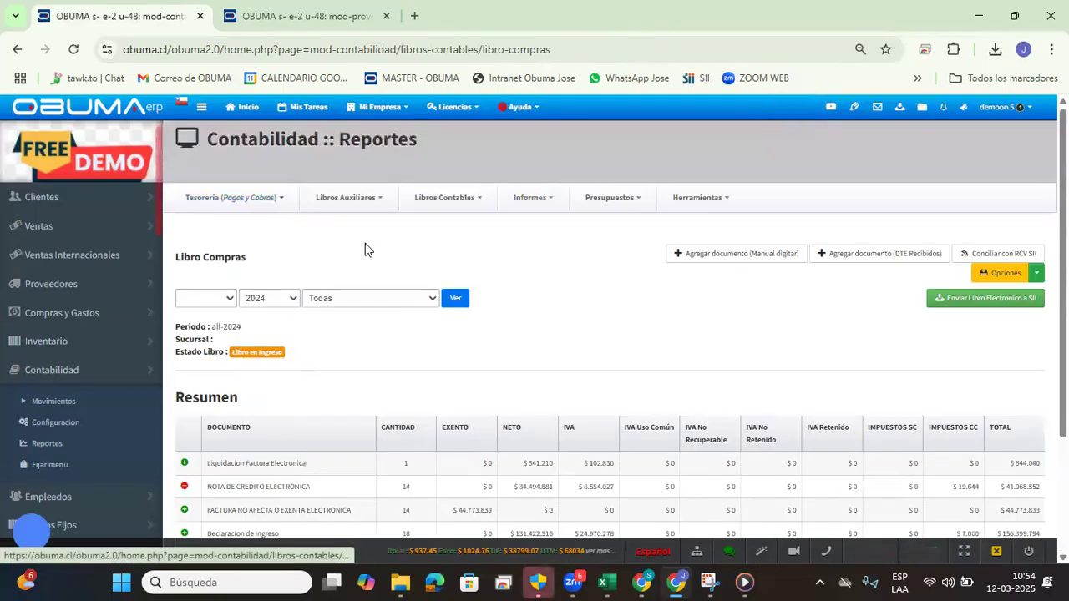
scroll(494, 309, down, 2)
double_click(404, 420)
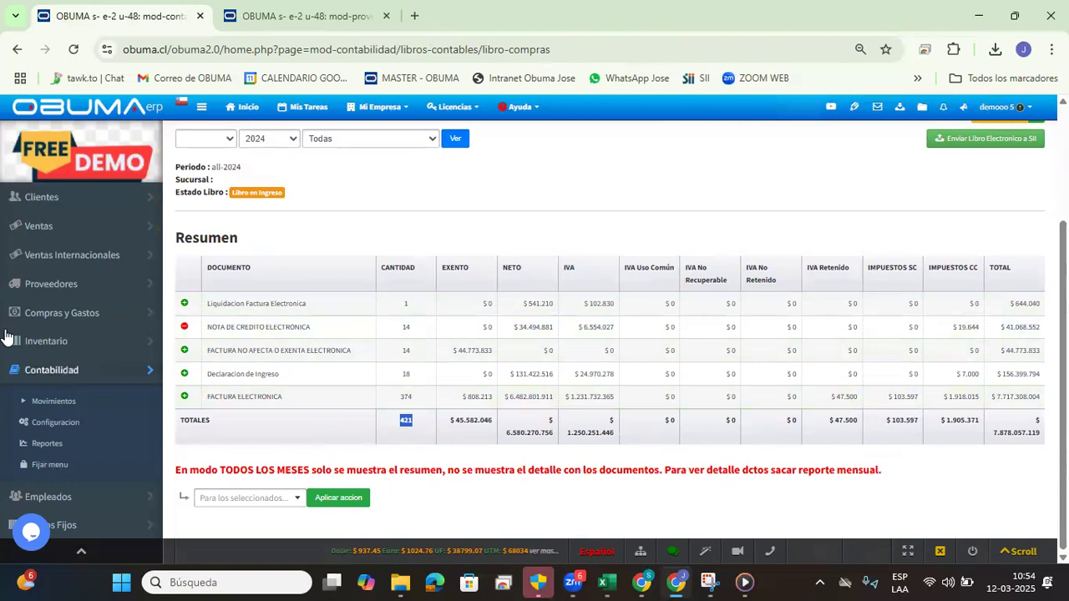
double_click(195, 470)
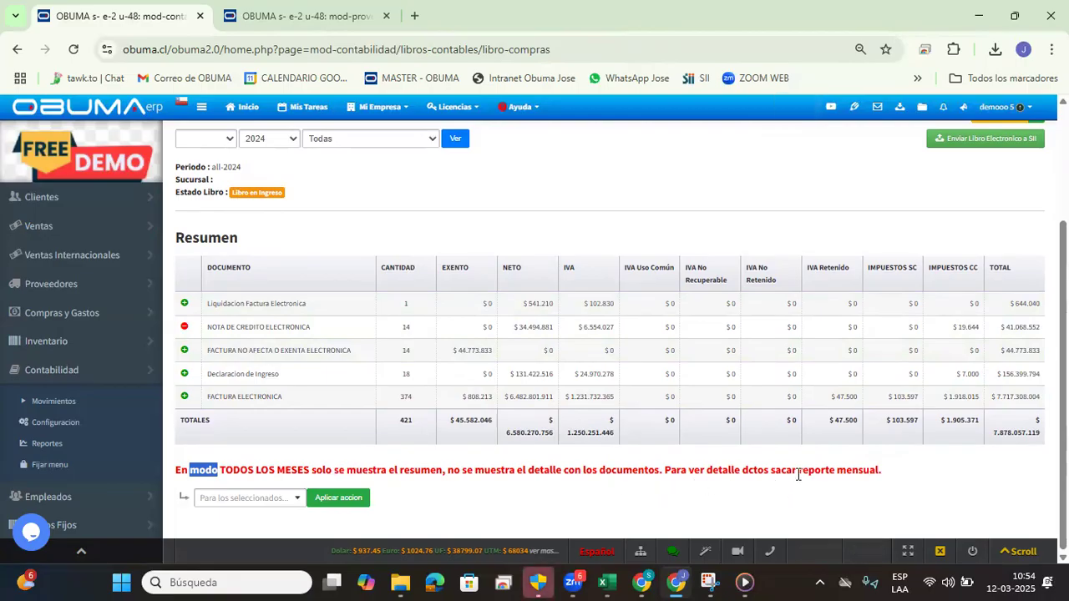
triple_click(841, 471)
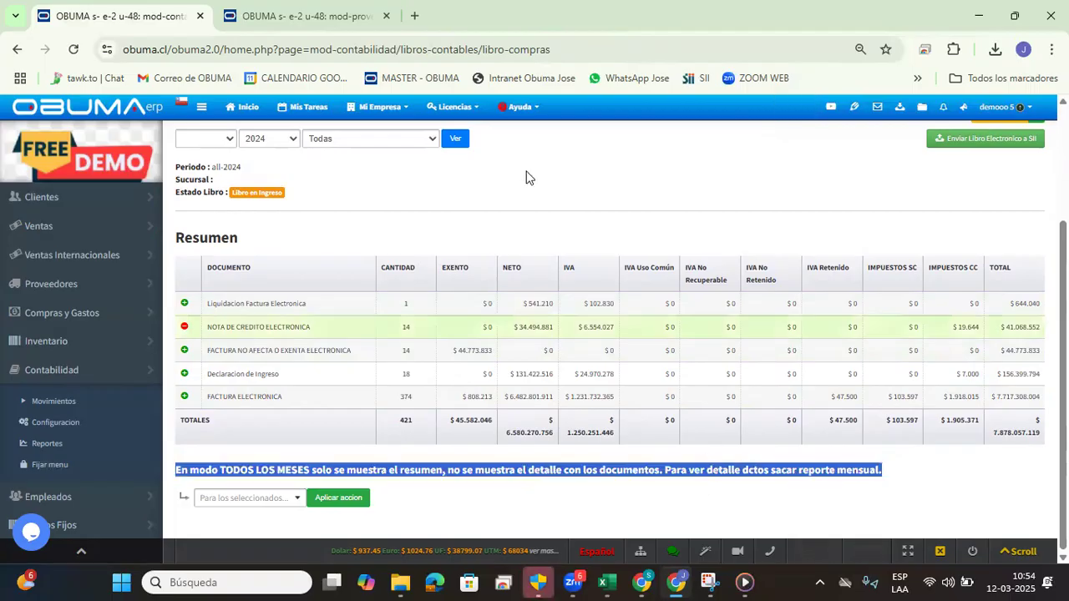
click(533, 215)
scroll(532, 215, up, 3)
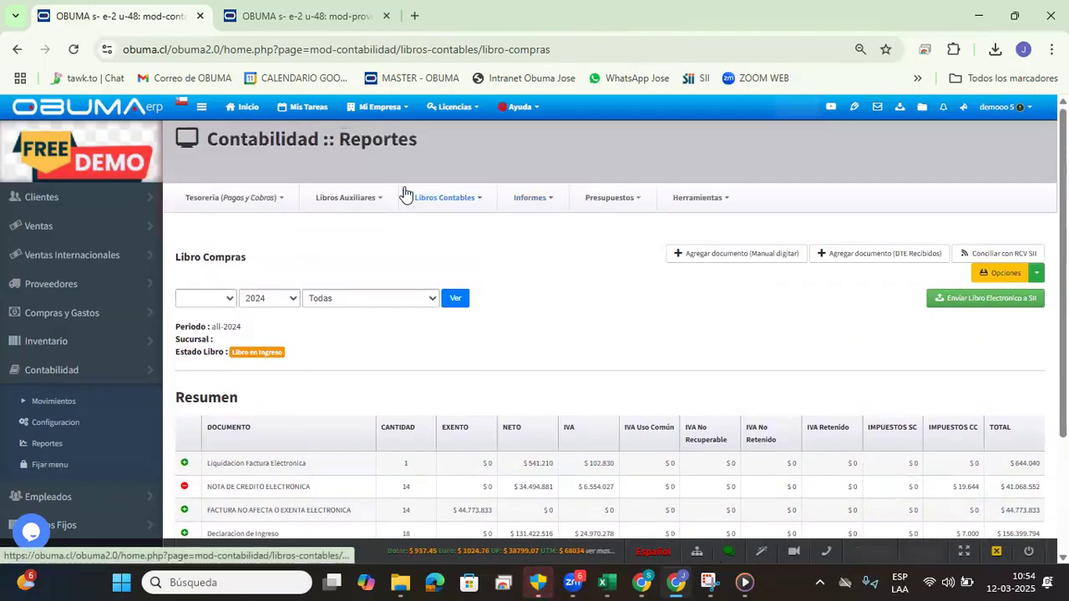
Step: Open the Libro Ventas sales book, then return to Libro Compras and review its all-months 2024 summary
click(350, 206)
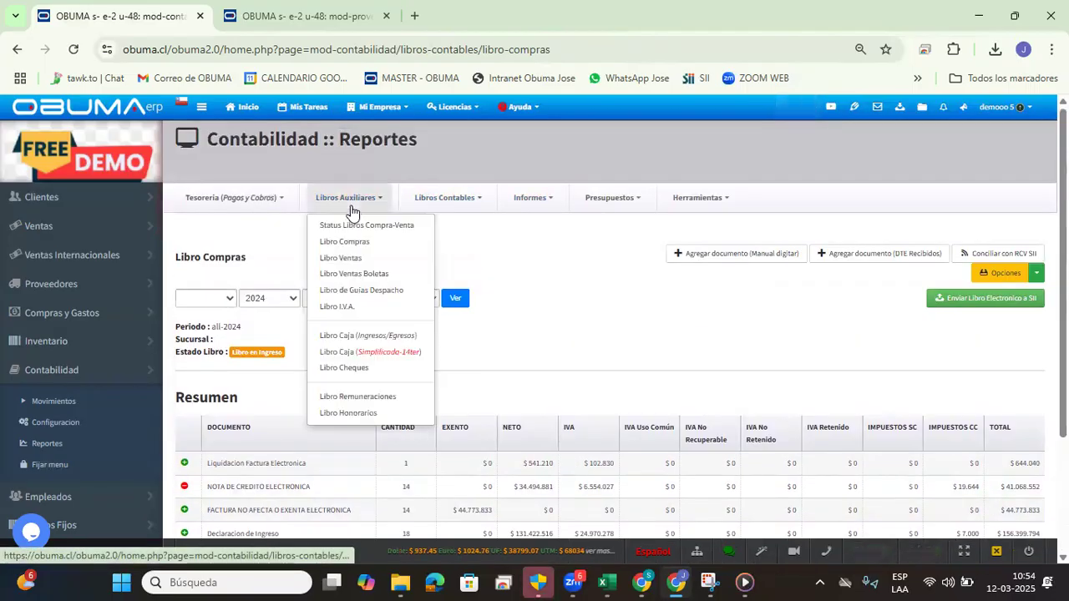
click(370, 261)
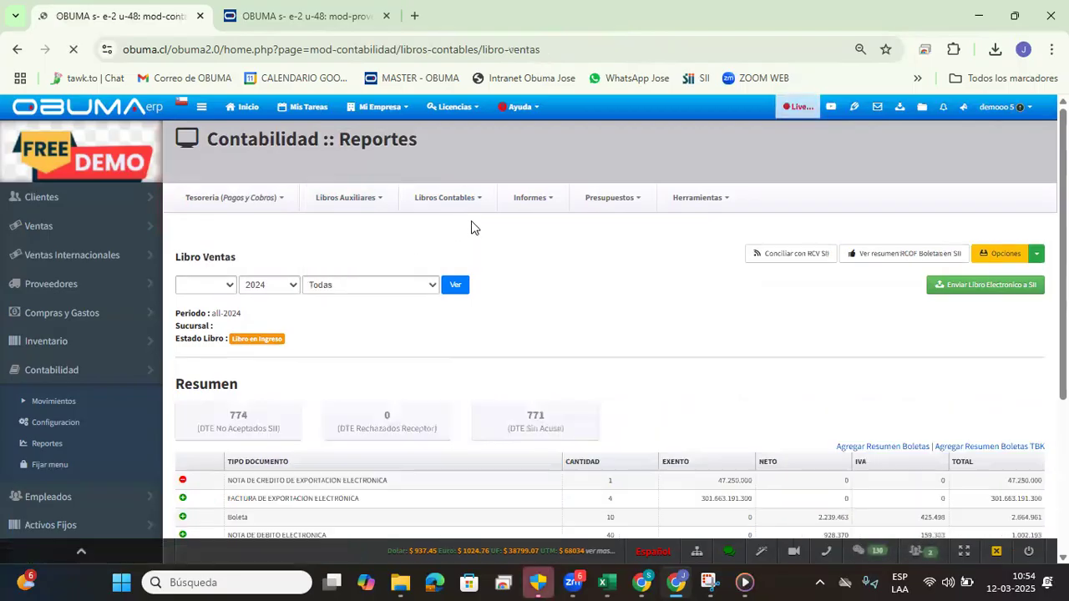
click(359, 201)
click(393, 242)
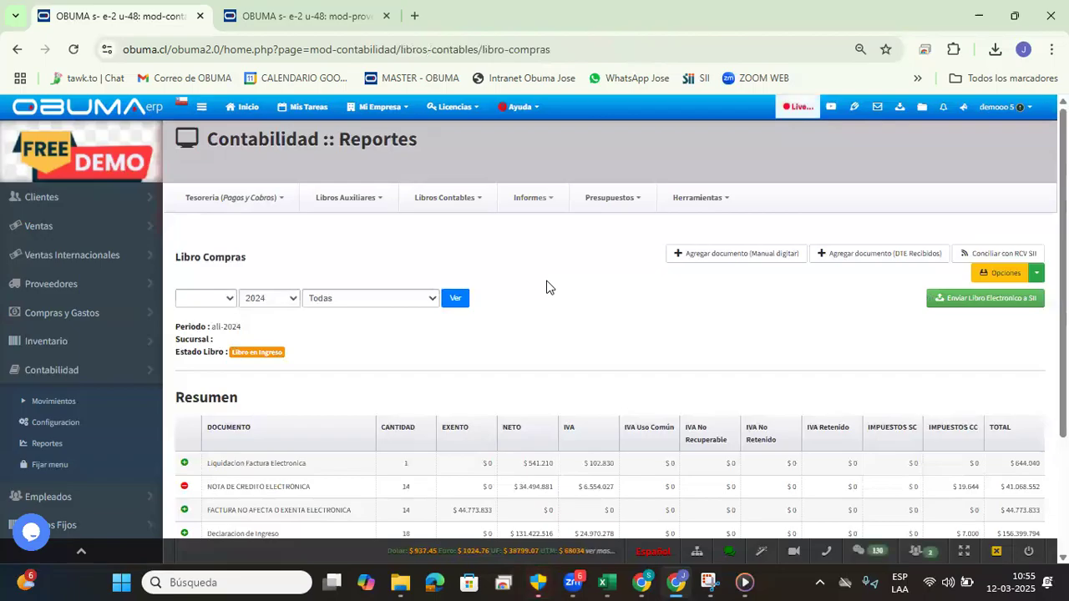
scroll(589, 353, down, 2)
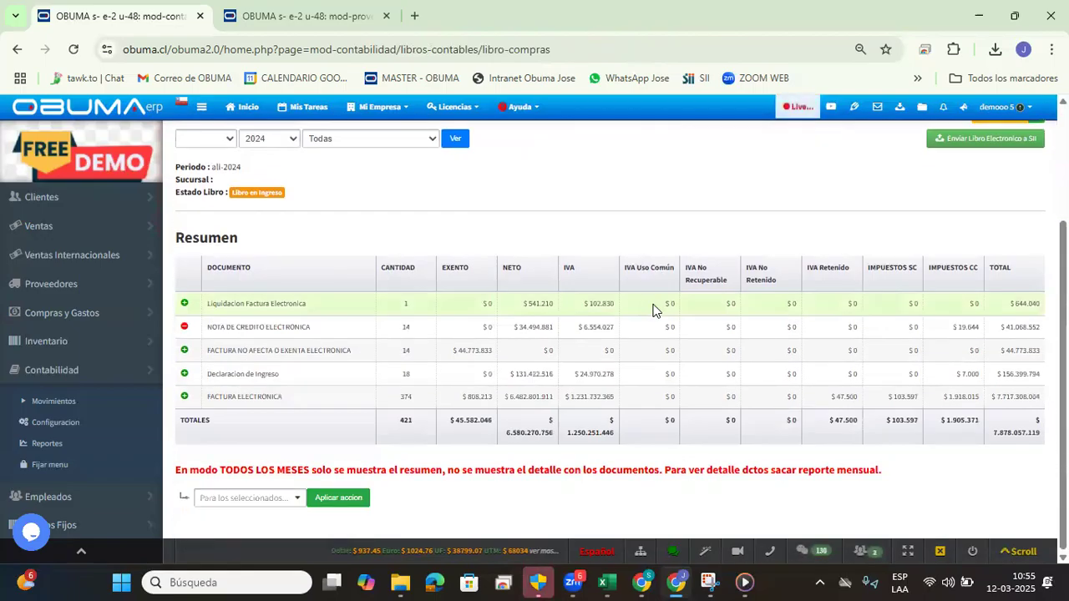
scroll(354, 251, up, 2)
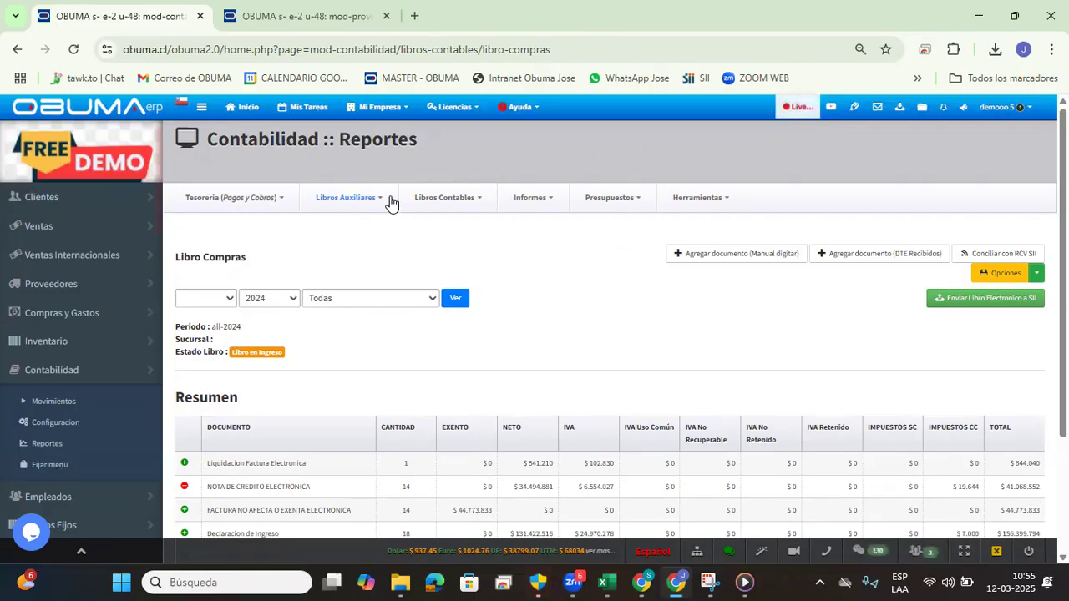
Step: Open the Libro I.V.A. tax book, display the year 2025, and view its monthly periods
mouse_move(370, 205)
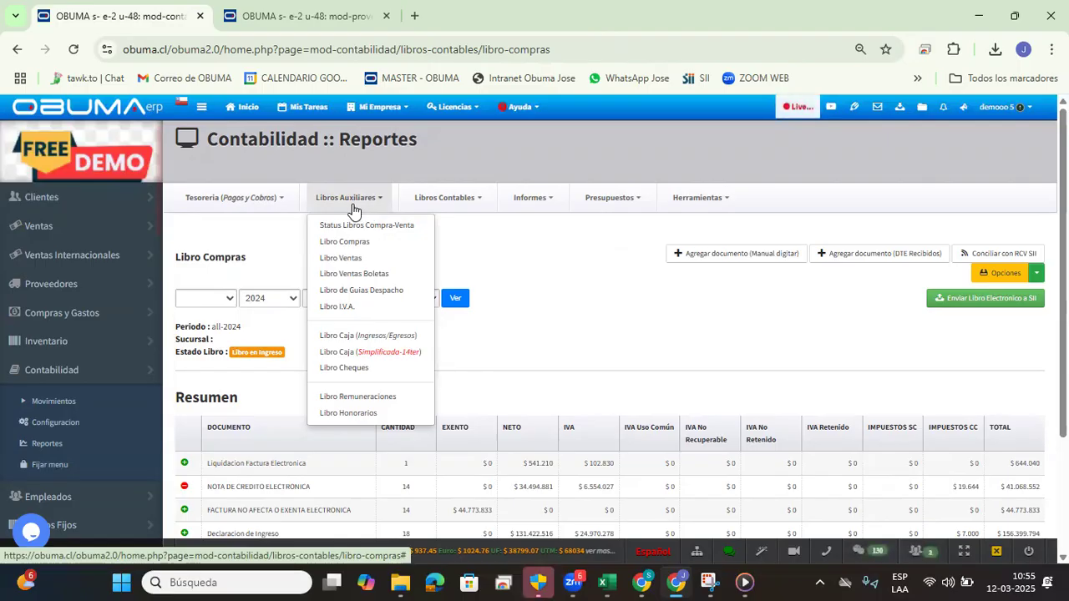
click(357, 312)
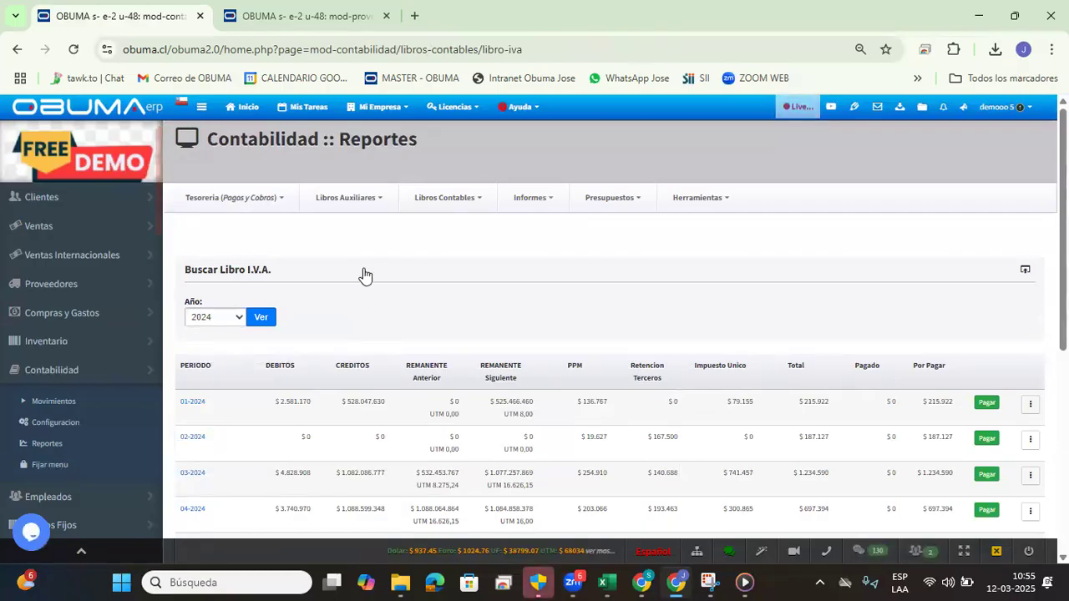
click(230, 322)
click(227, 334)
click(263, 321)
scroll(680, 226, down, 2)
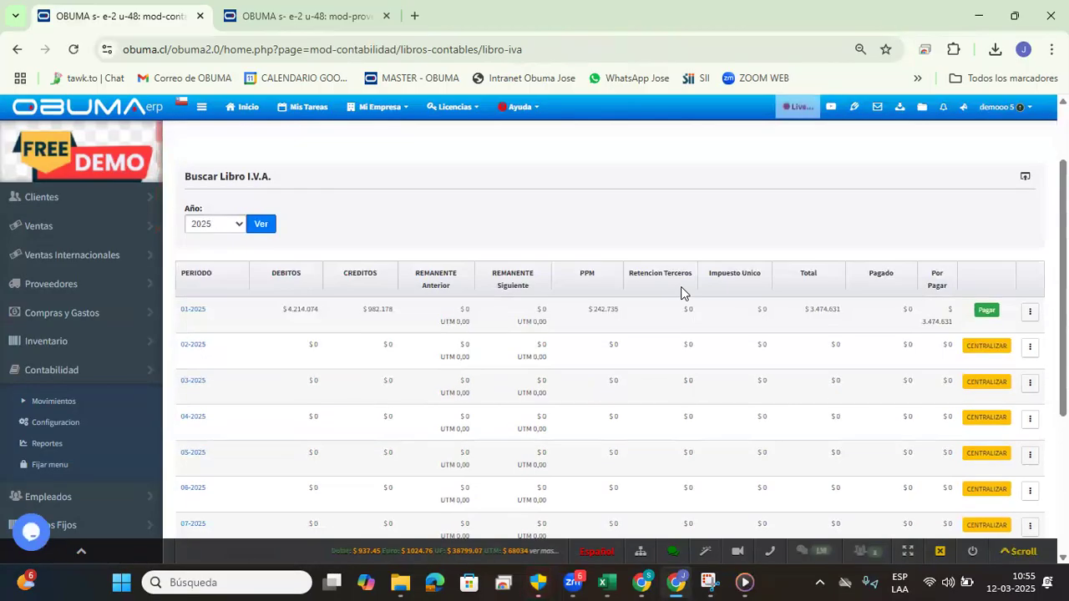
Step: Look over the 2025 VAT periods through 12-2025, then open the F29 form proposal for period 02-2025
scroll(282, 386, down, 2)
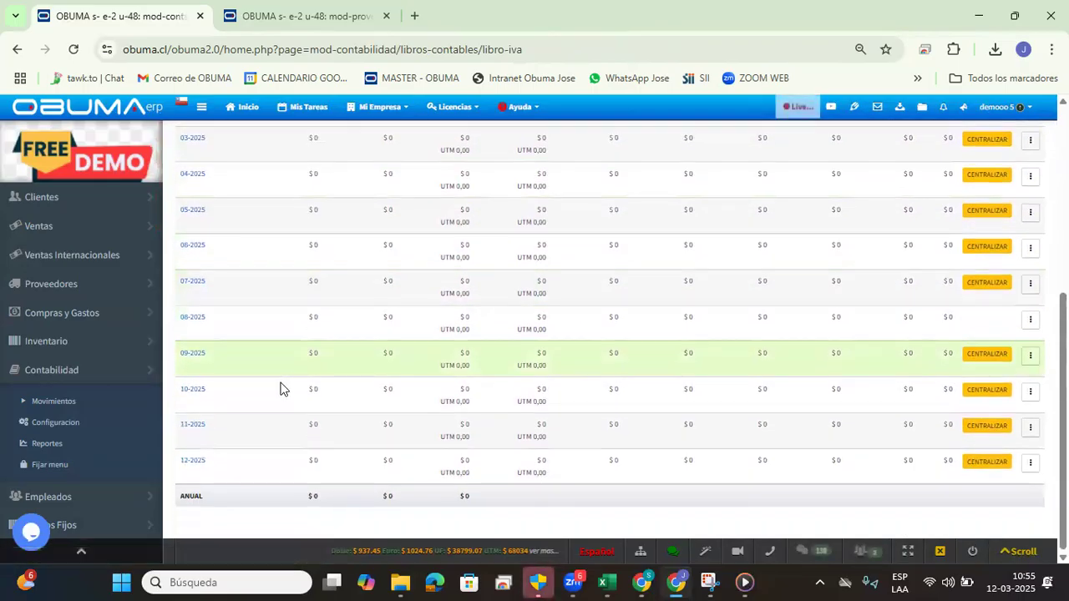
drag(200, 463, 152, 468)
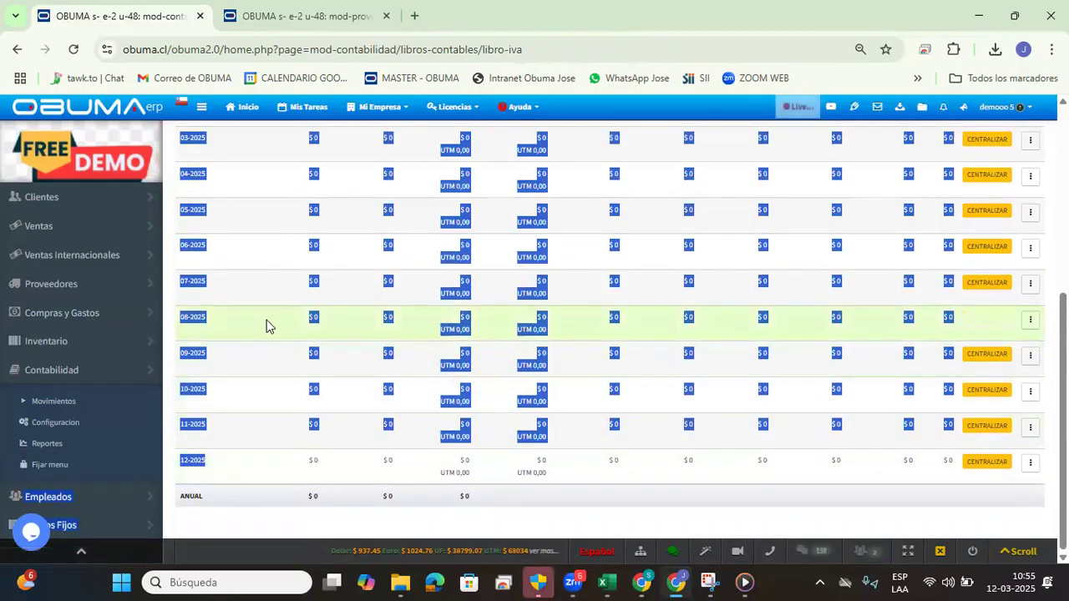
click(267, 321)
scroll(270, 322, up, 2)
scroll(250, 343, up, 1)
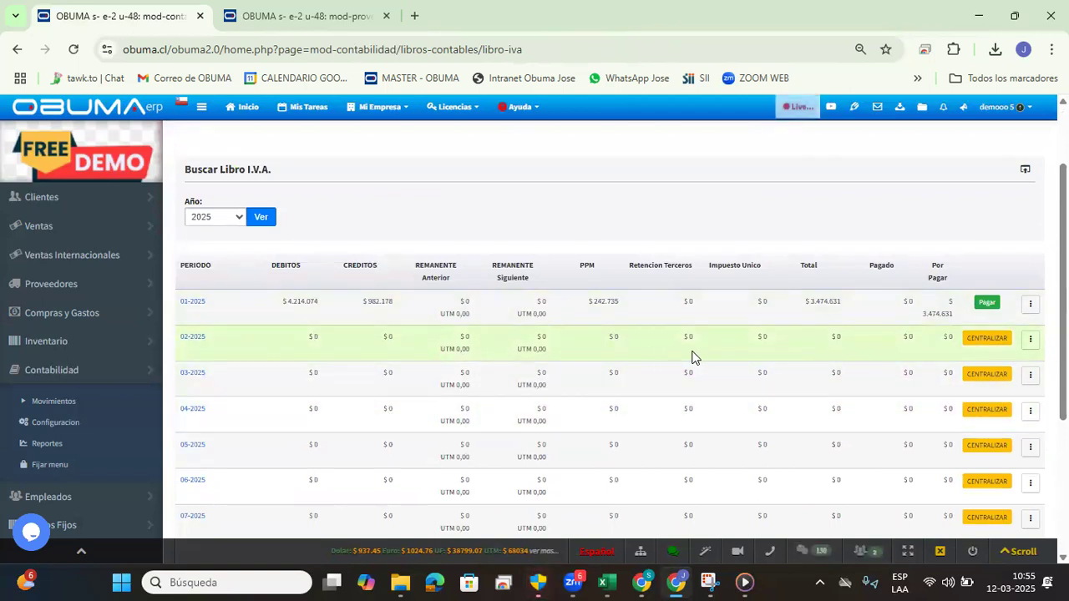
click(193, 338)
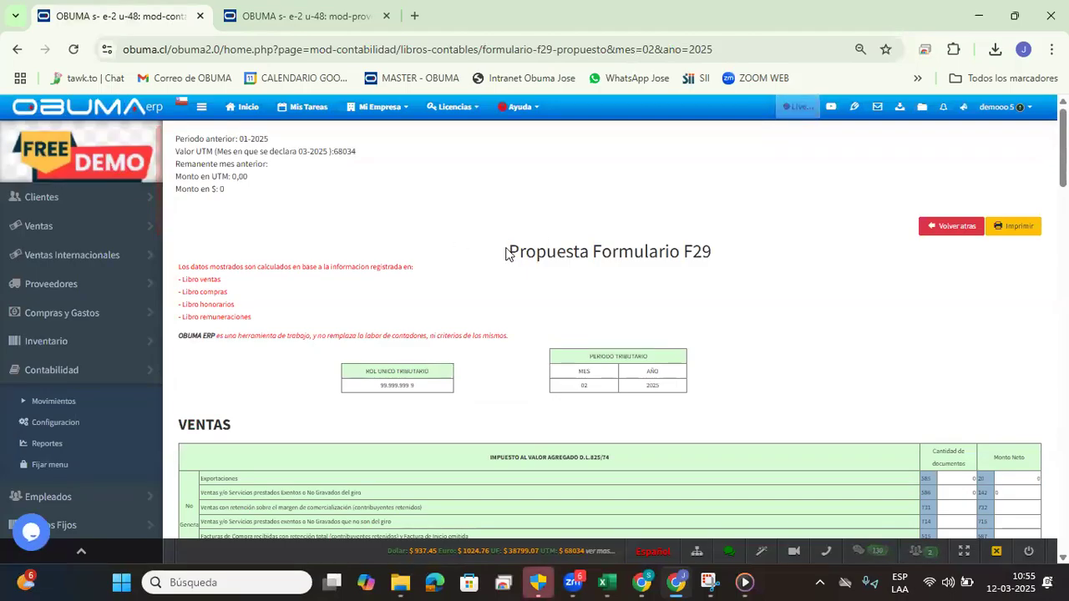
drag(507, 249, 708, 247)
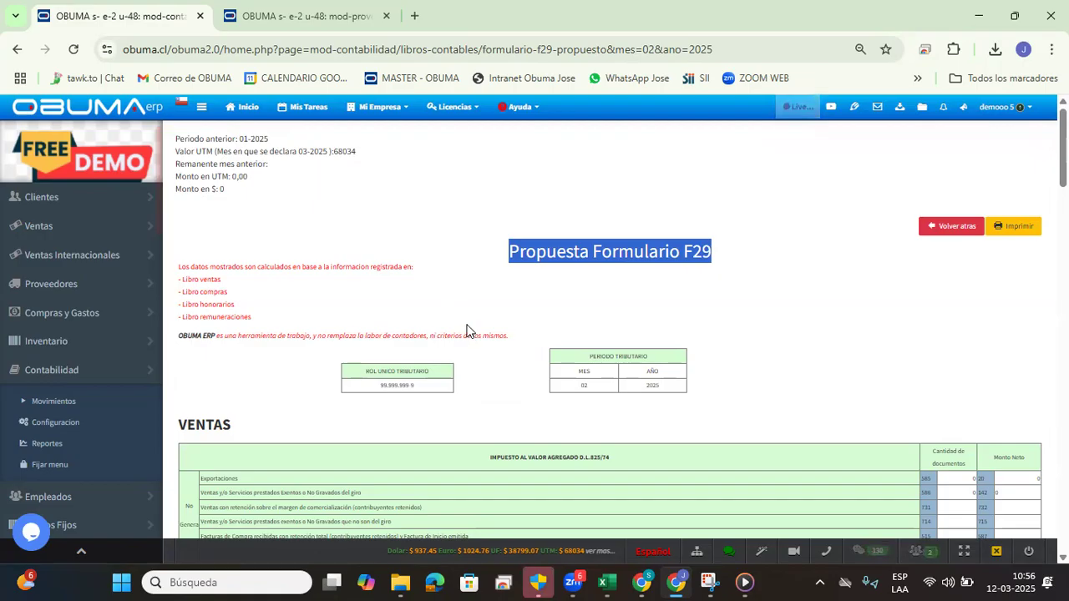
Step: Examine the Ventas section of the F29 proposal: issued invoices, boletas, debit notes, credit notes and total debits
scroll(412, 324, down, 1)
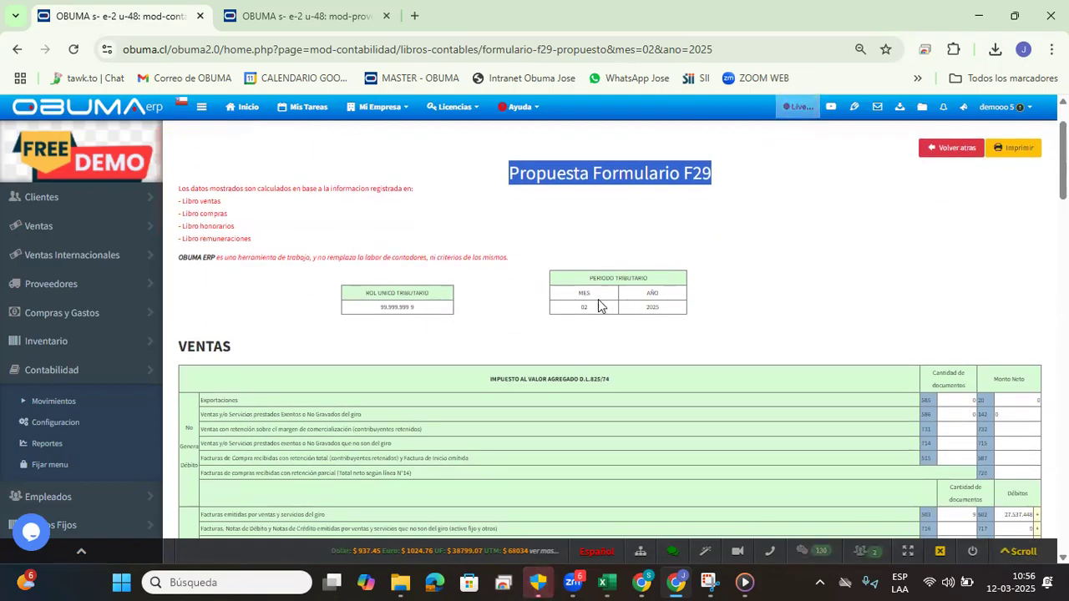
scroll(1005, 403, down, 4)
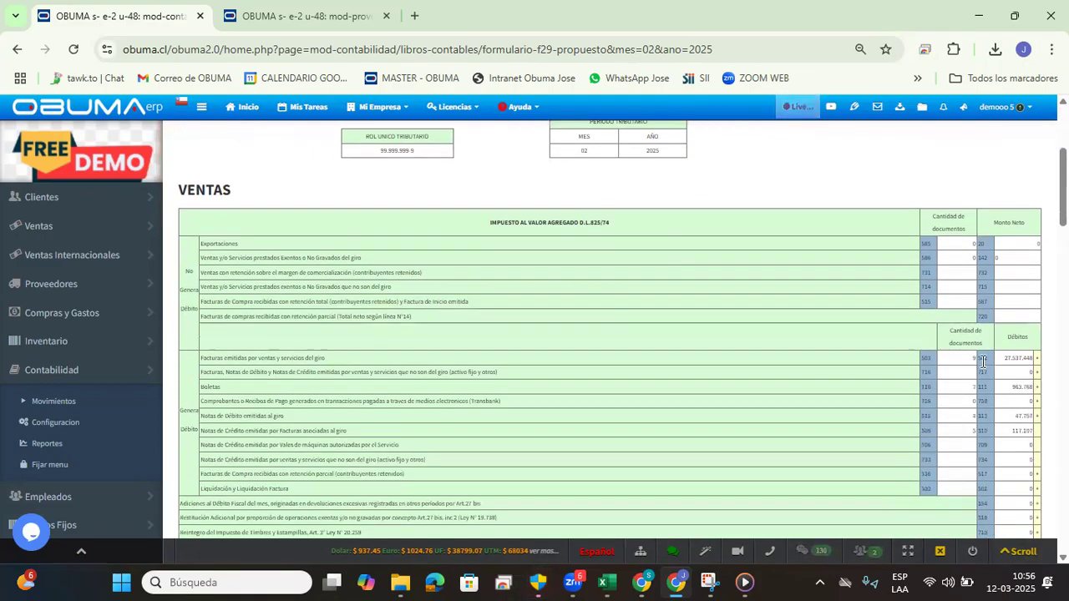
double_click(1012, 405)
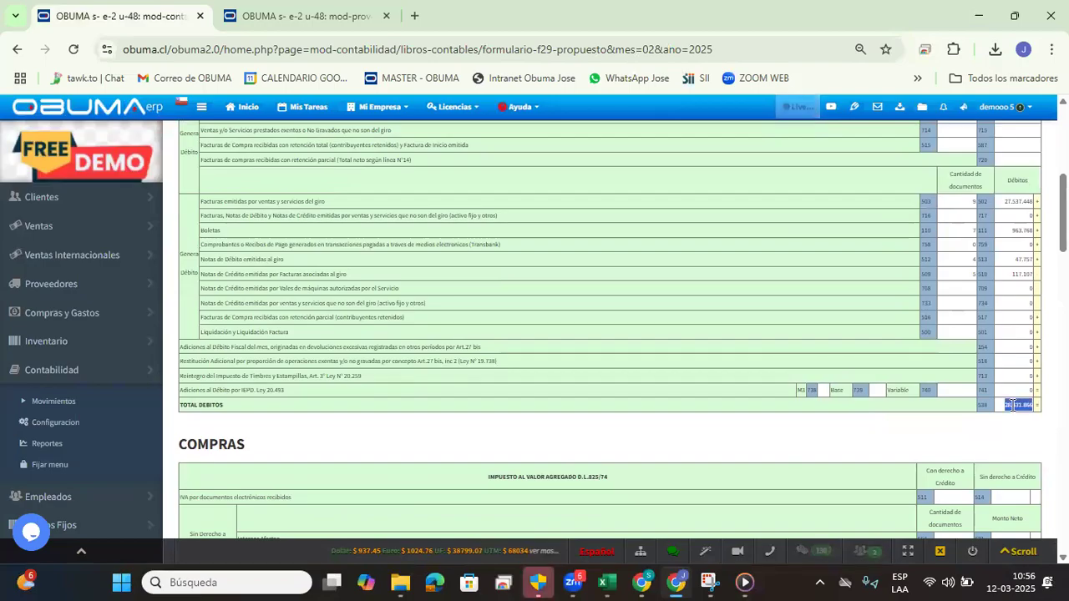
double_click(1010, 201)
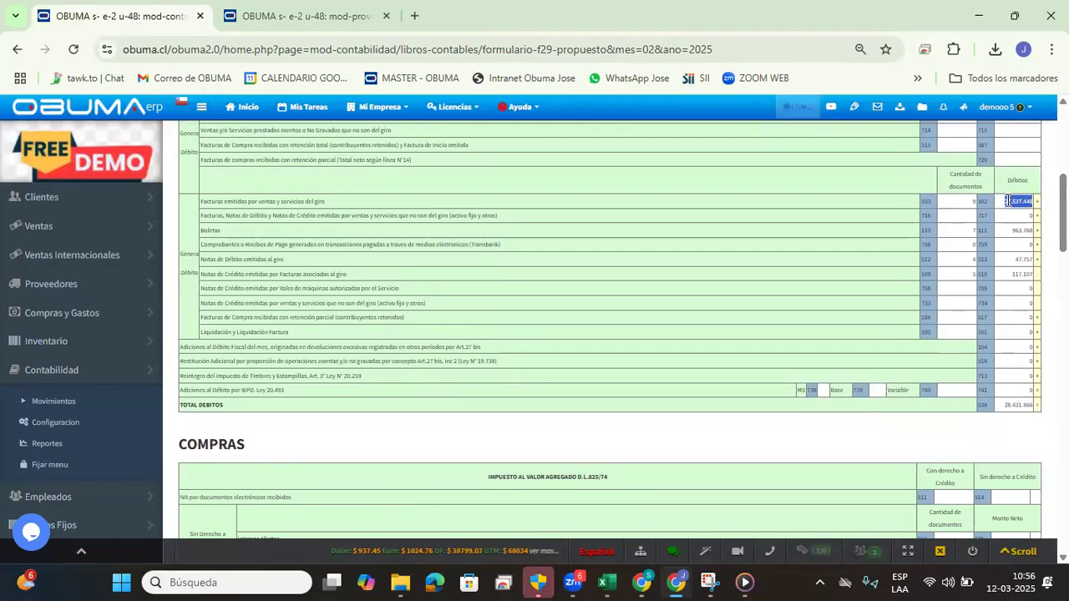
triple_click(302, 195)
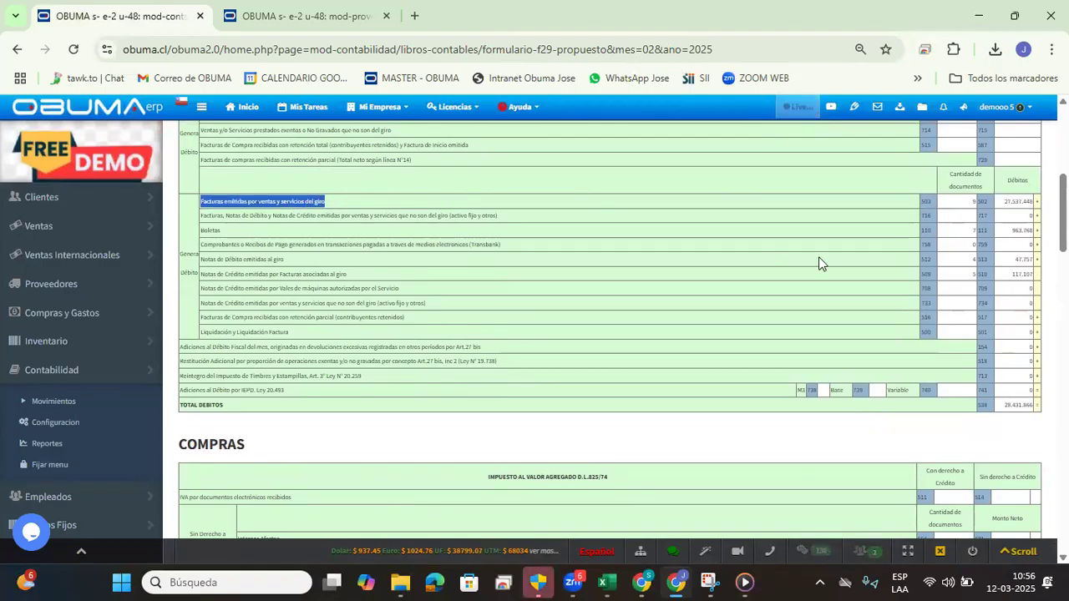
double_click(211, 231)
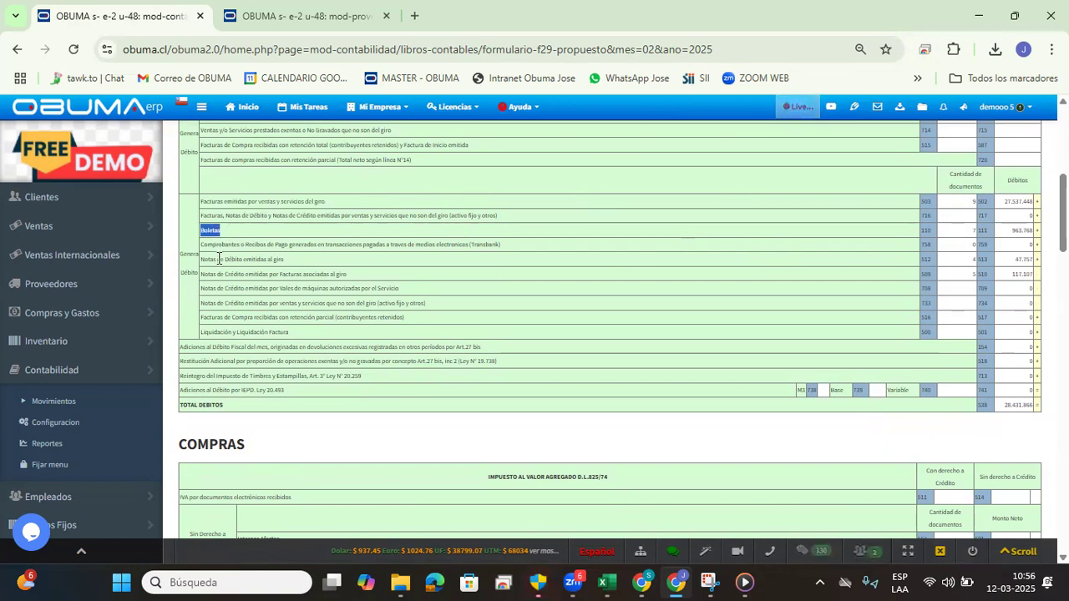
triple_click(219, 259)
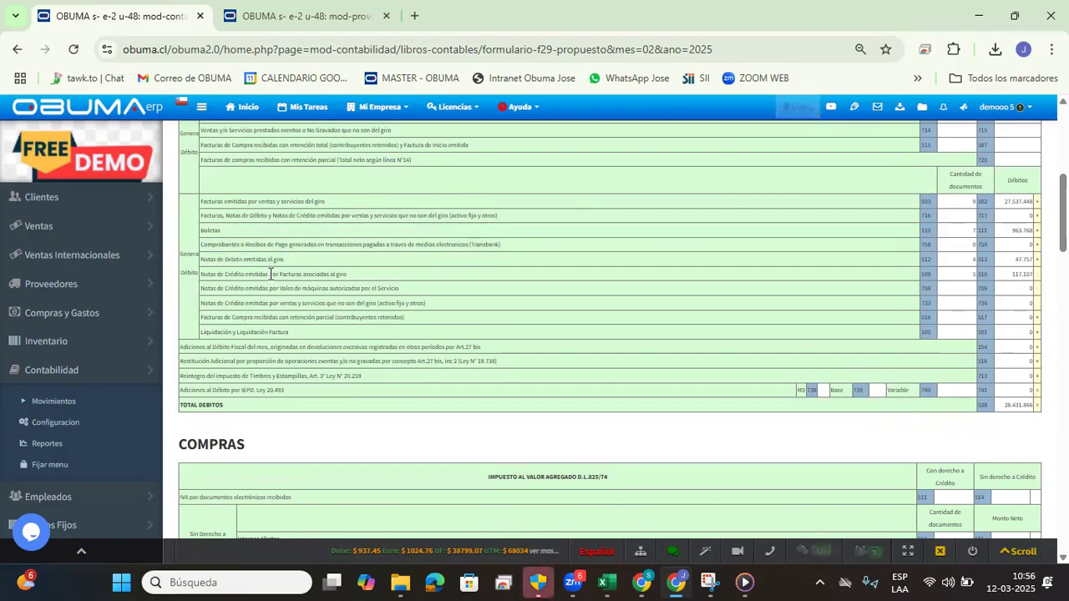
triple_click(271, 274)
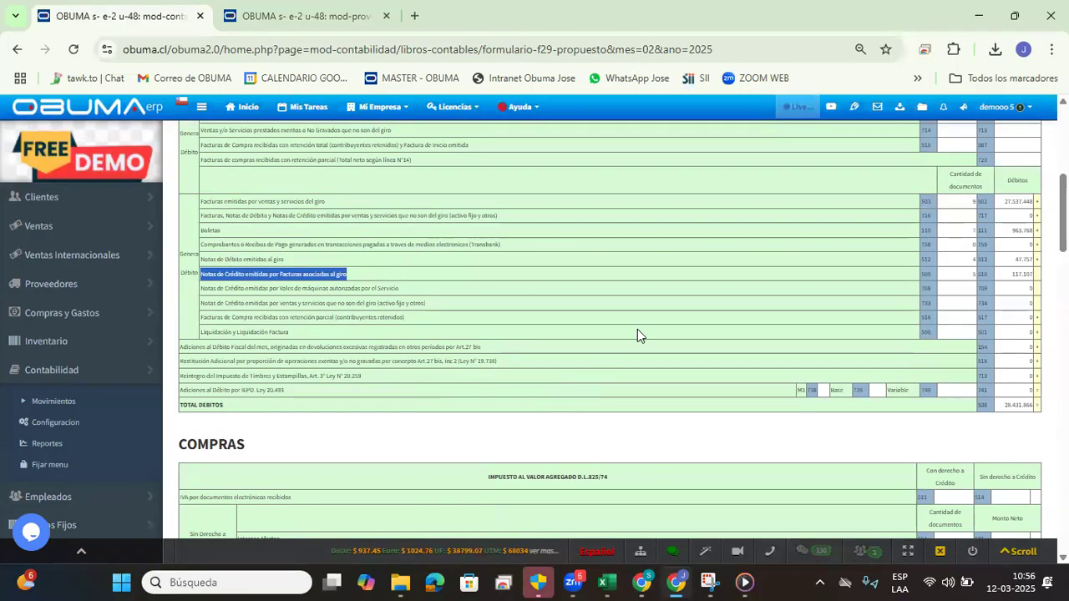
double_click(1011, 405)
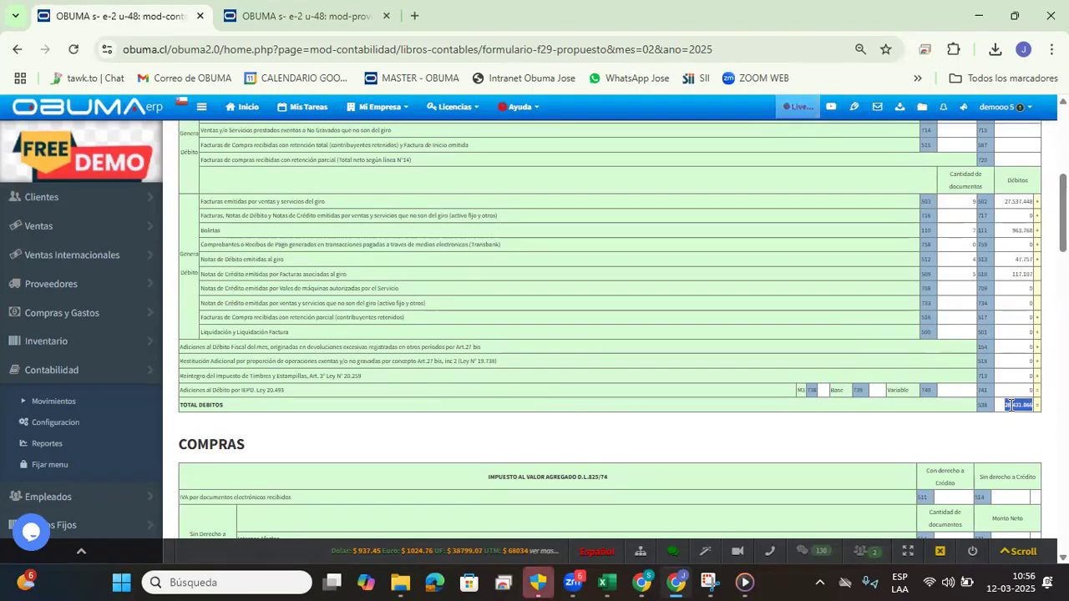
Step: Examine the Compras section of the F29 proposal, highlighting the total credits and the IVA determinado amount
scroll(673, 326, down, 2)
scroll(969, 399, down, 5)
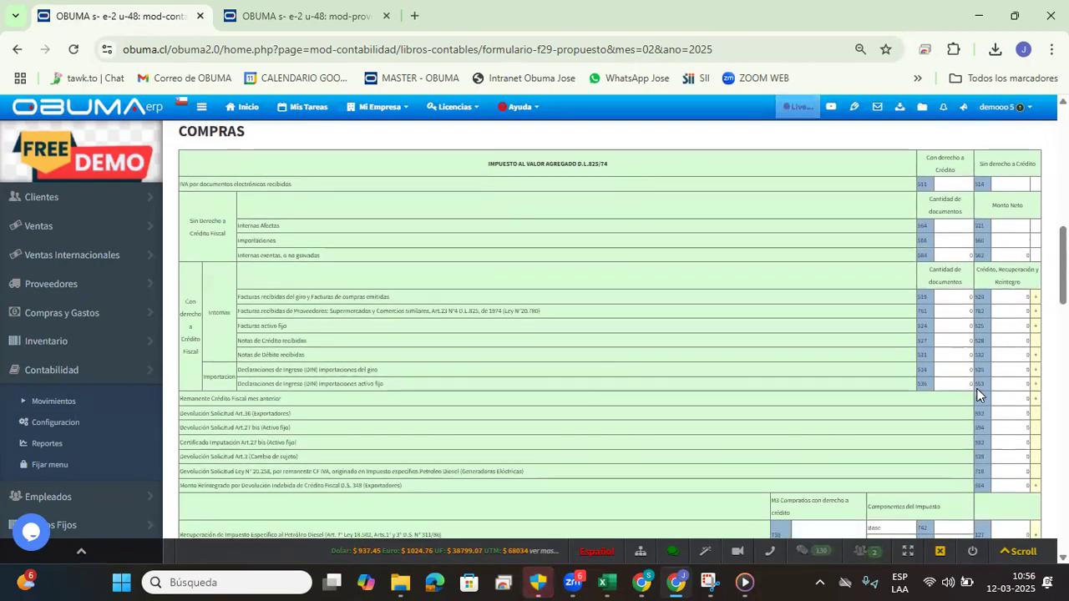
double_click(1022, 408)
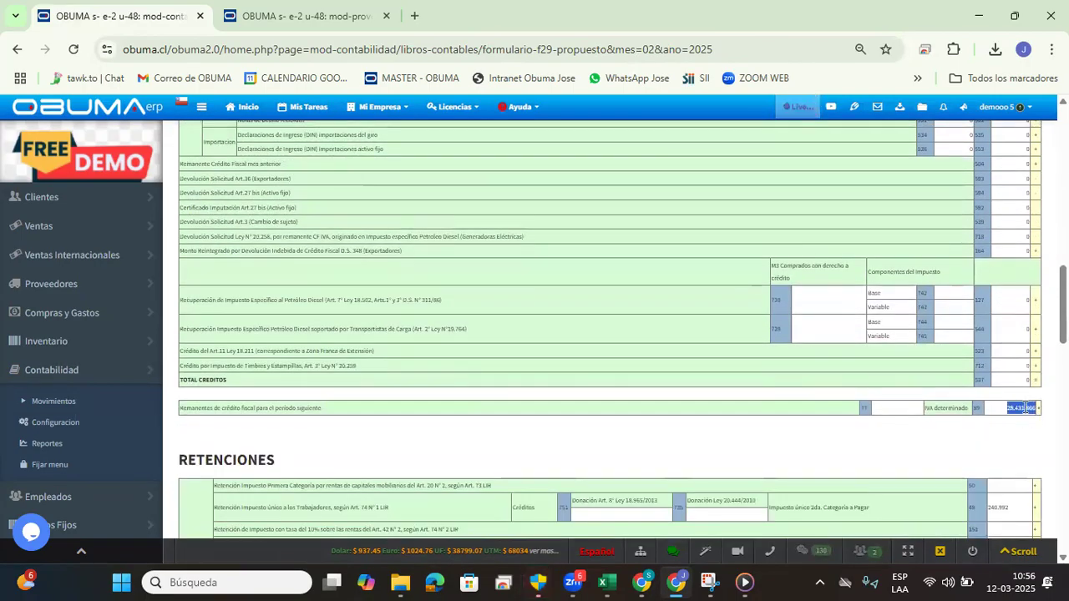
click(1011, 383)
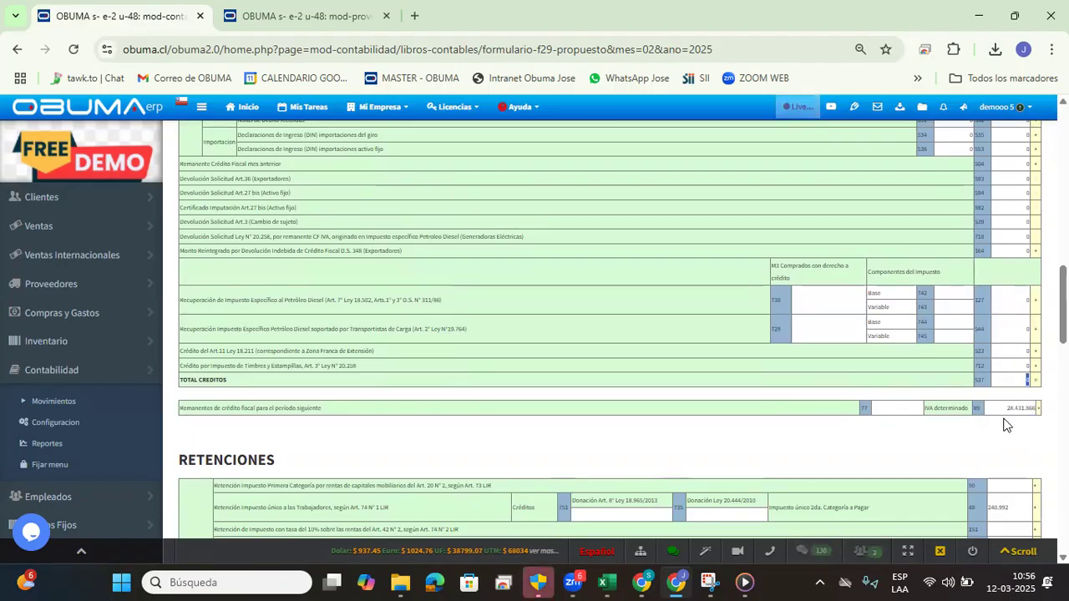
double_click(1018, 409)
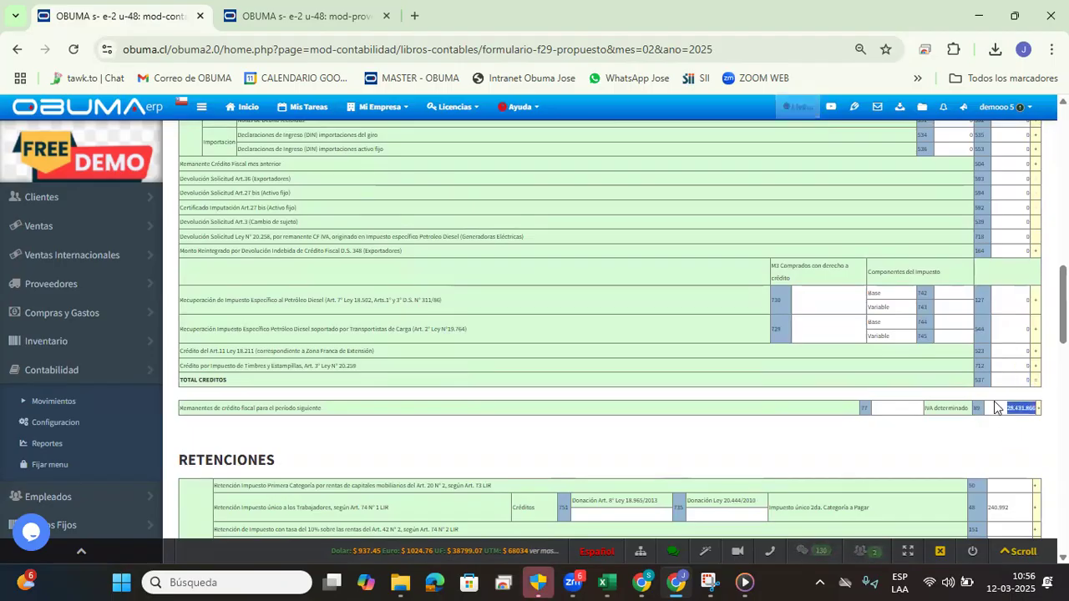
Step: Check the PPM taxable base, rate and net amount under Retenciones, then the total payable within the legal term
scroll(878, 393, down, 3)
double_click(645, 396)
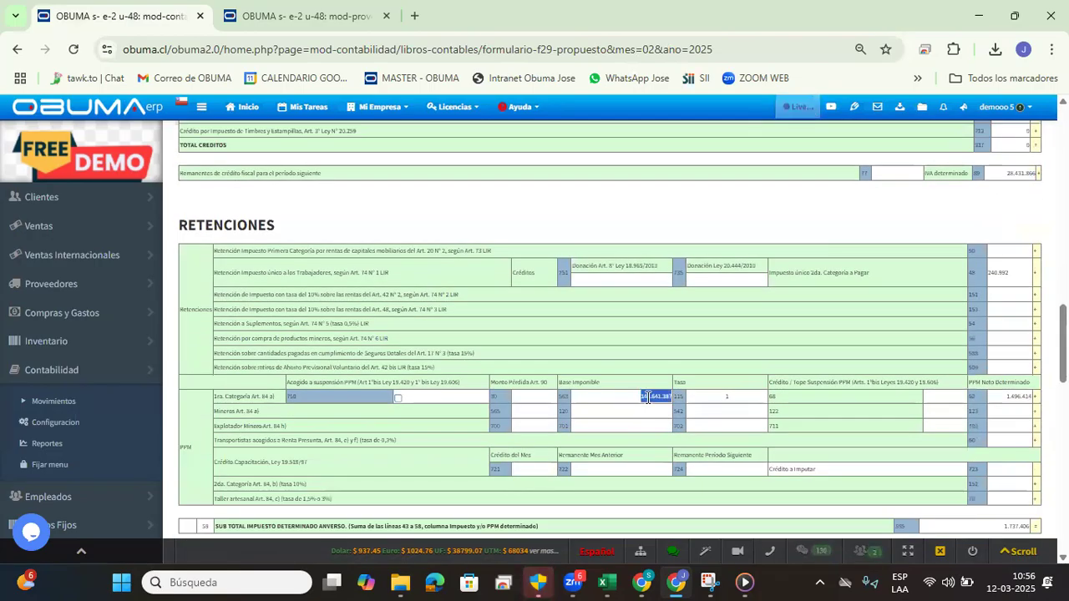
double_click(723, 402)
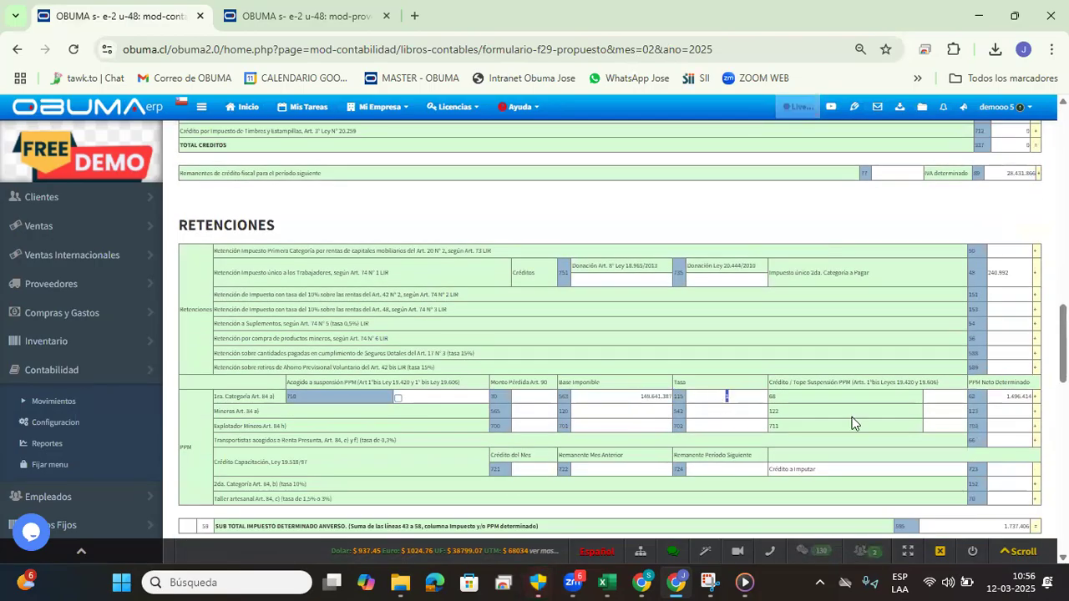
scroll(966, 383, down, 10)
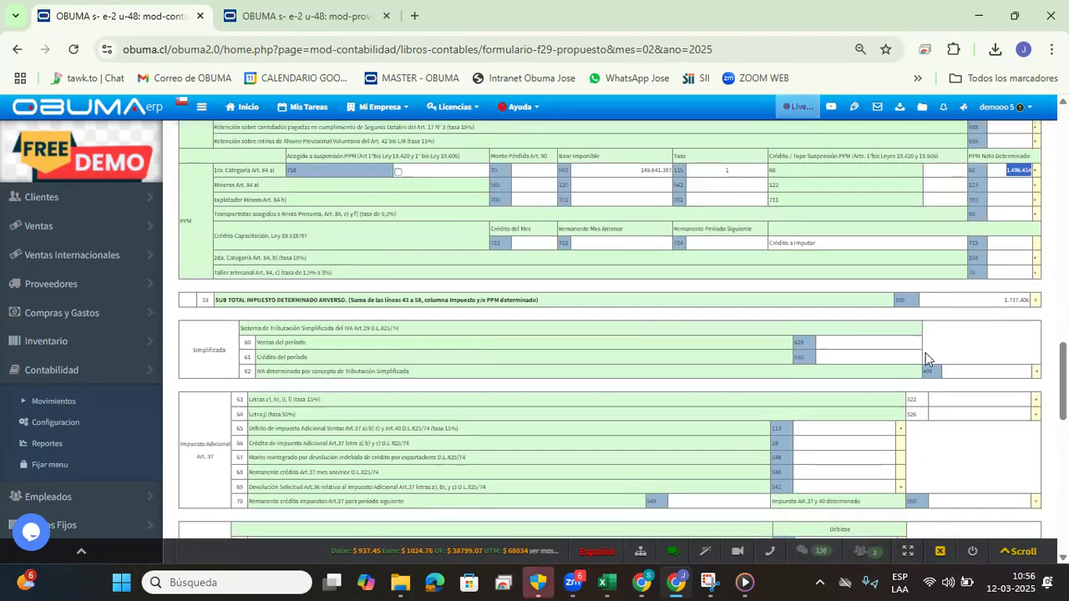
scroll(1001, 351, down, 2)
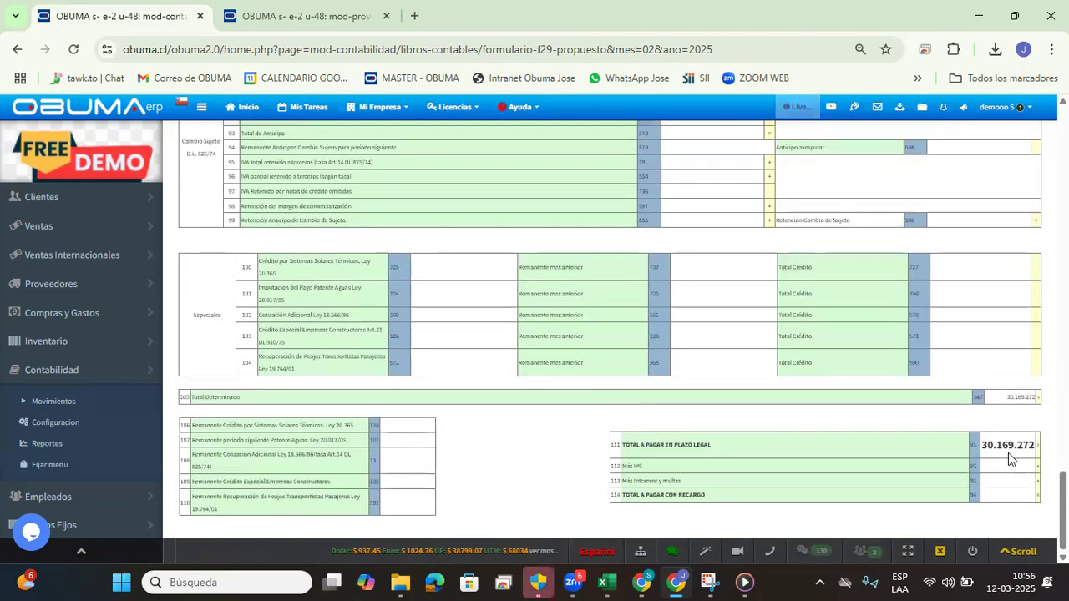
double_click(1012, 445)
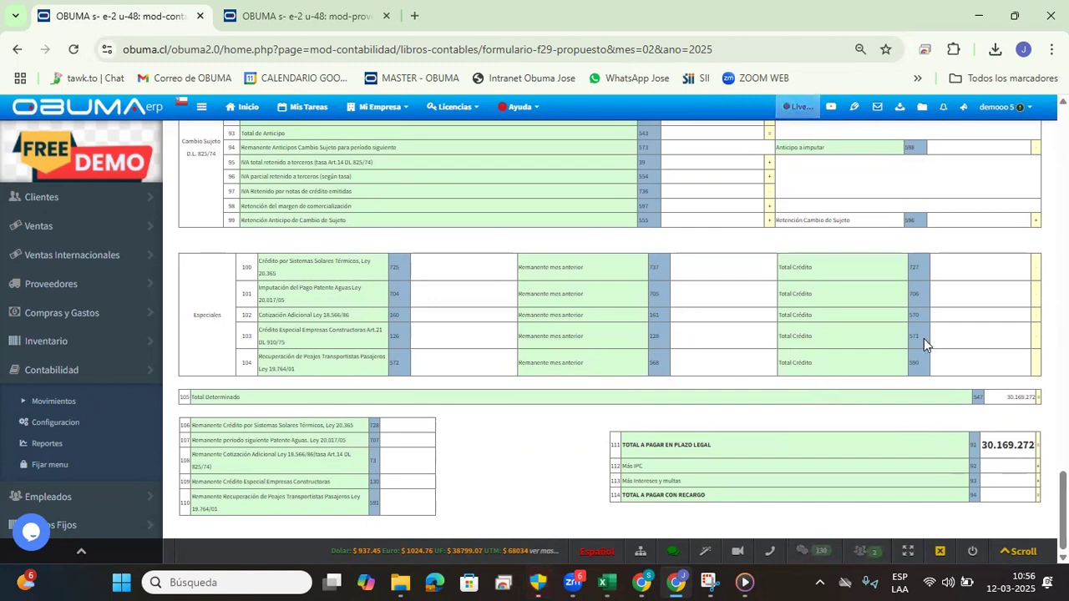
Step: Look through the whole F29 proposal again, from its header to the final payment totals
scroll(924, 338, up, 5)
scroll(810, 339, up, 15)
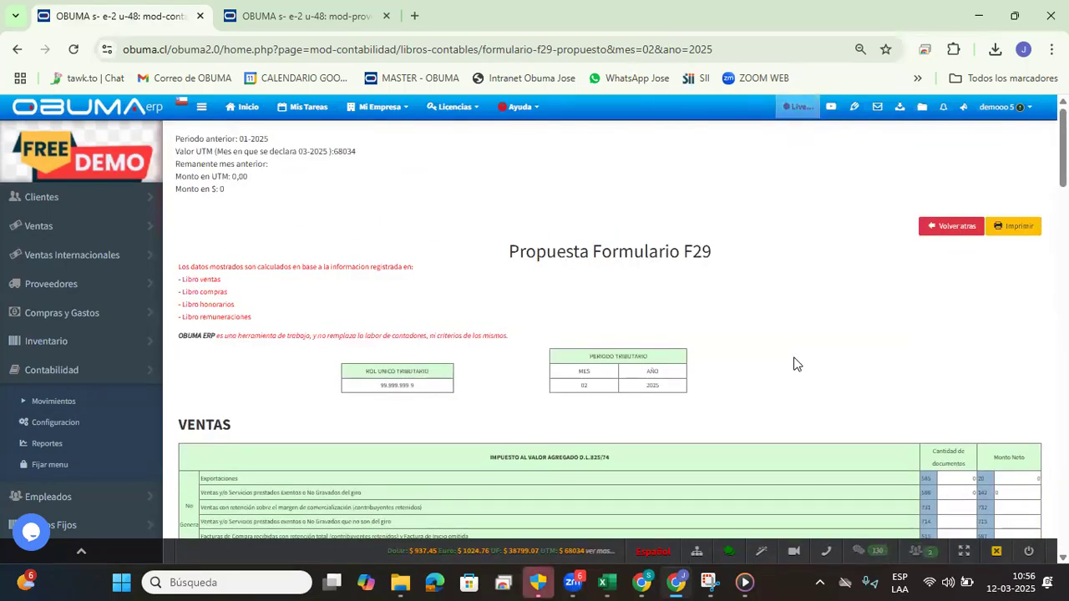
scroll(797, 320, down, 15)
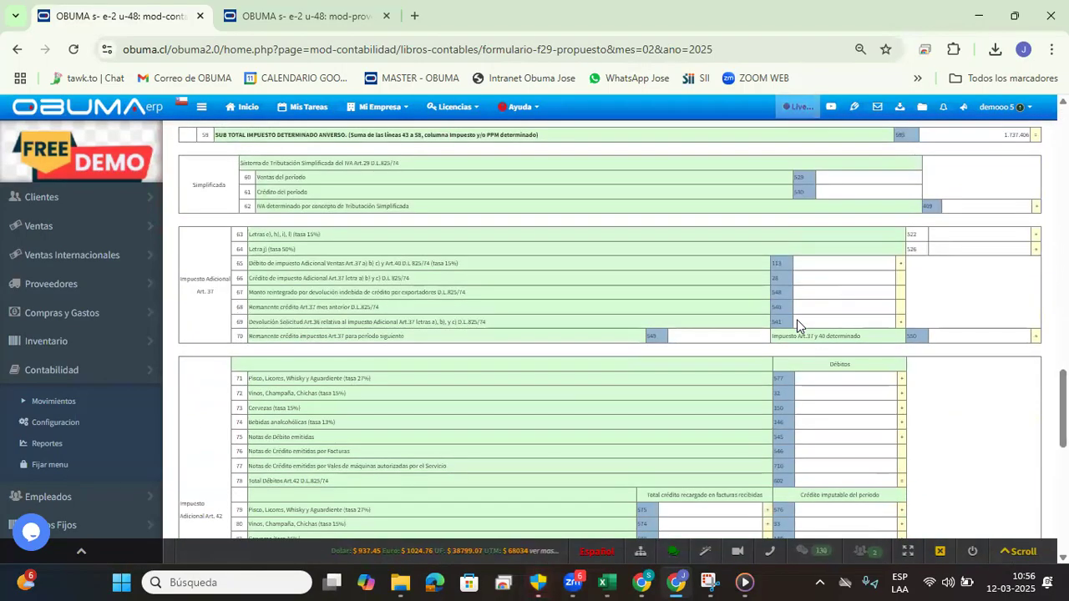
scroll(612, 440, down, 3)
scroll(612, 440, down, 5)
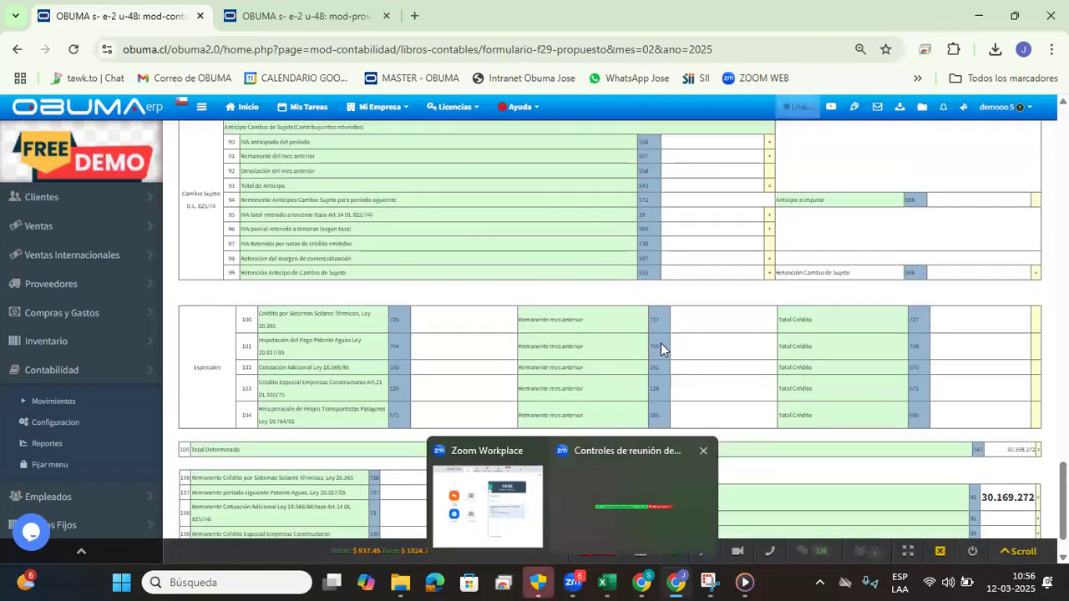
Step: Highlight the note at the start of the F29 proposal about the ERP not replacing the work of accountants
scroll(373, 301, up, 20)
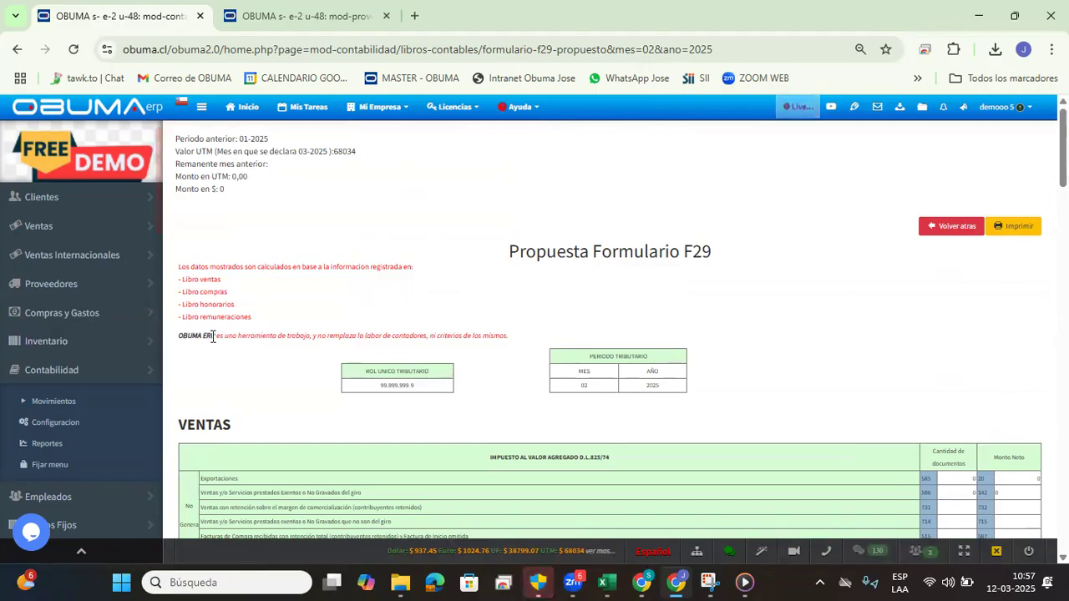
drag(229, 338, 304, 349)
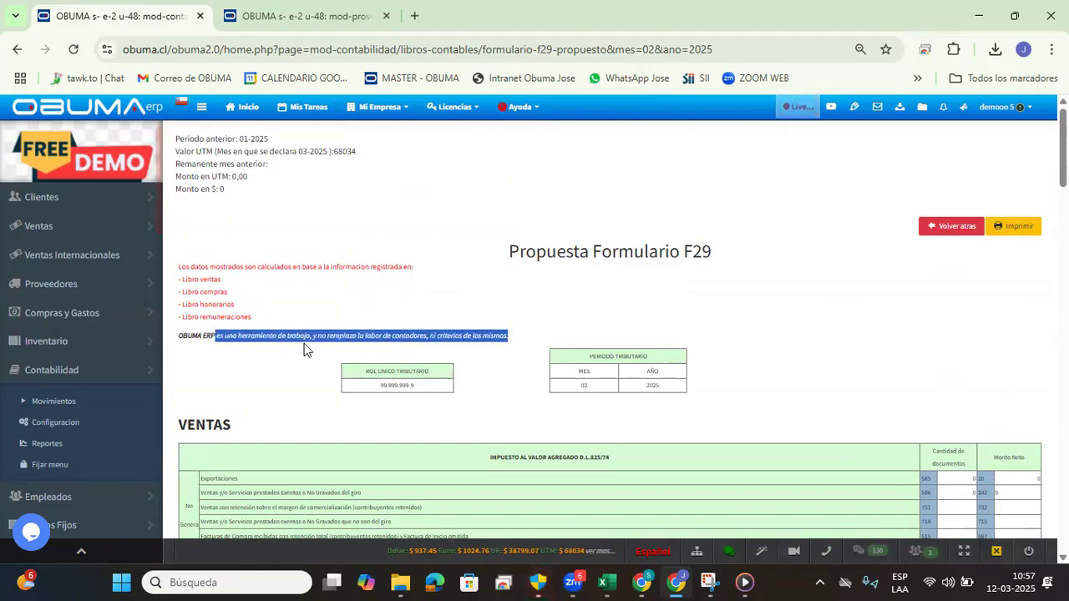
drag(410, 349, 494, 347)
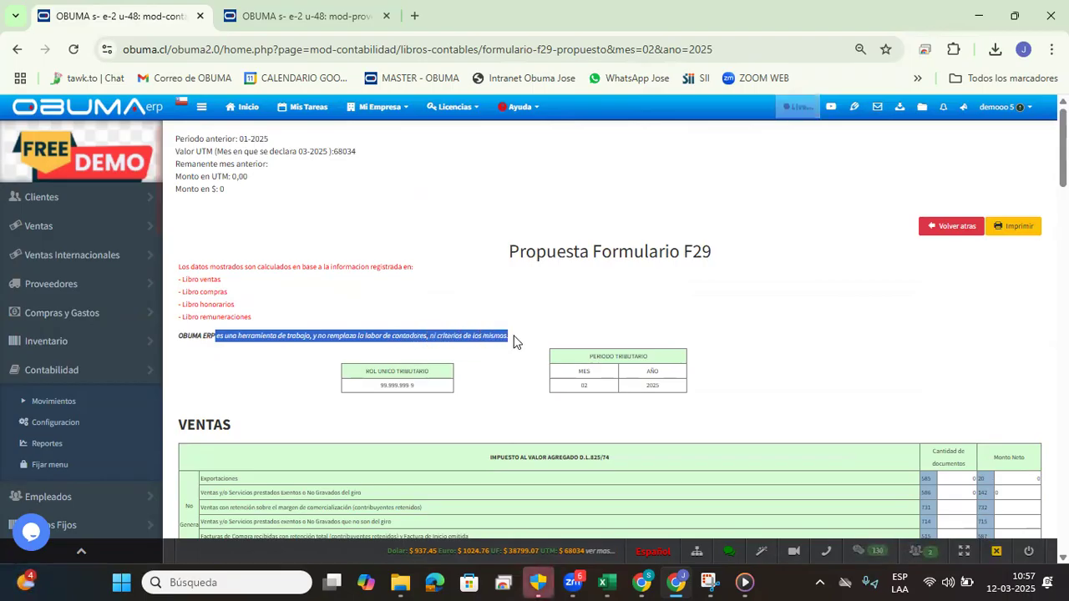
triple_click(491, 334)
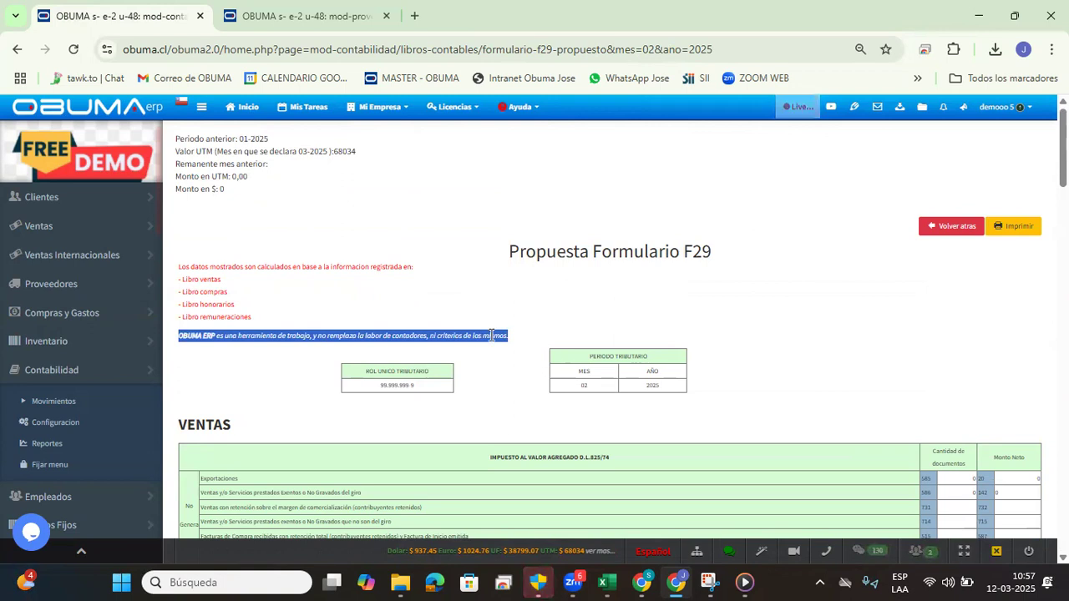
click(491, 335)
triple_click(489, 336)
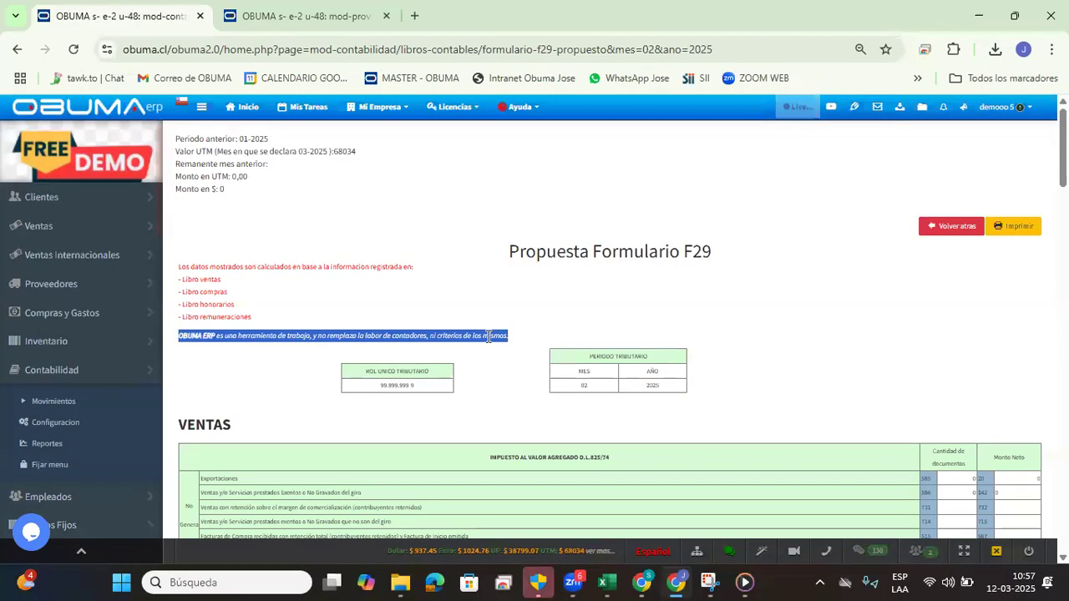
Step: Go back to the Libro I.V.A., centralize period 02-2025, and return to the list of periods
click(960, 235)
double_click(237, 438)
click(587, 445)
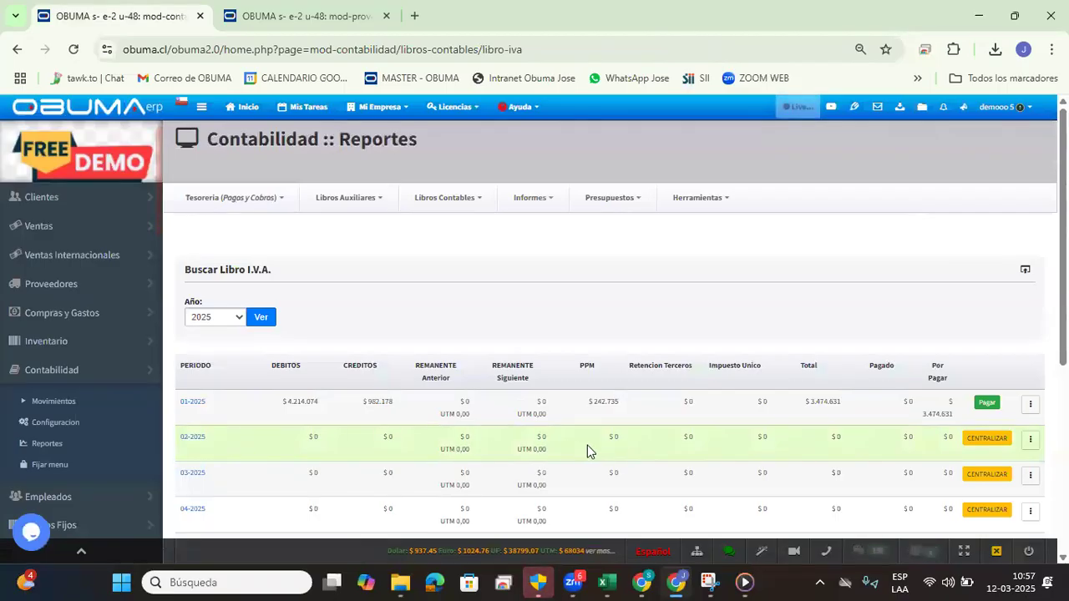
click(983, 442)
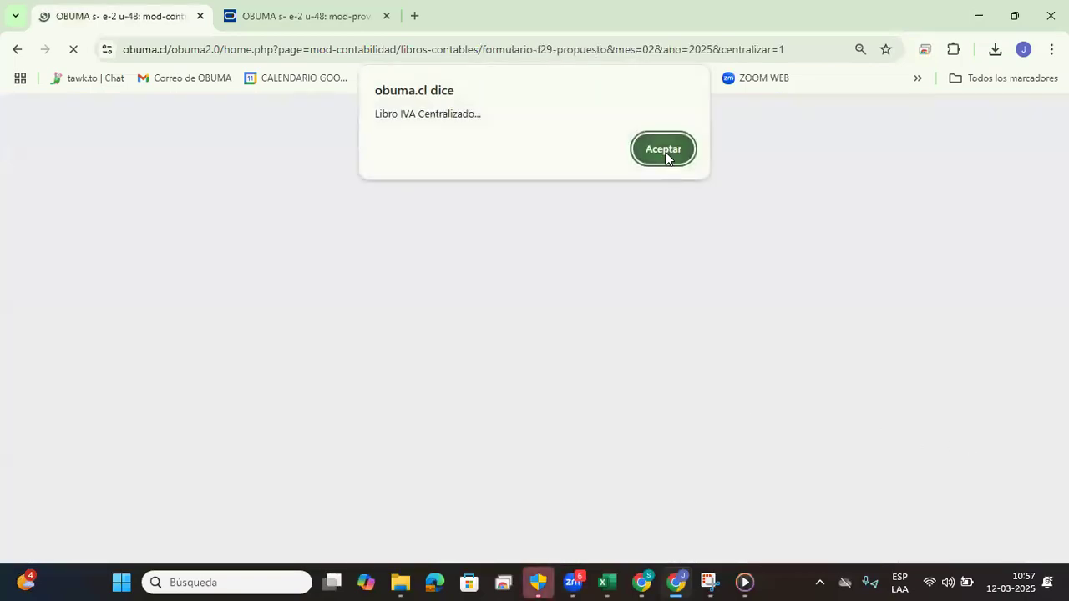
click(663, 151)
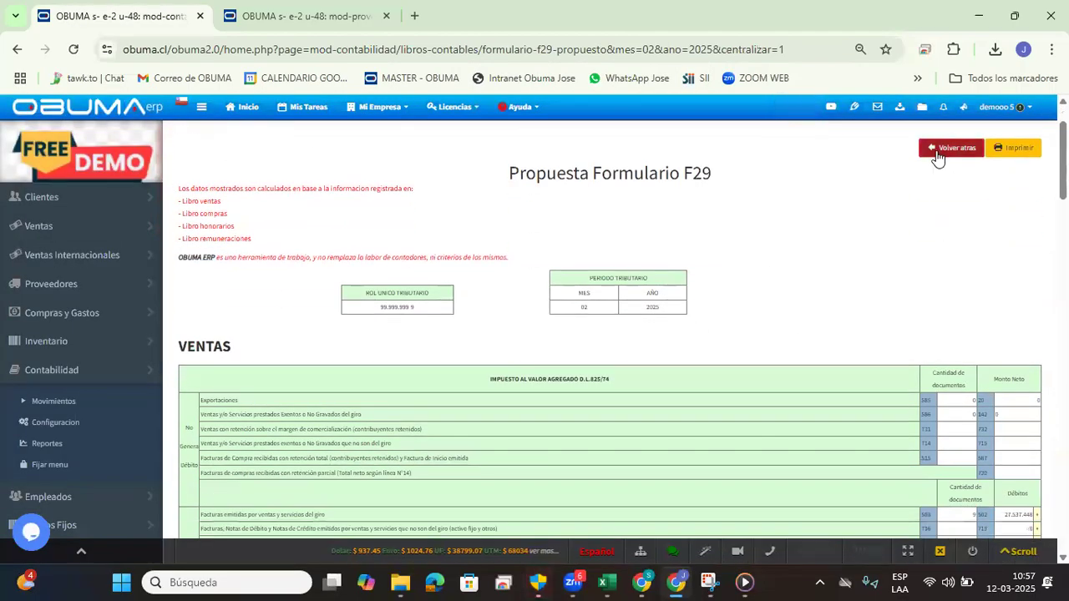
click(939, 150)
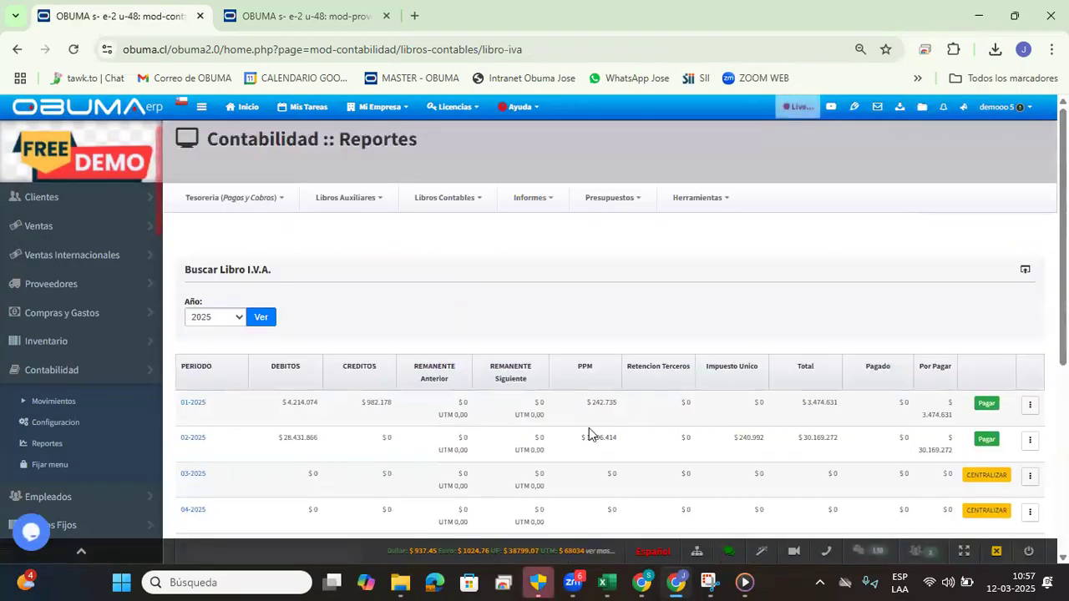
Step: Highlight the amounts in the 02-2025 row of the Libro I.V.A., including the remanente, PPM and total figures
drag(258, 441, 888, 440)
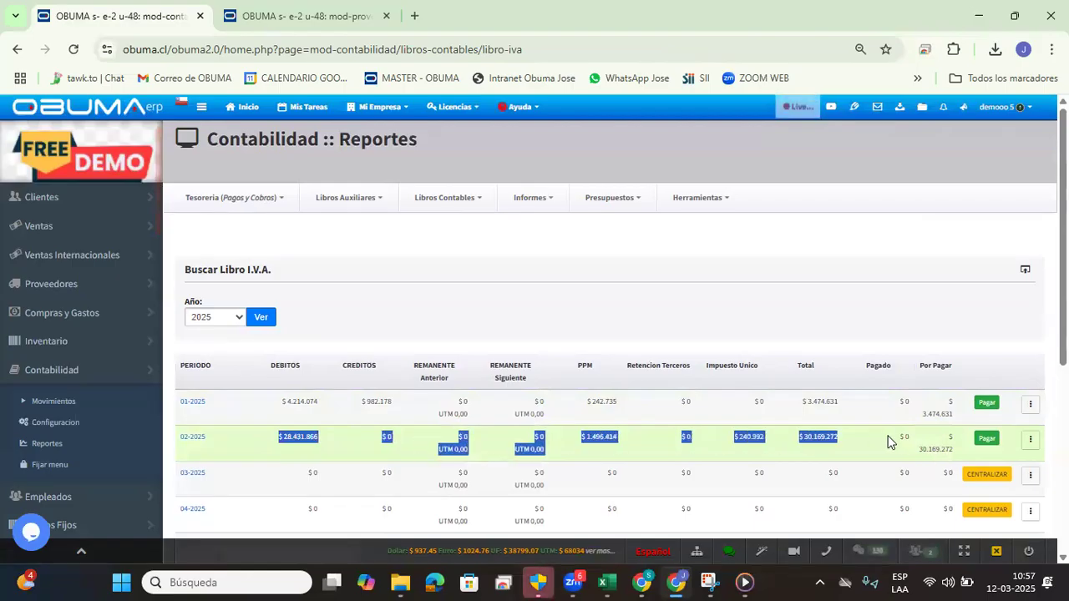
drag(436, 450, 548, 438)
click(592, 437)
double_click(591, 437)
drag(817, 437, 822, 437)
Step: View the accounting entry for period 02-2025, read through its debit and credit lines, and close it
click(1029, 443)
scroll(1028, 450, down, 2)
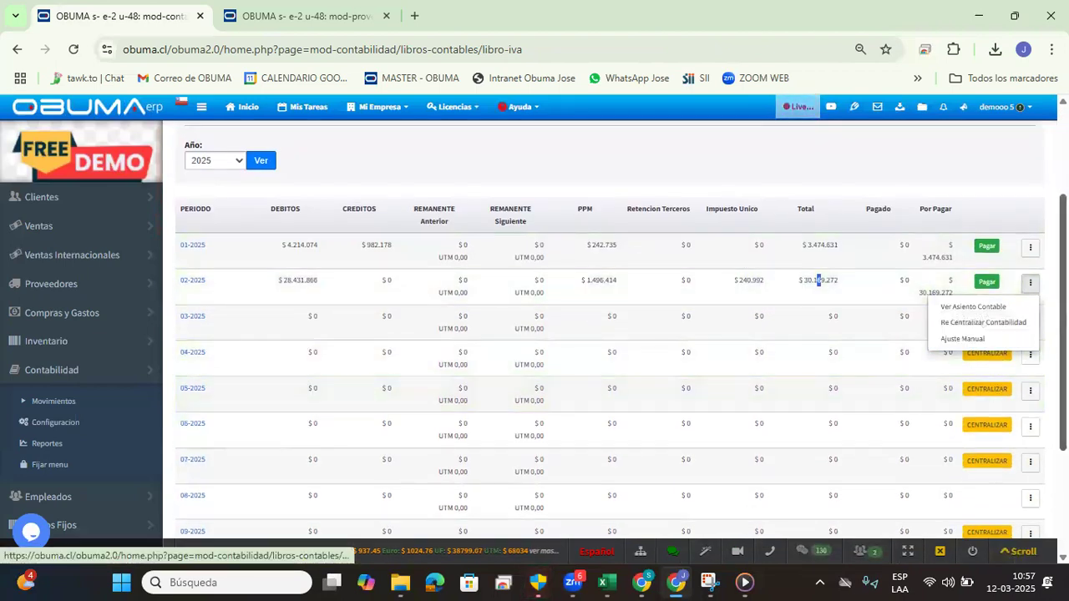
click(1017, 310)
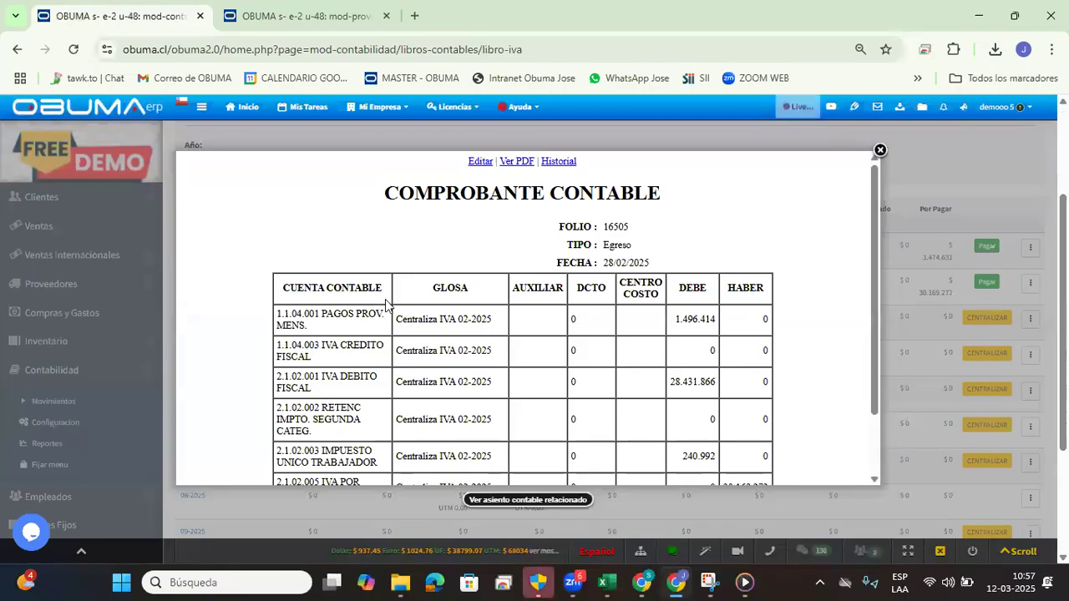
scroll(424, 306, down, 2)
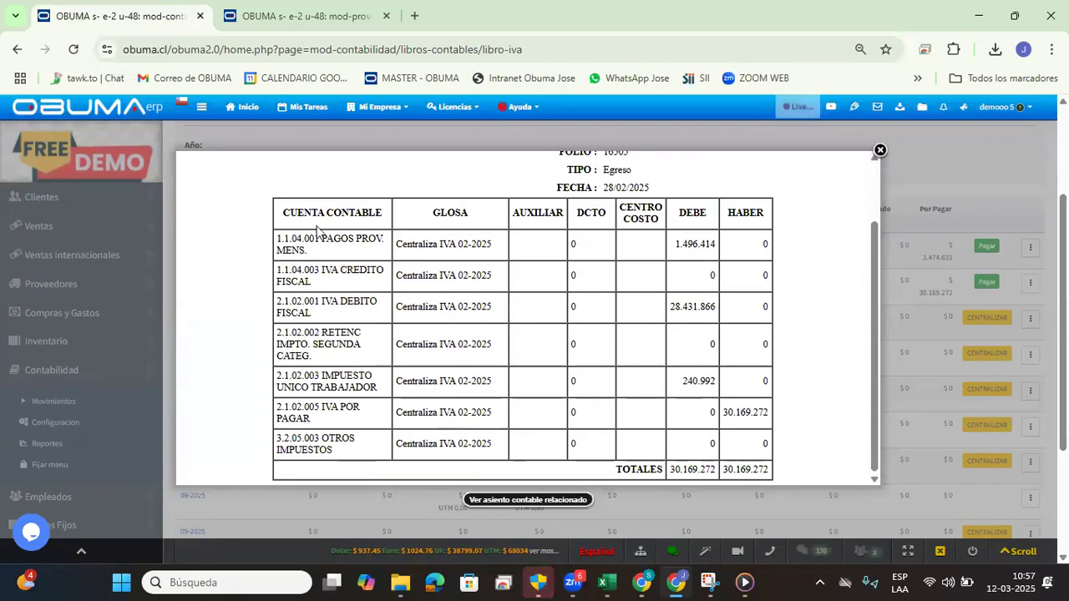
scroll(515, 305, up, 2)
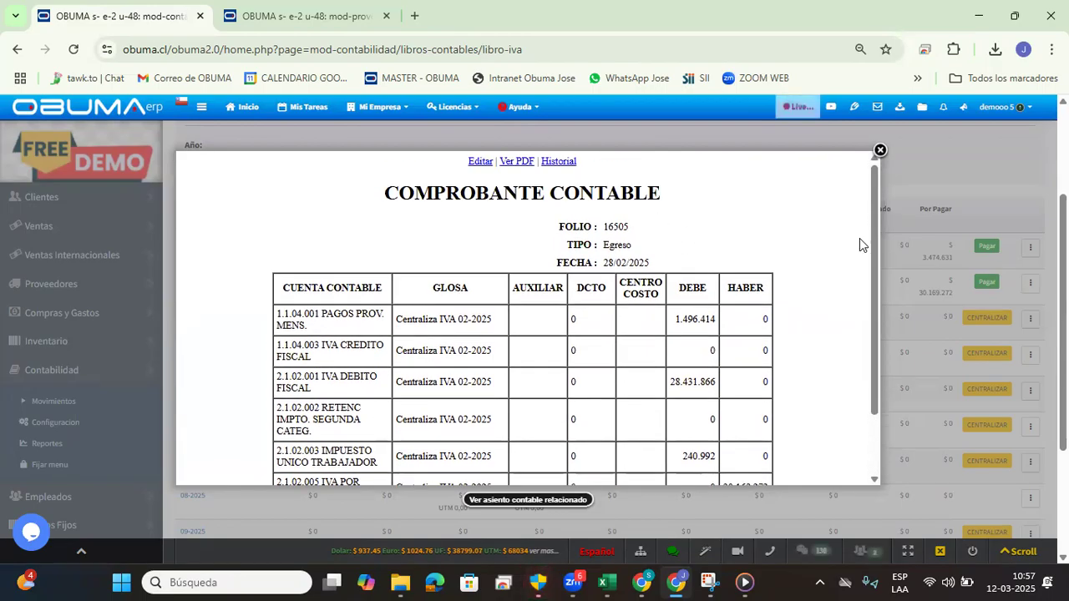
click(879, 152)
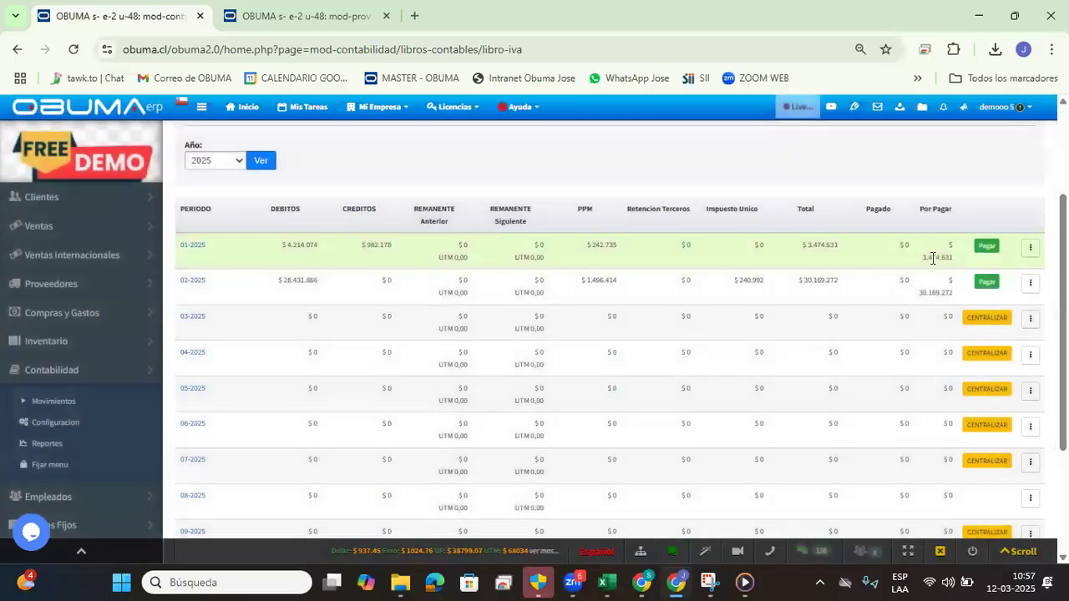
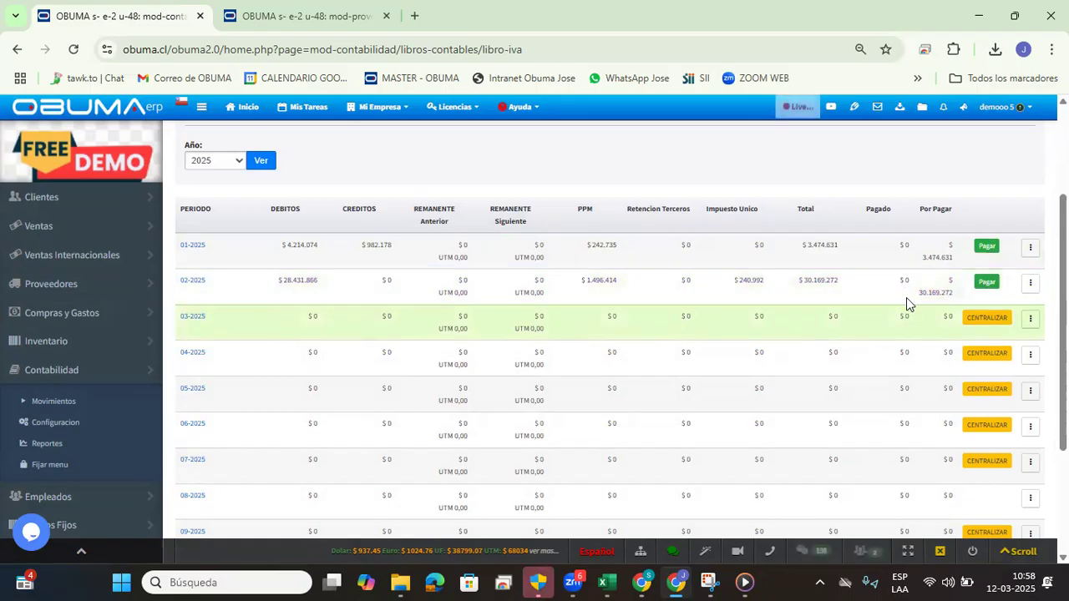
Step: Open the Libro Cheques and look over the received cheques, their status summary and search filters
scroll(765, 331, down, 3)
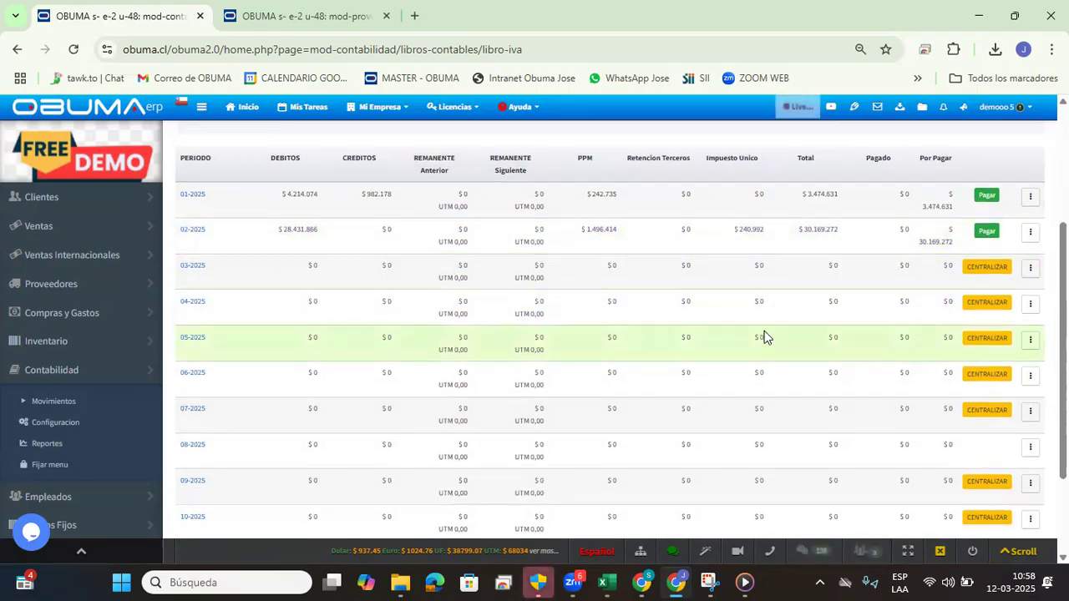
scroll(611, 492, up, 5)
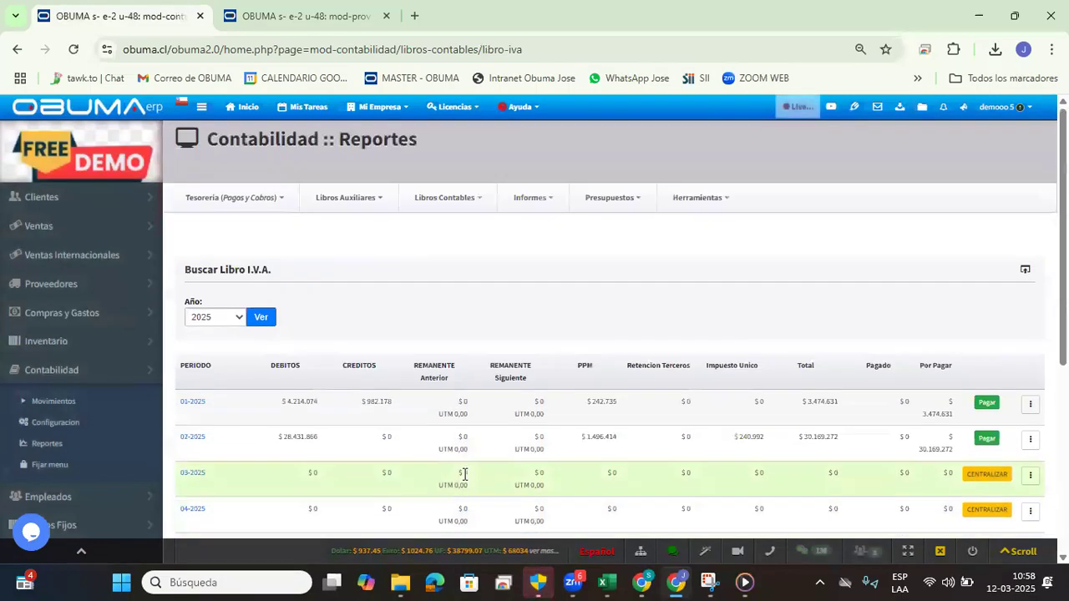
click(360, 209)
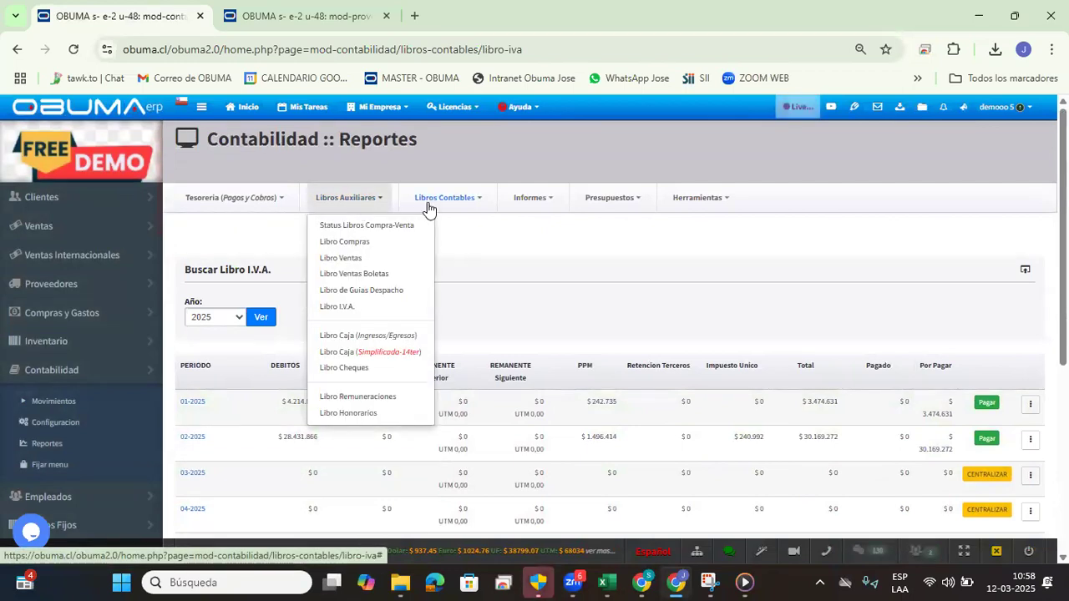
click(383, 372)
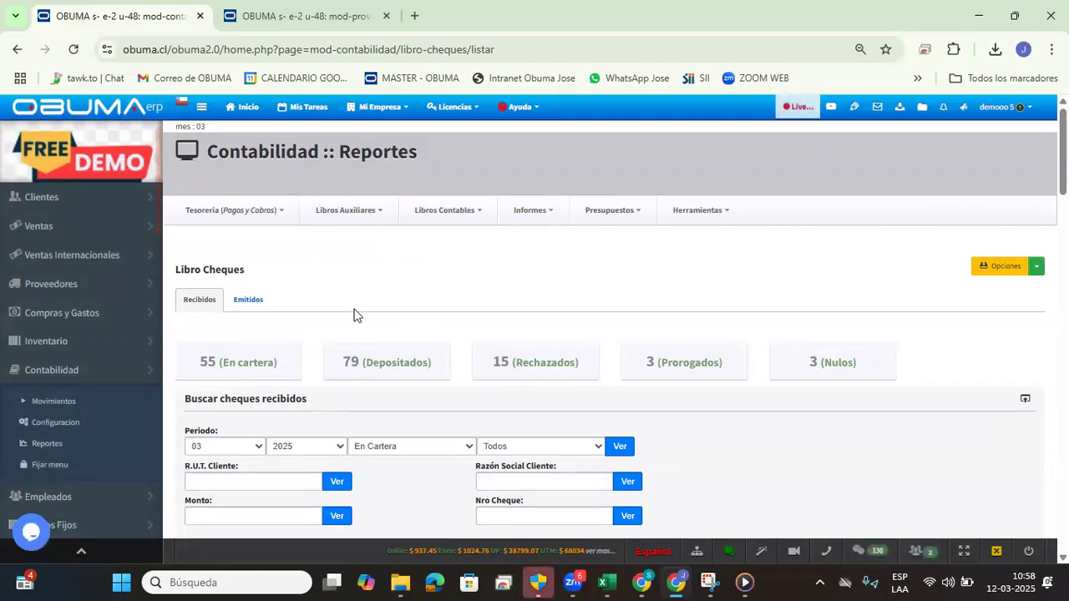
scroll(377, 303, down, 4)
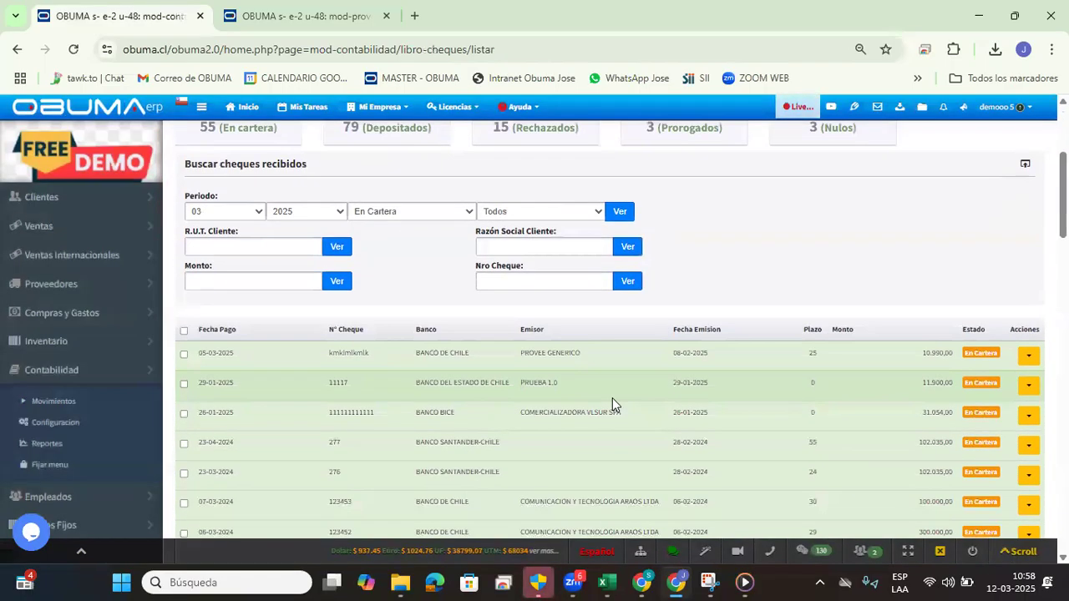
scroll(324, 322, up, 4)
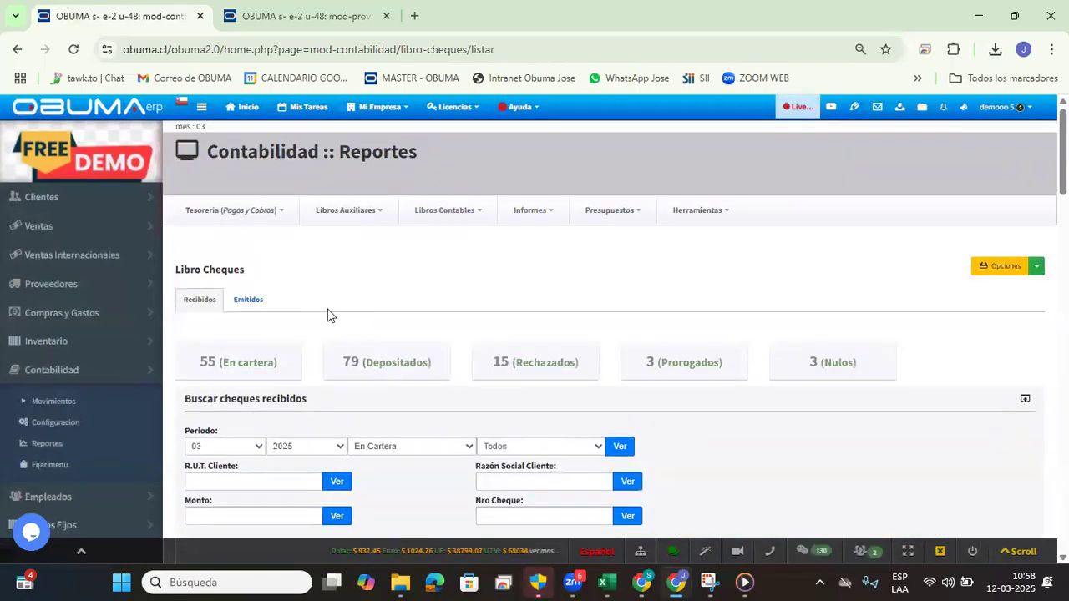
scroll(523, 339, down, 1)
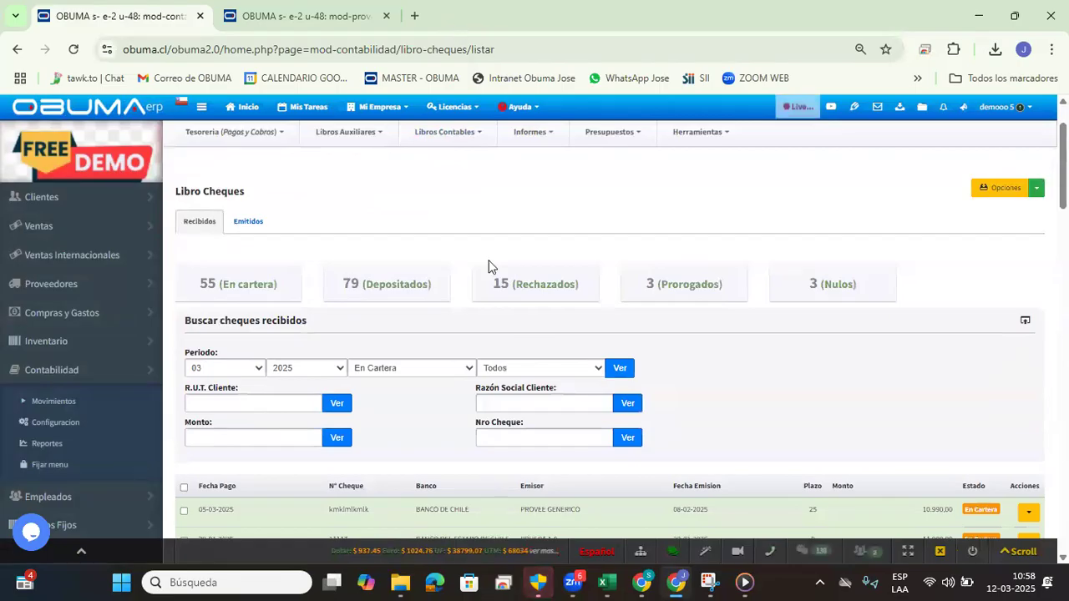
Step: Deposit received cheques 5657 (BANCO BICE) and 1234 (BANCO DE CHILE, 01-06-2017) to BANCO BCI, dated 12-03-2025, with Generar Contabilidad enabled
scroll(200, 367, down, 12)
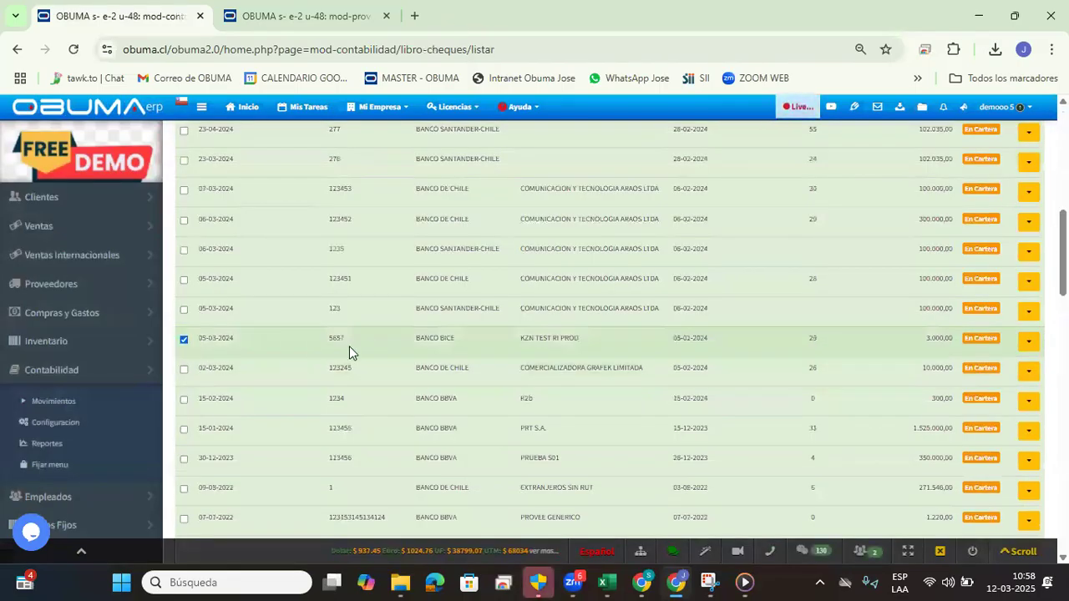
scroll(196, 338, down, 10)
click(185, 278)
click(219, 341)
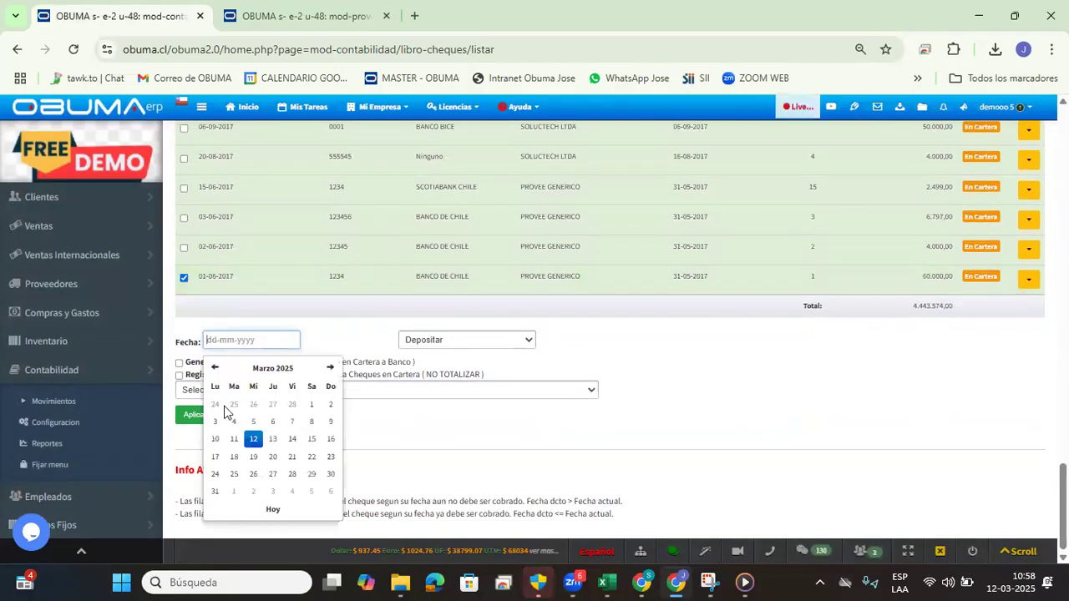
click(255, 447)
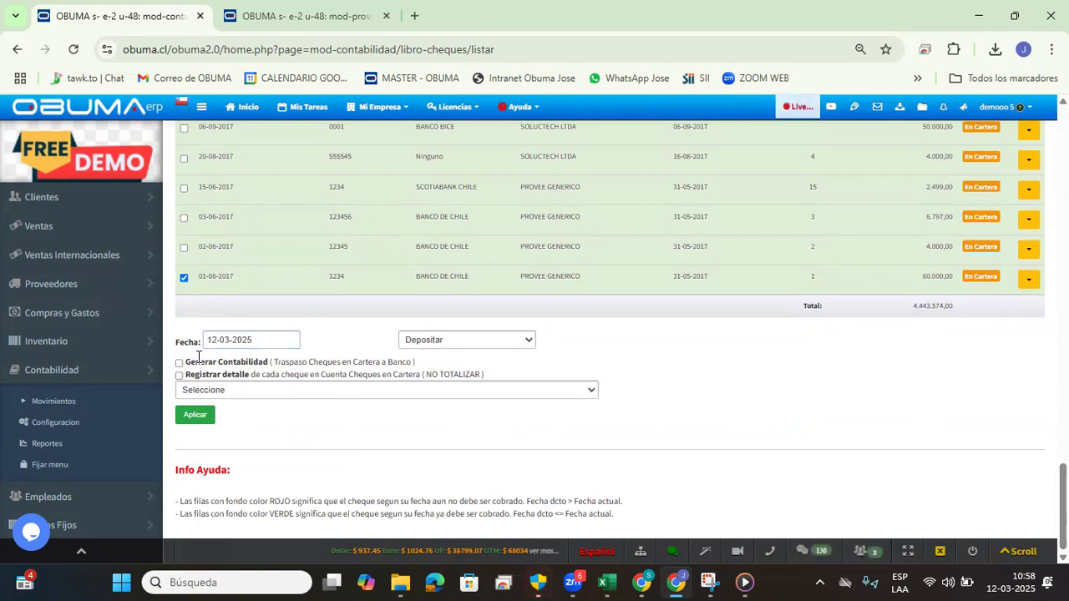
click(179, 363)
double_click(334, 277)
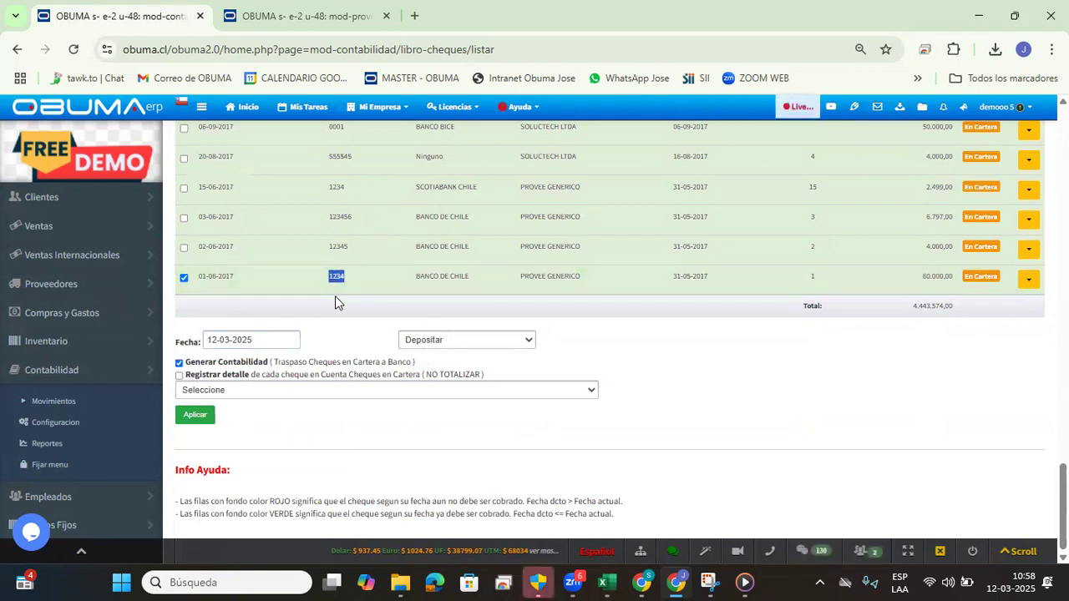
click(305, 393)
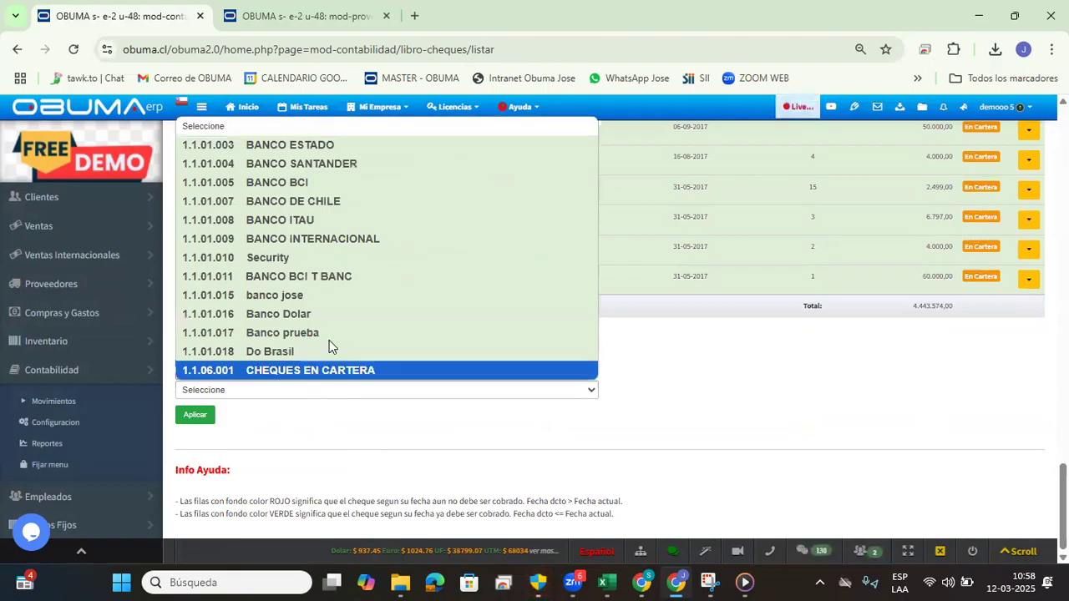
click(299, 183)
click(256, 429)
click(198, 418)
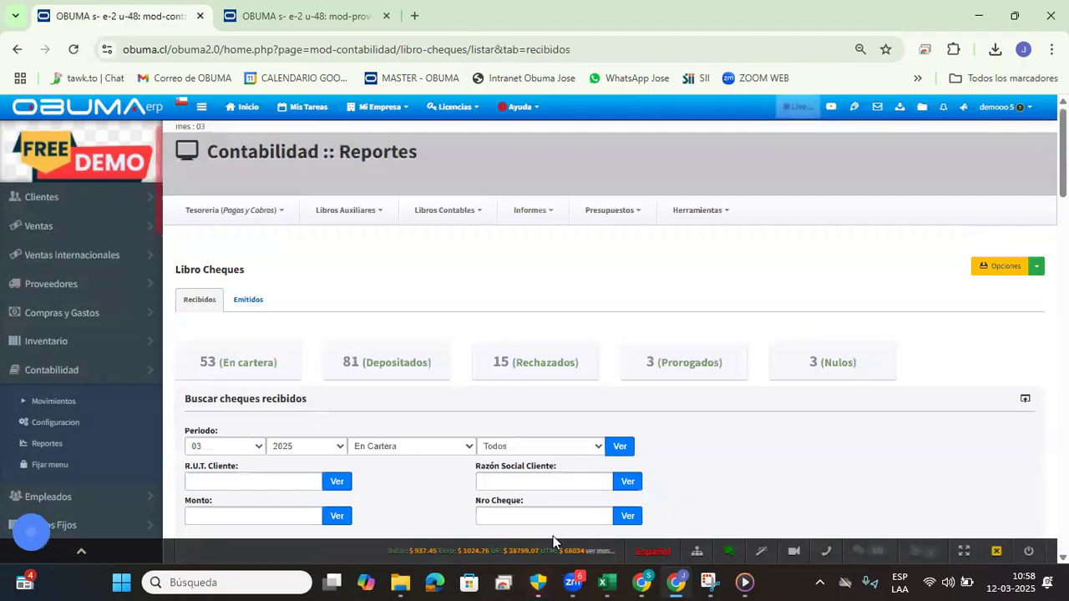
Step: Search the received cheques for cheque number 1234 and find that number within the resulting page
scroll(557, 509, down, 2)
click(534, 361)
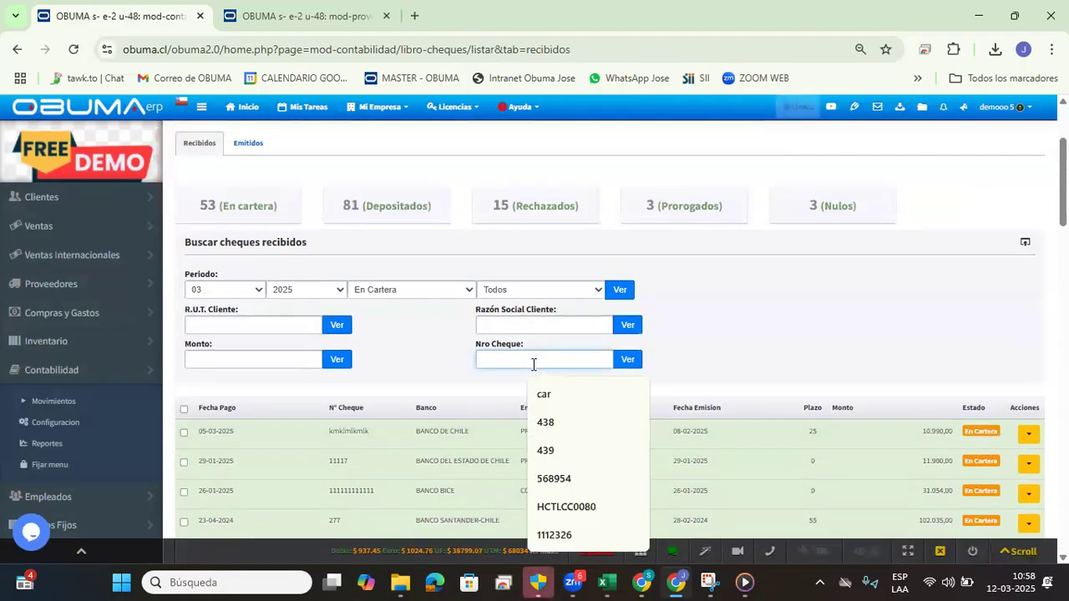
text(1234)
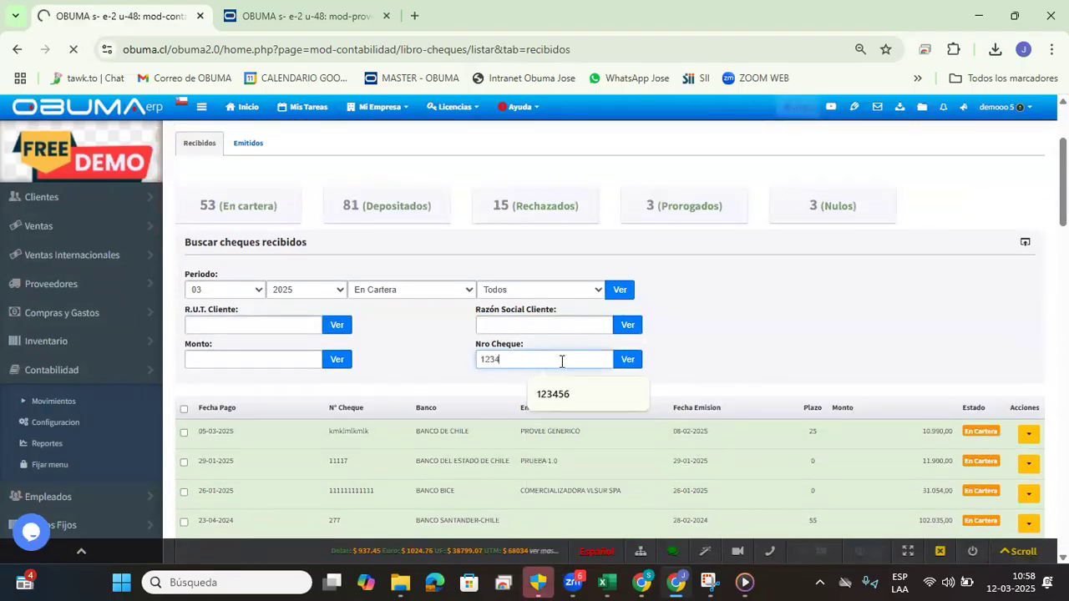
scroll(877, 369, down, 4)
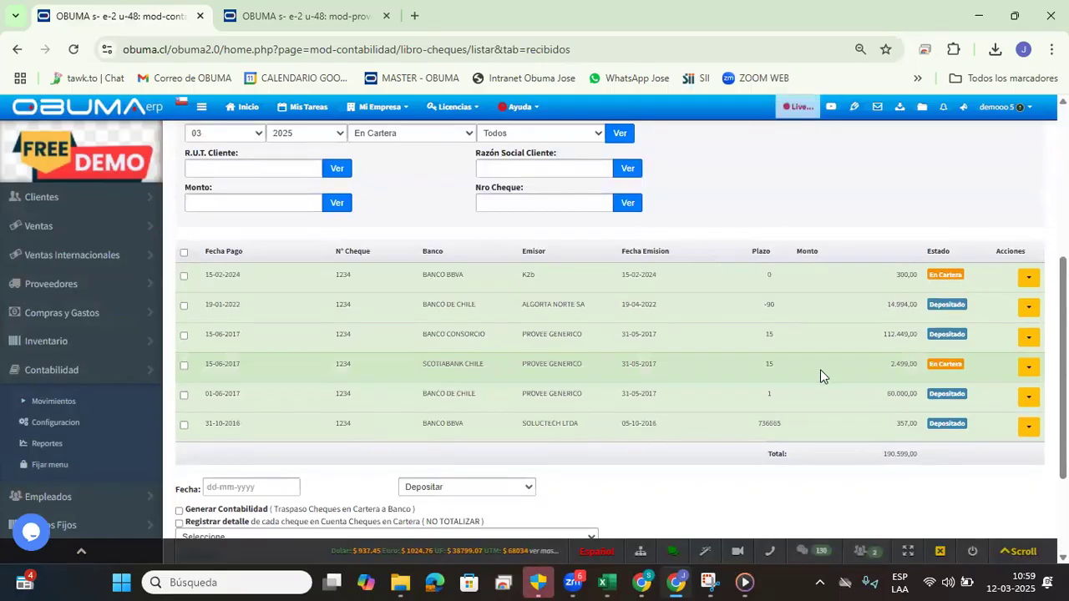
key(ctrl+f)
text(1234)
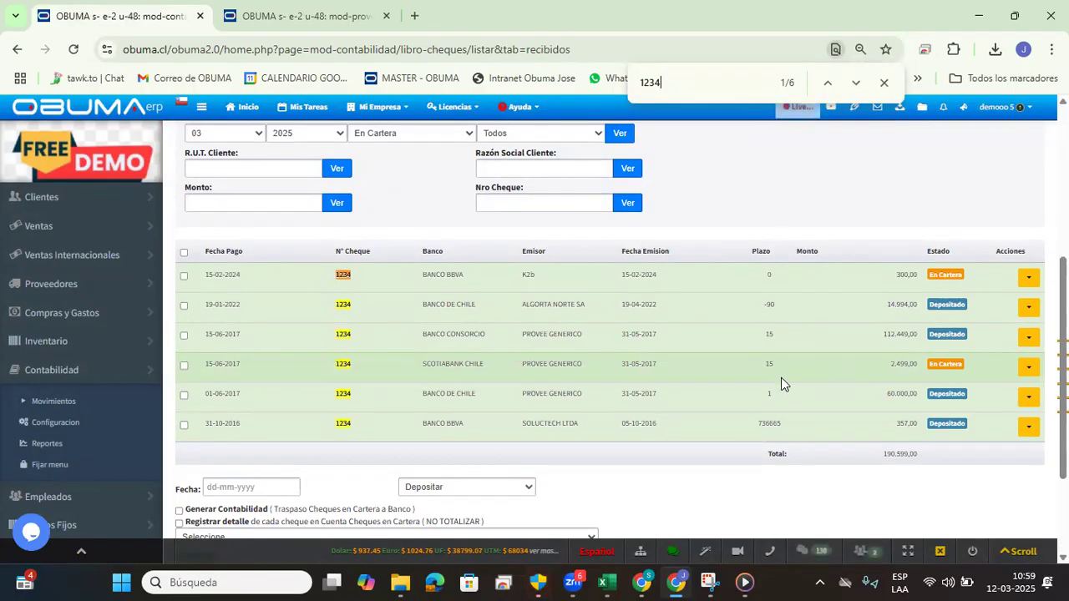
Step: View the deposit entry of the BANCO BBVA cheque 1234 dated 31-10-2016, then close the voucher
double_click(911, 423)
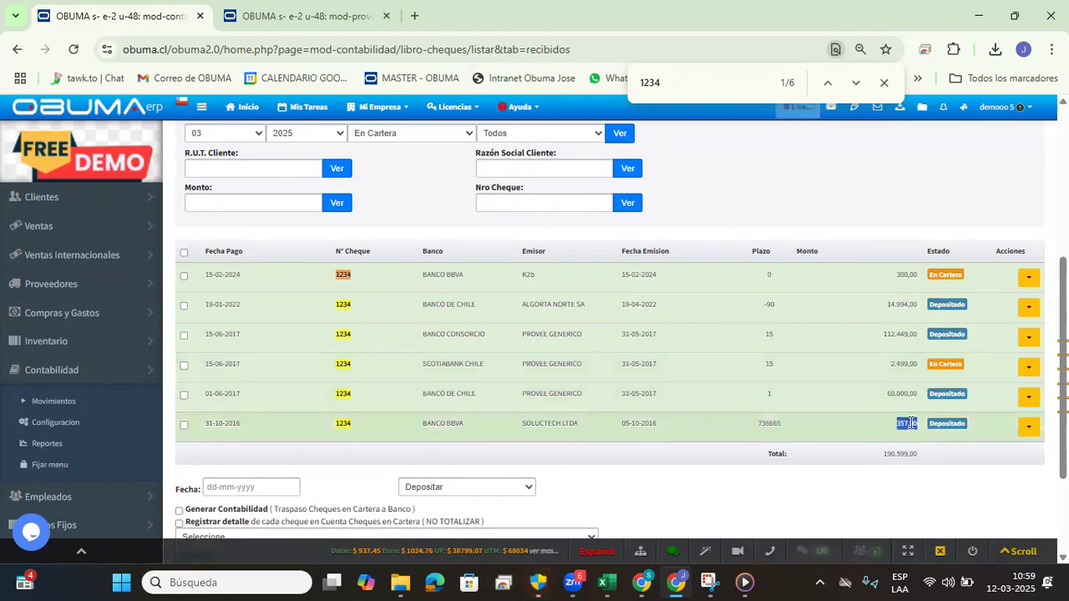
click(1028, 427)
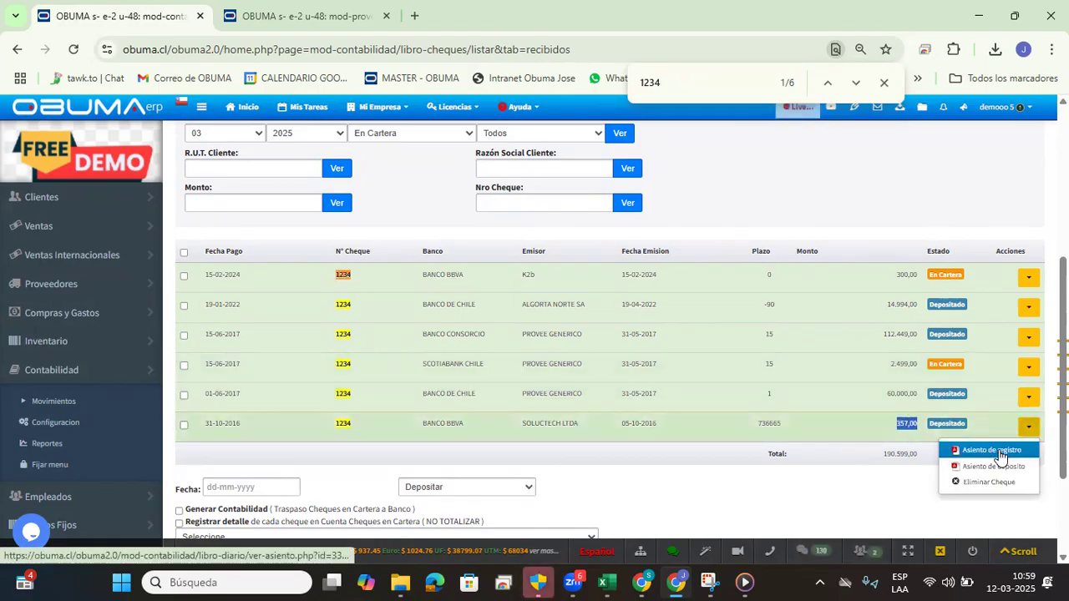
click(1019, 468)
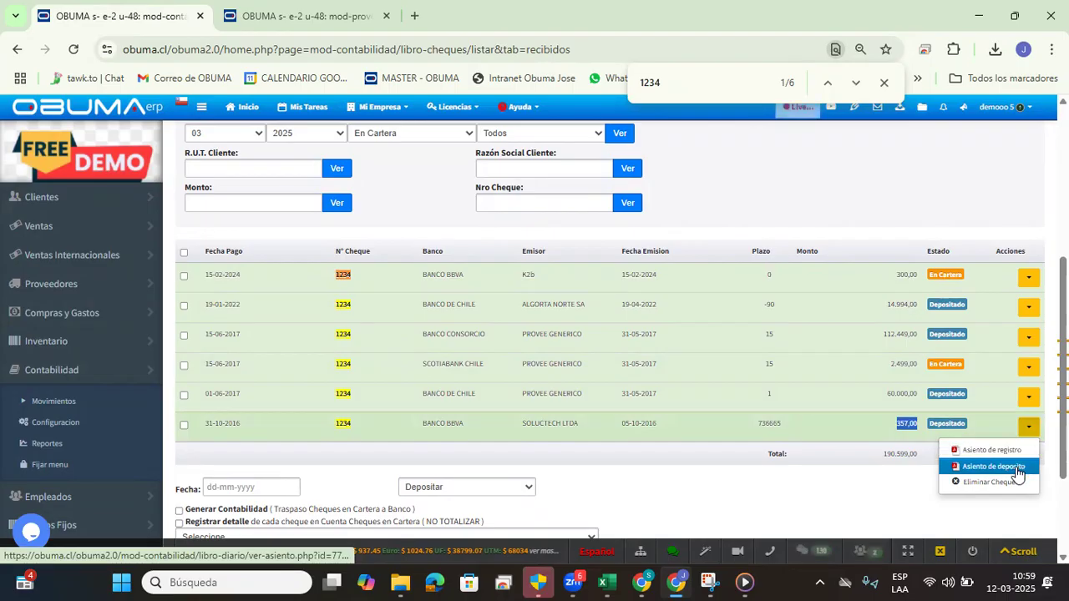
scroll(497, 312, down, 2)
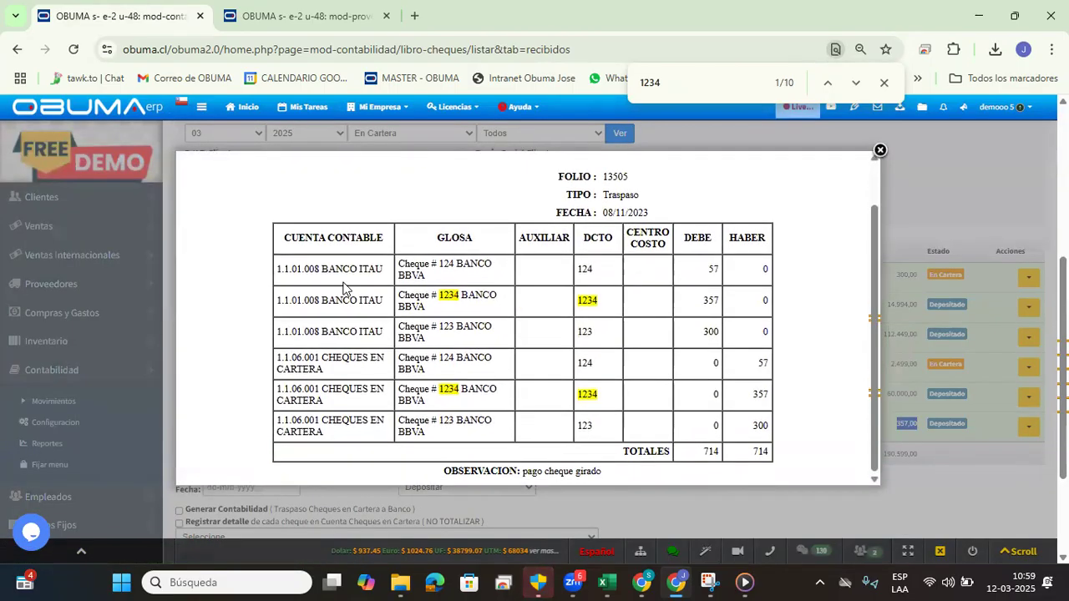
click(879, 152)
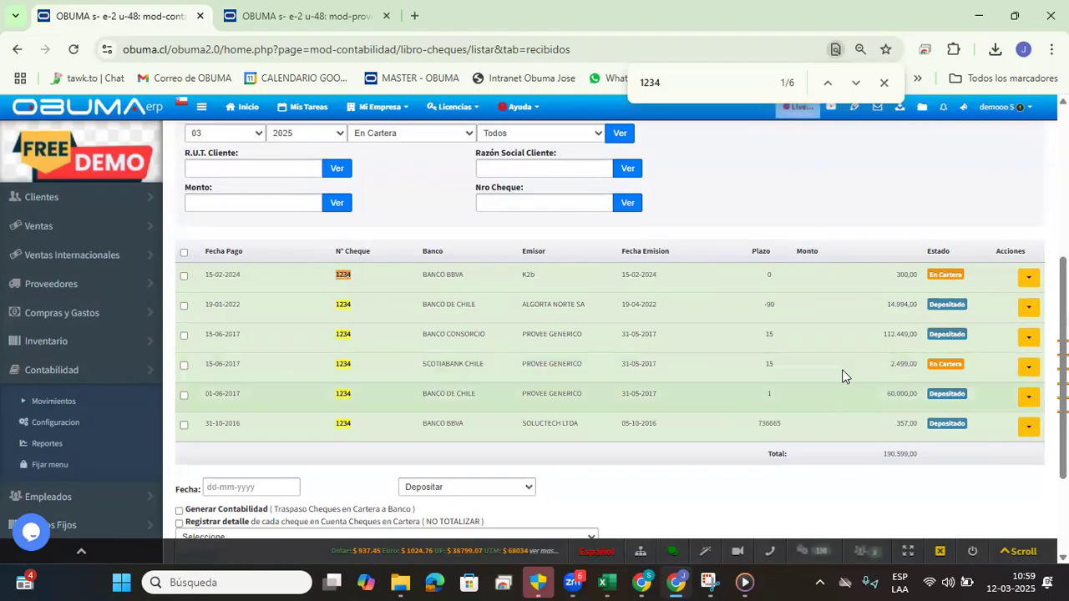
Step: Switch to the issued cheques and look over their status summary, search filters, cheque list and collection options
scroll(794, 351, up, 4)
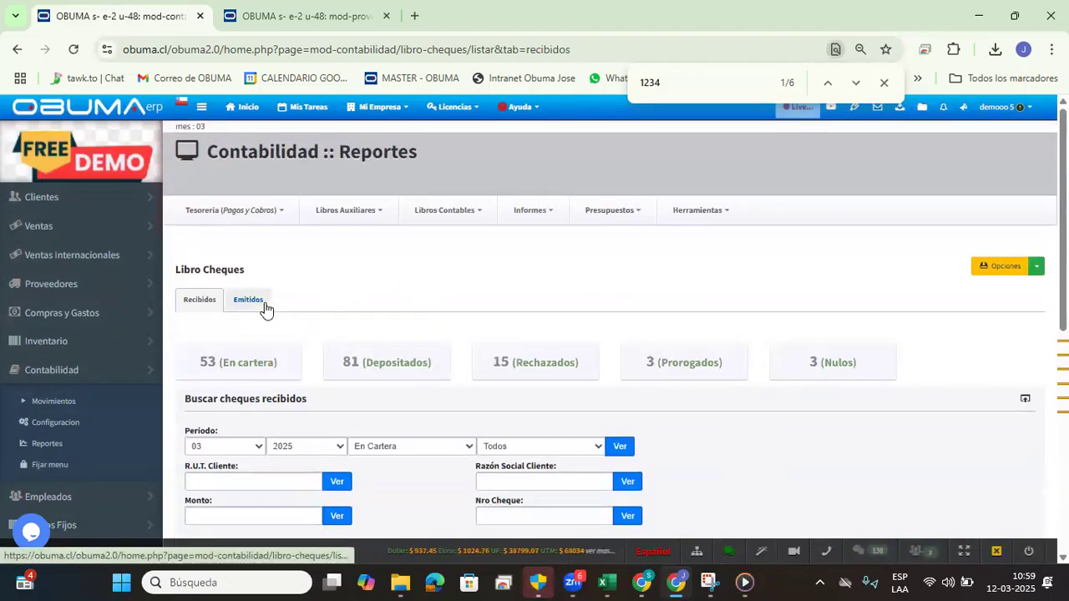
click(263, 304)
scroll(618, 408, down, 1)
scroll(618, 408, down, 4)
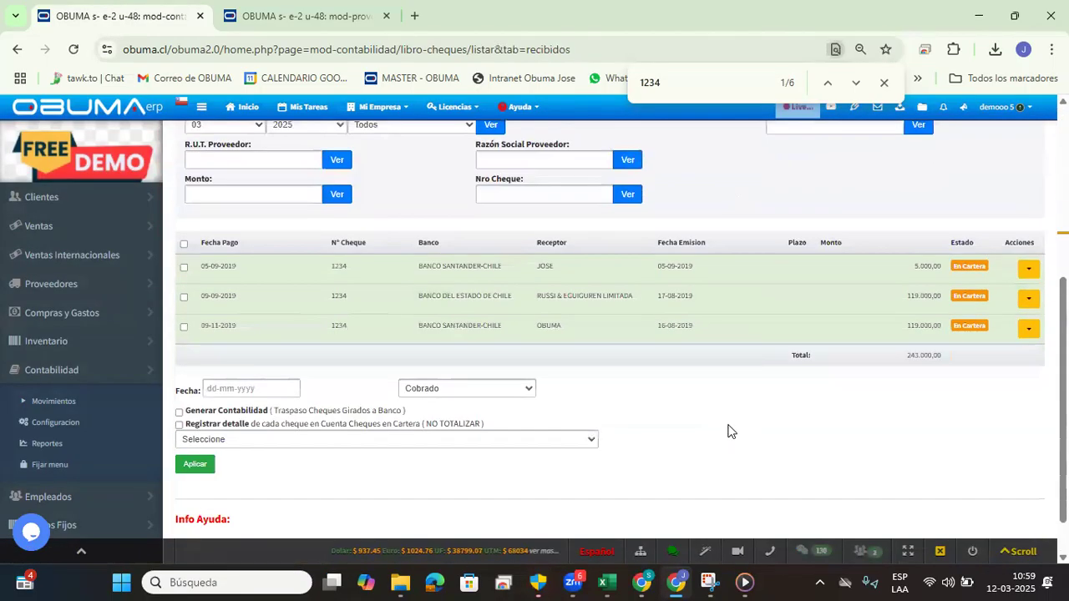
scroll(727, 431, up, 3)
scroll(726, 432, down, 3)
scroll(685, 430, down, 2)
scroll(718, 392, up, 5)
scroll(710, 335, up, 3)
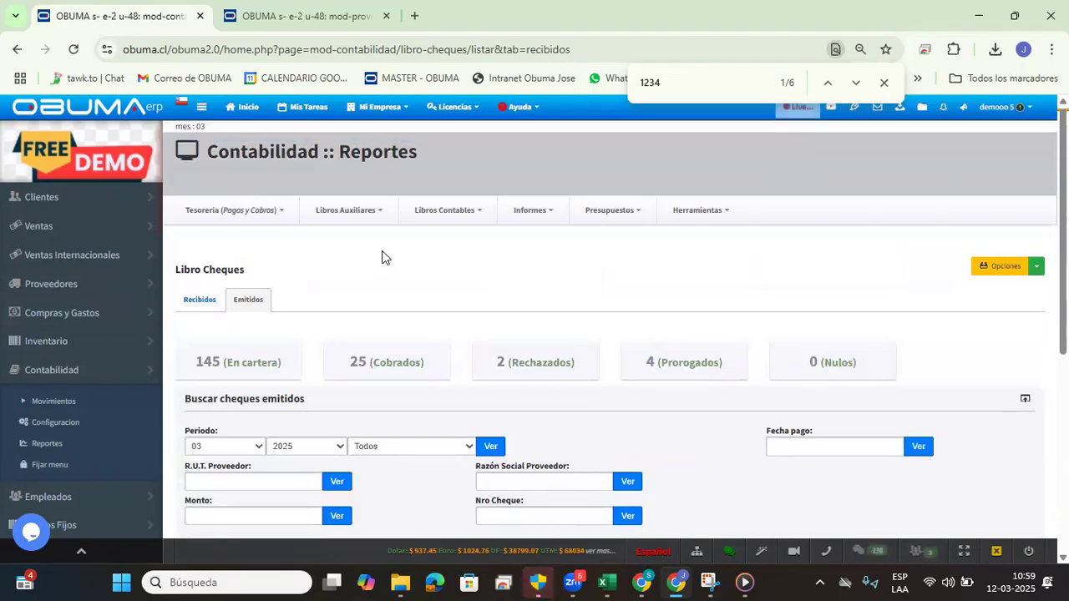
Step: Open the status of the accounting periods for 2025 and highlight the page title
click(458, 219)
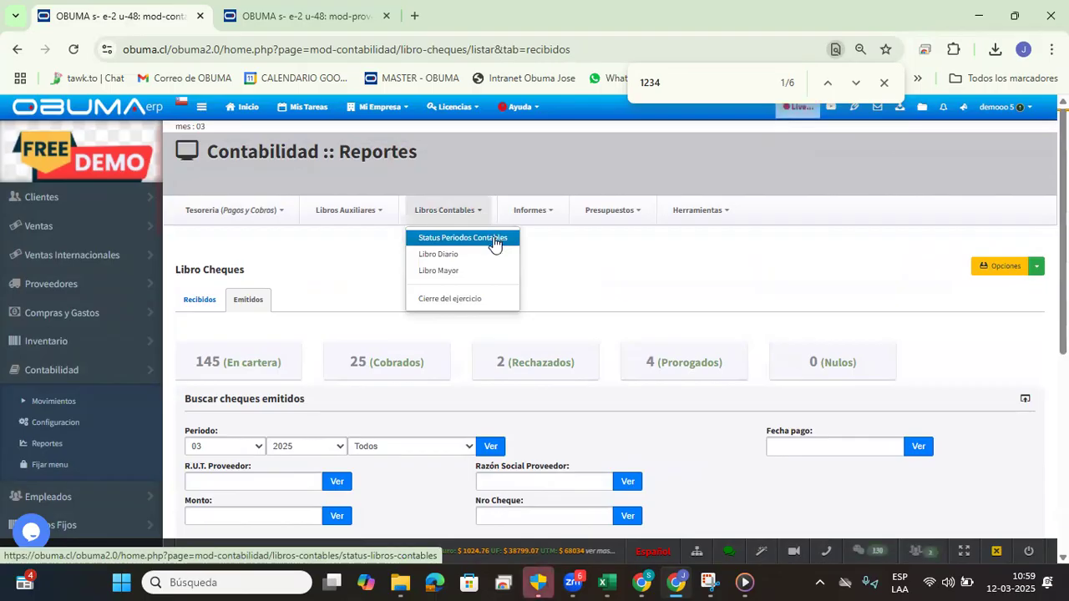
click(491, 240)
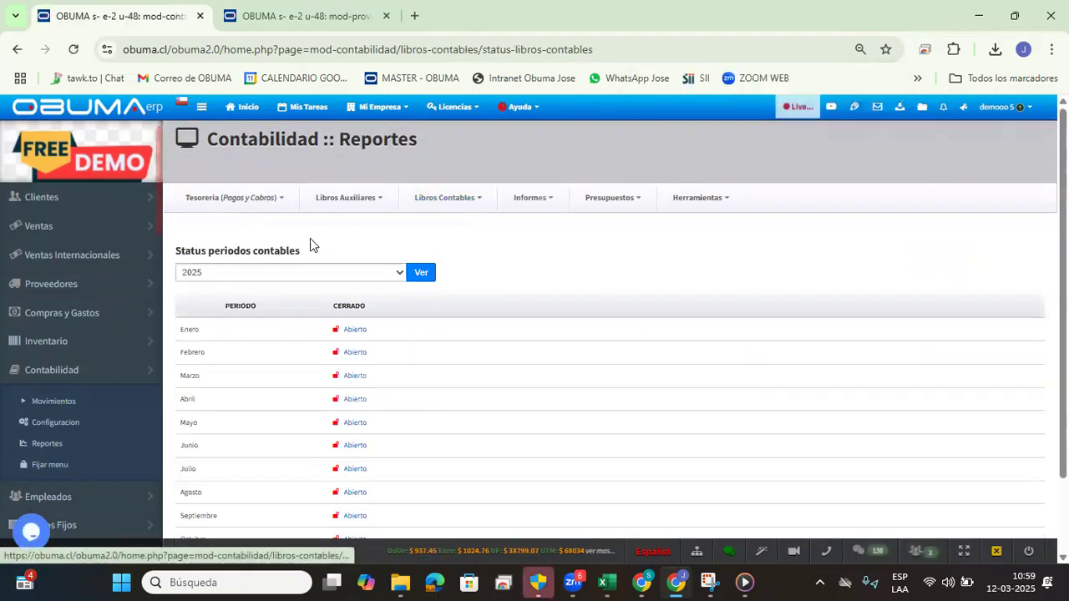
triple_click(256, 249)
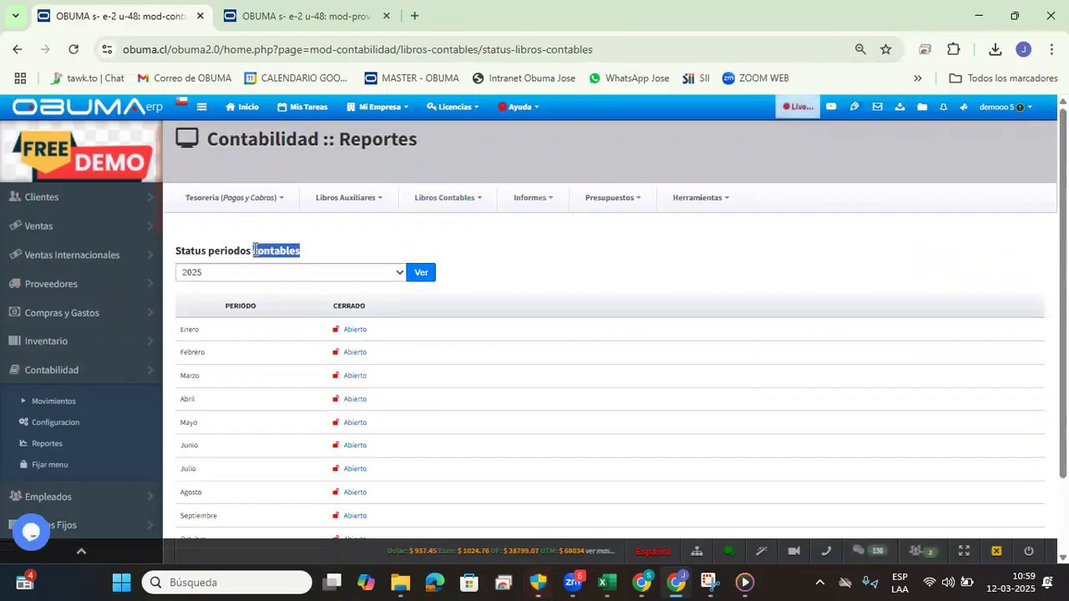
Step: Close the January 2025 accounting period and highlight its row in the period list
click(512, 274)
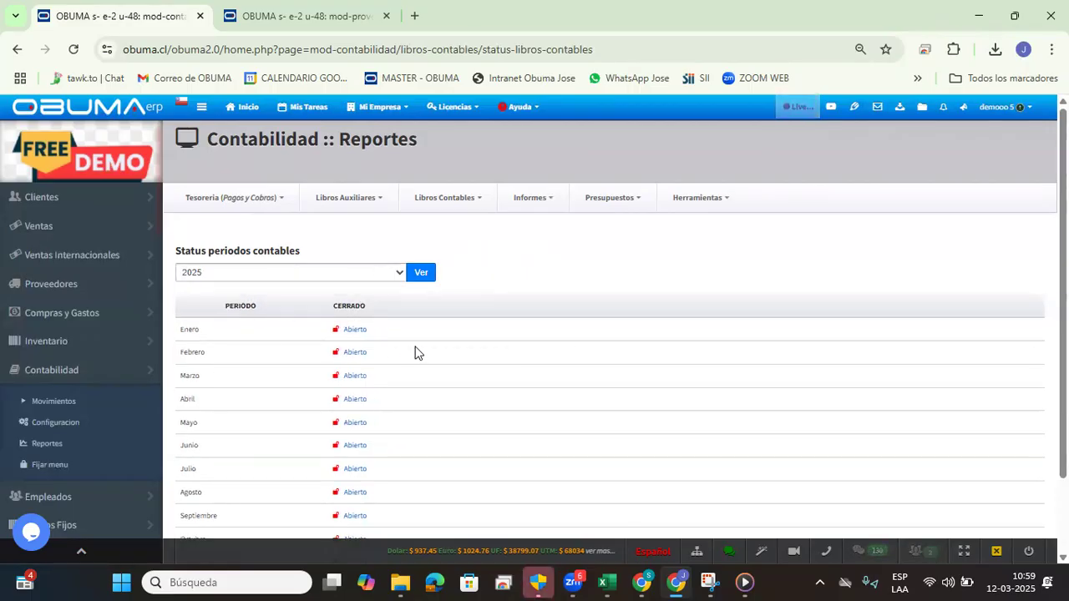
click(352, 330)
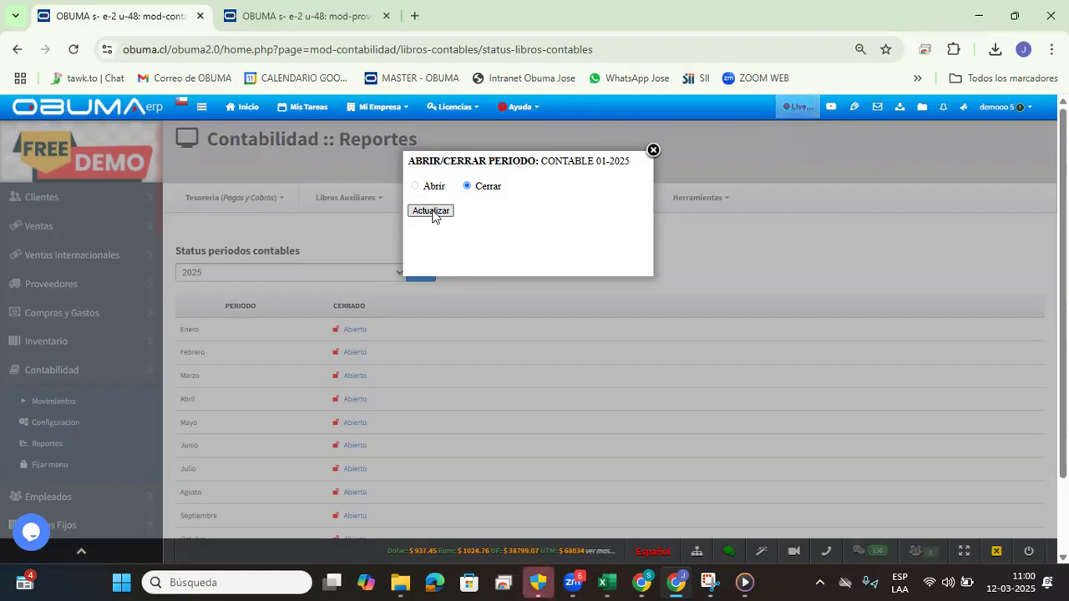
click(431, 211)
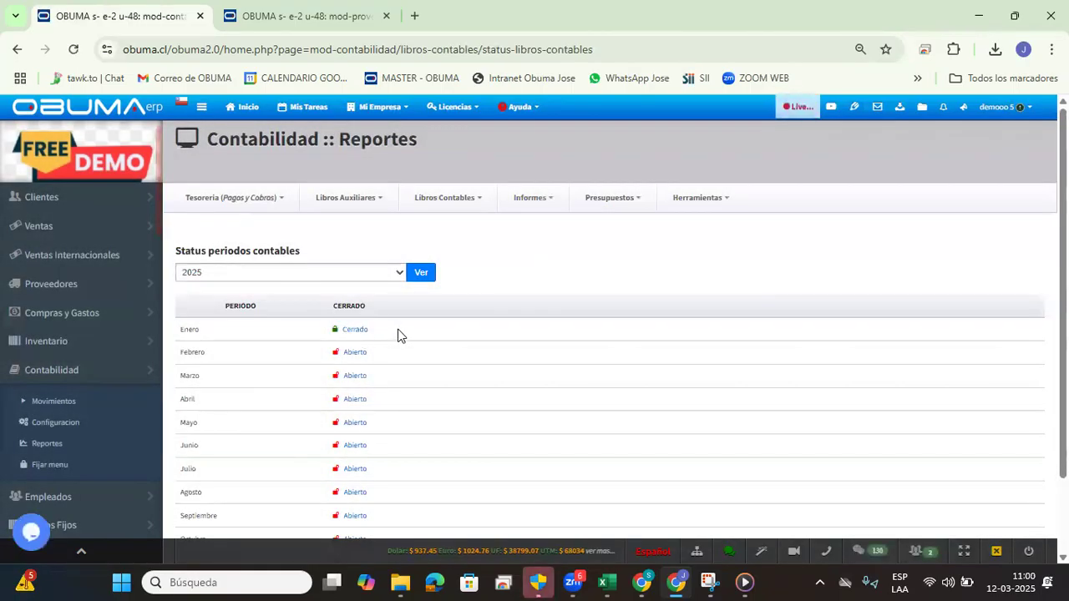
drag(398, 335, 303, 335)
mouse_move(191, 329)
mouse_down()
mouse_move(167, 332)
mouse_move(182, 332)
mouse_up()
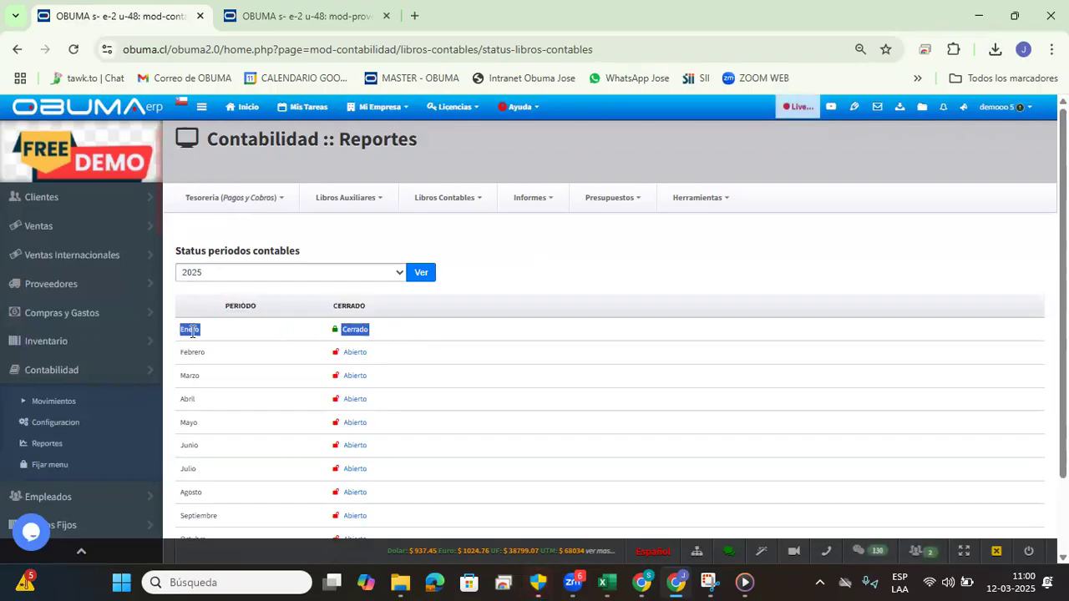
click(552, 337)
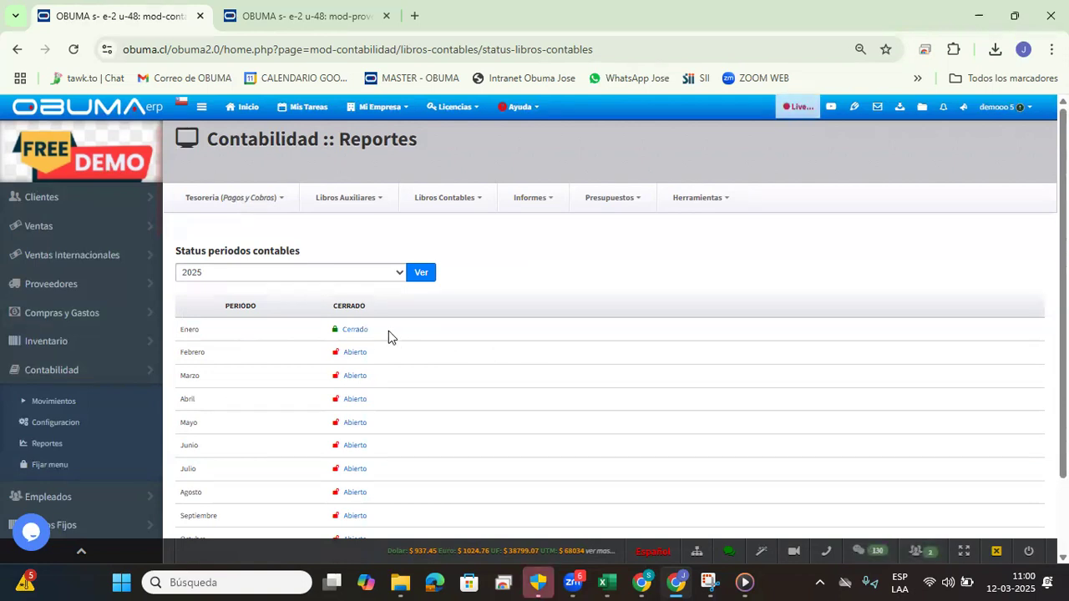
Step: Reopen the January 2025 accounting period and look over the status of all months
double_click(362, 332)
click(354, 332)
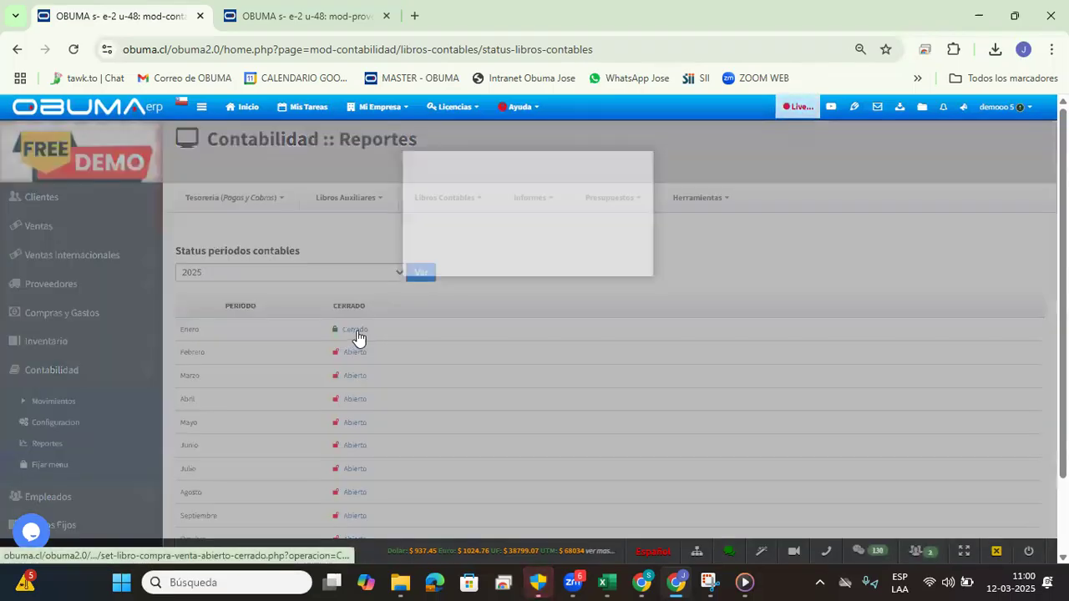
click(431, 211)
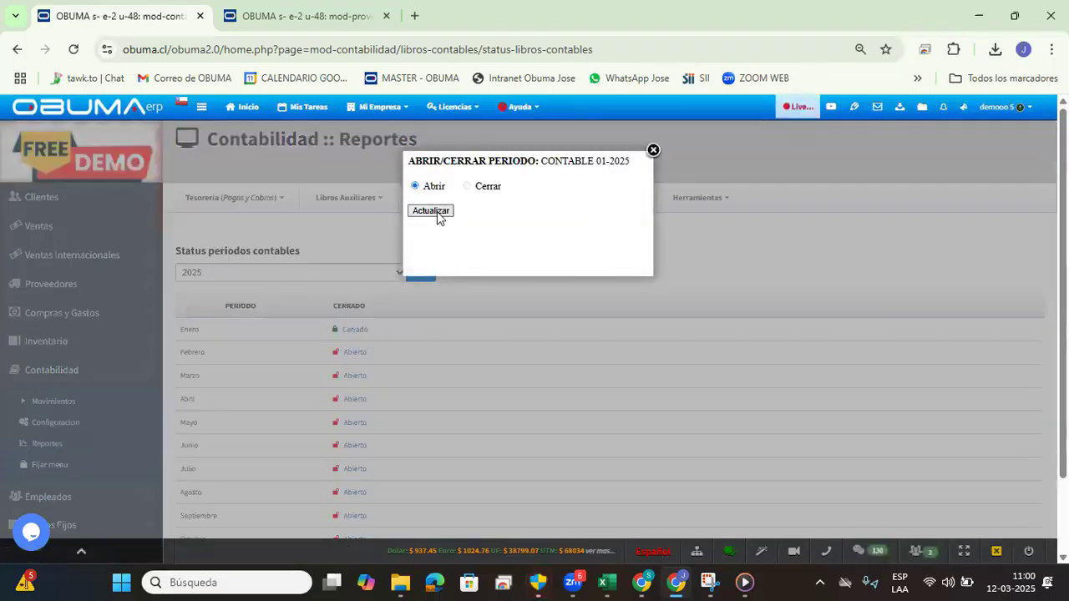
scroll(485, 336, down, 1)
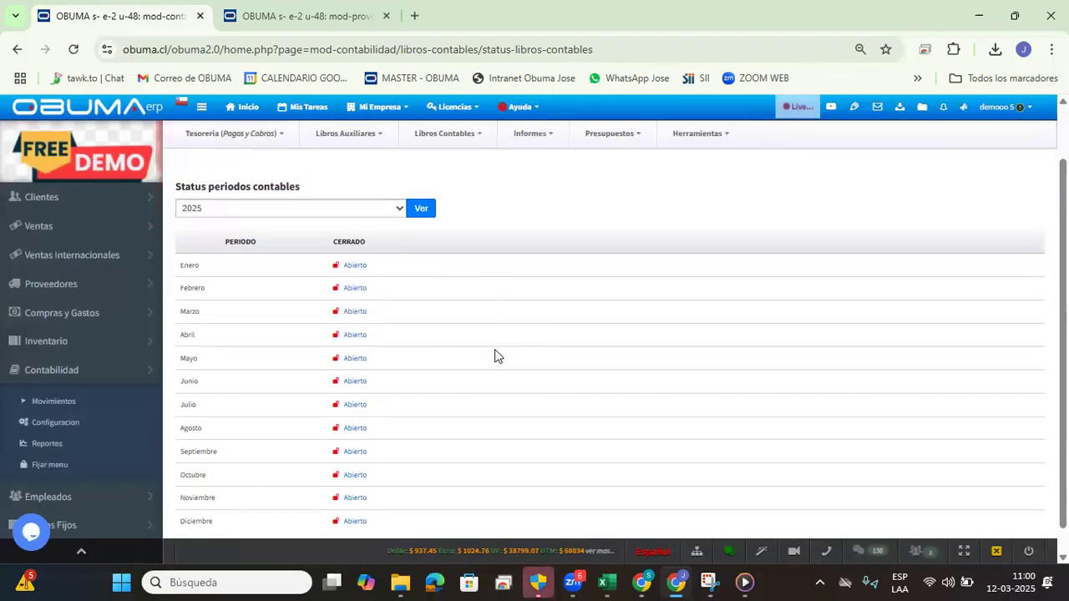
scroll(501, 351, up, 1)
scroll(512, 363, down, 1)
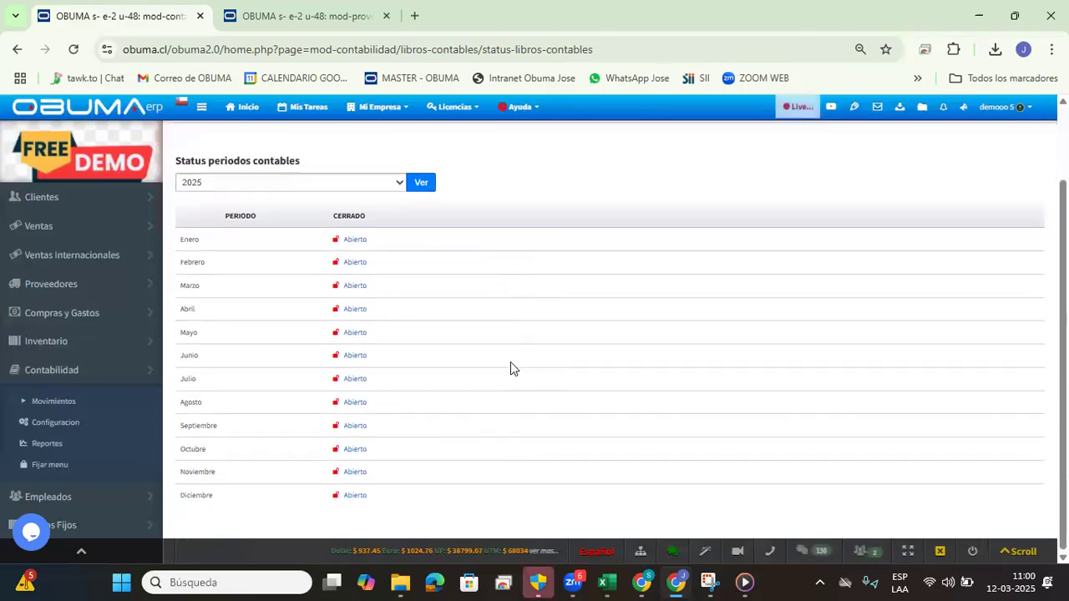
scroll(512, 364, up, 1)
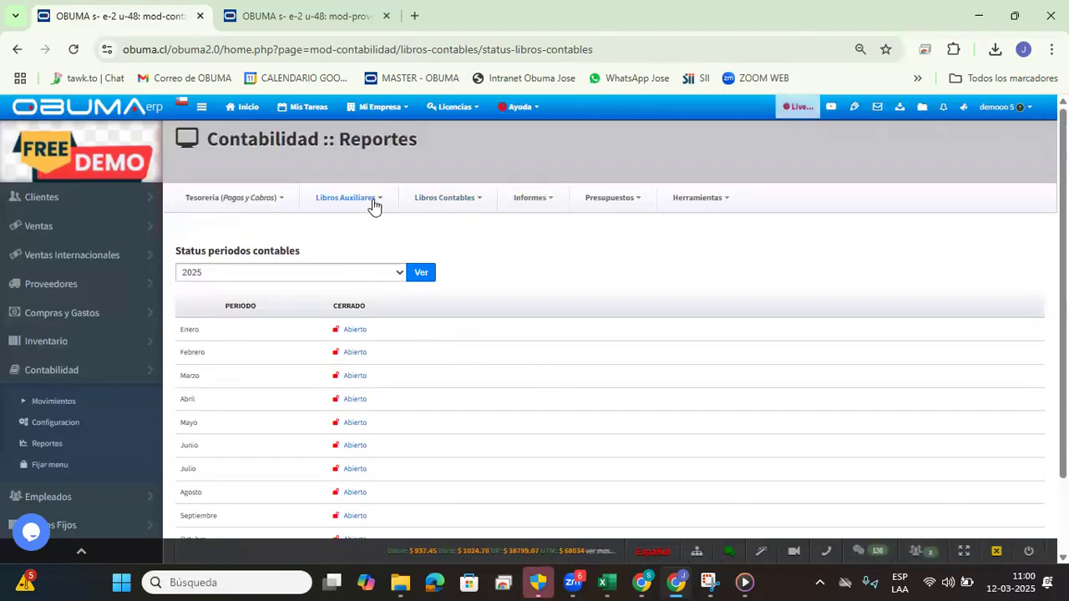
Step: Open the Libro Diario and look over its search filters and entry list for March 2025
mouse_move(455, 200)
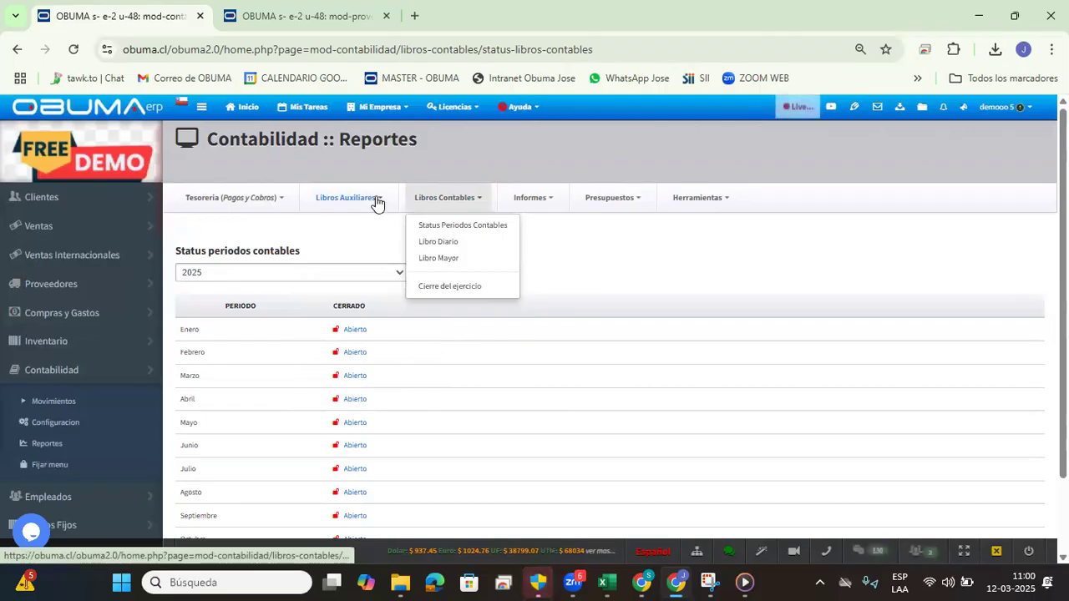
click(448, 244)
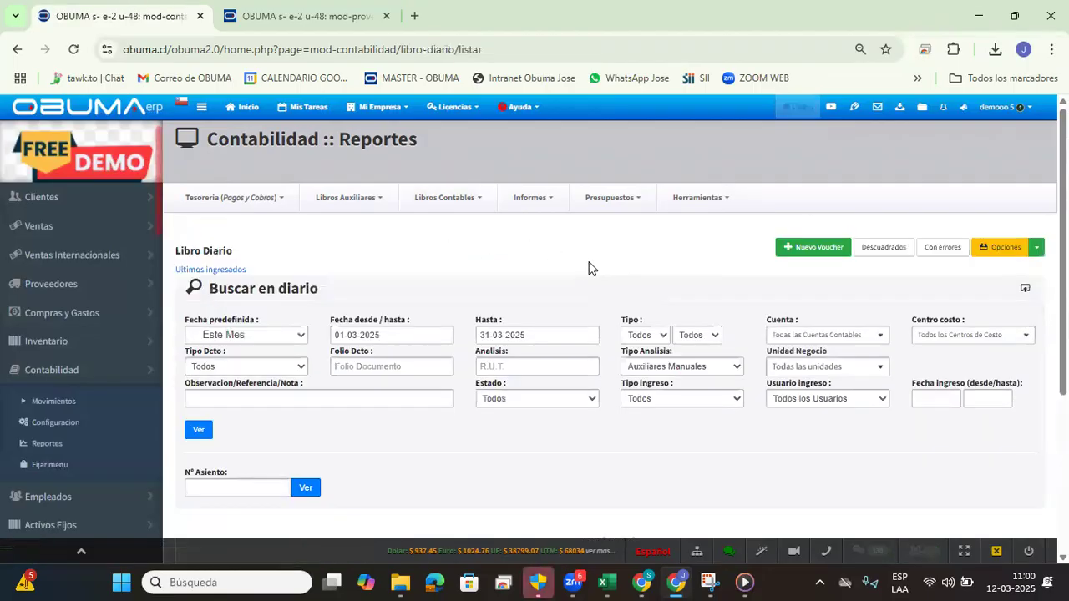
scroll(556, 306, down, 3)
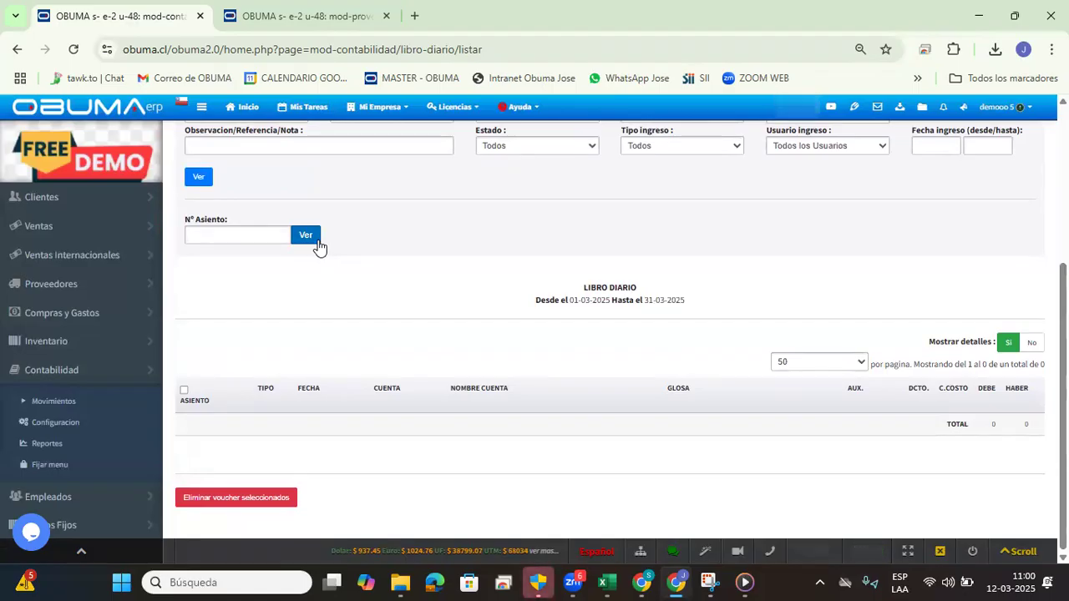
scroll(478, 292, up, 3)
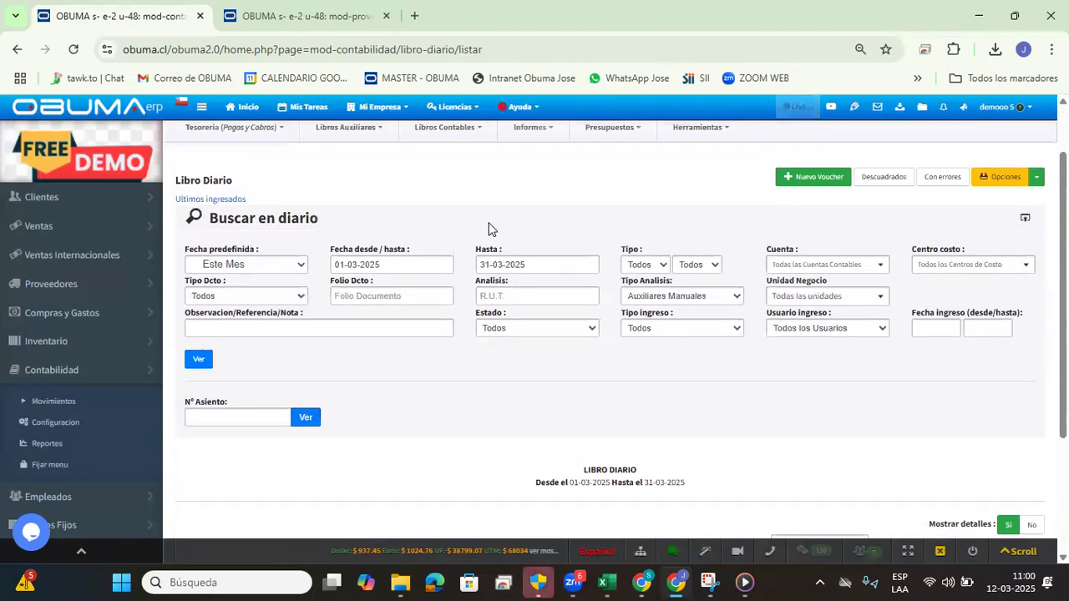
Step: Open the Libro Mayor, dismiss the account alert, and look over its filters and account listing
click(469, 204)
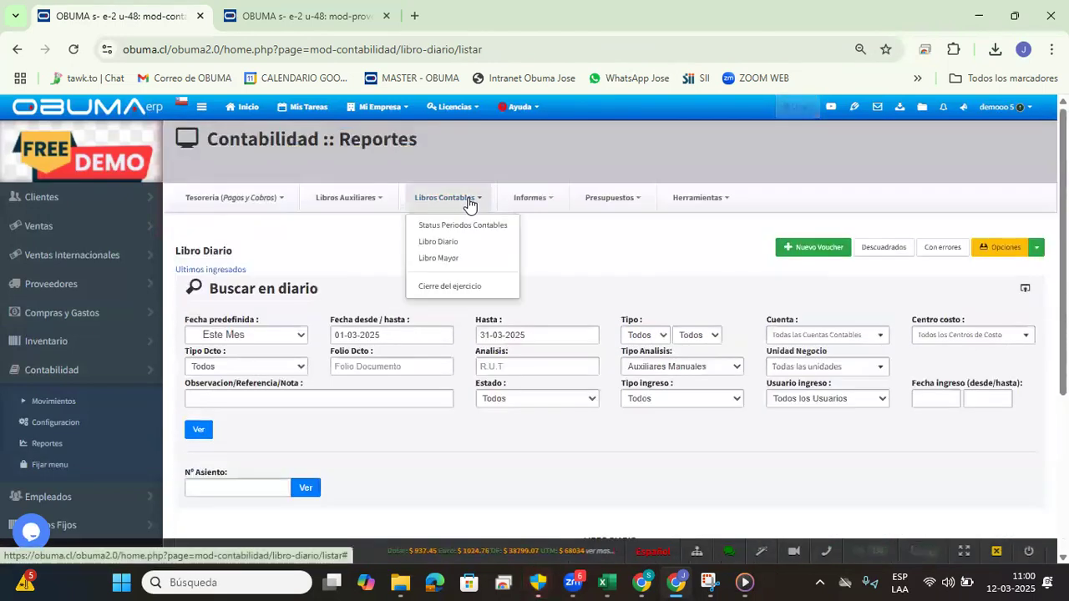
click(466, 256)
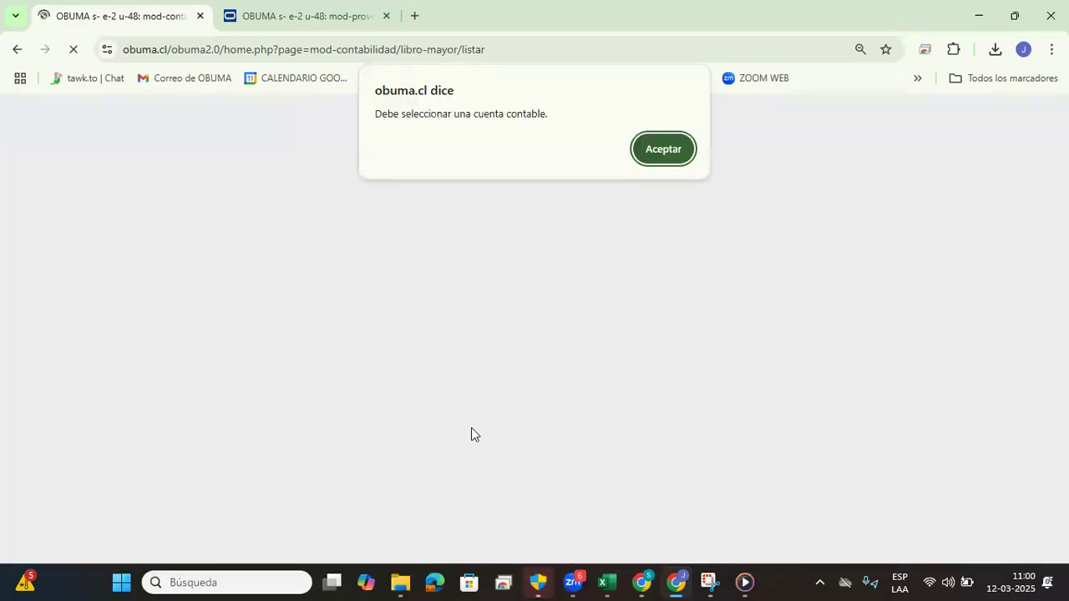
click(663, 151)
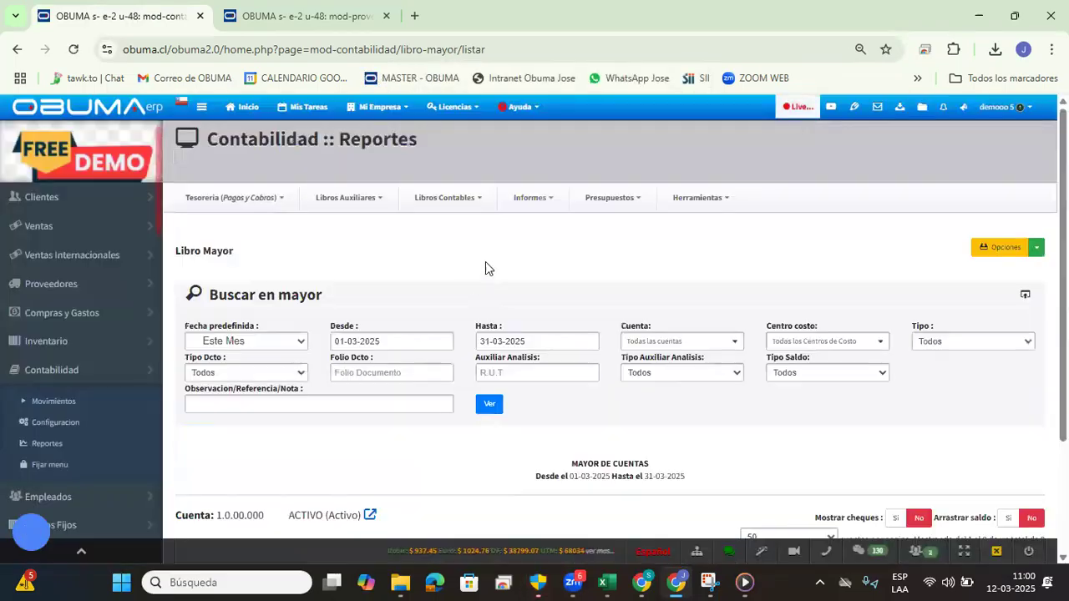
scroll(481, 275, down, 2)
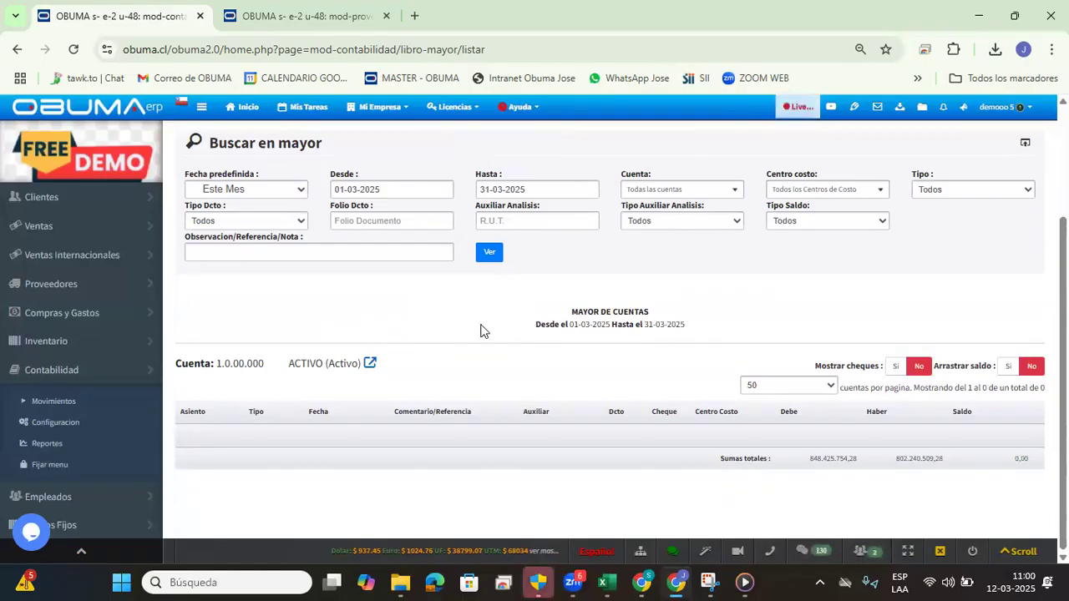
scroll(512, 314, up, 2)
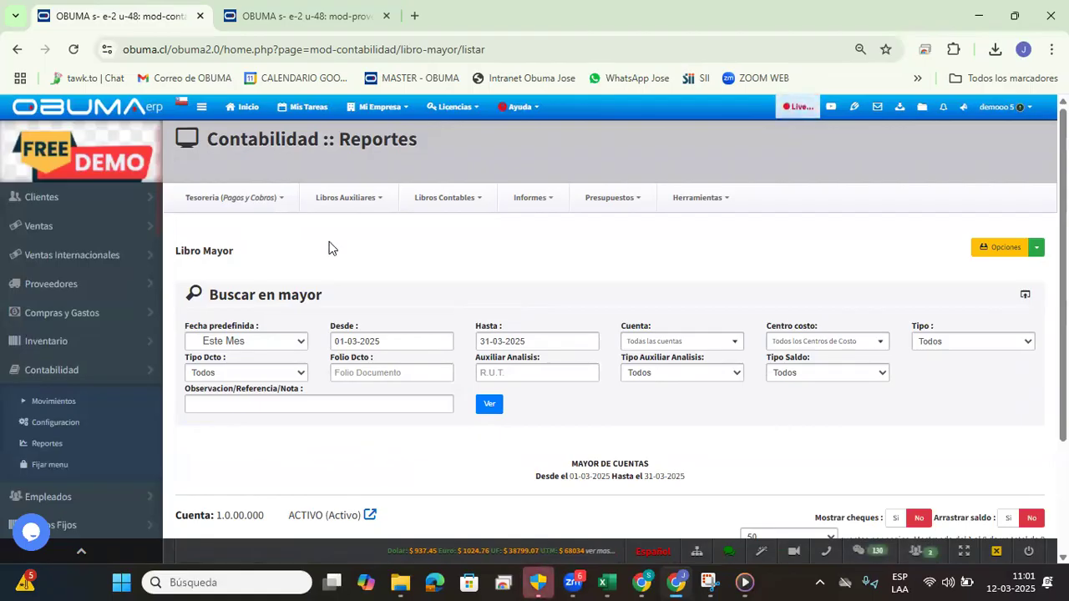
click(462, 203)
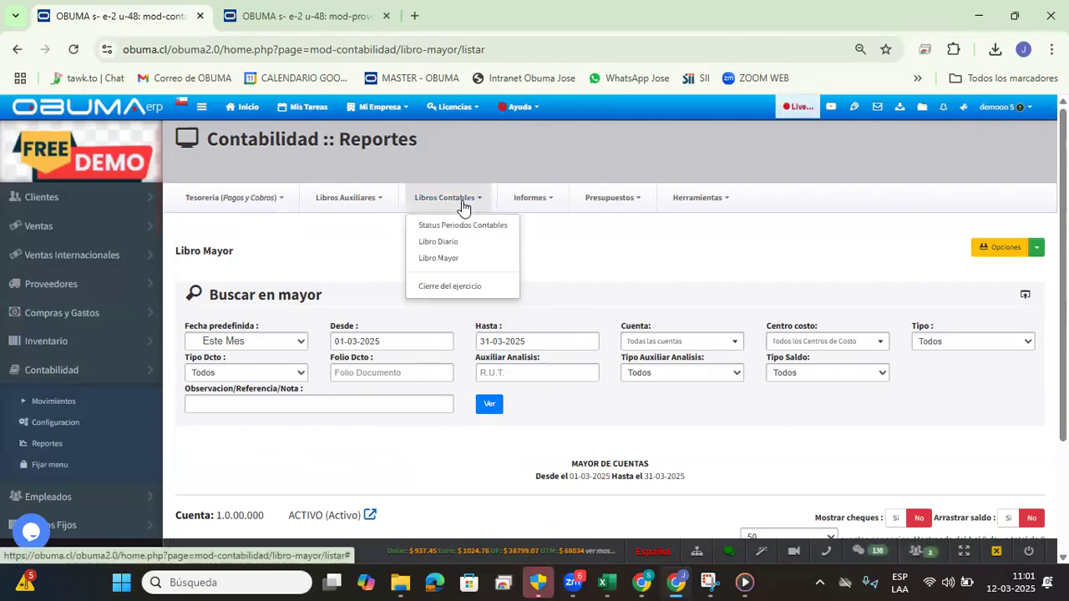
click(584, 230)
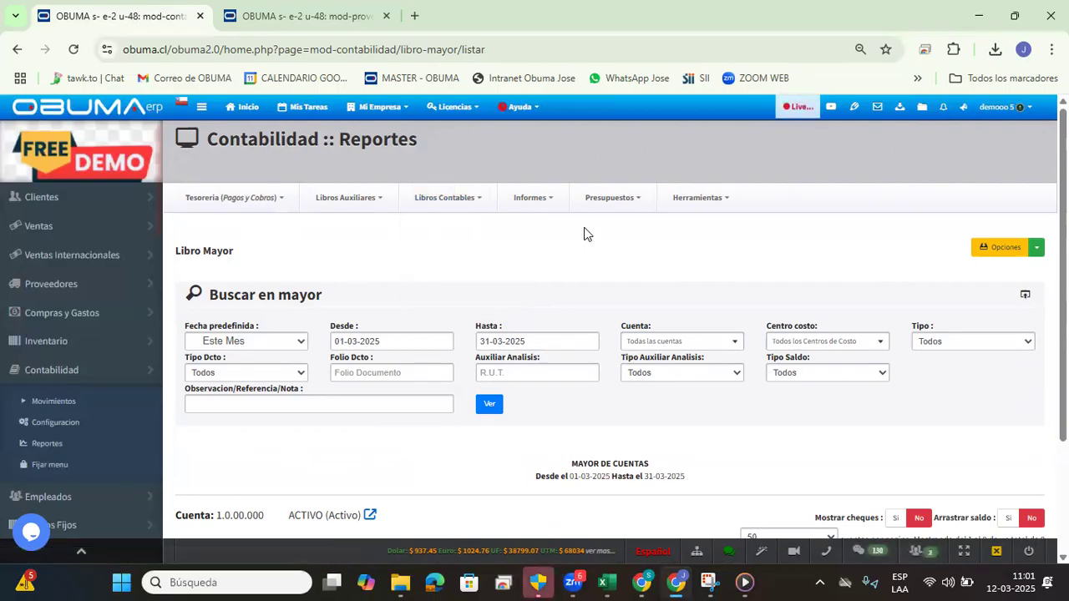
Step: Search the general ledger for Esta Semana with the account 4.1.01.003 VENTA BOLETA PRODUCTO
click(277, 343)
click(252, 401)
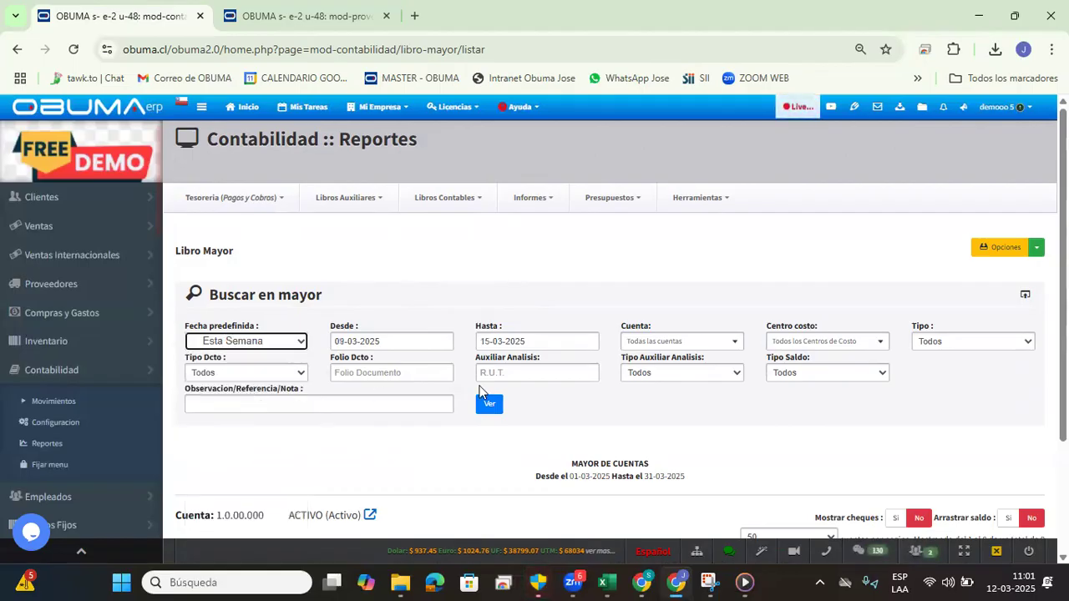
click(675, 342)
scroll(665, 451, down, 4)
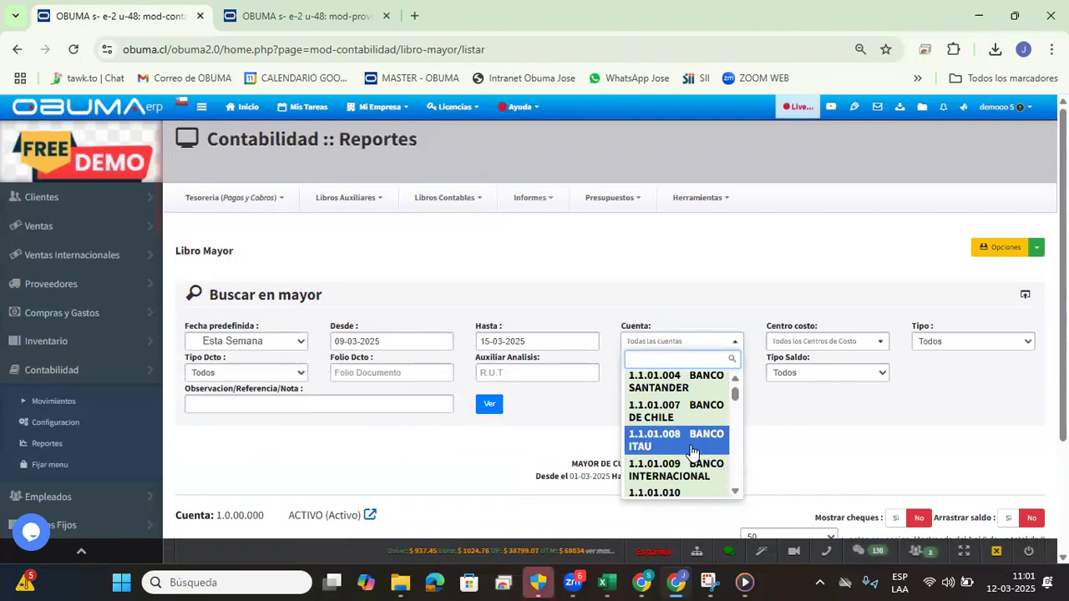
scroll(689, 438, down, 2)
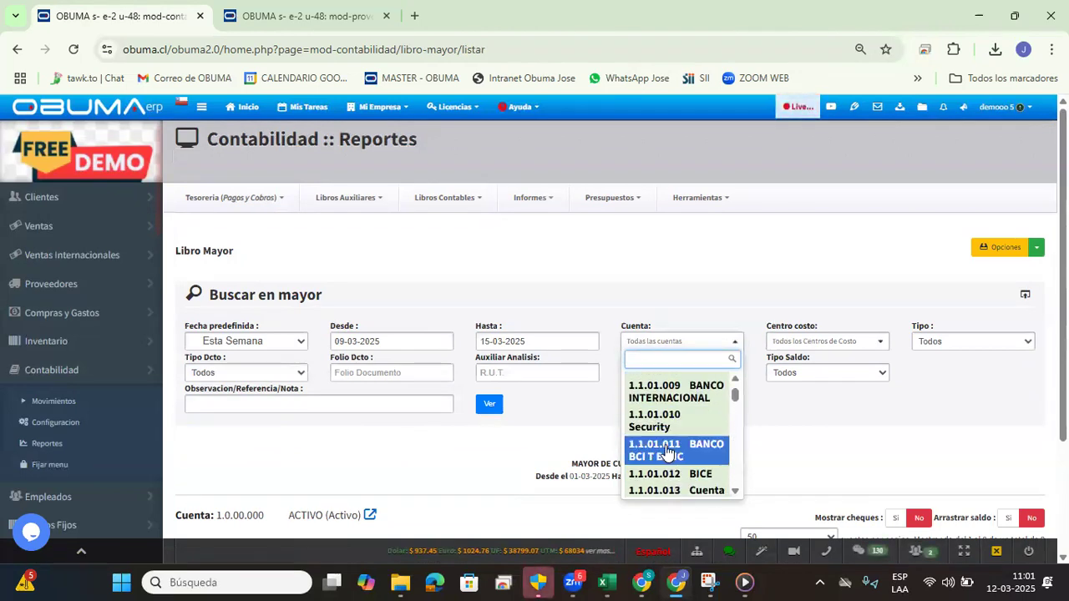
click(735, 378)
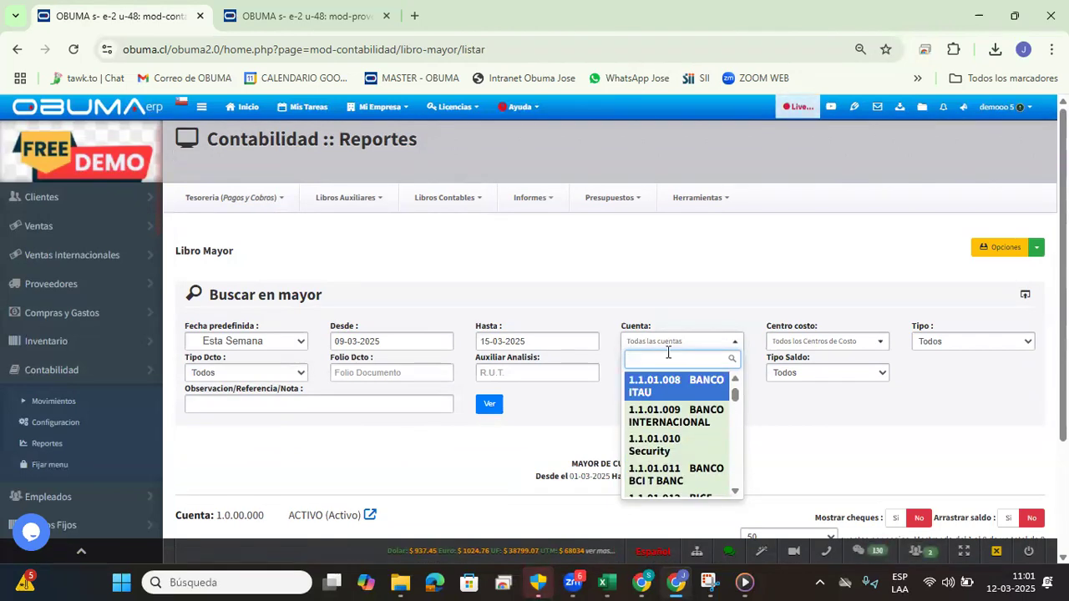
text(VENTA)
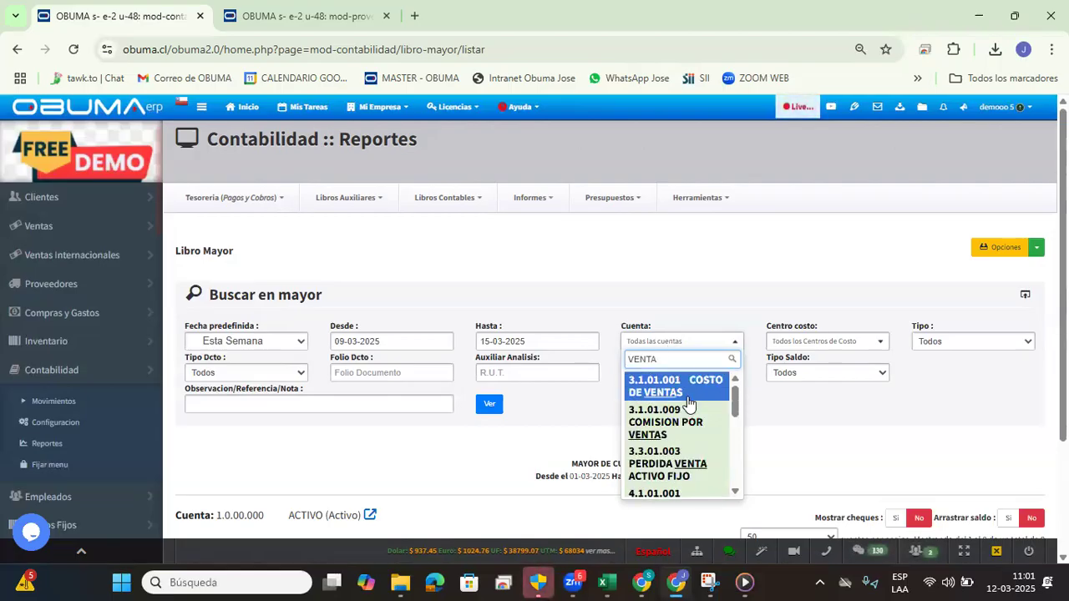
scroll(681, 410, down, 3)
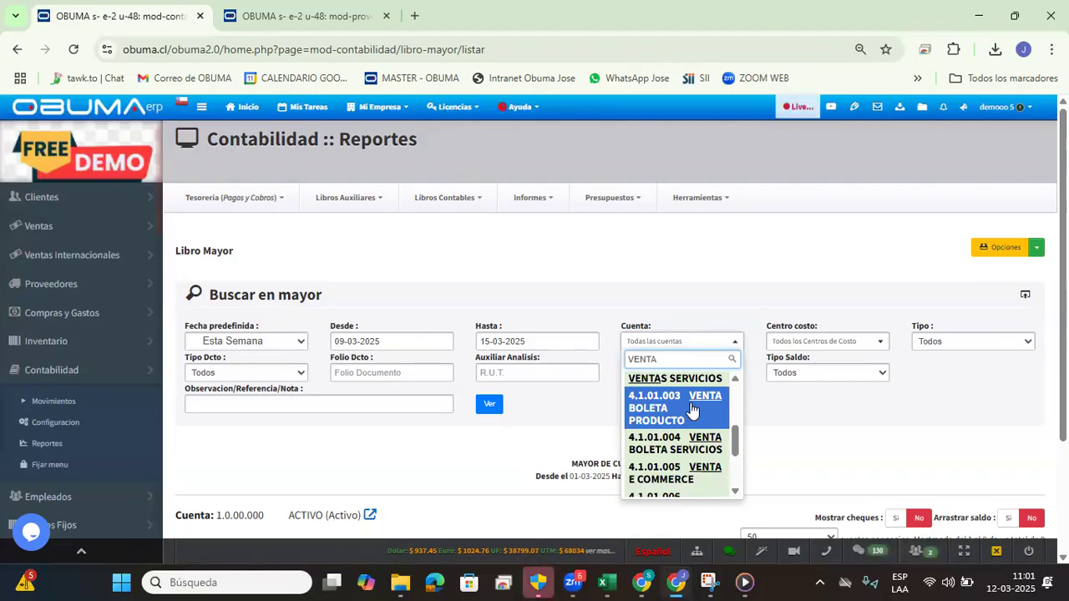
click(694, 406)
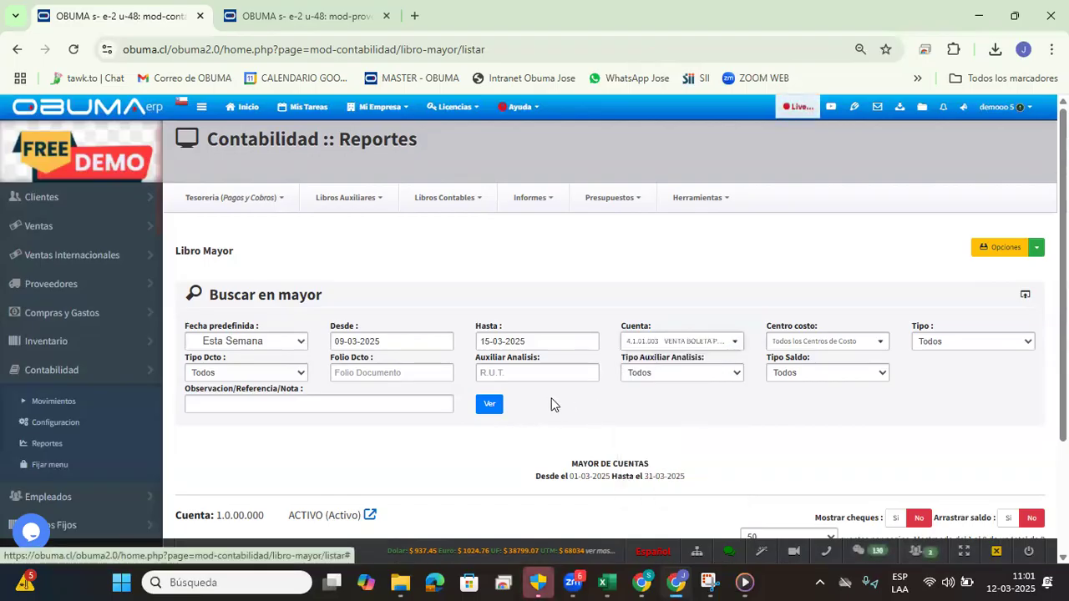
click(491, 406)
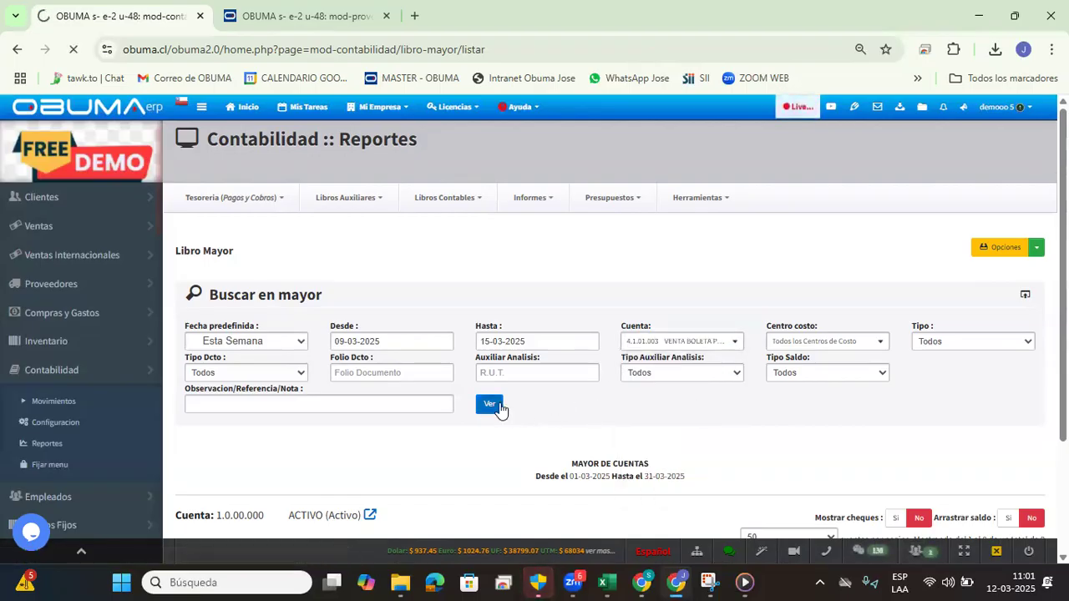
scroll(618, 381, down, 2)
scroll(468, 306, up, 2)
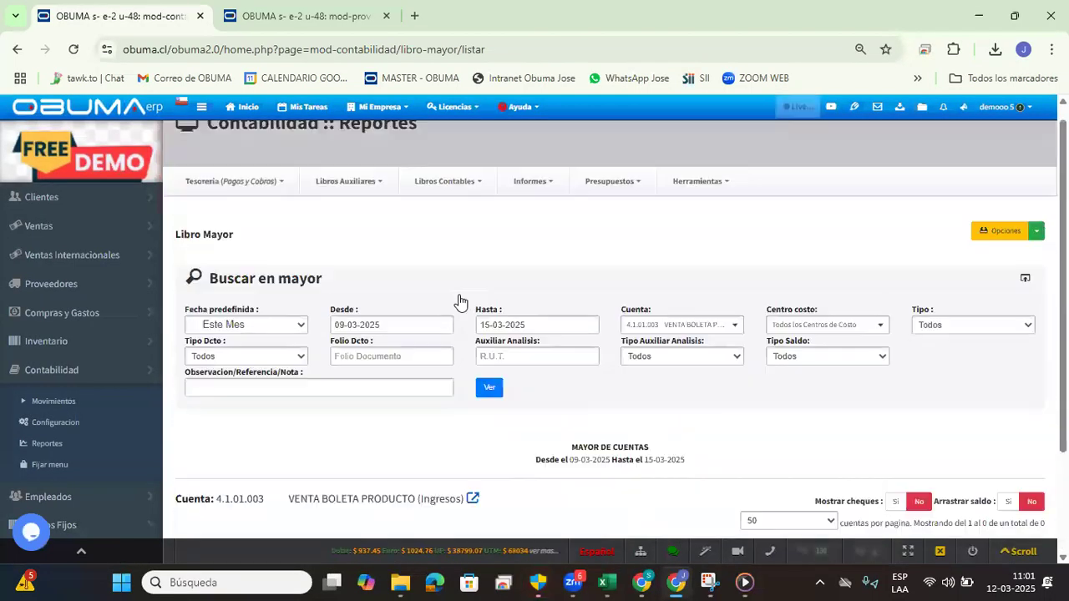
Step: Set the general ledger's predefined date range to Año Anterior, 01-01-2024 to 31-12-2024
scroll(459, 301, up, 1)
click(256, 341)
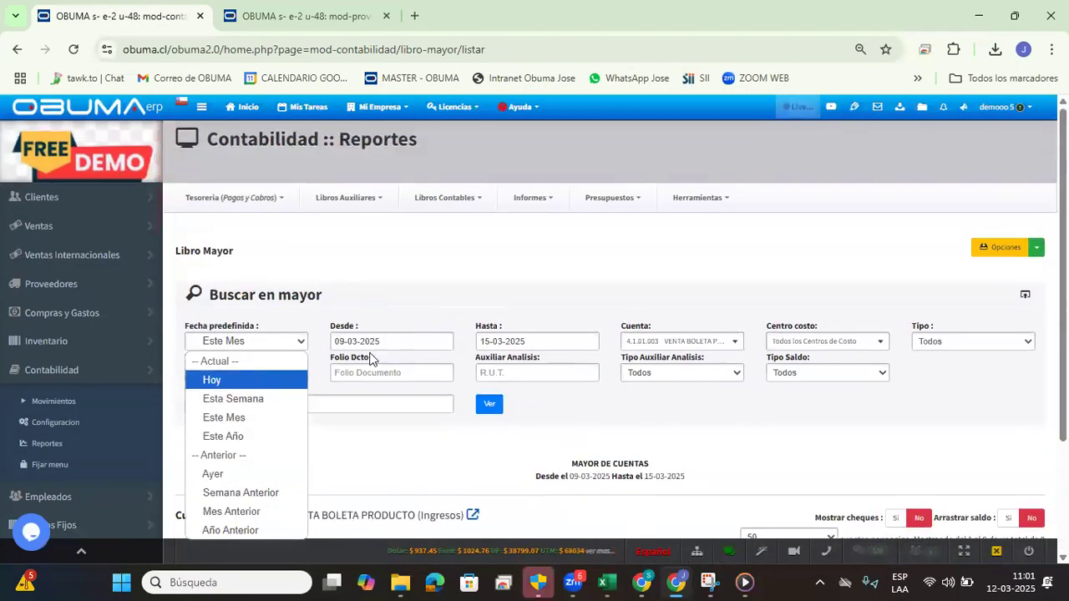
scroll(253, 381, down, 1)
click(260, 267)
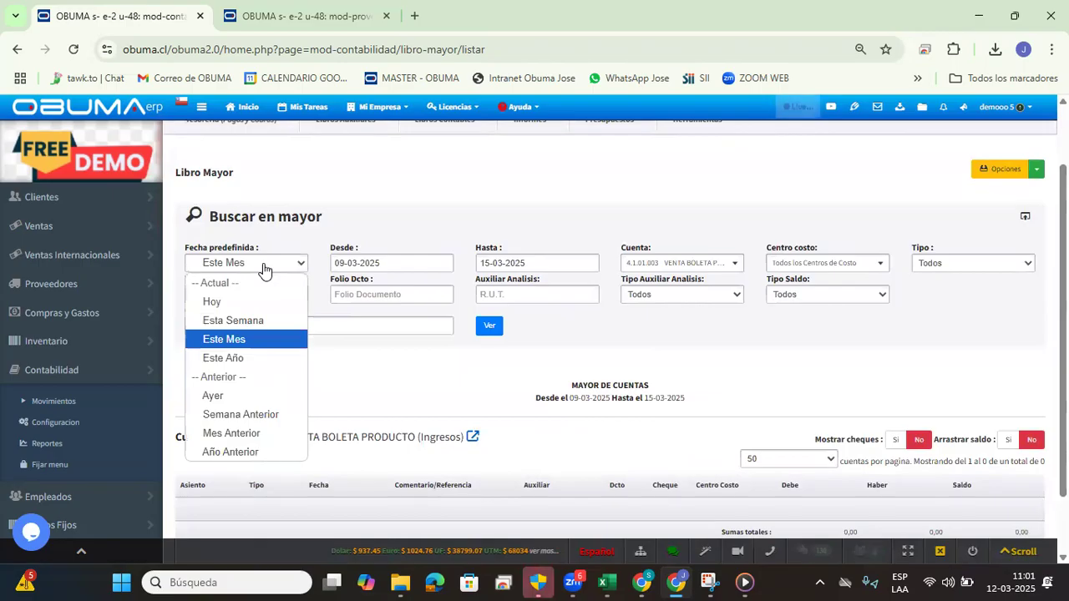
click(259, 358)
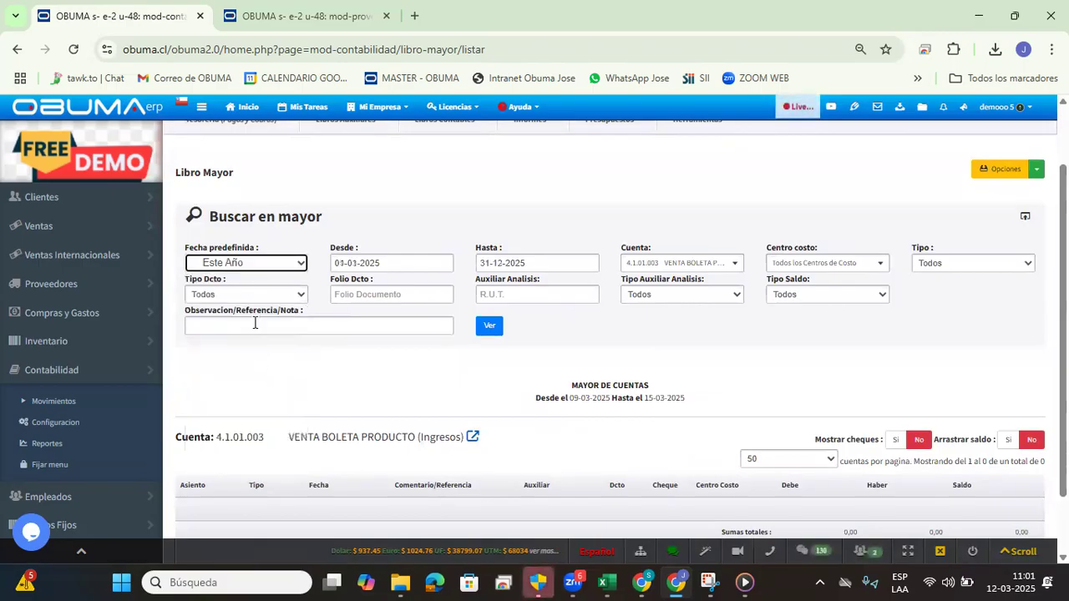
click(252, 269)
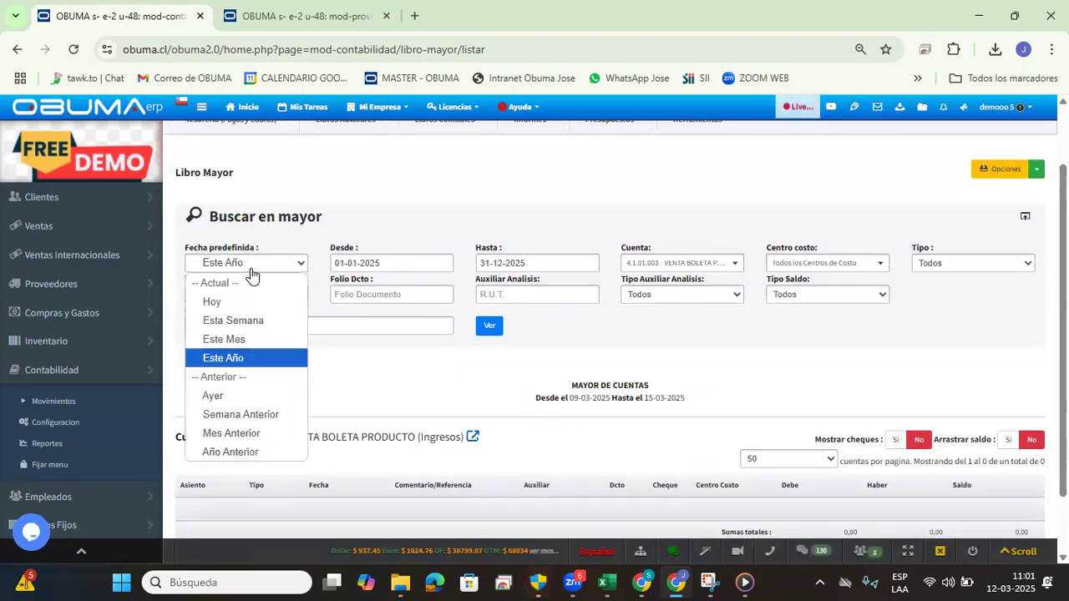
click(239, 454)
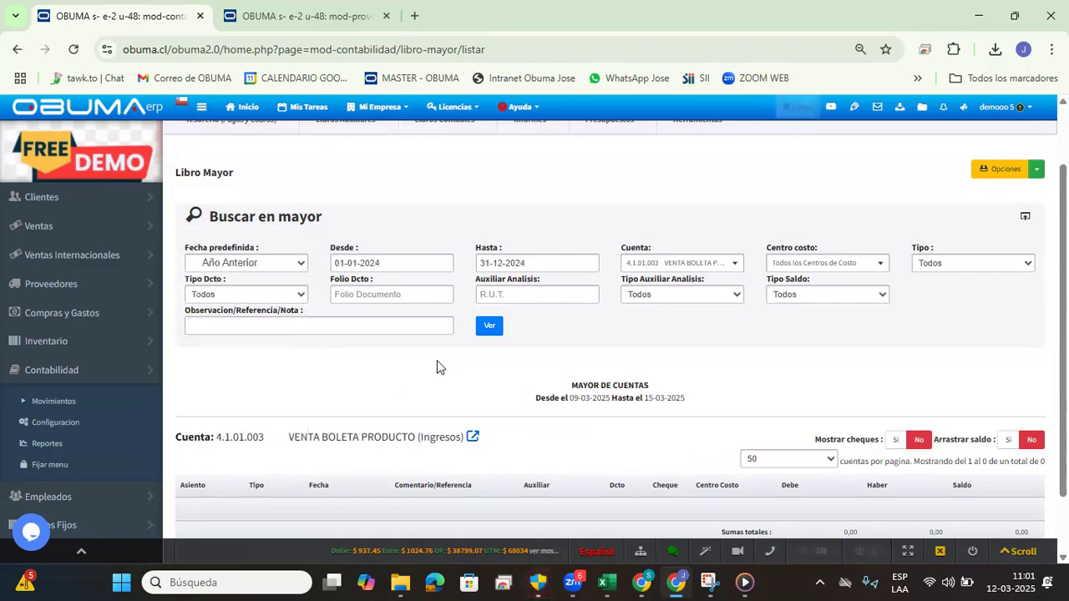
Step: Run the general ledger search for 01-01-2024 to 31-12-2024 and examine the listed entry's date and amounts
click(491, 326)
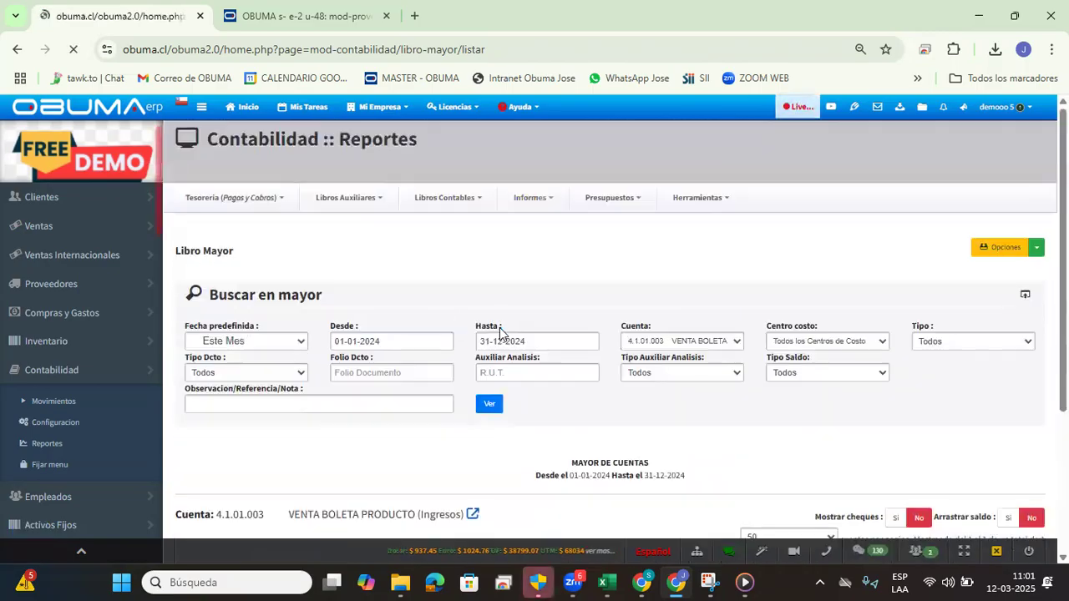
scroll(644, 262, down, 2)
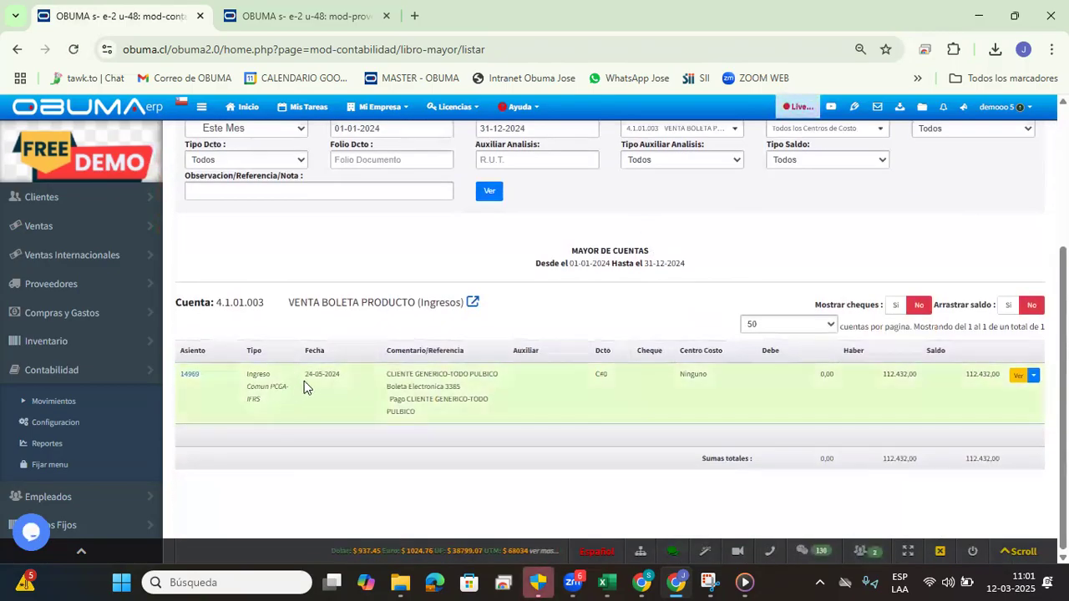
drag(348, 374, 304, 374)
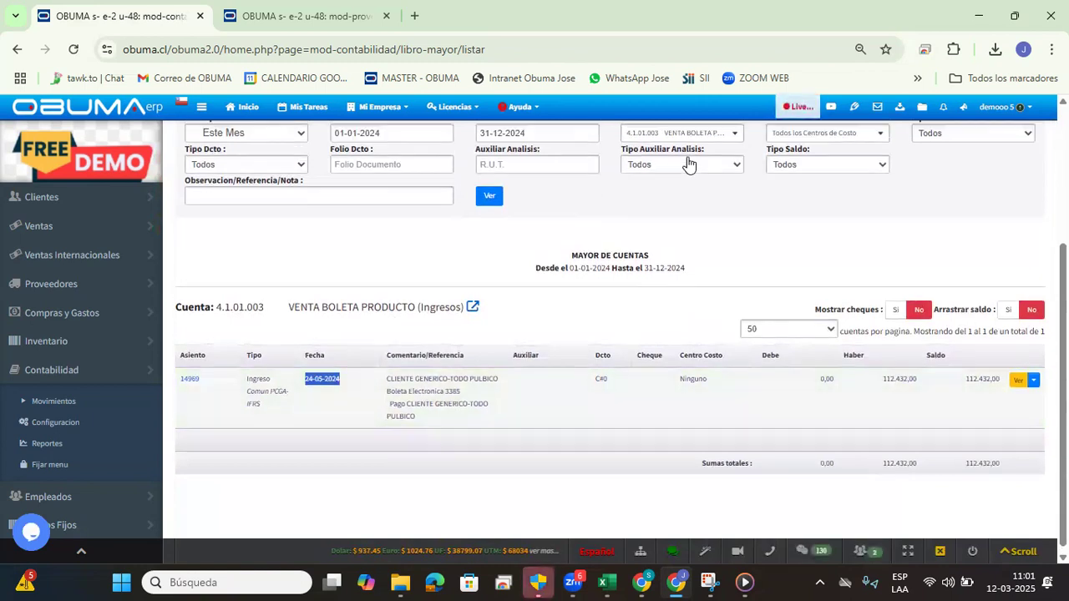
scroll(664, 294, up, 2)
scroll(664, 294, down, 2)
click(318, 355)
double_click(318, 354)
click(317, 377)
triple_click(319, 378)
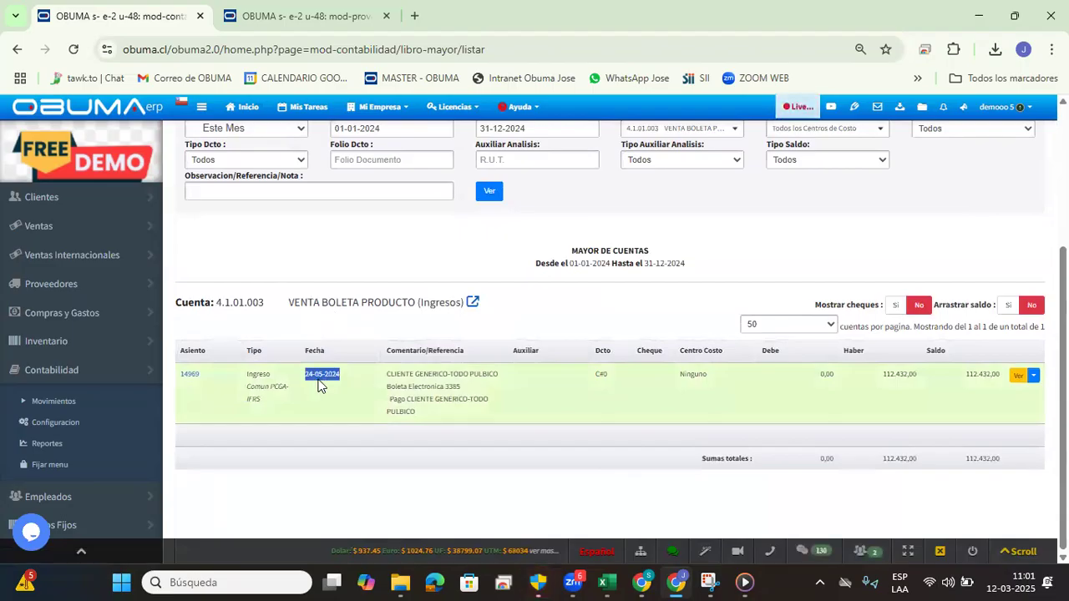
scroll(752, 418, up, 3)
scroll(718, 392, down, 2)
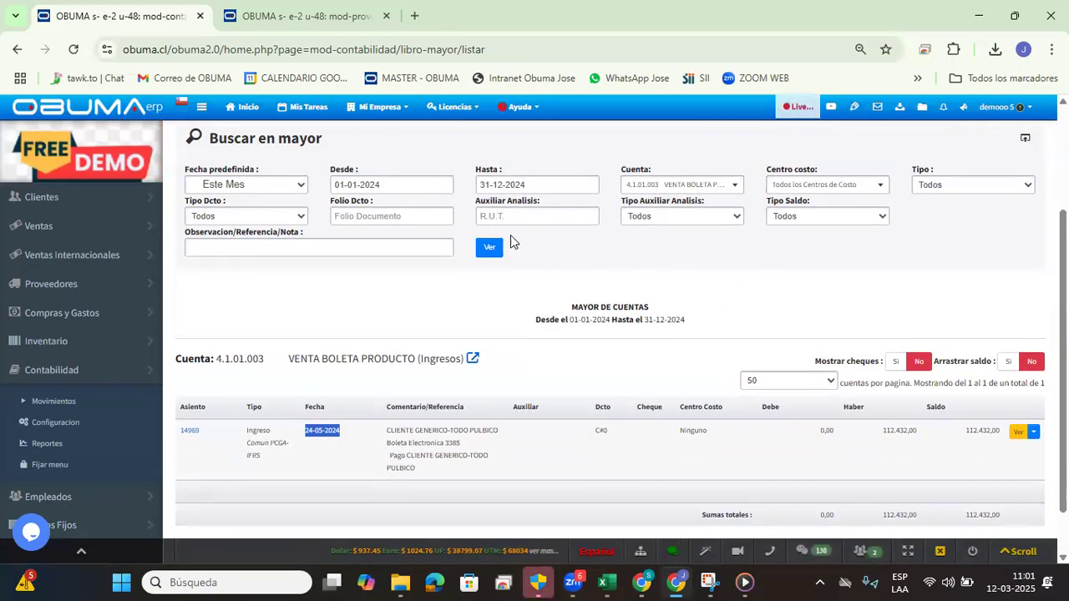
scroll(567, 253, up, 2)
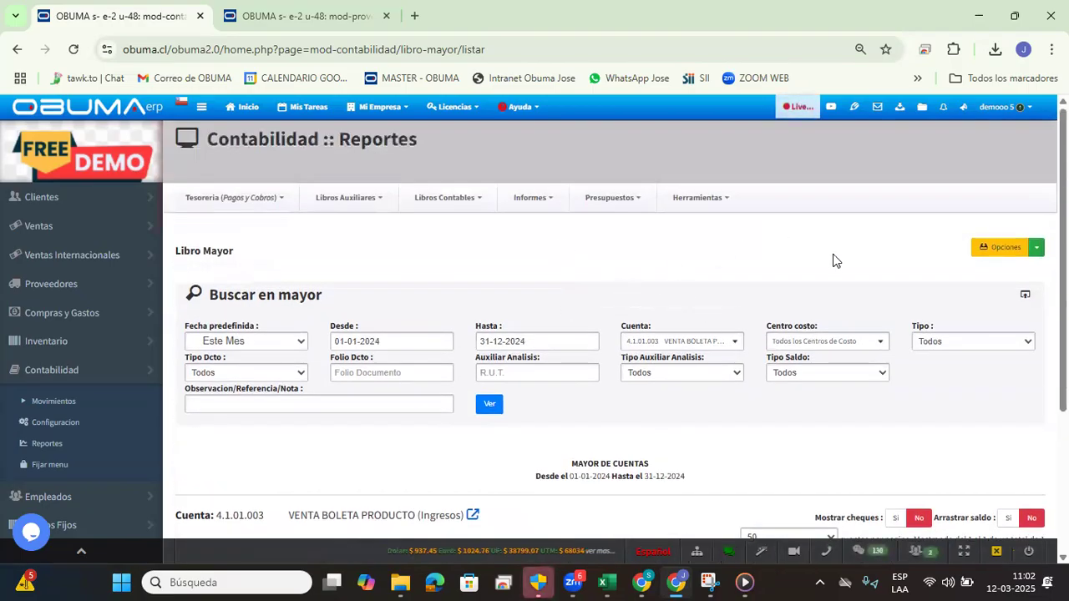
Step: Review the Libro Mayor results for the account and look over the report's export options
triple_click(216, 251)
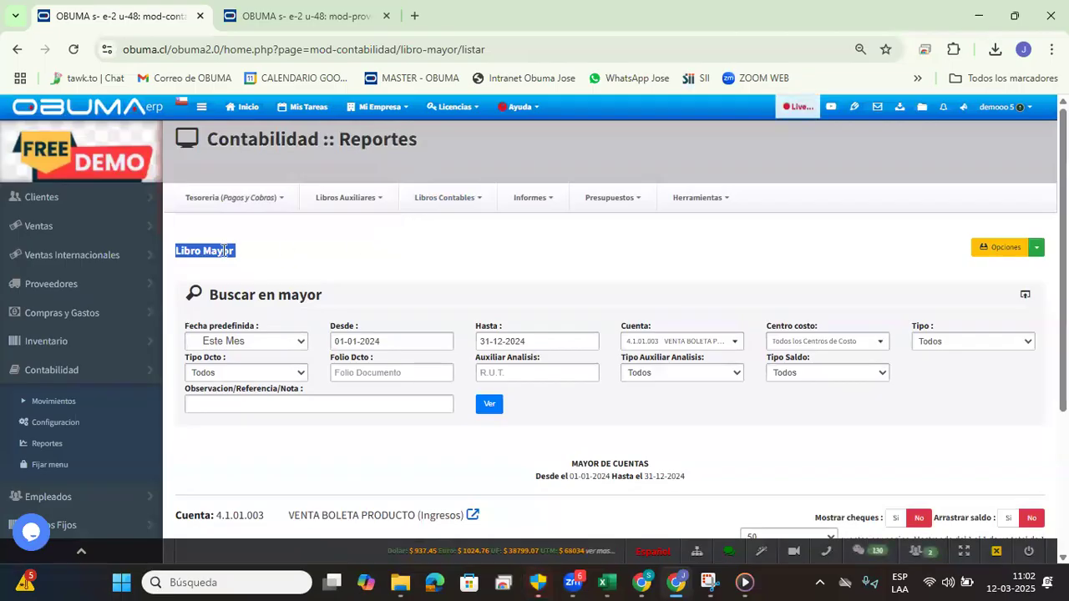
click(224, 251)
scroll(622, 259, down, 3)
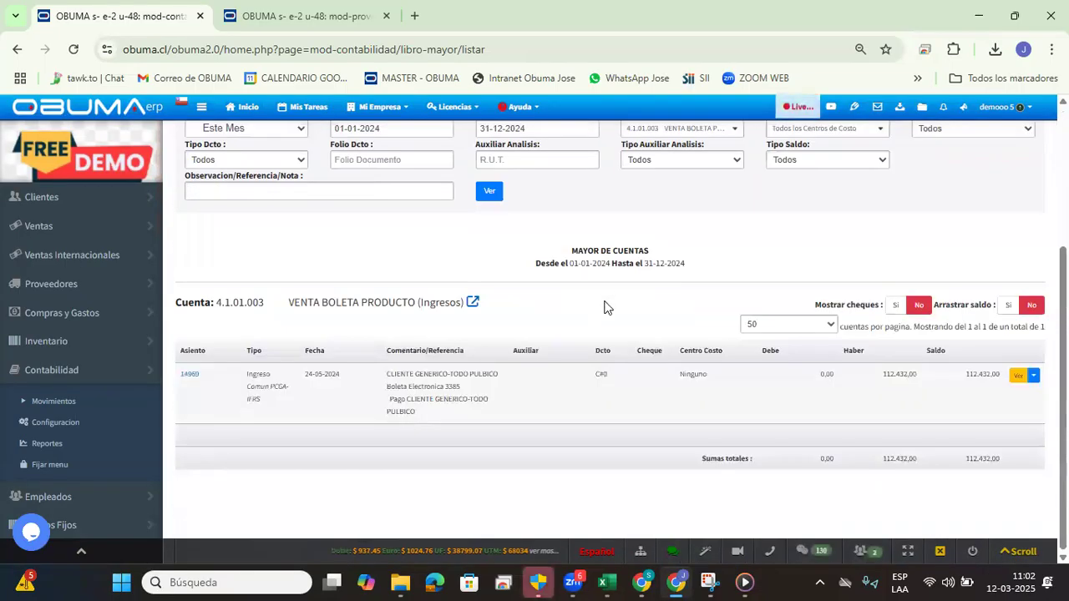
scroll(622, 284, up, 3)
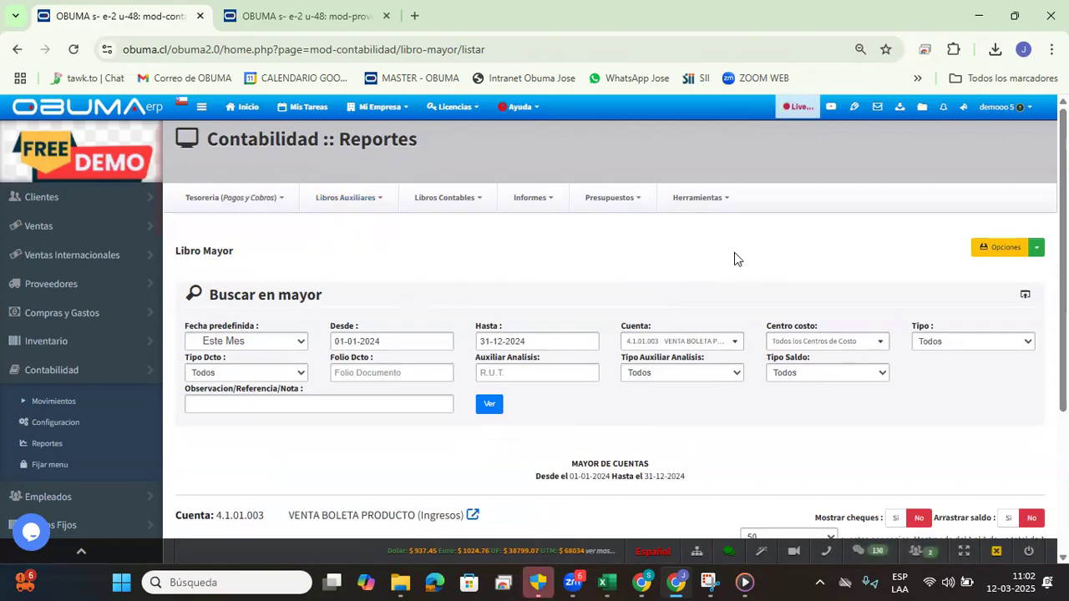
click(1037, 249)
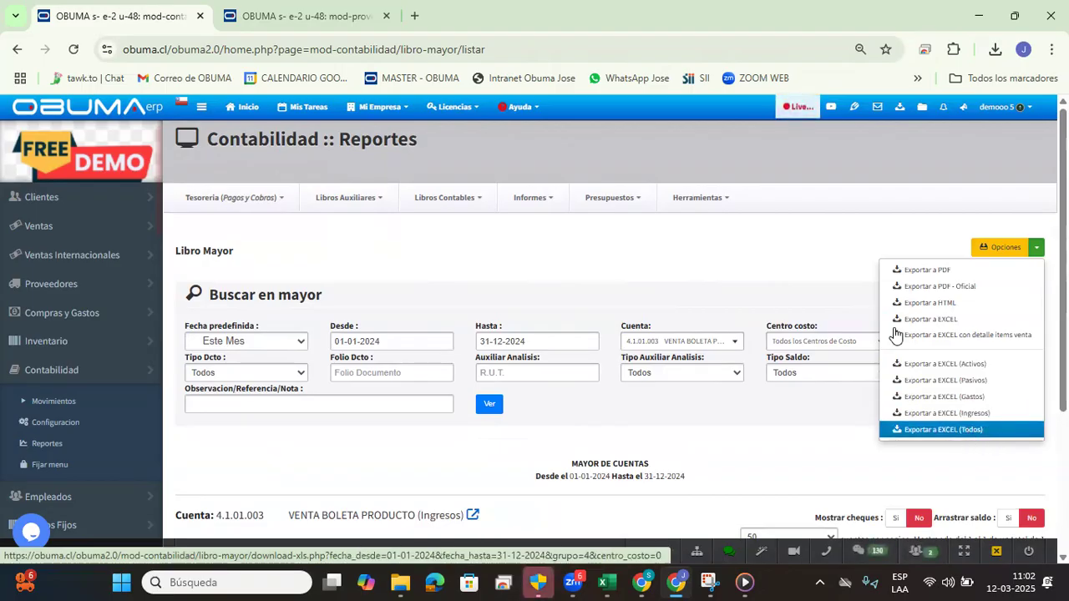
click(757, 248)
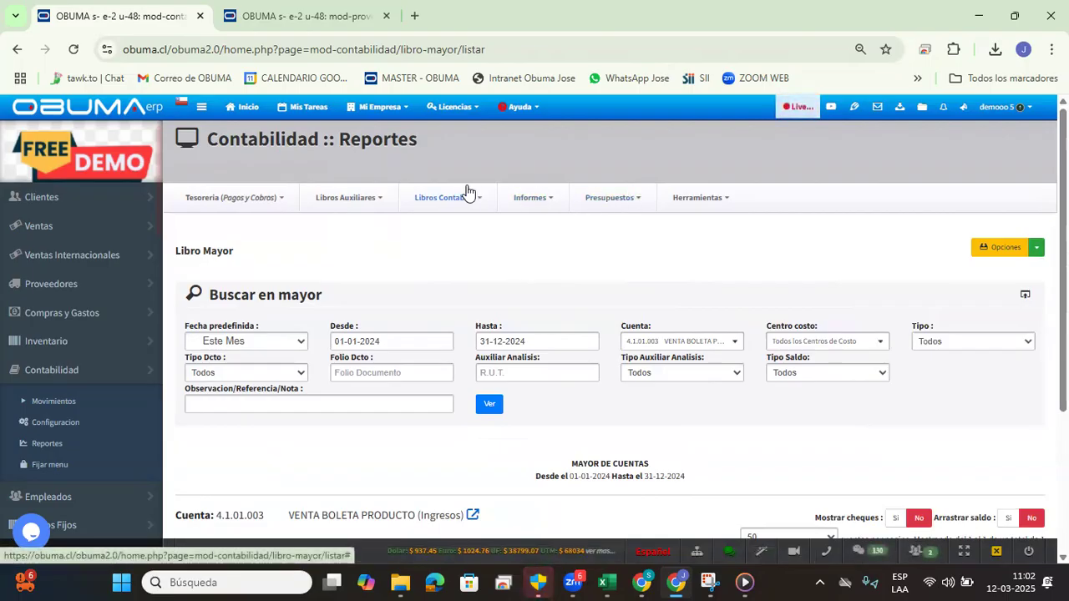
Step: Open the Balance General 8 Columnas report and examine its account rows, totals and balance check row
click(543, 206)
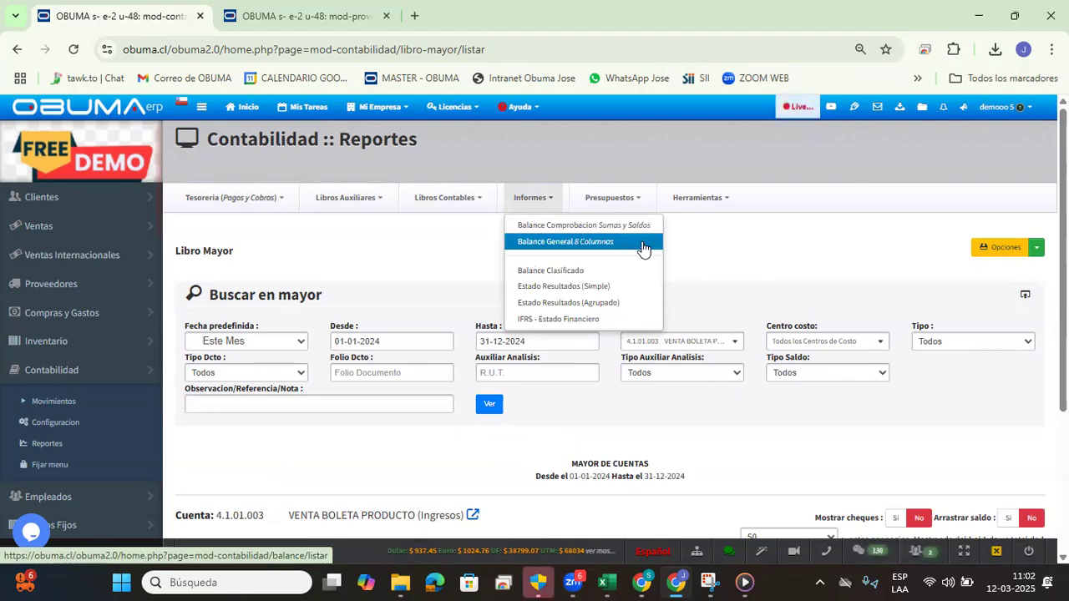
click(720, 250)
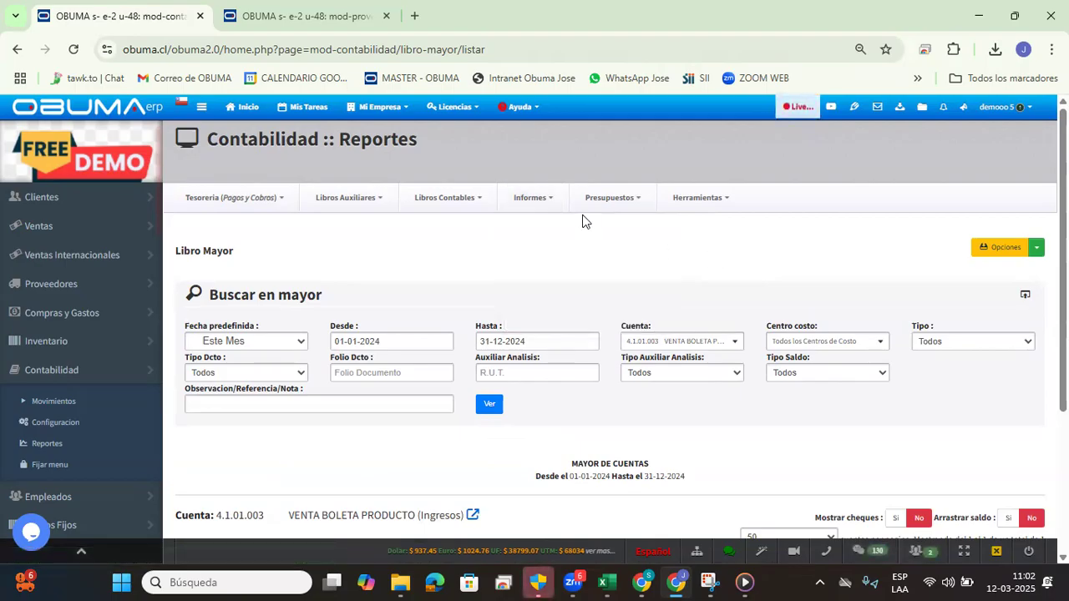
click(553, 208)
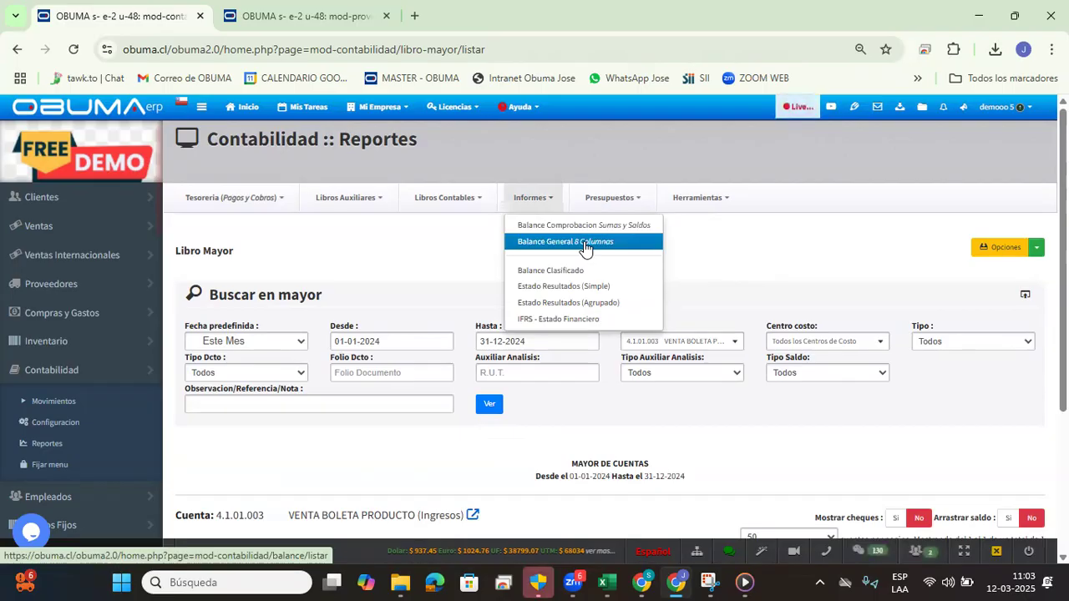
click(585, 245)
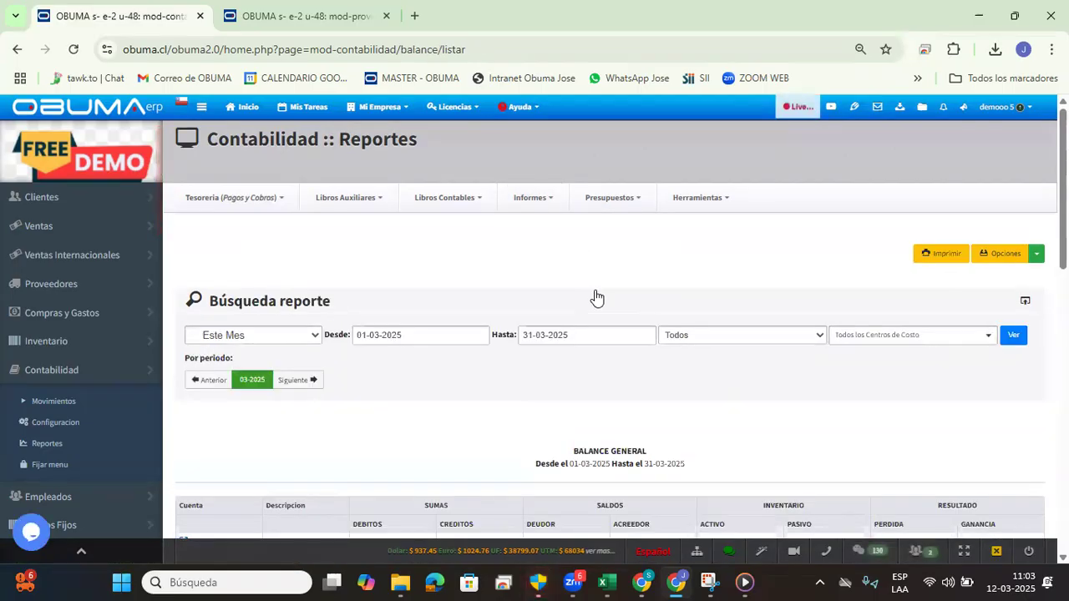
scroll(560, 292, down, 3)
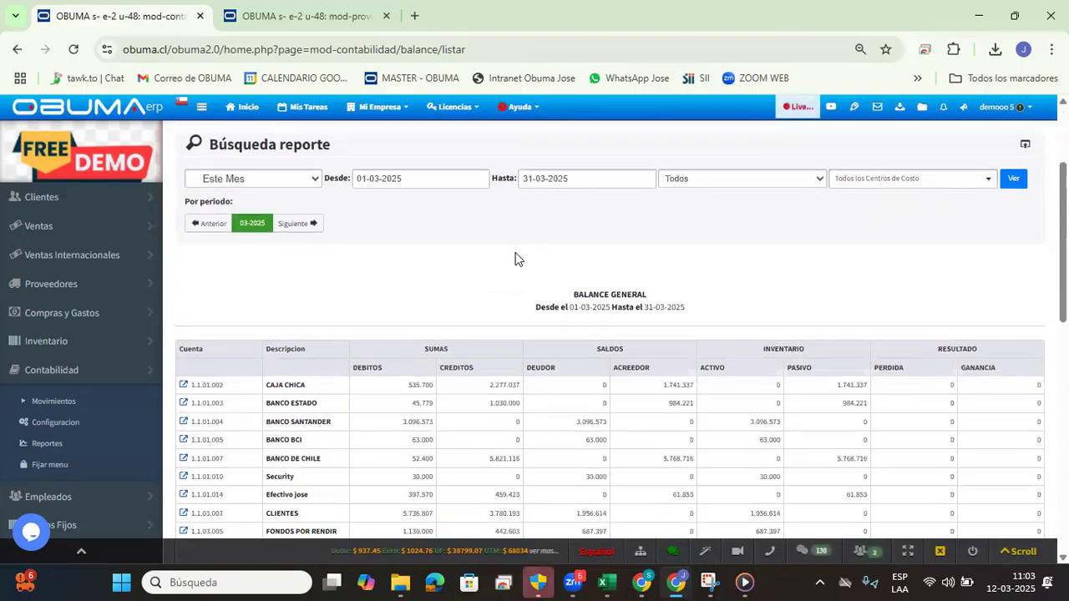
scroll(523, 246, down, 12)
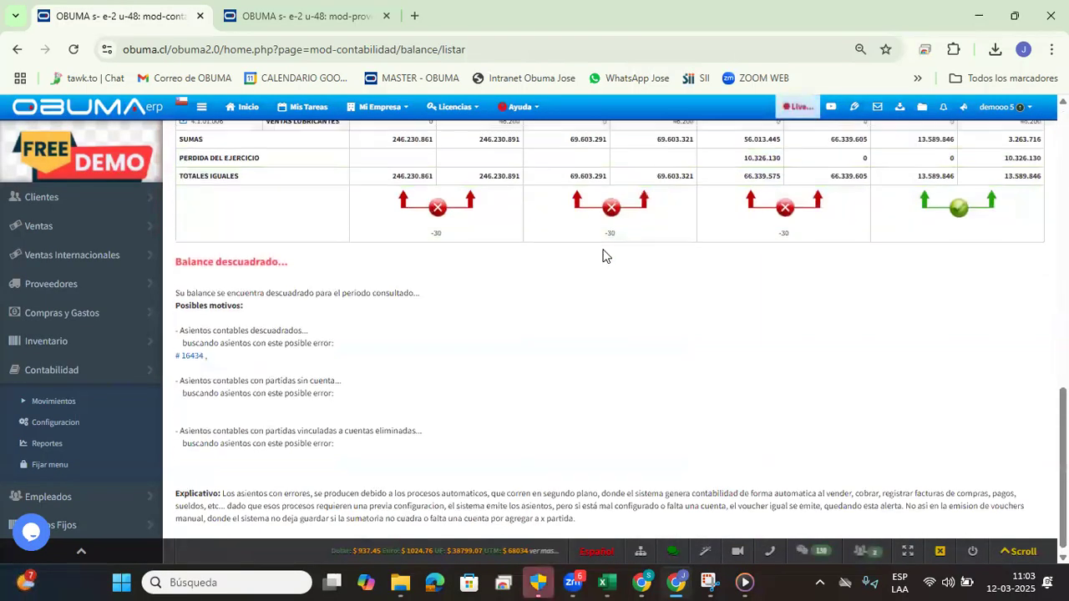
scroll(447, 249, up, 3)
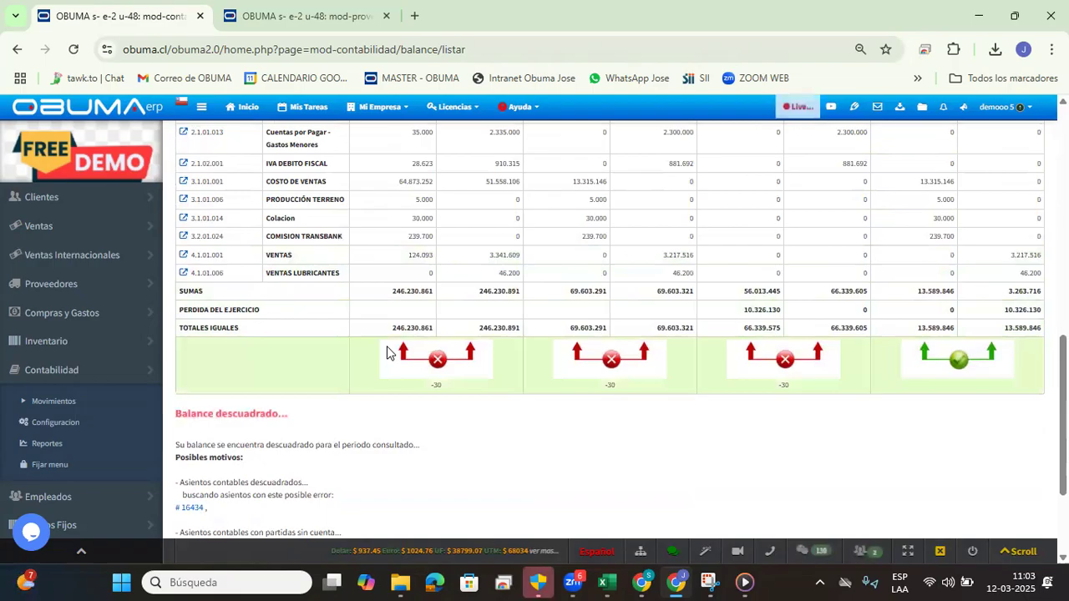
drag(362, 347, 411, 384)
click(708, 367)
scroll(719, 351, down, 2)
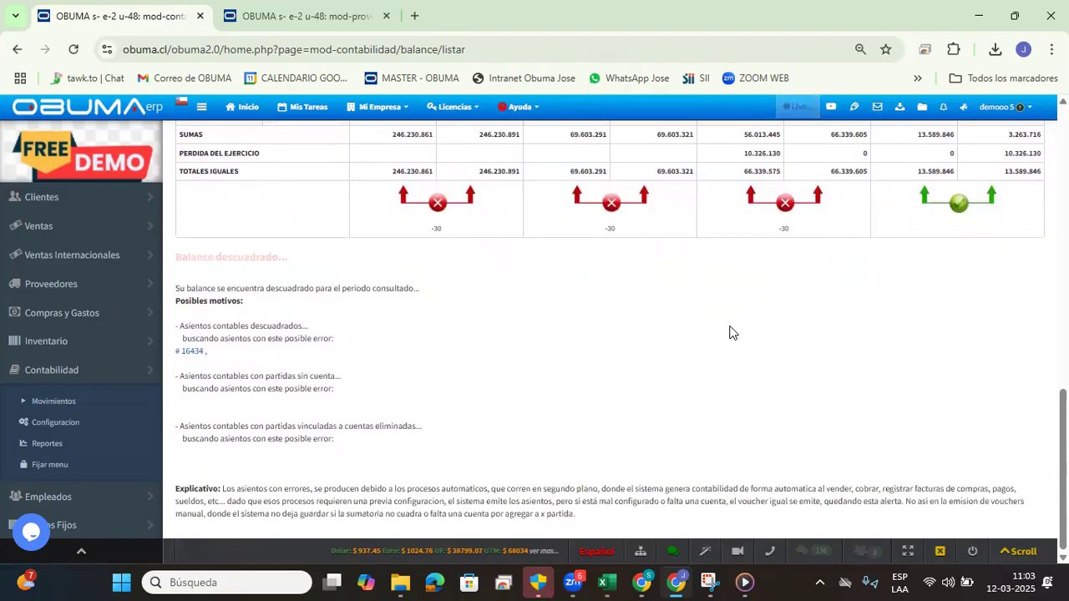
Step: Read the possible causes listed for the unbalanced report and open the accounting entry flagged as unbalanced
triple_click(200, 301)
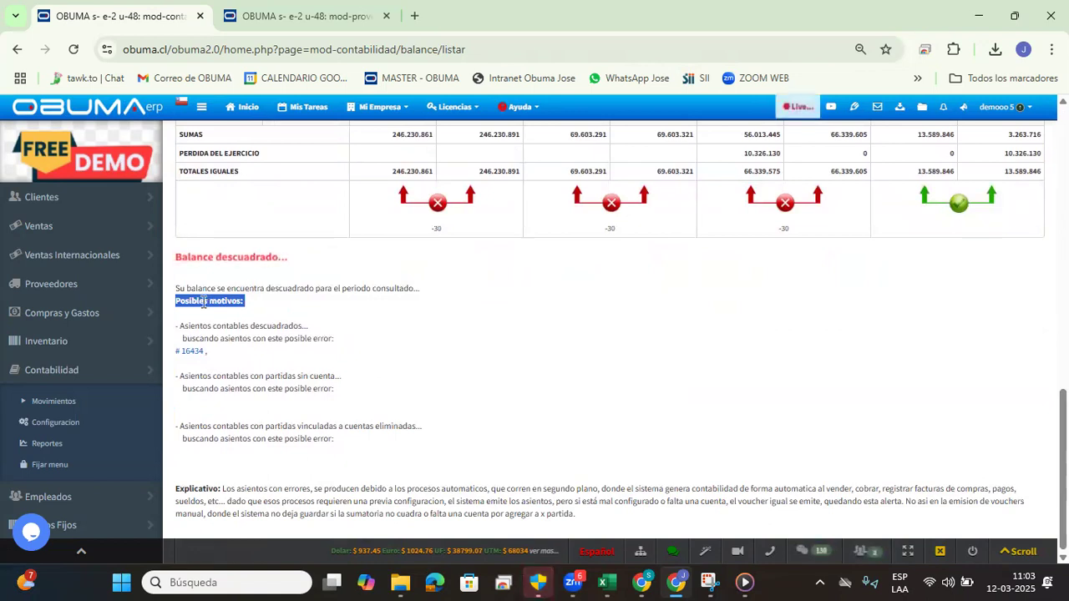
triple_click(205, 326)
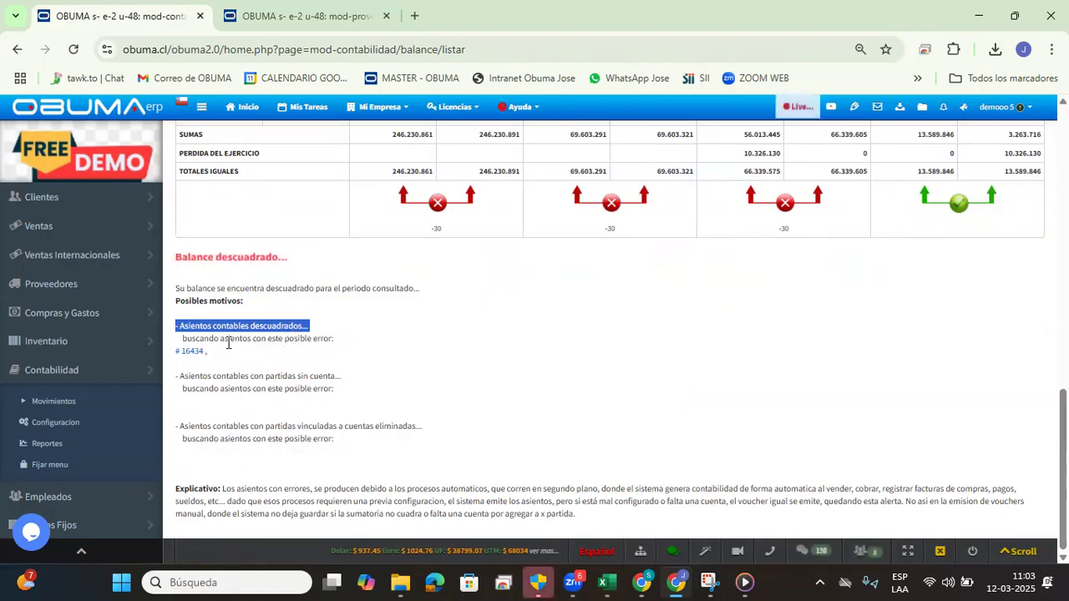
triple_click(296, 339)
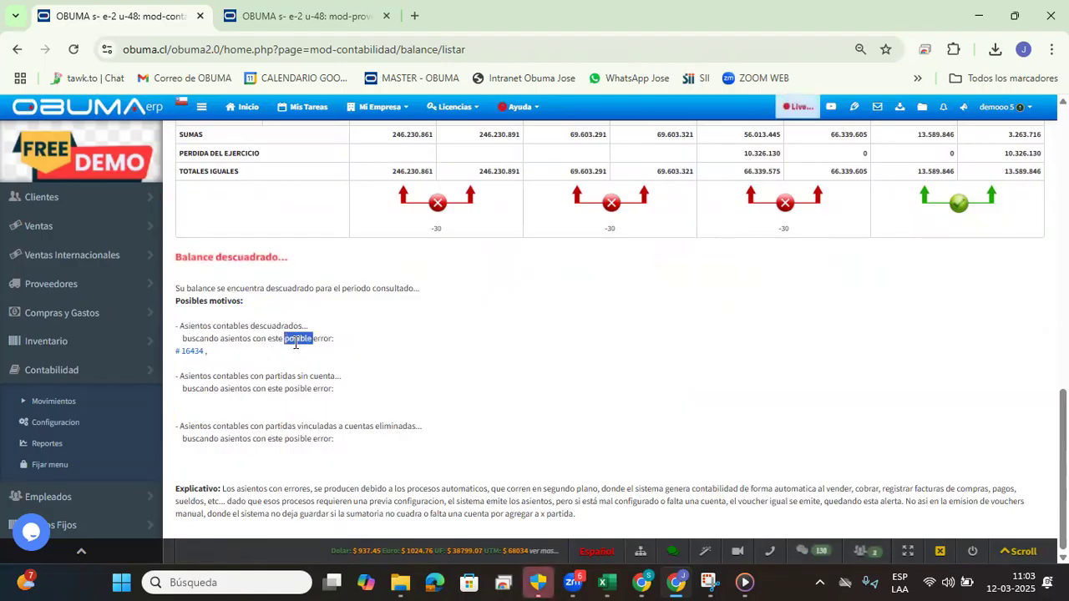
click(201, 351)
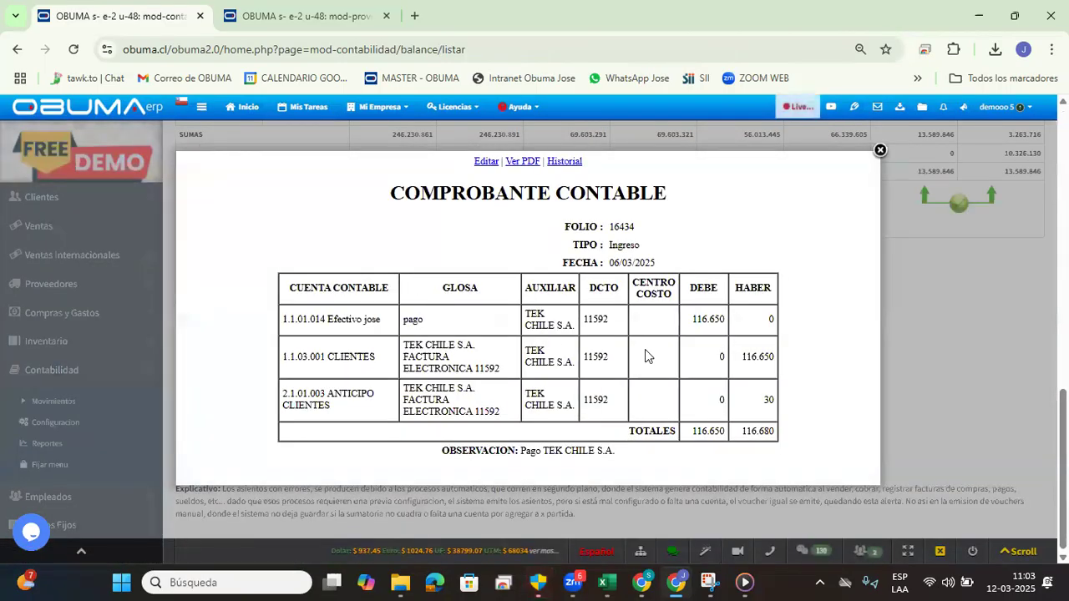
Step: Compare the Debe and Haber totals on the flagged accounting voucher
double_click(721, 432)
click(772, 432)
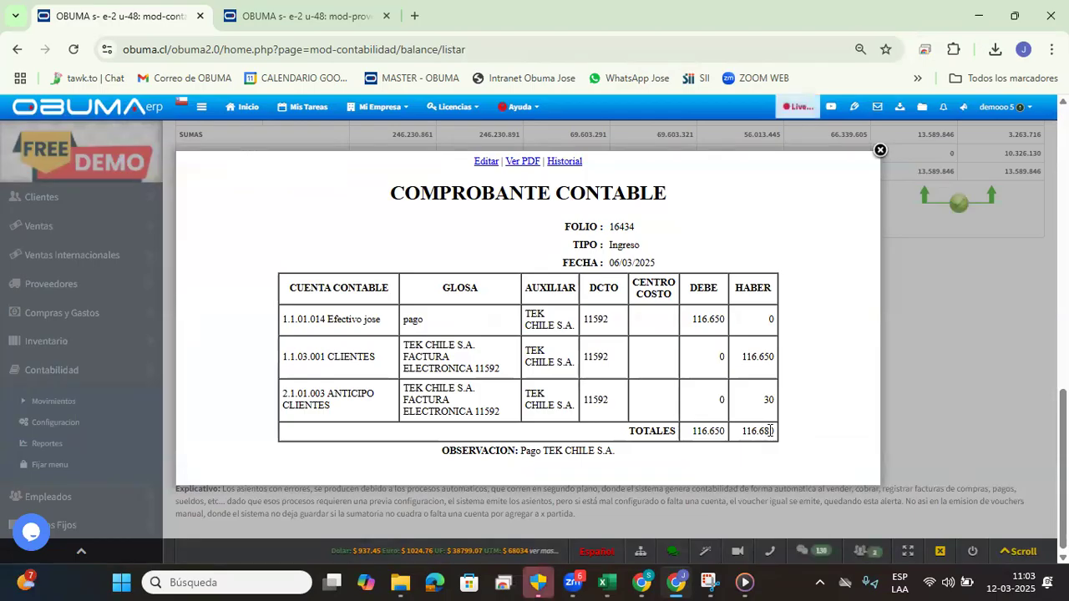
double_click(710, 433)
click(769, 433)
double_click(710, 432)
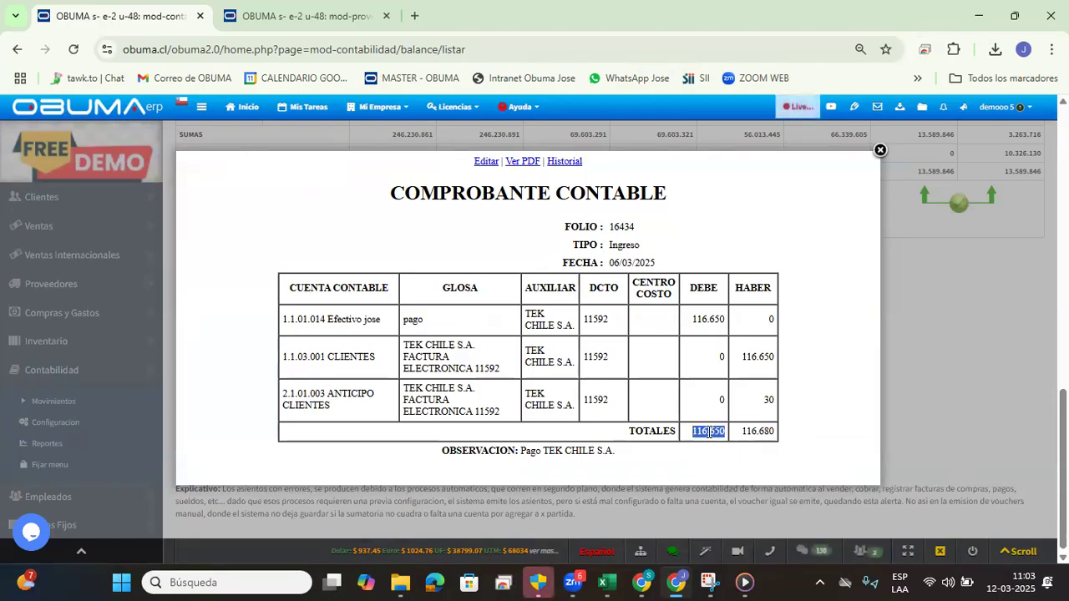
double_click(749, 431)
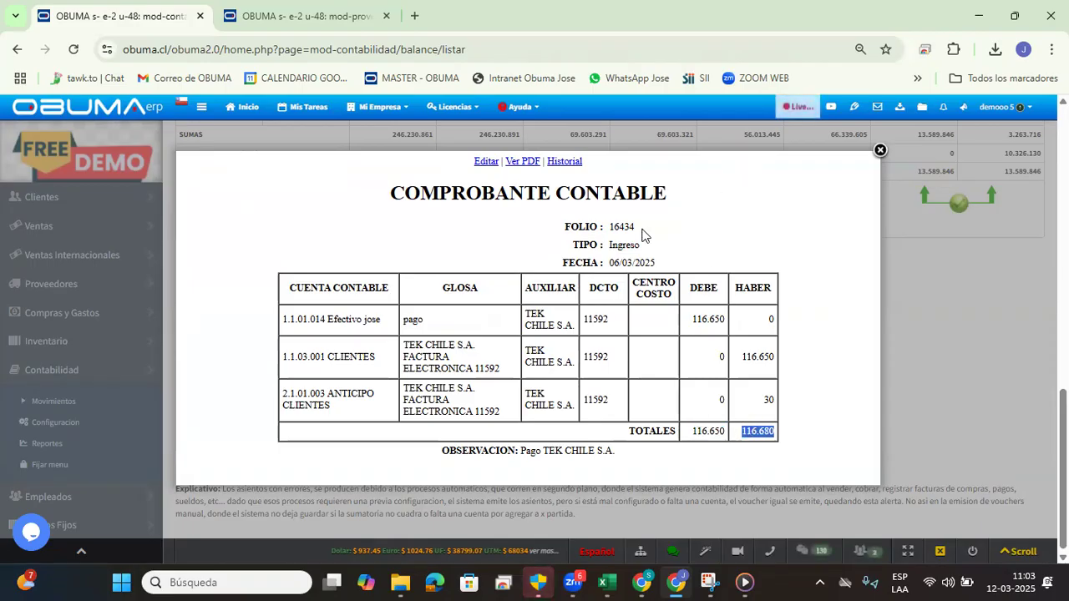
Step: Open the flagged voucher for editing and compare the Debe and Haber amounts of its lines
click(487, 162)
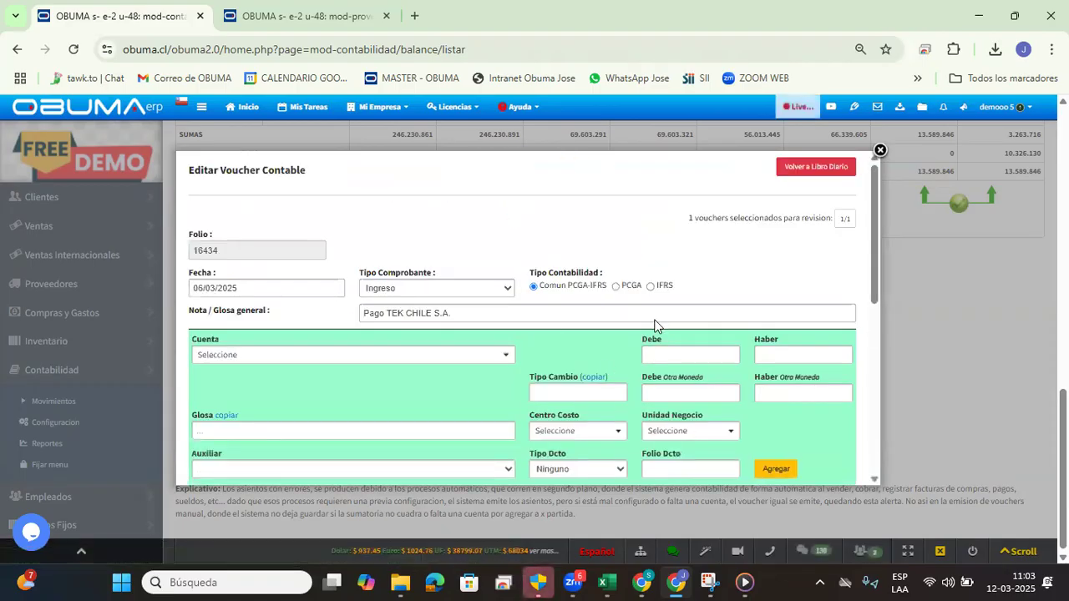
scroll(657, 323, down, 3)
scroll(698, 360, down, 5)
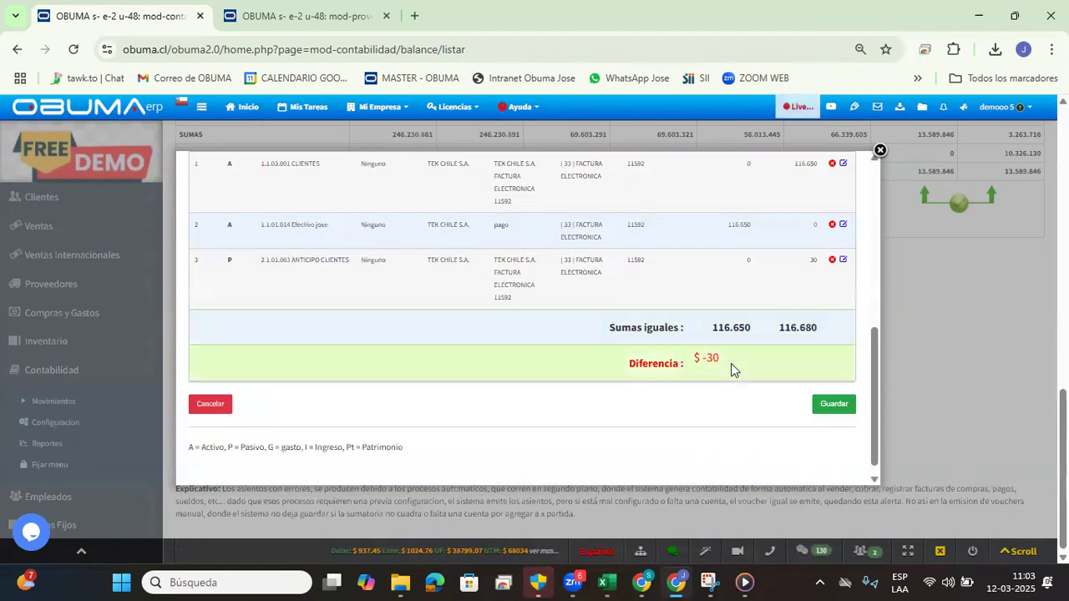
scroll(760, 334, up, 2)
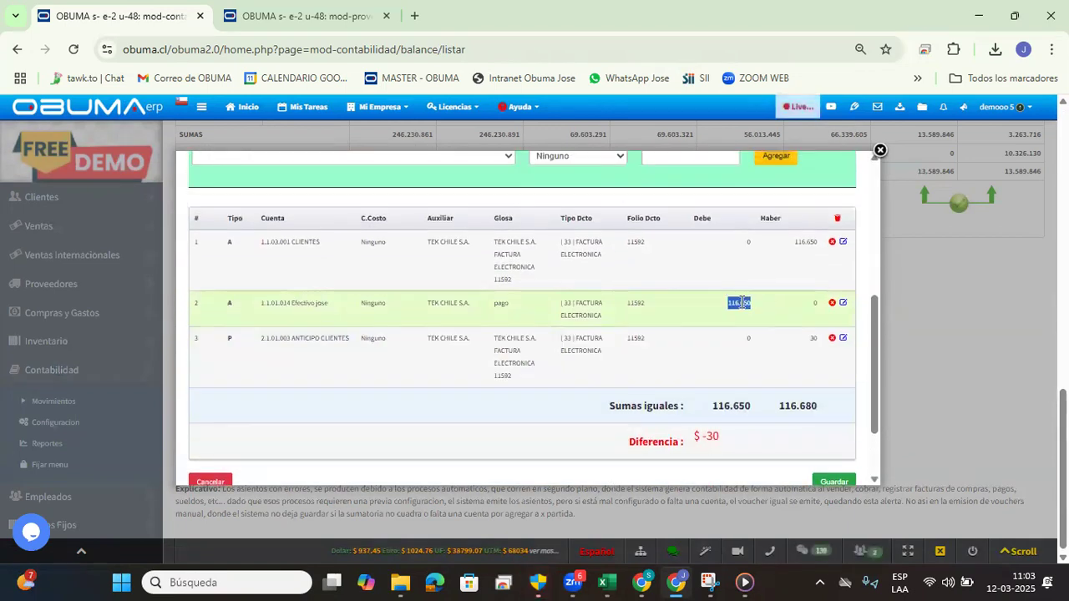
click(769, 315)
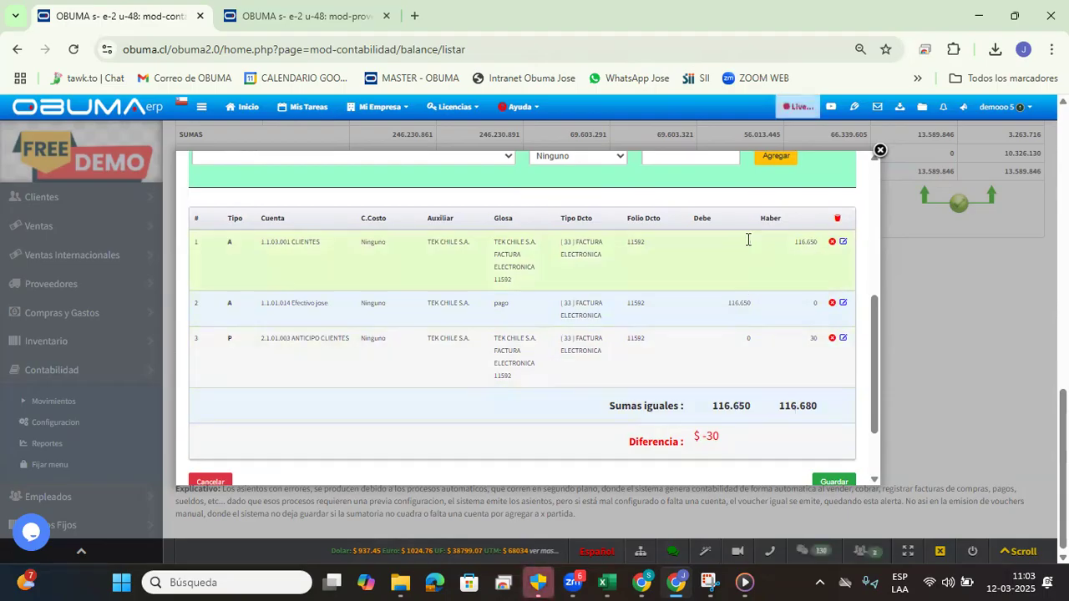
double_click(800, 240)
click(740, 303)
double_click(738, 303)
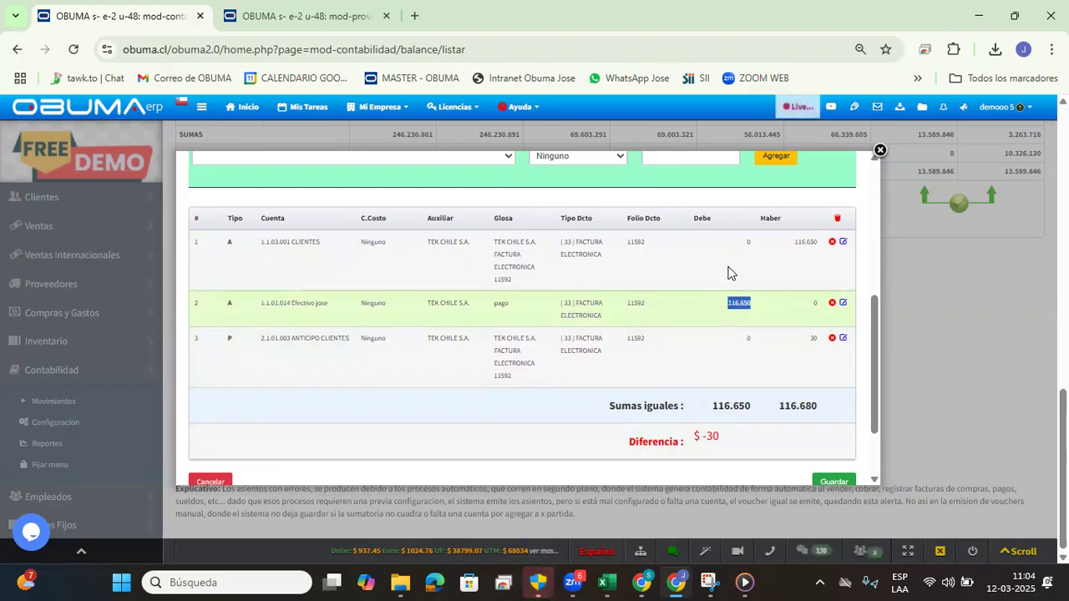
Step: Set the Debe amount of the voucher's 1.1.01.014 cash line to 116680 and apply the line change
scroll(827, 401, up, 1)
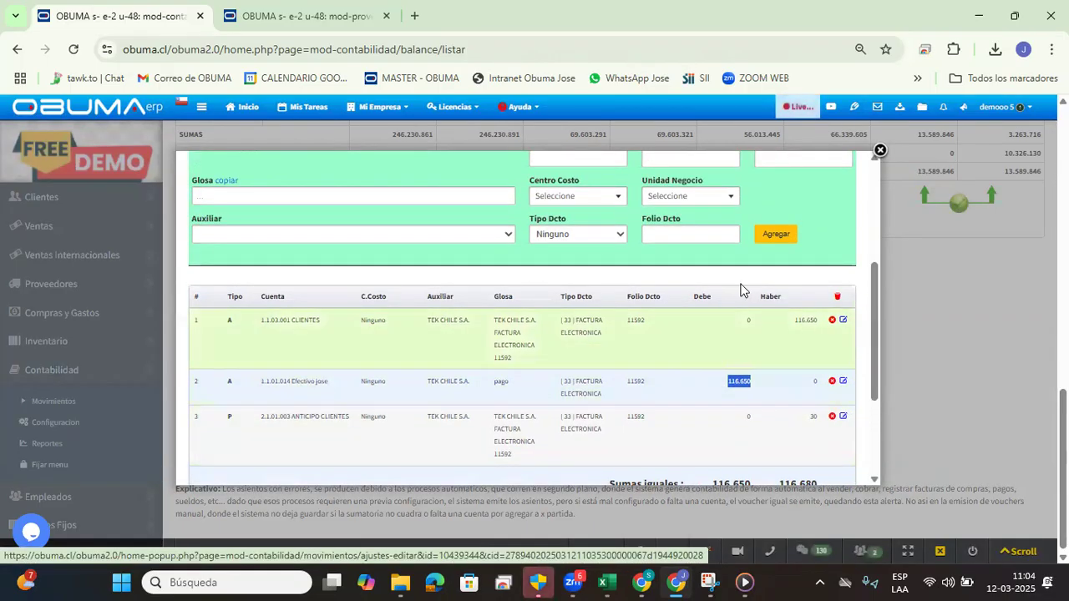
scroll(708, 307, down, 1)
drag(685, 277, 493, 269)
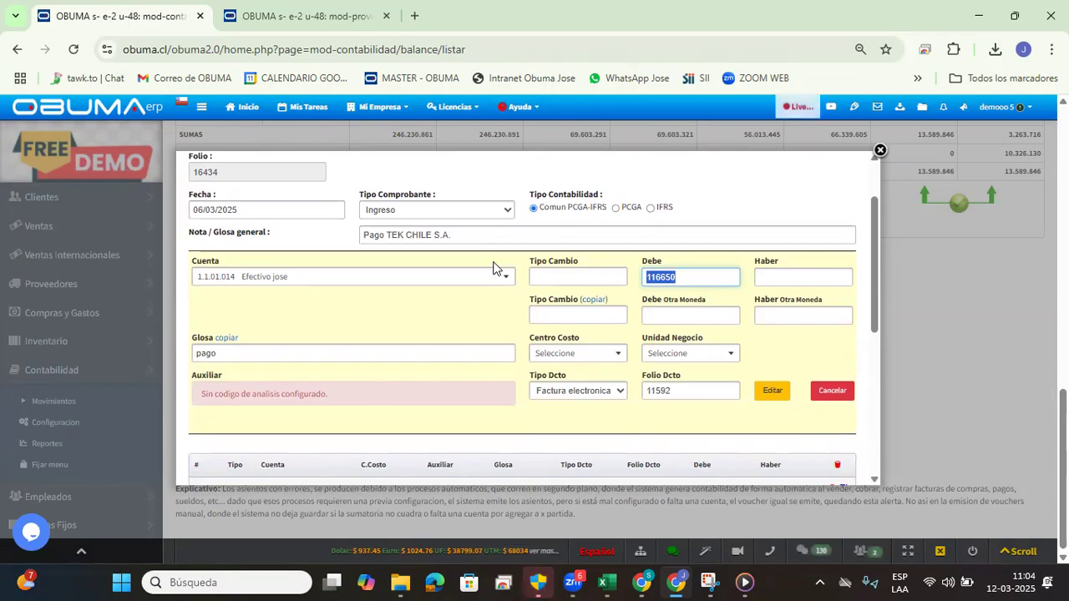
key(Right)
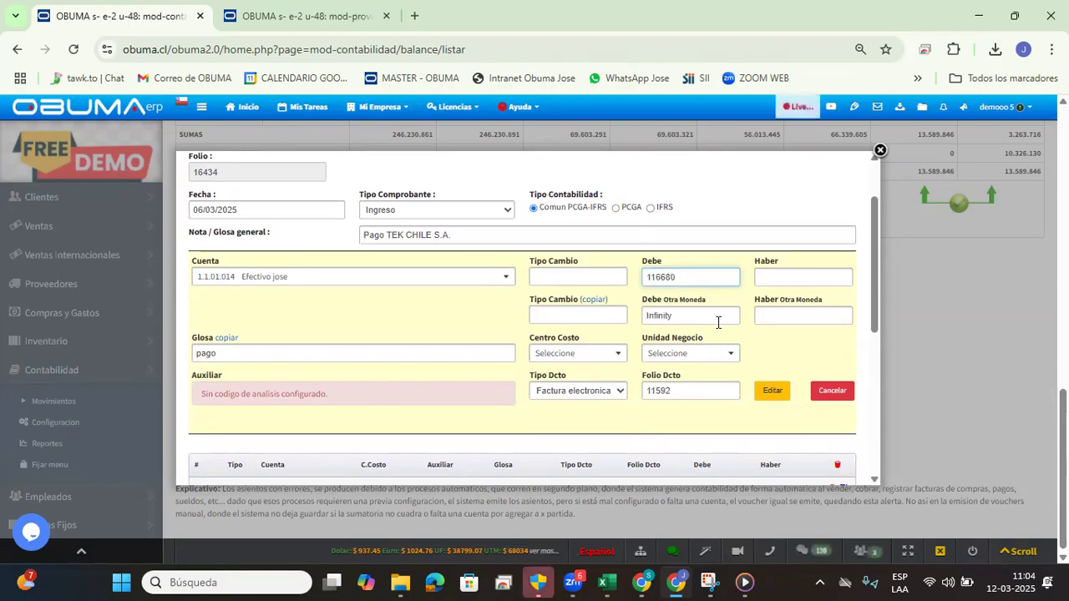
click(774, 391)
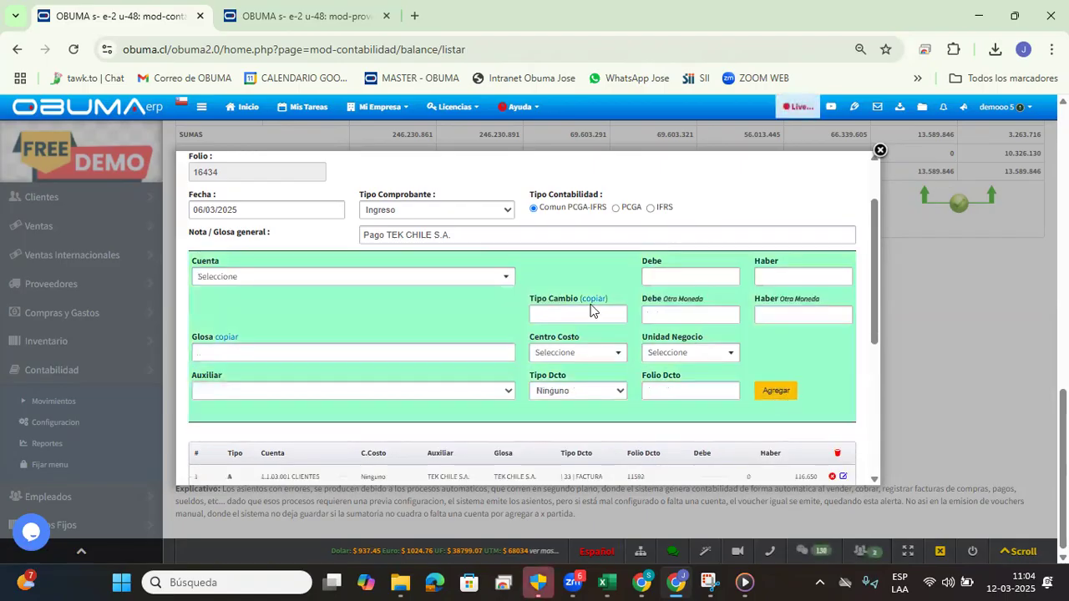
Step: Save the corrected voucher with its matching Debe and Haber amounts and close the voucher window
scroll(594, 293, down, 1)
scroll(461, 241, up, 2)
scroll(360, 267, down, 4)
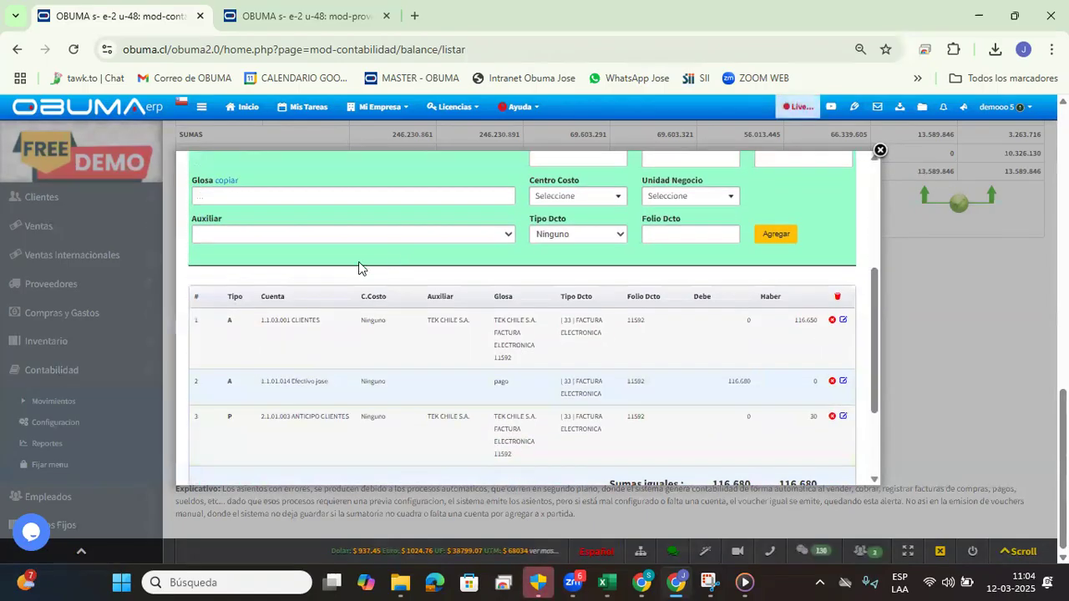
scroll(686, 312, down, 1)
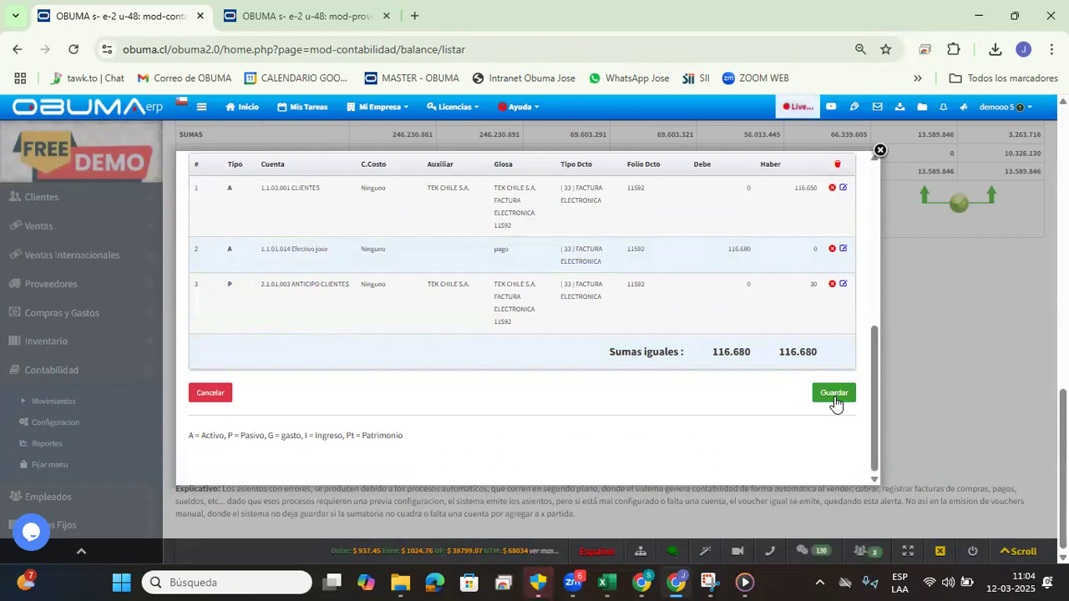
click(835, 394)
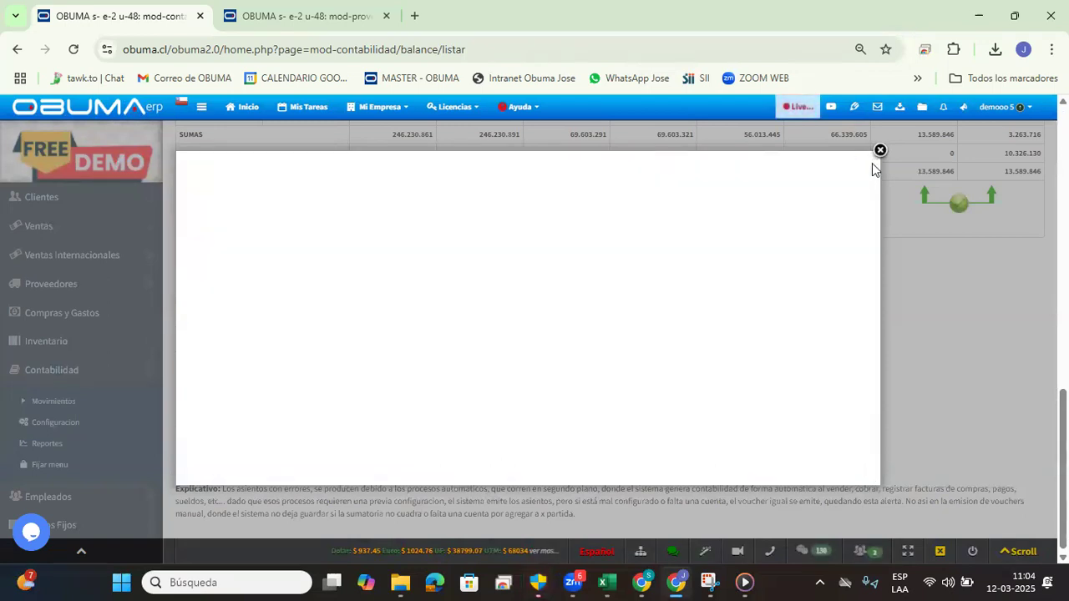
click(880, 151)
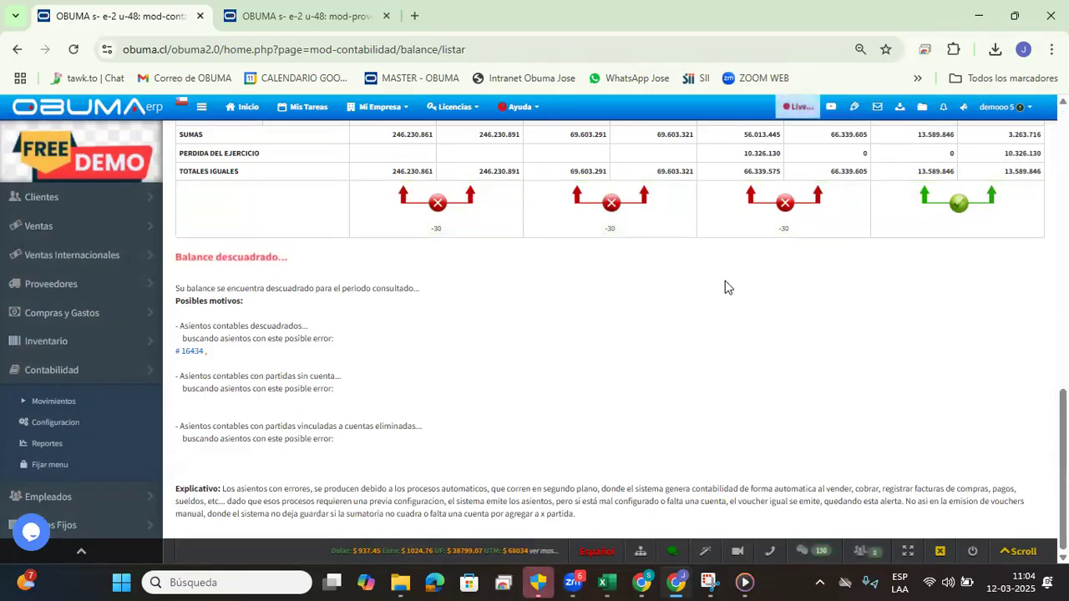
Step: Regenerate the general balance for 01-03-2025 to 31-03-2025 and check whether its column totals match
scroll(509, 351, up, 1)
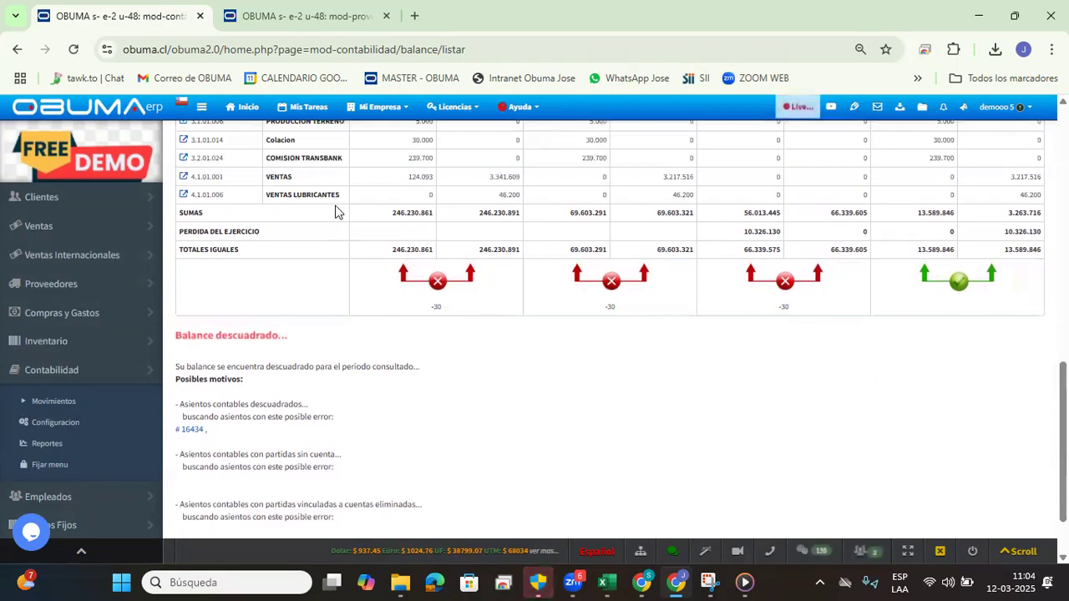
scroll(420, 236, up, 10)
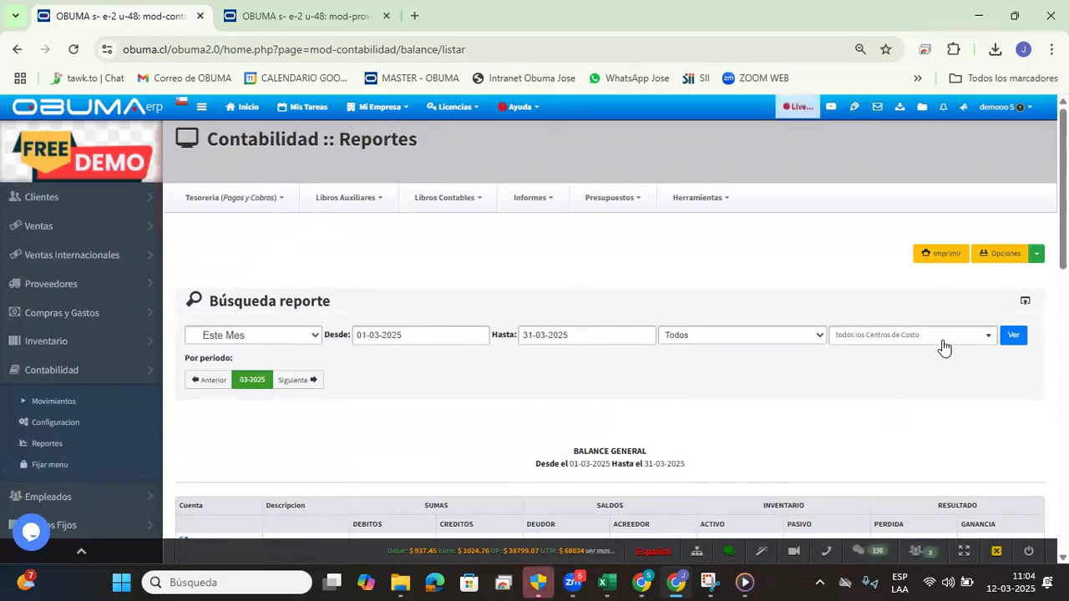
click(1018, 345)
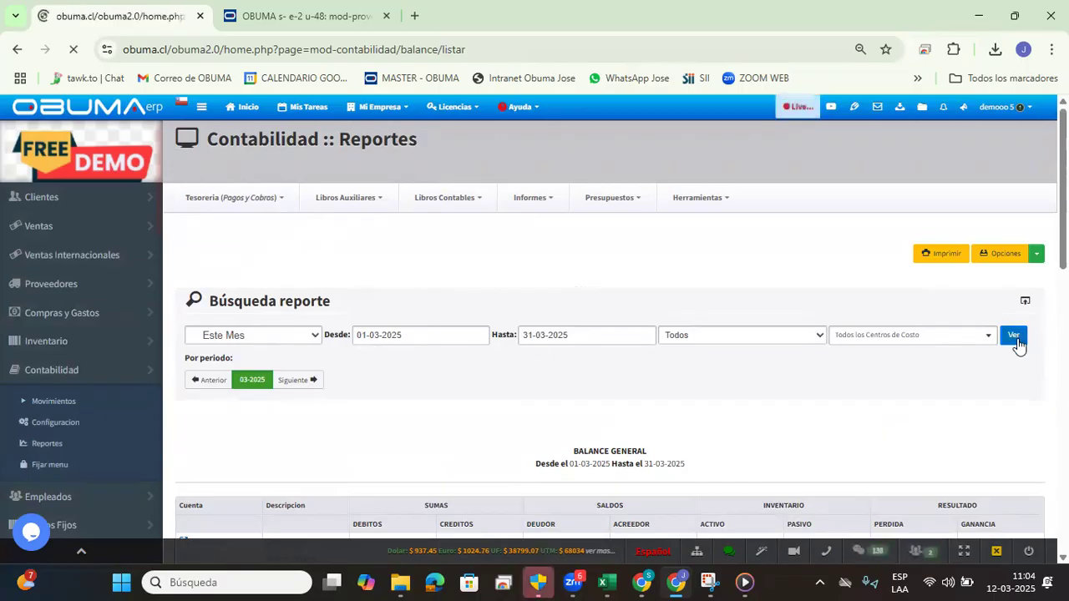
scroll(720, 275, down, 10)
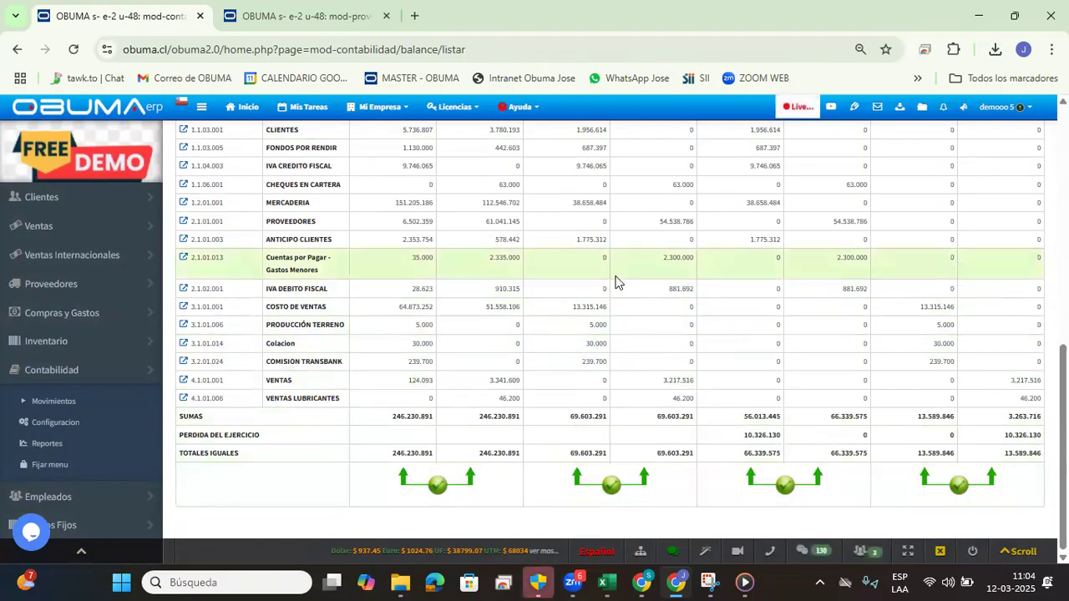
Step: Generate the general balance for the current year with the Este Año period
scroll(616, 281, up, 10)
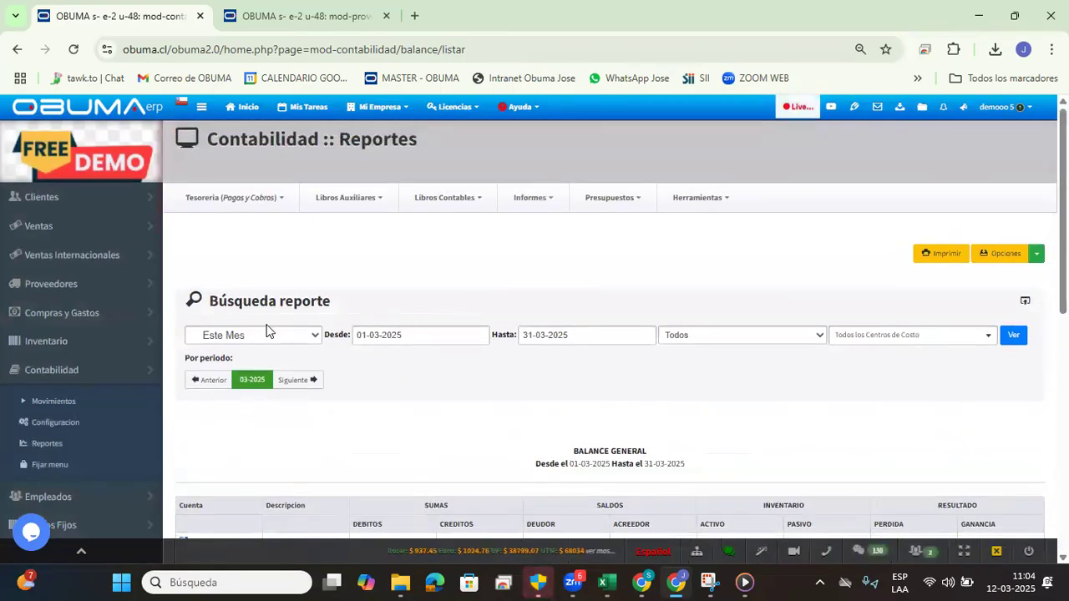
click(266, 333)
scroll(247, 324, down, 1)
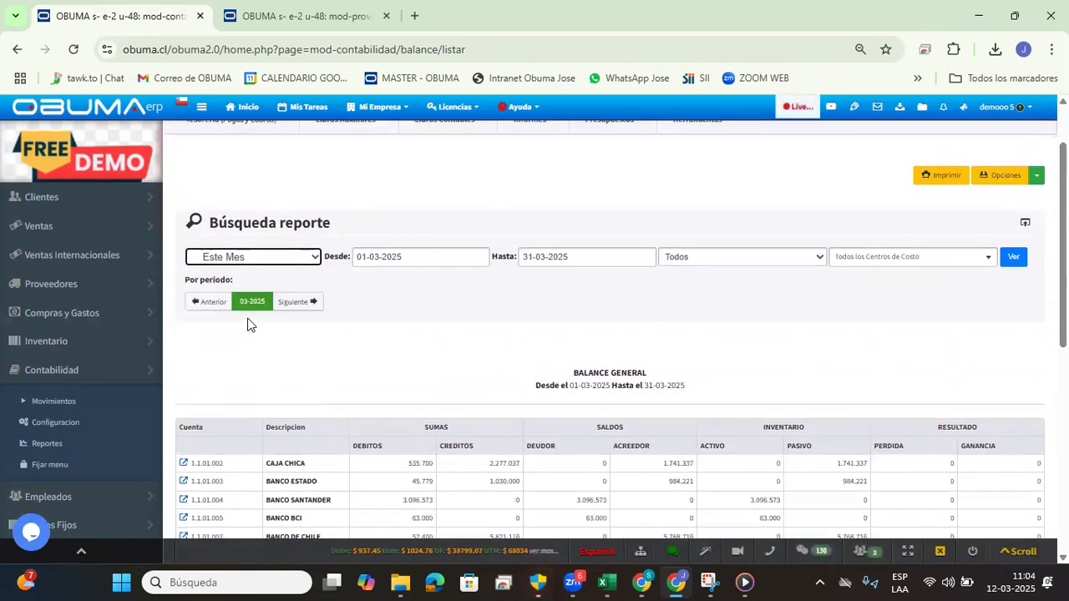
click(271, 259)
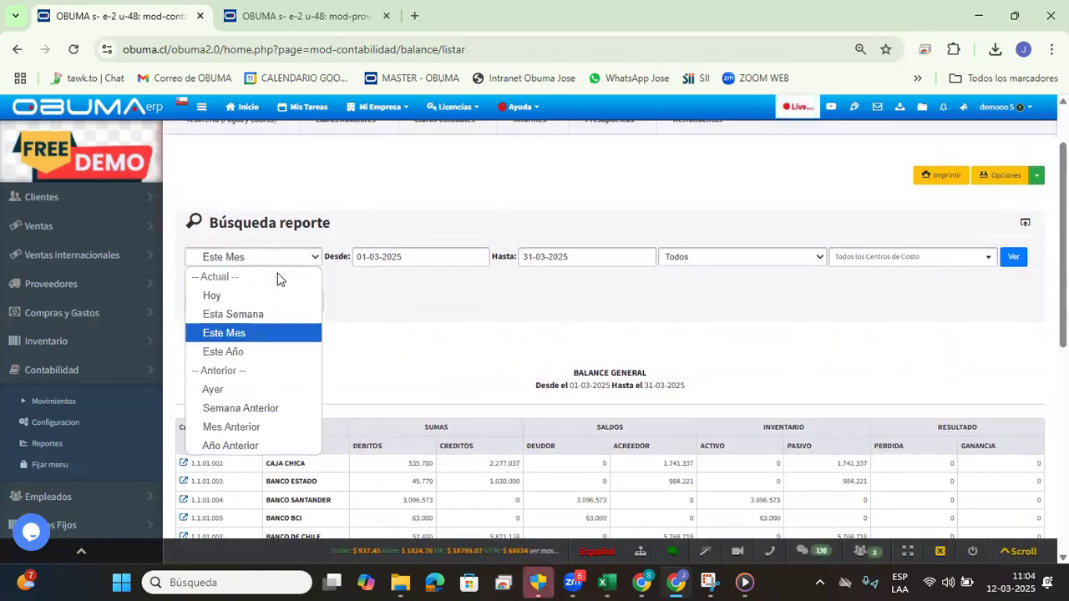
click(239, 353)
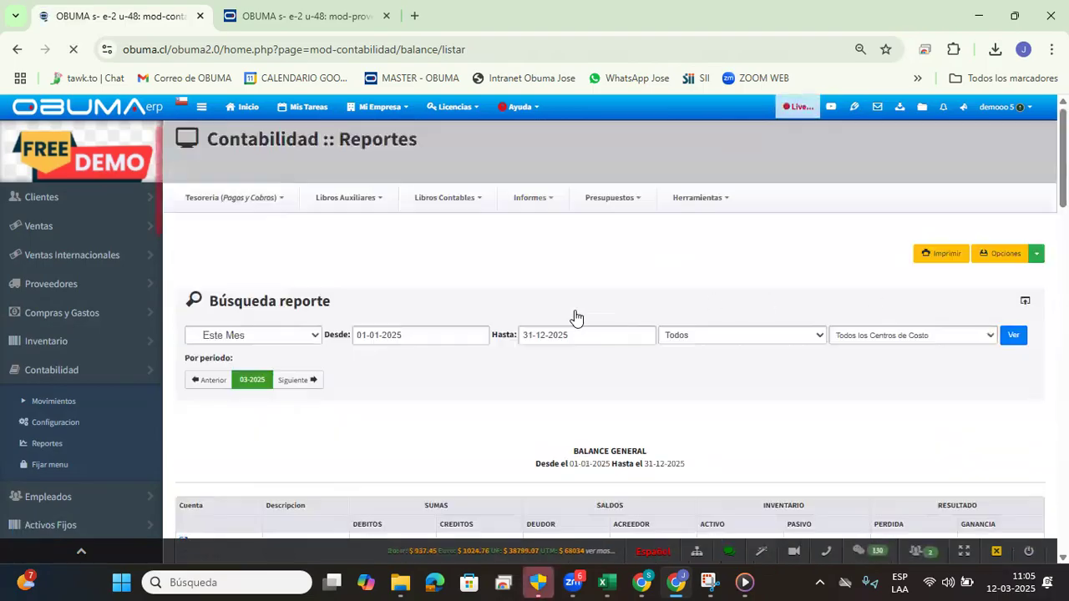
Step: Examine the yearly balance's accounts, its totals and the entries listed as possible causes of the imbalance
scroll(501, 381, down, 3)
scroll(543, 302, down, 1)
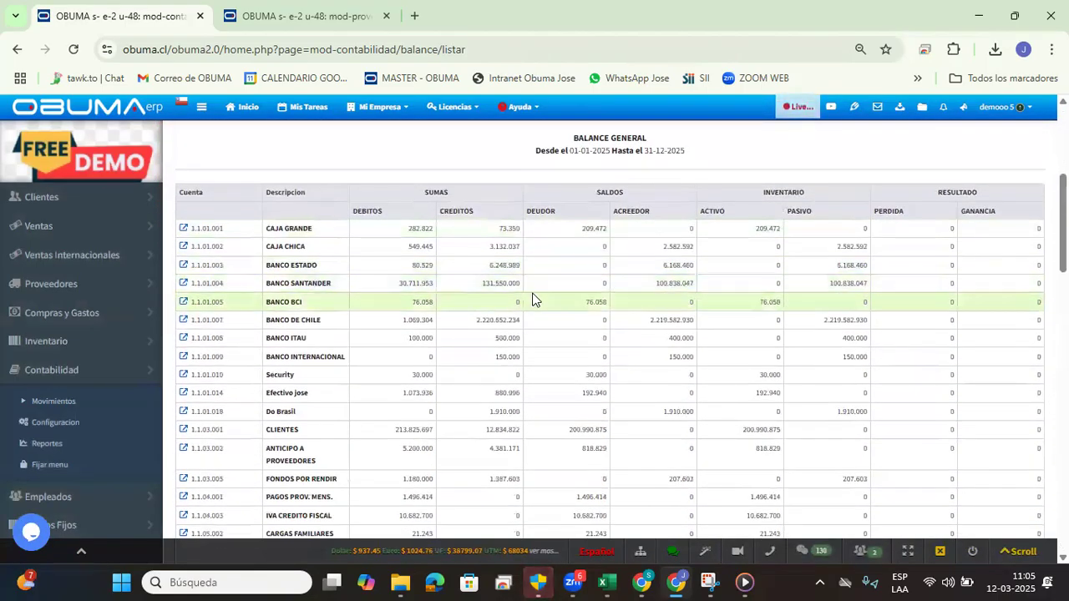
scroll(535, 299, down, 3)
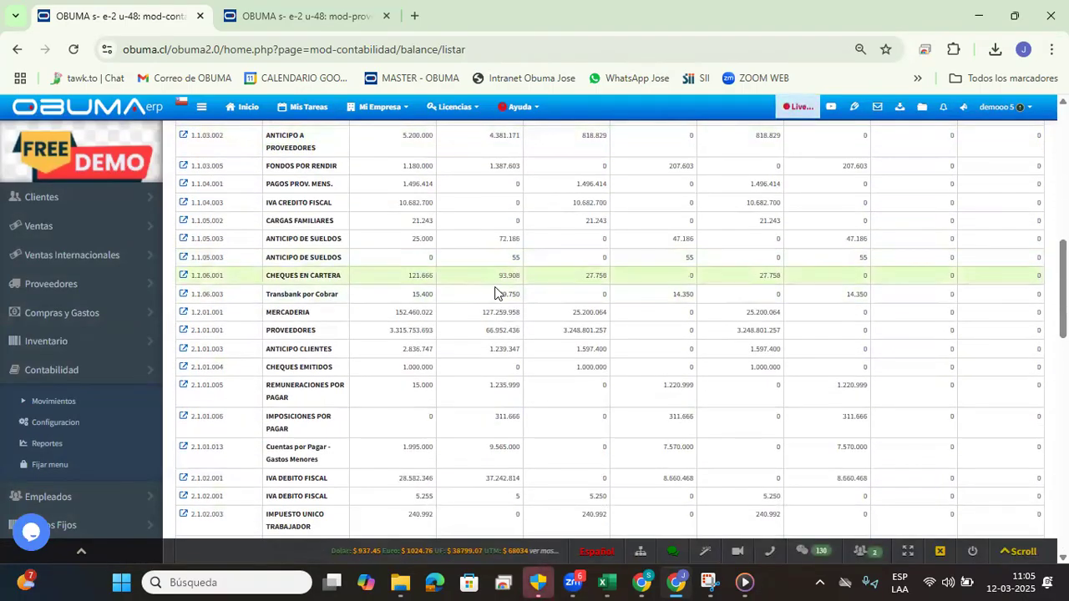
scroll(494, 291, down, 3)
scroll(494, 291, down, 9)
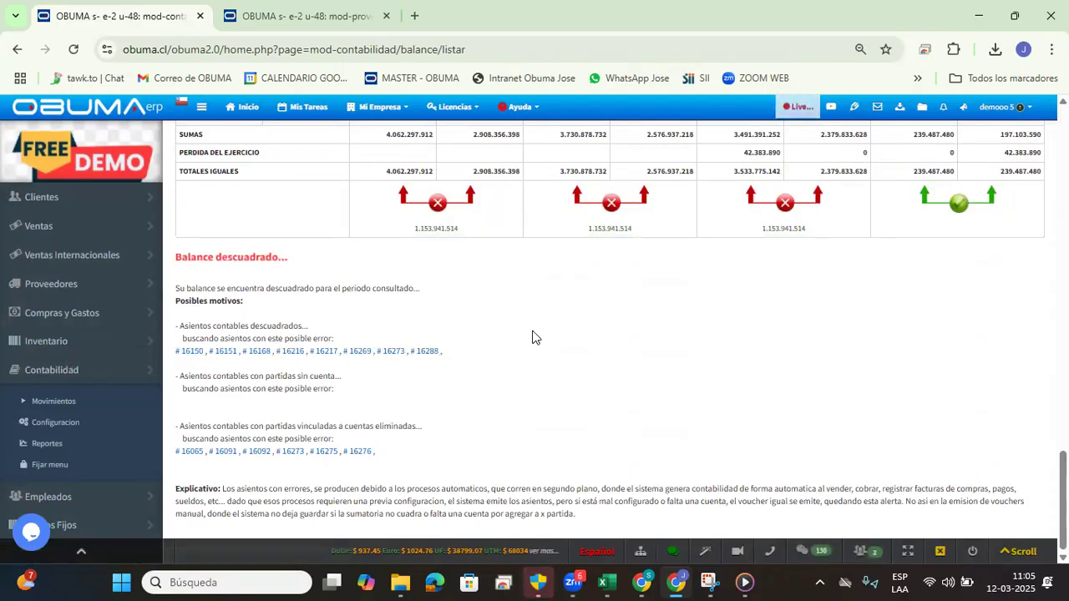
drag(447, 365, 175, 360)
click(650, 413)
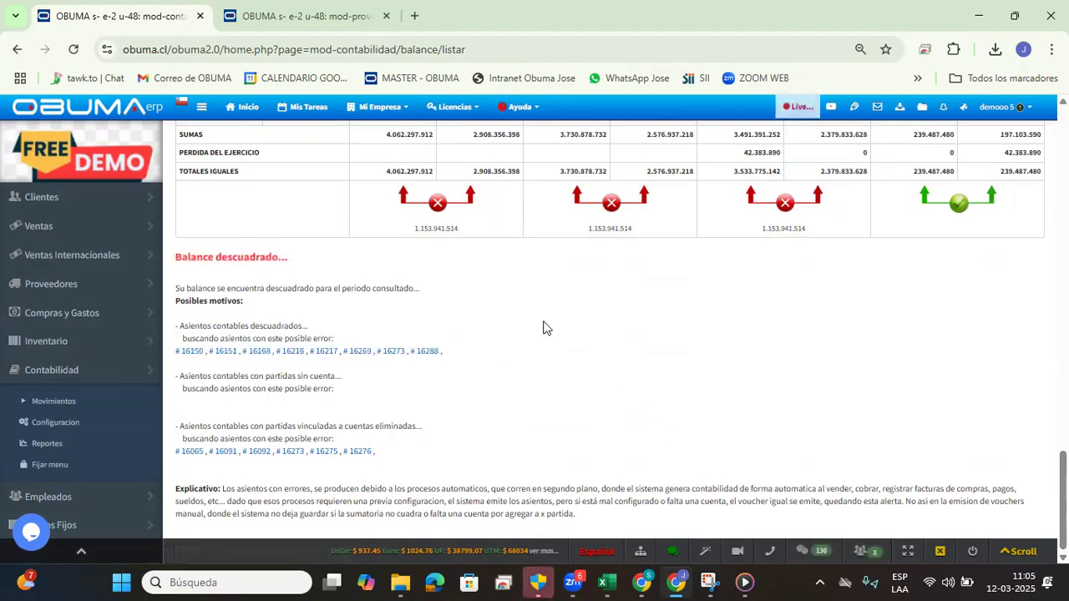
Step: Open the Estado Resultados (Simple) report and look over its filters and income section
scroll(550, 317, up, 10)
scroll(552, 324, up, 2)
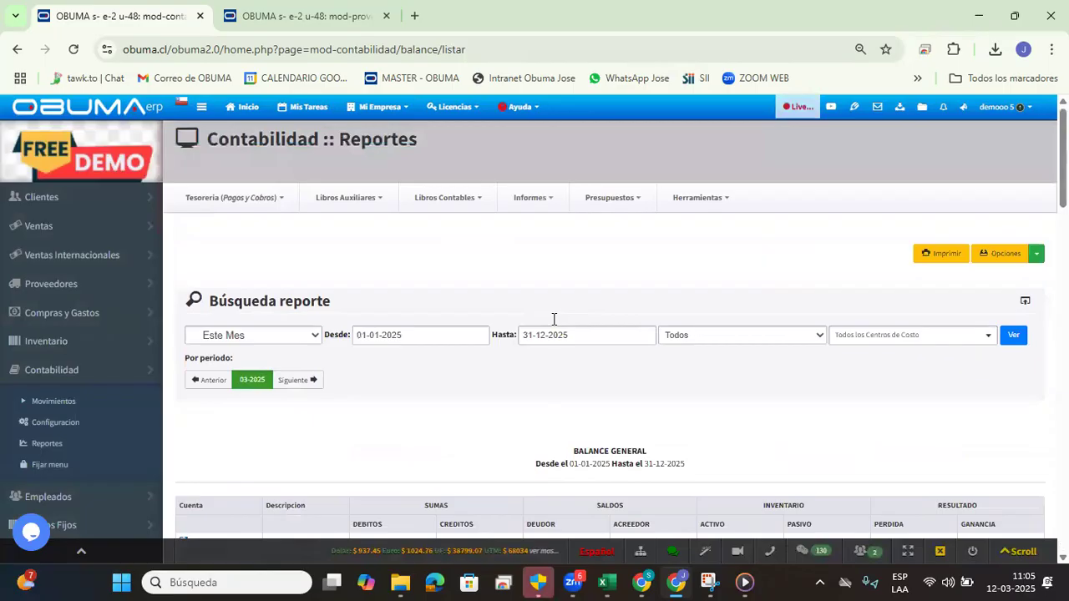
click(537, 210)
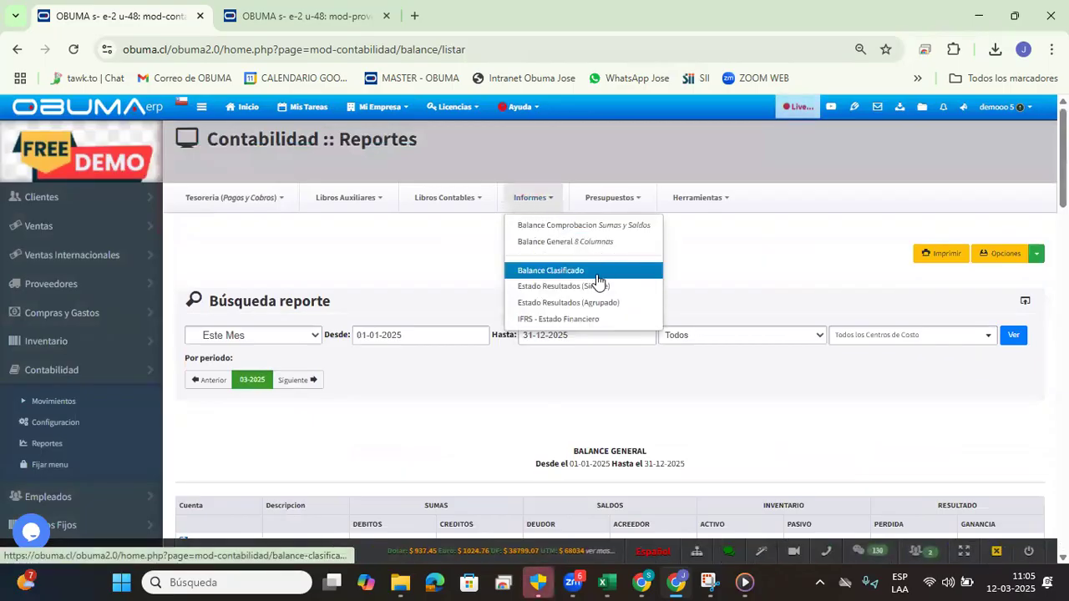
click(587, 287)
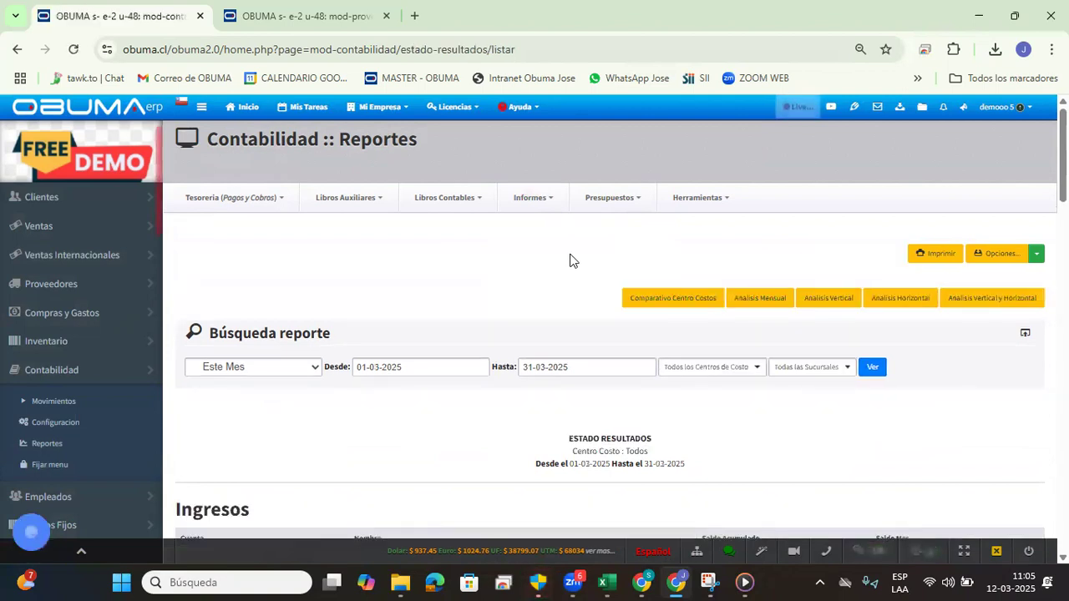
scroll(588, 276, down, 2)
scroll(788, 256, down, 2)
scroll(600, 265, up, 2)
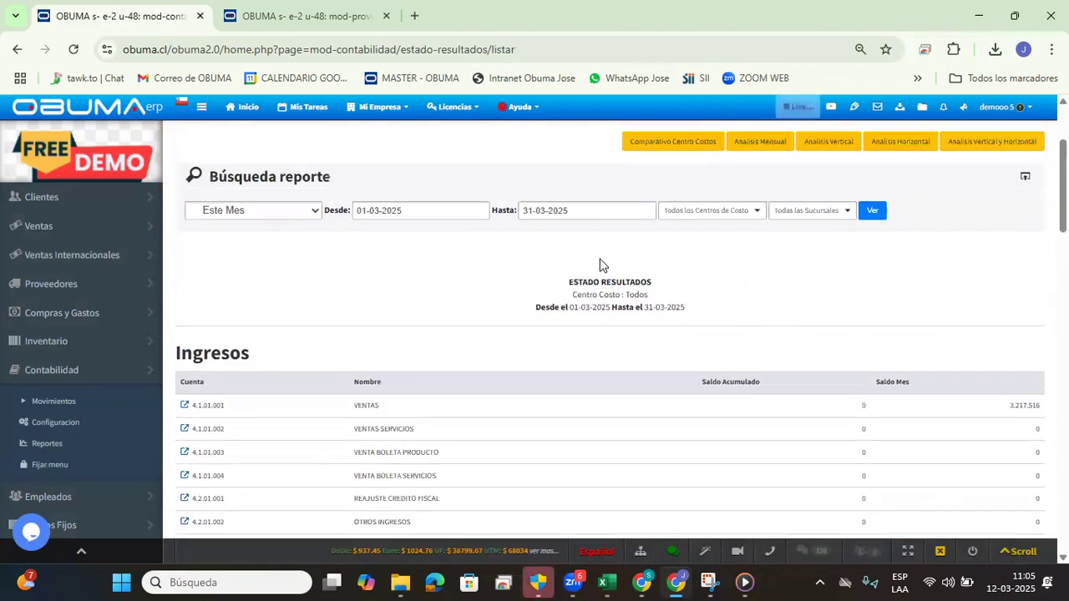
Step: Generate the income statement for Este Año and review its income, expenses, profit or loss and analysis options
click(270, 214)
click(283, 304)
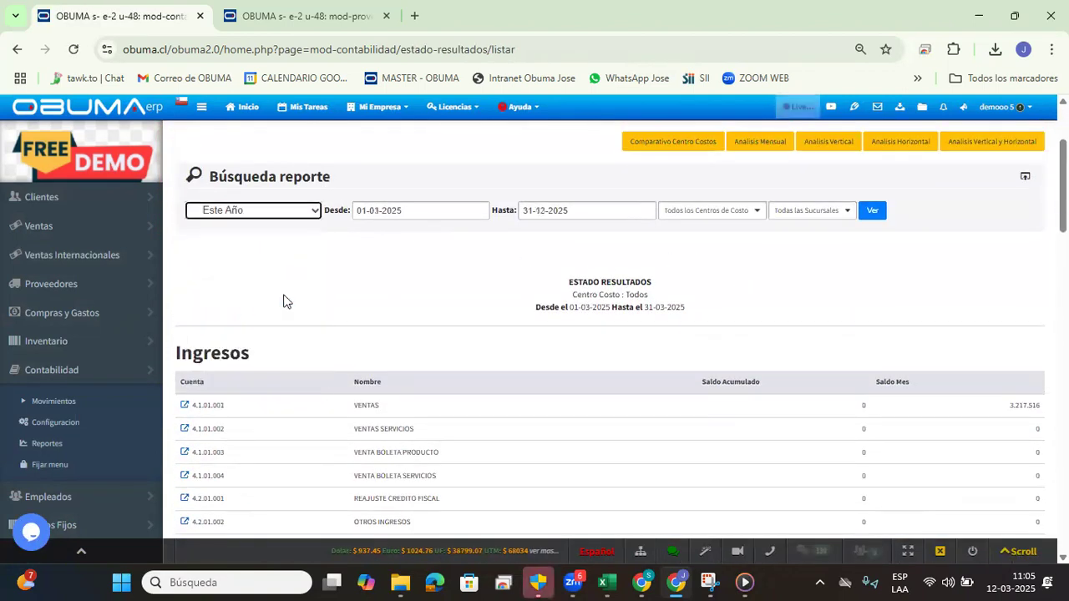
click(870, 212)
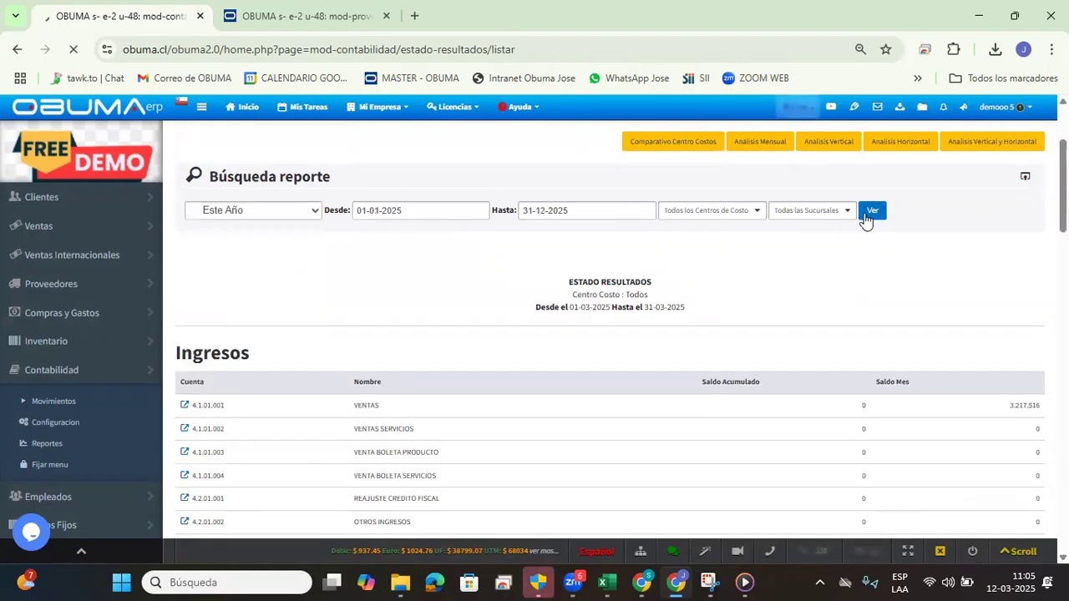
scroll(776, 218, down, 5)
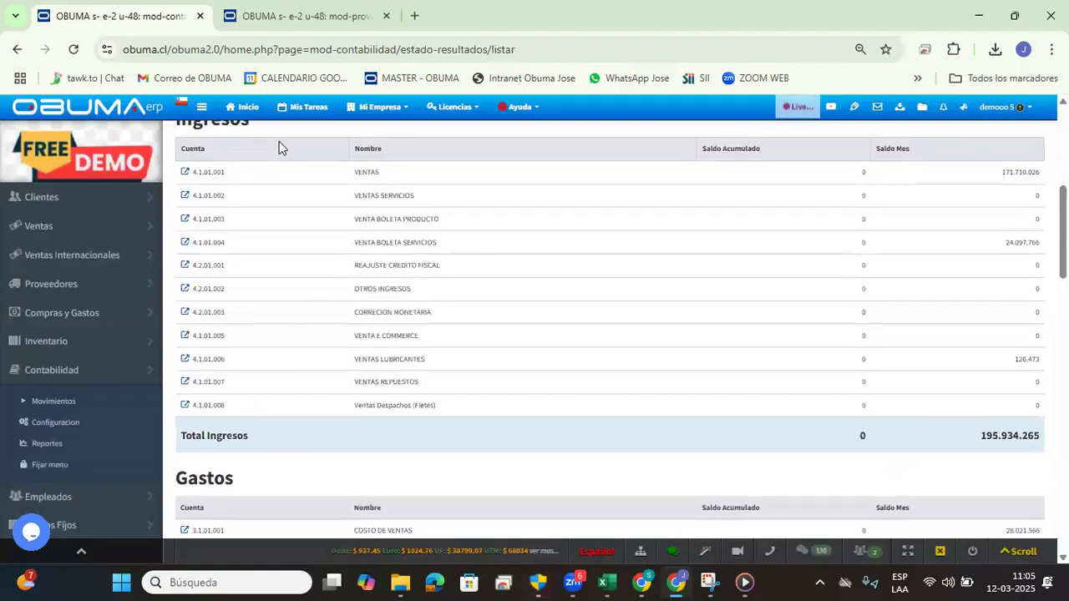
scroll(312, 189, down, 10)
scroll(675, 315, down, 8)
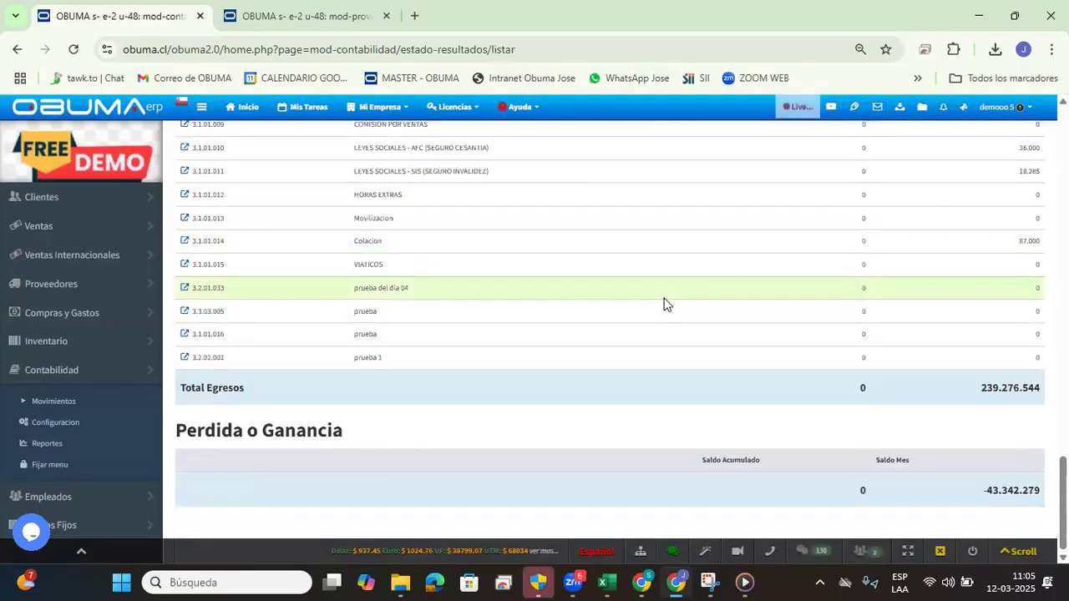
scroll(664, 304, up, 20)
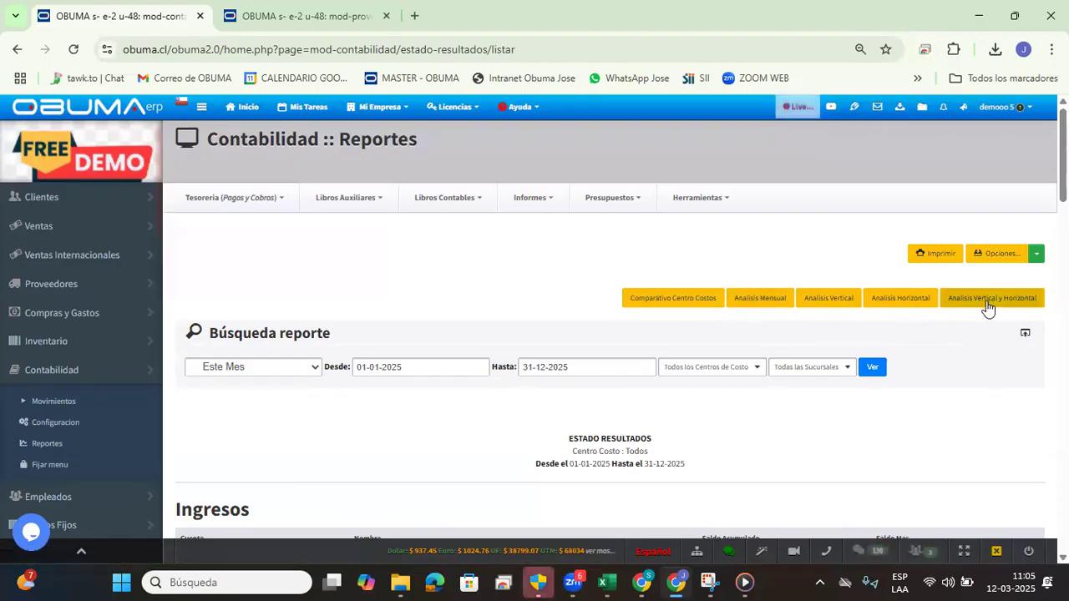
scroll(571, 221, down, 2)
scroll(573, 216, down, 1)
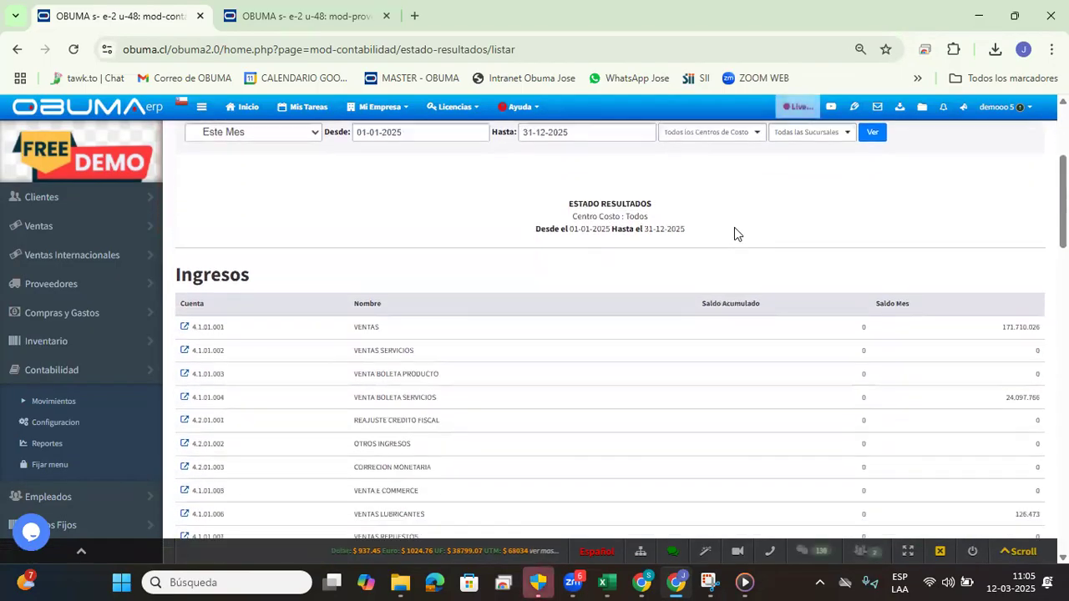
scroll(734, 227, up, 3)
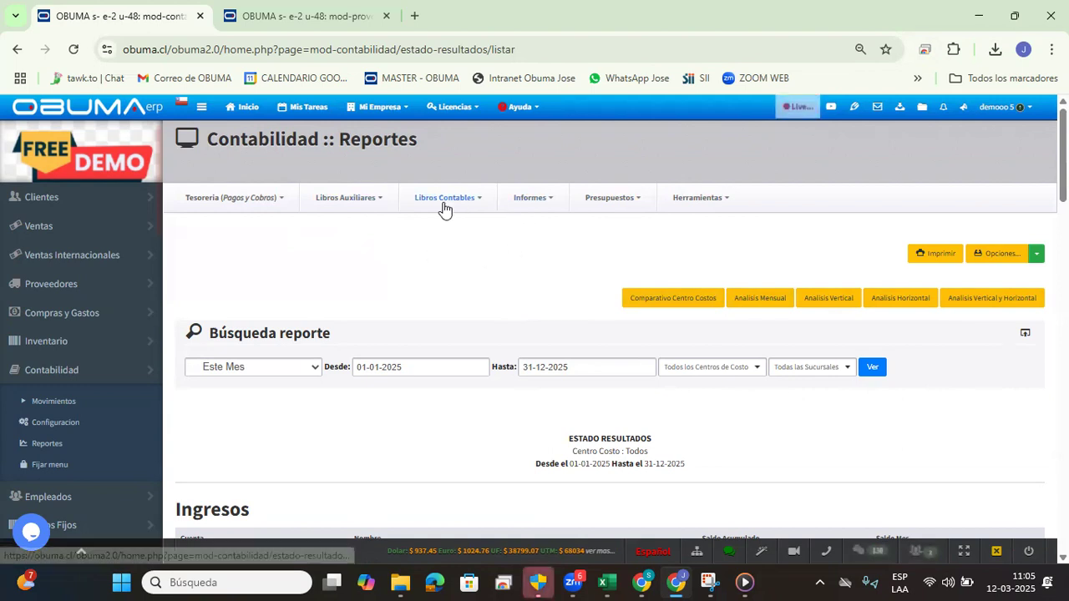
Step: Open the structural analysis of sales vouchers (Analisis estructural vouchers ventas) and run it for period 01-2025
click(639, 207)
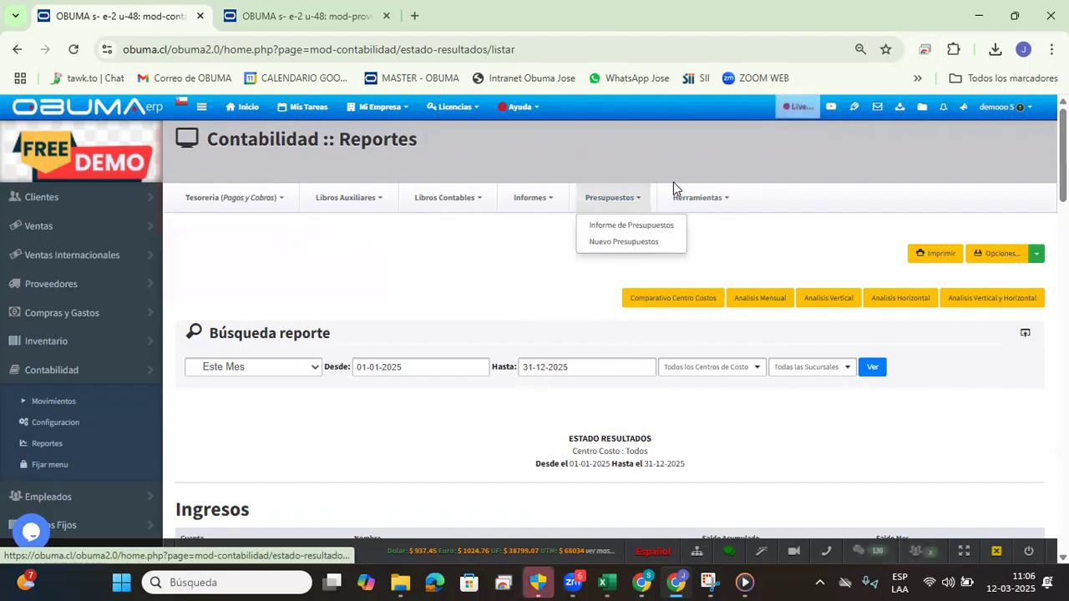
click(723, 209)
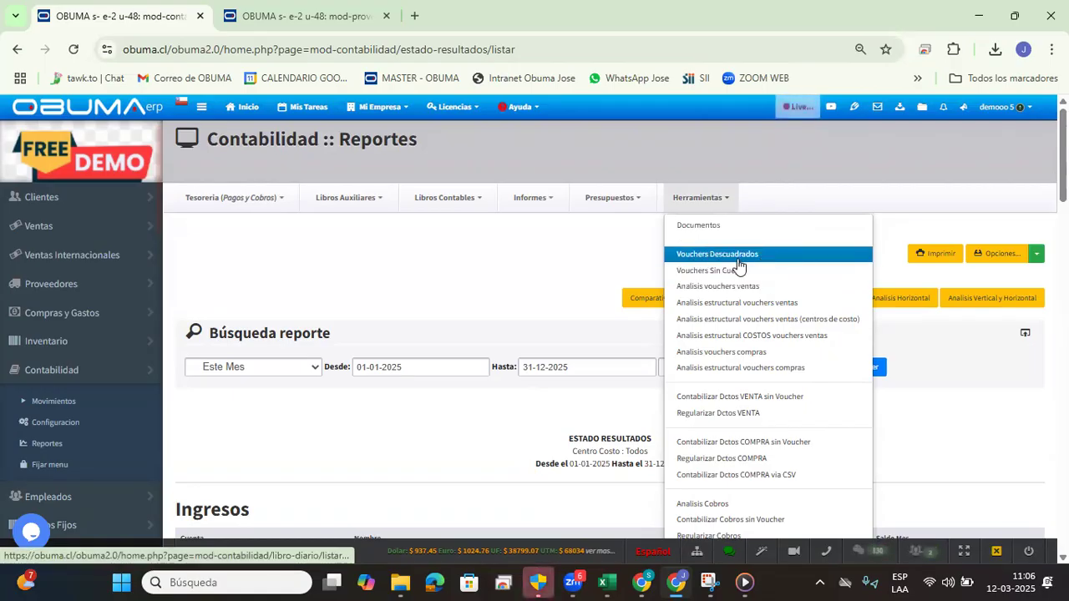
click(775, 306)
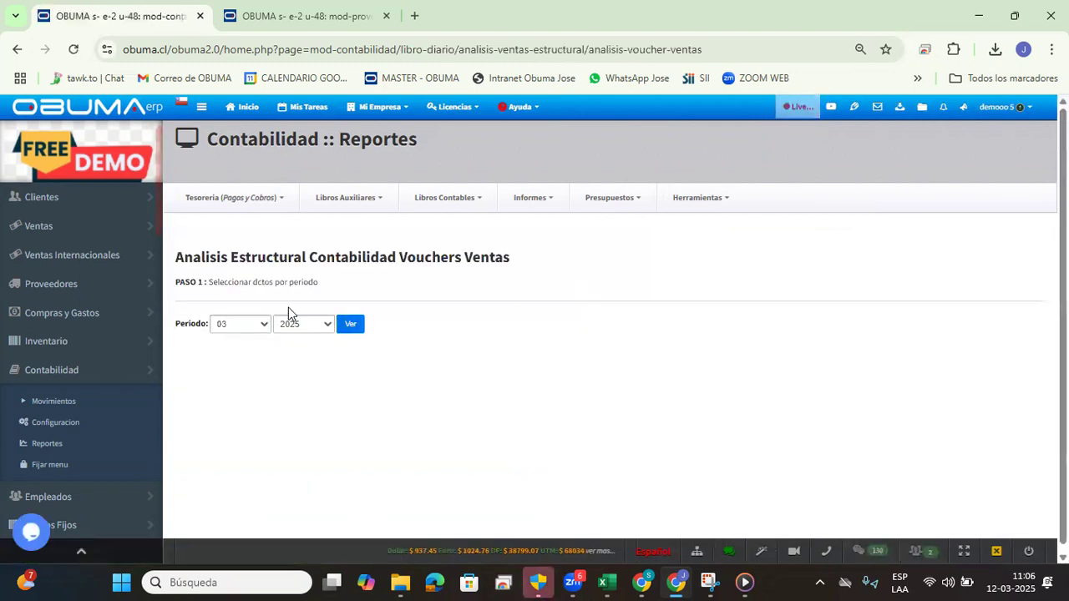
click(231, 325)
click(242, 380)
click(242, 325)
click(238, 344)
click(347, 328)
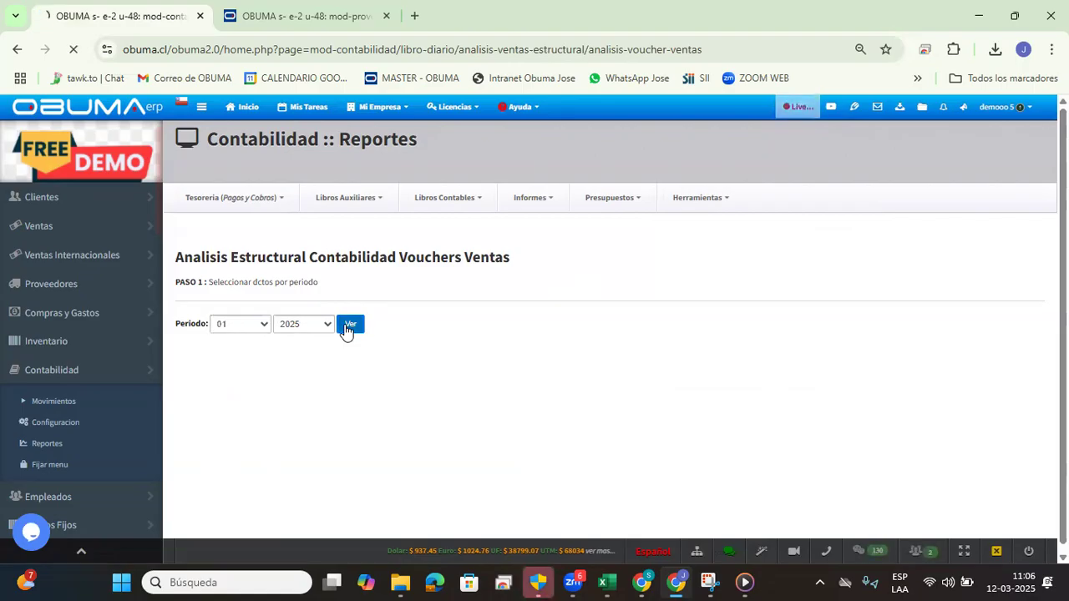
Step: Dismiss the translation prompt and examine the sales documents analysed under account 4.1.01.001 VENTAS
scroll(585, 321, down, 3)
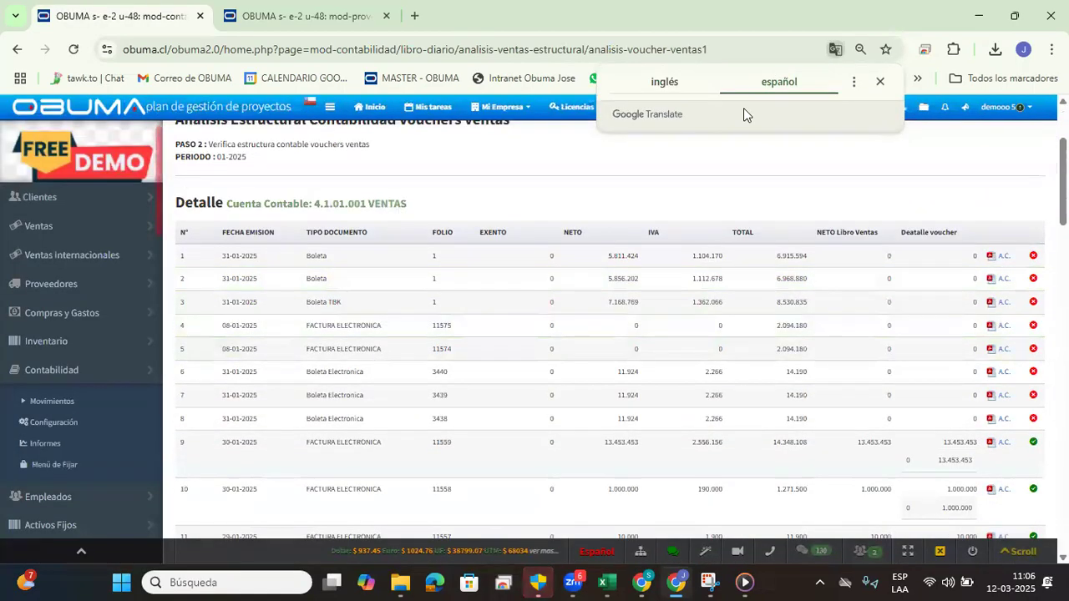
click(881, 82)
scroll(860, 270, down, 5)
scroll(401, 265, up, 5)
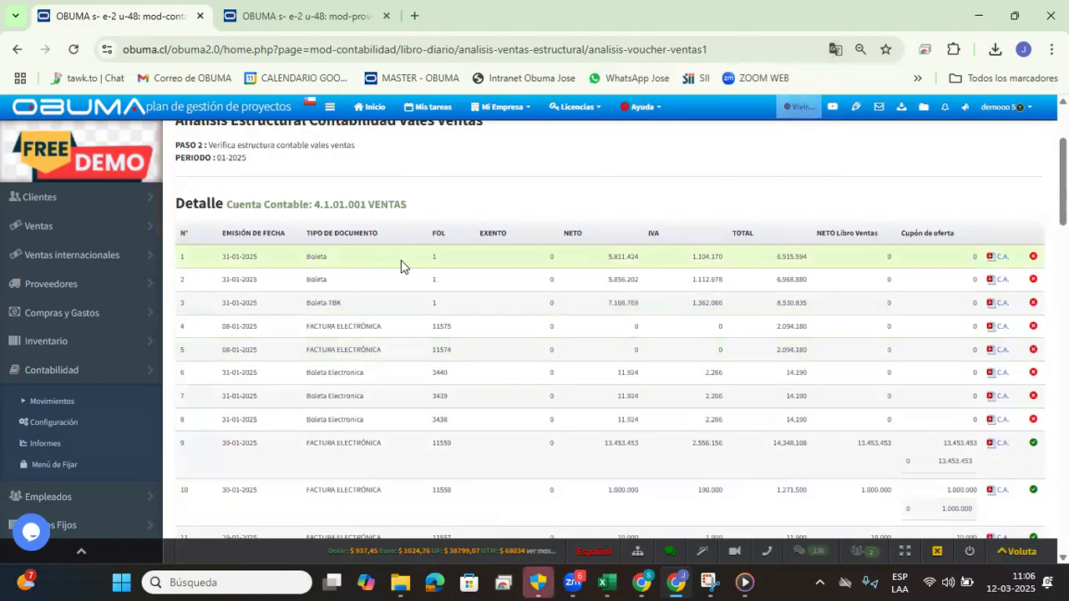
scroll(401, 265, up, 1)
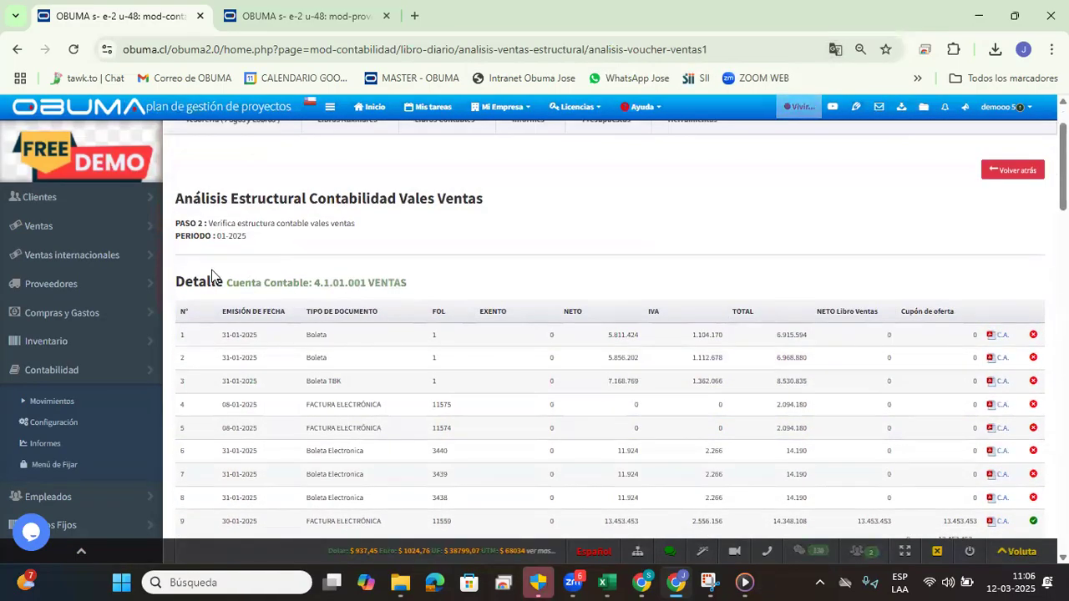
triple_click(247, 283)
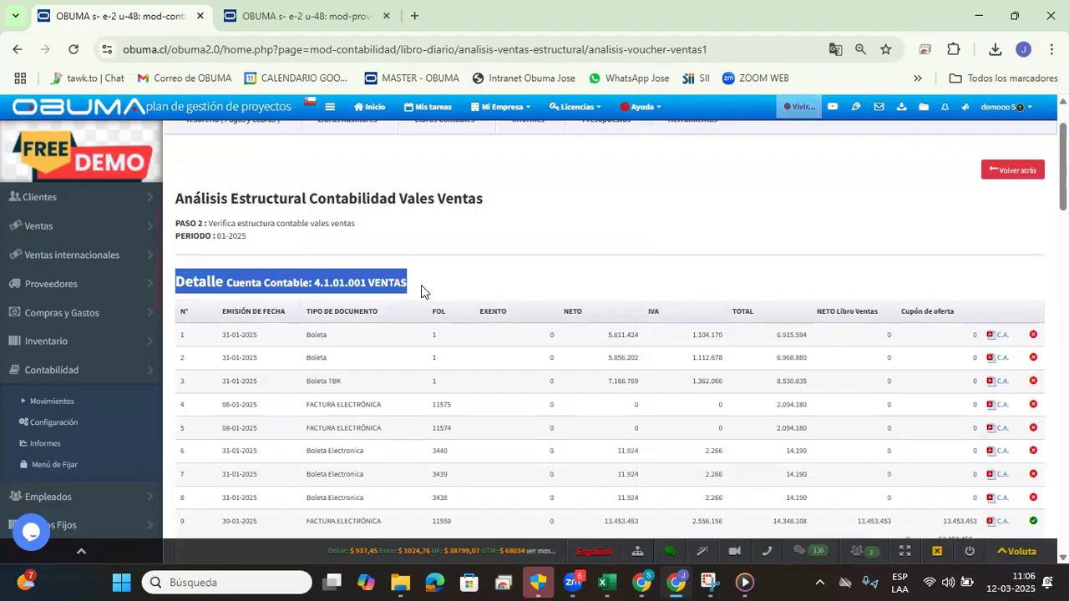
Step: Review the analysed sales documents, including the result listing documents without the searched account and the rows flagged as incorrect
click(839, 253)
scroll(840, 253, down, 15)
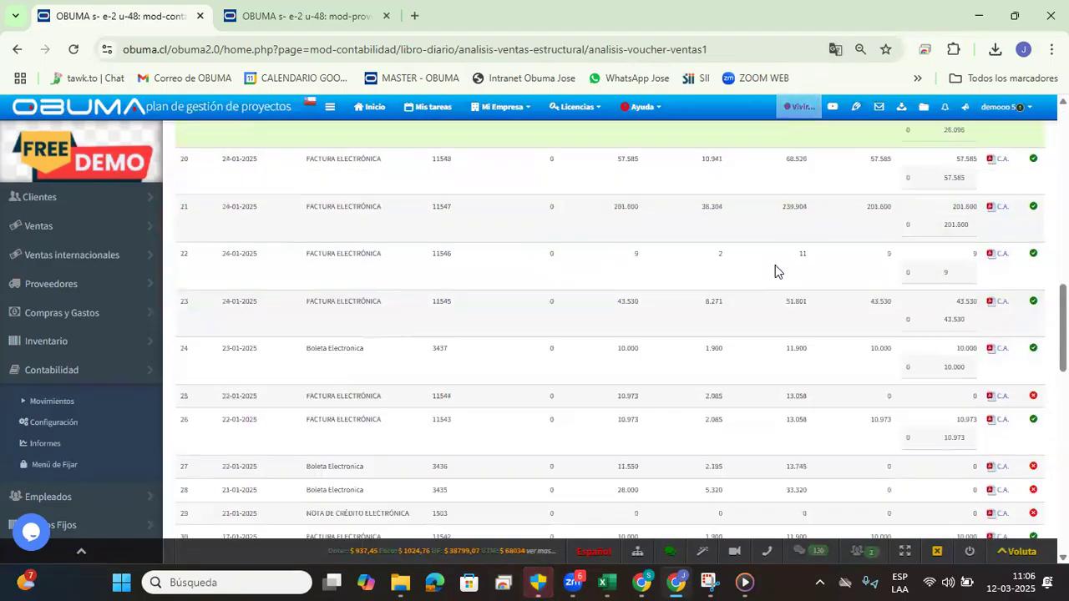
drag(174, 481, 310, 479)
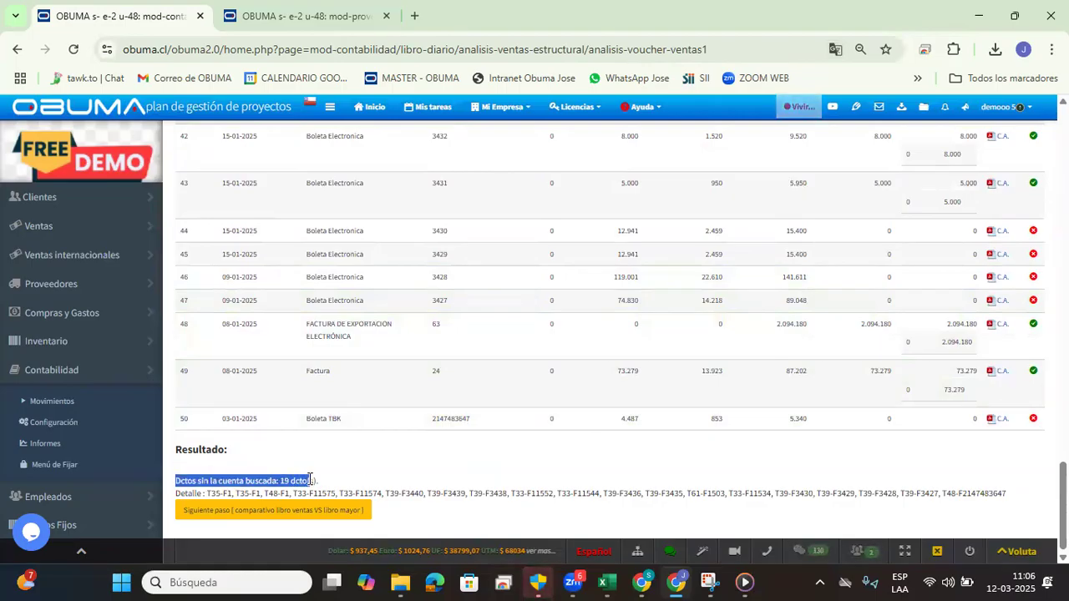
triple_click(456, 493)
scroll(931, 390, up, 6)
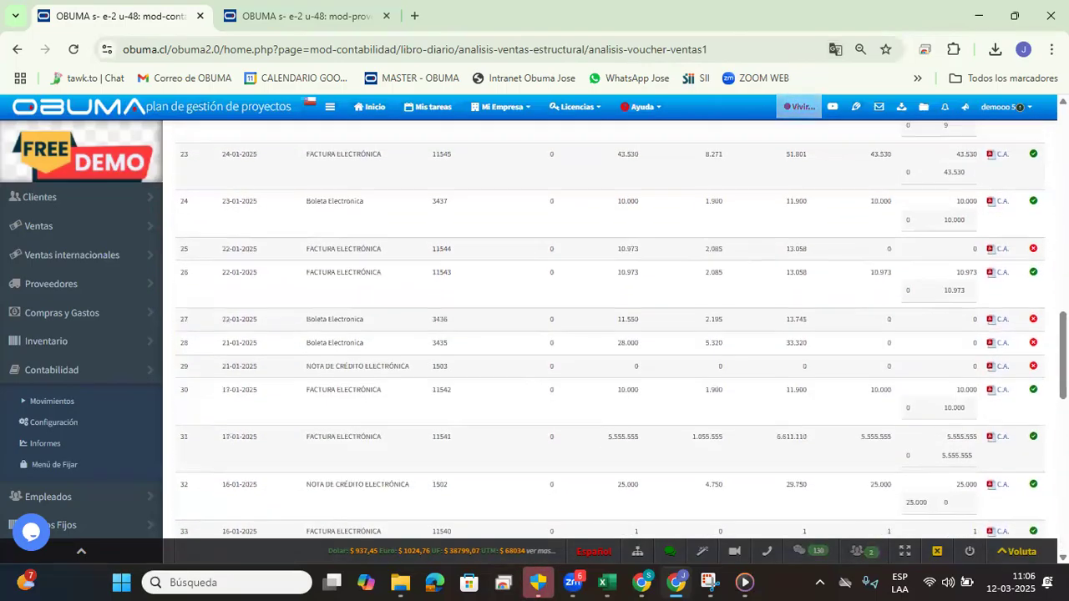
scroll(1038, 241, up, 8)
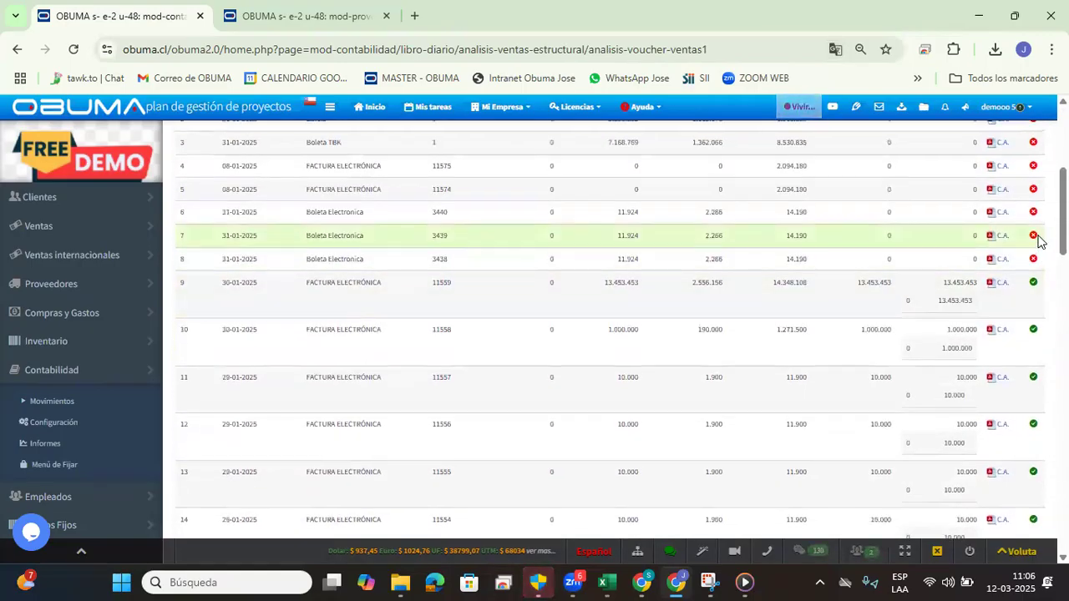
scroll(1038, 241, up, 3)
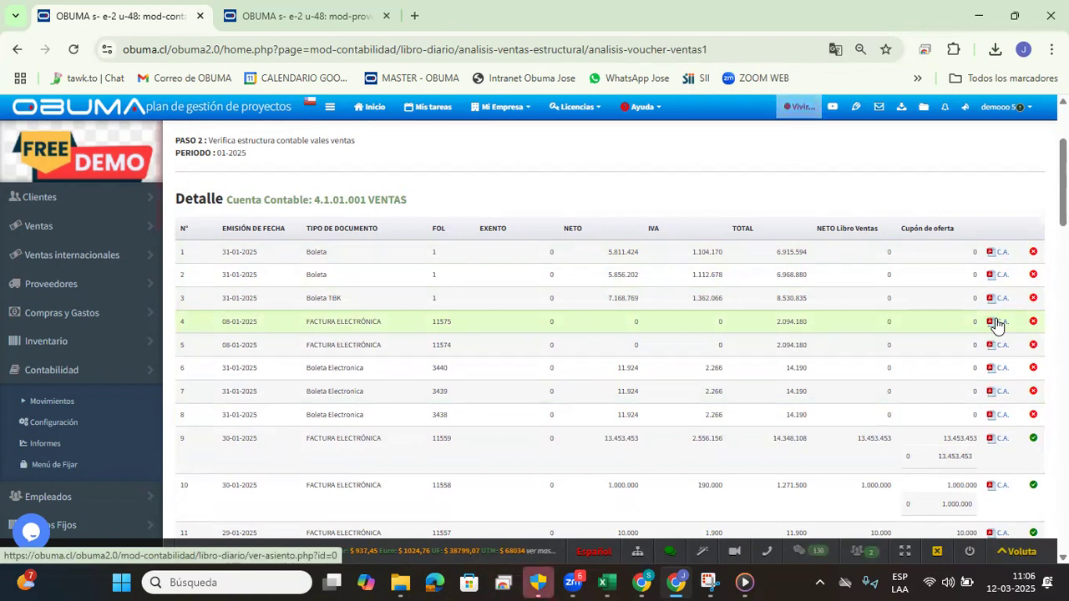
Step: Check the accounting entries of flagged invoice 11575 and Boleta Electronica 3439, closing each viewer
click(993, 323)
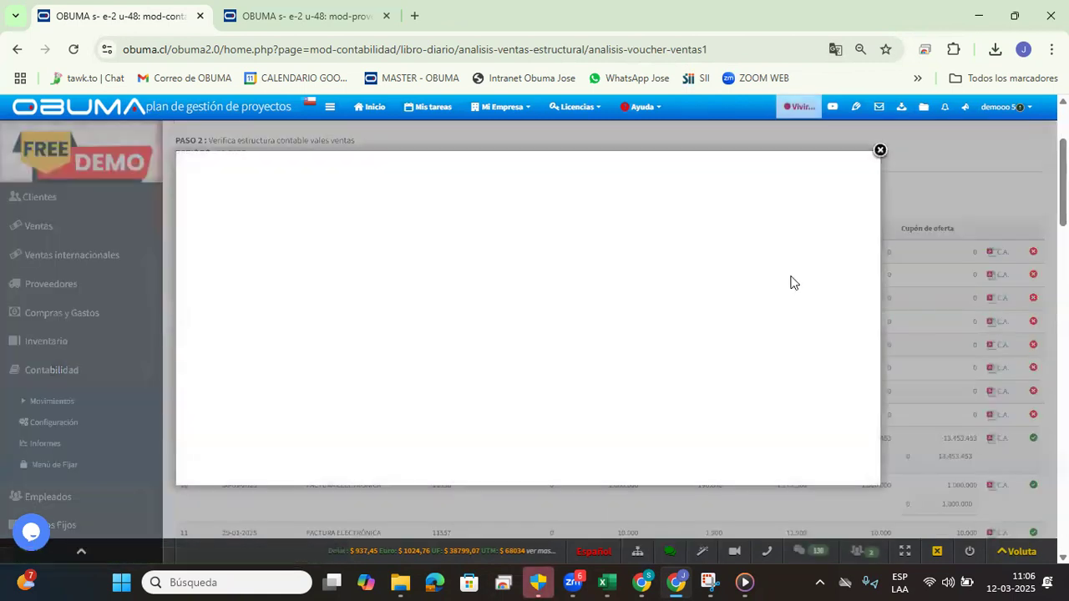
triple_click(196, 164)
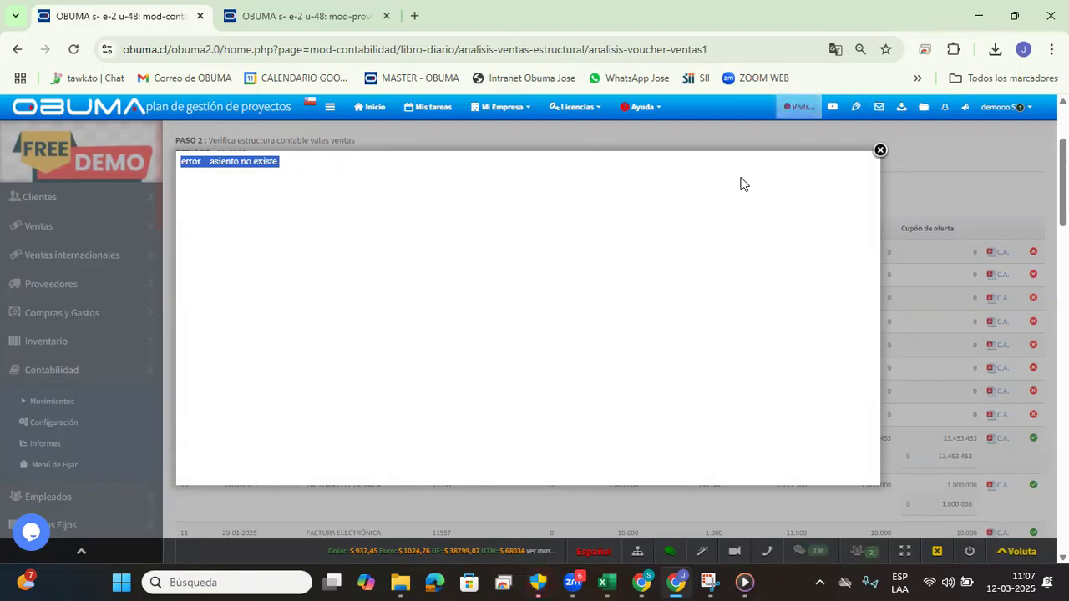
click(880, 151)
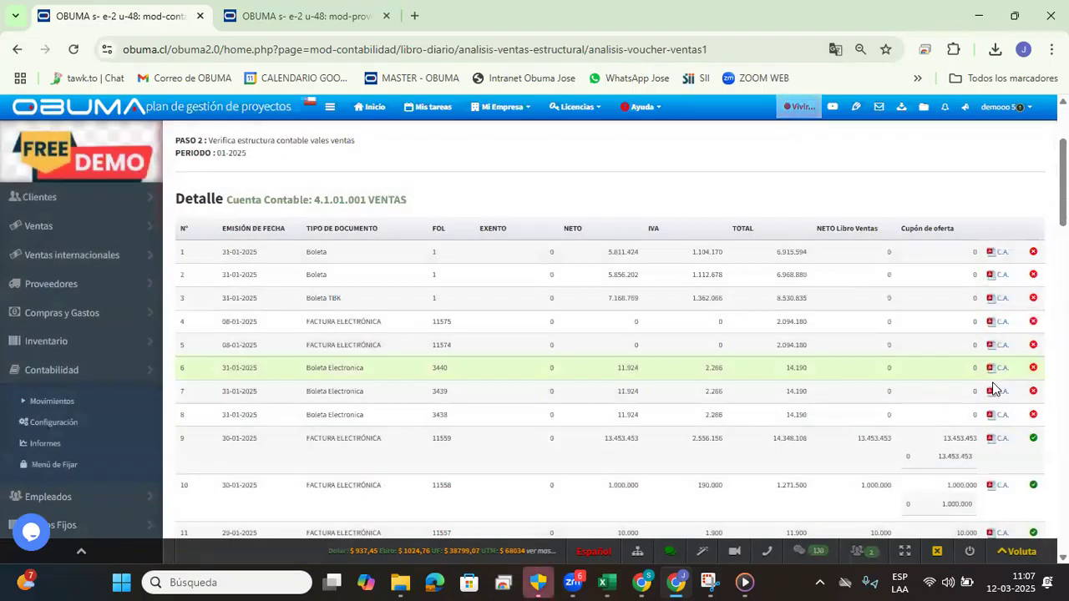
click(997, 396)
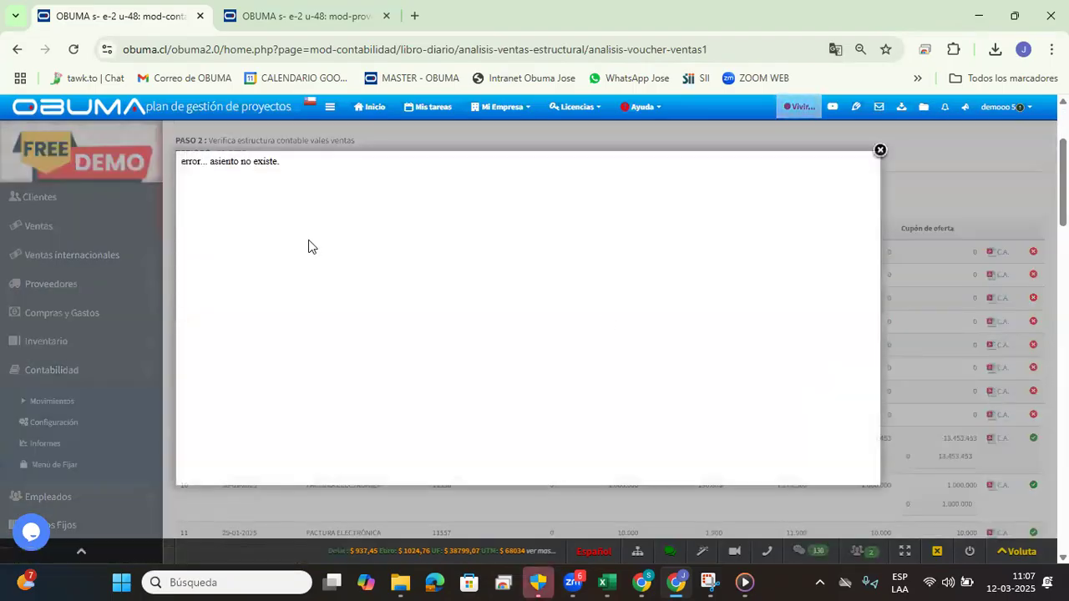
click(879, 151)
Step: View the accounting entry of a document near the end of the sales list and close it
scroll(914, 246, down, 10)
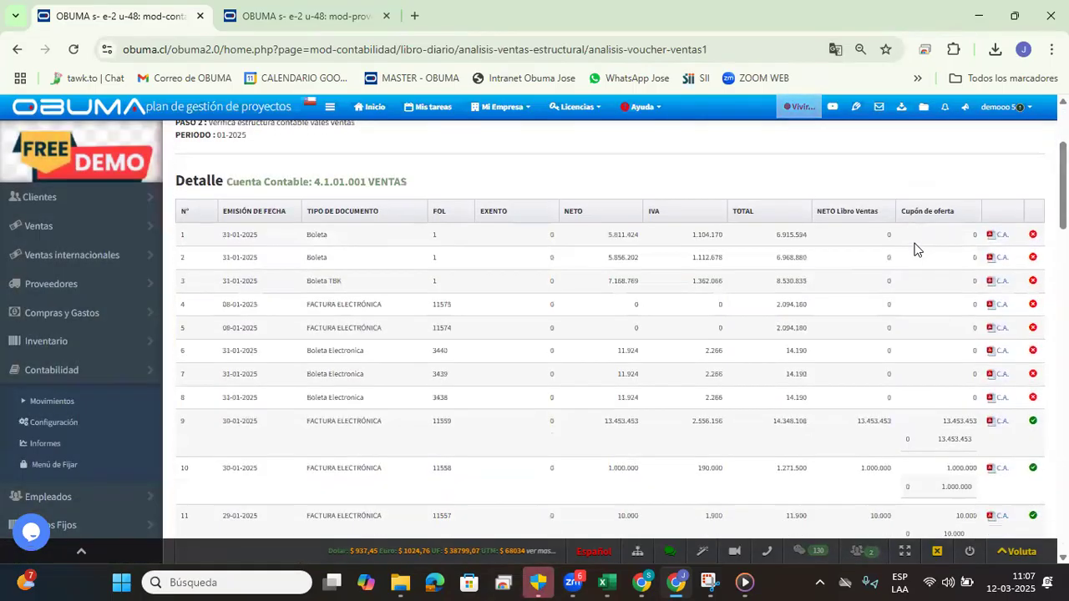
scroll(621, 282, down, 15)
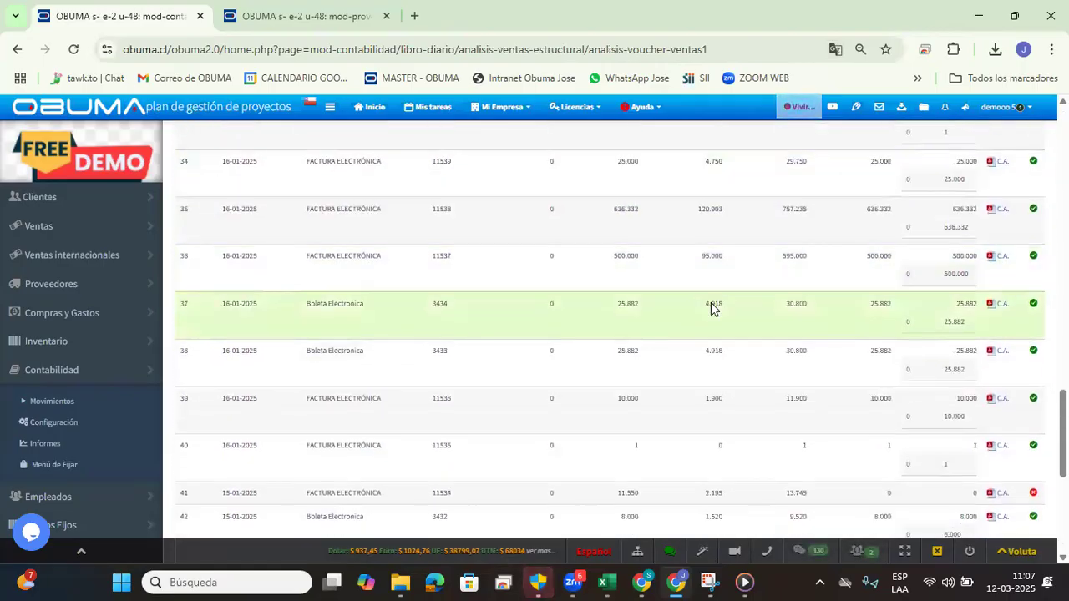
click(996, 304)
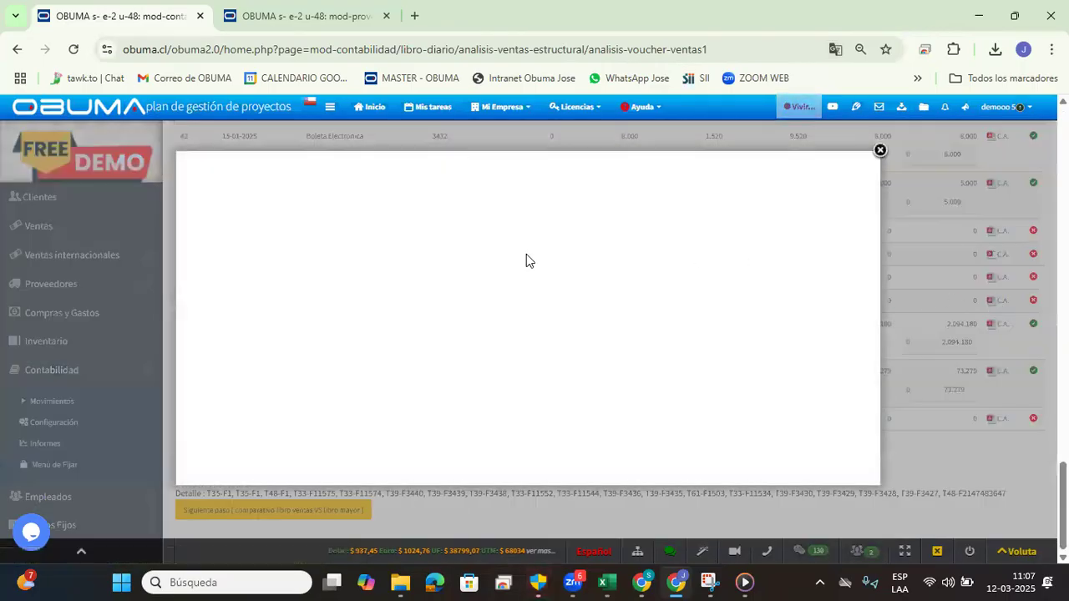
click(881, 153)
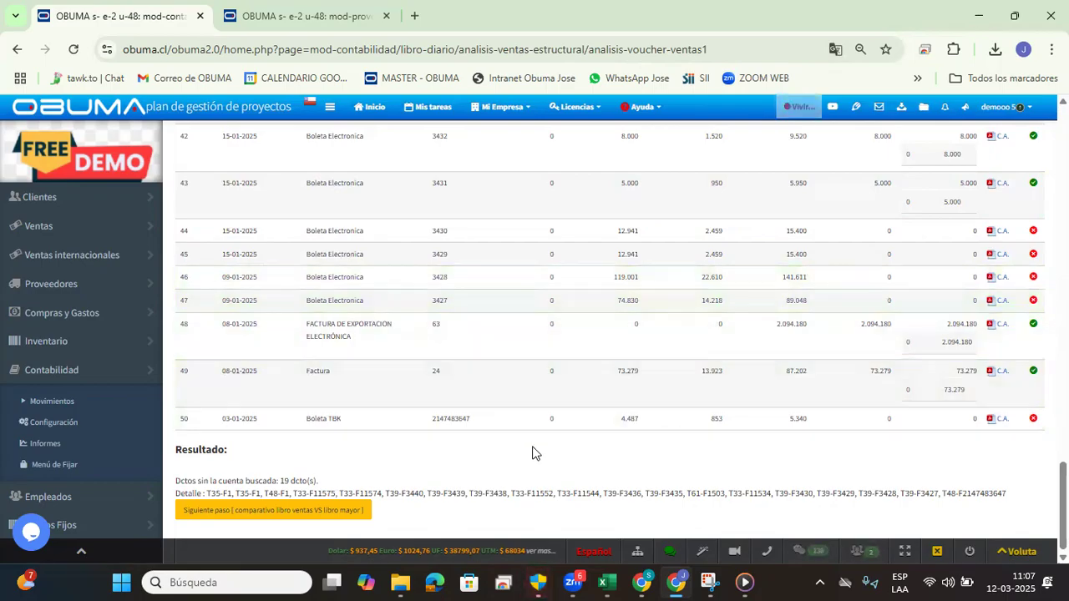
Step: Continue to the comparison of the sales book versus the ledger and look over both lists of entries
scroll(454, 471, up, 5)
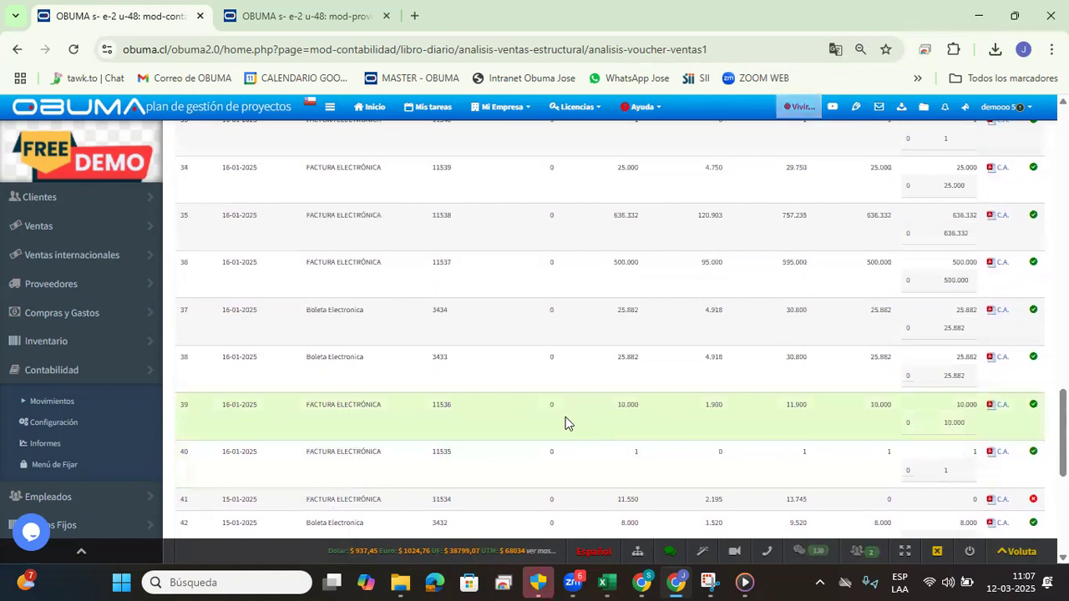
scroll(565, 423, down, 5)
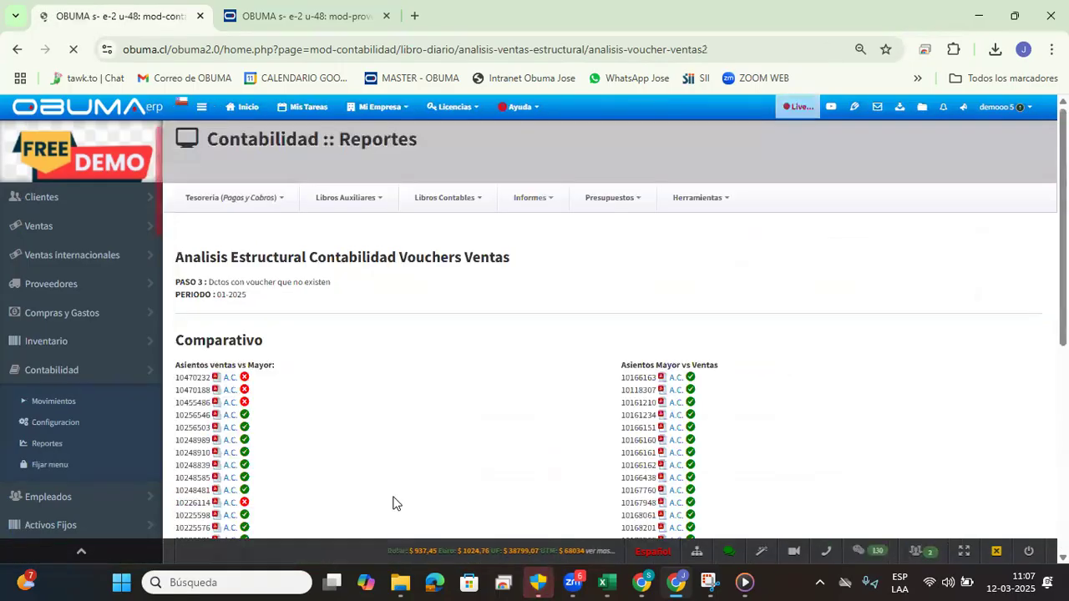
scroll(484, 337, down, 10)
scroll(334, 411, up, 10)
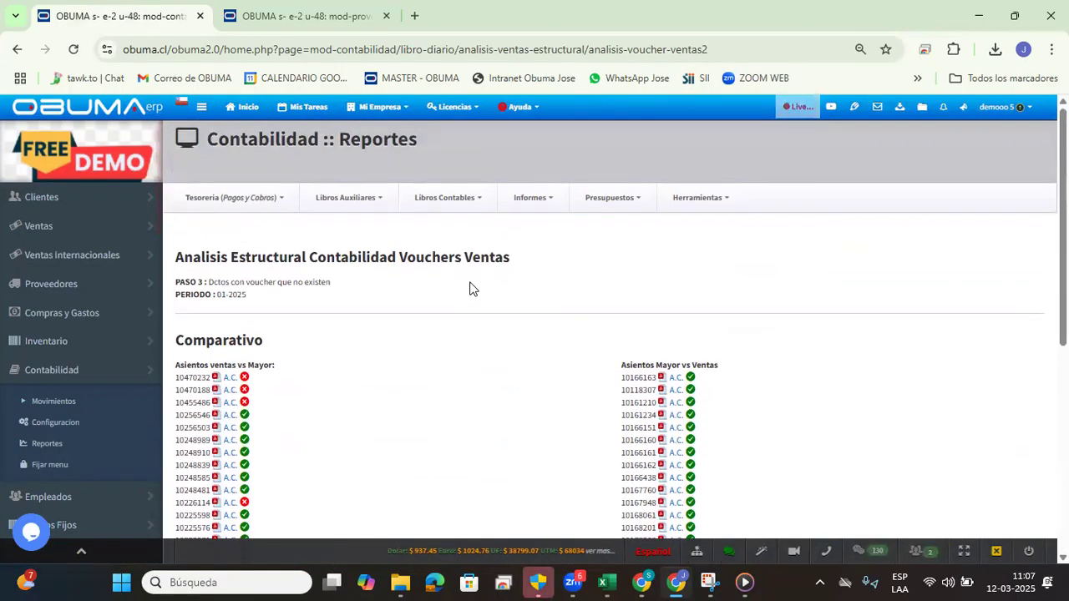
Step: Open Contabilizar Dctos VENTA sin Voucher and list the sales documents for period 01-2025
click(696, 201)
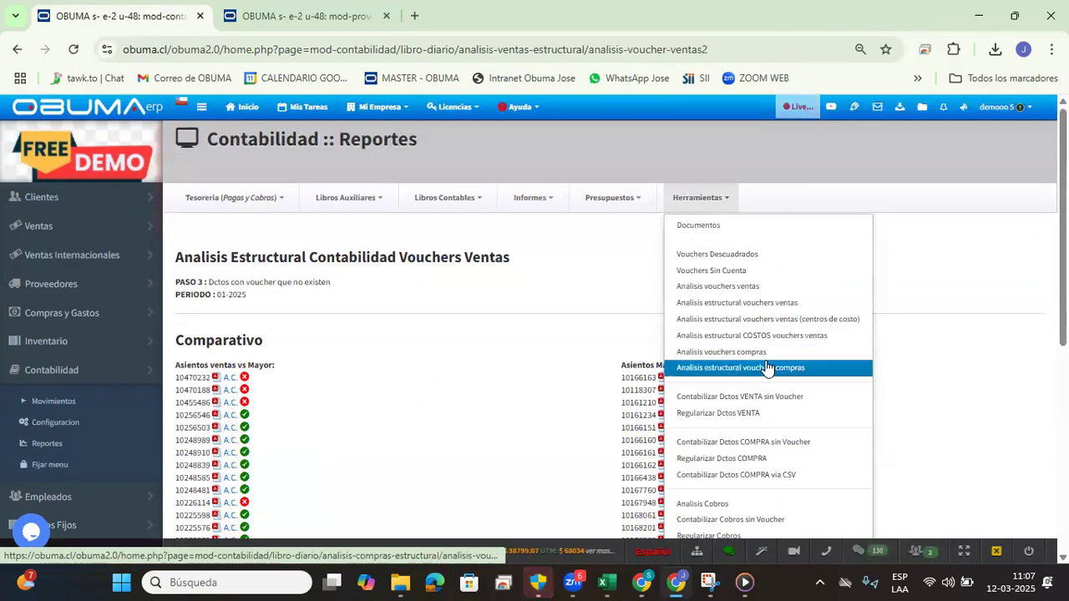
scroll(780, 365, down, 2)
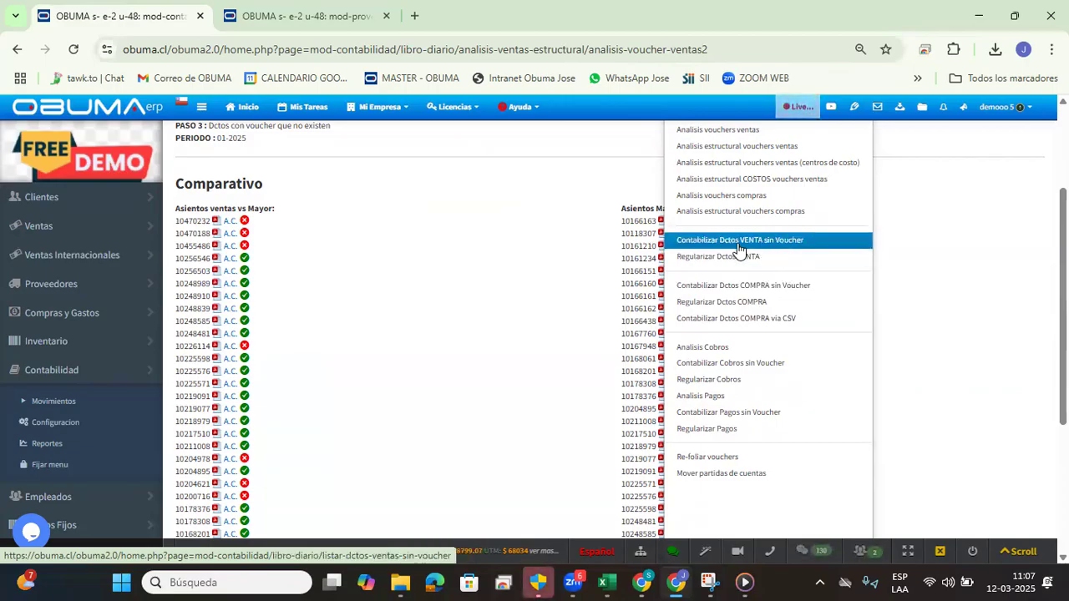
click(816, 242)
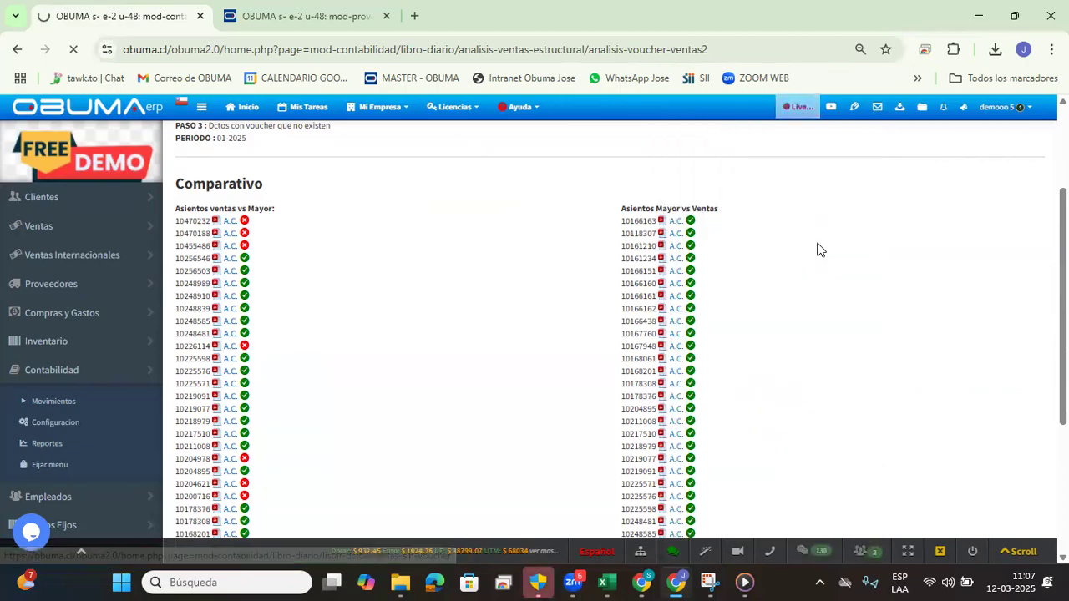
click(243, 301)
click(238, 322)
click(350, 287)
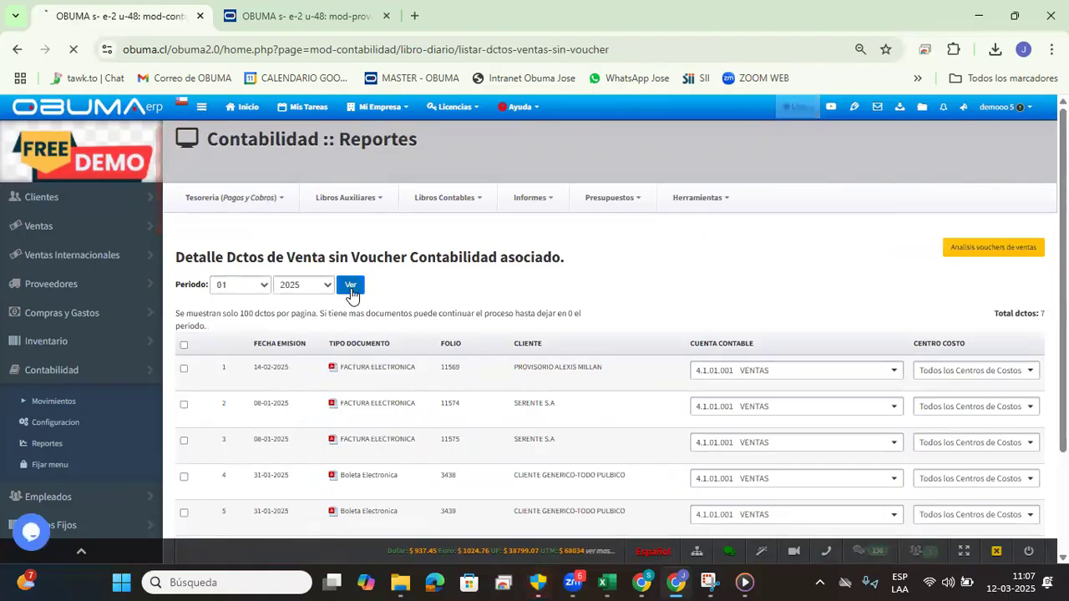
Step: Check the listed documents and assign cost centre Bote salvavidas to invoice 11574 and Administracion to invoice 11575
scroll(646, 272, down, 1)
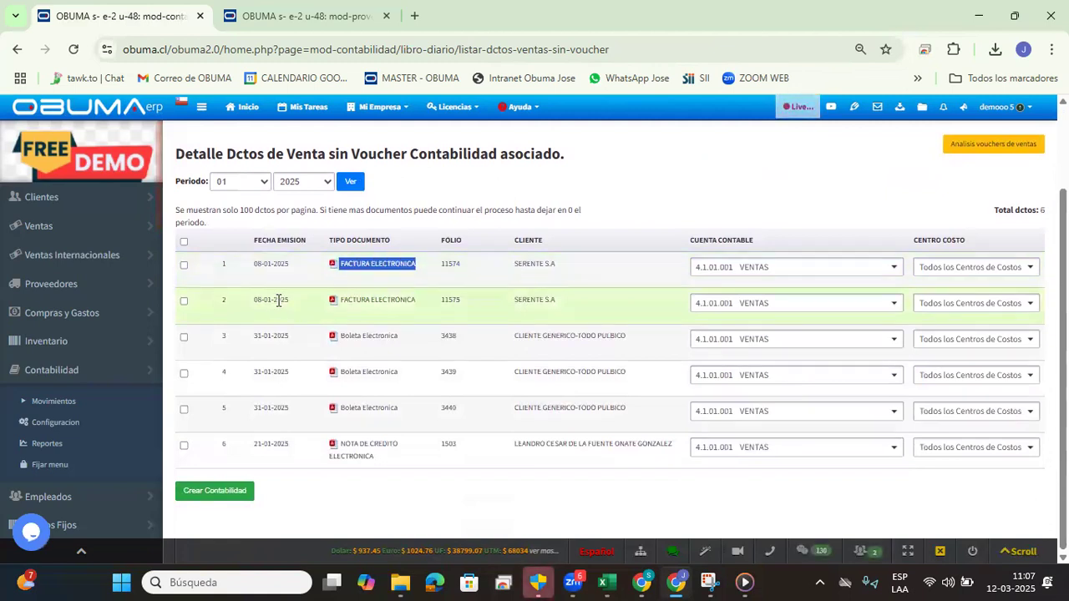
click(269, 340)
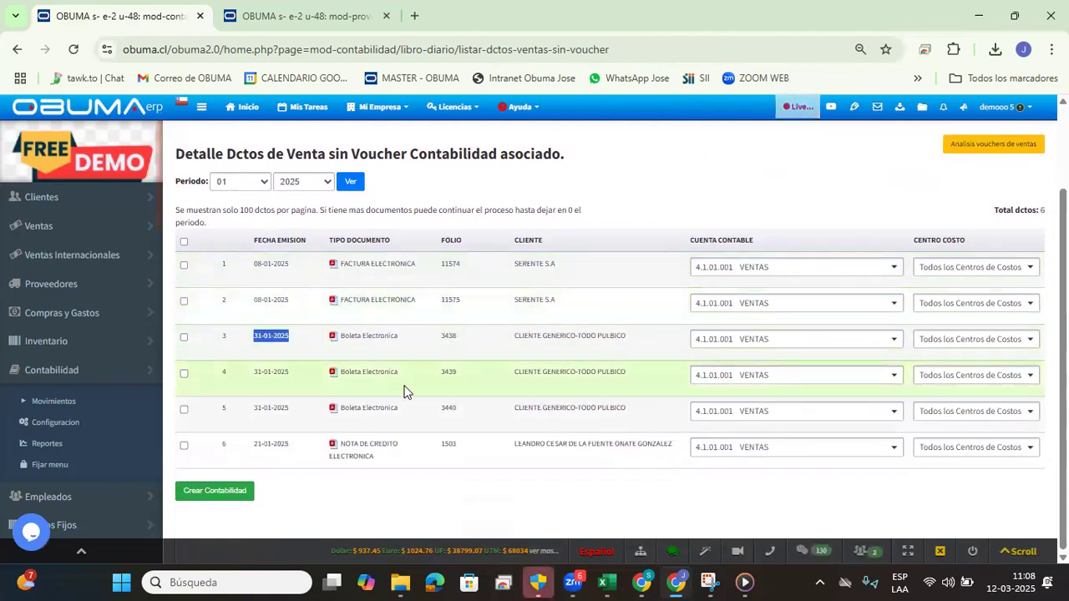
click(437, 477)
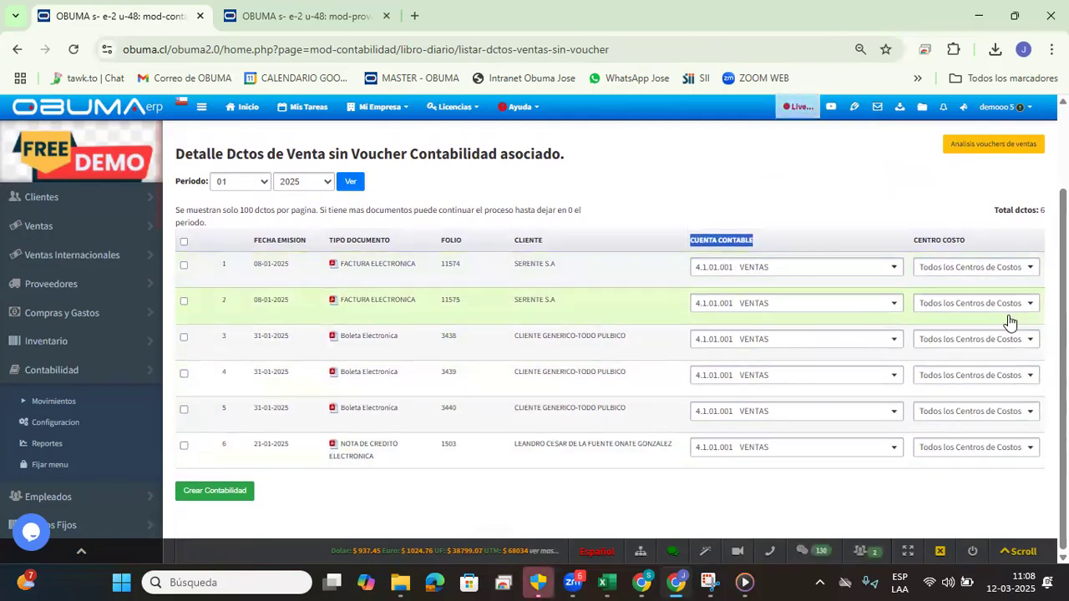
click(993, 269)
scroll(963, 373, down, 5)
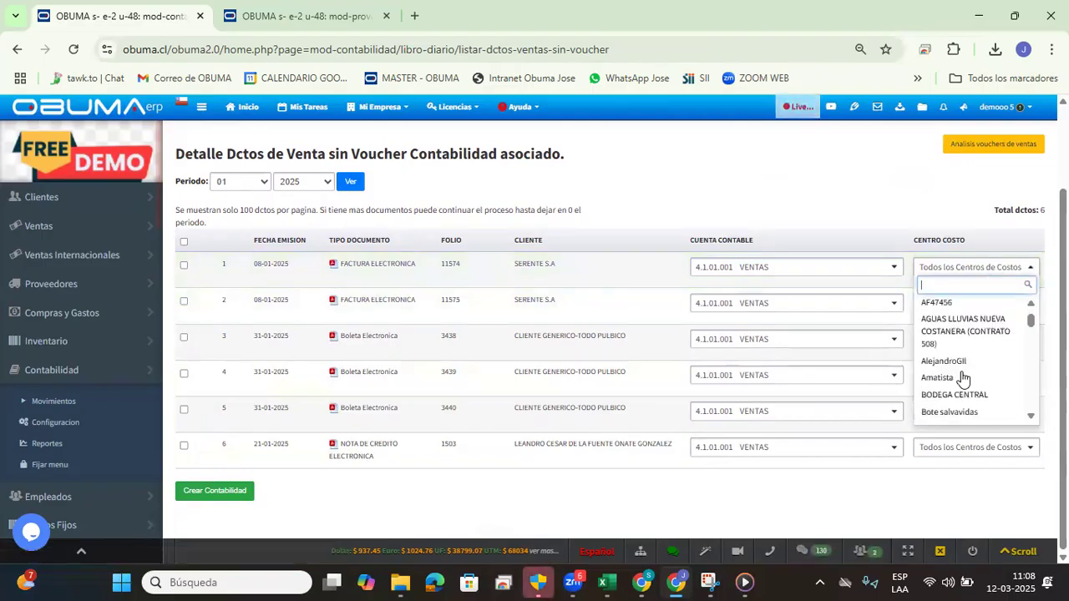
click(961, 374)
click(972, 310)
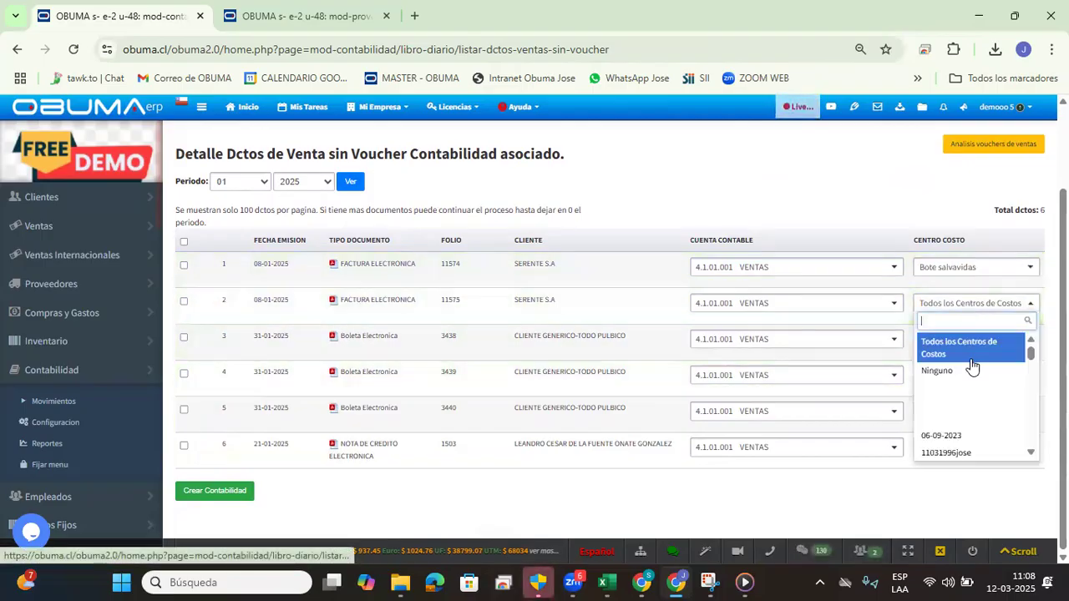
scroll(955, 459, down, 2)
click(955, 459)
Step: Assign a cost centre to Boleta Electronica 3438 and Dep. desarrollo teecnolgico to Boleta Electronica 3439
click(989, 343)
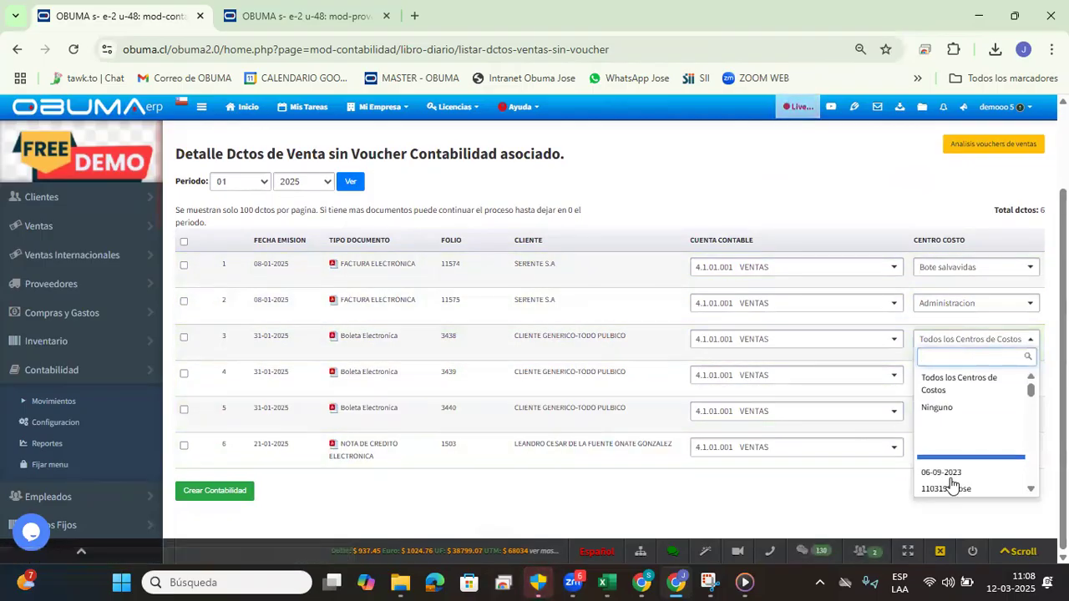
click(950, 488)
click(979, 375)
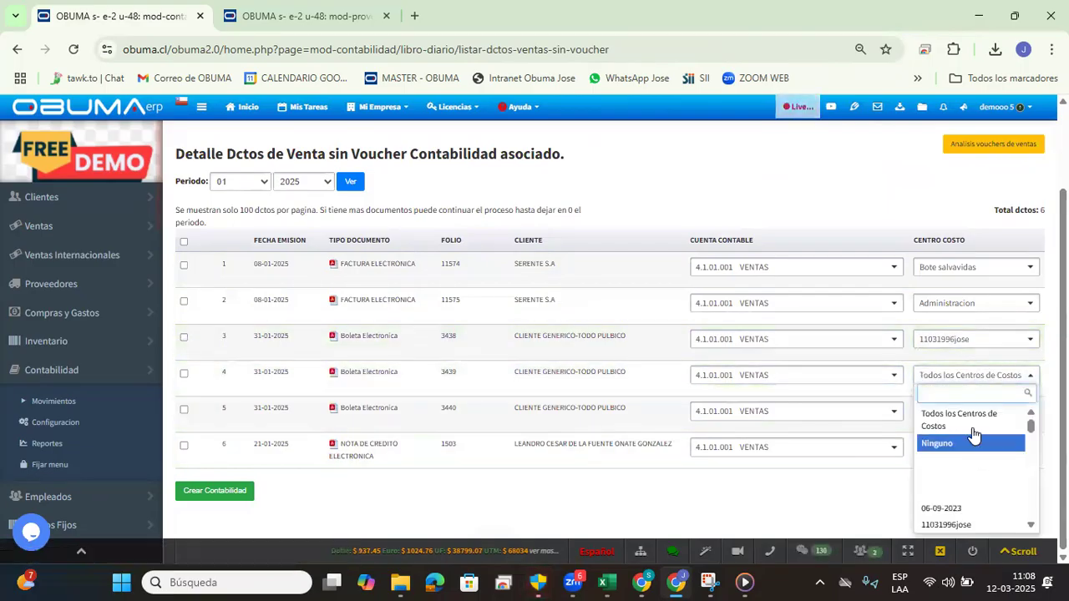
scroll(960, 468, down, 3)
click(940, 474)
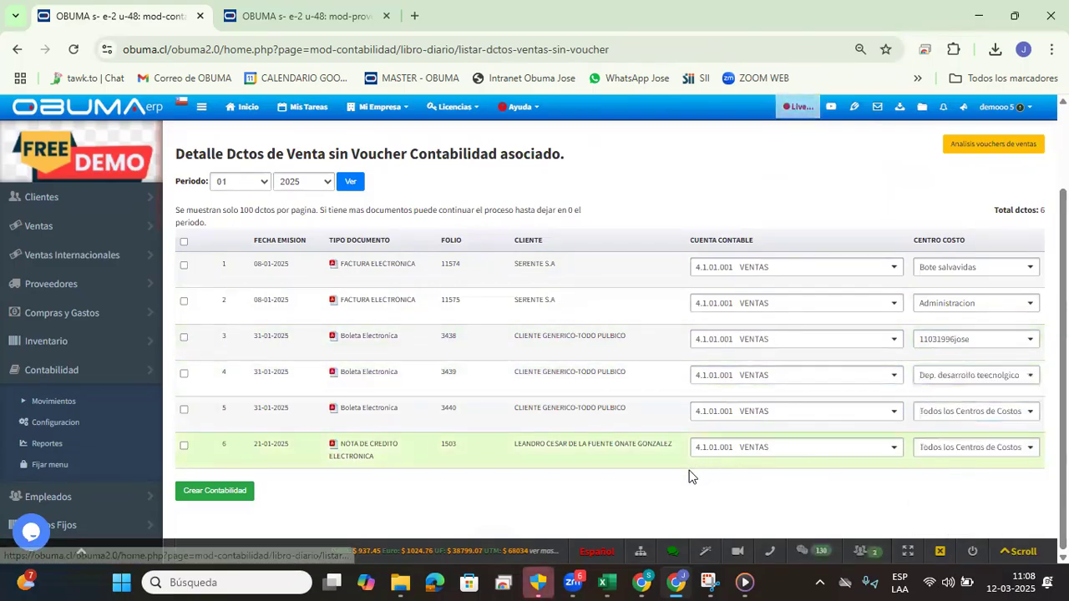
Step: Select all listed sales documents, create their accounting entries, and reload the list for period 01-2025
click(184, 242)
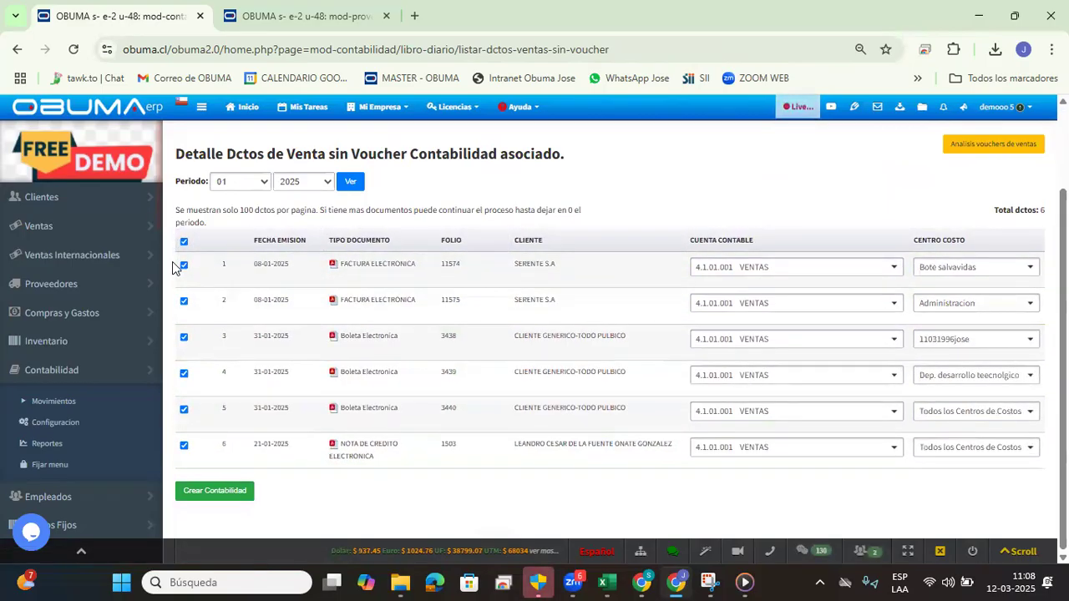
click(213, 501)
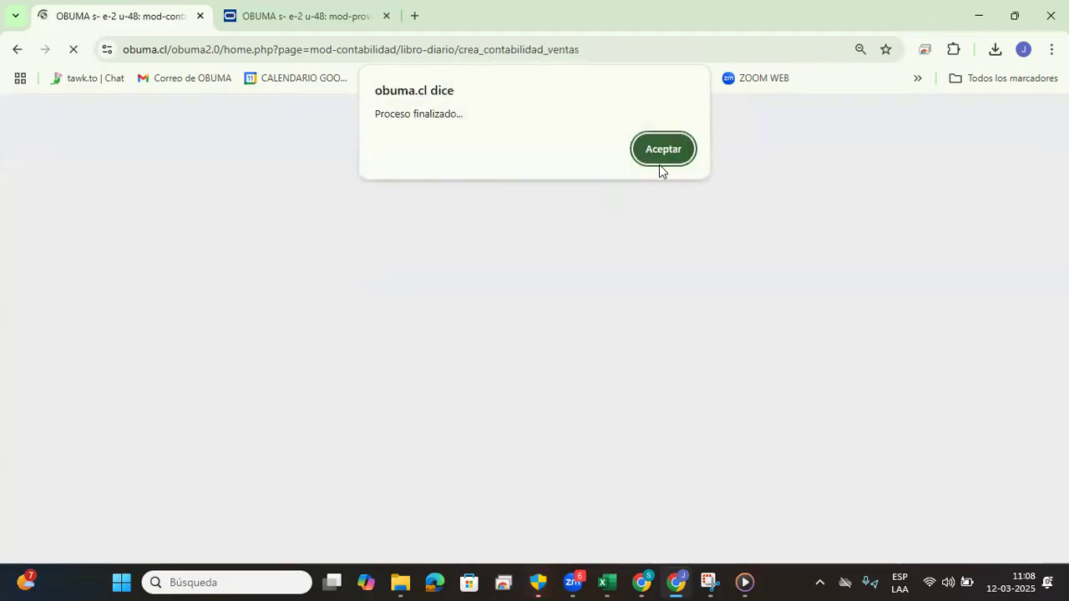
click(660, 149)
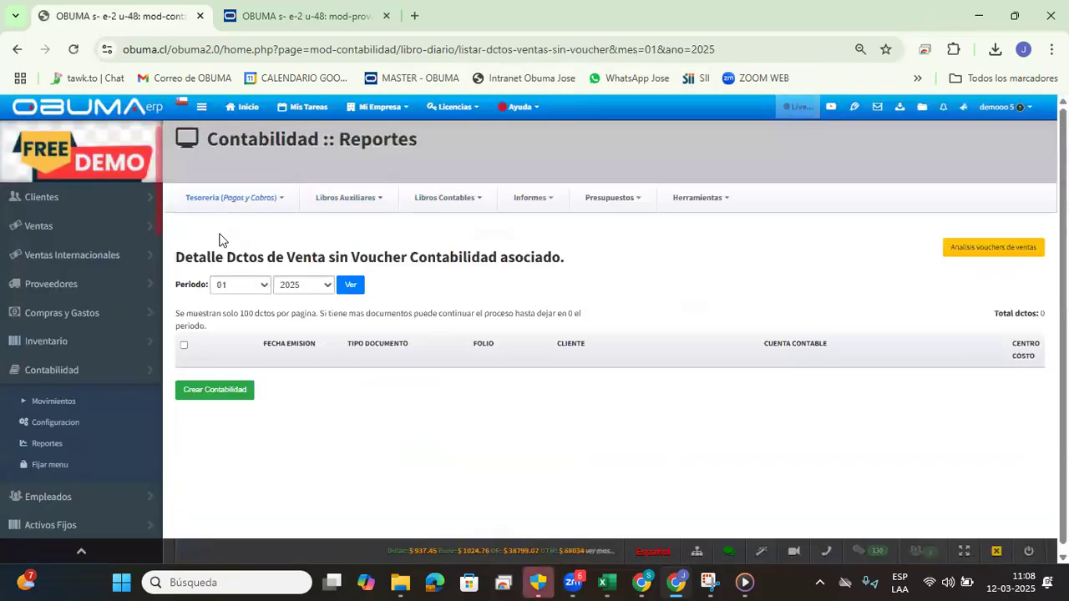
click(352, 287)
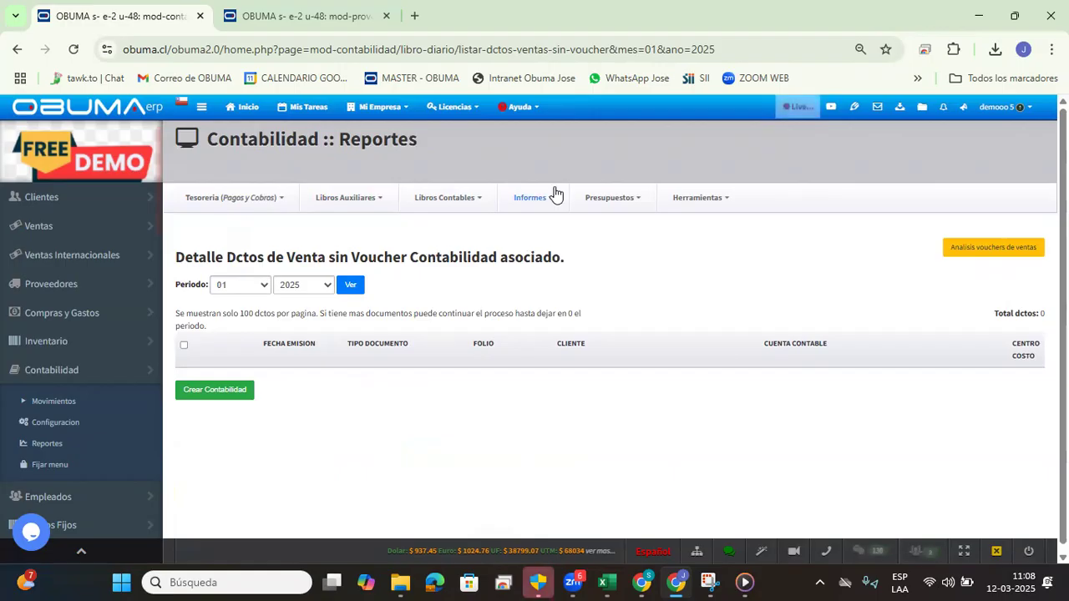
Step: Look through the accounting tools for sales, purchases, collections and payments, and return to the home page
click(692, 201)
scroll(793, 401, down, 2)
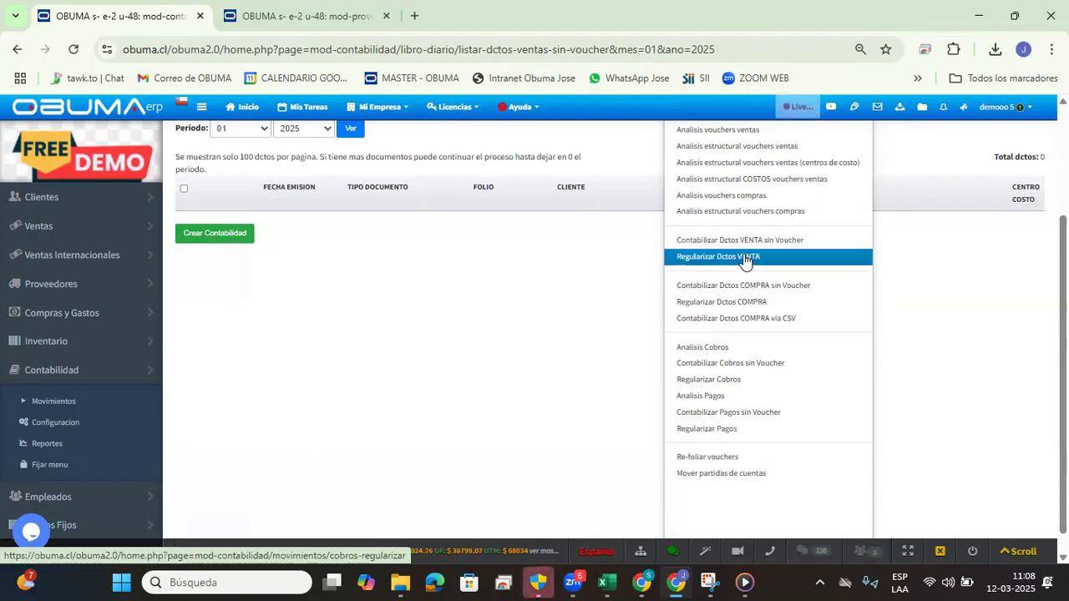
scroll(496, 251, up, 2)
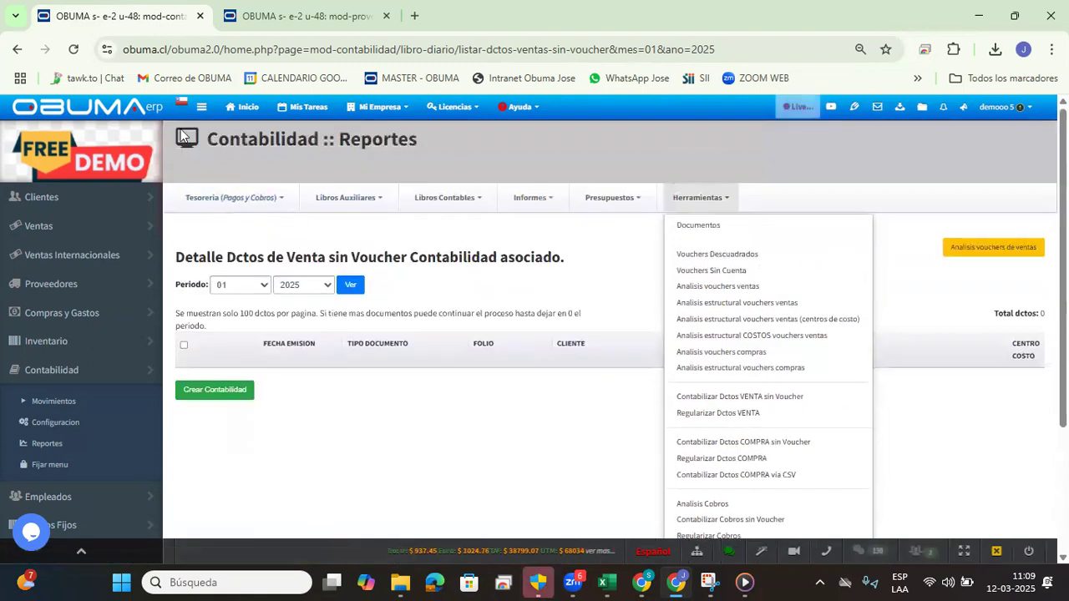
click(87, 113)
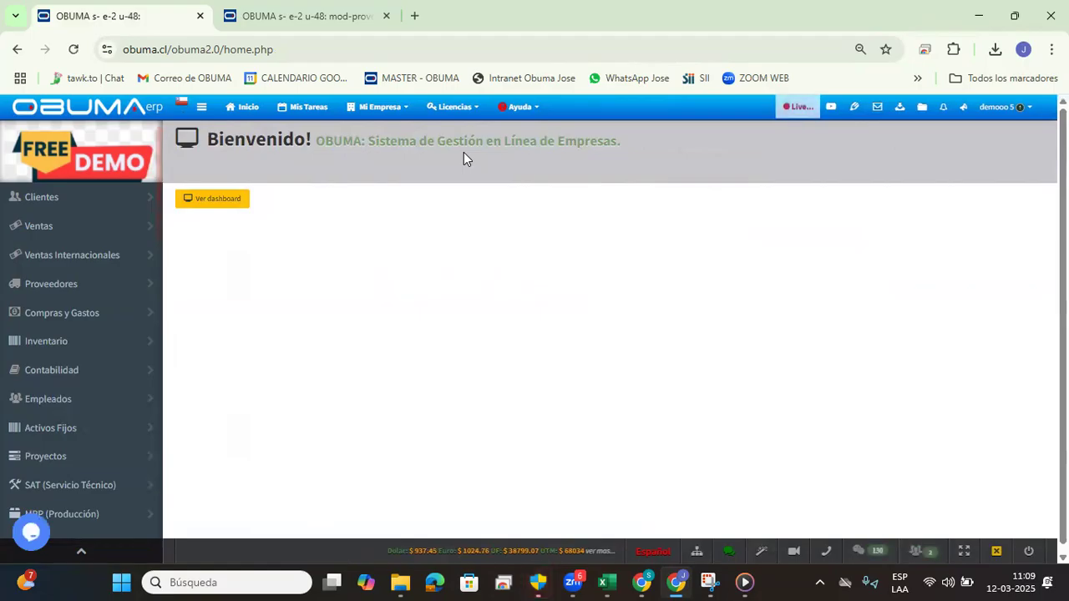
Step: Open the accounting tool for regularizing sales documents and list all document types for period 01-2025
click(38, 370)
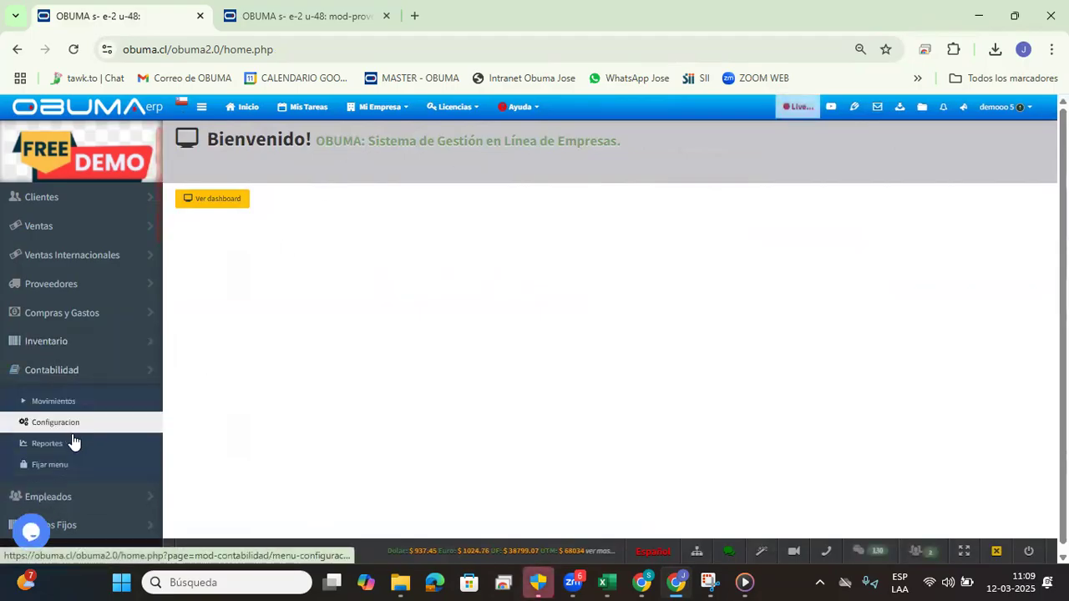
click(79, 445)
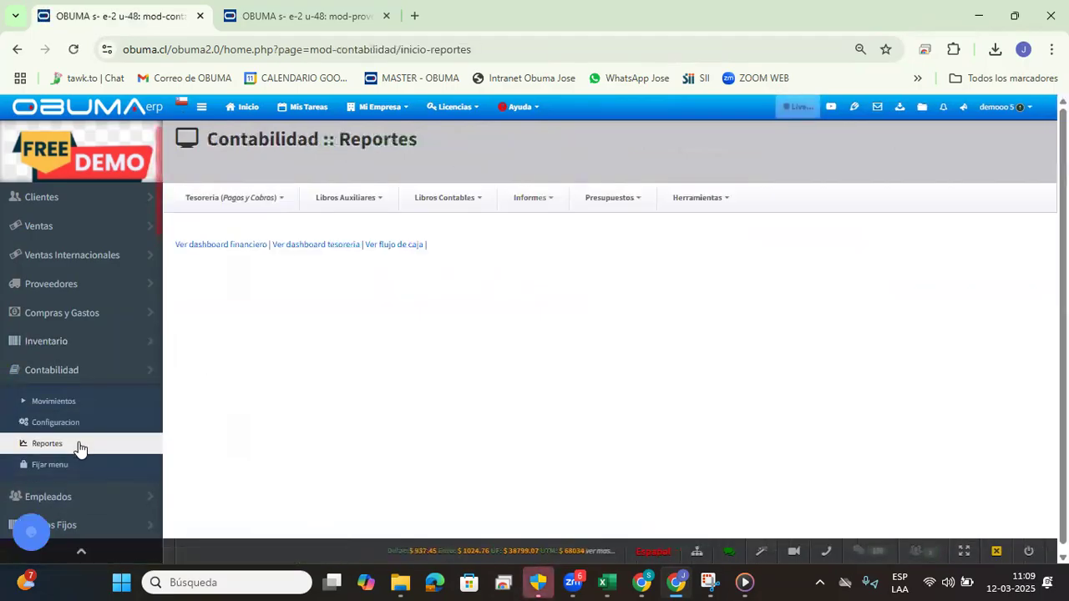
click(680, 203)
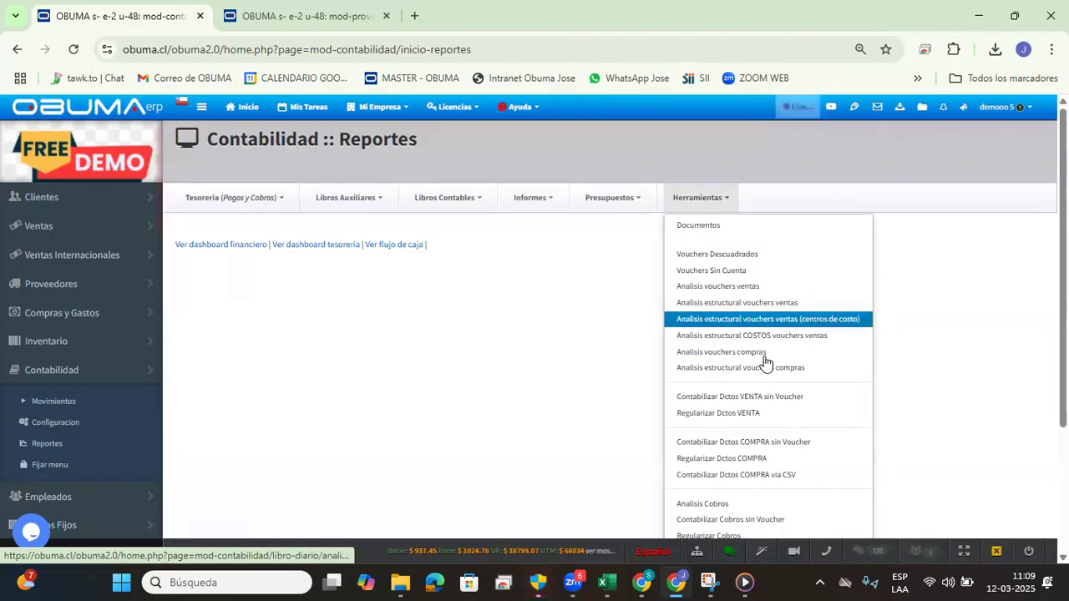
click(742, 415)
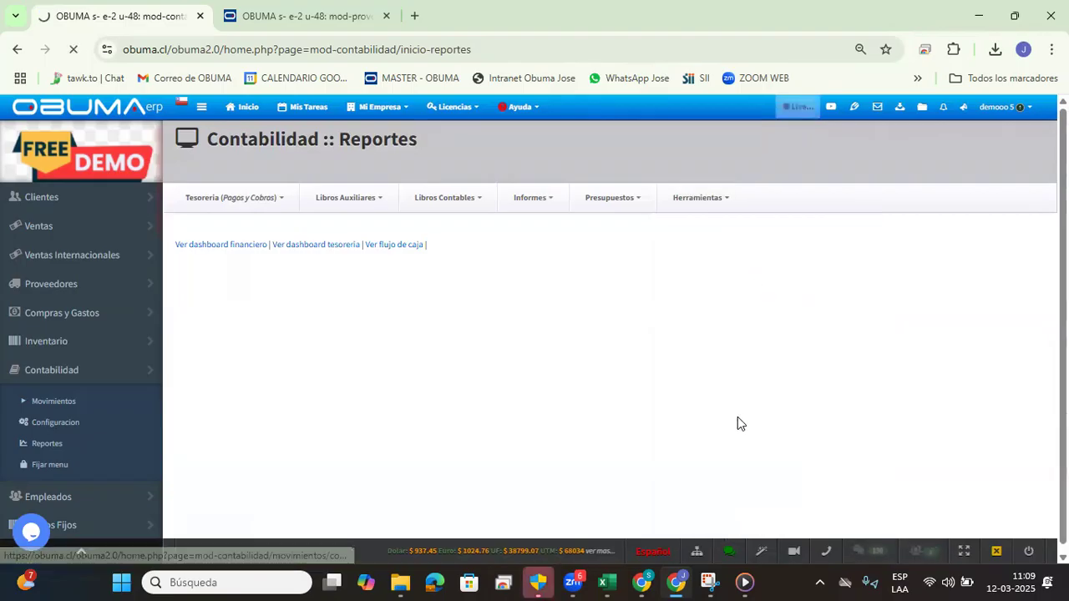
click(425, 338)
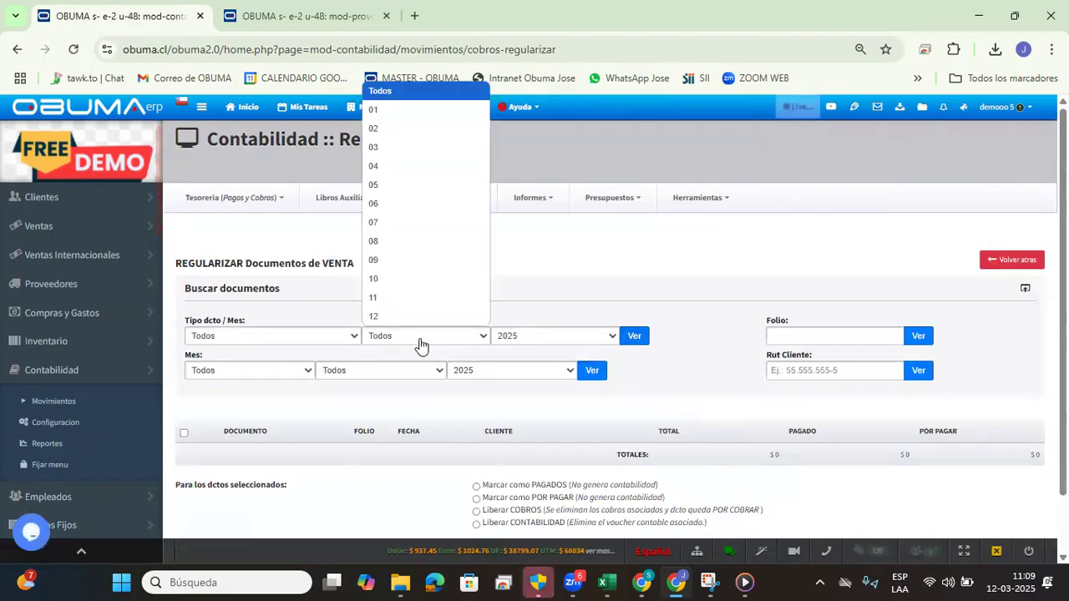
click(395, 109)
click(631, 331)
Step: Select the last listed Boleta, dated 31-01-2025, and apply Liberar COBROS to remove its associated collections
scroll(318, 394, down, 10)
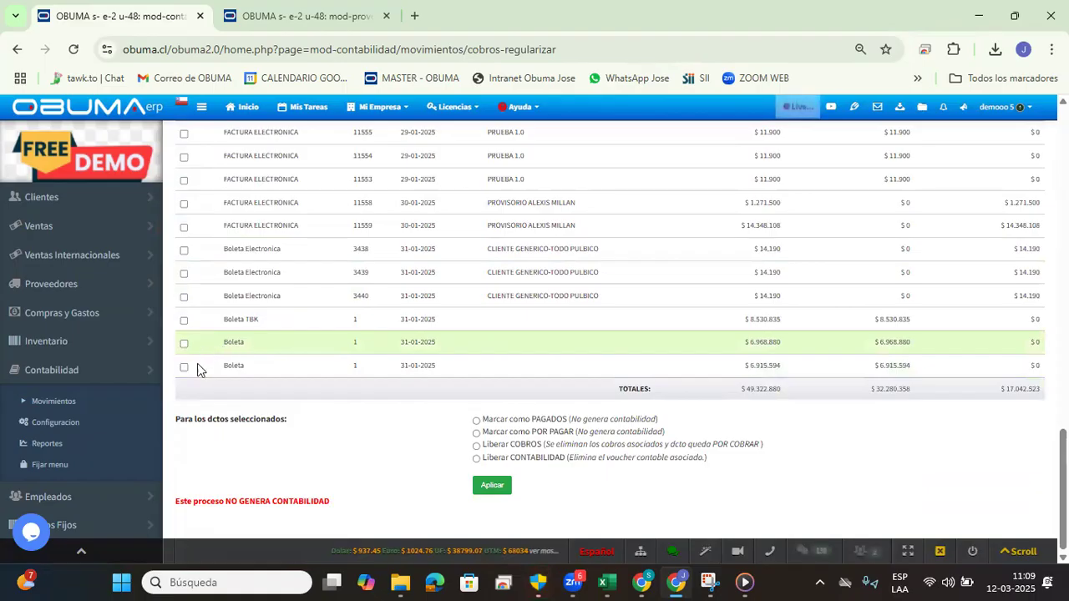
click(183, 369)
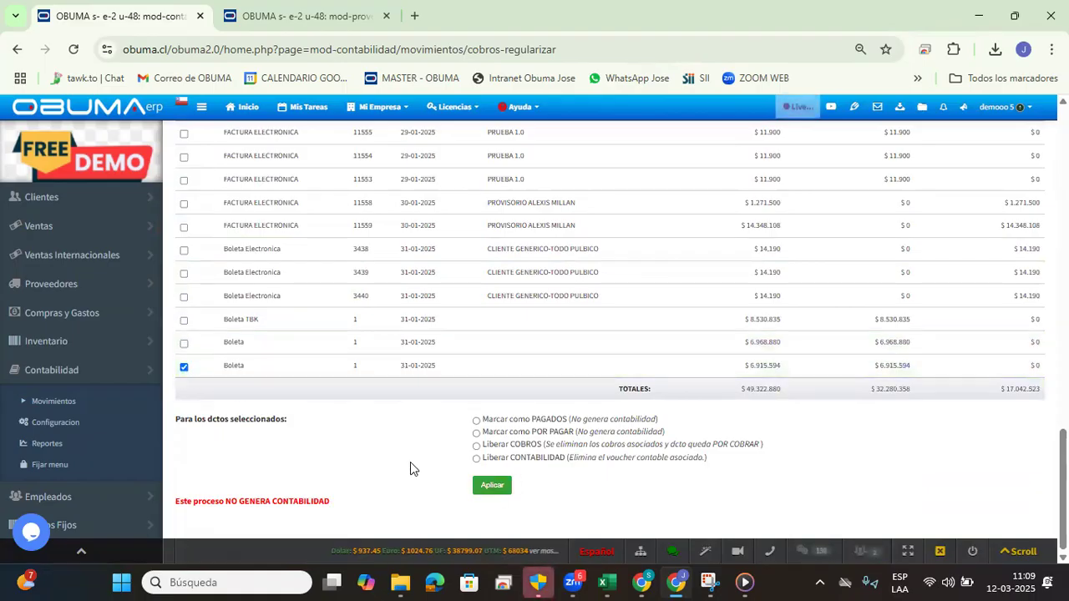
triple_click(522, 446)
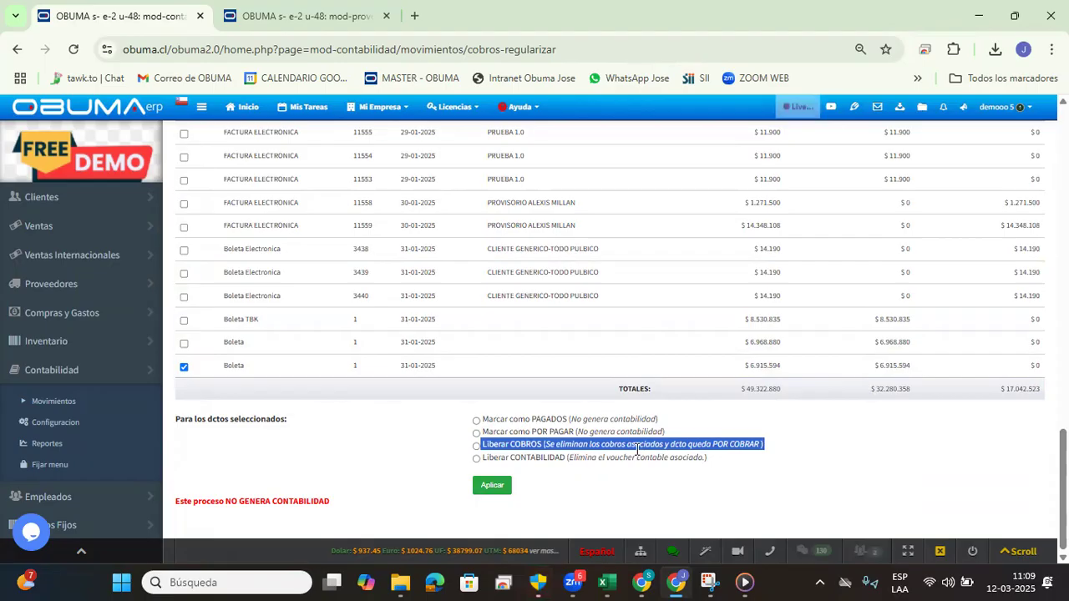
click(477, 448)
click(485, 487)
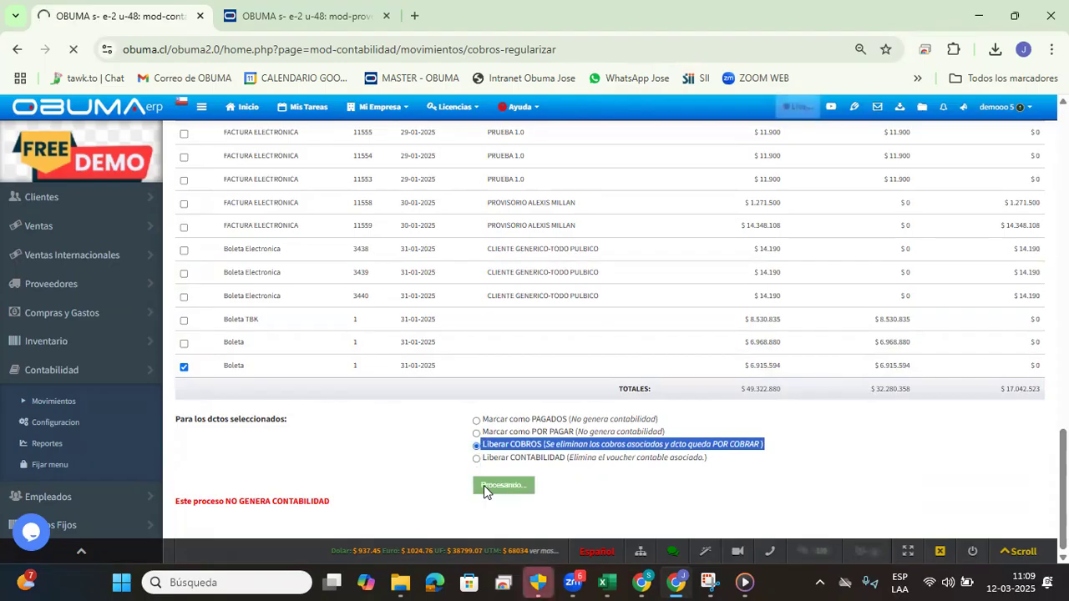
Step: Reload the sales documents for period 01-2025, check the last Boleta's paid and outstanding amounts, and return to the home page
click(459, 338)
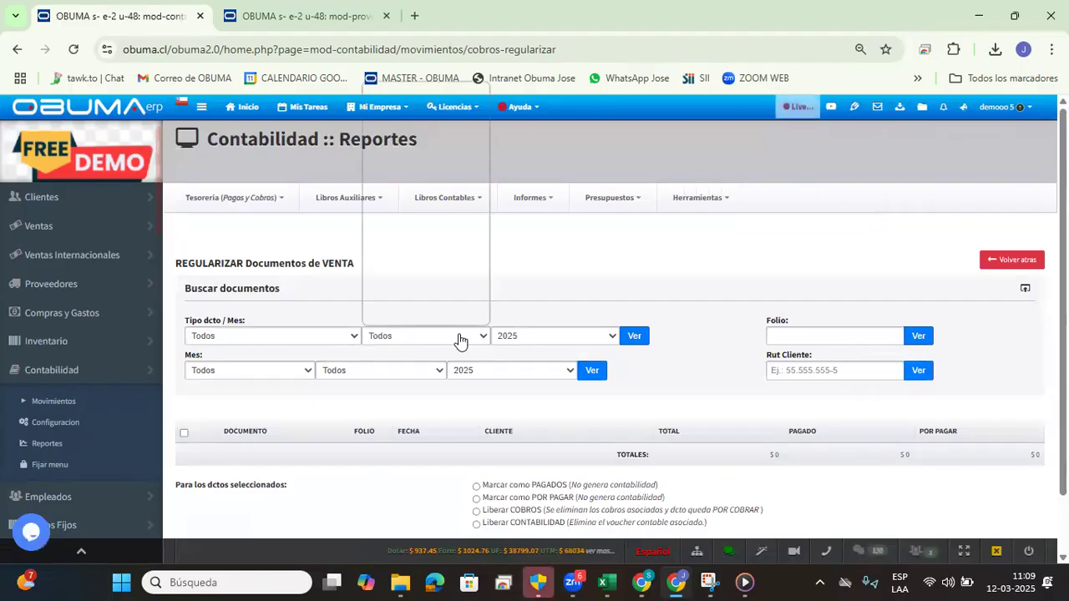
click(399, 109)
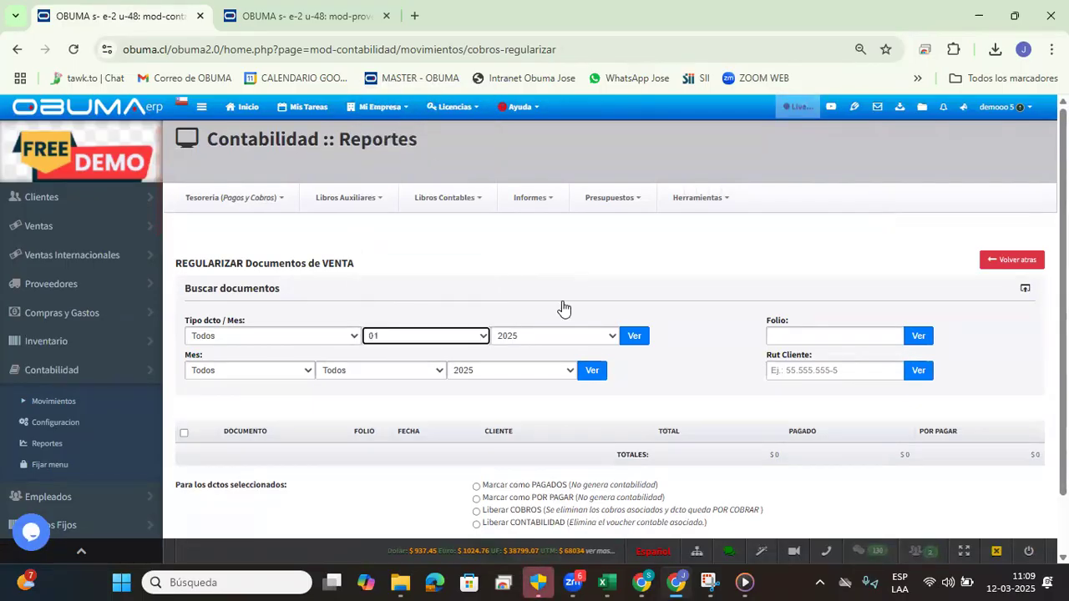
click(633, 336)
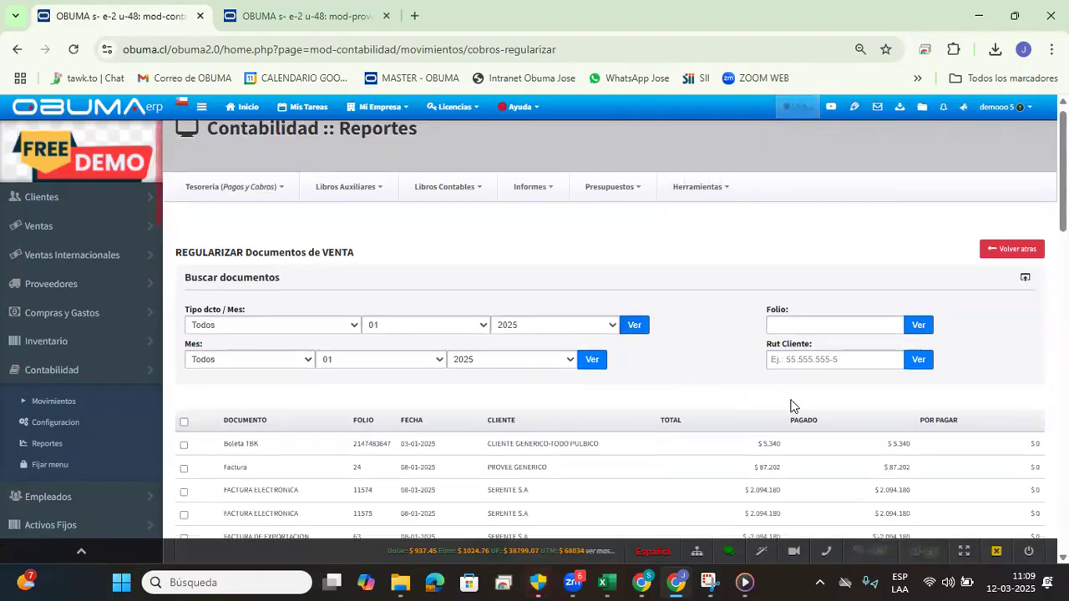
scroll(792, 405, down, 10)
double_click(902, 365)
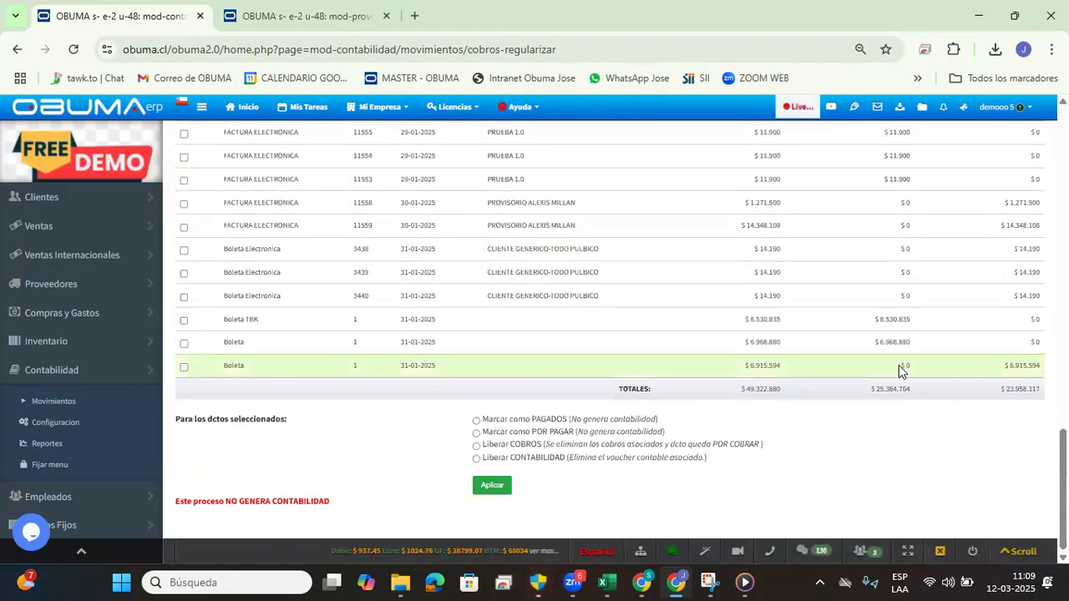
triple_click(1034, 365)
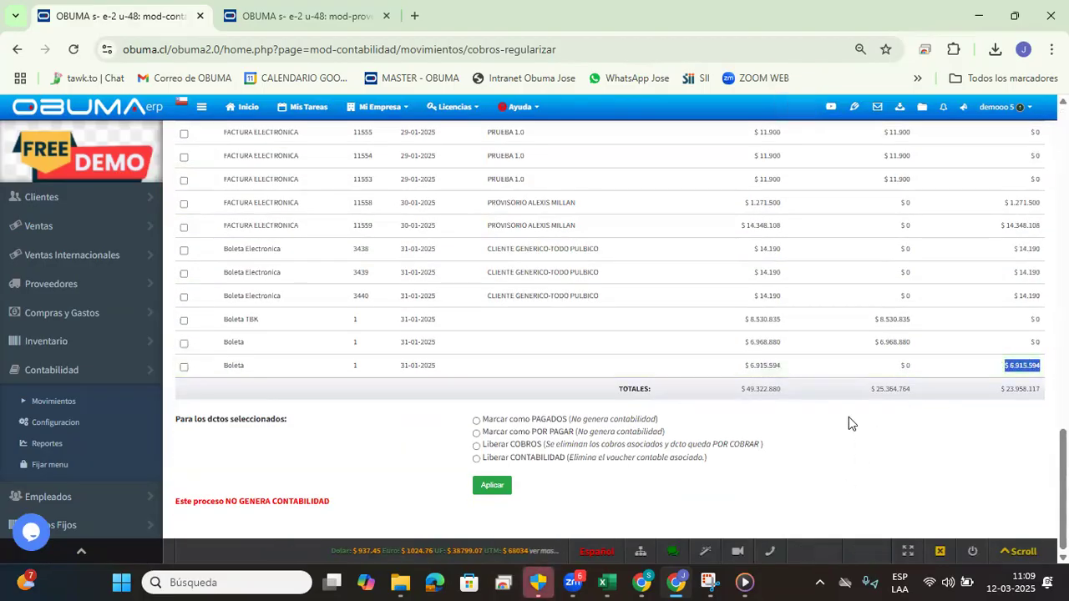
scroll(849, 422, up, 15)
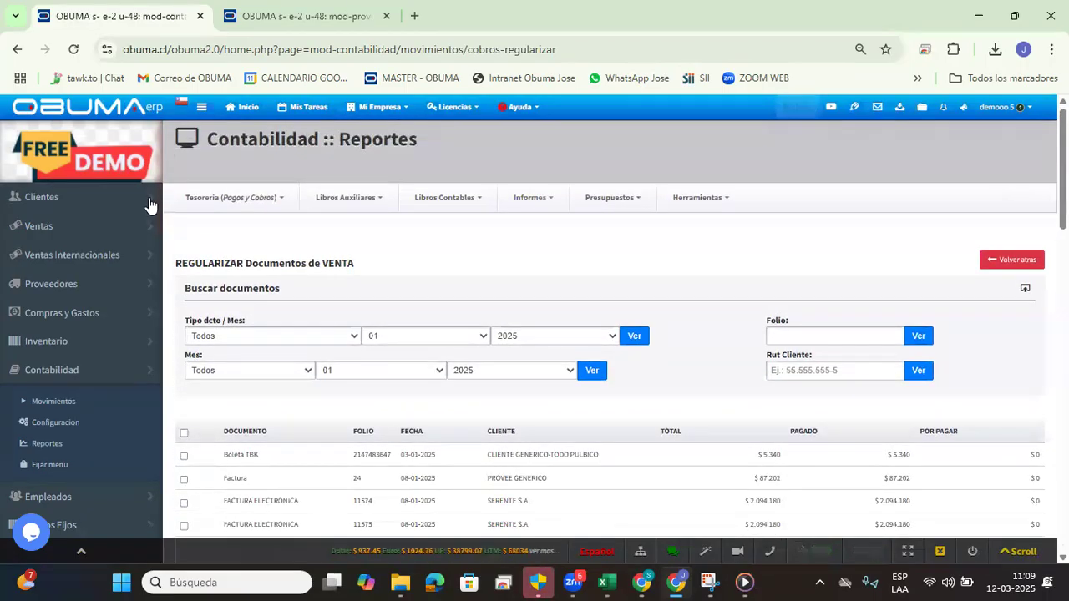
click(98, 125)
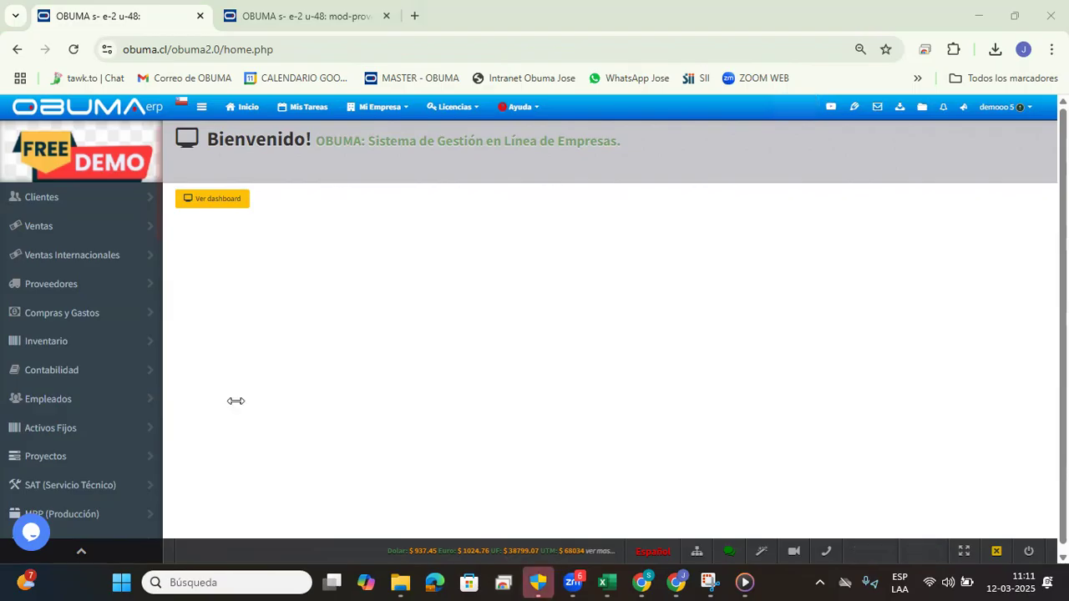
Step: Open the support chat and send the message HOLA
click(32, 532)
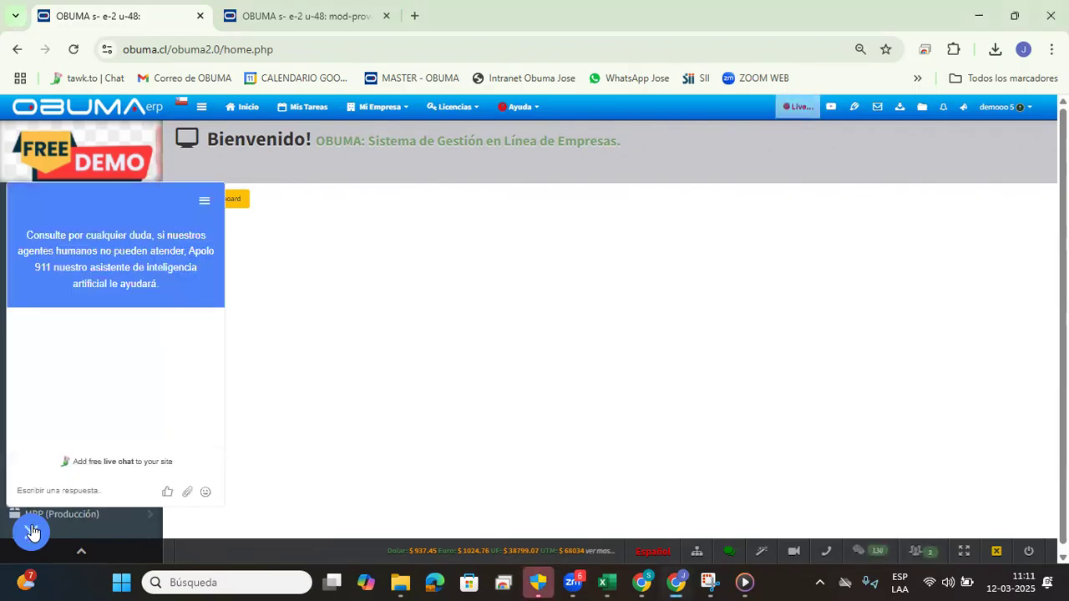
click(52, 492)
text(HOLA)
key(Return)
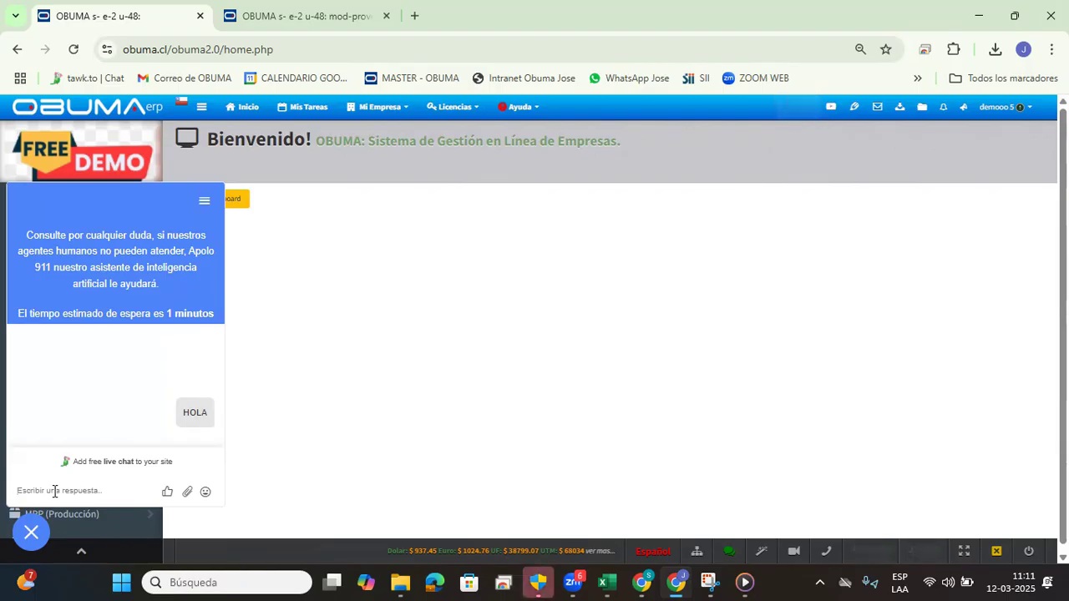
click(54, 491)
Step: Open the Centro de ayuda, examine its help topics and Webinars section, and go back to the ERP home page
click(523, 111)
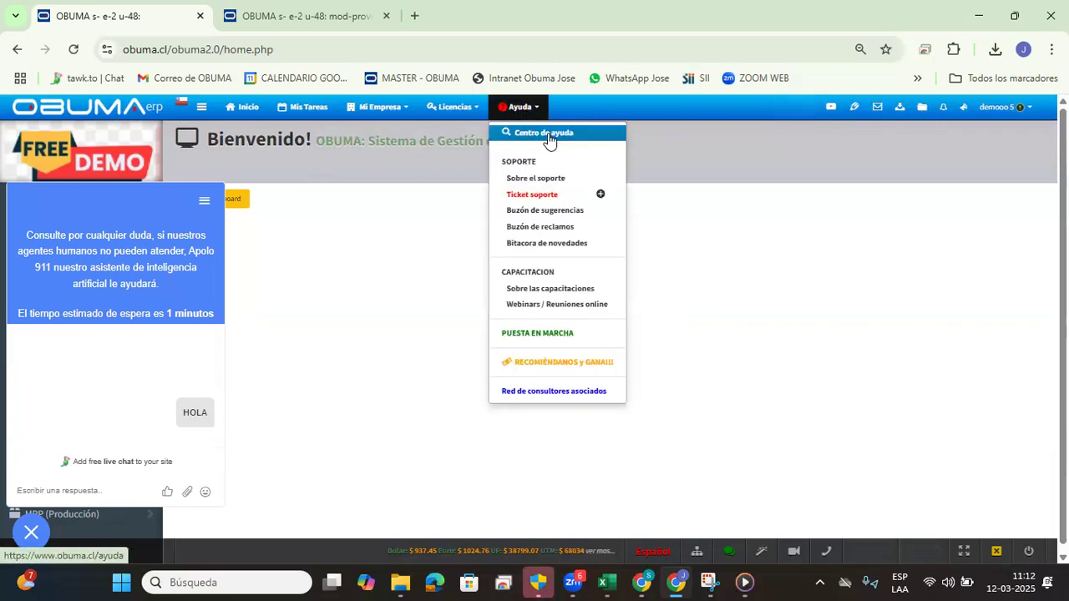
click(550, 136)
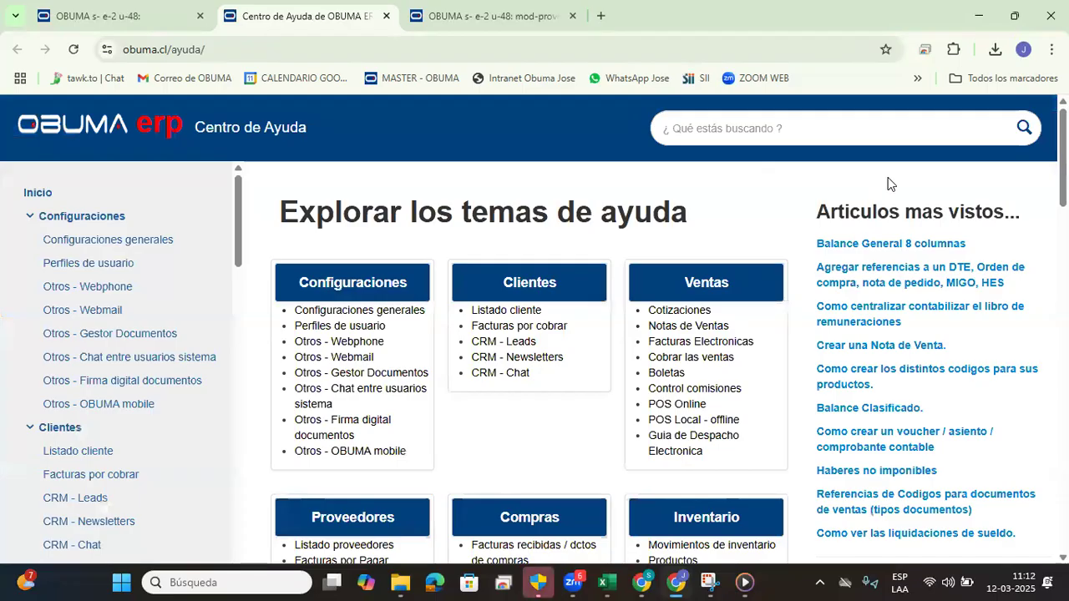
scroll(927, 254, down, 3)
scroll(939, 261, down, 5)
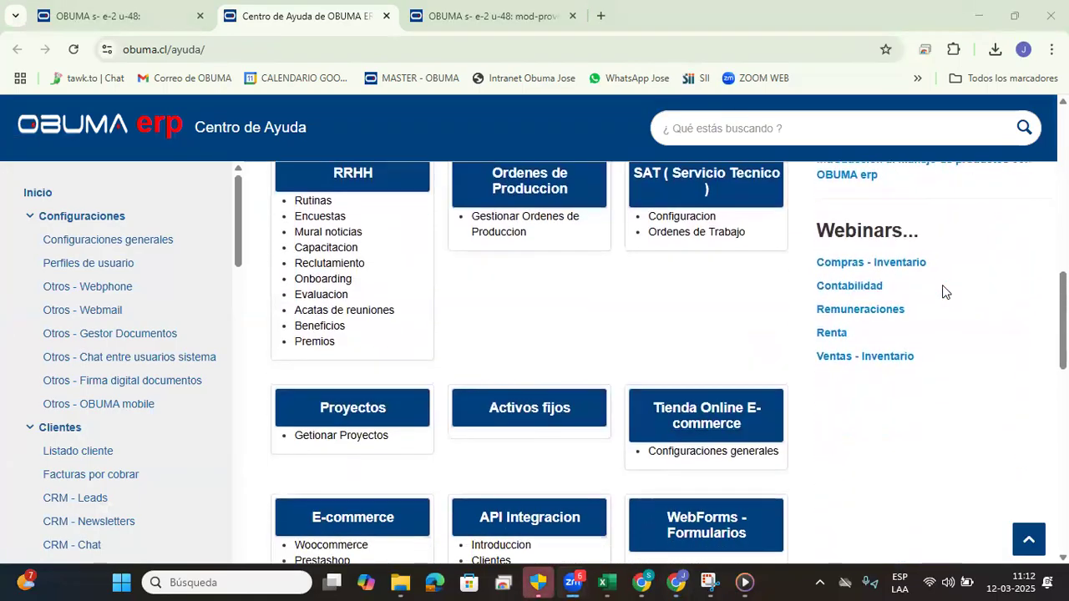
double_click(846, 234)
triple_click(846, 234)
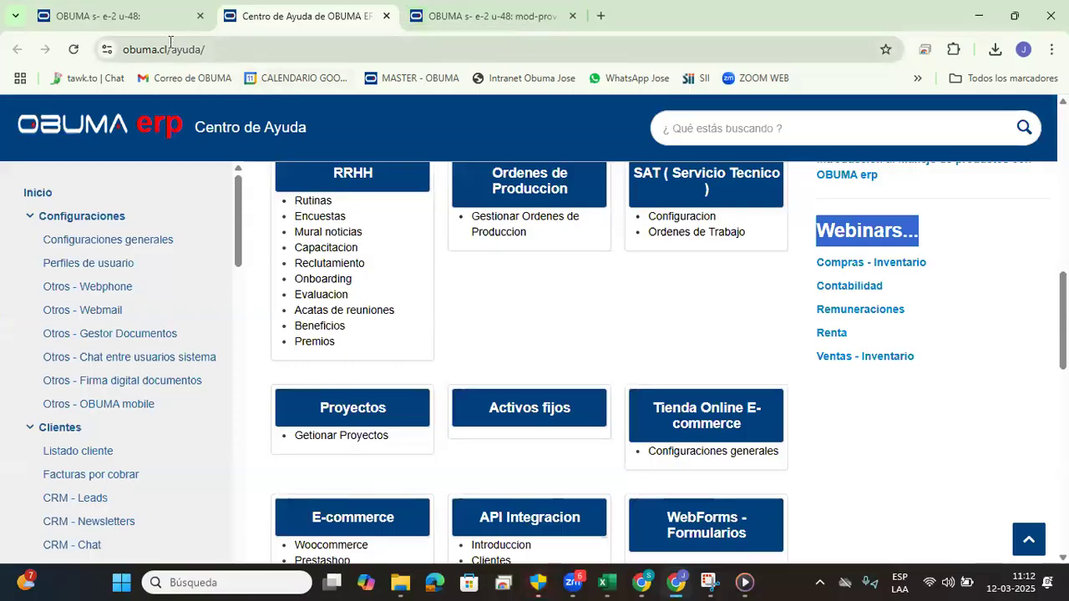
click(149, 17)
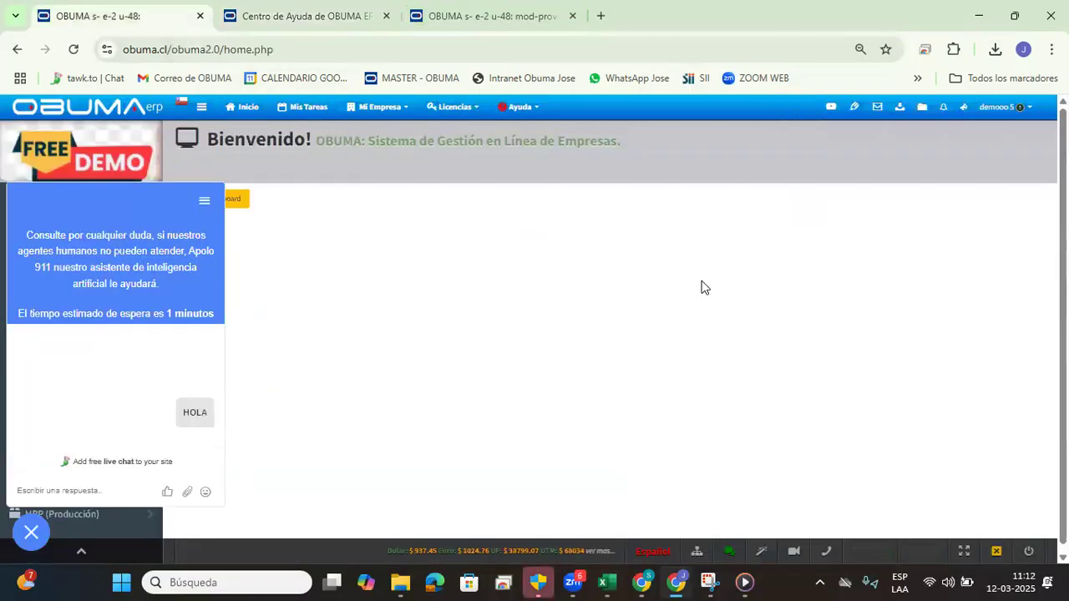